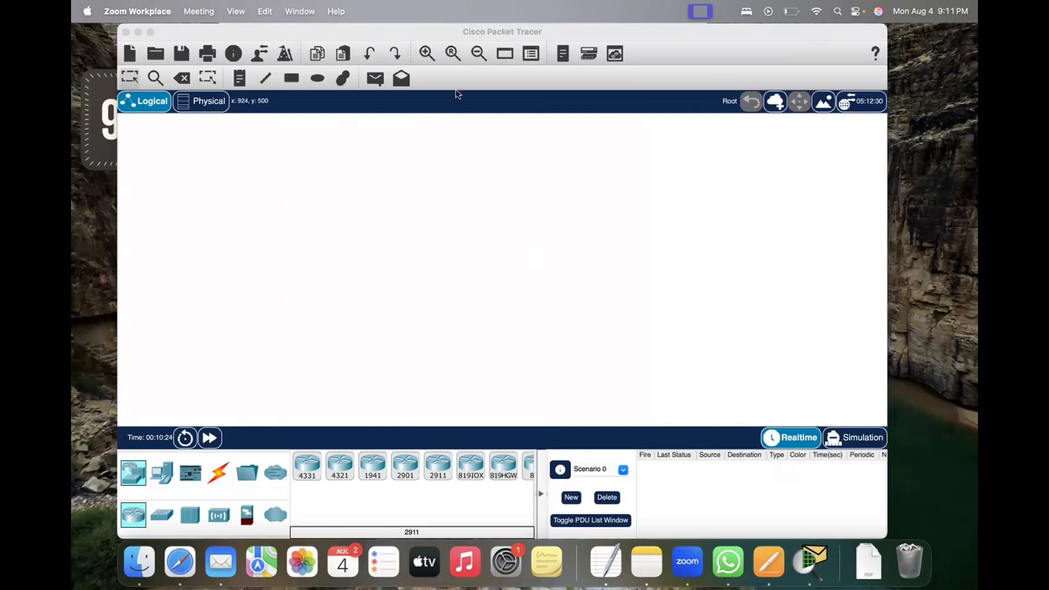
Step: Enlarge the Packet Tracer window to fill the screen and place a 4331 router in the upper-left area of the workspace
click(287, 33)
double_click(287, 33)
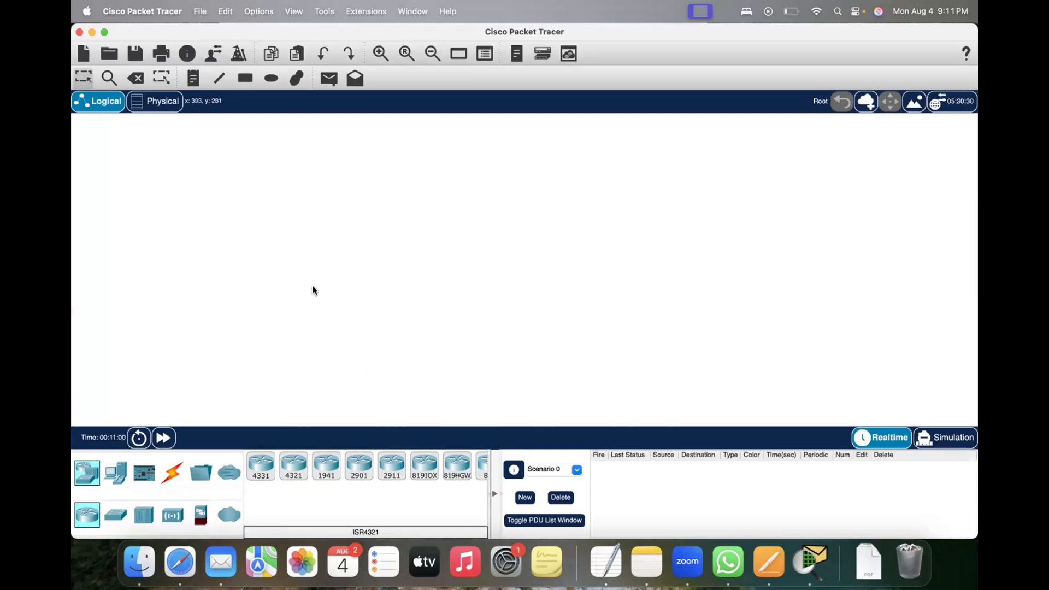
click(261, 464)
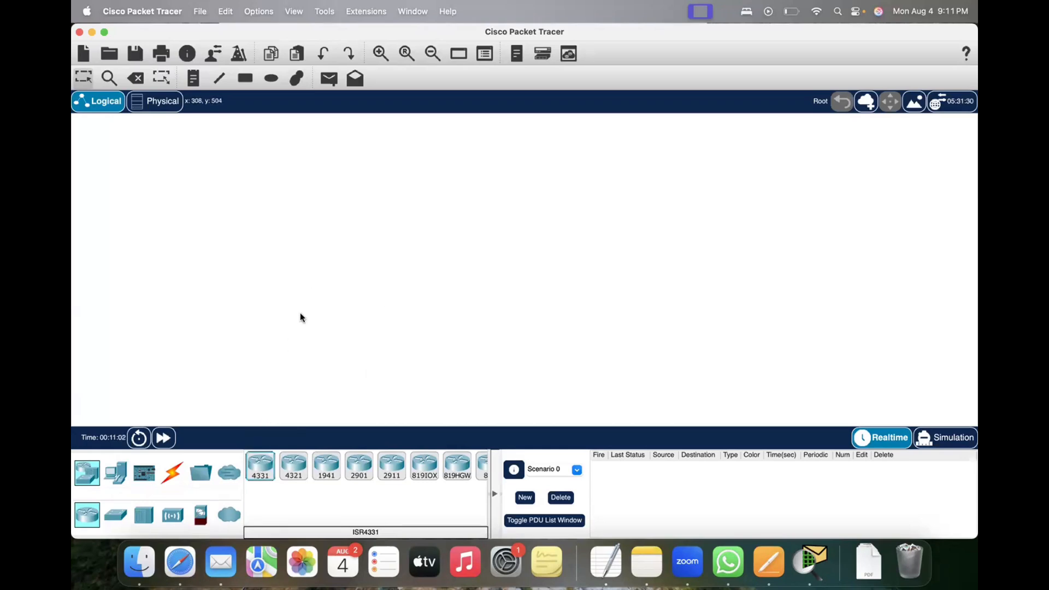
click(315, 282)
click(329, 214)
drag(294, 170, 358, 245)
click(318, 249)
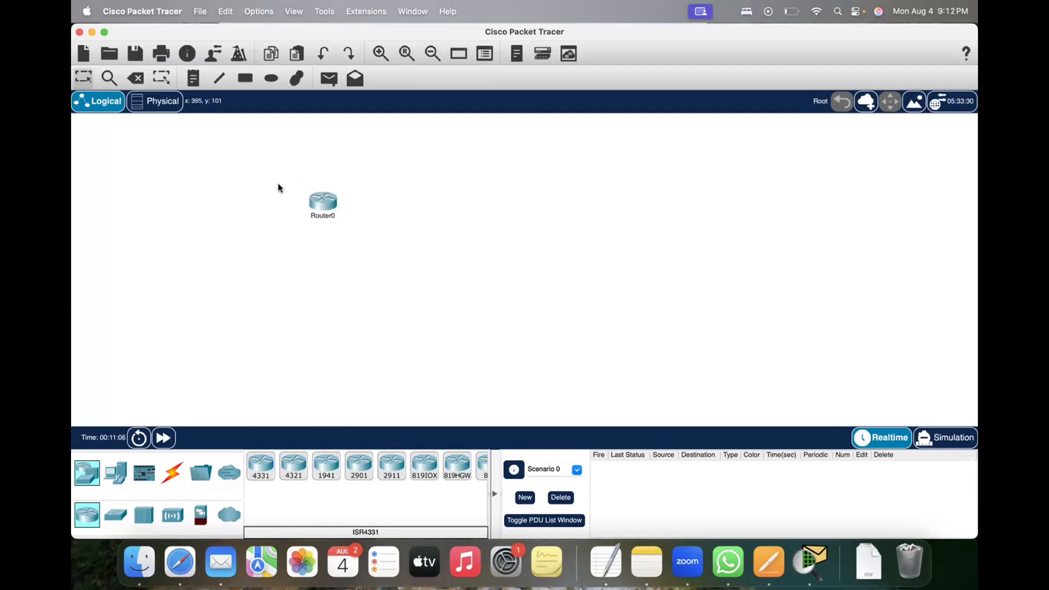
drag(277, 184, 371, 236)
click(312, 268)
Step: Place two 2960 switches side by side, one below Router0 and the other well to its right
click(116, 515)
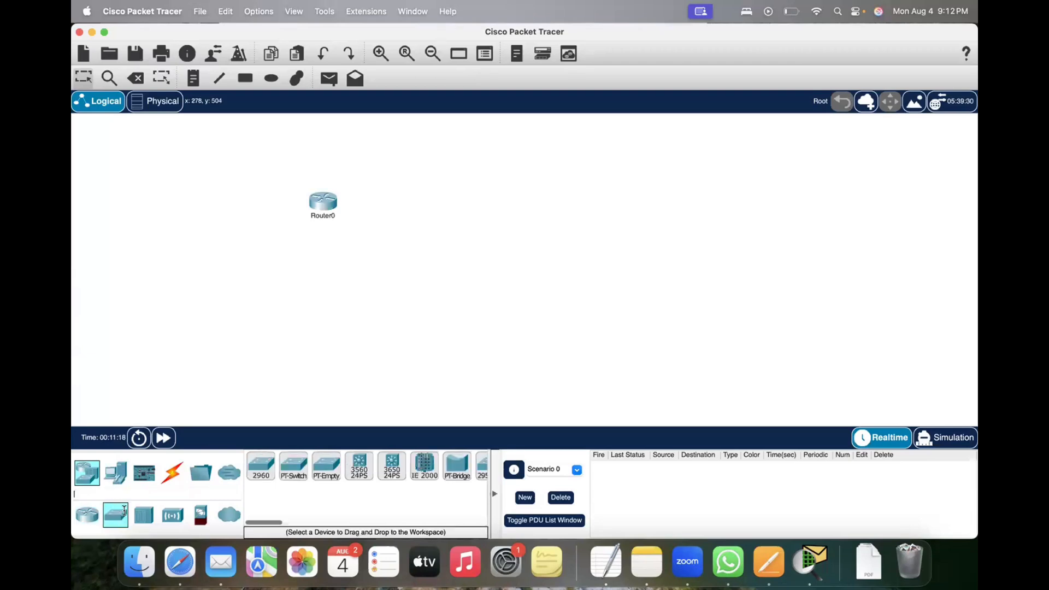
click(259, 465)
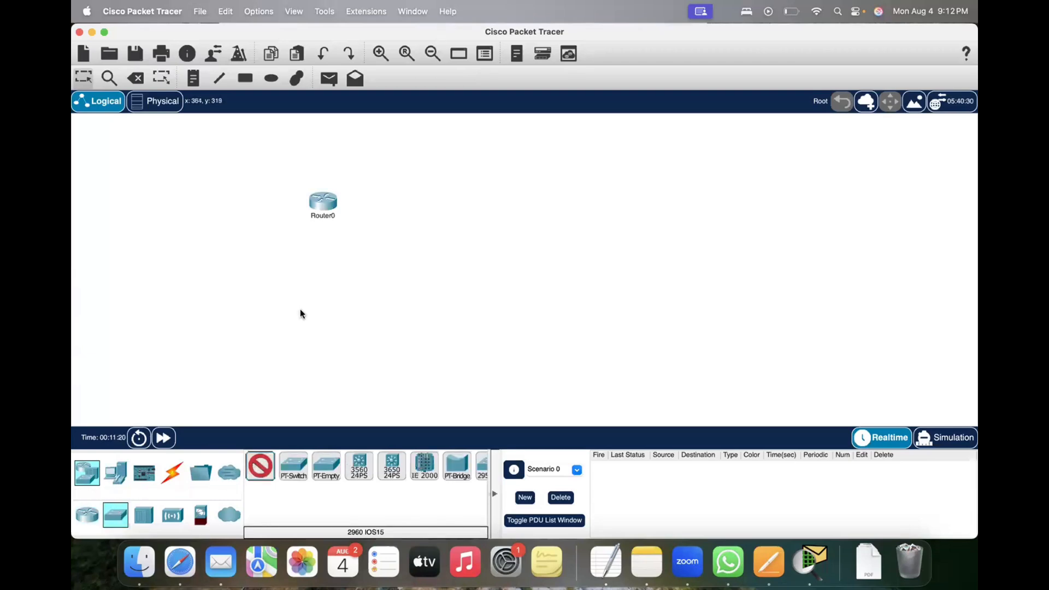
click(300, 310)
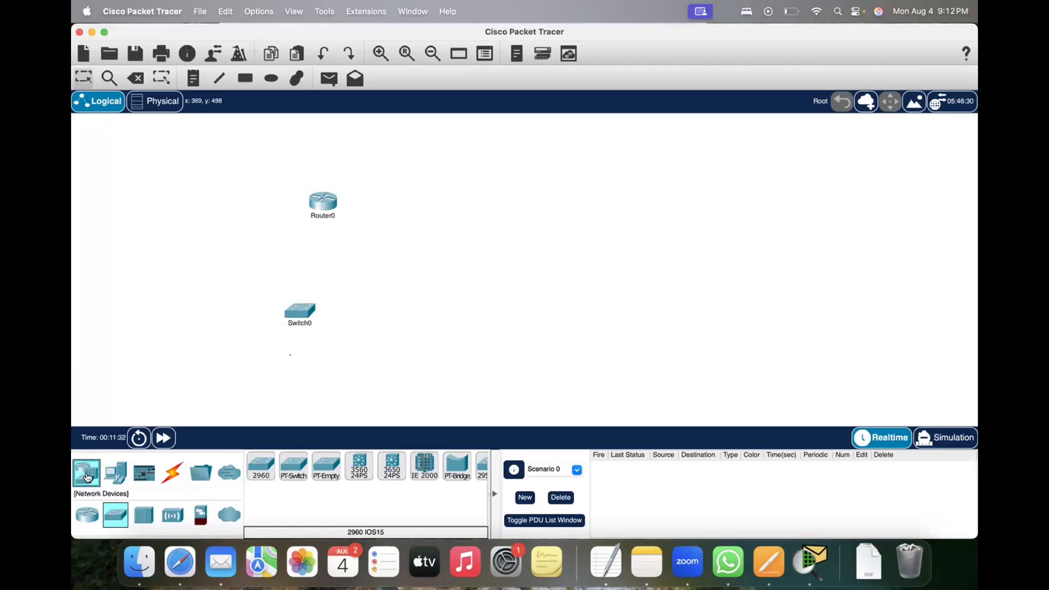
click(87, 515)
click(119, 518)
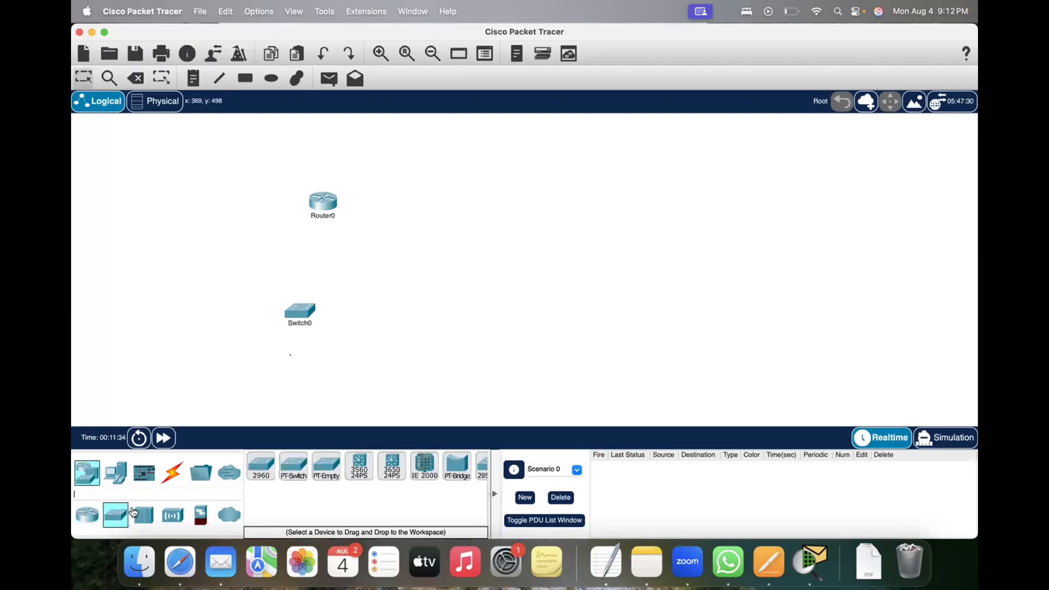
click(264, 470)
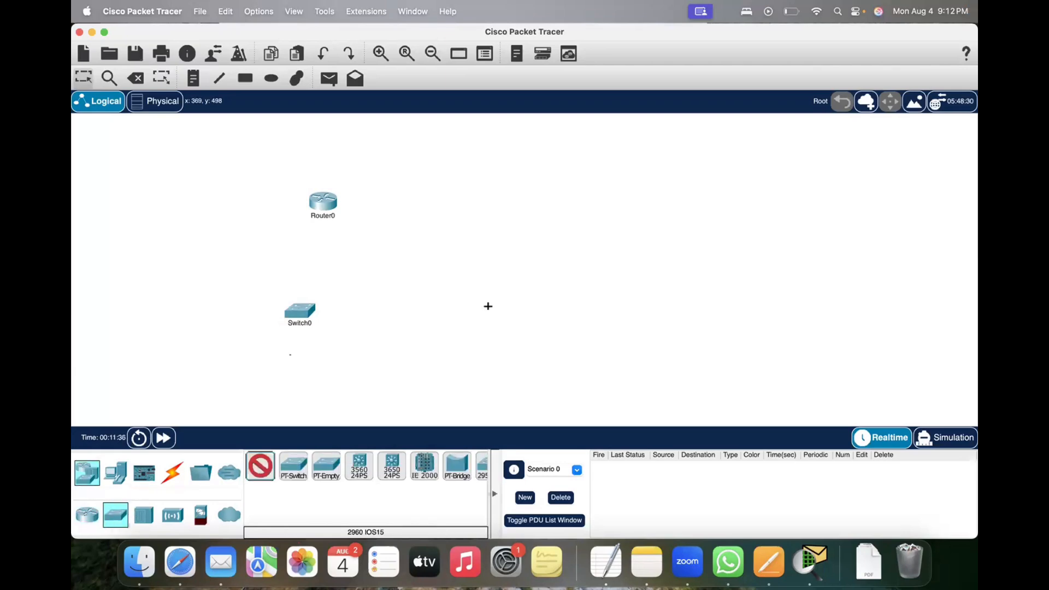
click(535, 309)
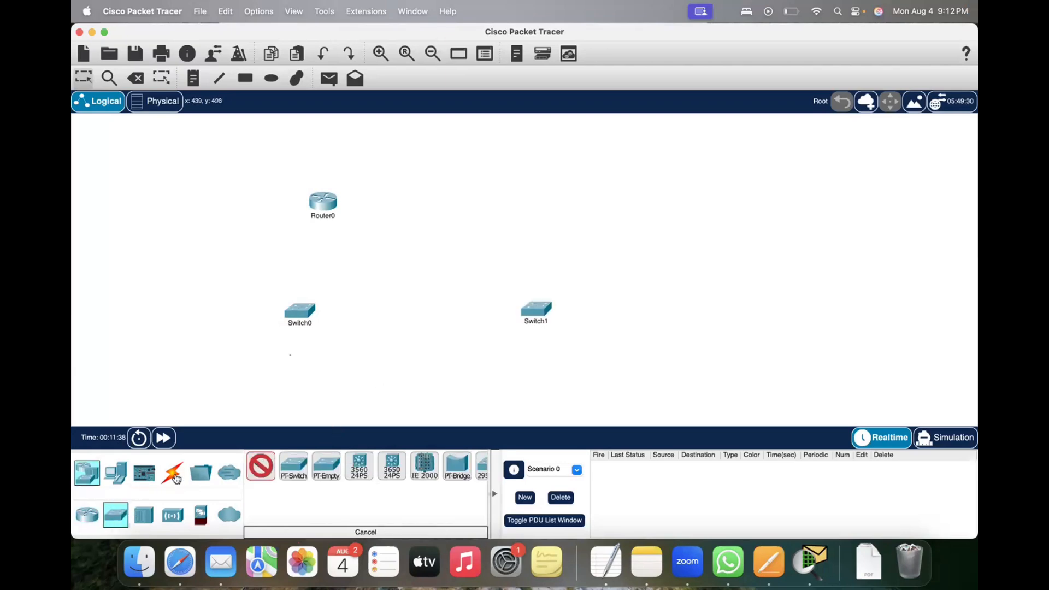
Step: Place a second 4331 router above Switch1
click(87, 514)
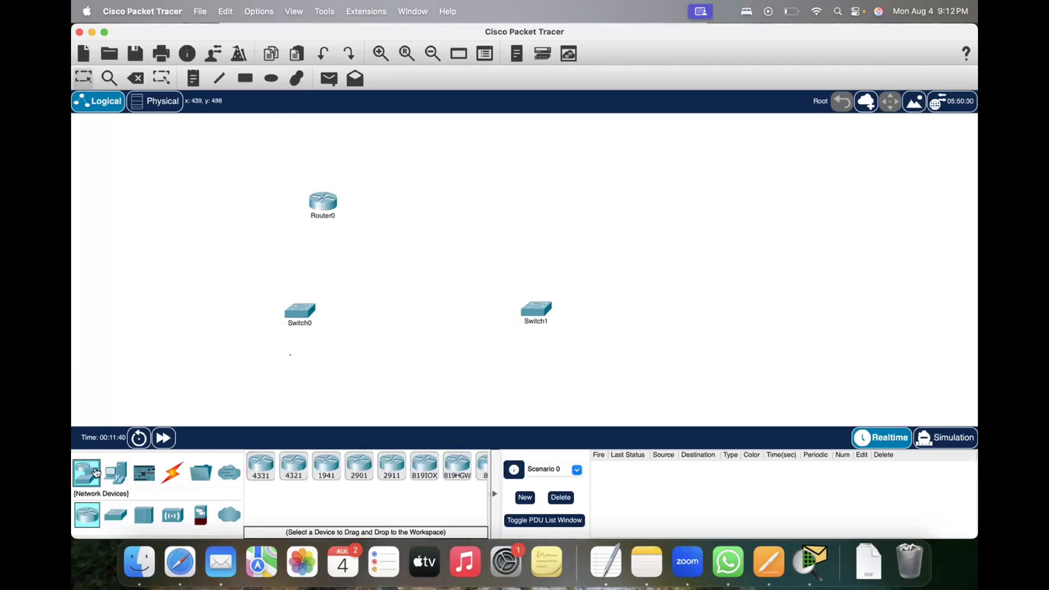
click(263, 468)
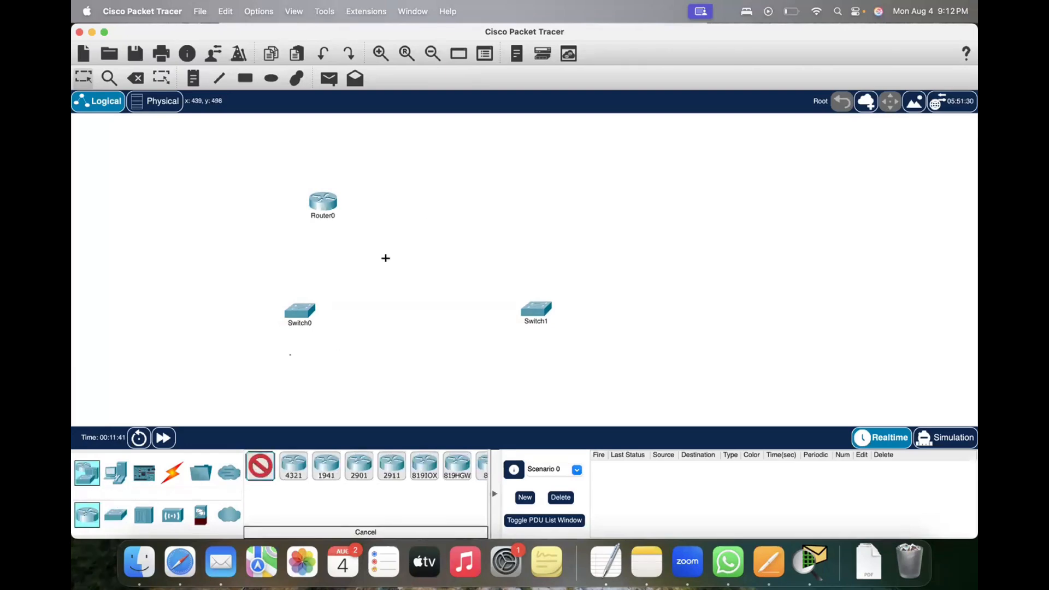
click(536, 186)
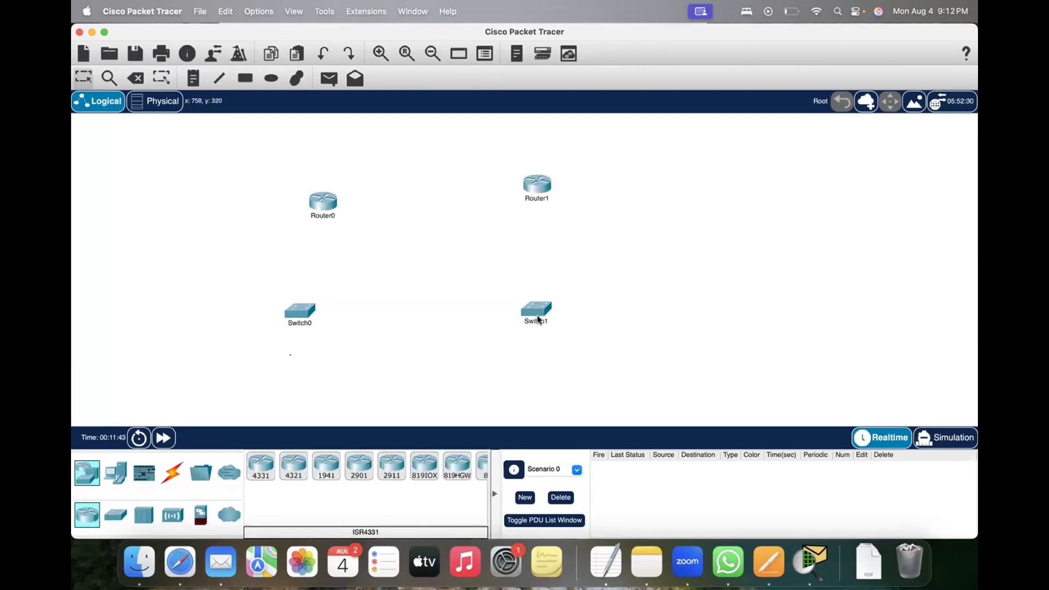
Step: Reposition both routers near the workspace's upper edge and both switches around mid-height, leaving free space beneath the switches
drag(535, 309, 532, 322)
drag(299, 315, 307, 329)
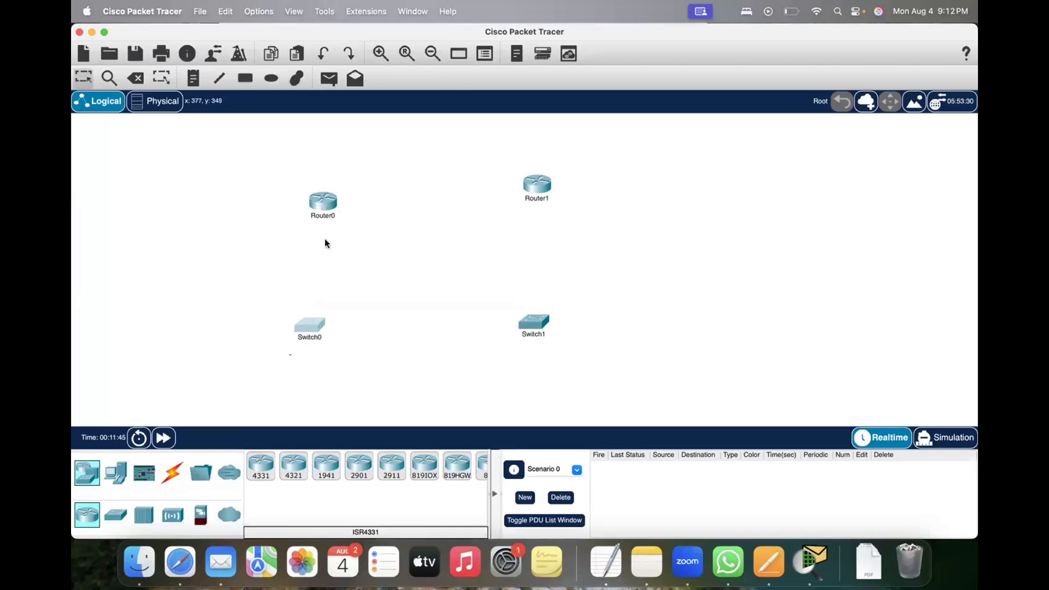
drag(328, 203, 314, 158)
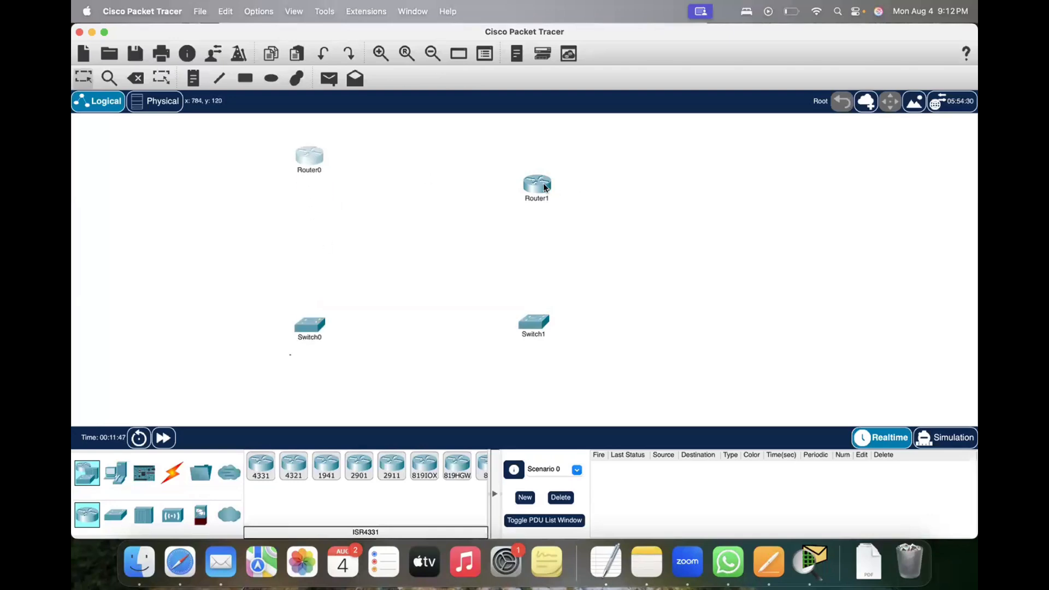
drag(544, 188, 549, 141)
drag(310, 328, 307, 300)
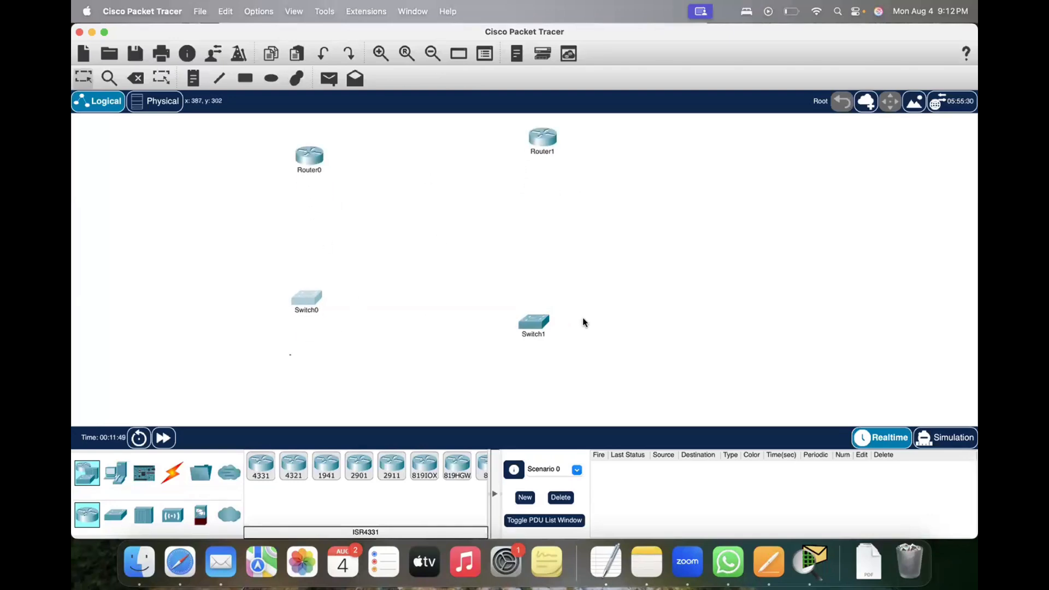
drag(538, 322, 541, 288)
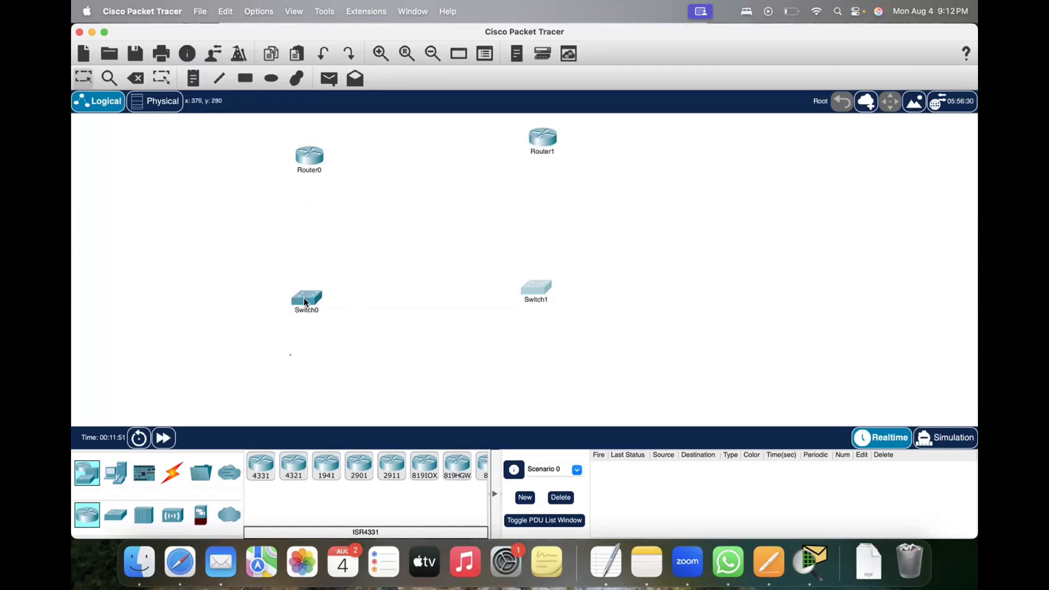
drag(305, 302, 304, 283)
drag(533, 286, 537, 268)
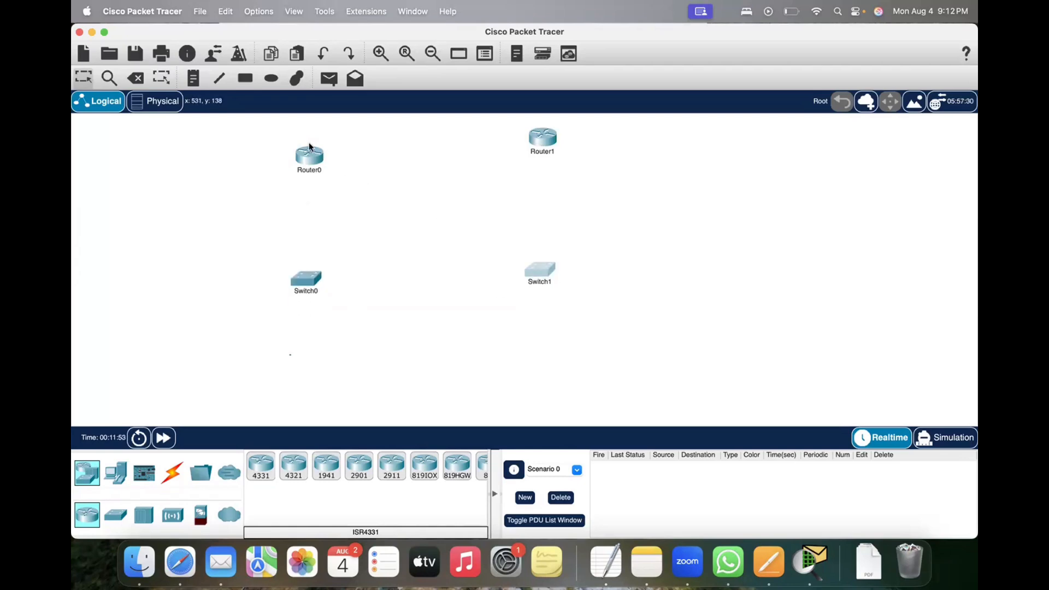
drag(312, 159, 311, 149)
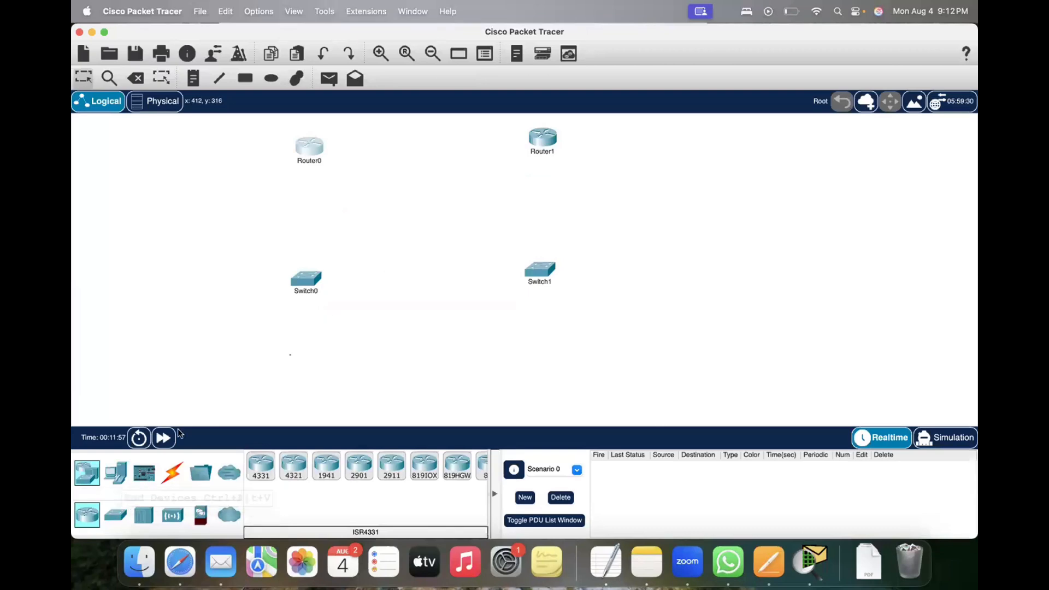
Step: Place four PCs, two below Switch0 and two below Switch1, and move Router0 slightly down
click(261, 465)
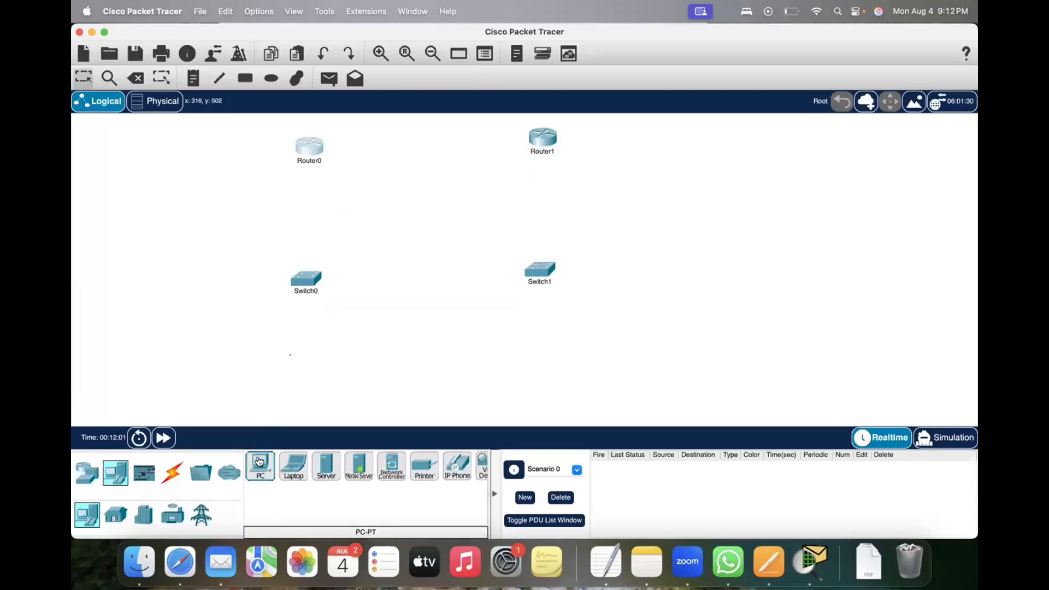
click(210, 361)
click(341, 358)
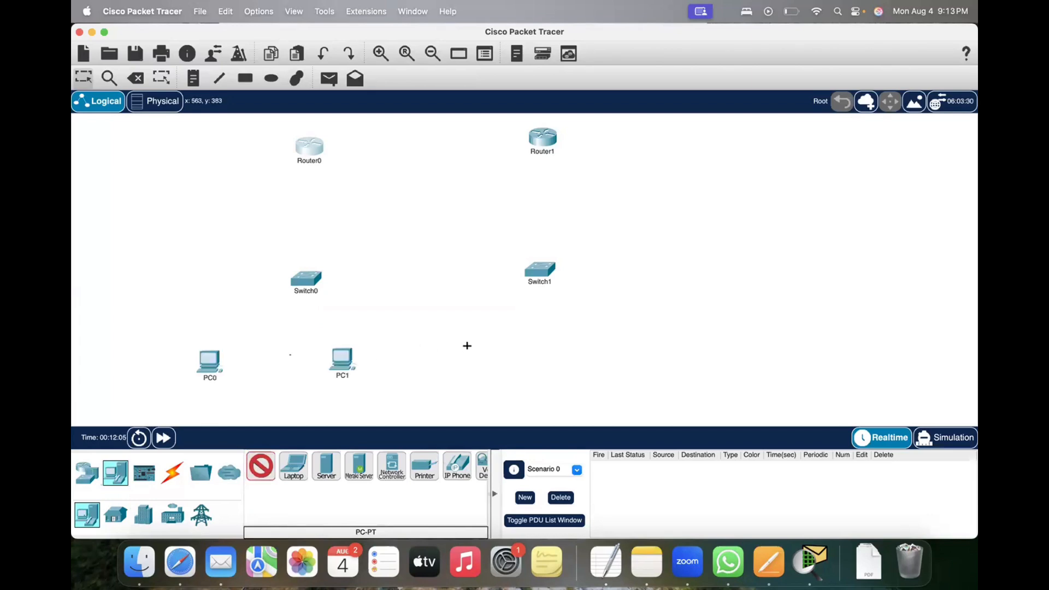
click(506, 341)
click(639, 335)
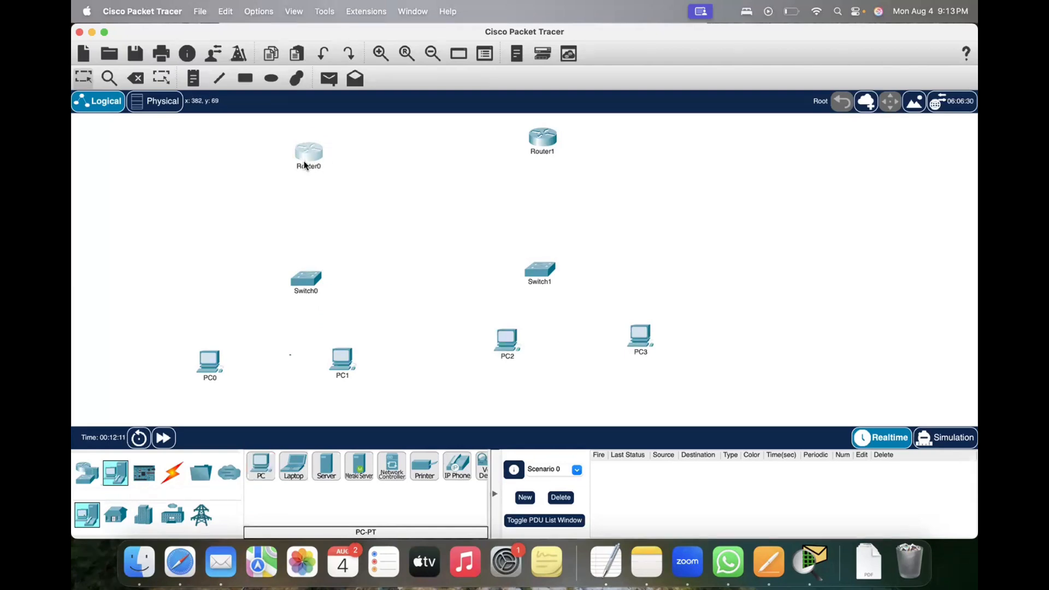
drag(304, 165, 302, 171)
drag(255, 263, 378, 317)
click(238, 289)
drag(164, 256, 406, 395)
drag(267, 272, 349, 305)
drag(269, 263, 366, 307)
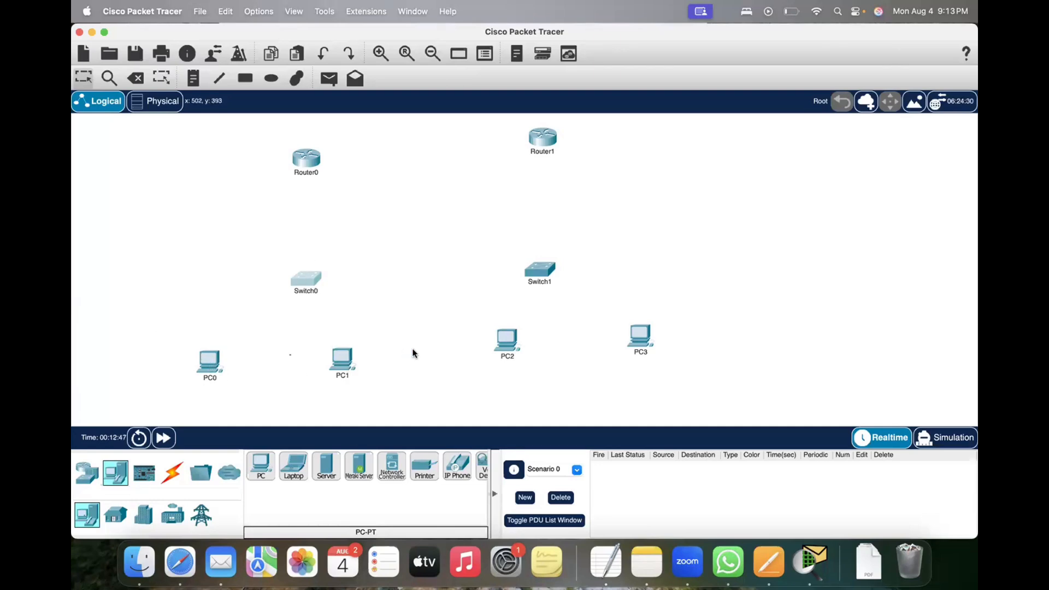
drag(125, 254, 464, 390)
drag(273, 266, 343, 303)
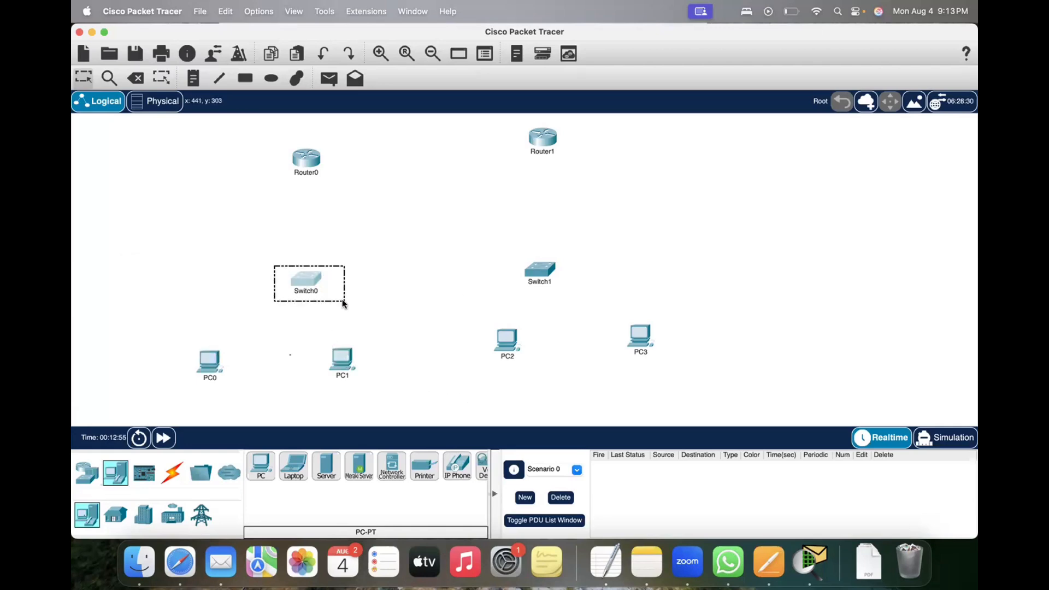
drag(343, 301, 342, 300)
click(342, 301)
drag(257, 246, 351, 320)
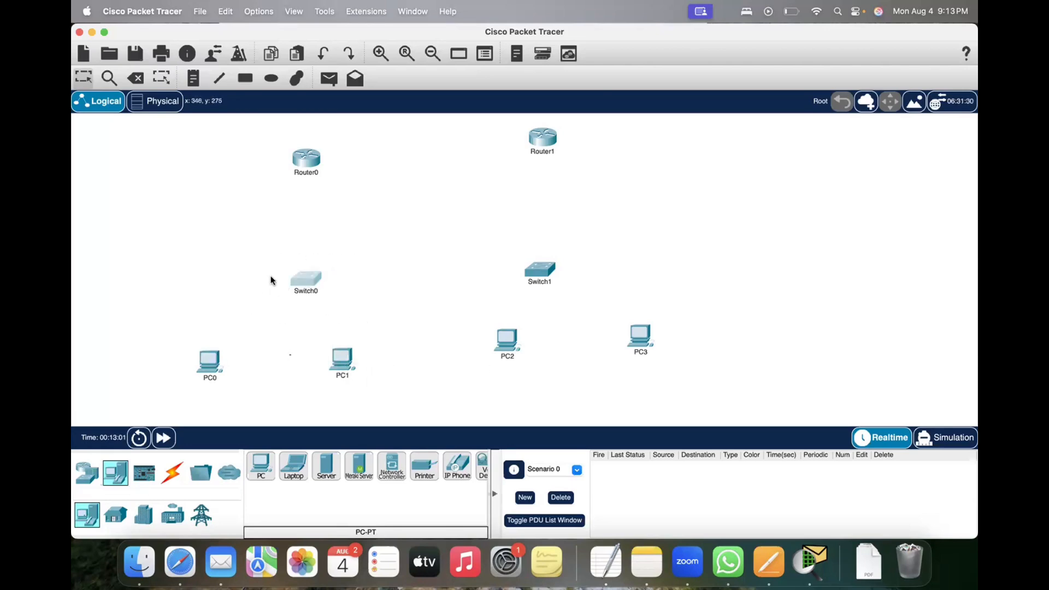
click(214, 257)
drag(255, 253, 358, 312)
Step: Spread PC0 and PC1 farther apart and cable each of them to Switch0 using the automatically chosen connection type
drag(206, 356, 156, 358)
drag(344, 367, 384, 370)
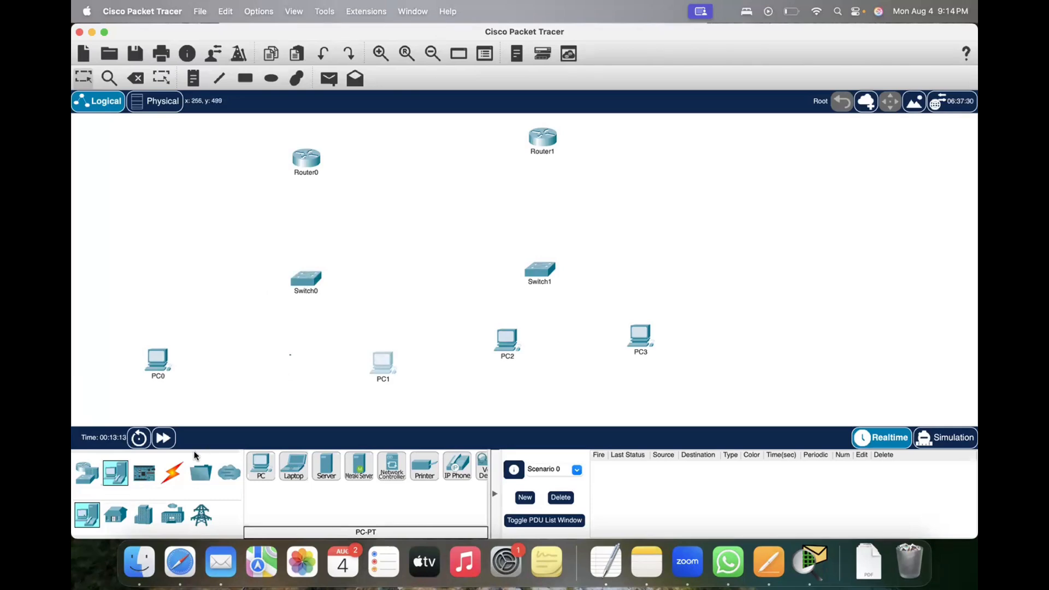
click(172, 473)
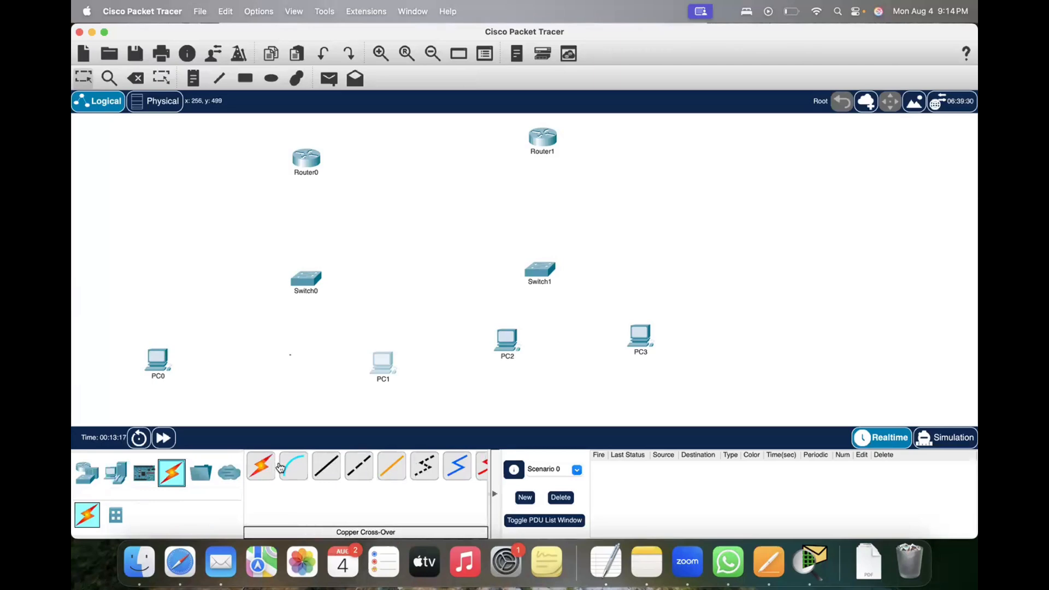
click(263, 467)
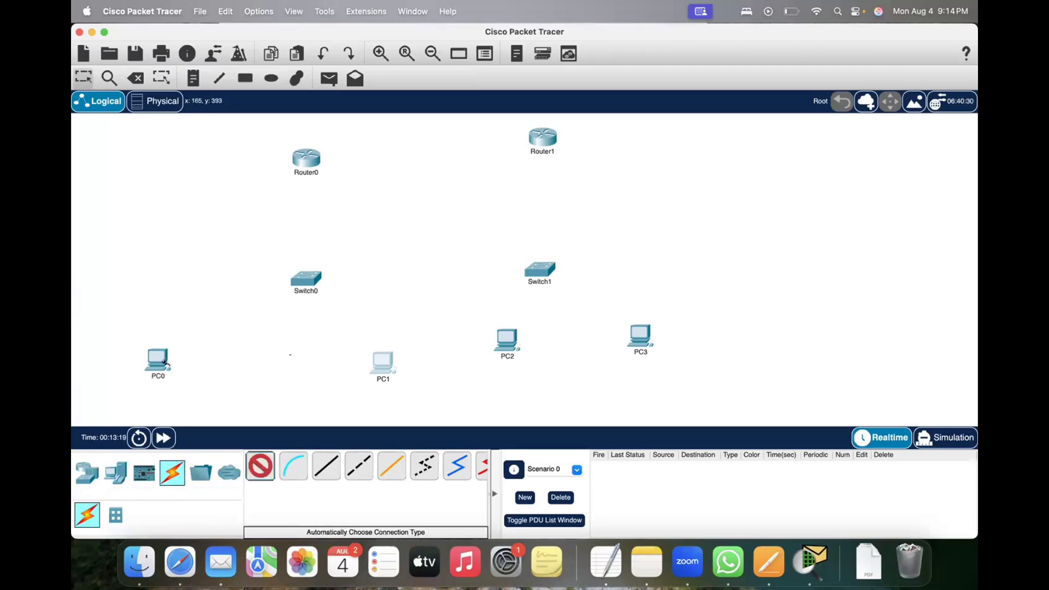
click(159, 361)
click(300, 284)
click(315, 280)
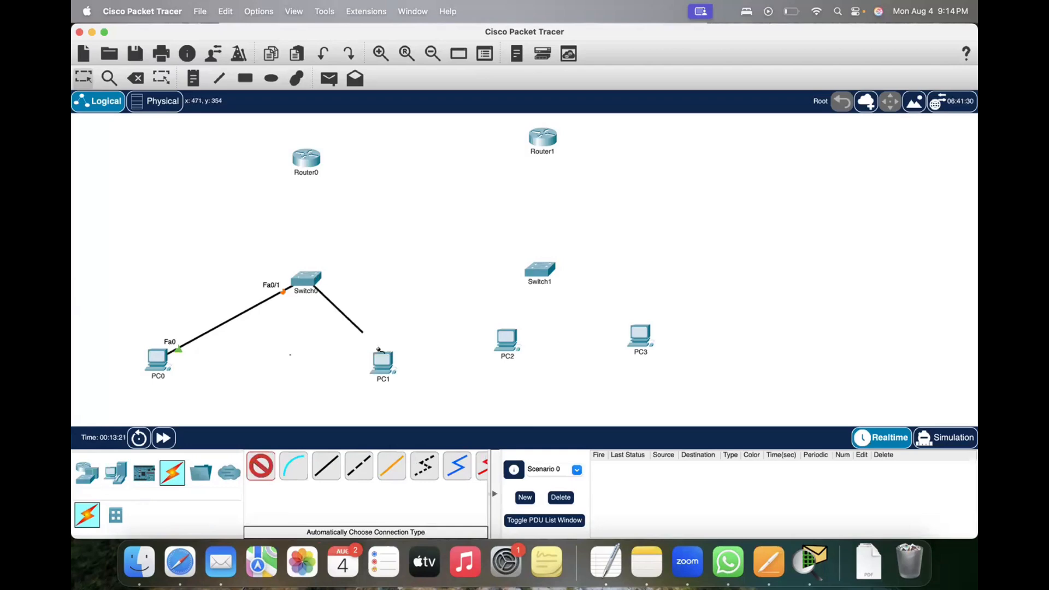
click(382, 360)
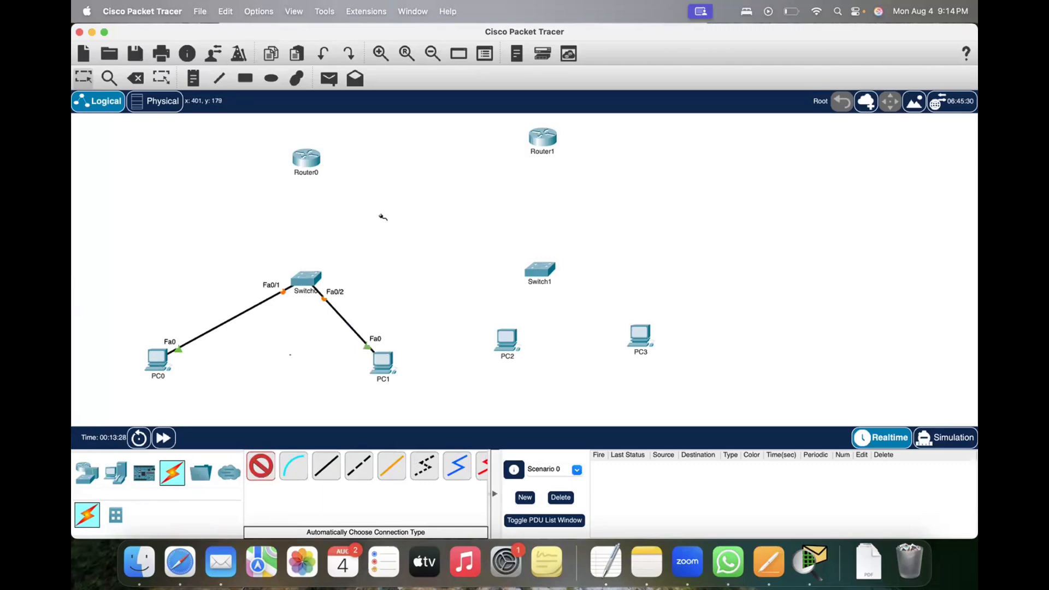
key(Escape)
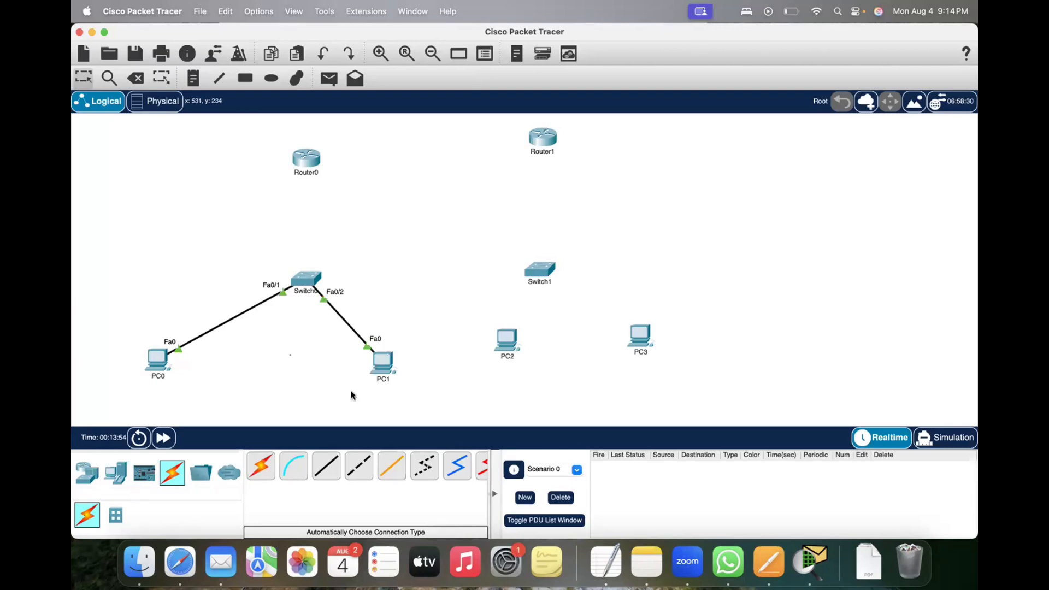
Step: Switch to Safari, search Google for "rj45 cable" and show the image results
click(181, 561)
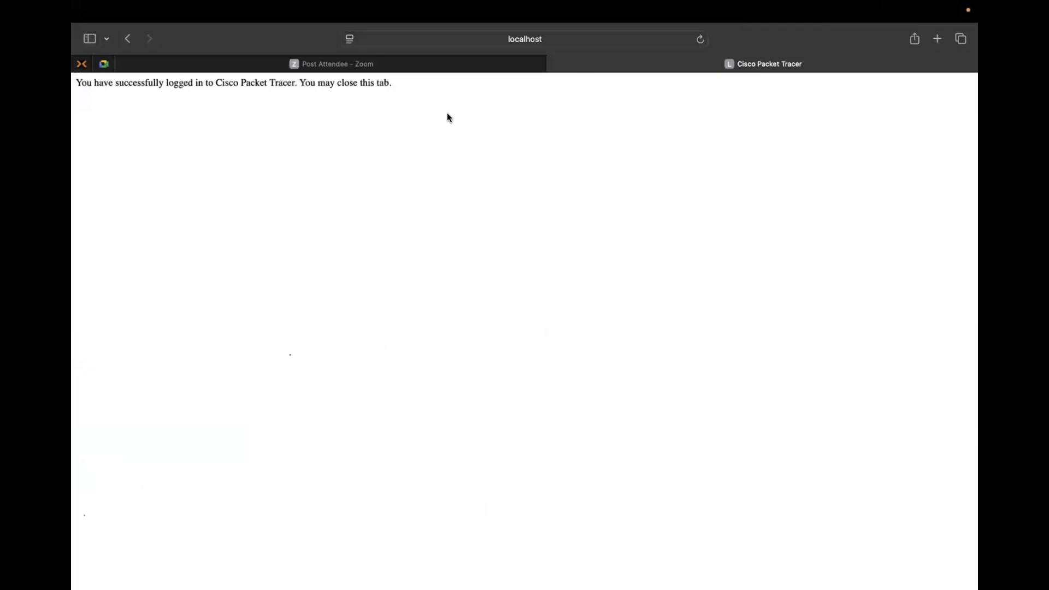
click(641, 44)
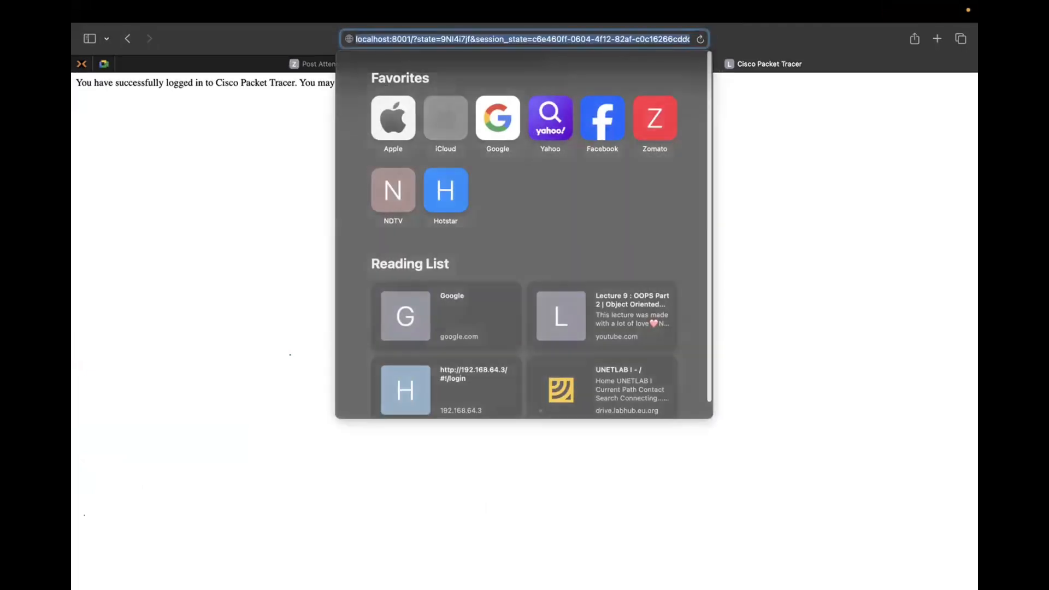
text(rj45 ca)
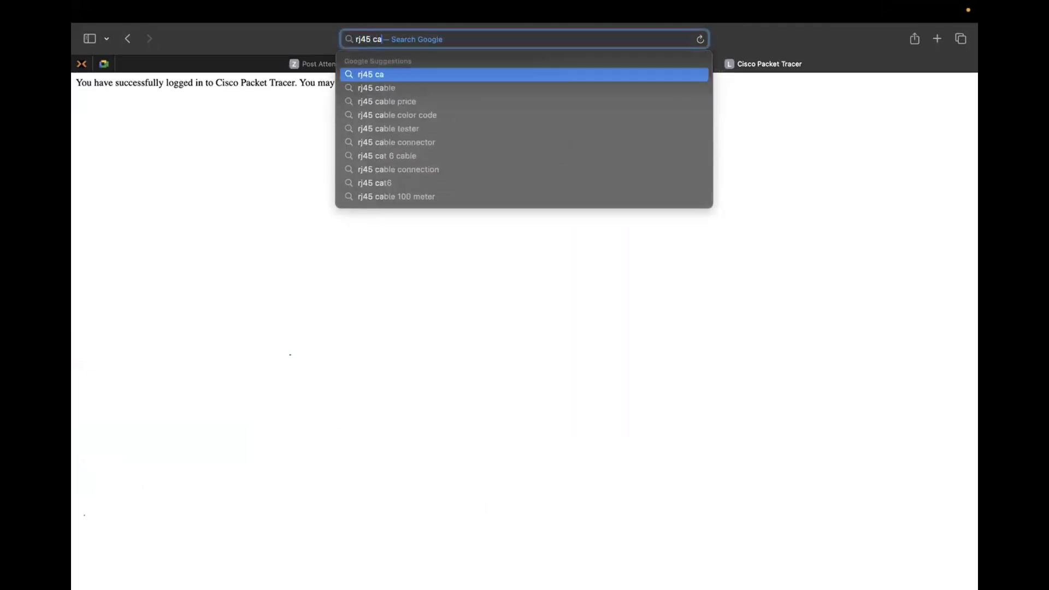
text(ble)
key(Return)
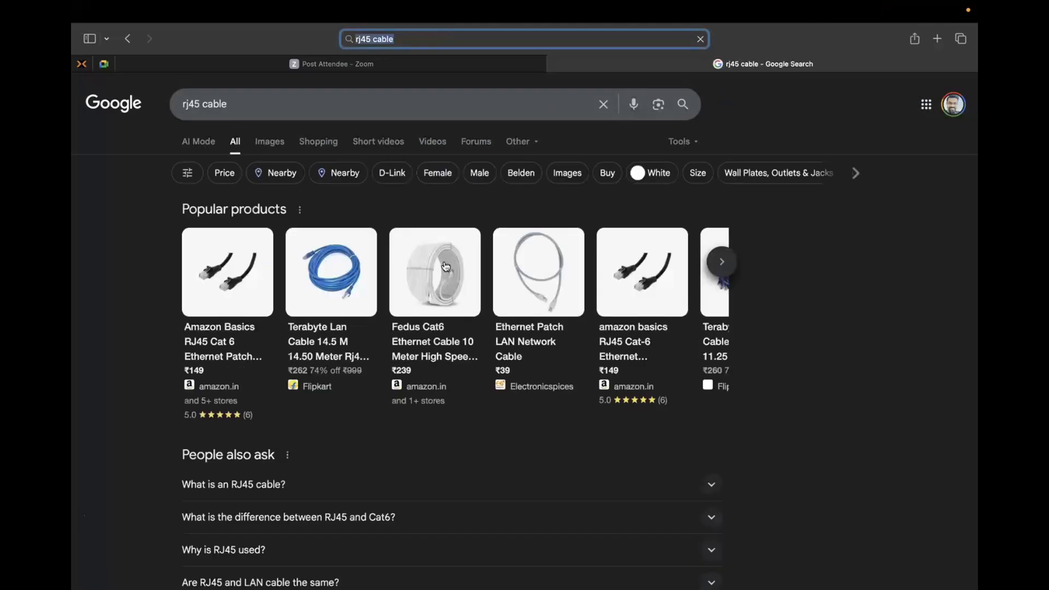
click(271, 141)
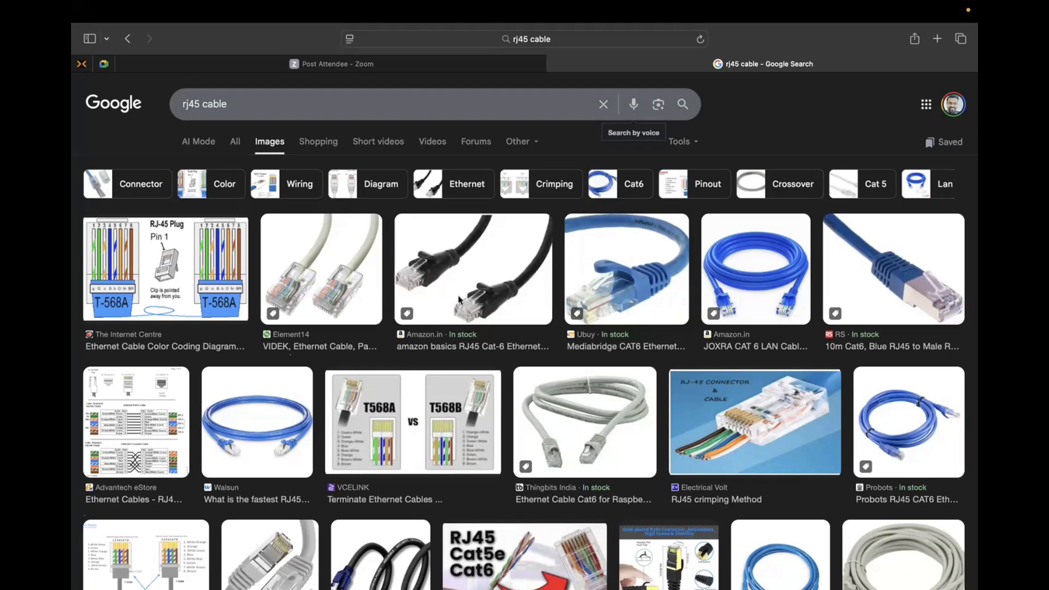
Step: Enlarge the image of the beige Element14 Ethernet patch cable in the results and switch back to Cisco Packet Tracer
click(319, 276)
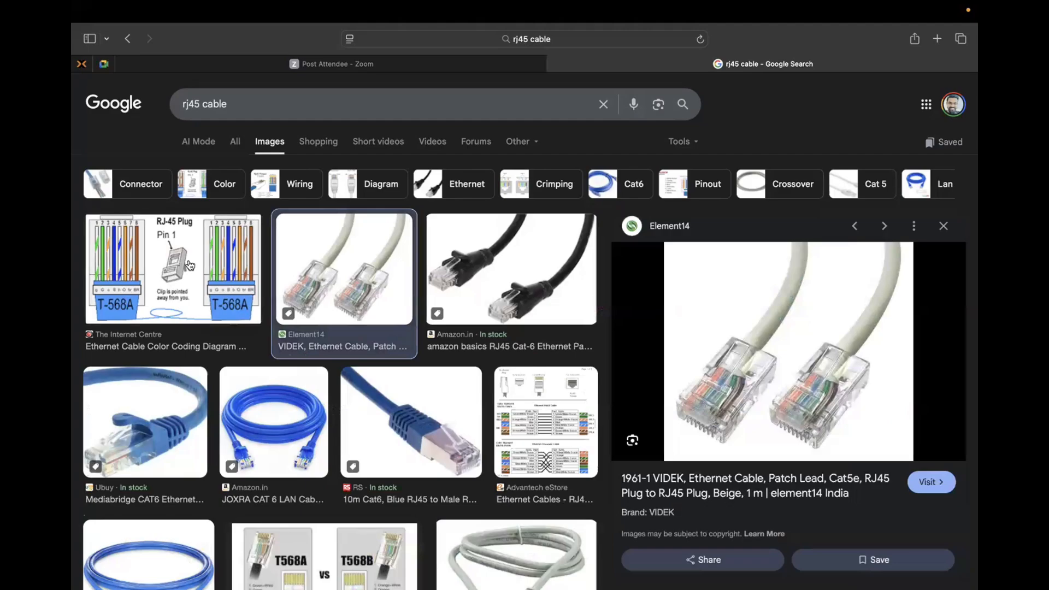
key(ctrl+Up)
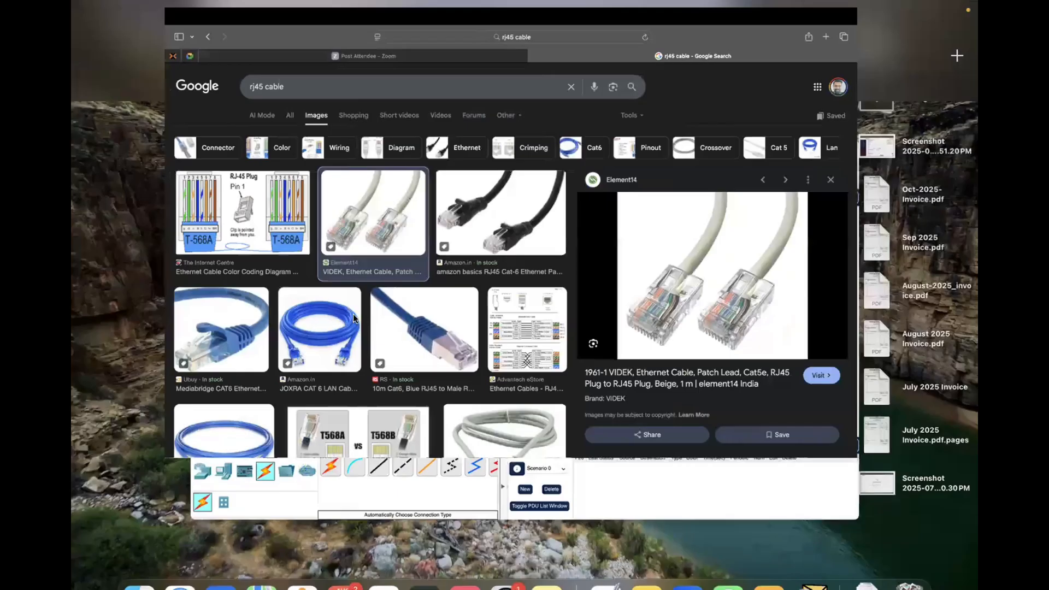
click(249, 253)
drag(249, 253, 373, 315)
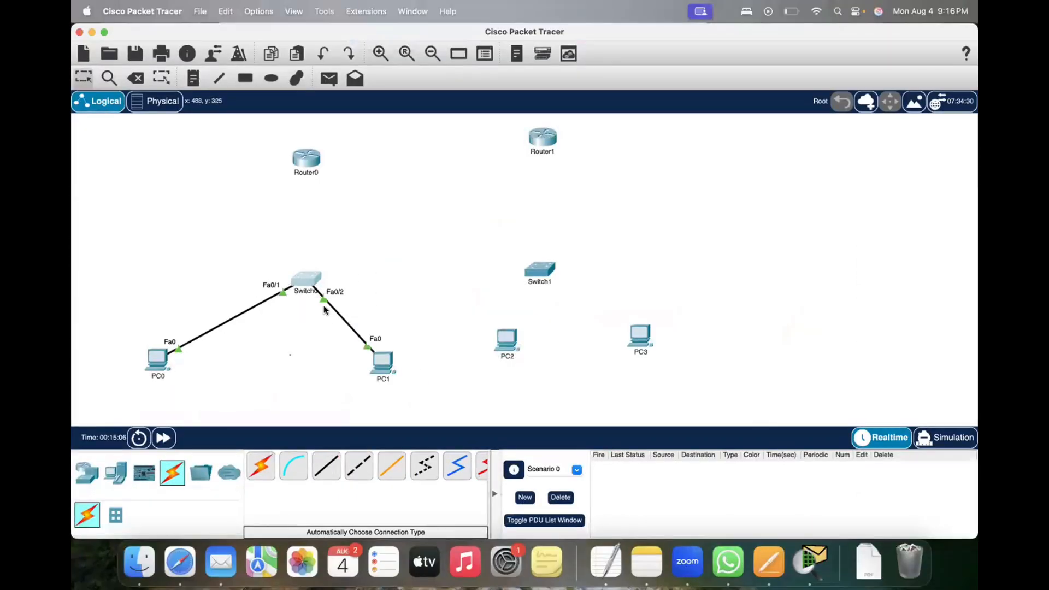
click(103, 328)
drag(134, 338, 196, 390)
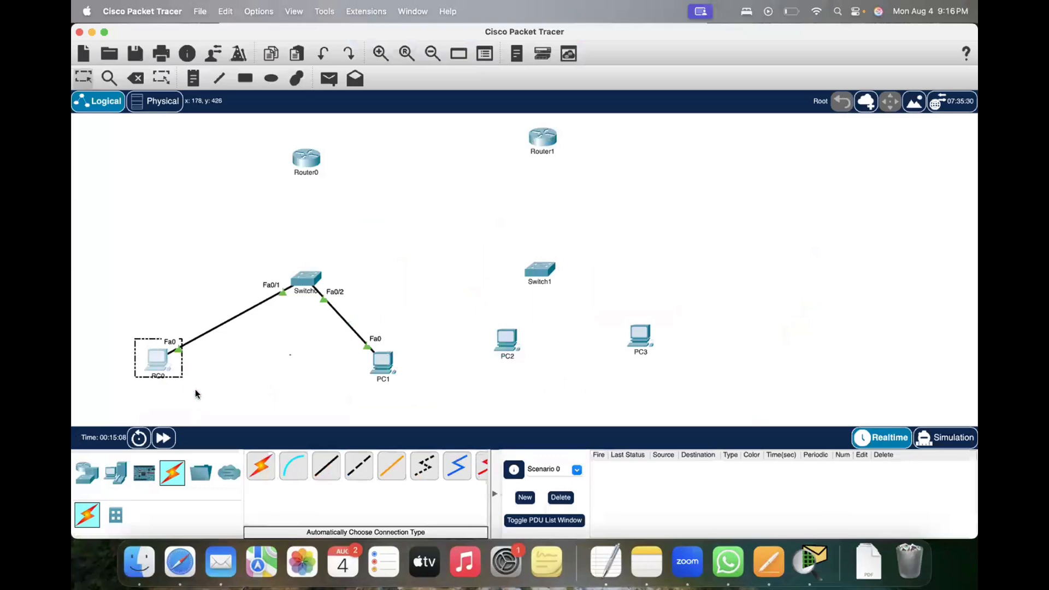
drag(318, 332, 440, 410)
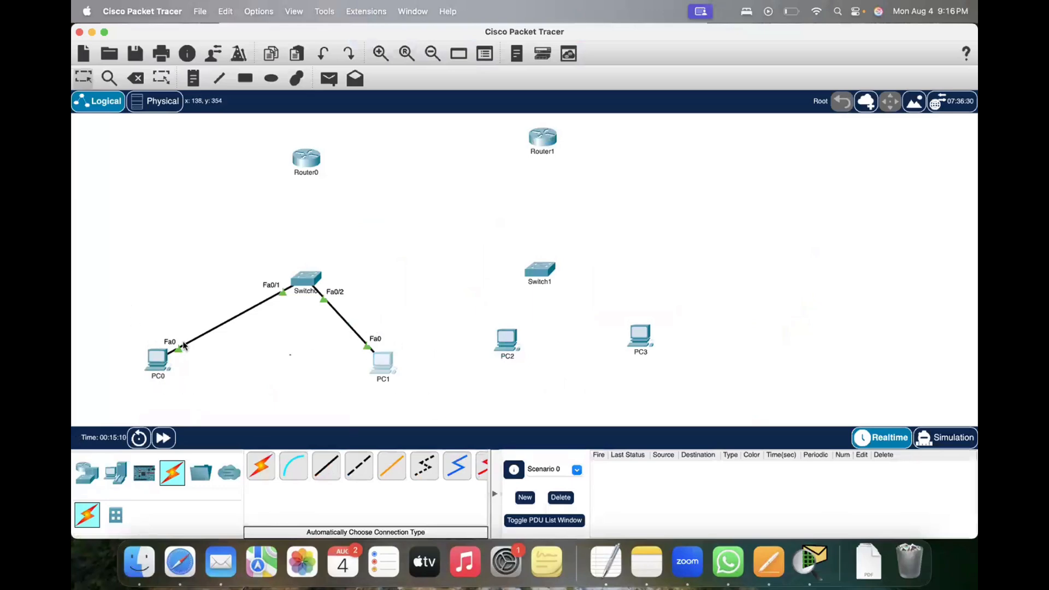
drag(156, 332, 199, 360)
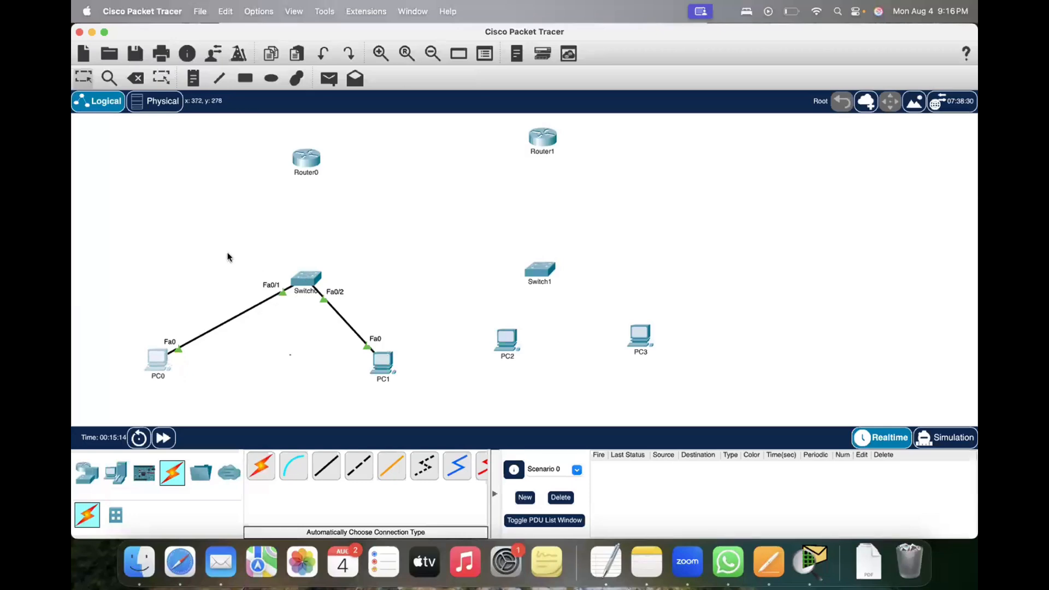
drag(226, 254, 345, 319)
drag(273, 349, 215, 337)
drag(122, 345, 443, 399)
click(439, 290)
drag(216, 261, 420, 316)
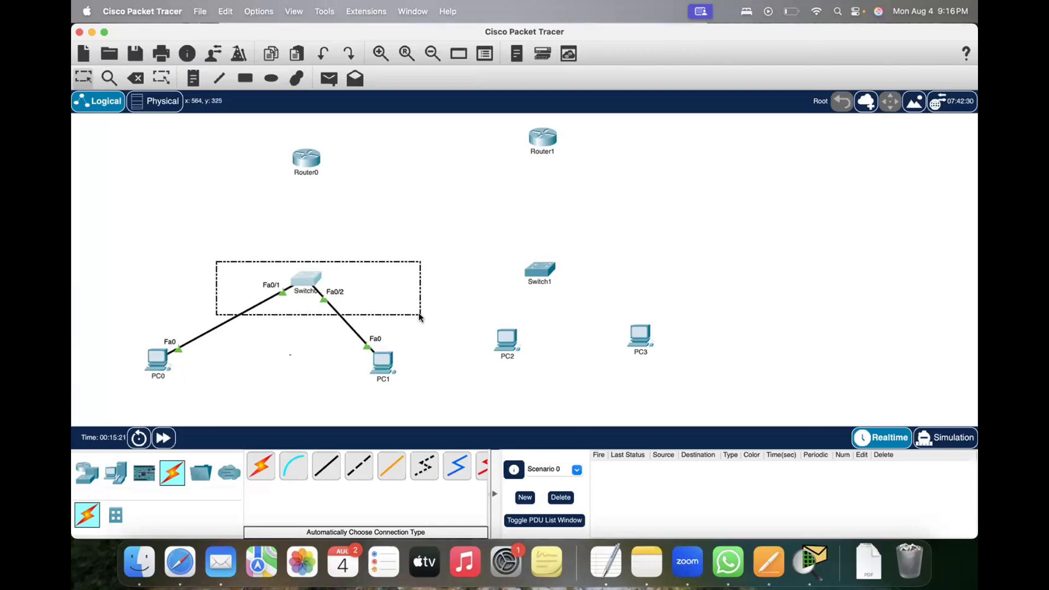
drag(402, 315, 401, 315)
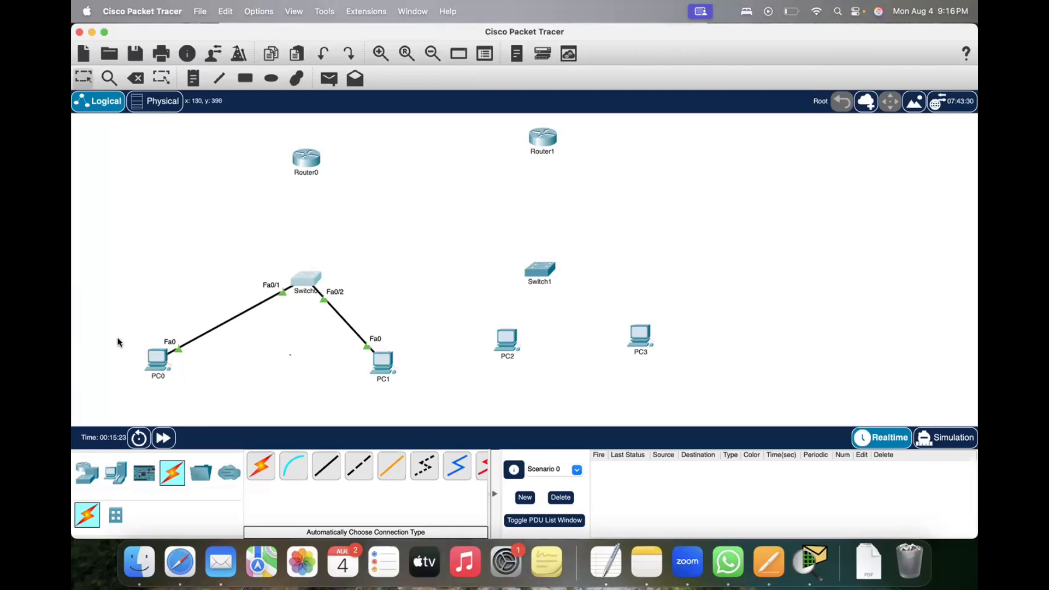
drag(118, 338, 464, 409)
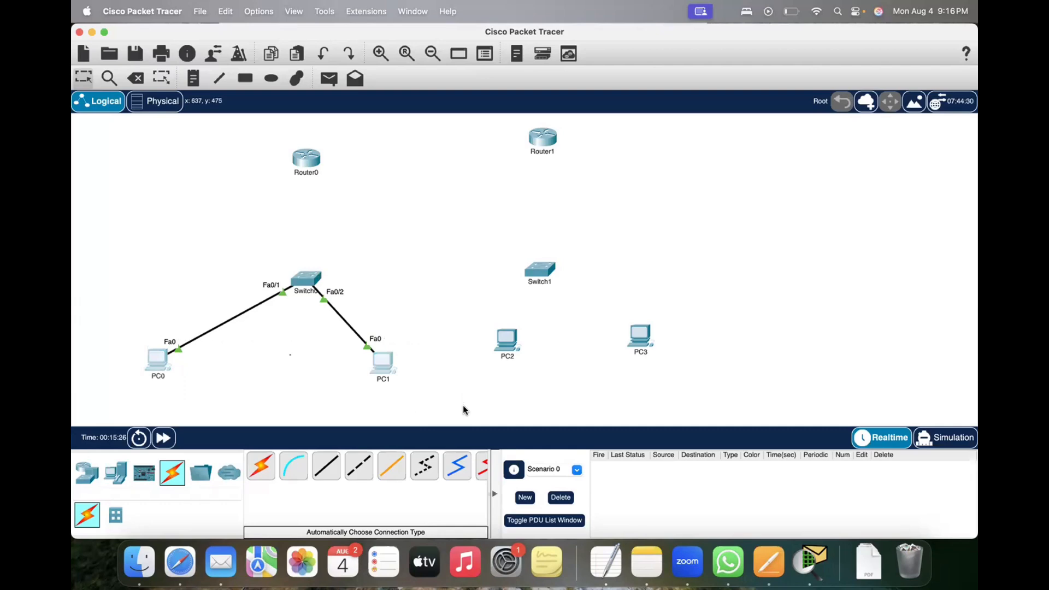
click(440, 381)
drag(124, 327, 188, 391)
click(322, 345)
drag(424, 374, 423, 377)
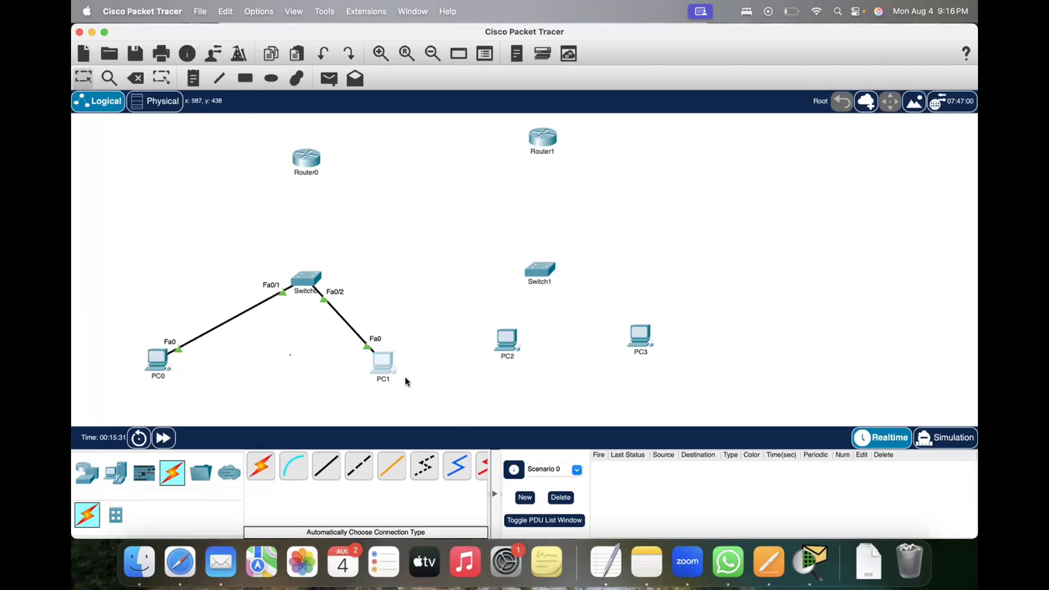
click(260, 373)
drag(122, 331, 428, 394)
Step: Nudge Switch0 slightly up and cable it to Router0 using the automatically chosen connection type
drag(307, 278, 300, 272)
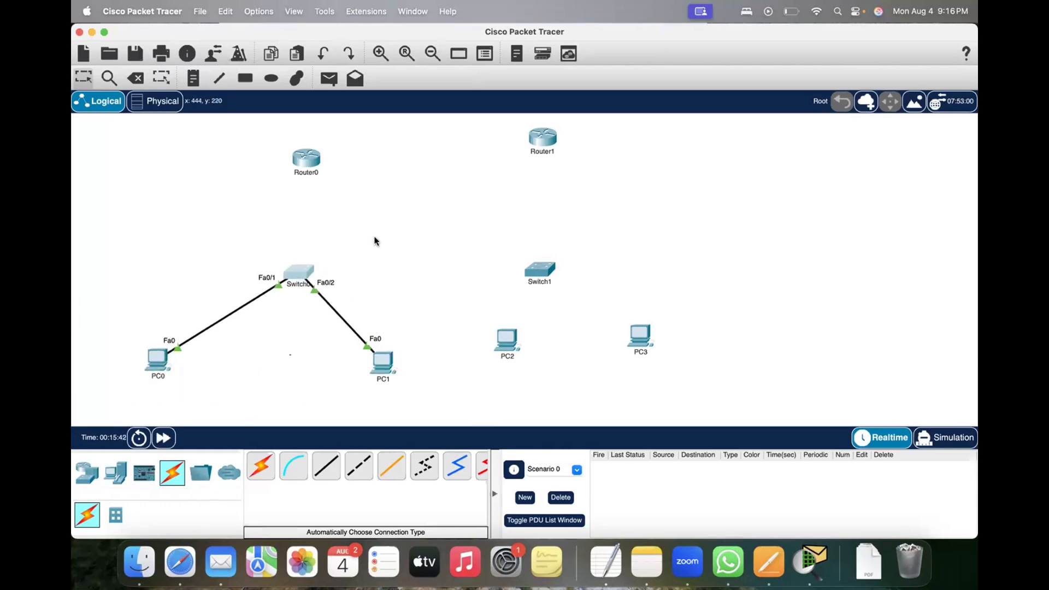
click(261, 466)
click(298, 271)
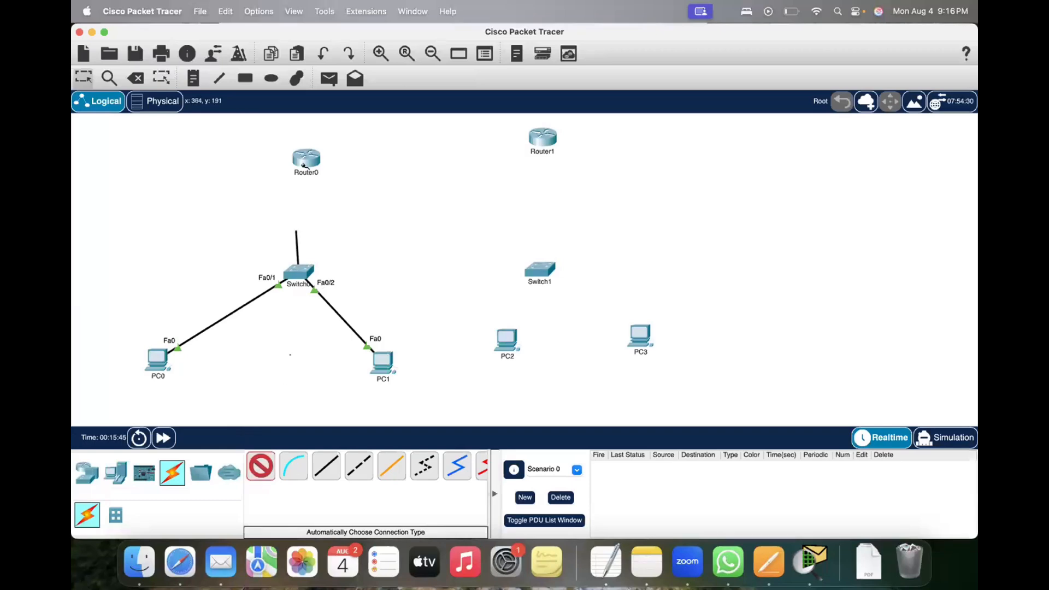
click(308, 162)
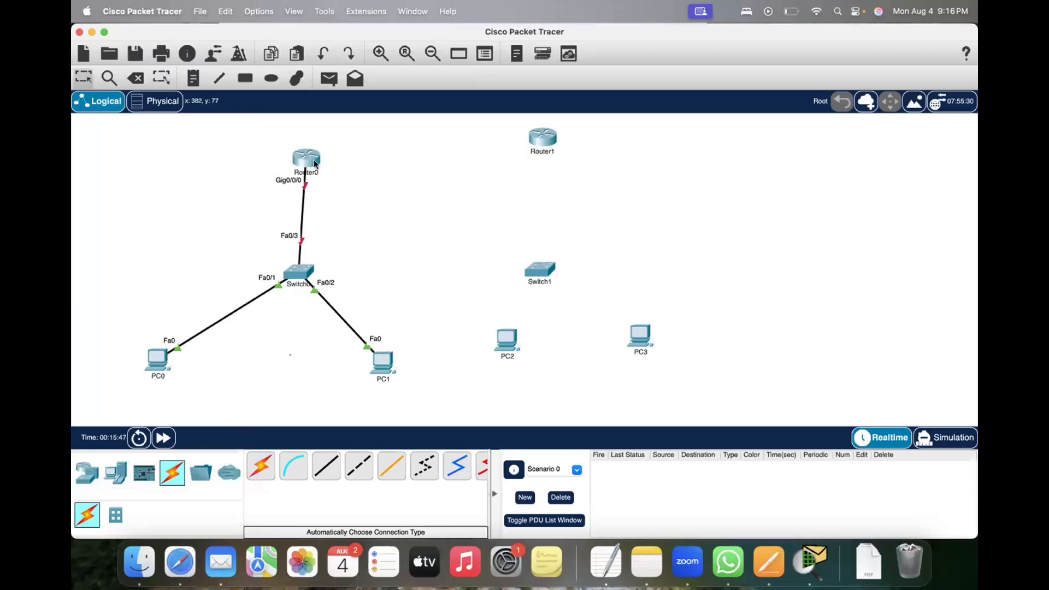
drag(341, 176, 358, 185)
click(348, 161)
drag(256, 140, 342, 173)
drag(100, 191, 234, 293)
drag(136, 281, 425, 398)
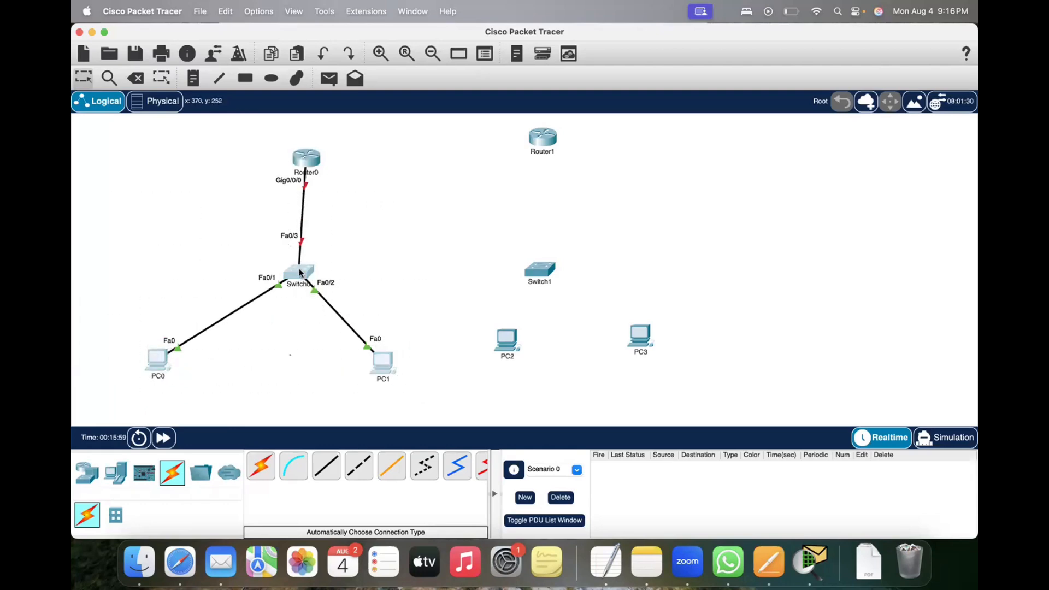
mouse_move(309, 170)
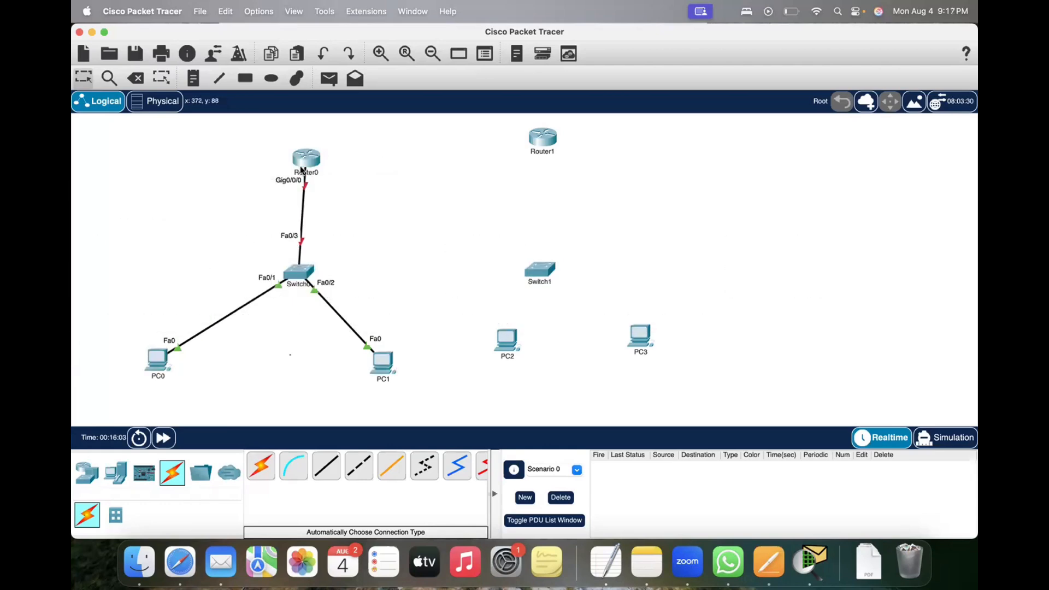
drag(267, 144, 344, 214)
drag(131, 338, 158, 387)
drag(332, 347, 453, 413)
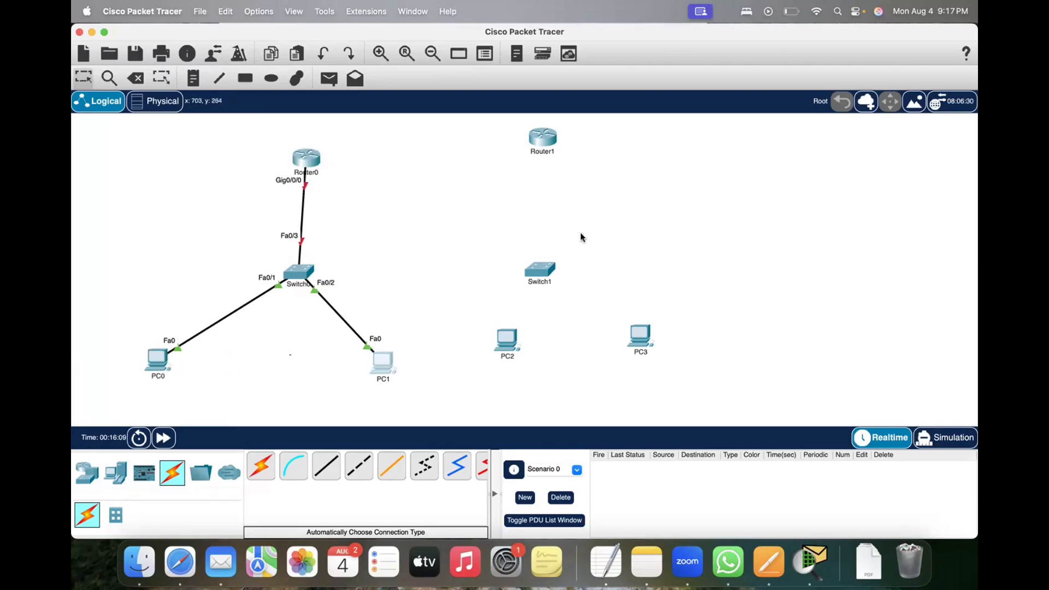
Step: Rearrange the second network by shifting Router1 and Switch1 slightly right and lowering PC2 and PC3 to the height of PC0 and PC1
click(549, 145)
drag(548, 145, 562, 149)
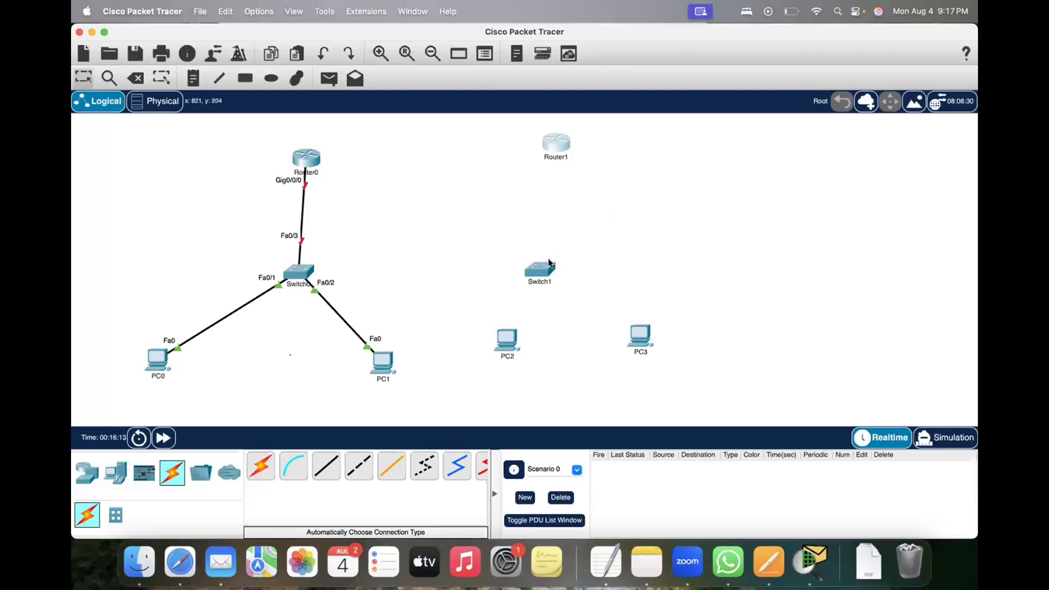
drag(548, 273, 575, 270)
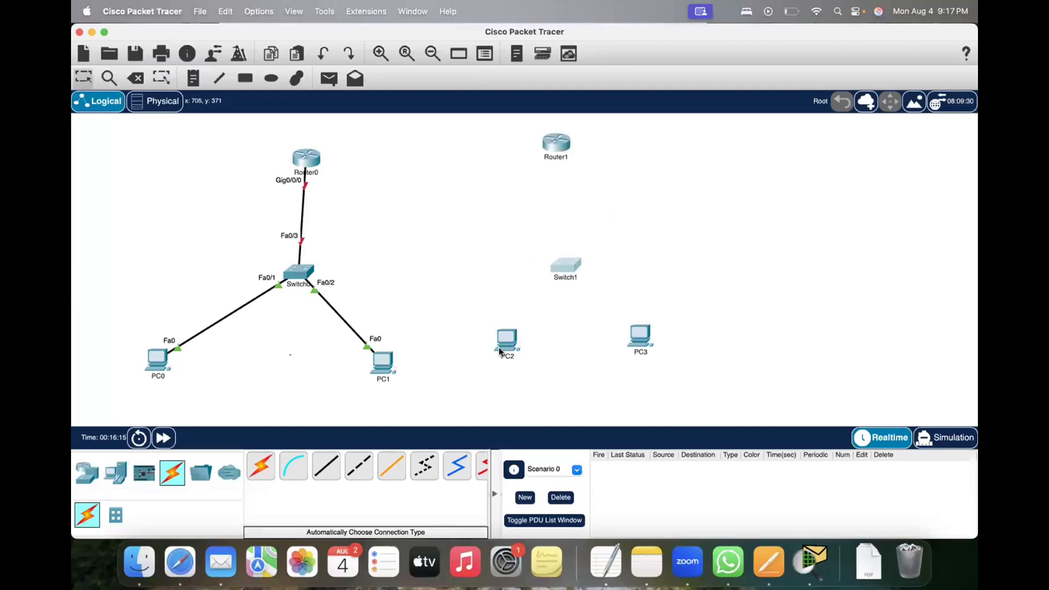
drag(499, 350, 482, 365)
drag(637, 335, 643, 362)
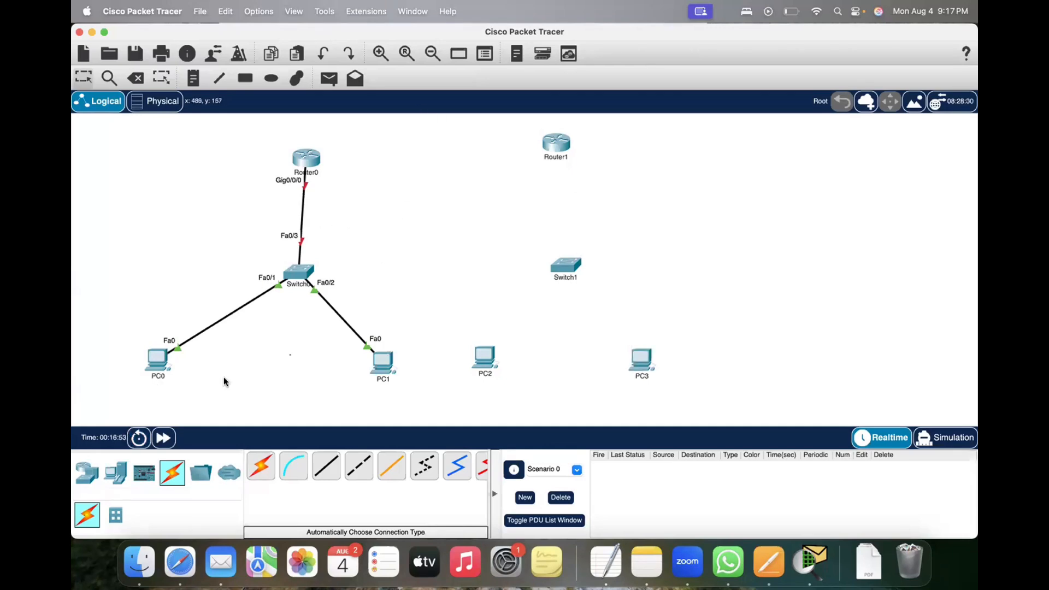
drag(136, 330, 215, 392)
drag(344, 403, 424, 404)
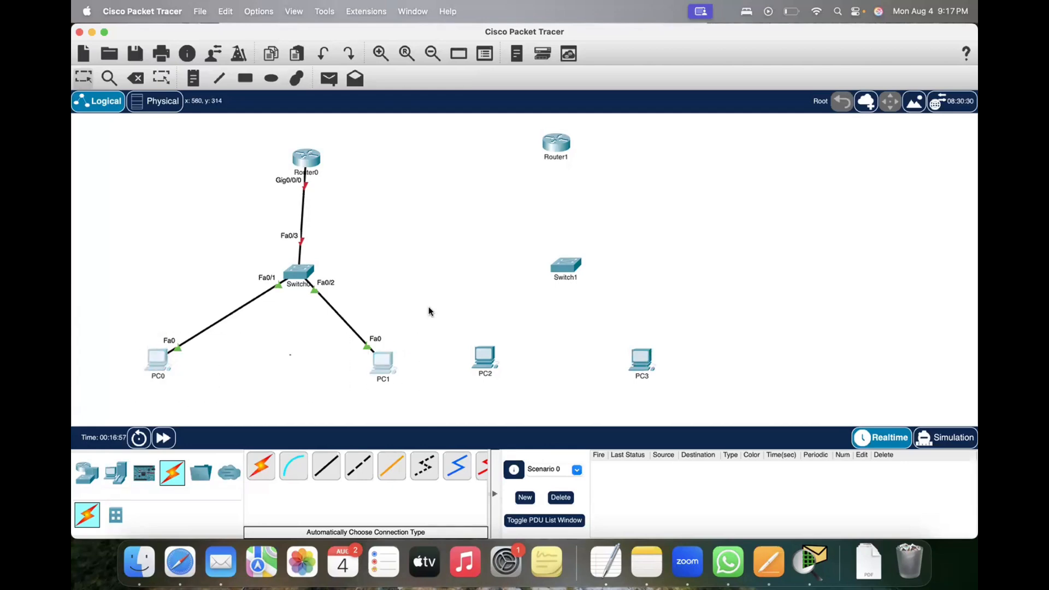
Step: Draw two unfilled black-outlined rectangles, one around Switch0 with PC0 and PC1, the other around Switch1 with PC2 and PC3
click(246, 80)
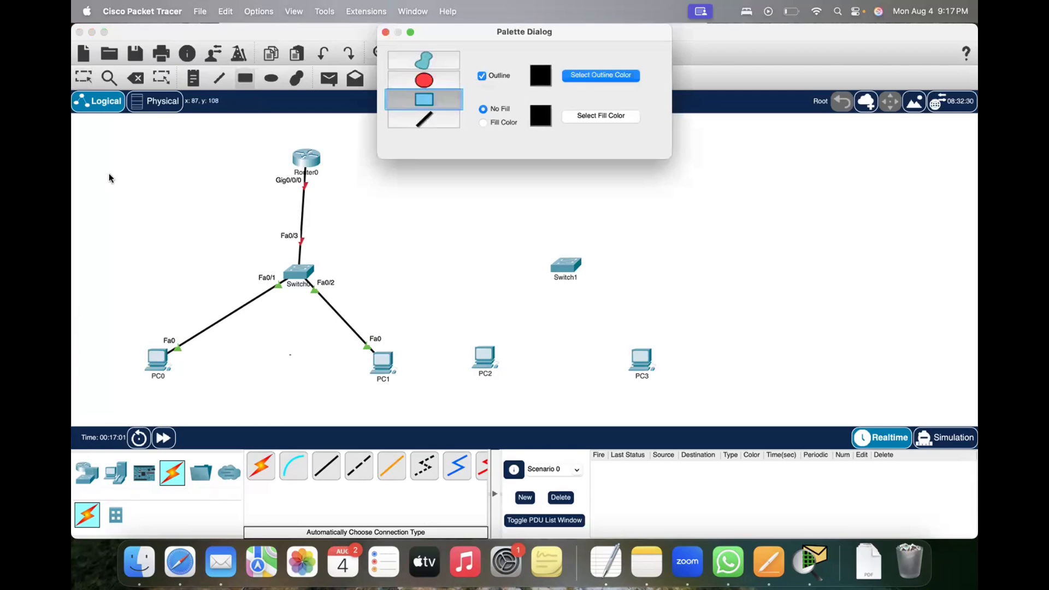
click(138, 175)
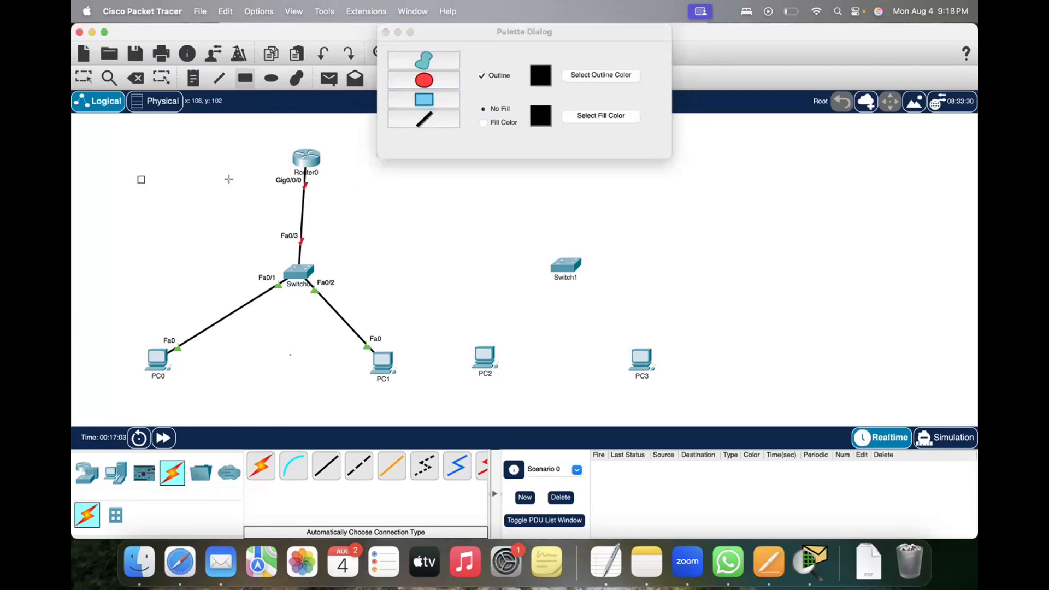
click(437, 101)
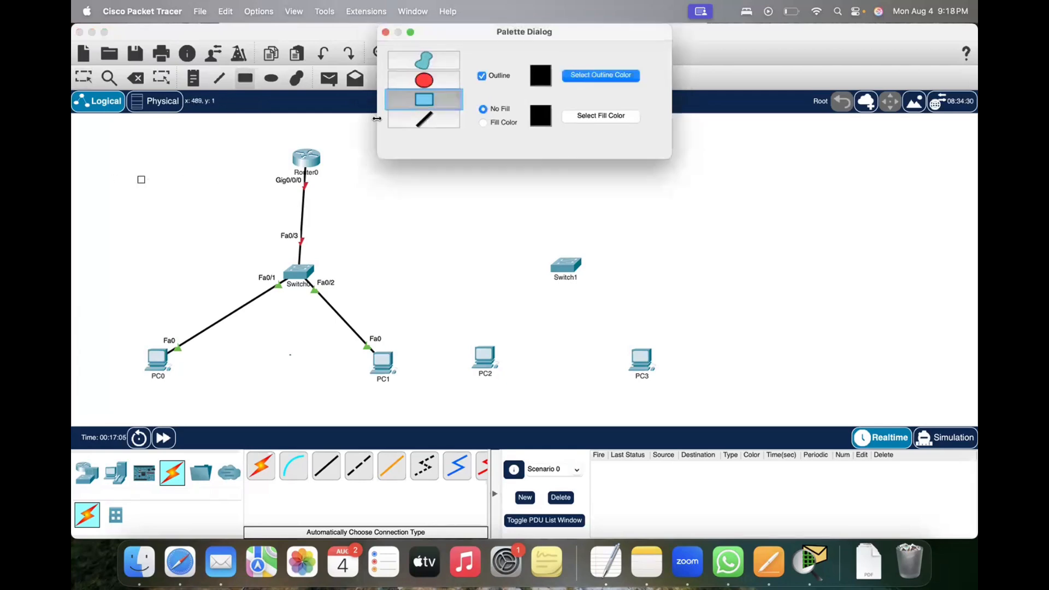
mouse_move(106, 172)
mouse_down()
mouse_move(320, 253)
mouse_move(352, 326)
mouse_move(434, 386)
mouse_up()
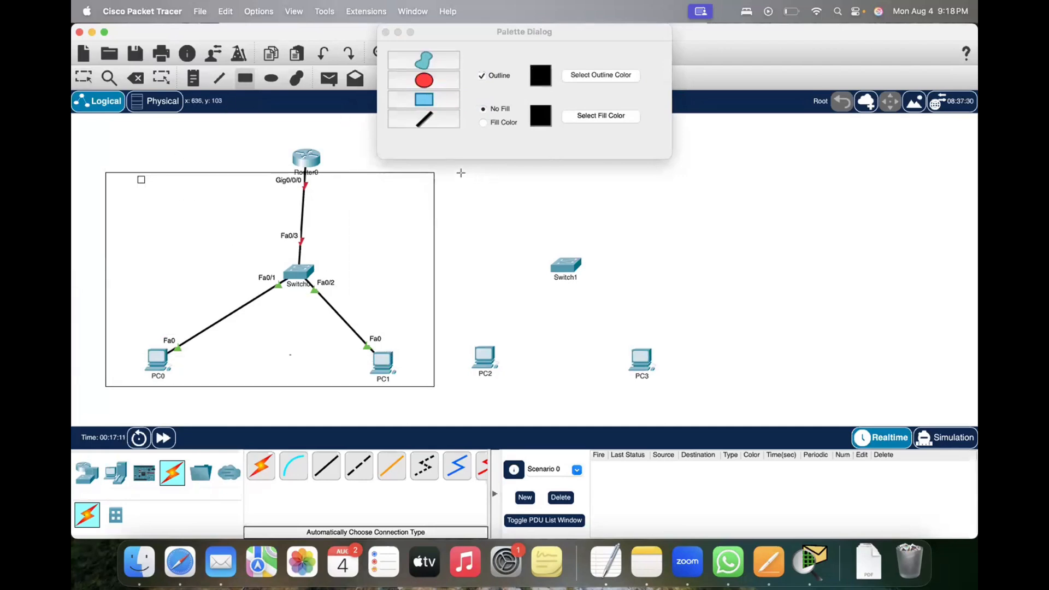
drag(460, 172, 720, 385)
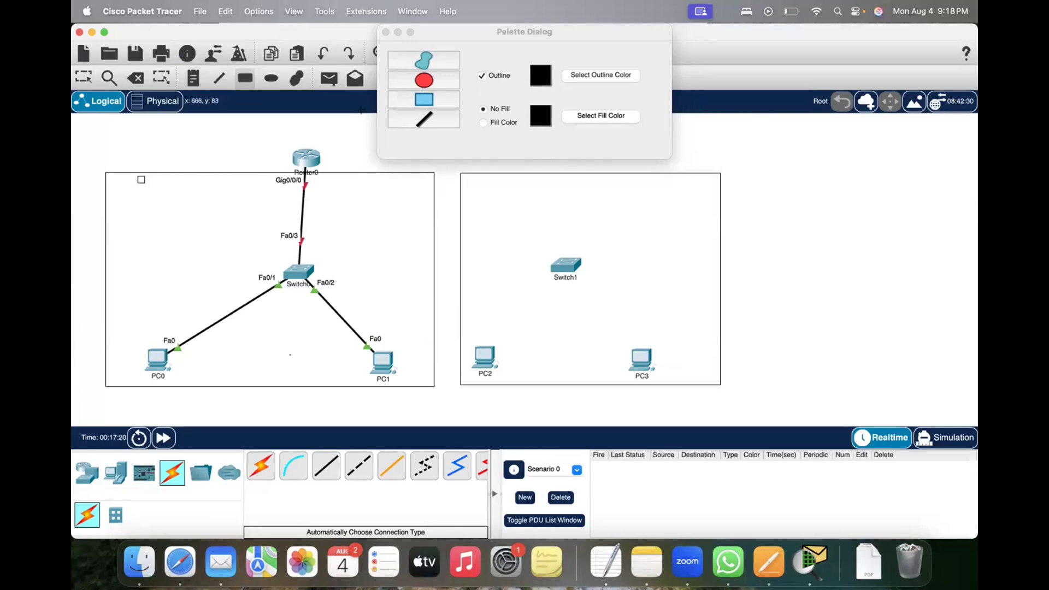
click(385, 32)
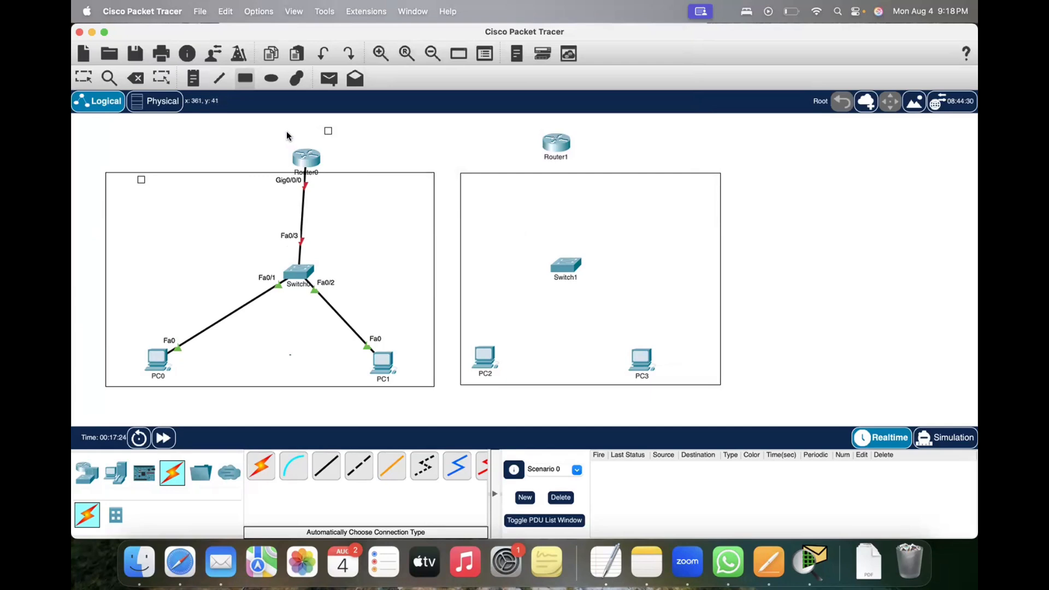
Step: Cable Router0 to Router1 using the automatically chosen connection type and move Router1 slightly down, level with Router0
click(260, 466)
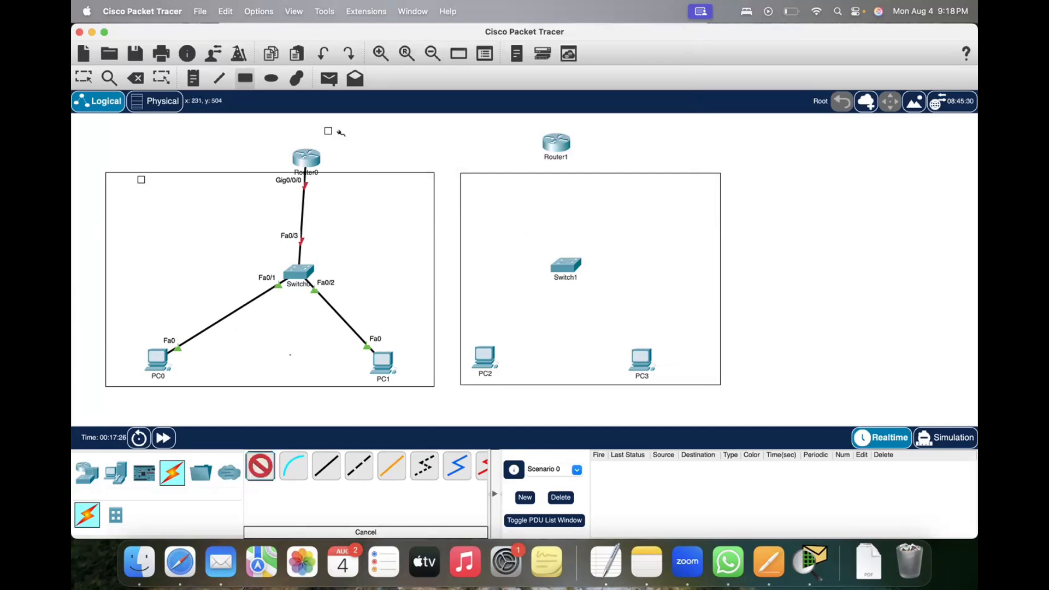
click(312, 156)
click(550, 147)
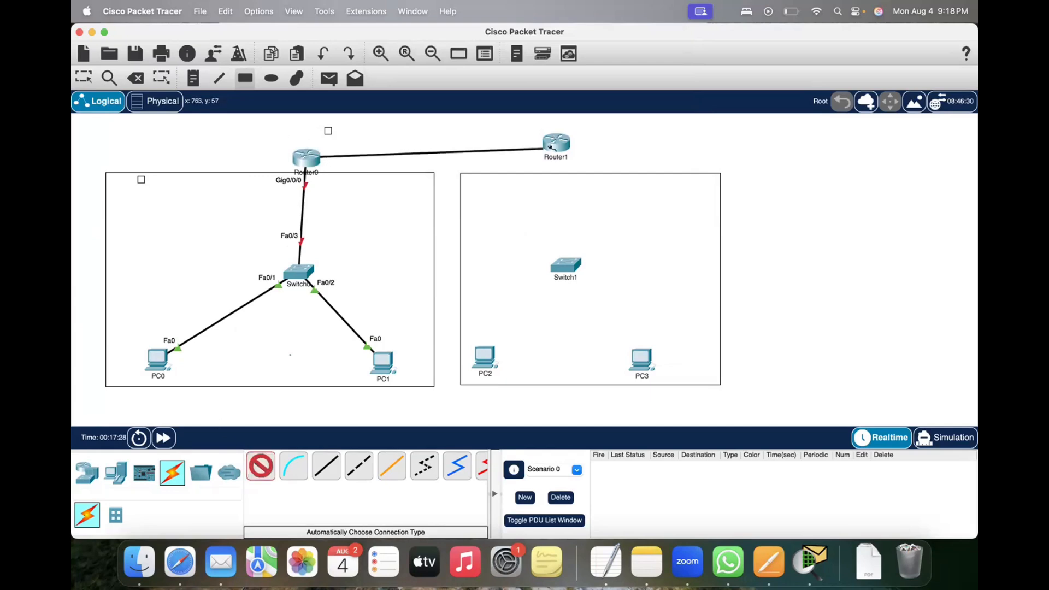
click(552, 147)
drag(557, 149, 564, 158)
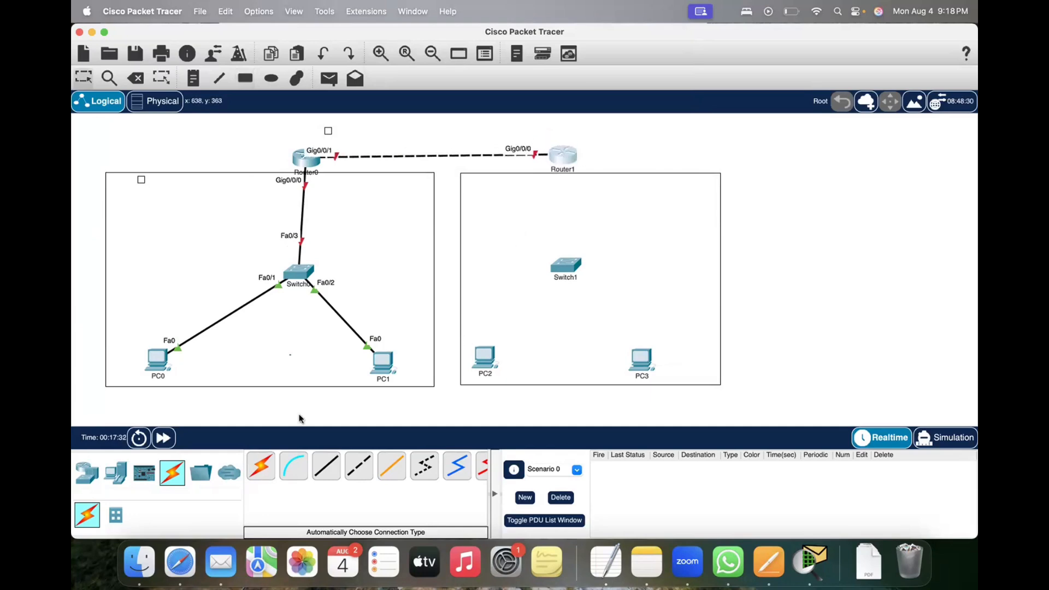
Step: Cable Switch1 to Router1, PC2 and PC3 using the automatically chosen connection type
click(263, 467)
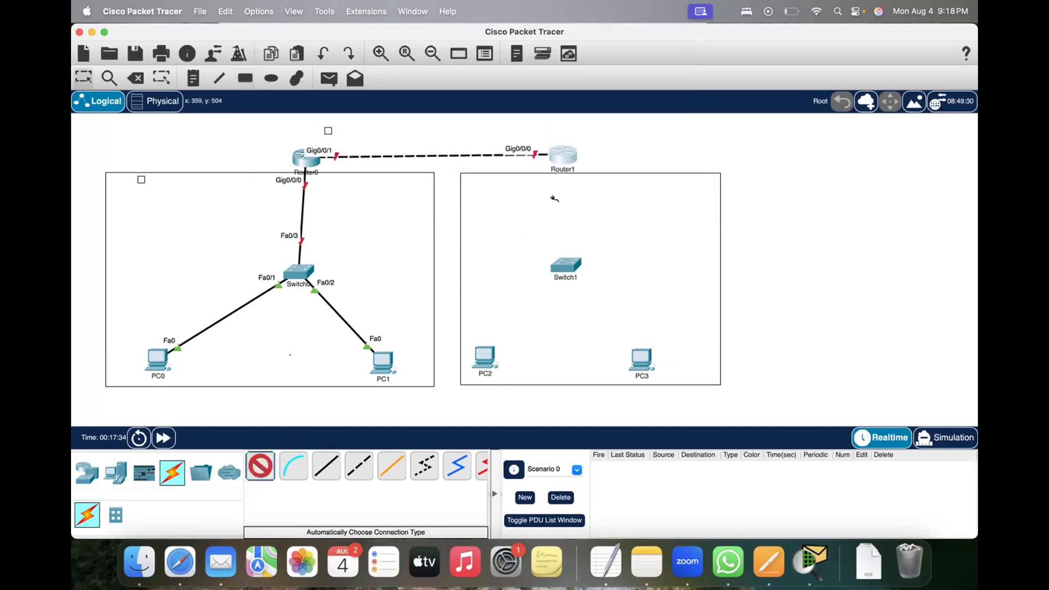
click(566, 159)
click(568, 264)
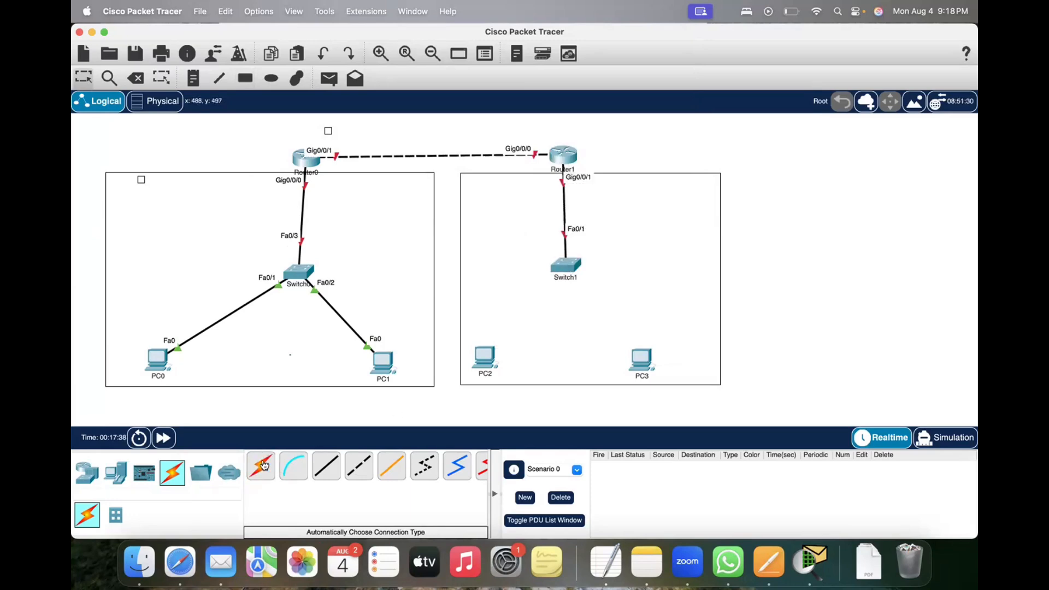
click(263, 465)
click(561, 270)
click(484, 358)
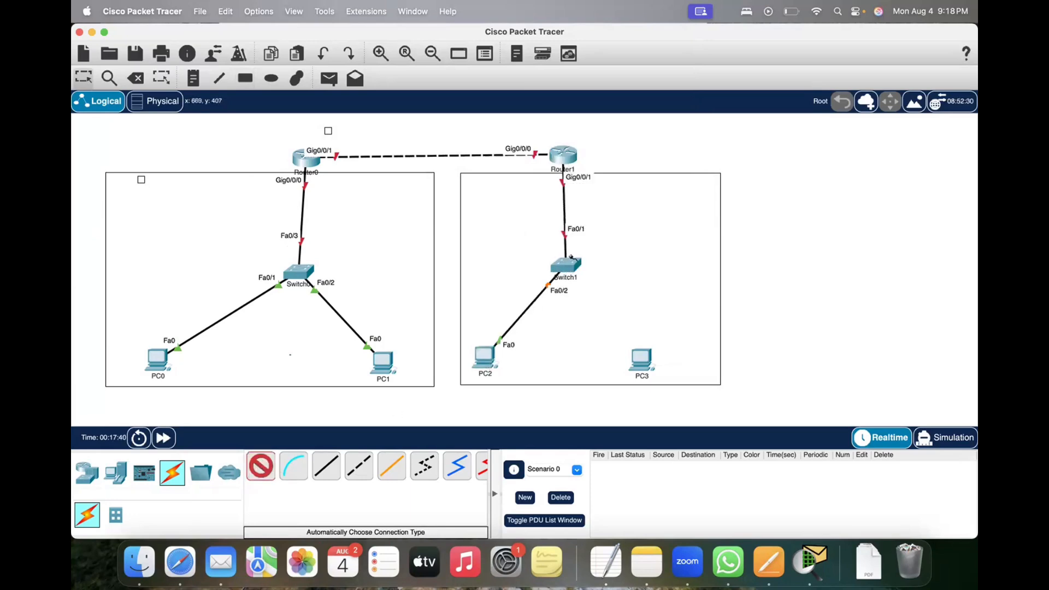
click(576, 266)
click(641, 359)
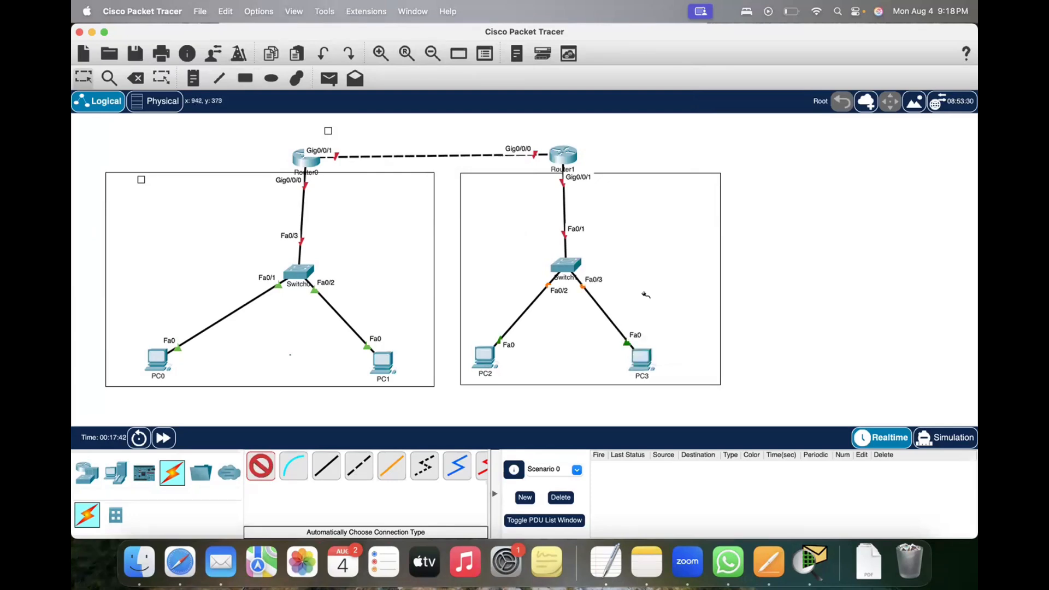
Step: Add the text notes HR for the first network and Sales for the second, placing each on its rectangle's top edge
click(194, 82)
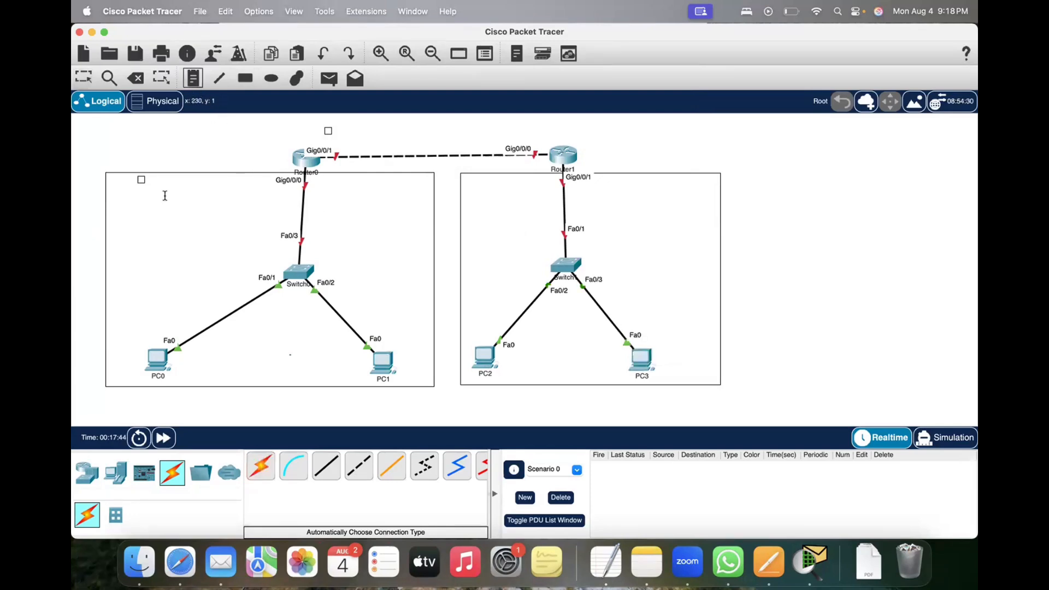
click(122, 202)
text(LAN)
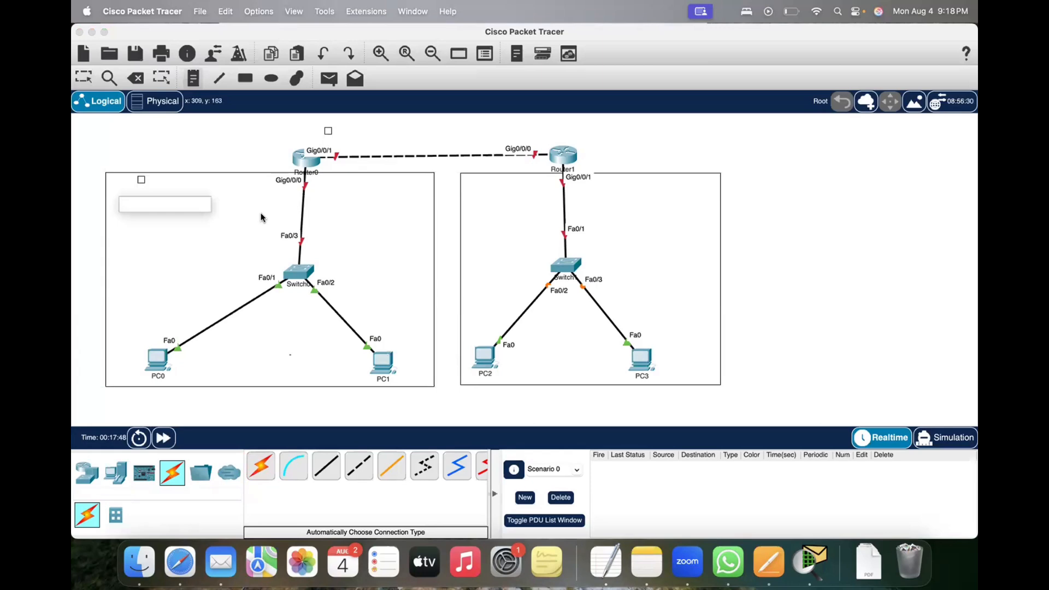
click(490, 199)
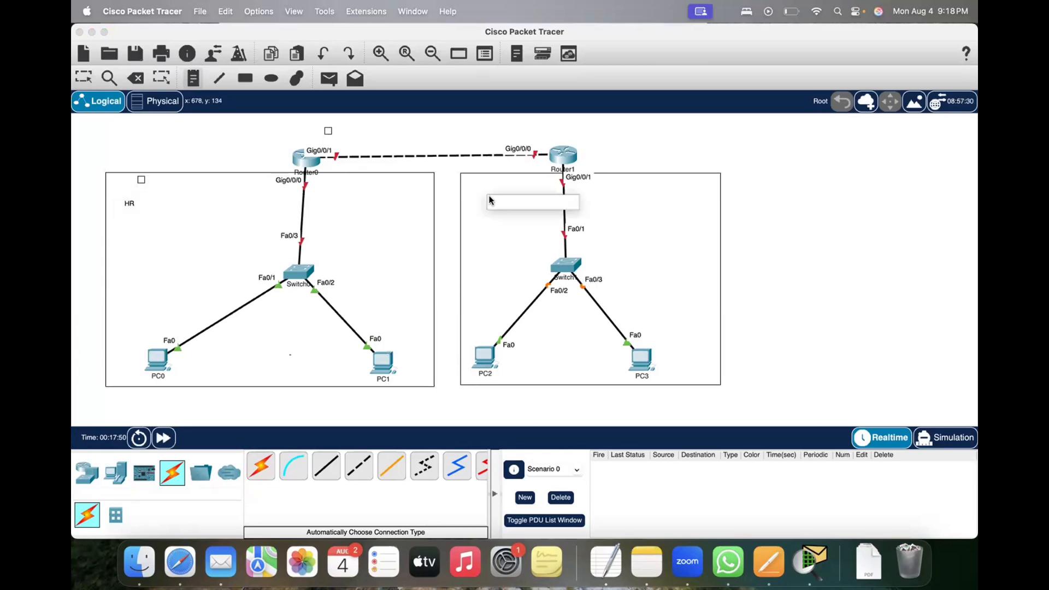
text(Sales)
click(801, 275)
key(Escape)
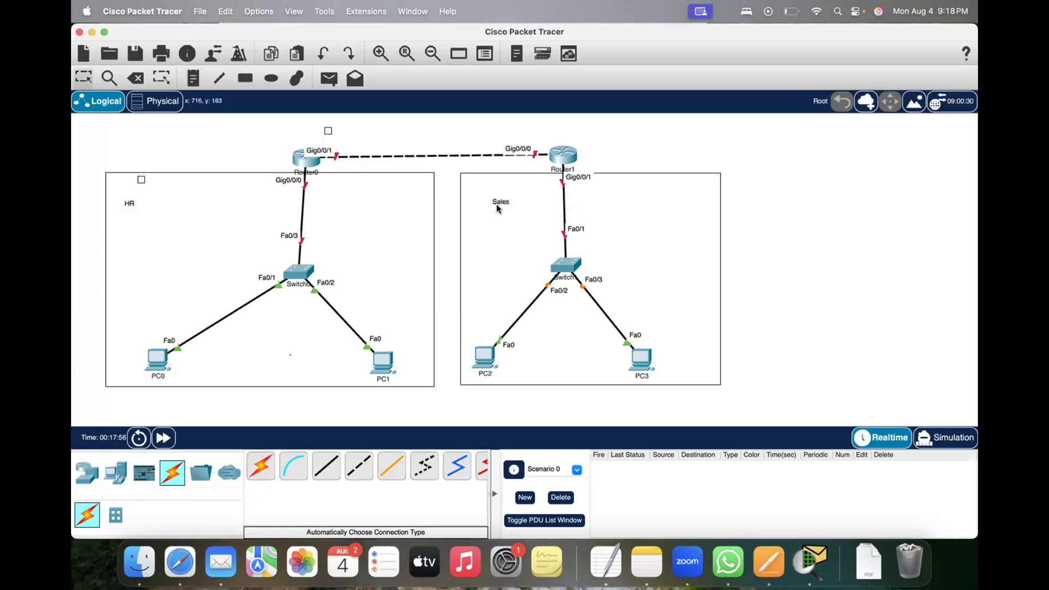
drag(496, 206, 495, 184)
drag(127, 205, 162, 177)
Step: Add a 4331 router to the right of the Sales network and convert it into a cluster named Internet
click(89, 474)
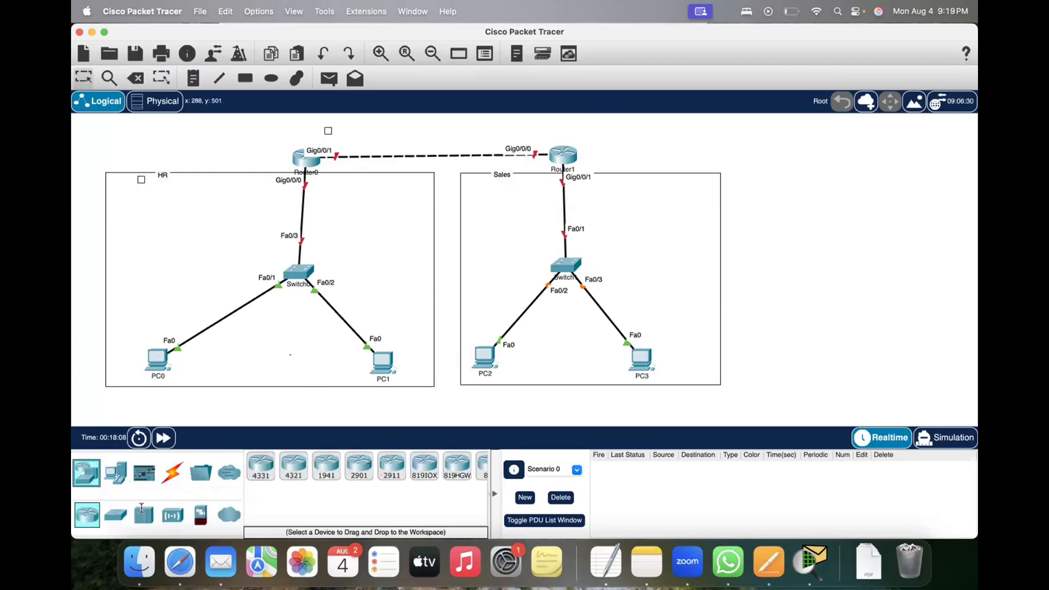
drag(263, 470, 858, 188)
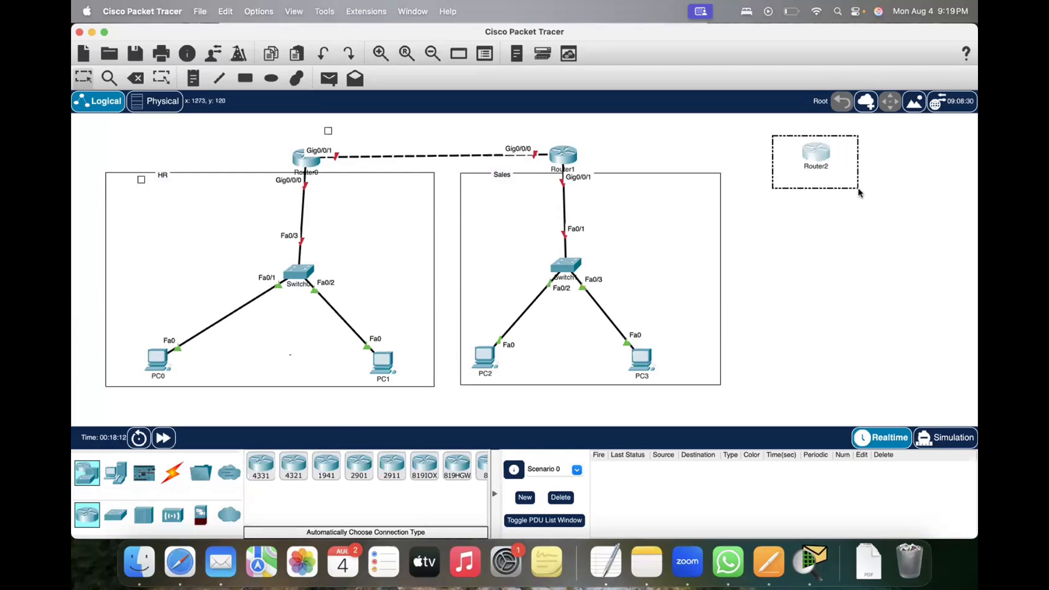
click(868, 103)
click(815, 165)
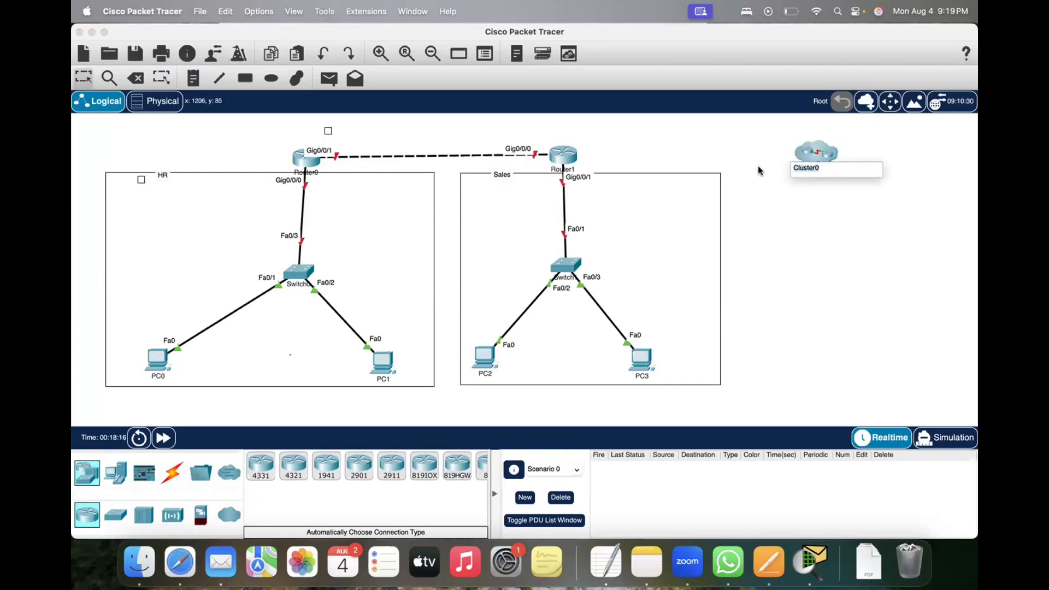
text(Interne)
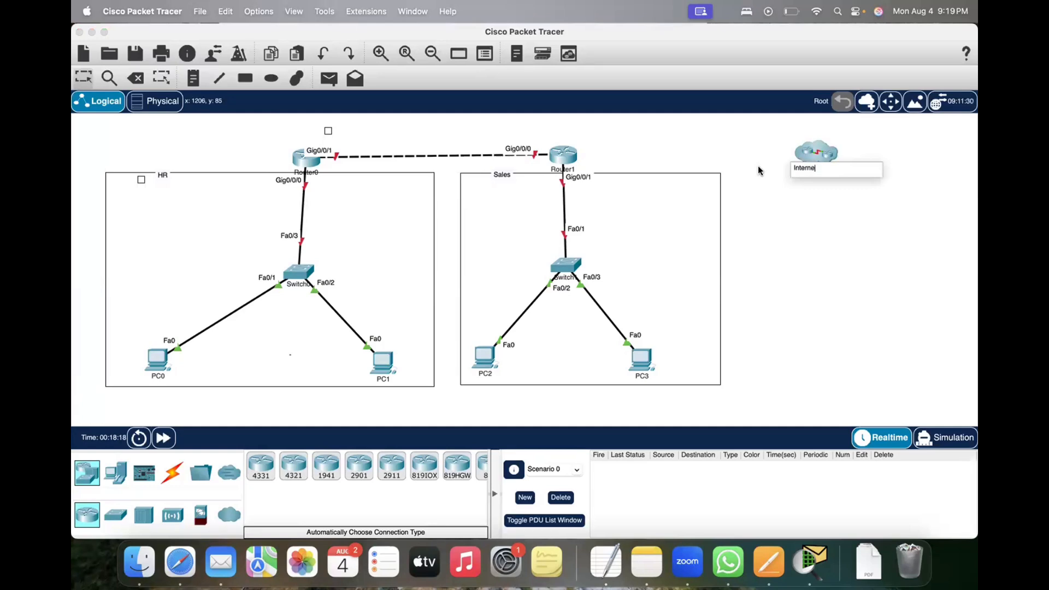
text(t)
key(Return)
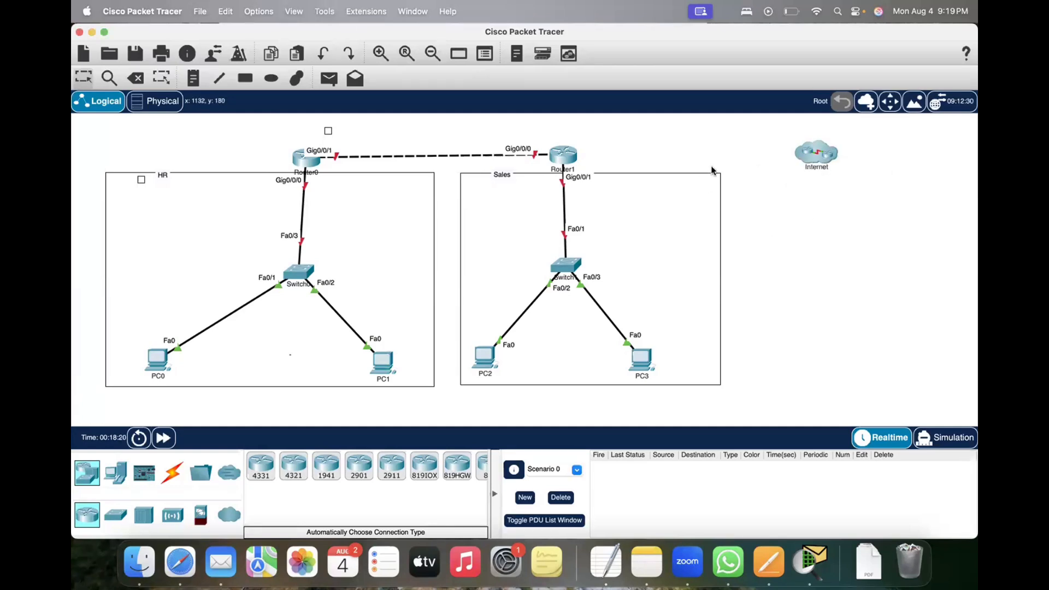
Step: Try to start a copper cross-over cable from Router1
click(169, 473)
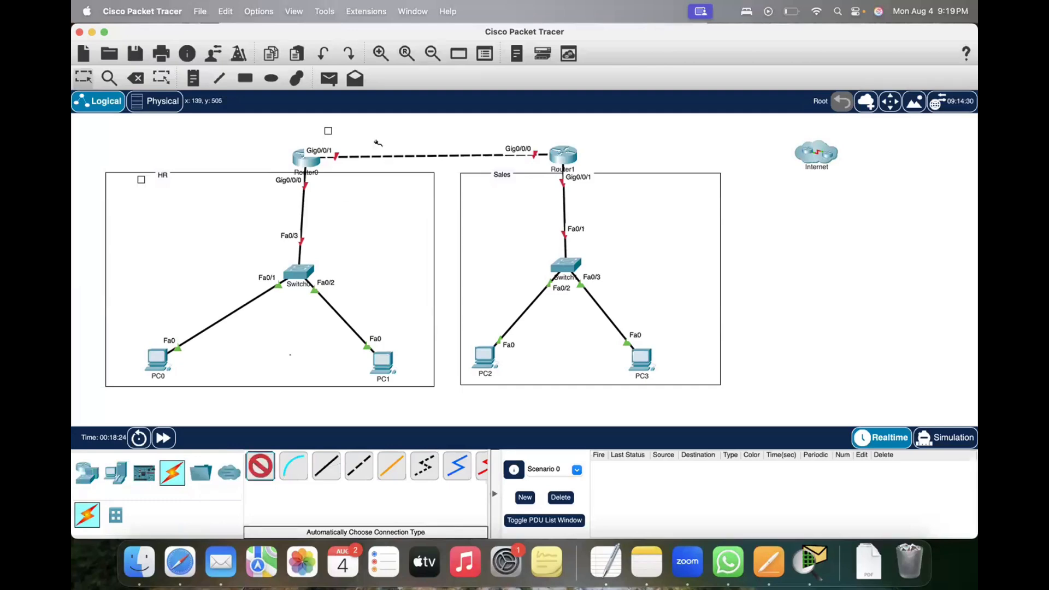
click(349, 188)
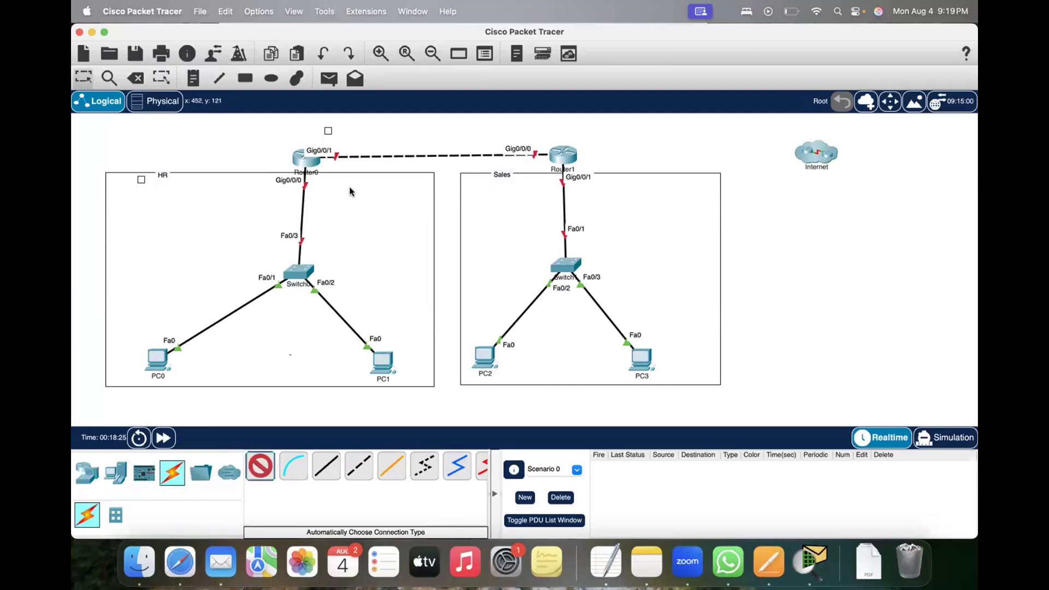
click(368, 466)
click(567, 159)
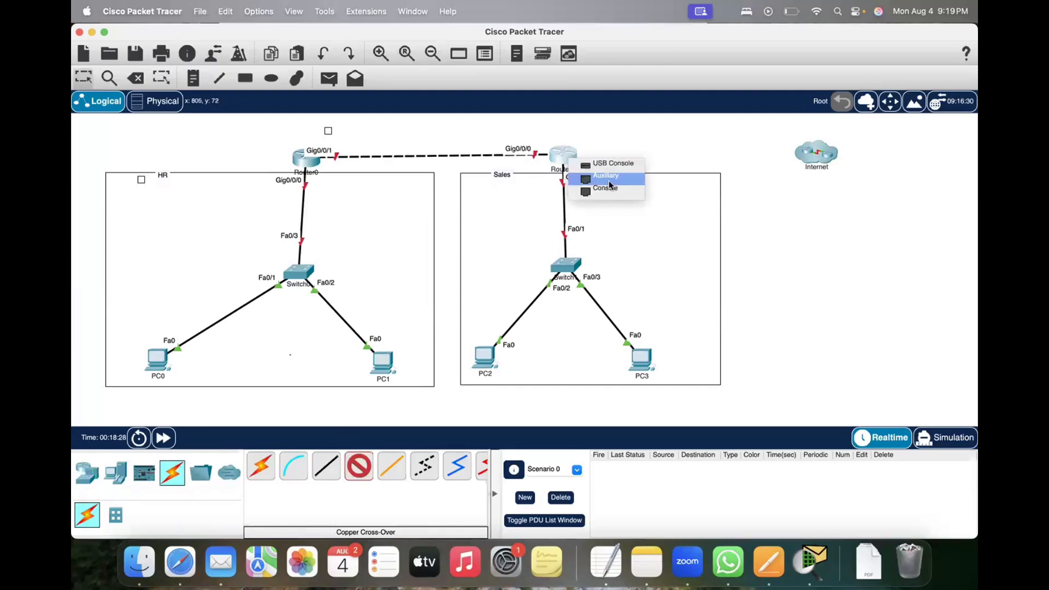
click(716, 147)
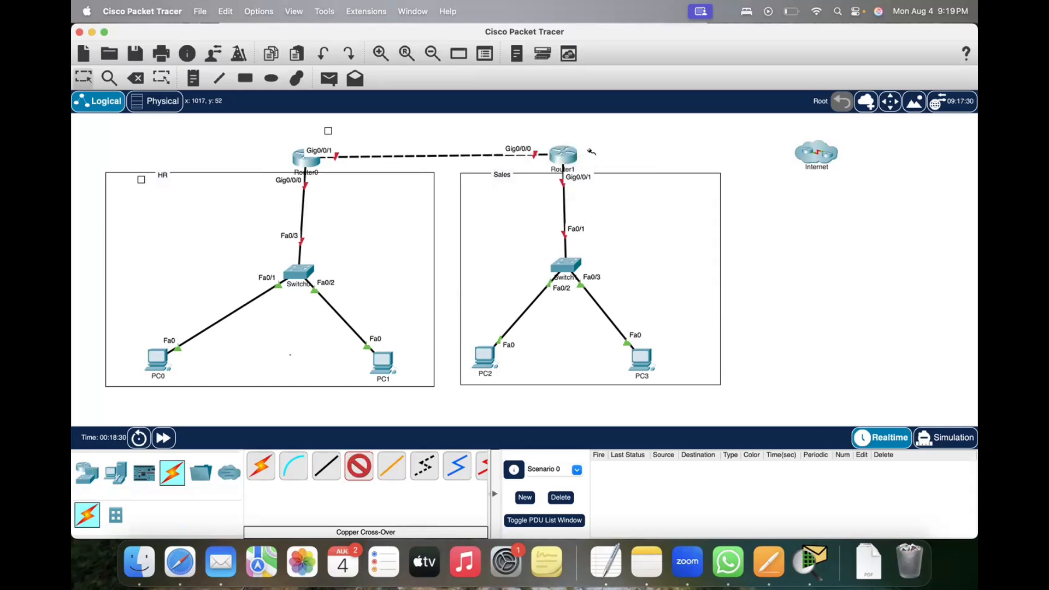
Step: Examine Router1's physical view and the descriptions of its NIM-Cover, NIM-ES2-4 and GLC-GE-100FX modules
click(565, 159)
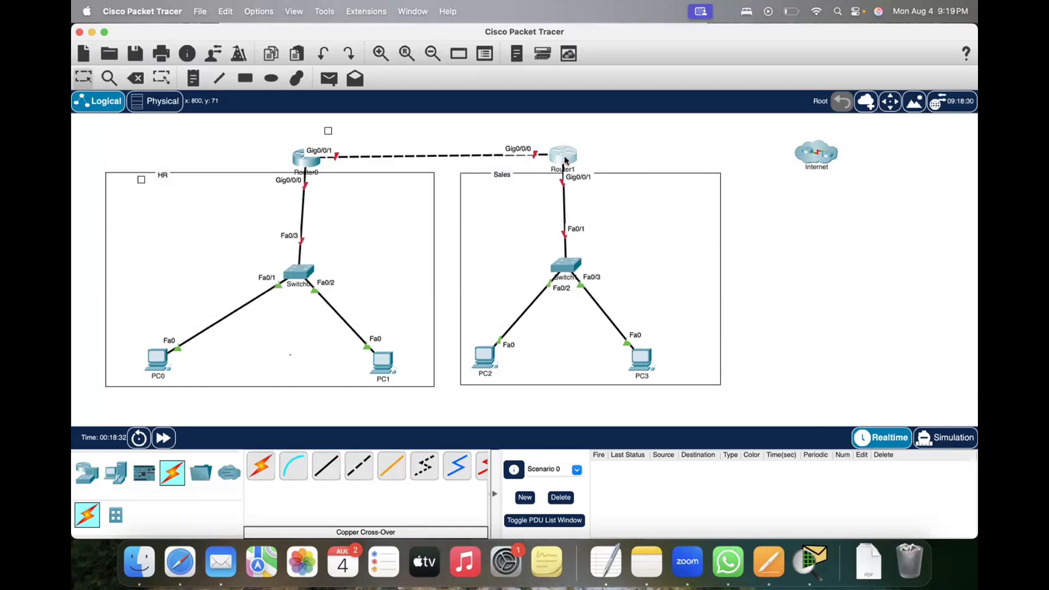
drag(460, 106, 451, 92)
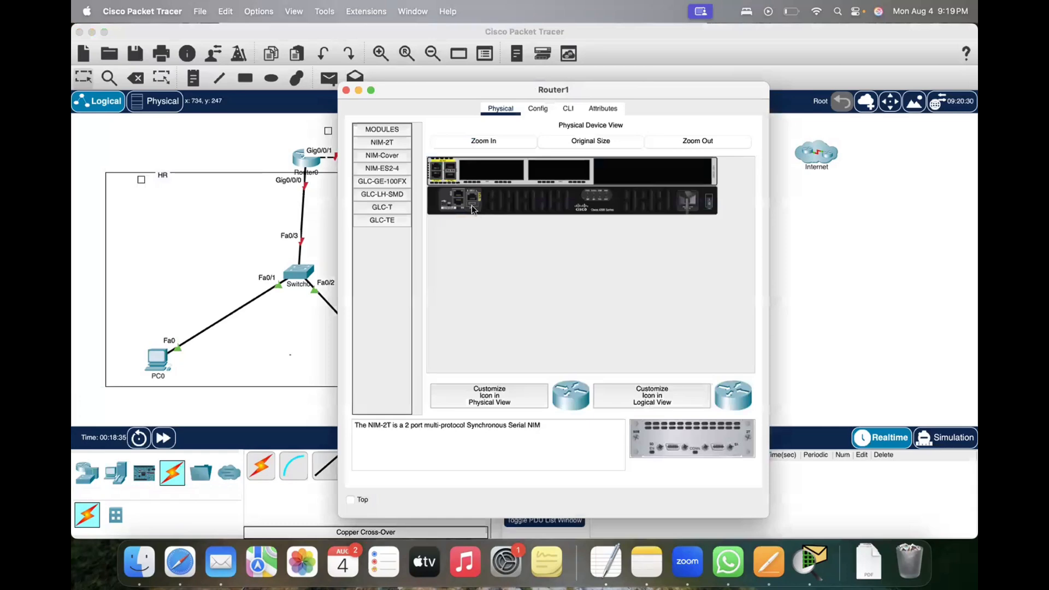
click(381, 156)
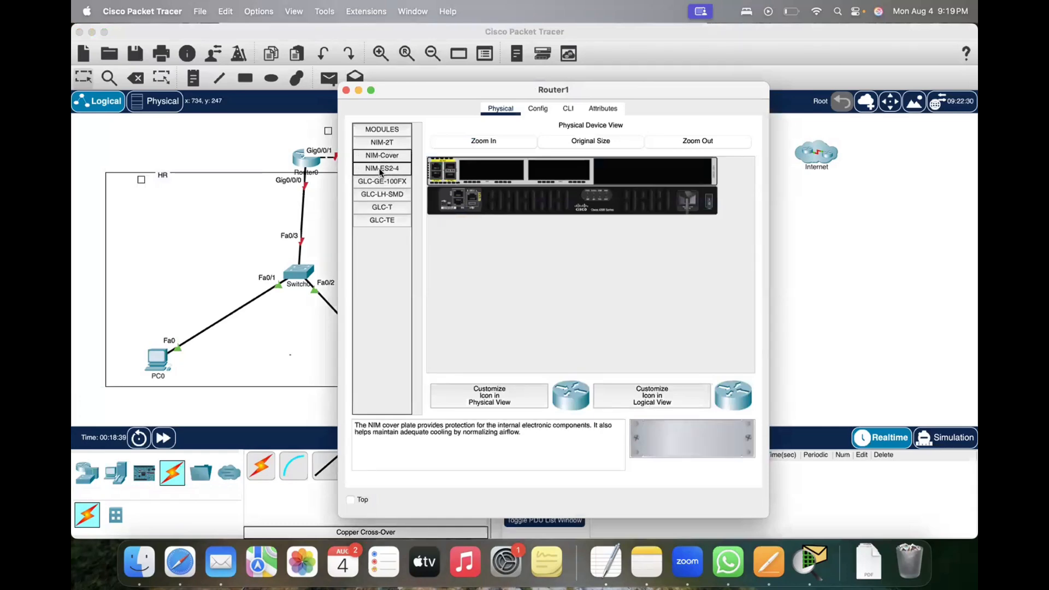
click(381, 169)
click(374, 182)
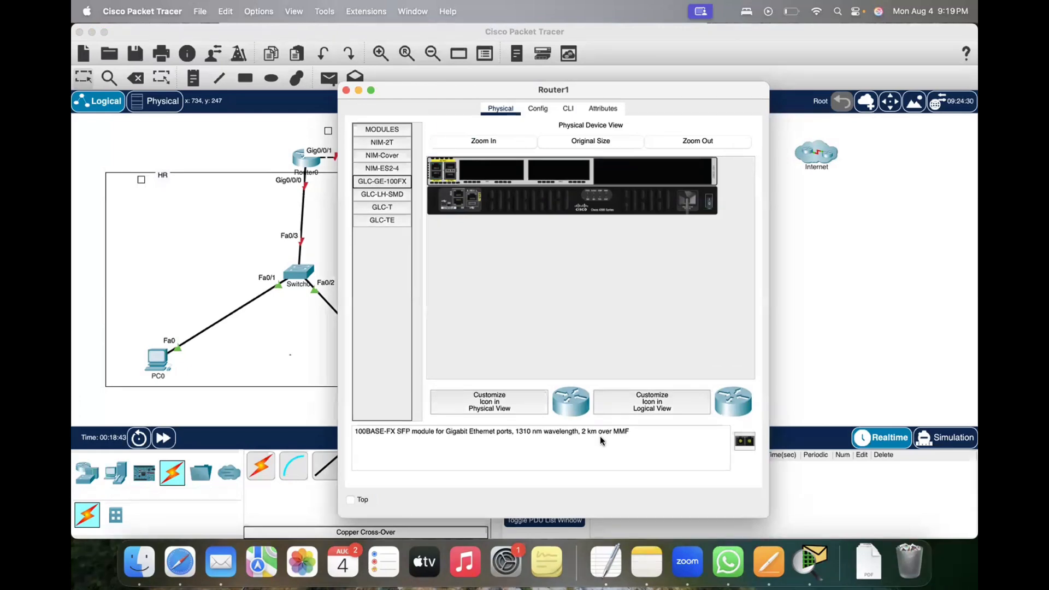
Step: Try to install the GLC-LH-SMD module and the GLC-T module in Router1's first empty slot
click(378, 195)
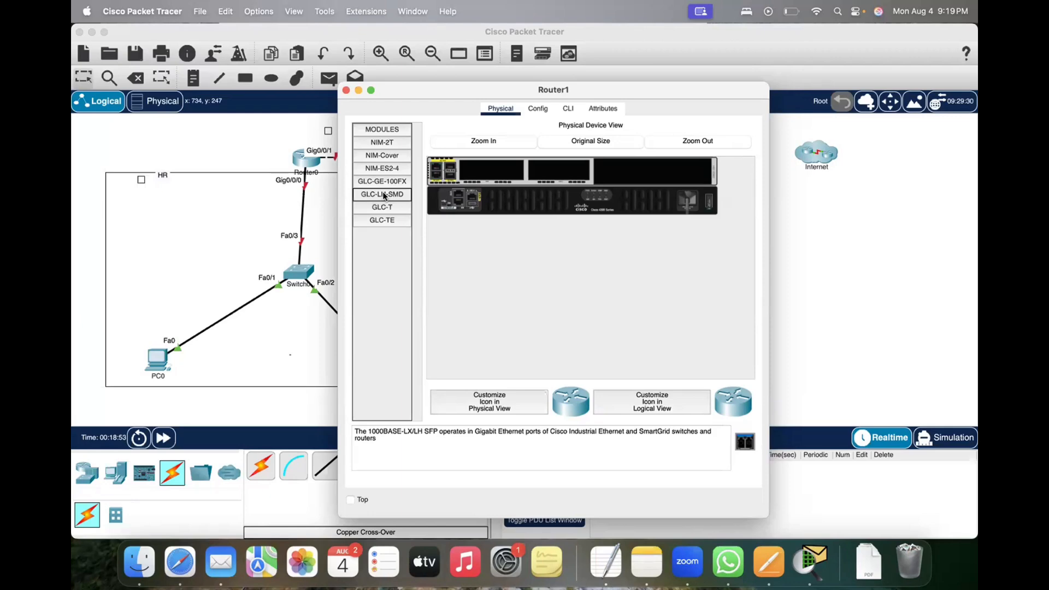
drag(515, 185, 465, 168)
click(599, 321)
click(382, 207)
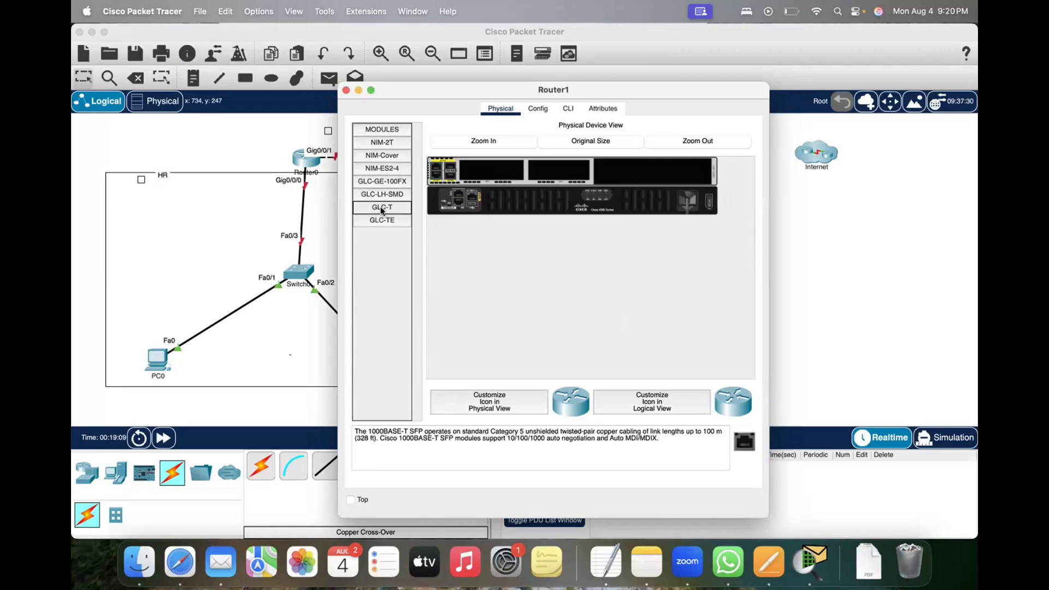
drag(377, 209, 467, 167)
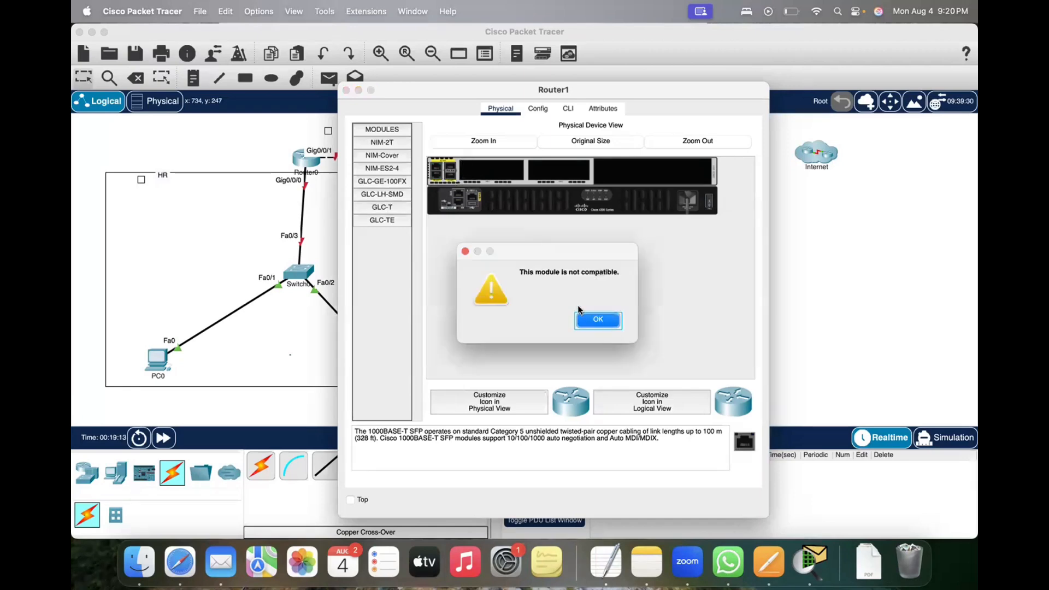
click(595, 320)
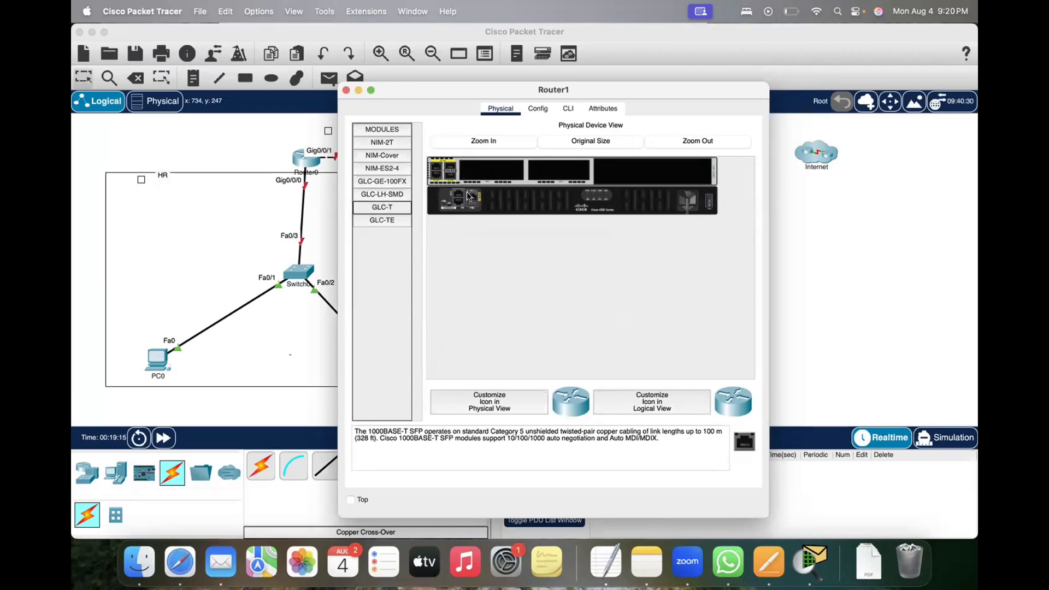
Step: Review the descriptions of Router1's NIM-Cover, NIM-ES2-4 and NIM-2T modules and close the router's window
click(381, 156)
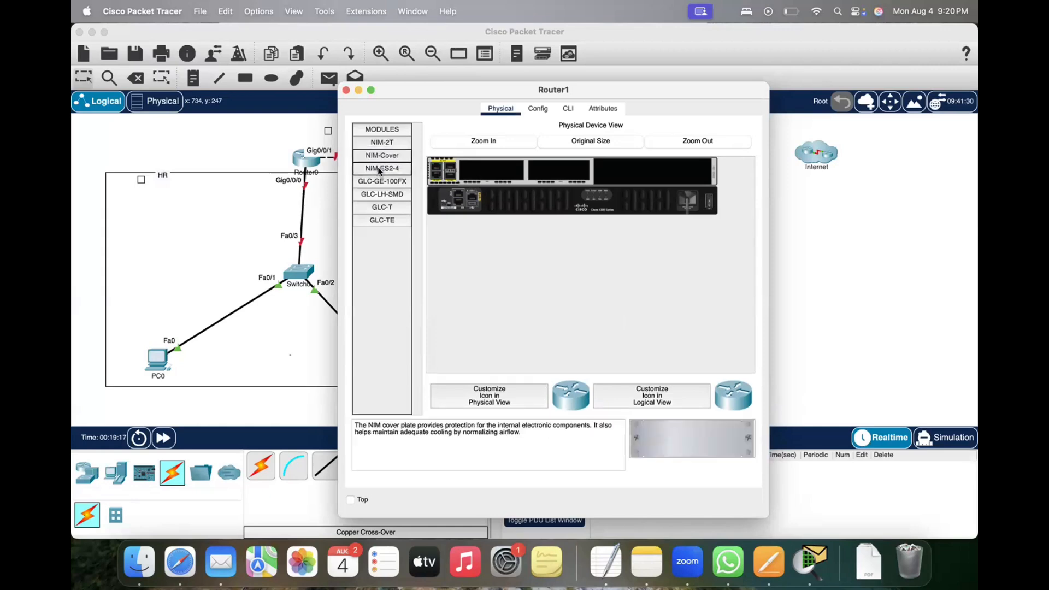
click(378, 167)
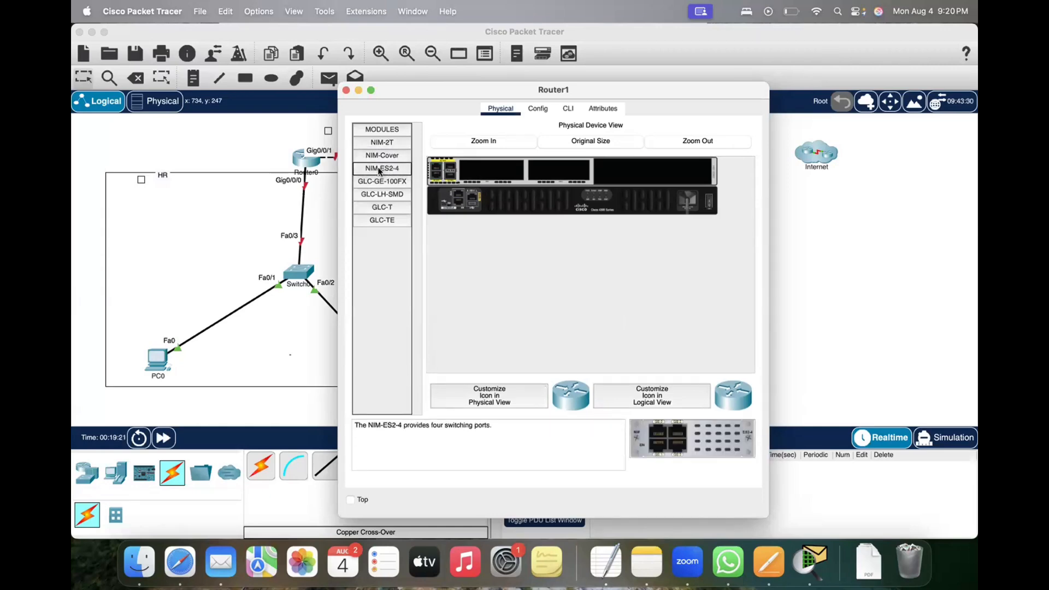
click(391, 144)
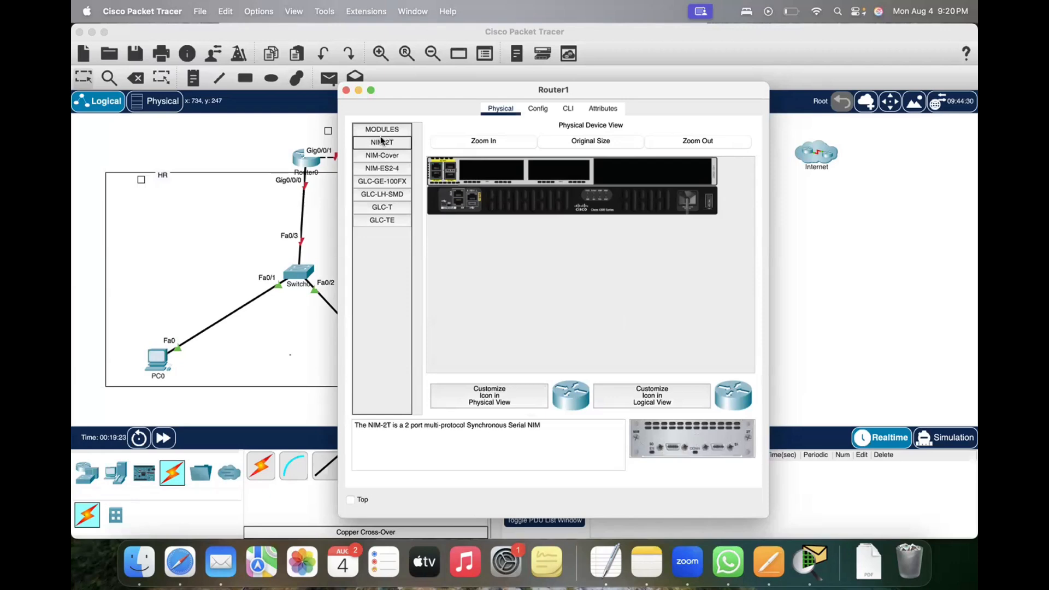
click(374, 130)
click(385, 130)
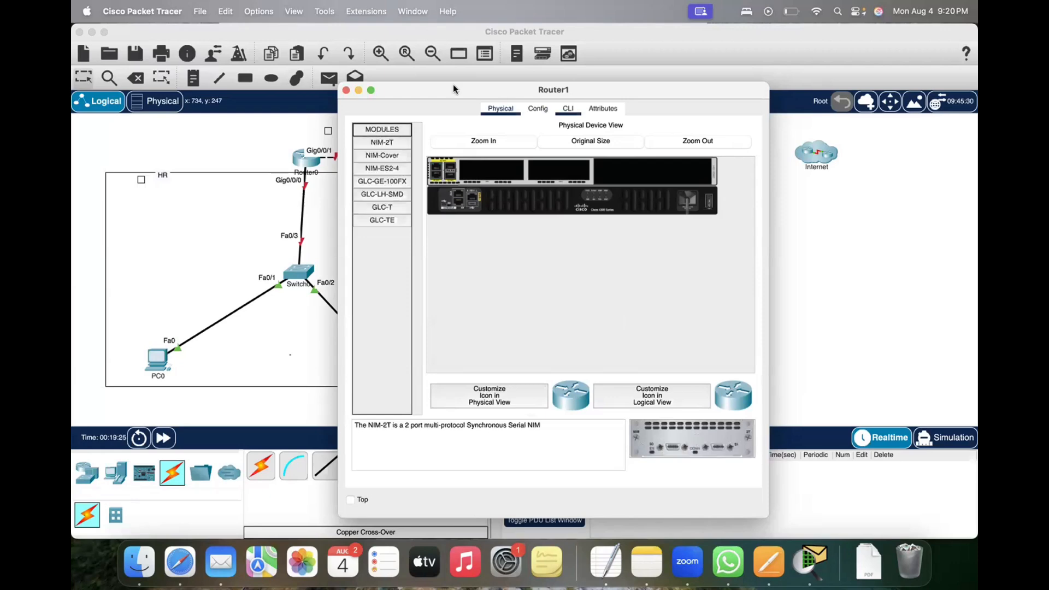
click(346, 91)
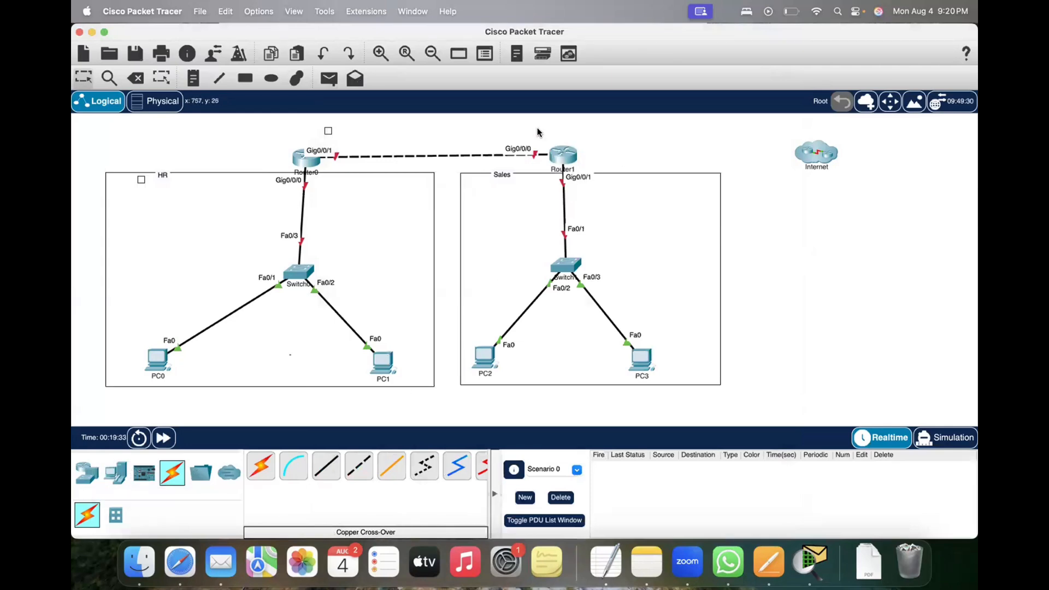
Step: Delete Router1 together with the rectangle around the Sales network
drag(537, 132, 585, 175)
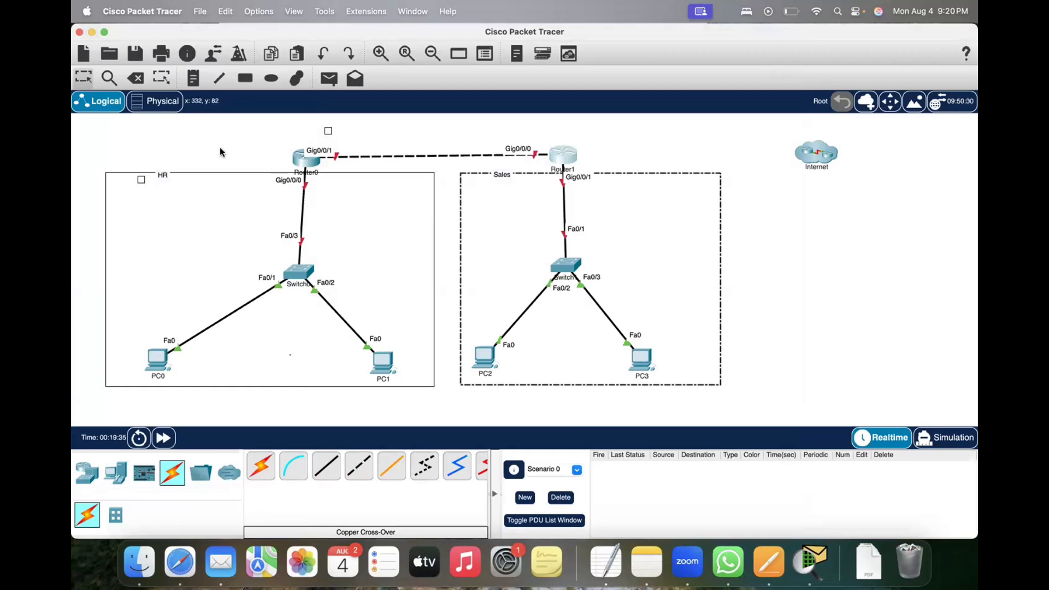
click(135, 77)
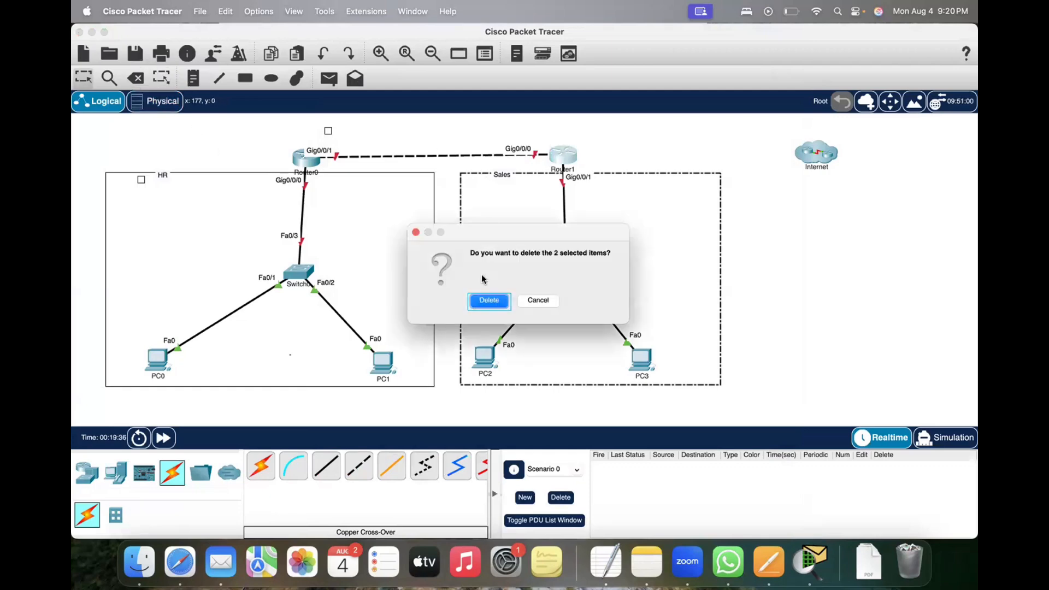
click(482, 302)
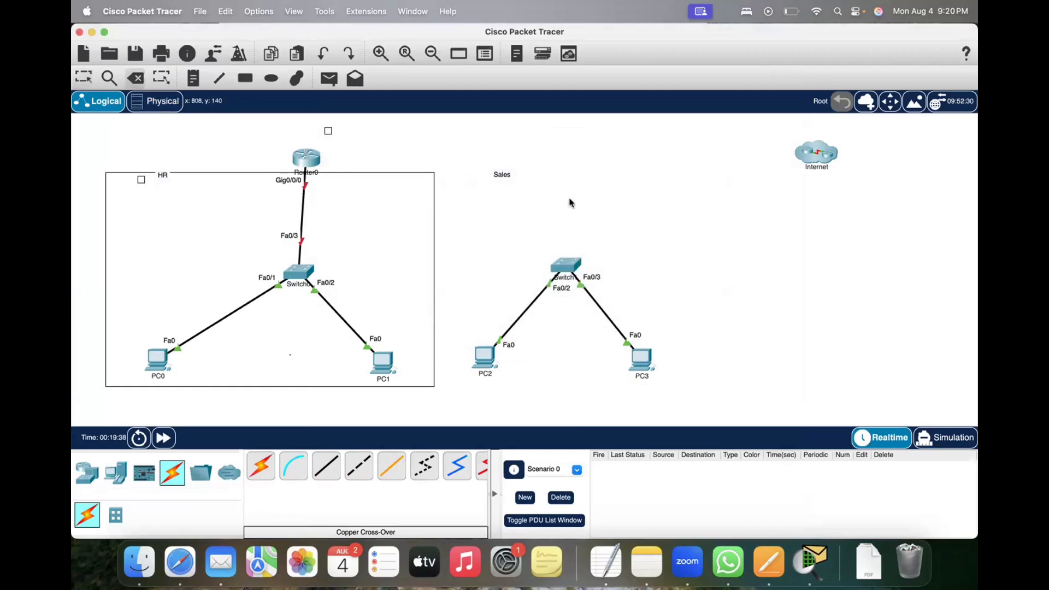
Step: Place a generic PT-Router above Switch1, level with Router0
click(99, 475)
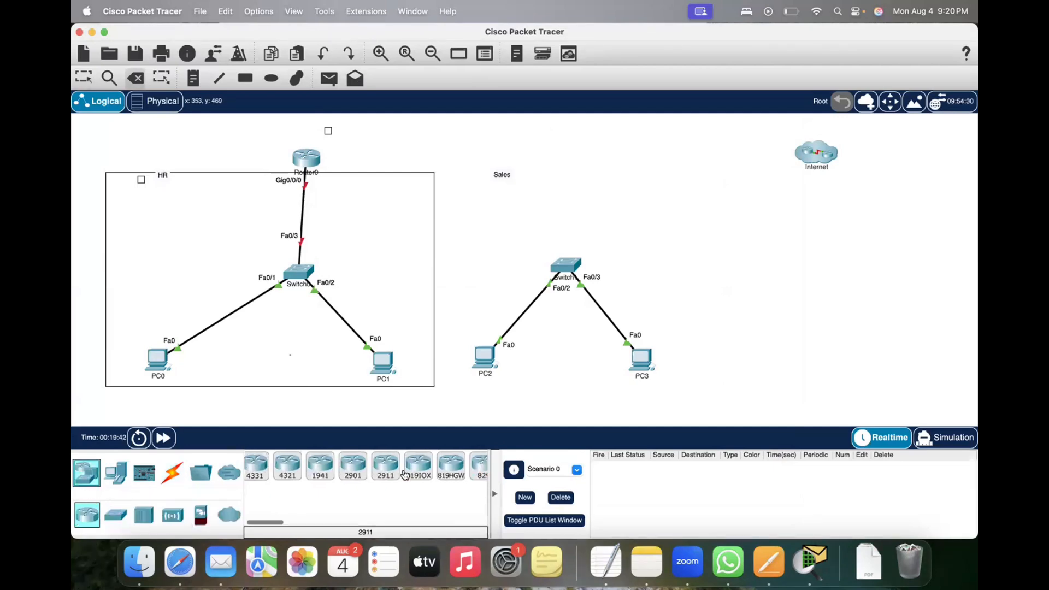
scroll(404, 474, right, 5)
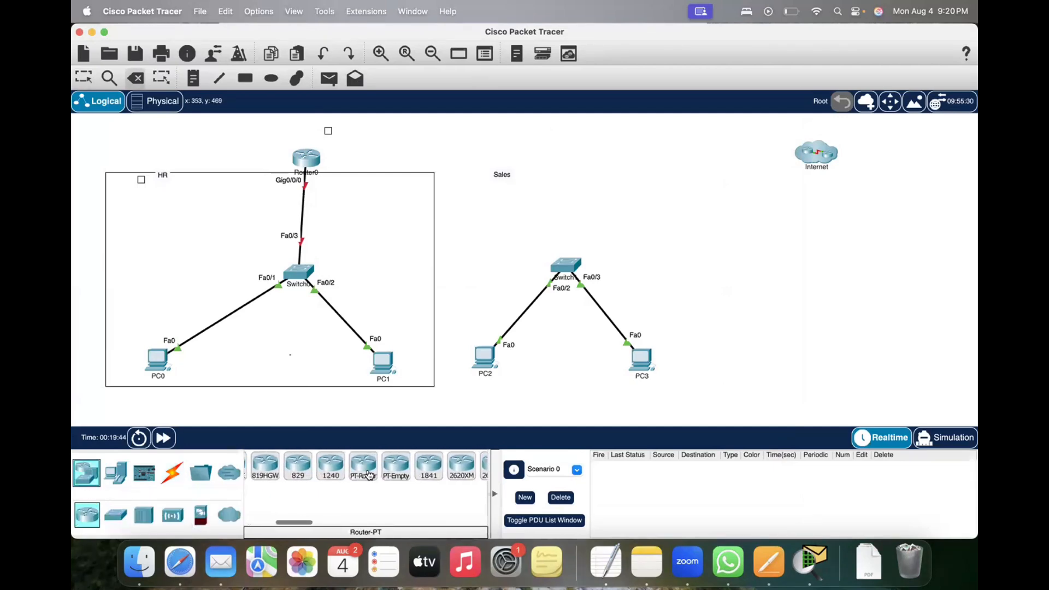
drag(369, 474, 595, 152)
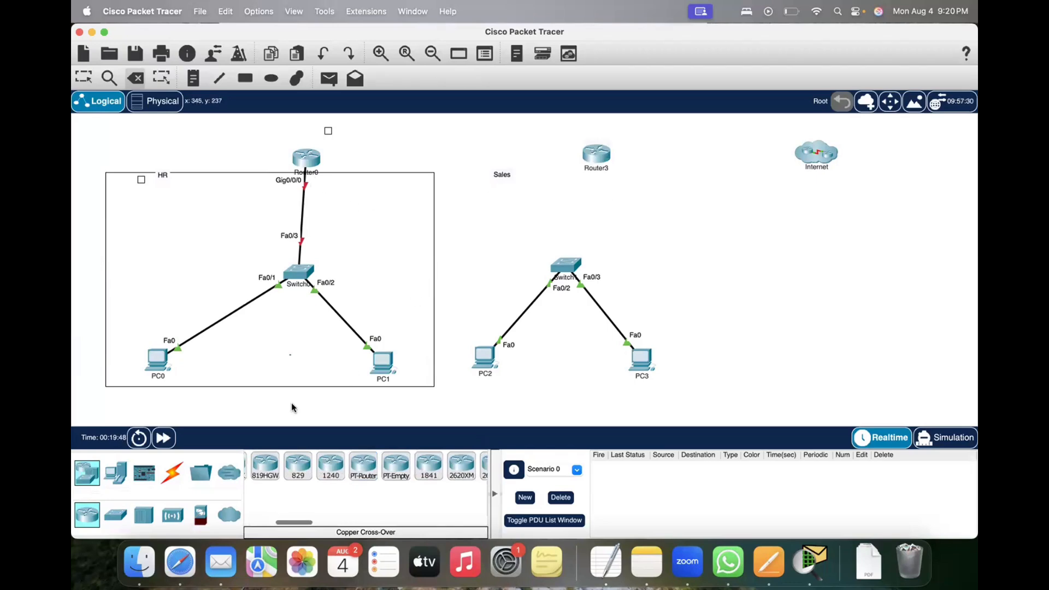
Step: Cable Router0 to Router3 using the automatically chosen connection type
click(172, 473)
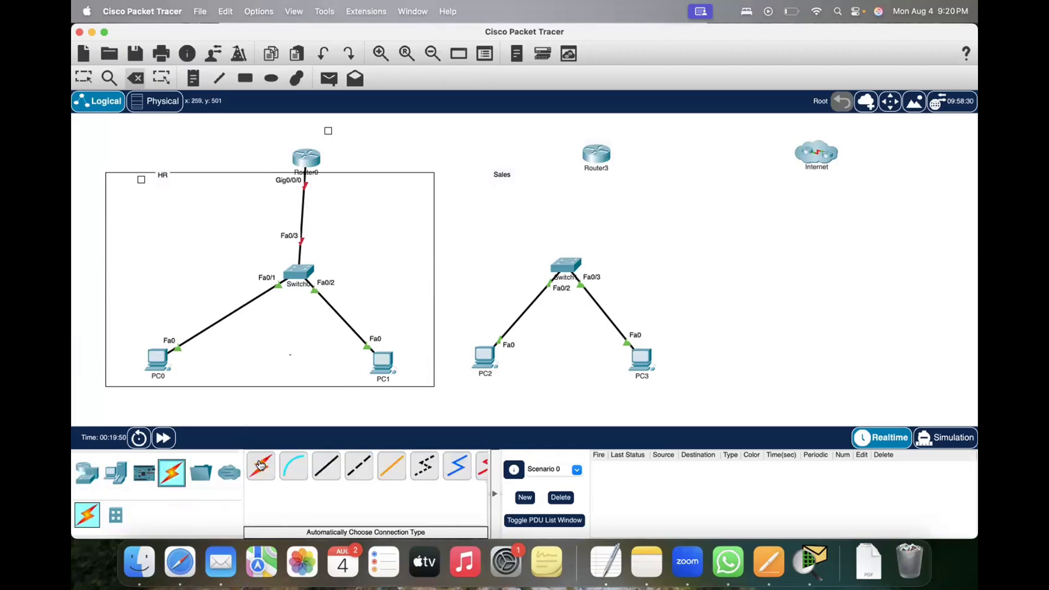
click(261, 466)
click(306, 158)
click(594, 153)
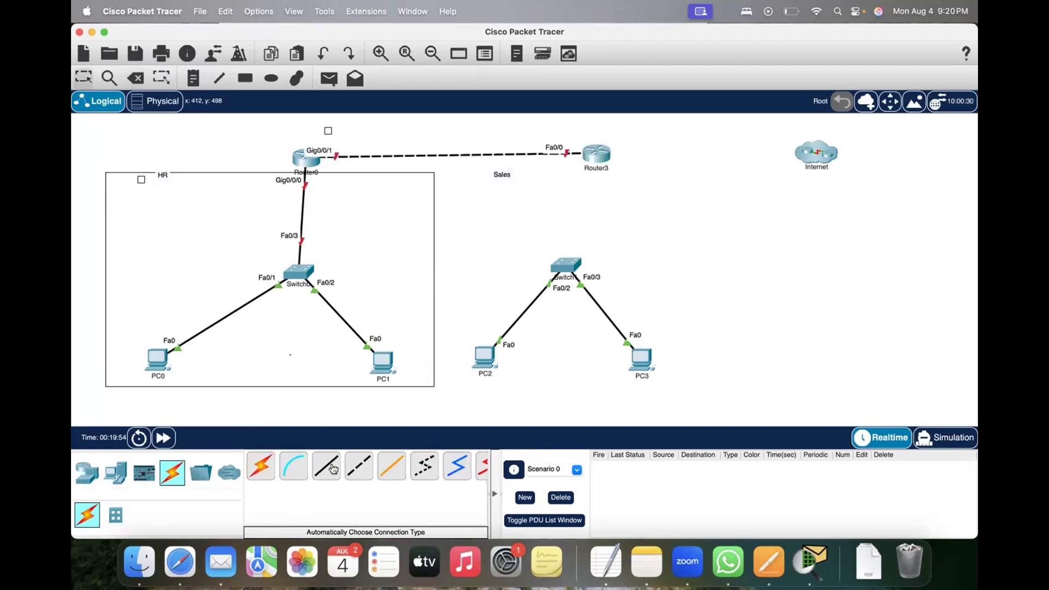
Step: Cable Router3's FastEthernet1/0 to GigabitEthernet0/0/0 of Router2 inside the Internet cloud using a copper cross-over
click(359, 466)
click(605, 160)
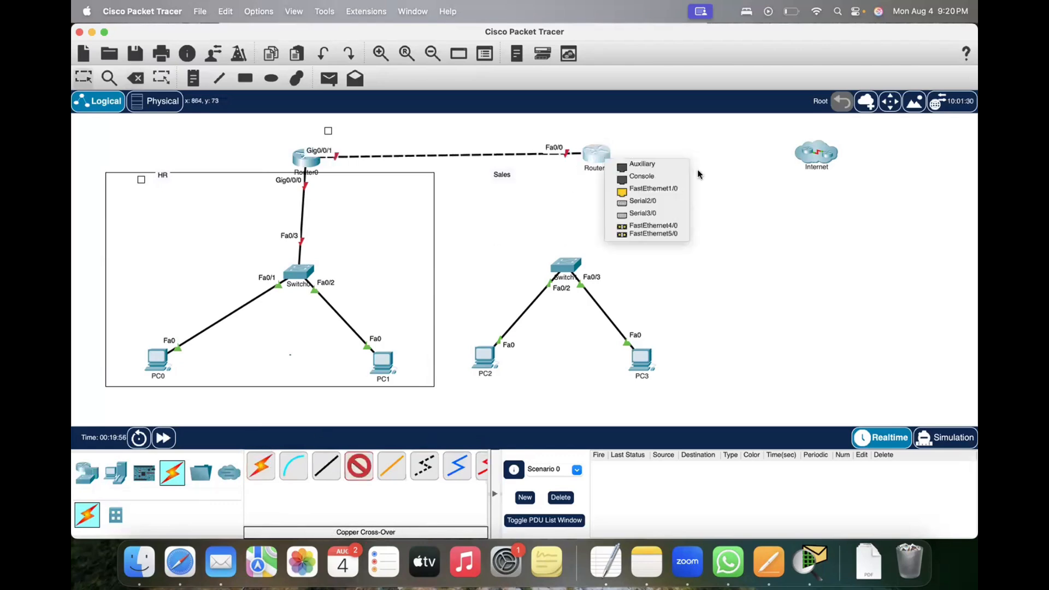
click(652, 190)
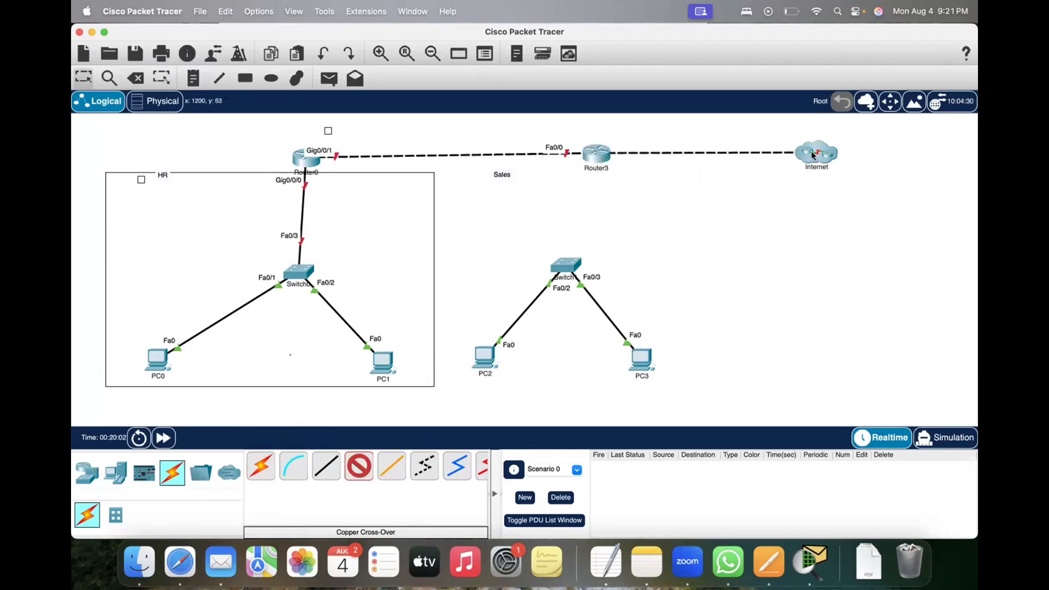
click(814, 154)
mouse_move(834, 159)
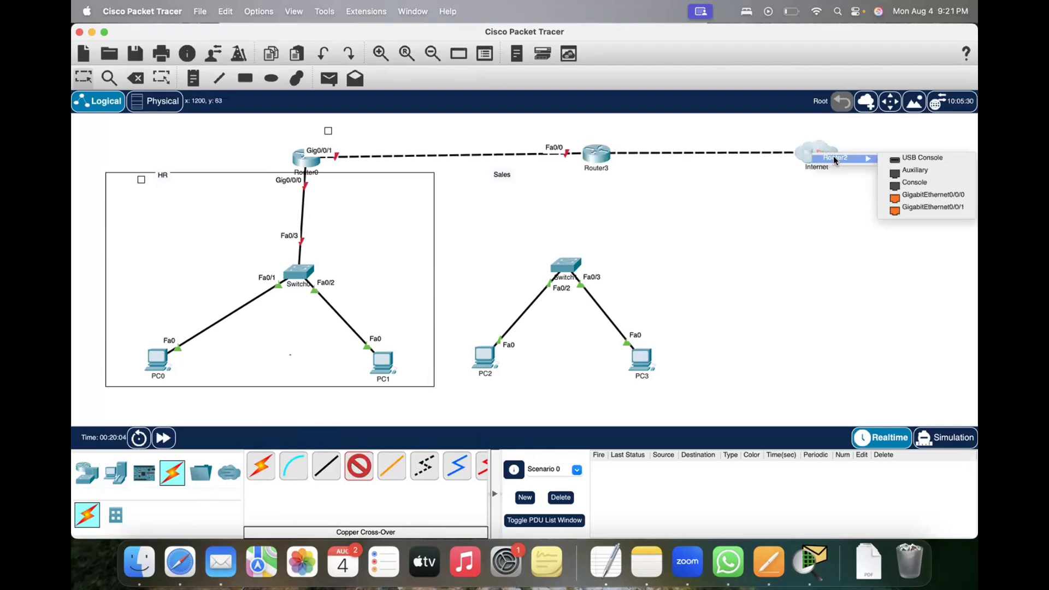
click(920, 200)
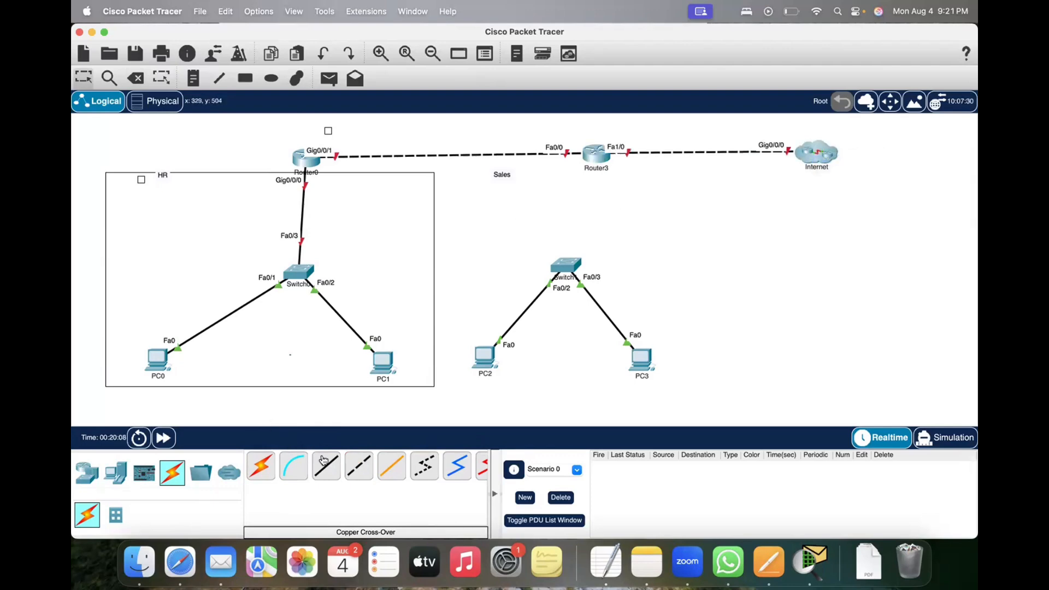
Step: Try to attach a copper cross-over cable to Router3's Serial2/0 and FastEthernet4/0 ports
click(358, 466)
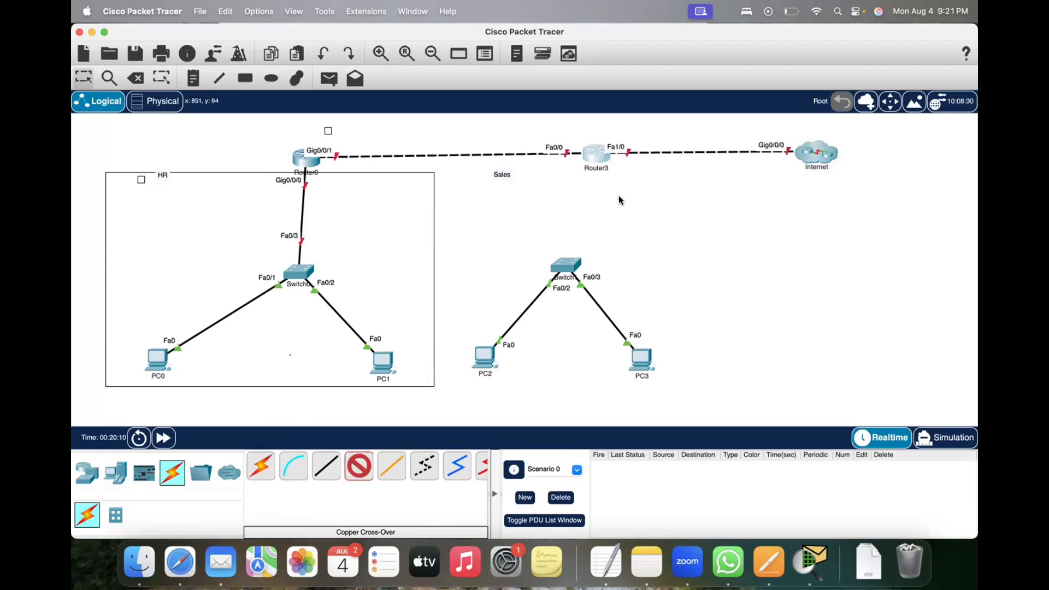
click(596, 154)
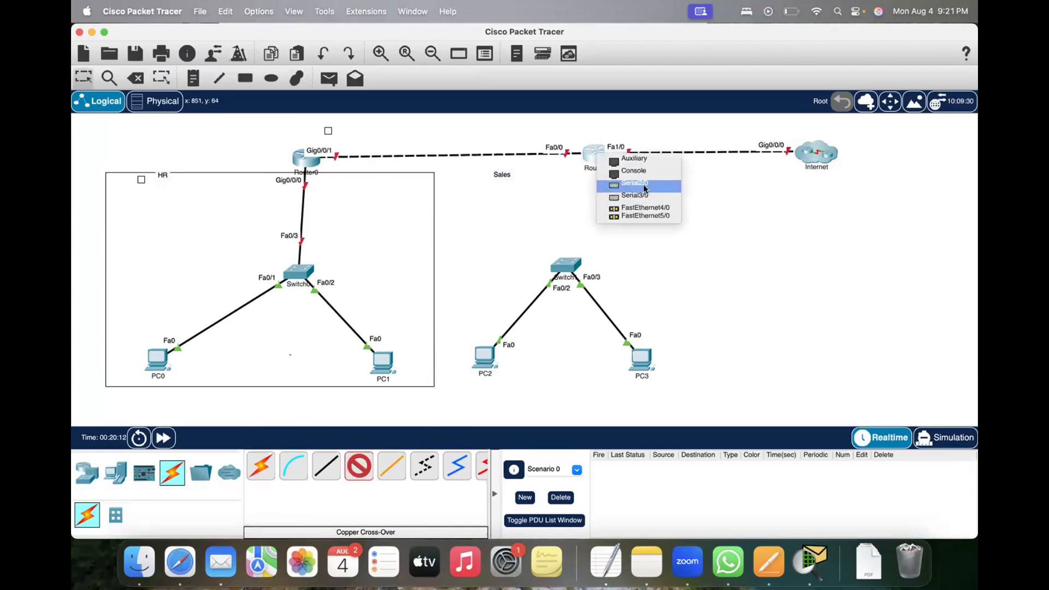
click(644, 187)
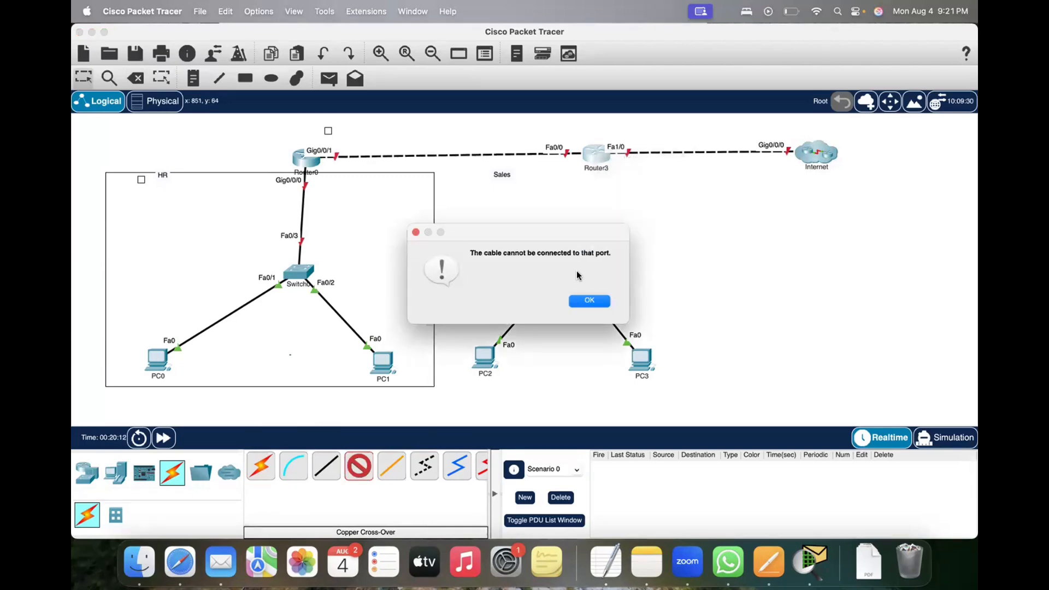
click(588, 302)
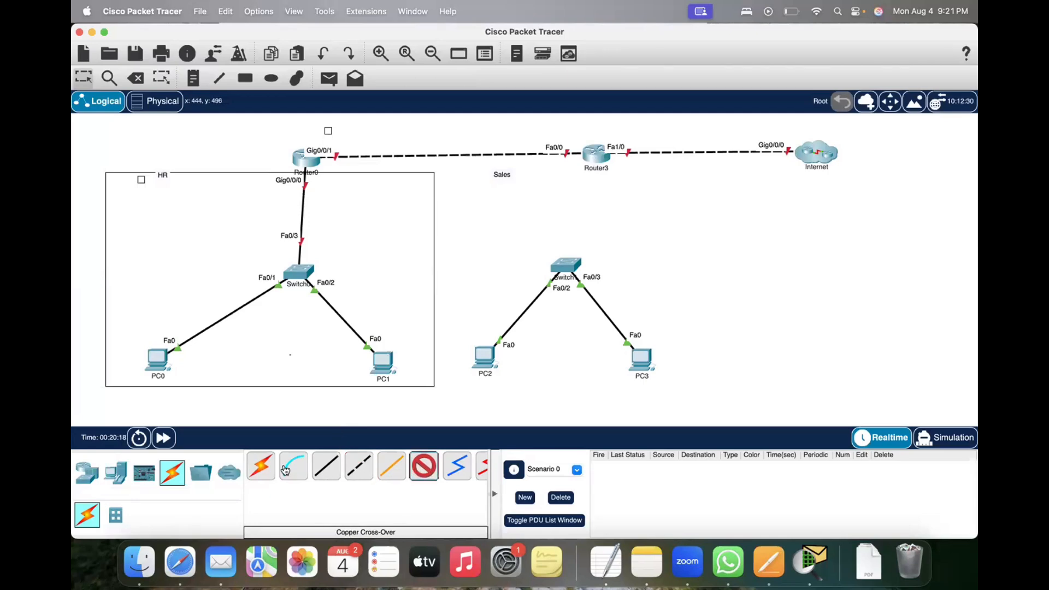
click(424, 468)
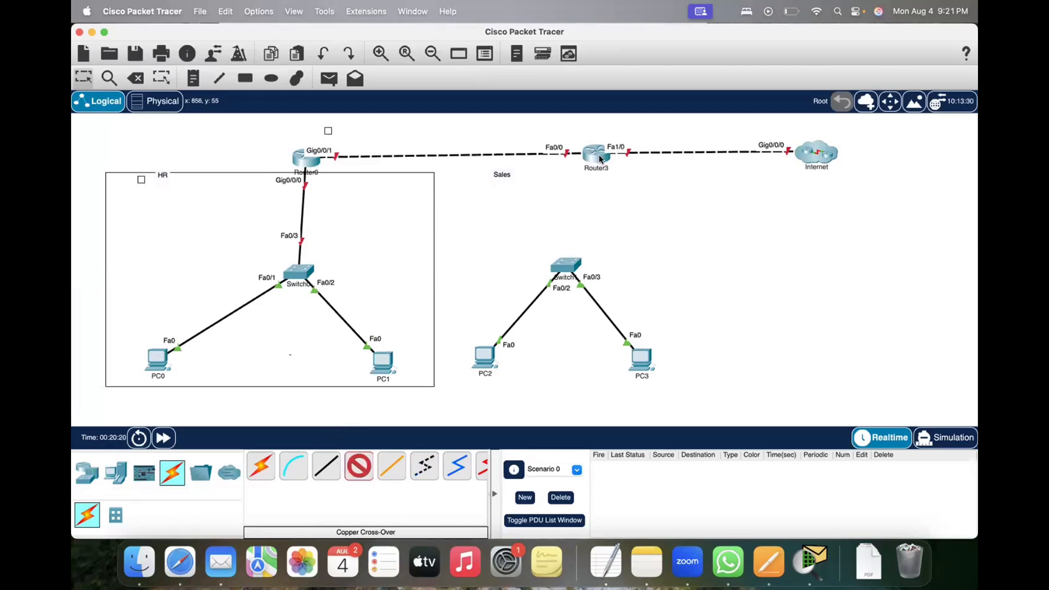
click(599, 155)
click(623, 213)
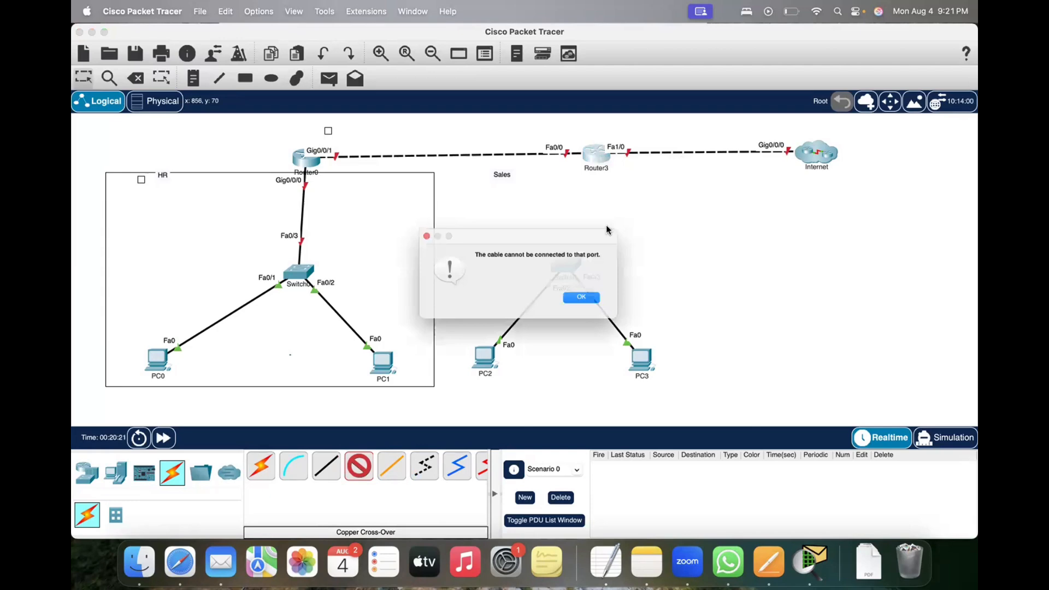
click(588, 302)
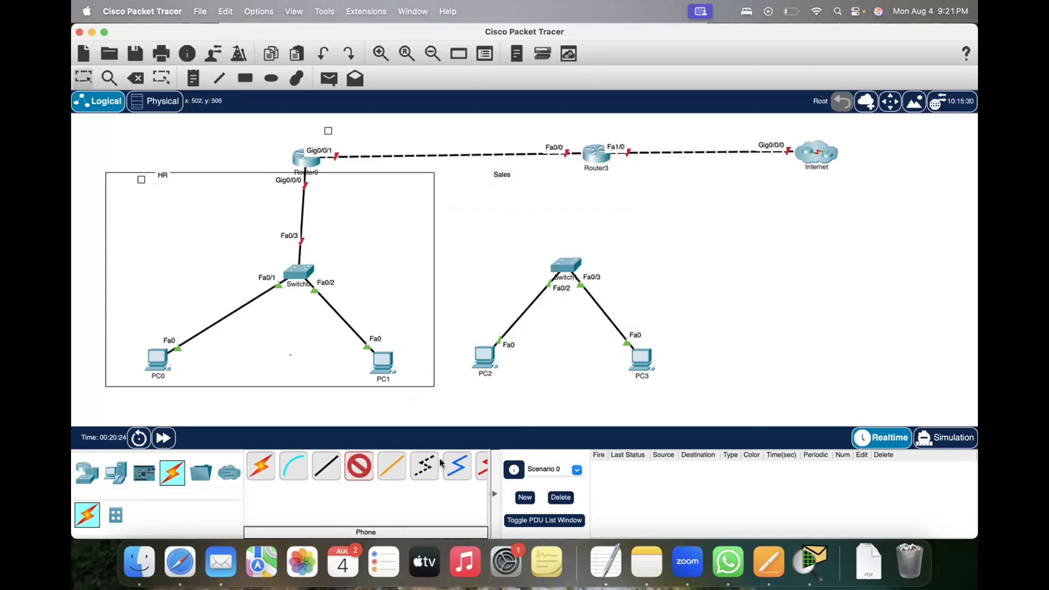
click(593, 158)
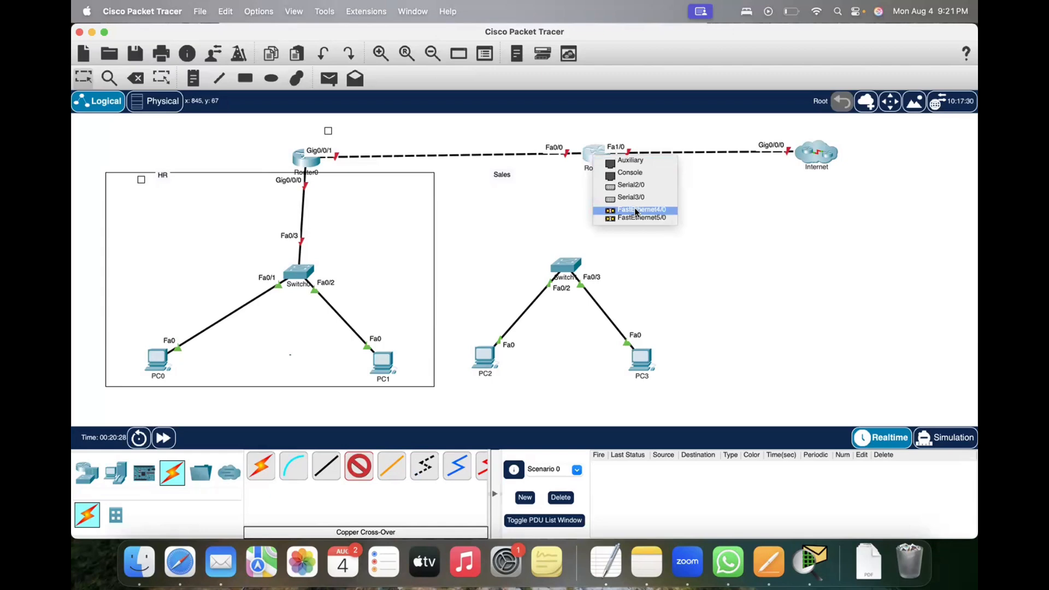
key(XF86MonBrightnessUp)
Step: Try starting a fiber cable from Router3's Serial3/0 and FastEthernet4/0 ports, and cancel the pending connection
click(374, 473)
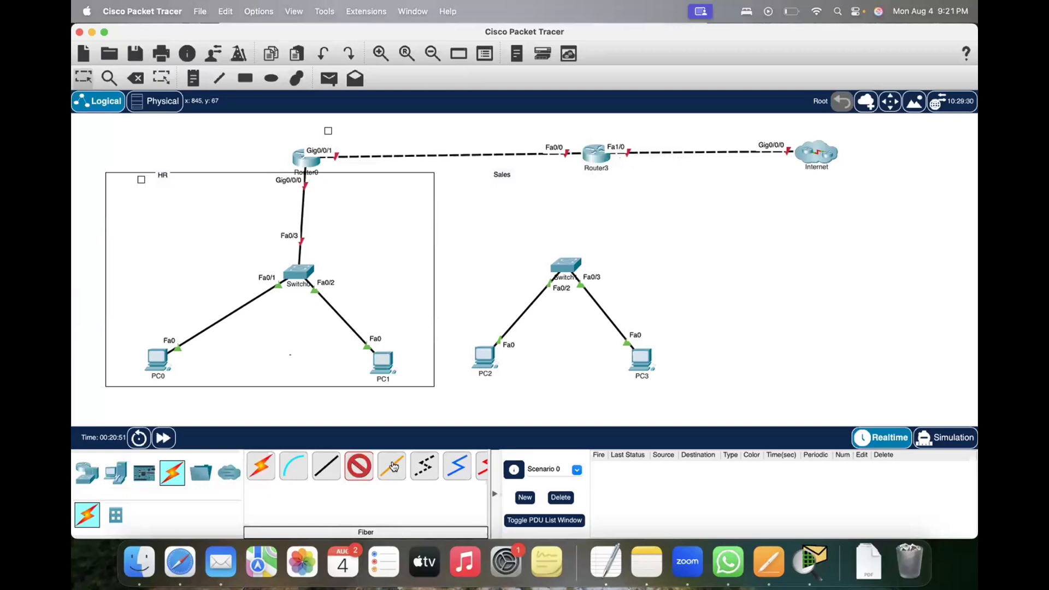
scroll(394, 470, right, 1)
click(338, 469)
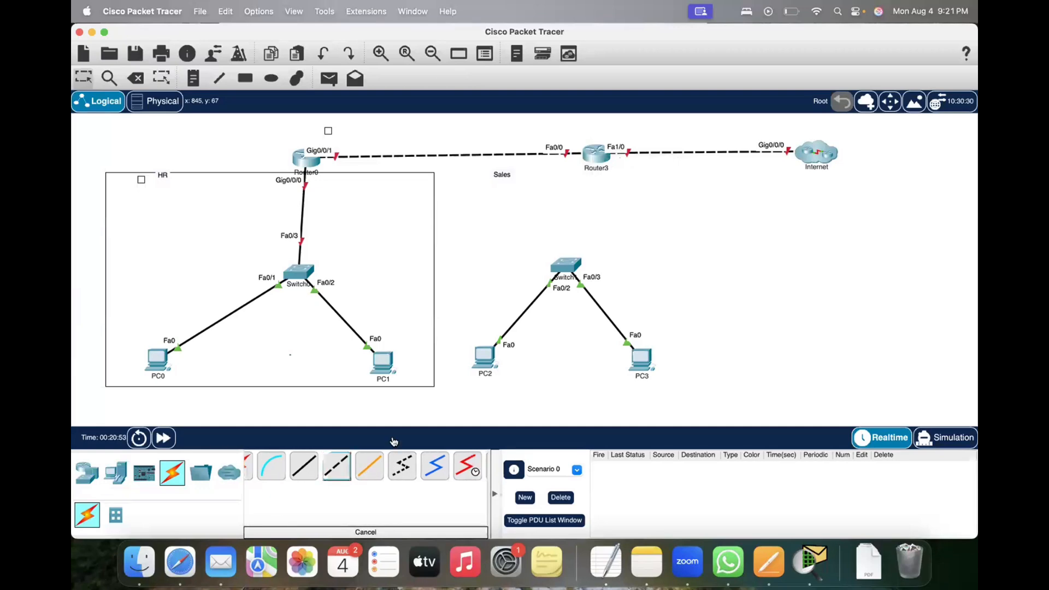
click(374, 467)
click(598, 161)
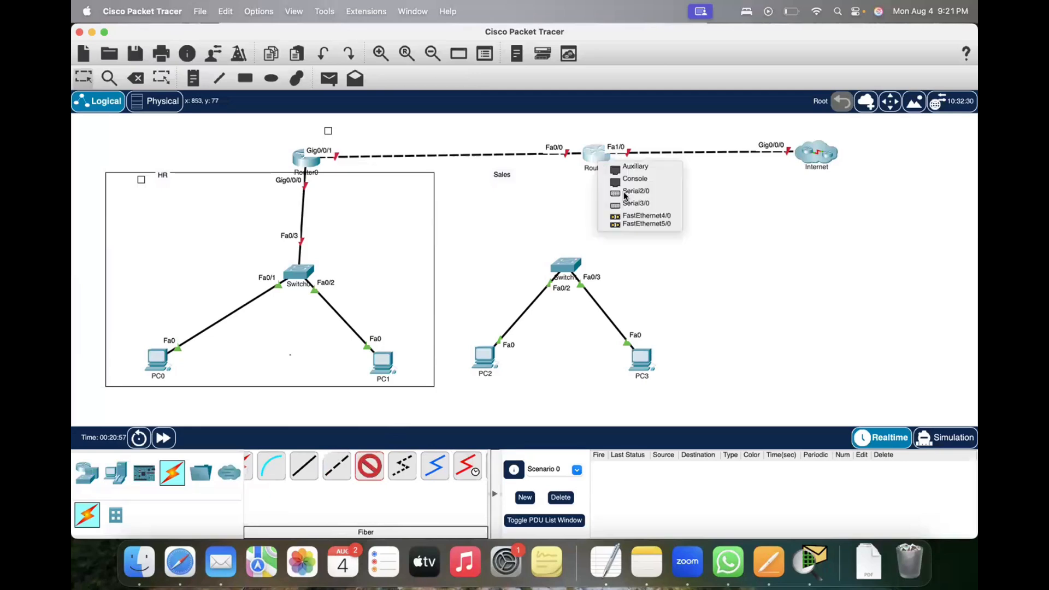
click(629, 206)
click(587, 301)
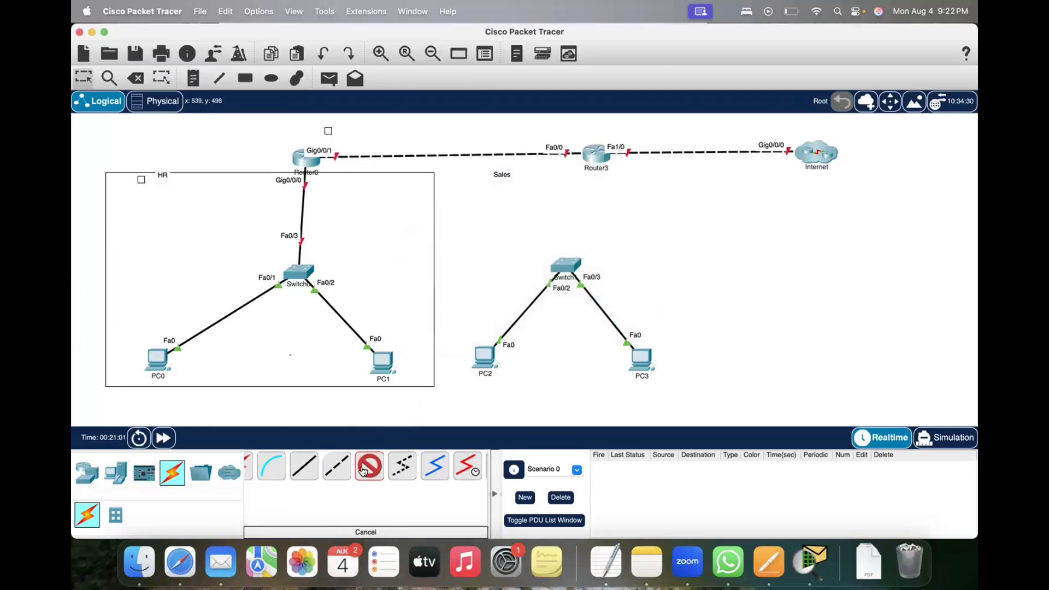
click(593, 157)
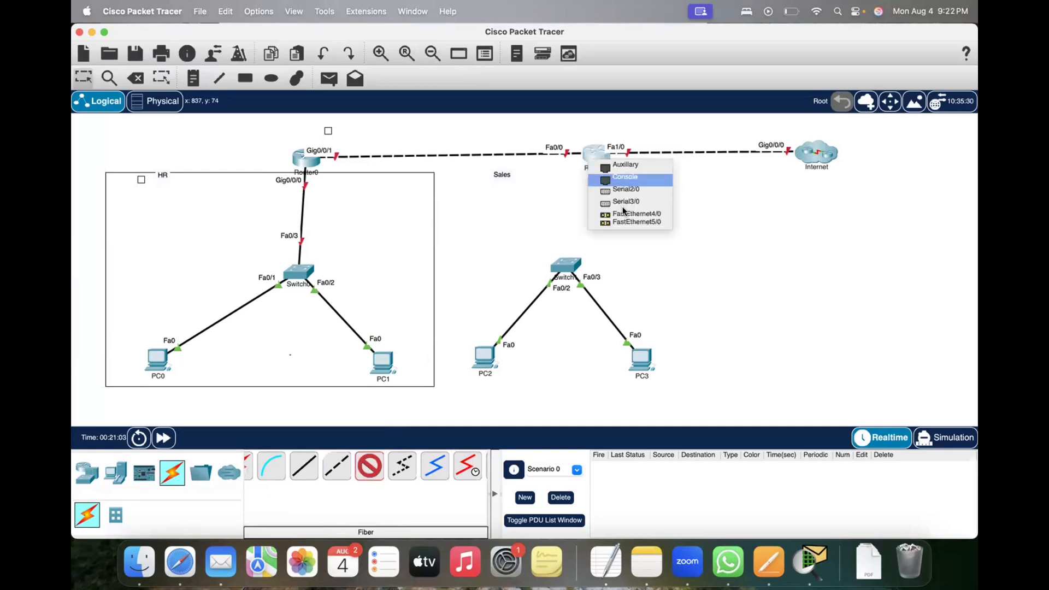
click(625, 215)
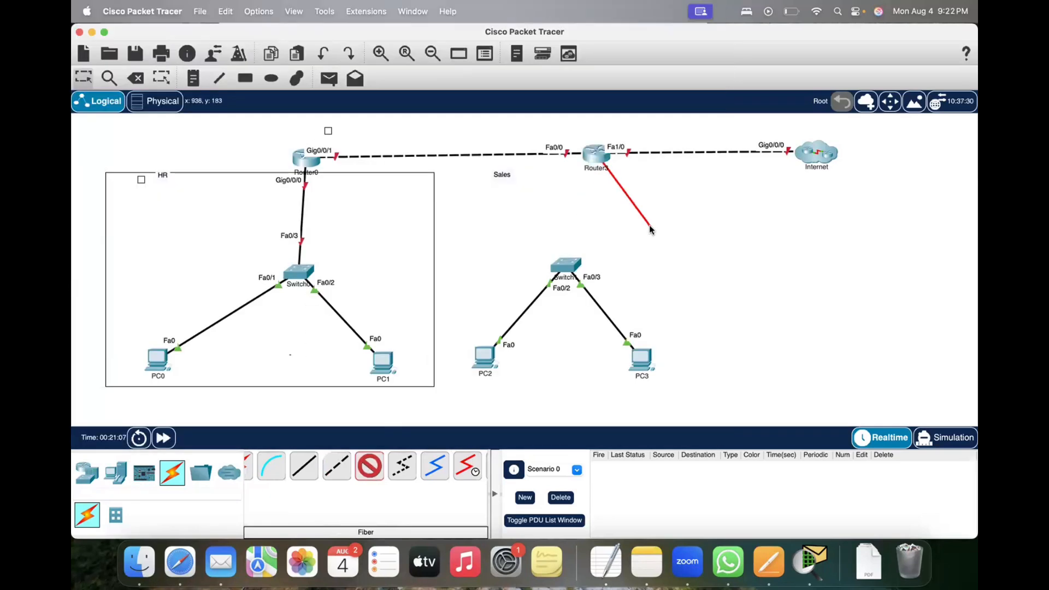
key(Escape)
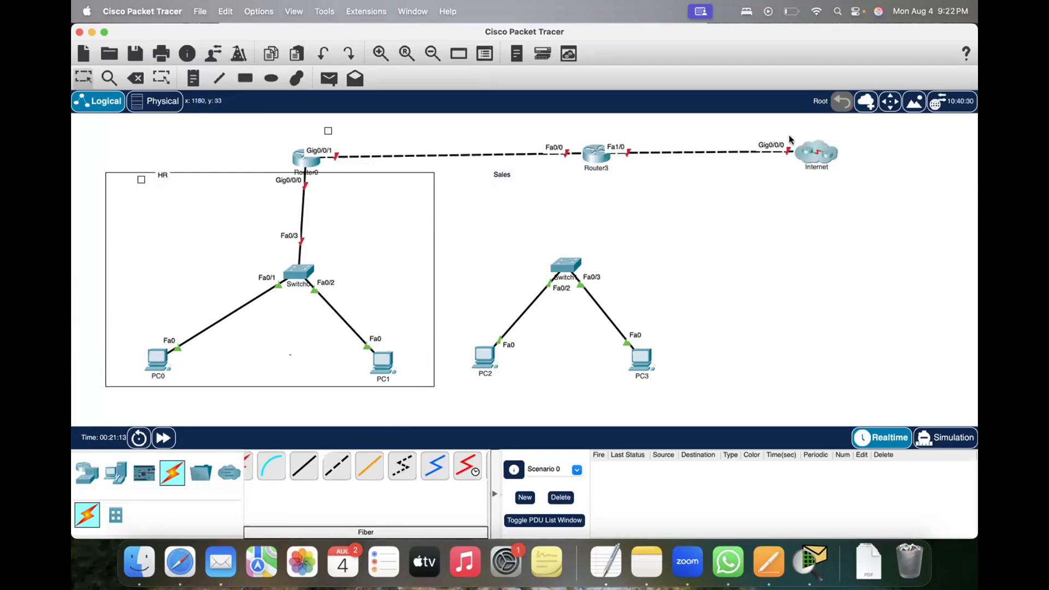
Step: Wrap the Internet cloud in a new cluster and uncluster it again
drag(789, 136, 844, 184)
click(865, 102)
double_click(812, 155)
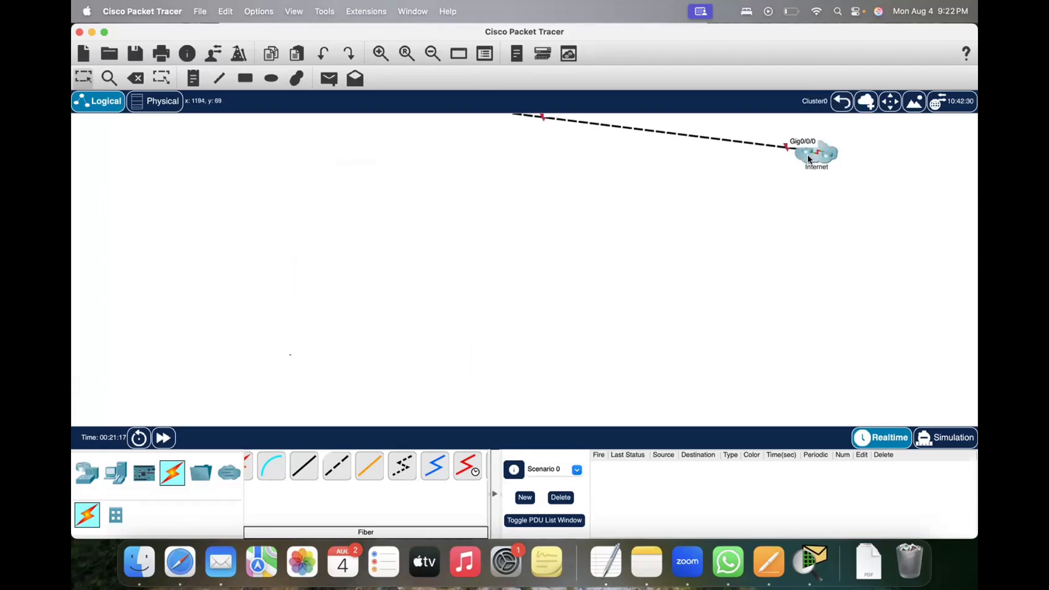
click(841, 101)
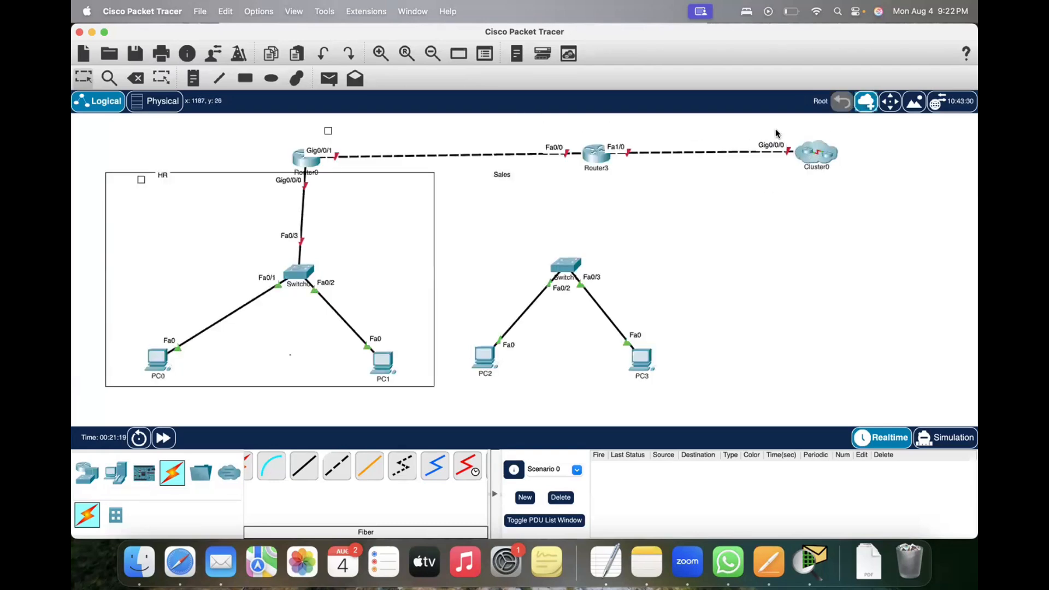
click(136, 78)
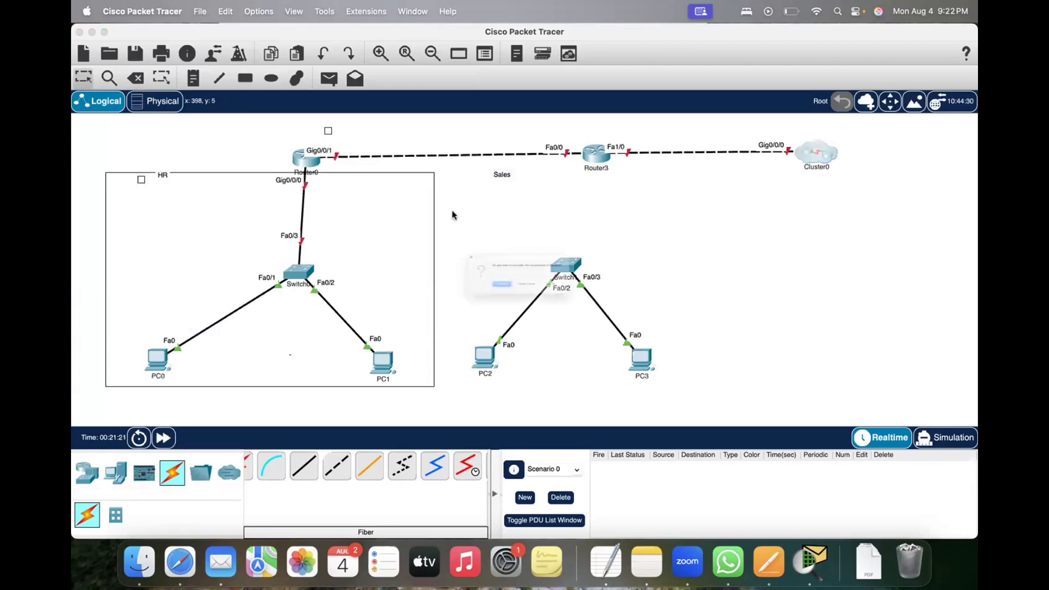
click(473, 301)
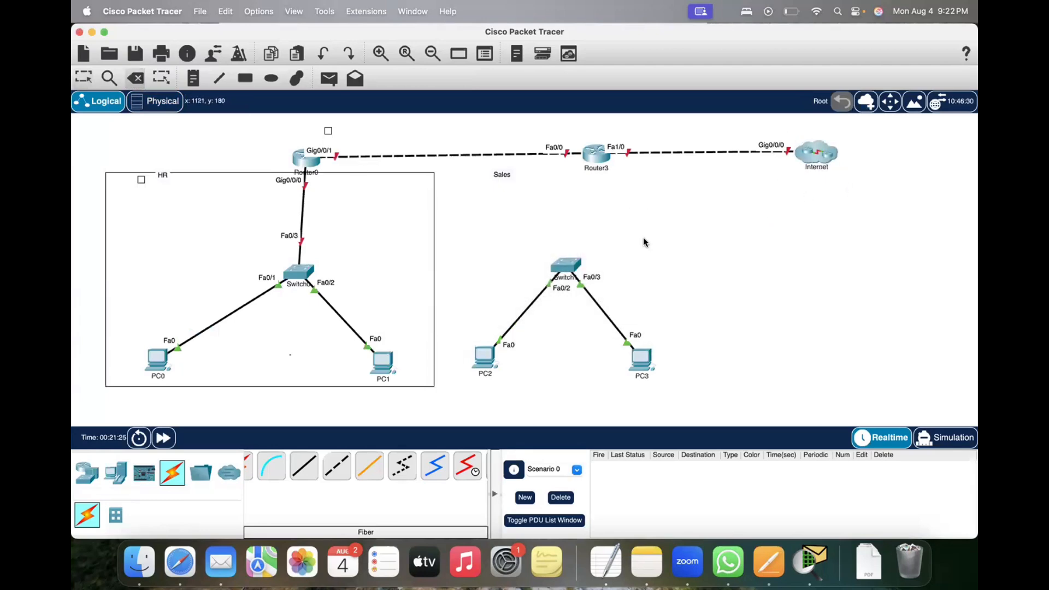
Step: Delete the Internet cluster together with the router inside it
click(135, 78)
click(808, 159)
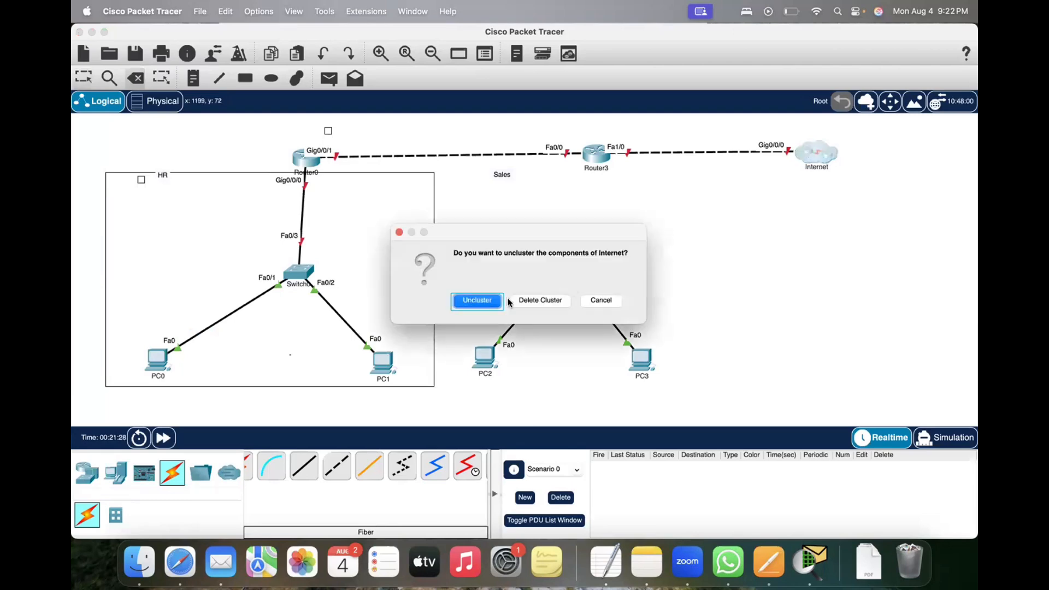
click(540, 300)
key(Escape)
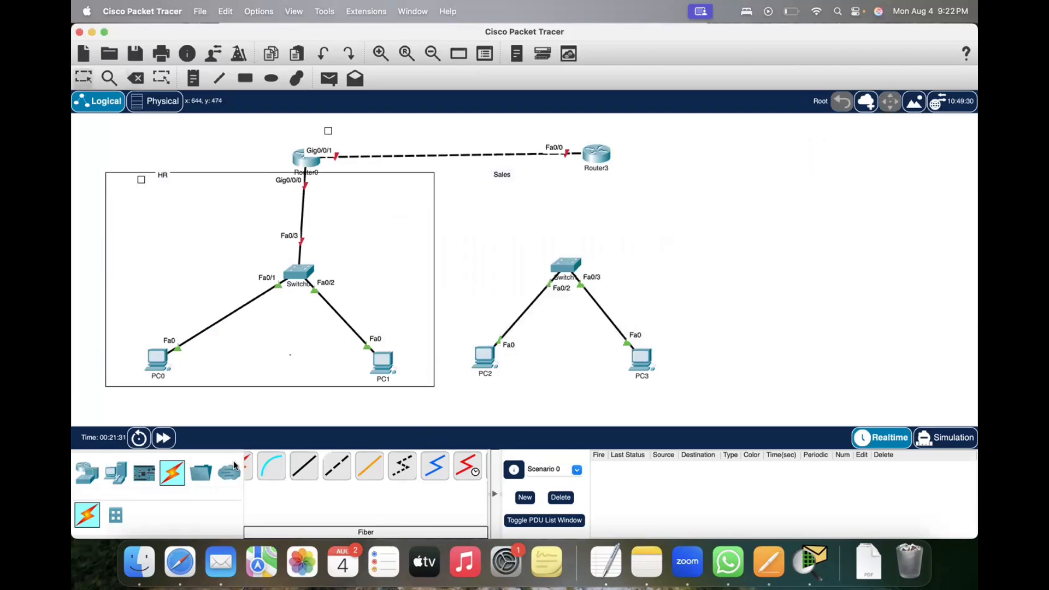
Step: Place a generic PT-Router in the deleted Internet cloud's spot, level with Router3
click(86, 472)
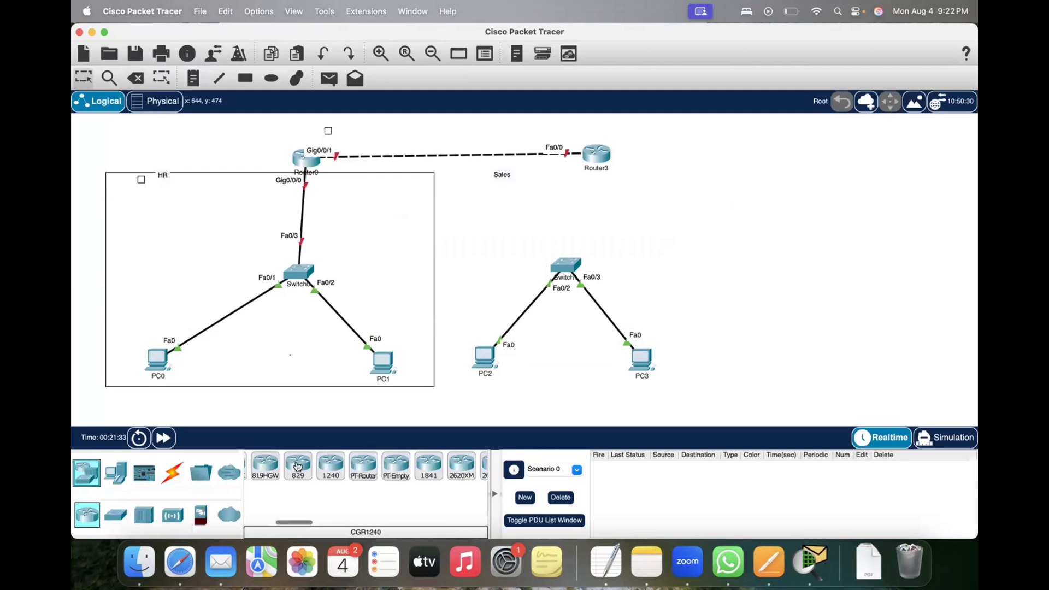
click(362, 466)
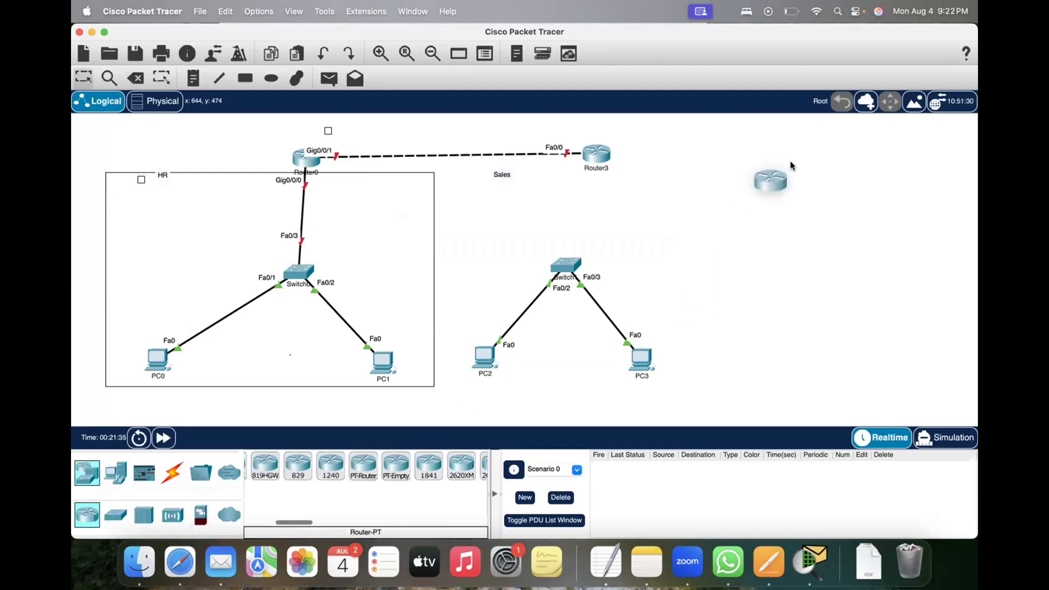
click(814, 155)
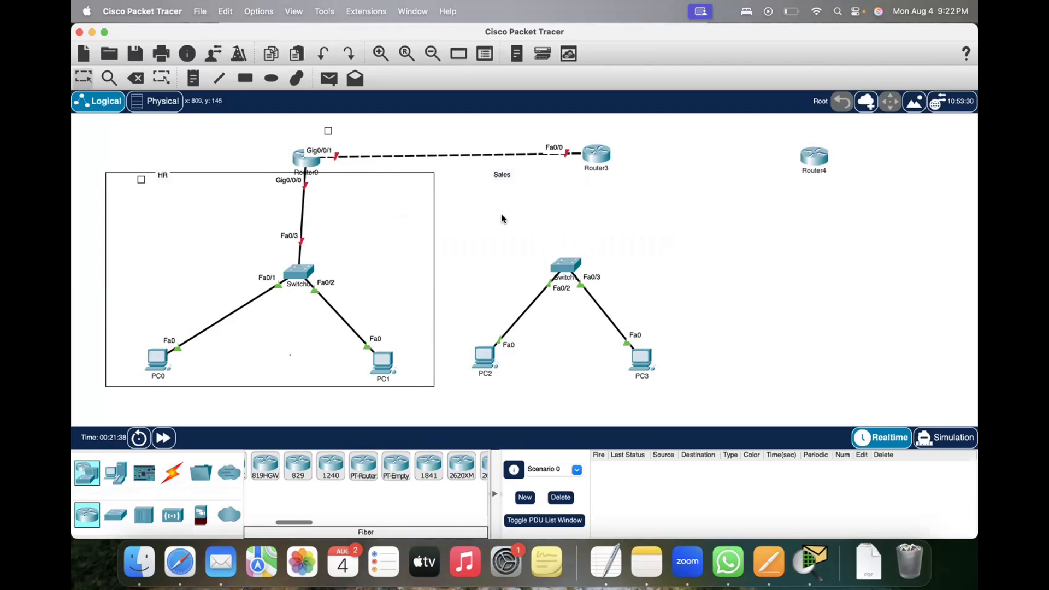
Step: Connect Router3's FastEthernet4/0 to Router4's FastEthernet4/0 with a fiber cable
click(171, 471)
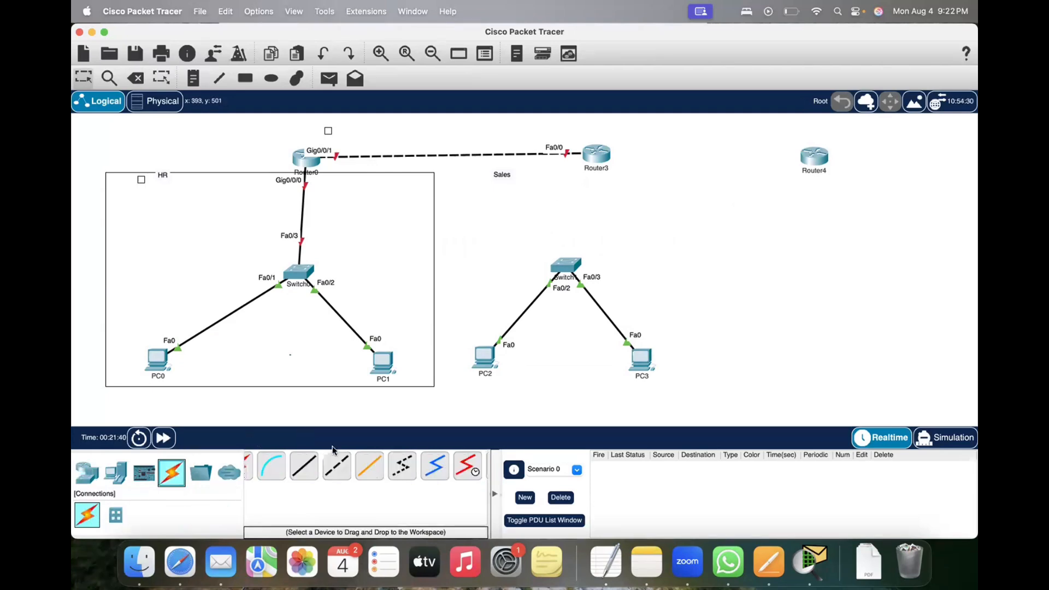
click(589, 148)
click(645, 200)
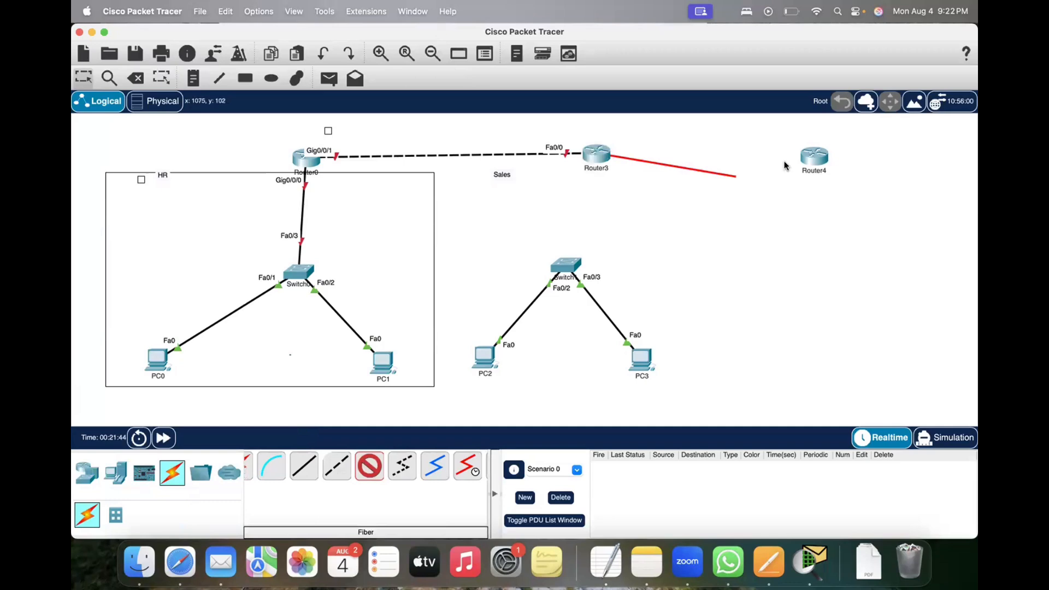
click(813, 156)
click(853, 232)
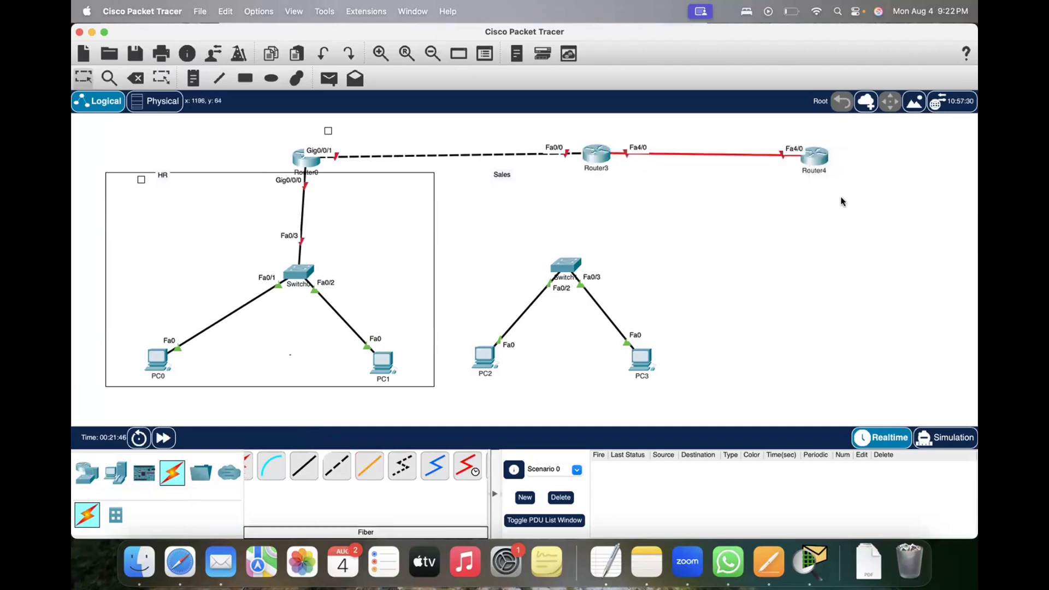
Step: Align Router4 with Router3, group it into a new cluster, and name the cluster Internet
drag(820, 150, 823, 145)
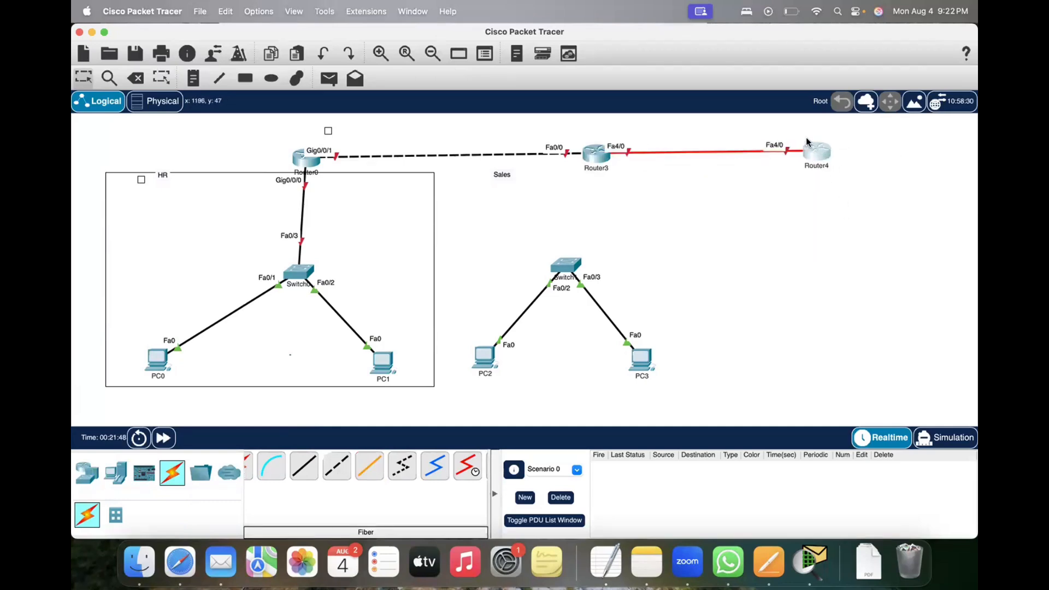
drag(836, 186, 769, 127)
click(865, 101)
click(822, 167)
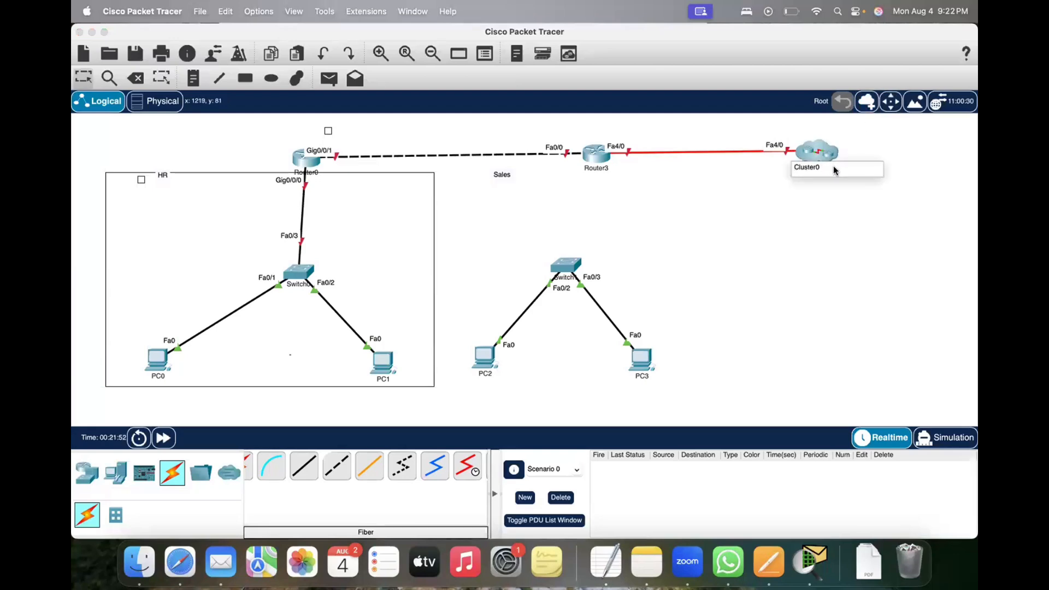
key(BackSpace)
key(BackSpace)
key(BackSpace)
key(BackSpace)
key(BackSpace)
key(BackSpace)
key(BackSpace)
key(BackSpace)
text(Internet)
click(820, 247)
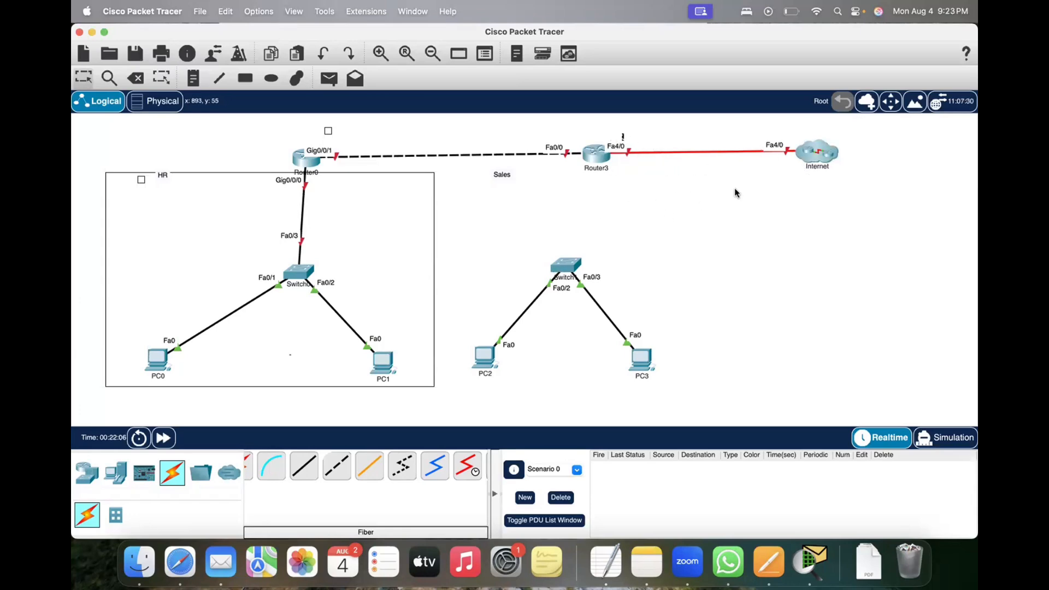
drag(781, 187, 793, 167)
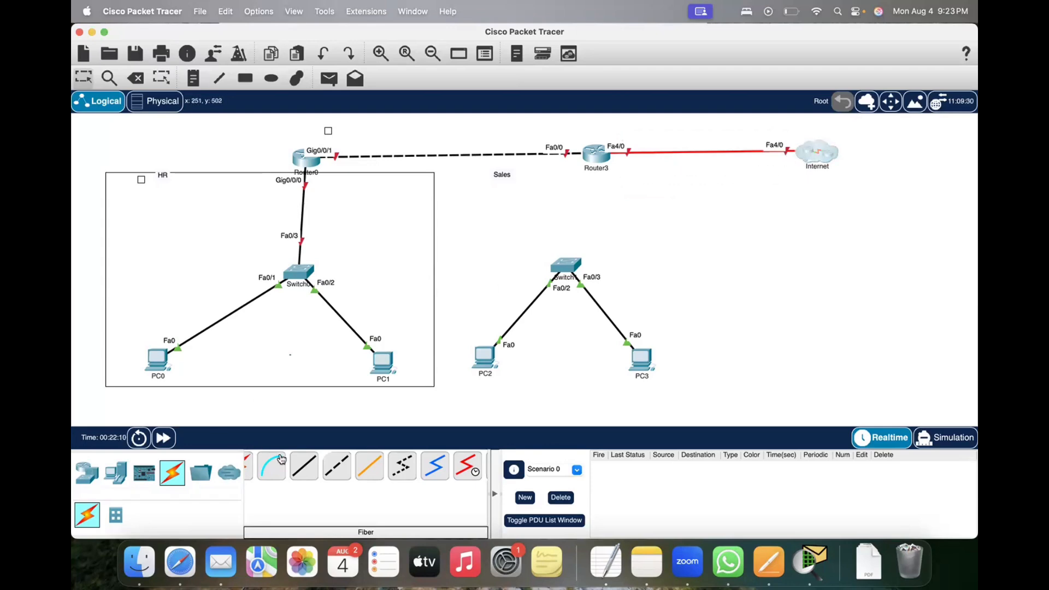
Step: Connect Router3's FastEthernet1/0 to the Sales switch's FastEthernet0/1 with a copper straight-through cable
click(341, 468)
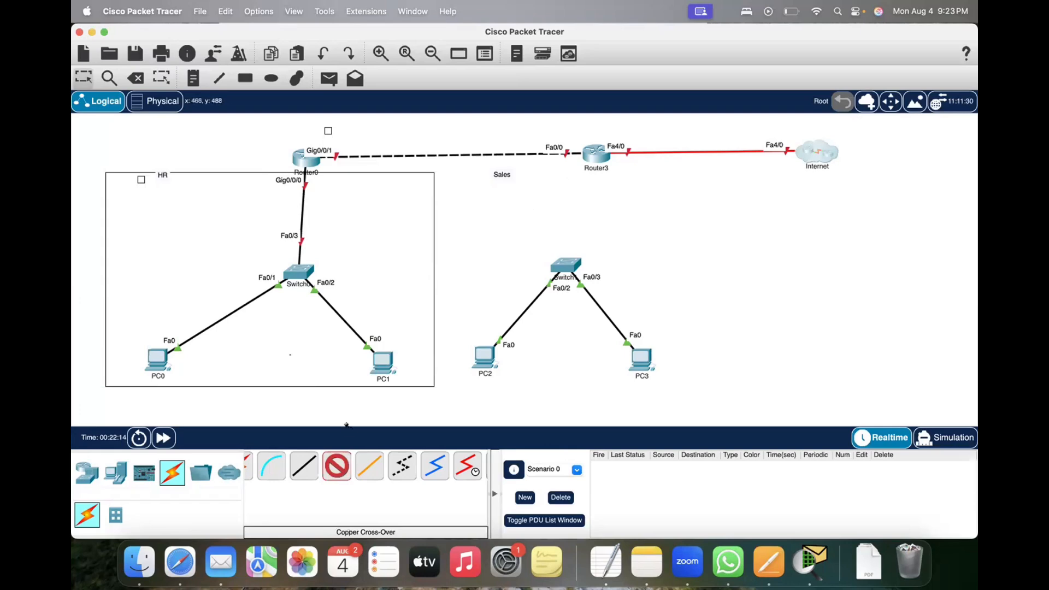
click(304, 466)
click(598, 159)
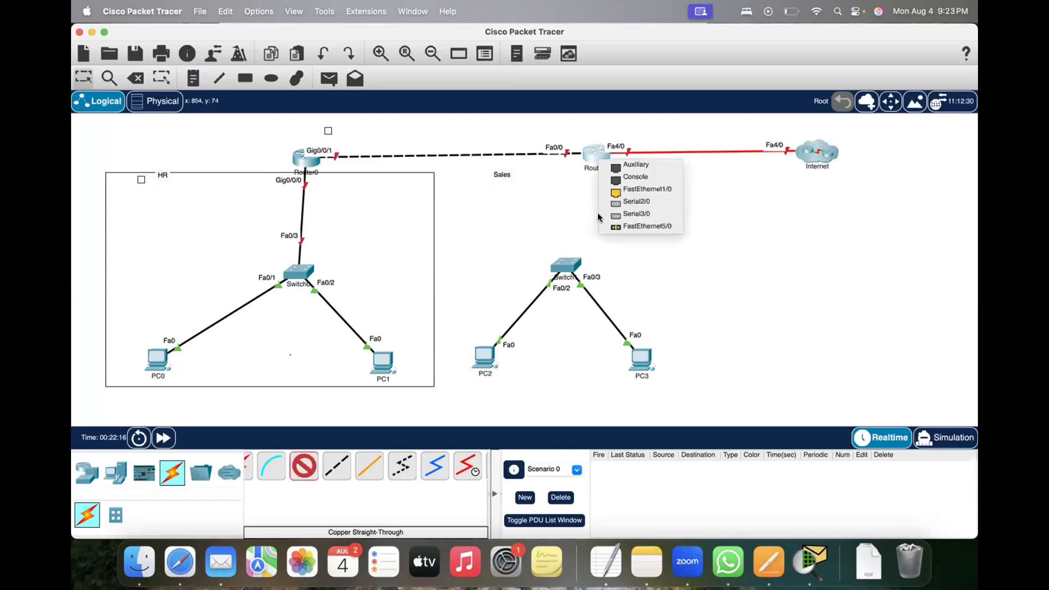
click(640, 189)
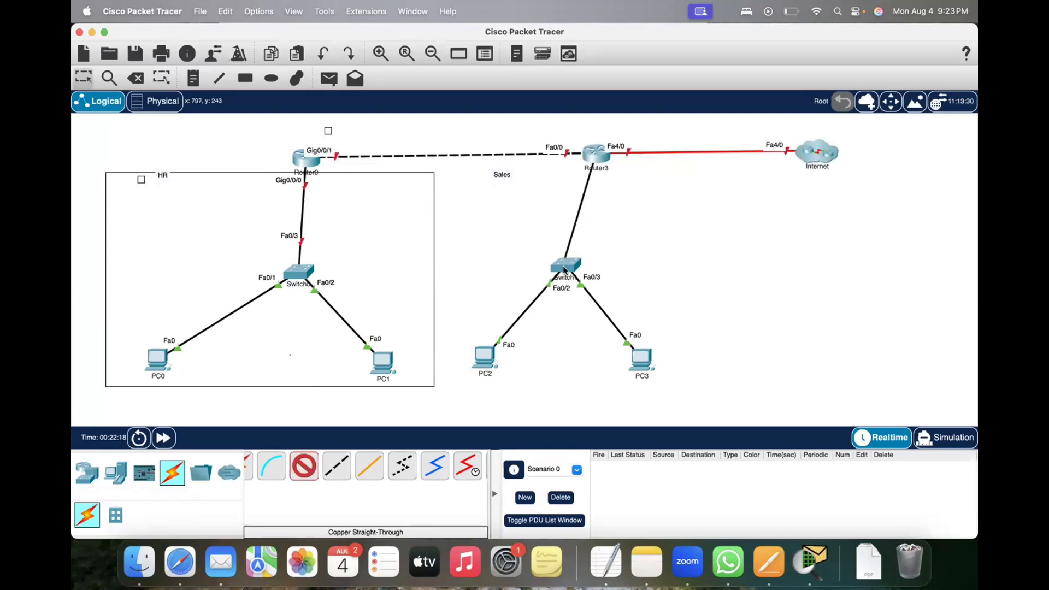
click(565, 266)
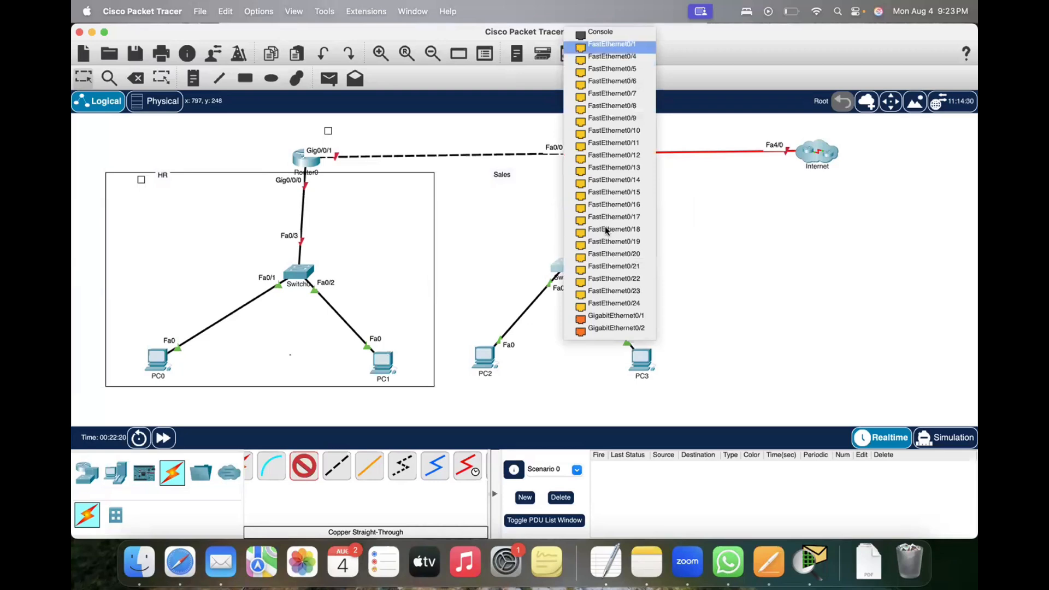
click(612, 47)
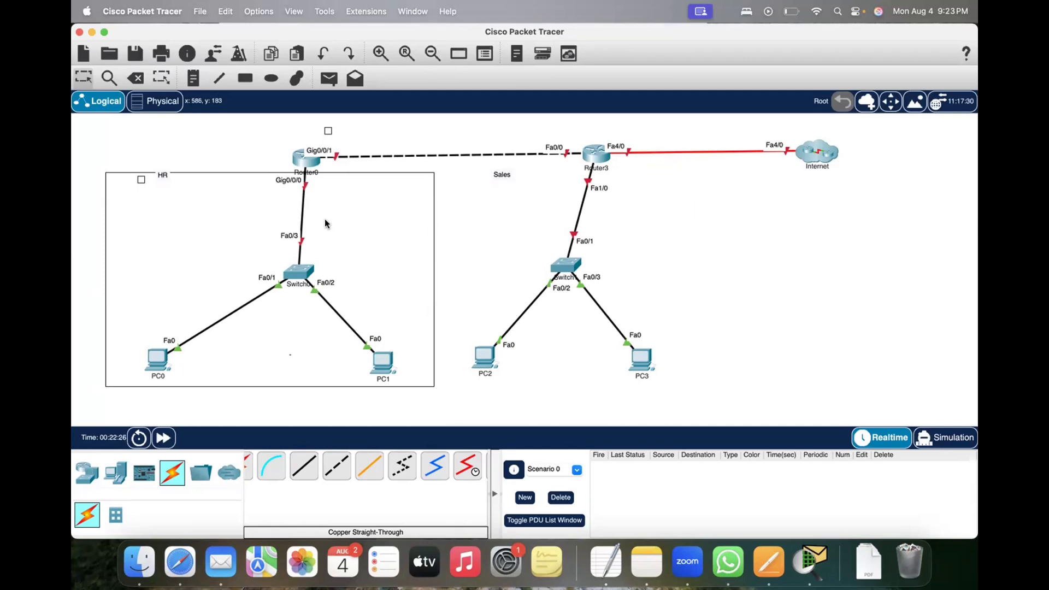
Step: Nudge the HR frame slightly down and to the right
drag(290, 212, 293, 215)
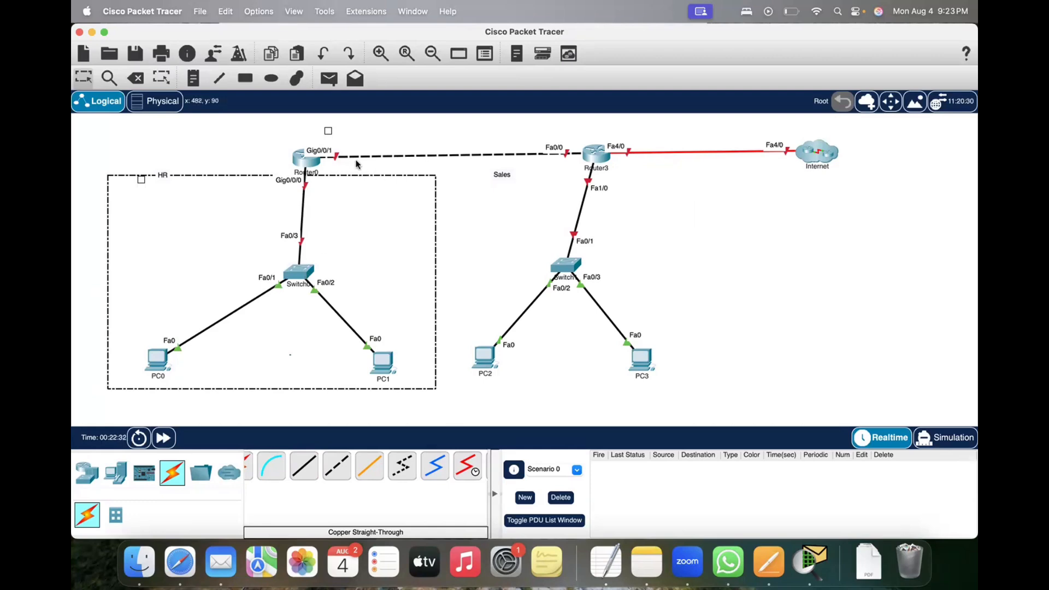
drag(372, 148, 460, 173)
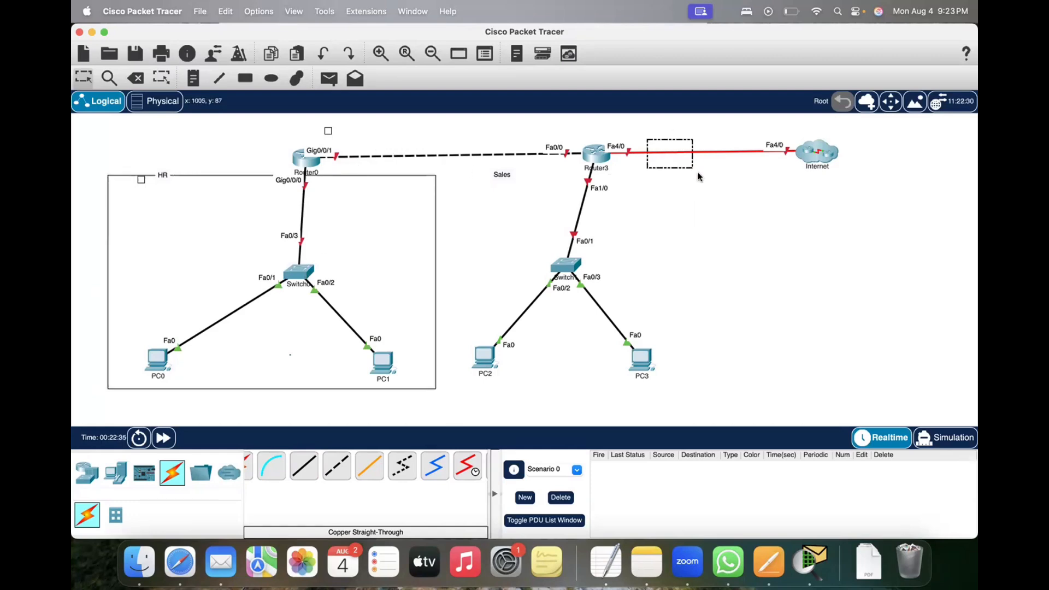
drag(698, 176, 700, 172)
drag(420, 142, 621, 242)
drag(516, 304, 555, 326)
drag(638, 285, 572, 316)
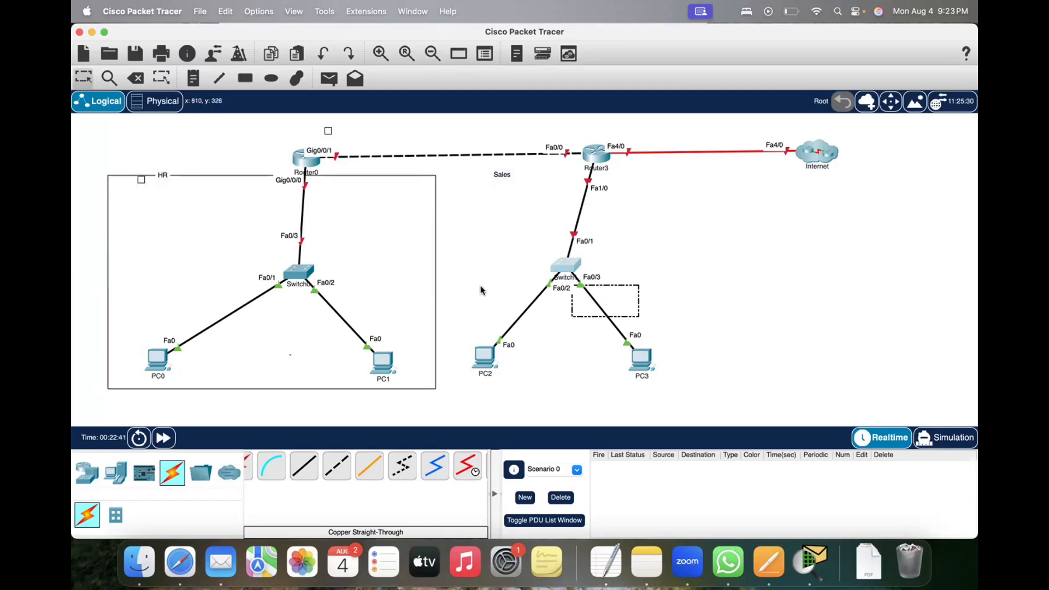
click(481, 290)
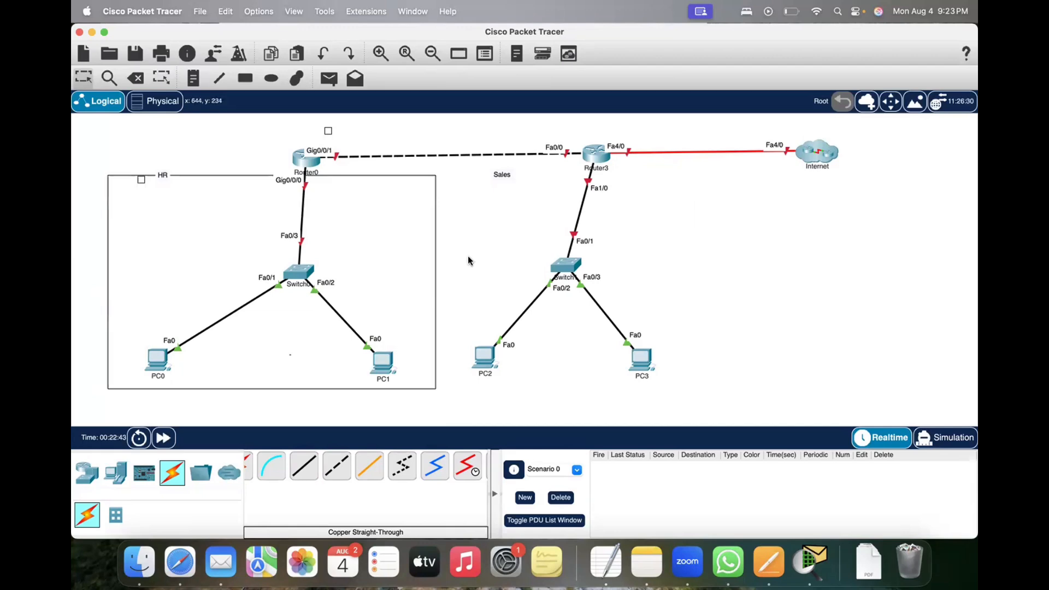
drag(476, 248, 584, 298)
drag(691, 397, 698, 402)
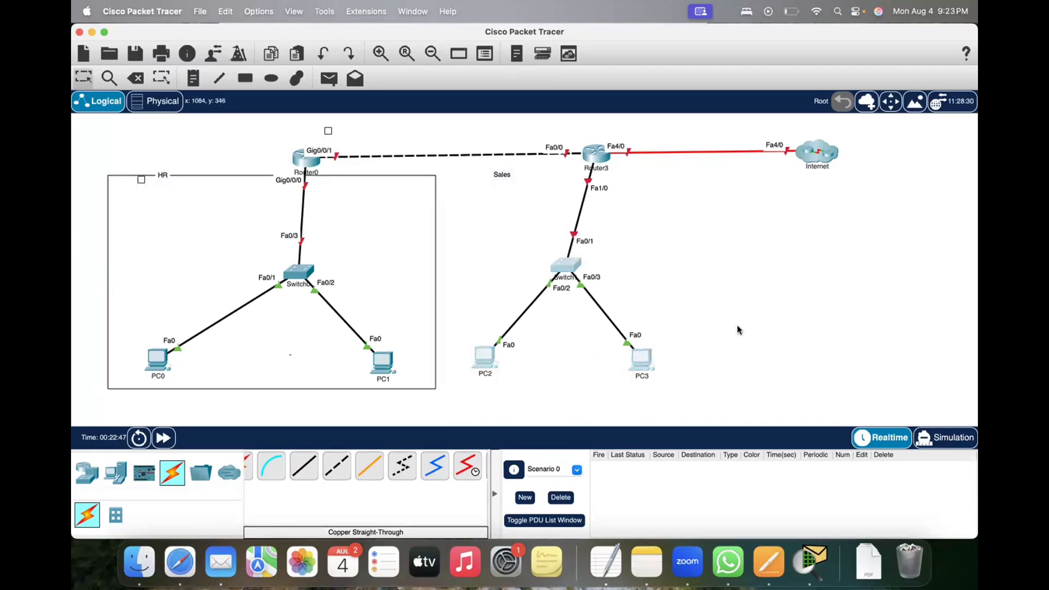
click(738, 325)
Step: Move PC3 slightly farther away from PC2, keeping both PCs at about the same height
drag(643, 360, 650, 361)
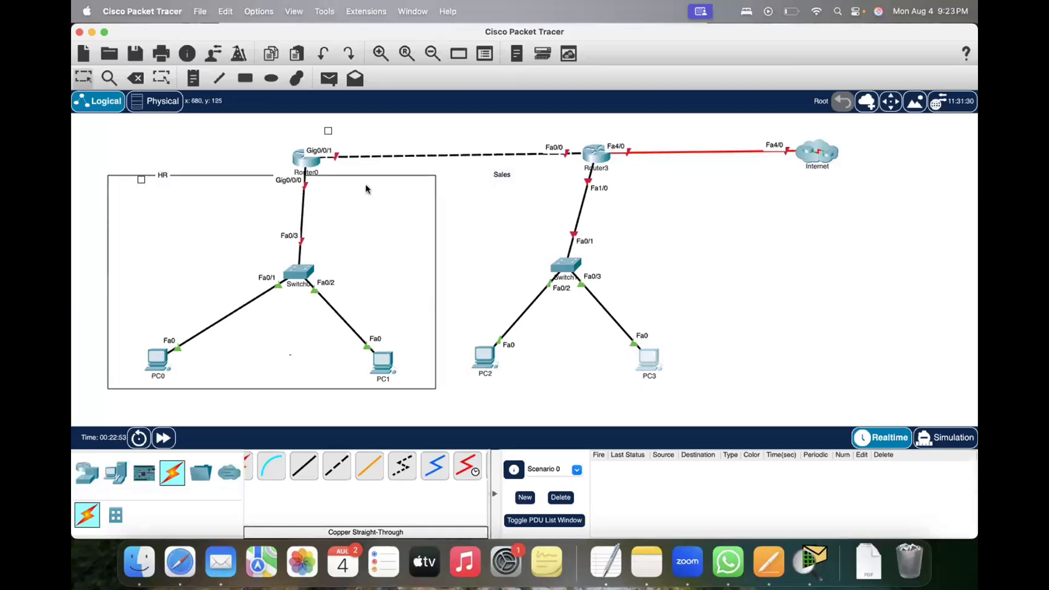
drag(261, 130, 352, 180)
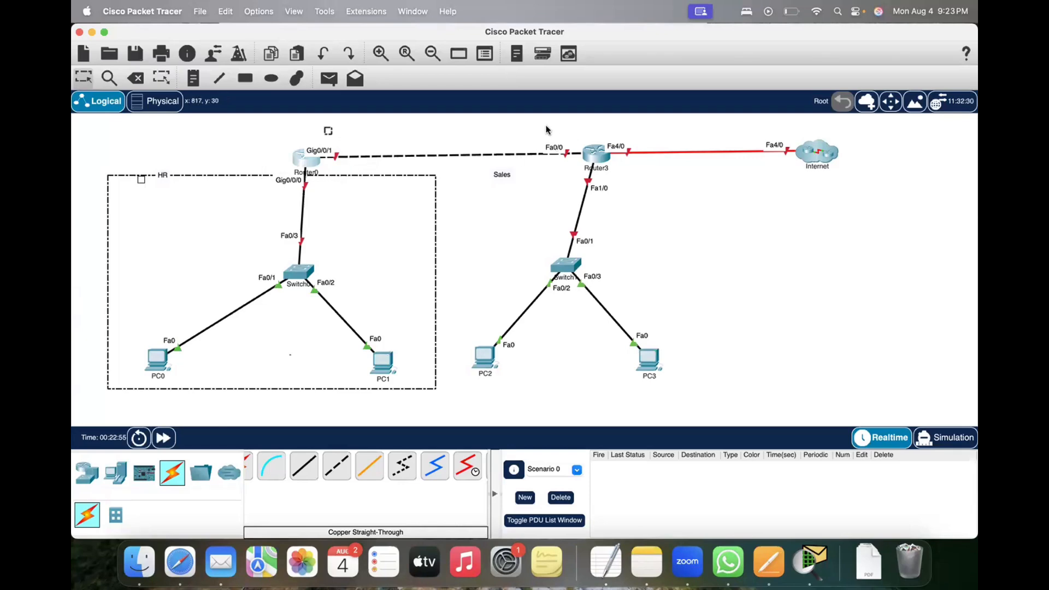
drag(546, 126, 637, 201)
drag(563, 213, 594, 228)
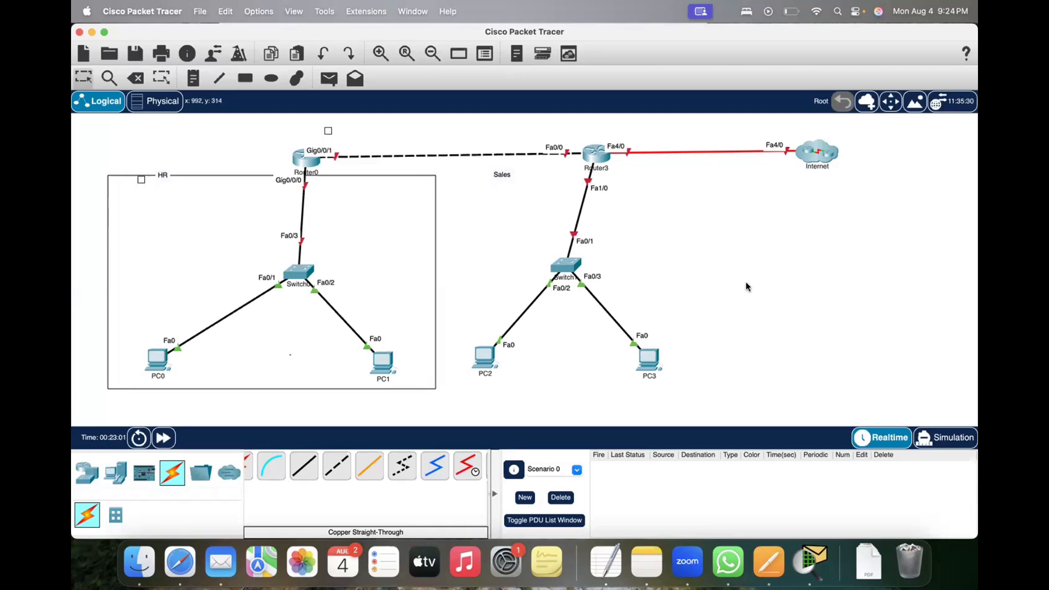
Step: Draw an unfilled, black-outlined rectangle around the Sales switch and its two PCs, and shift it to enclose PC2 fully
click(245, 78)
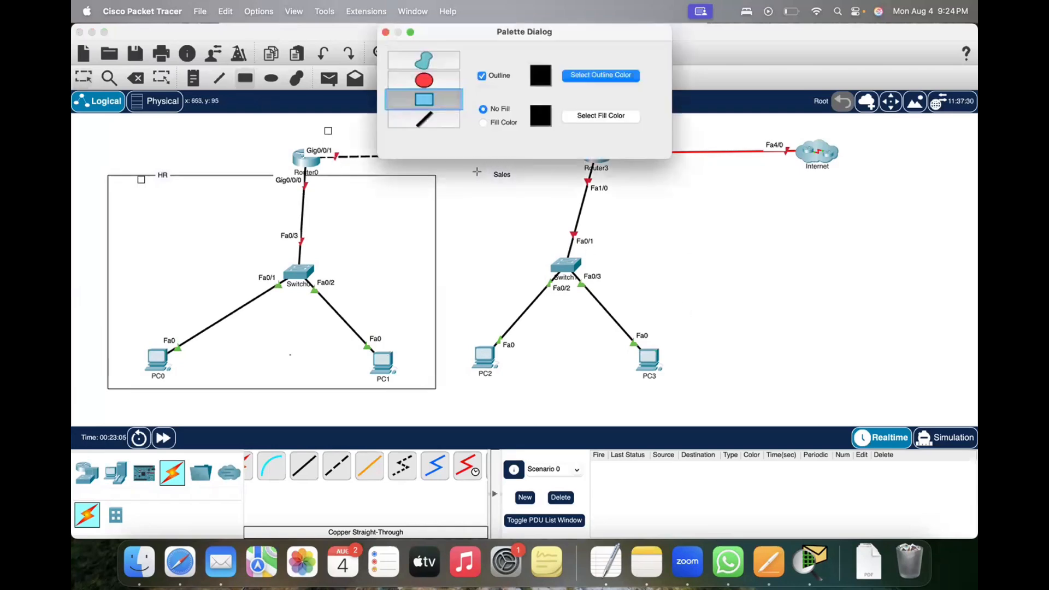
drag(477, 172, 716, 383)
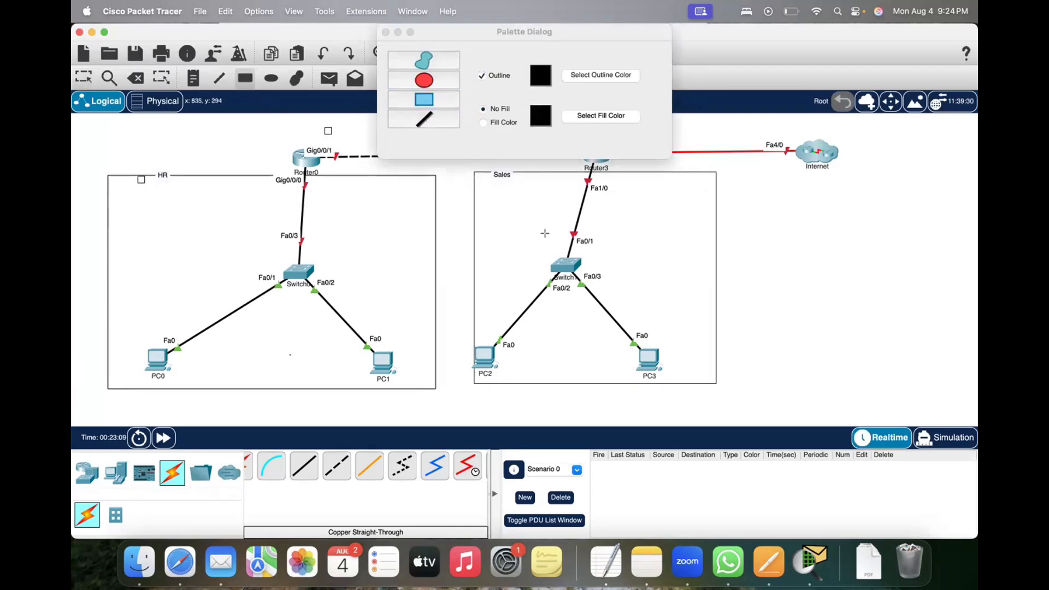
click(386, 32)
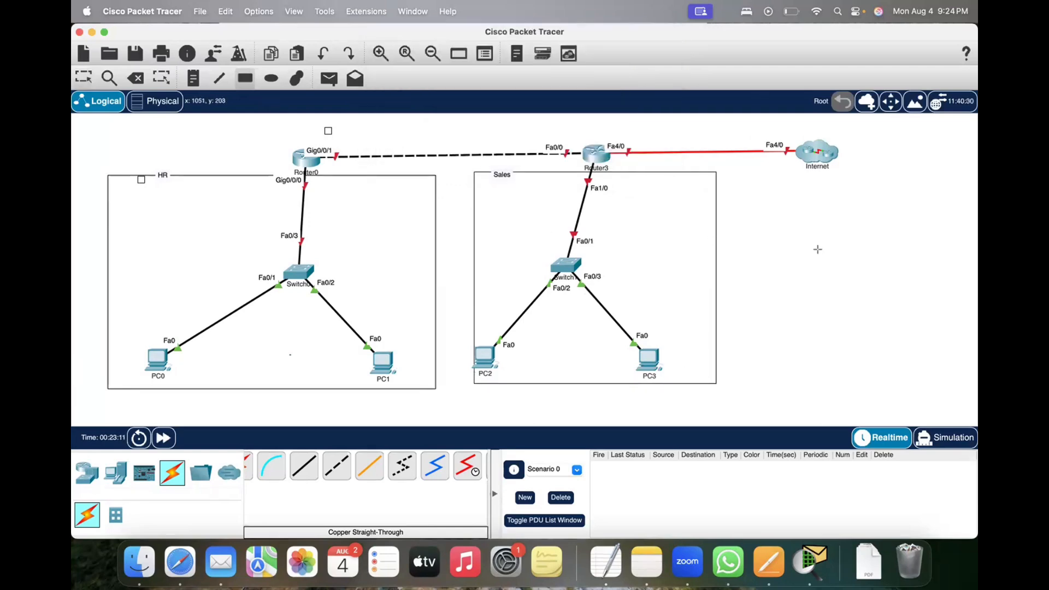
key(Escape)
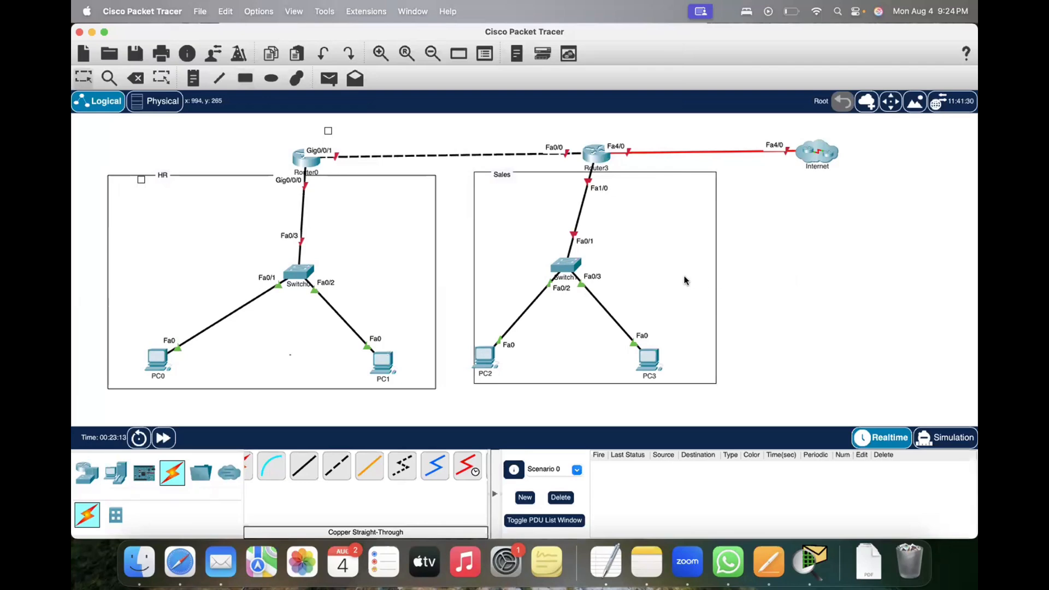
drag(684, 276, 675, 280)
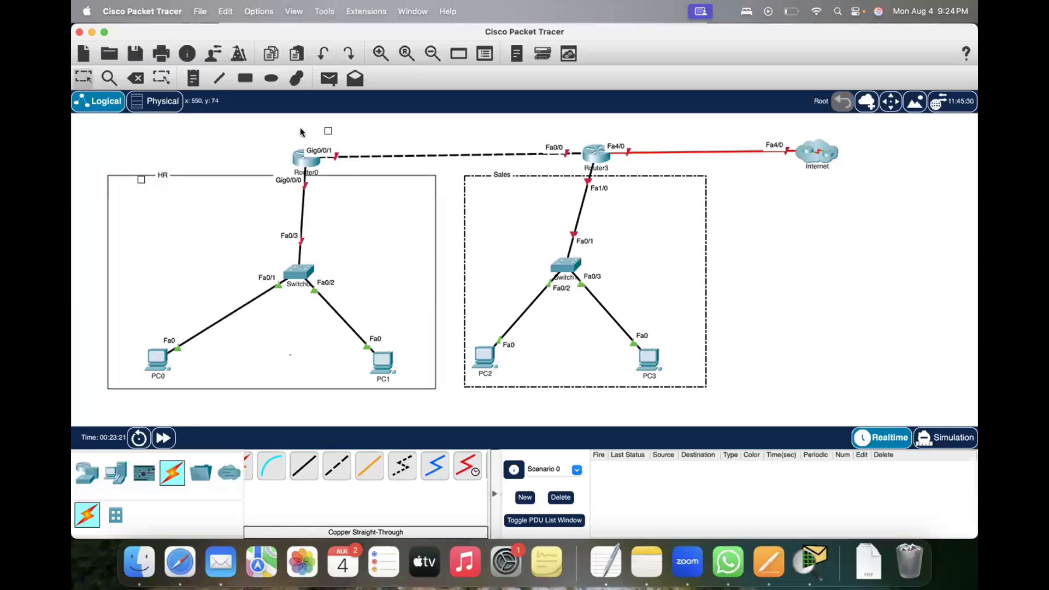
Step: Move Router0 up so it sits above the HR frame, and nudge Router3 slightly upward
drag(261, 131, 311, 143)
click(308, 165)
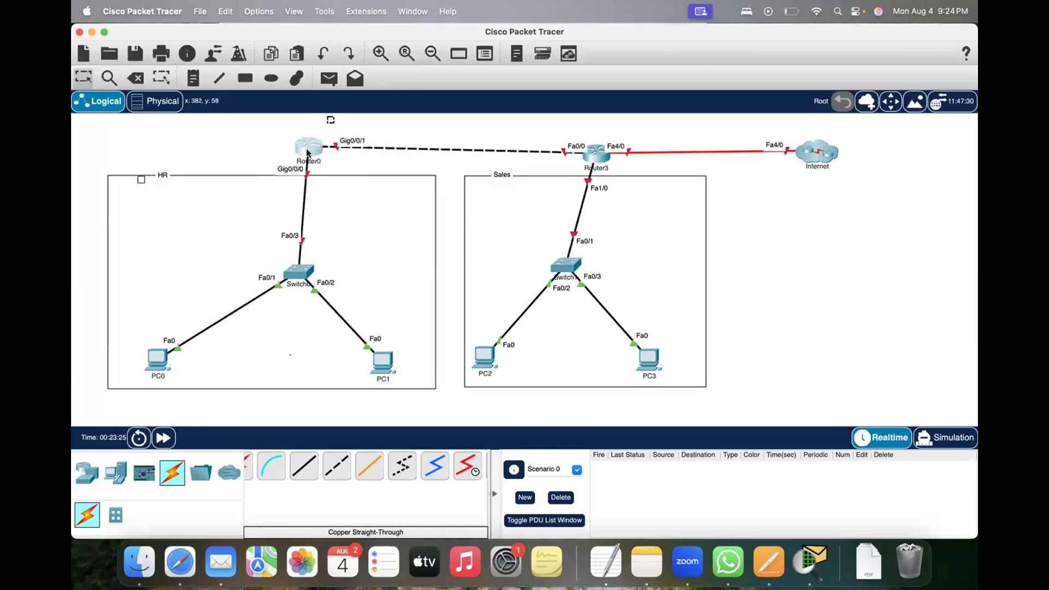
click(594, 156)
drag(594, 153, 596, 151)
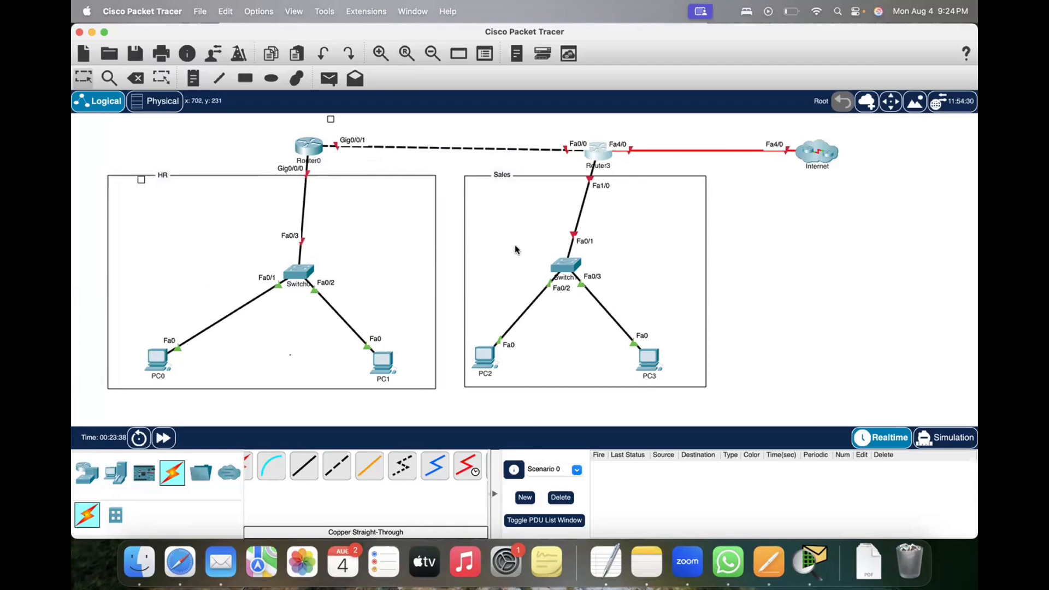
Step: Fine-tune the horizontal position of the Sales frame around its switch and PCs
drag(505, 232, 521, 240)
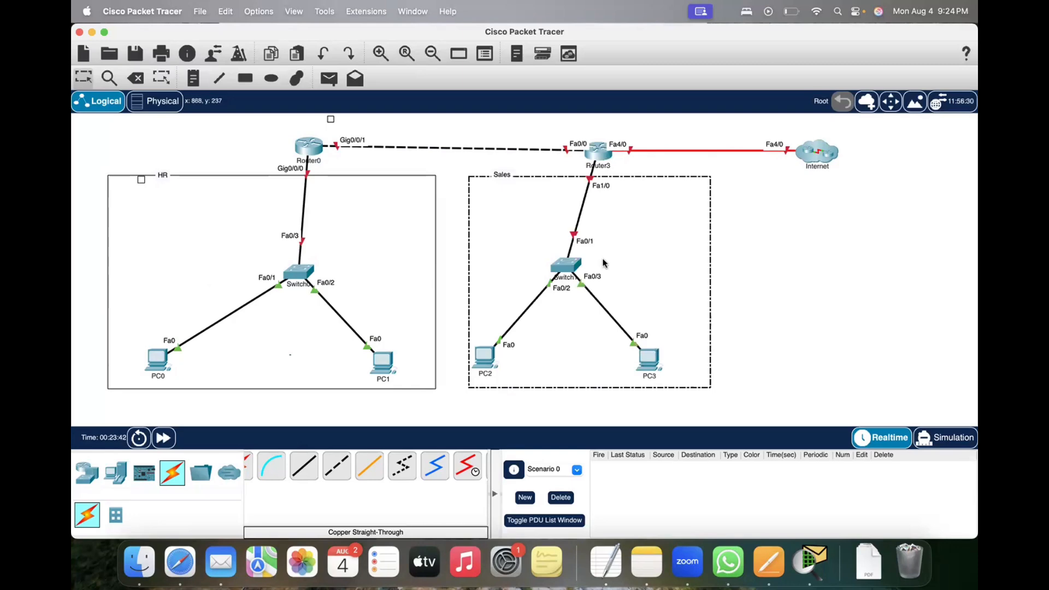
drag(583, 263, 576, 262)
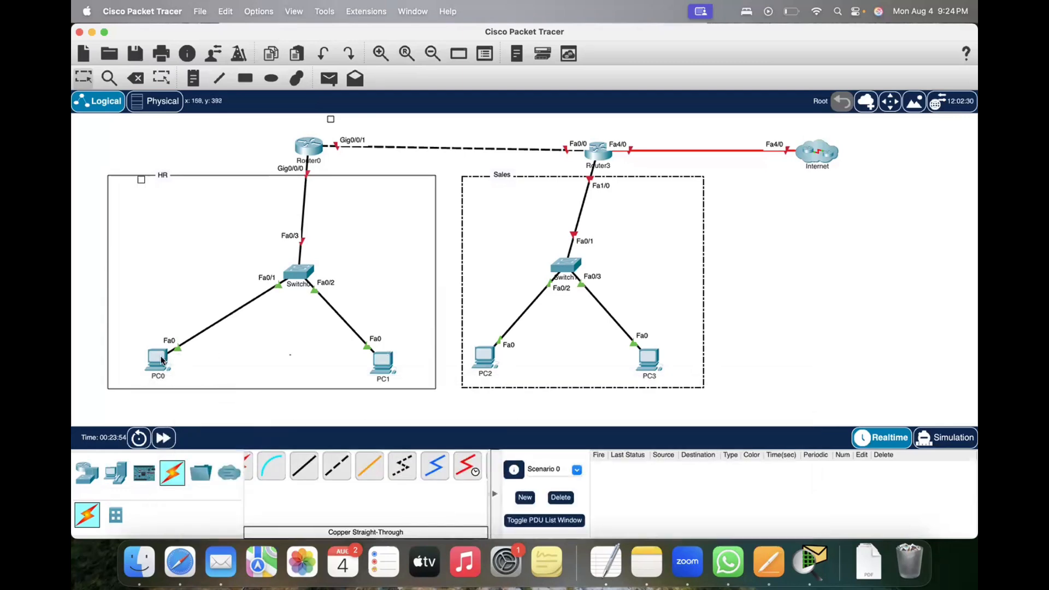
mouse_move(161, 360)
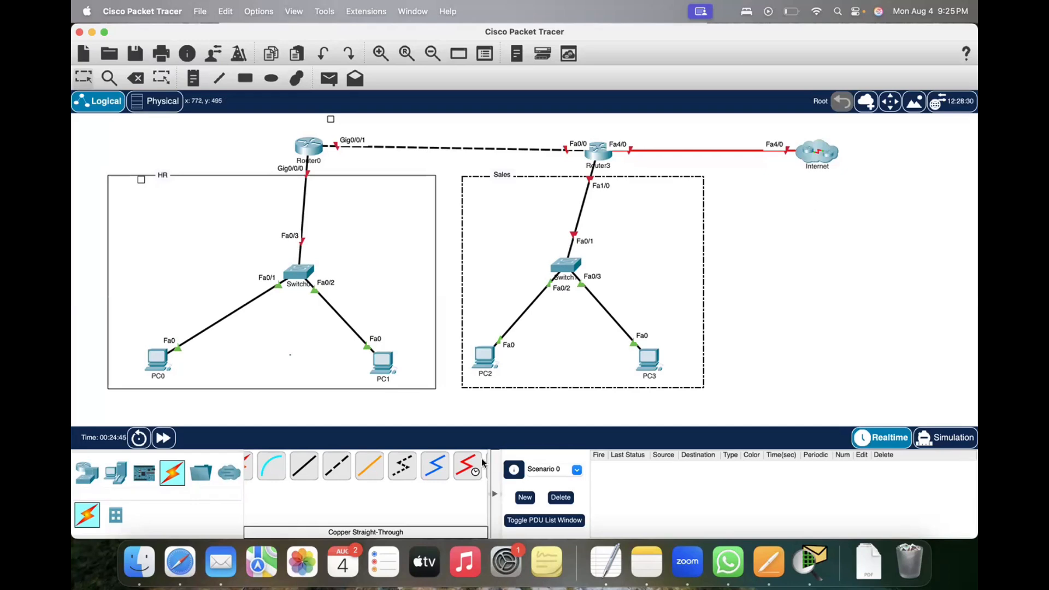
Step: Switch to Safari and open the pinned Proxmox server page at 137.59.52.138, proceeding past the certificate warning
click(179, 558)
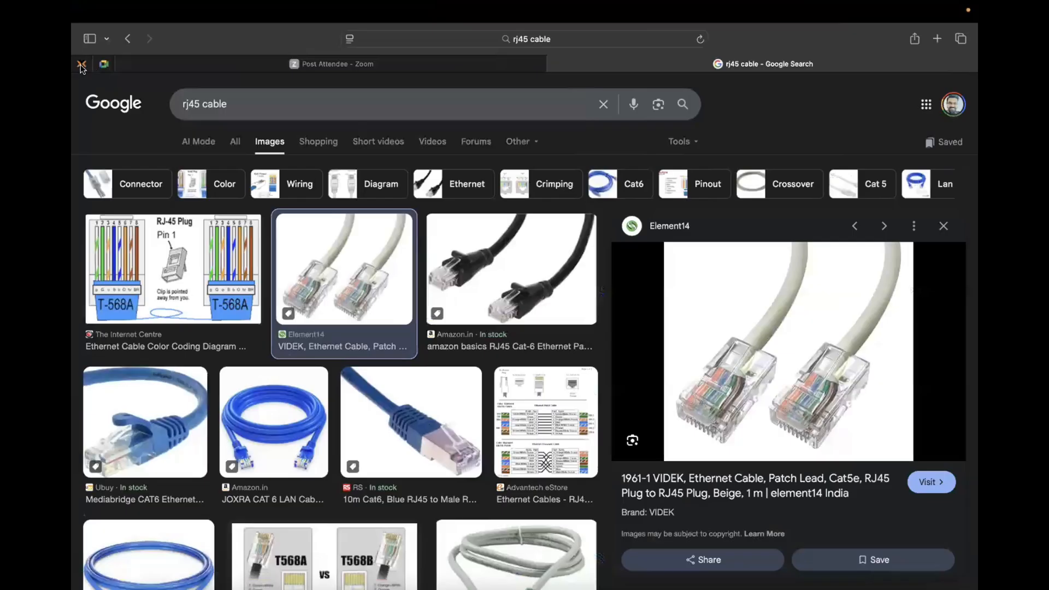
click(82, 65)
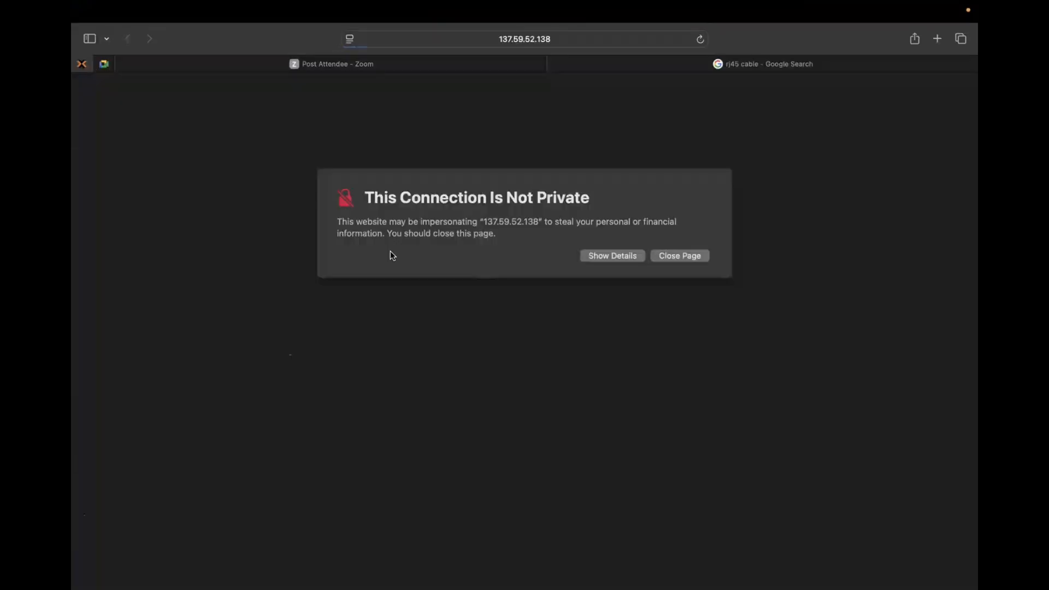
click(611, 255)
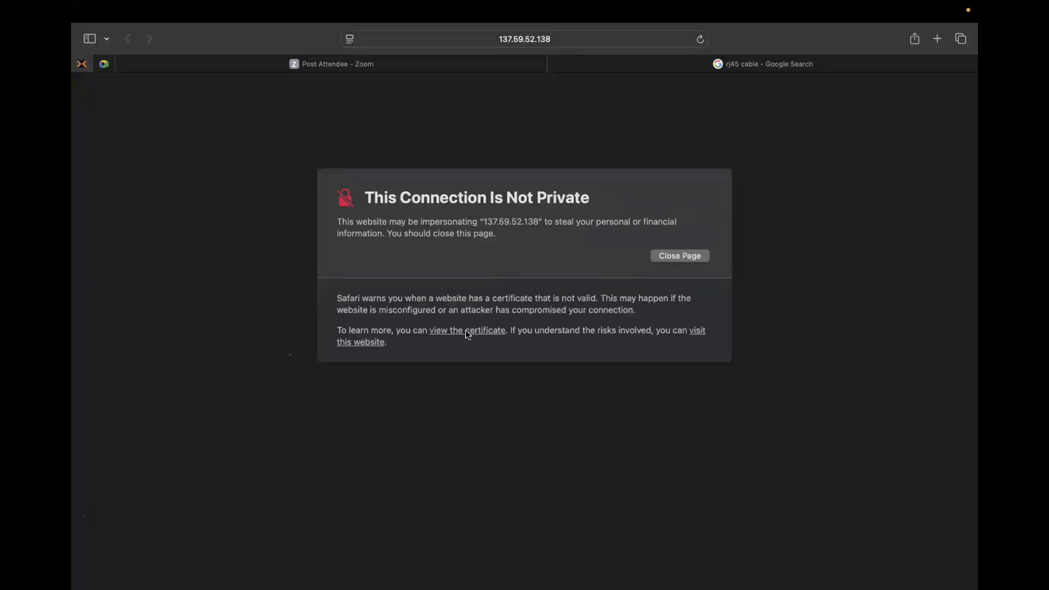
click(697, 332)
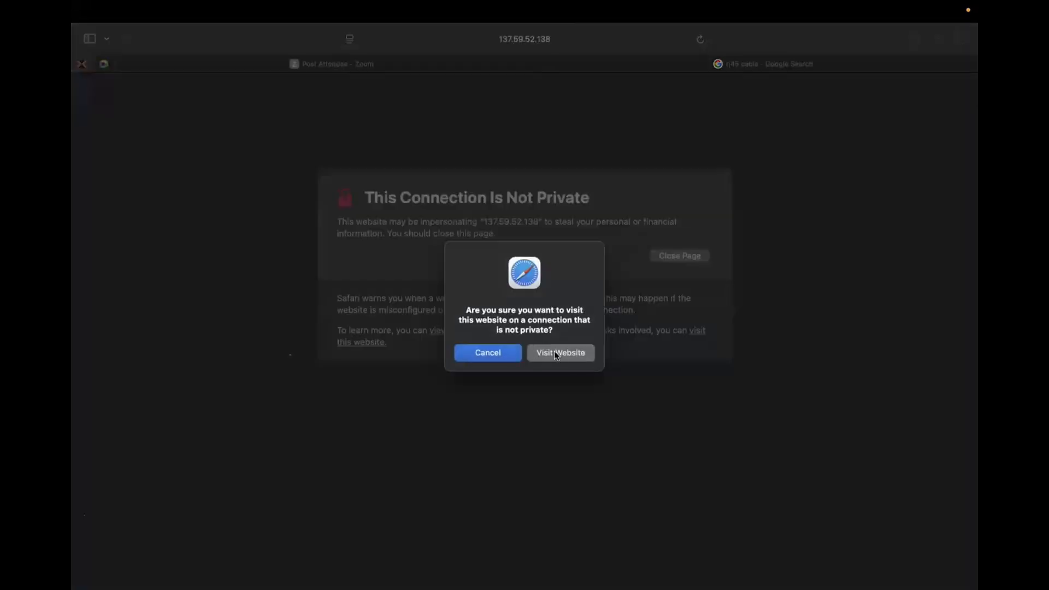
click(555, 353)
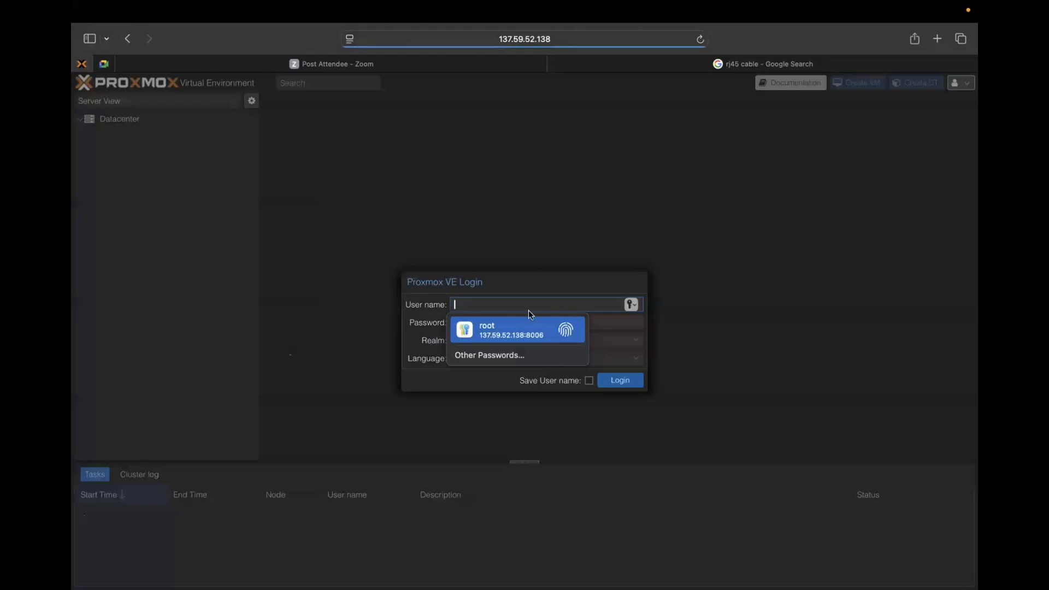
Step: Log in to Proxmox as root with the saved account password and wake the console of virtual machine 101
key(Return)
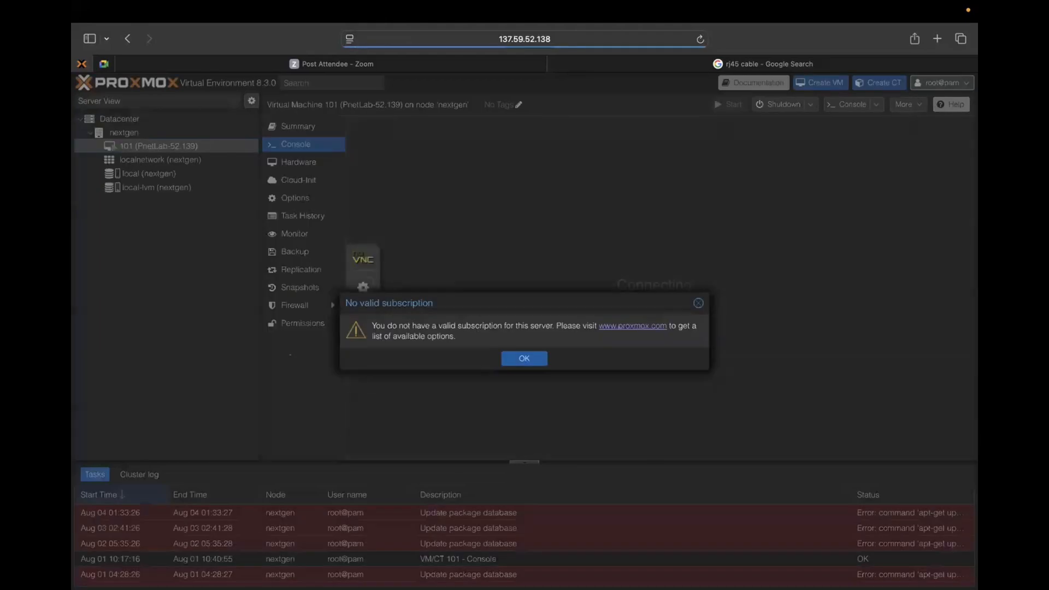
click(538, 355)
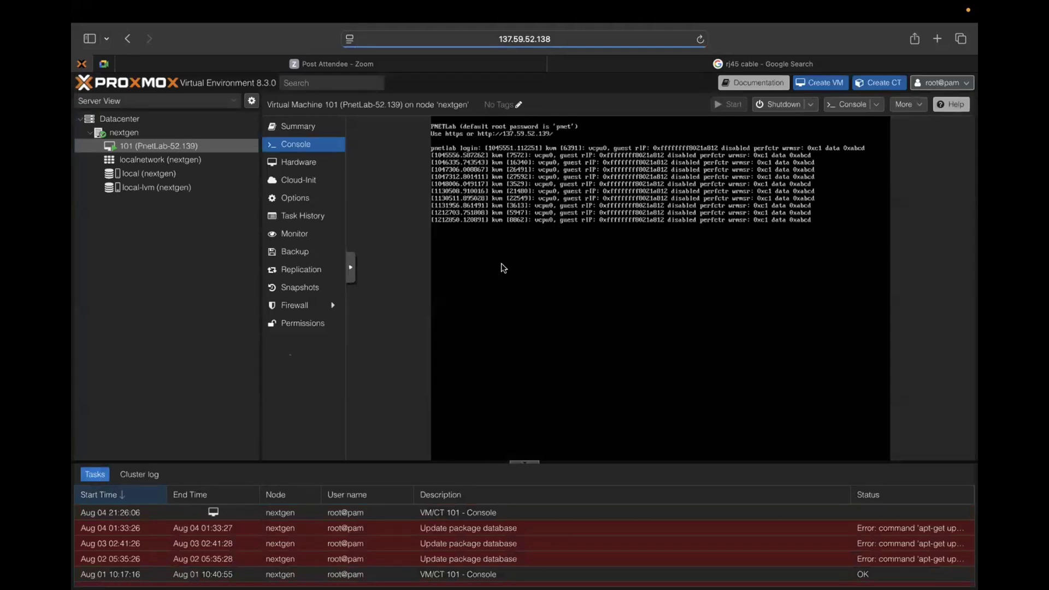
key(Return)
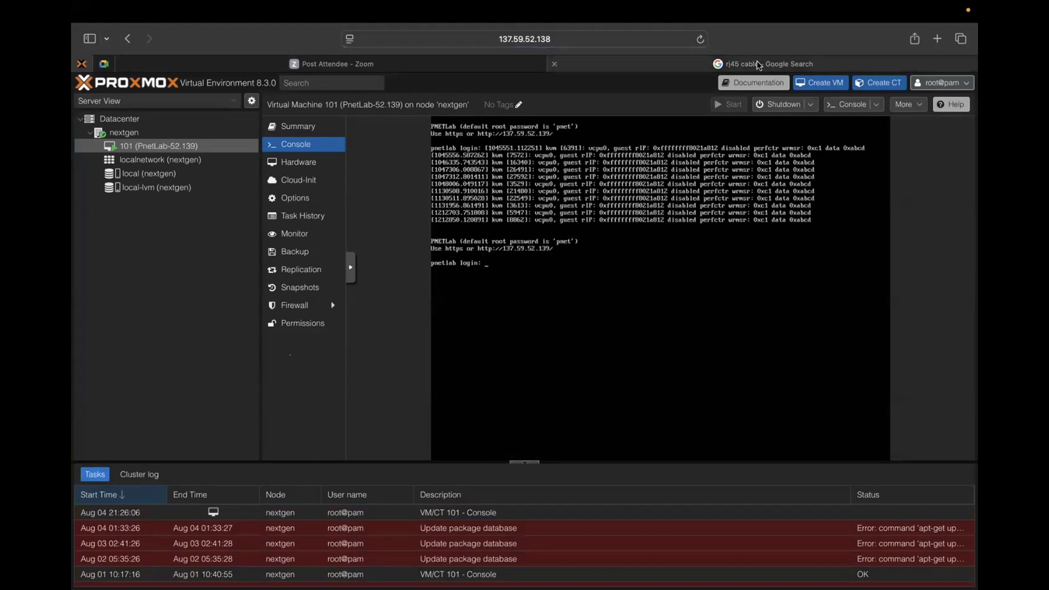
Step: Return to Packet Tracer and open PC0's device window, placing it nearer the HR network
mouse_move(758, 65)
key(ctrl+Up)
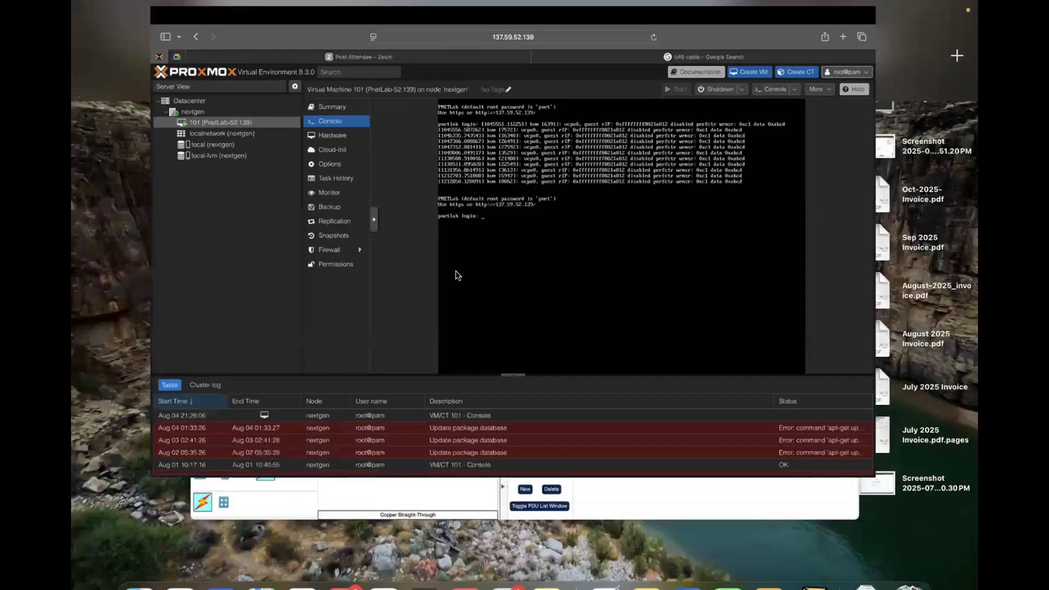
click(421, 284)
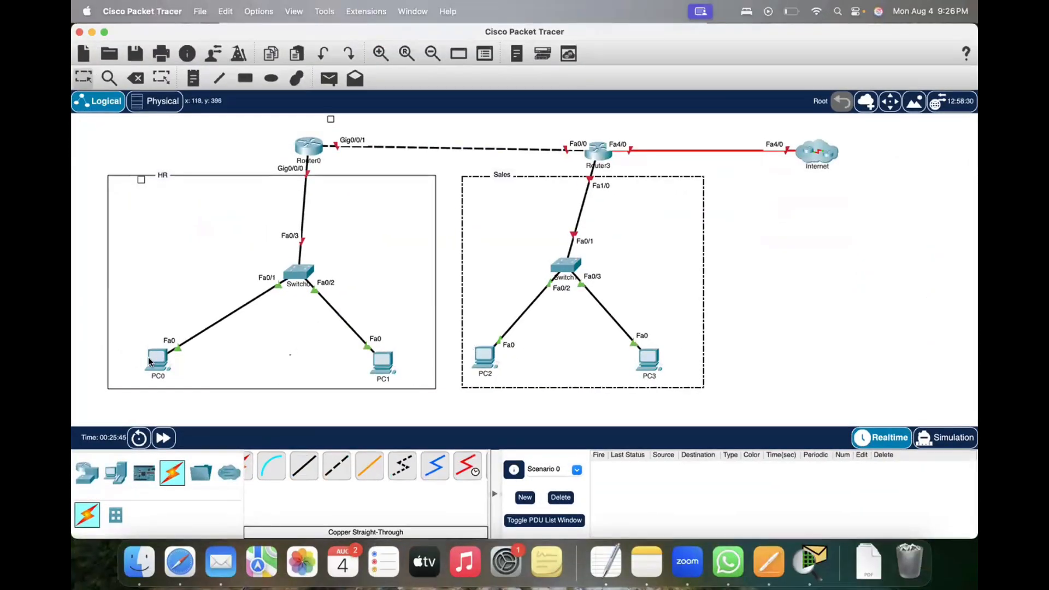
mouse_move(155, 363)
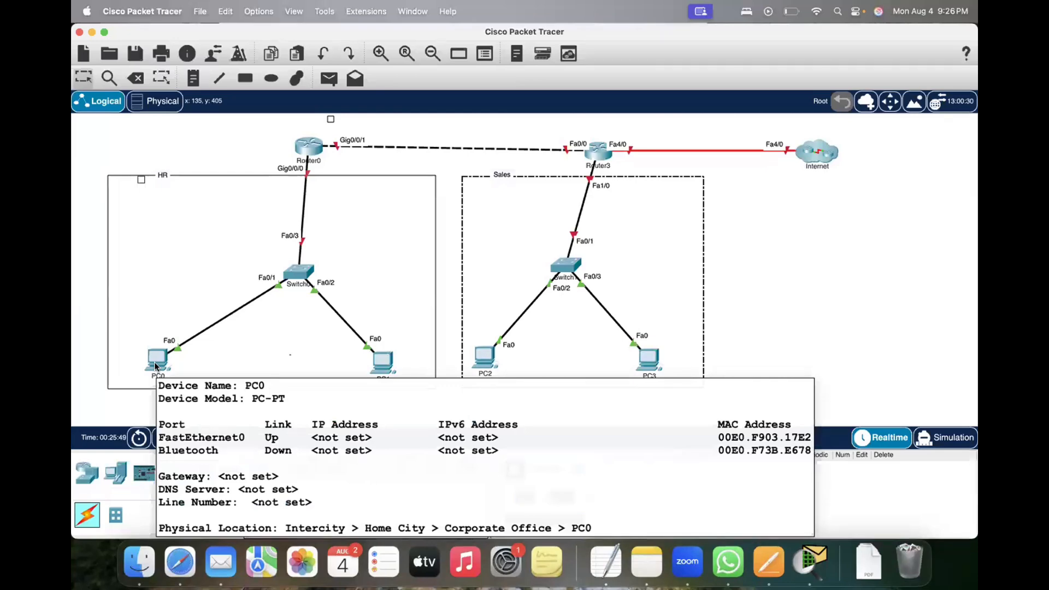
click(155, 364)
drag(506, 103, 370, 109)
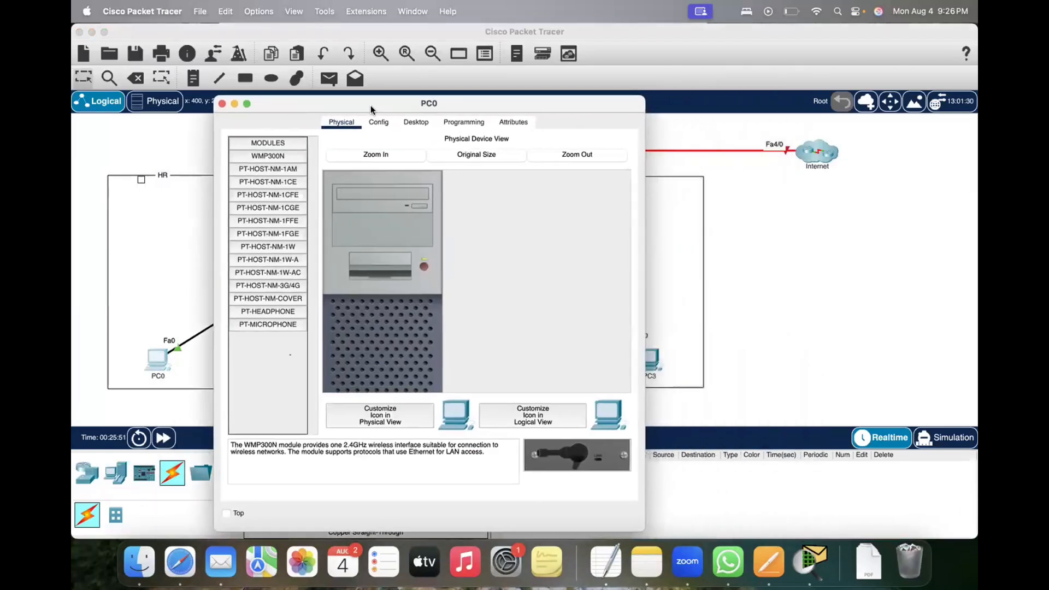
Step: Reopen PC0's device window, shift it toward the HR network, and examine its global settings and FastEthernet0 configuration
click(219, 104)
click(158, 361)
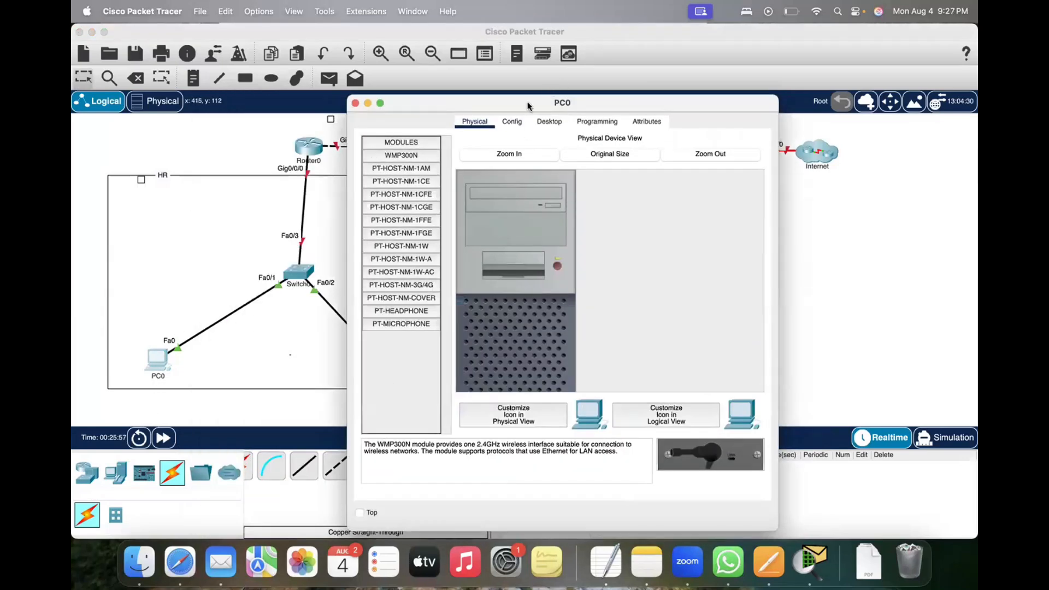
drag(528, 105, 438, 103)
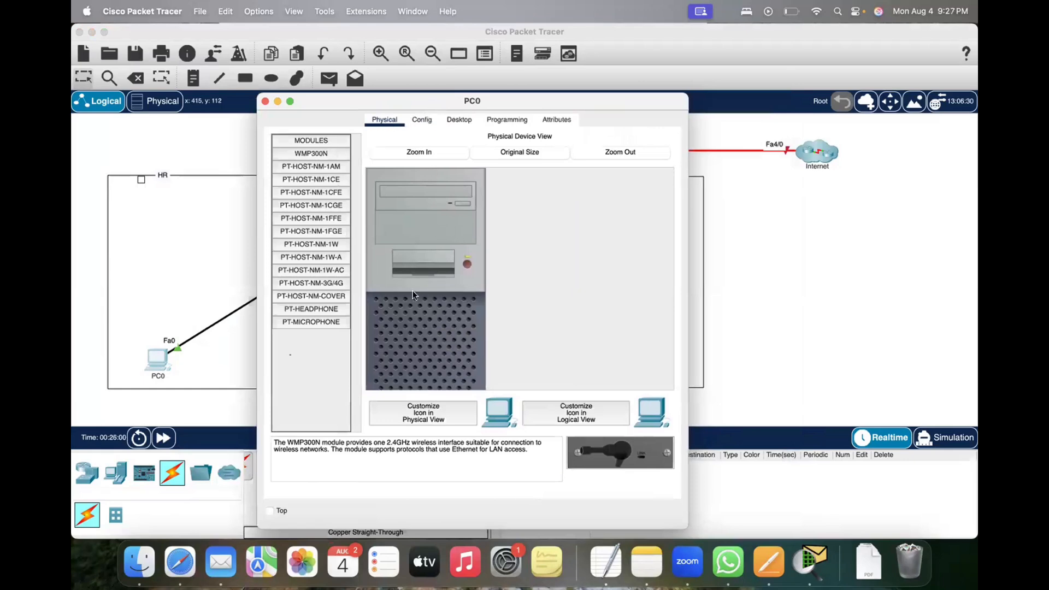
click(421, 122)
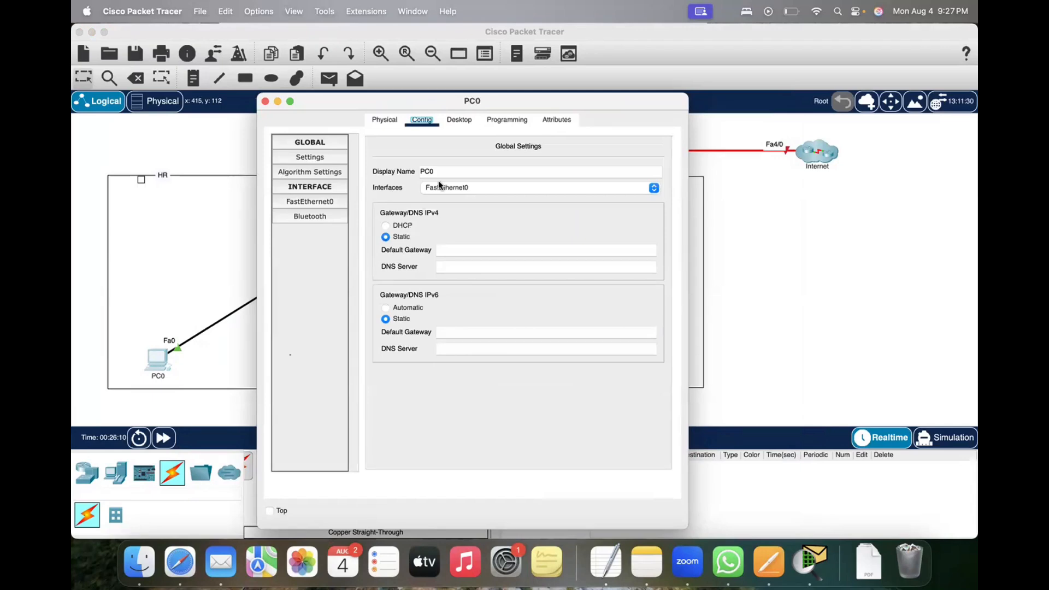
click(473, 190)
click(478, 188)
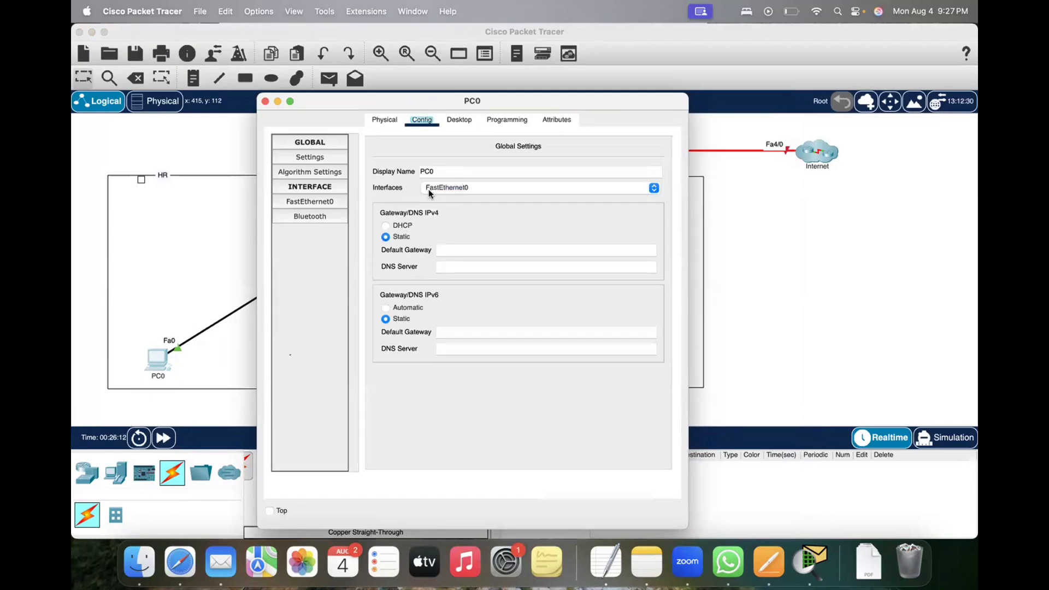
click(306, 202)
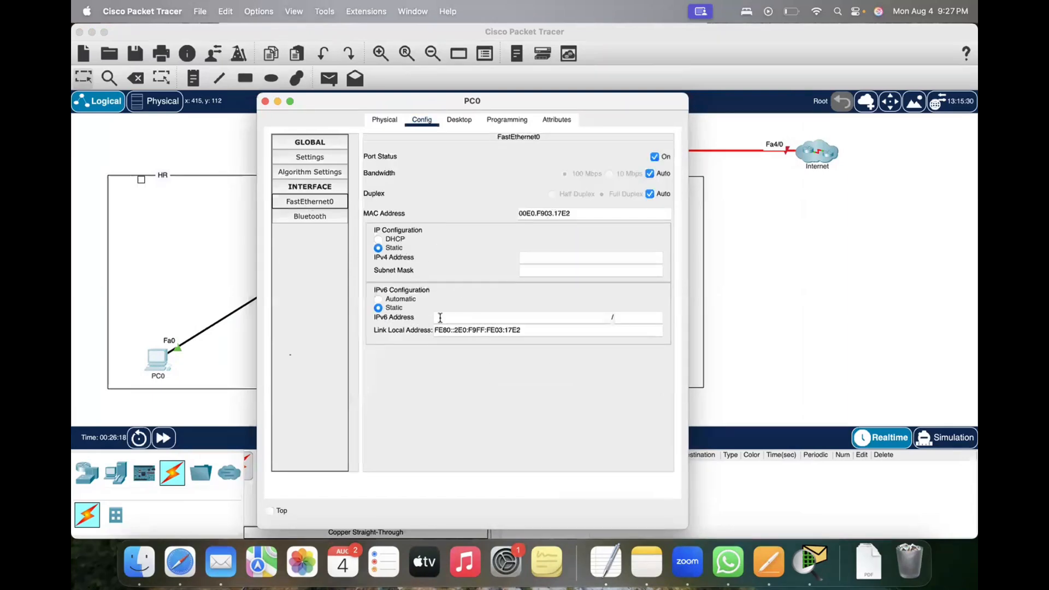
Step: Look over PC0's desktop applications, view its Command Prompt, and minimize the device window
click(459, 120)
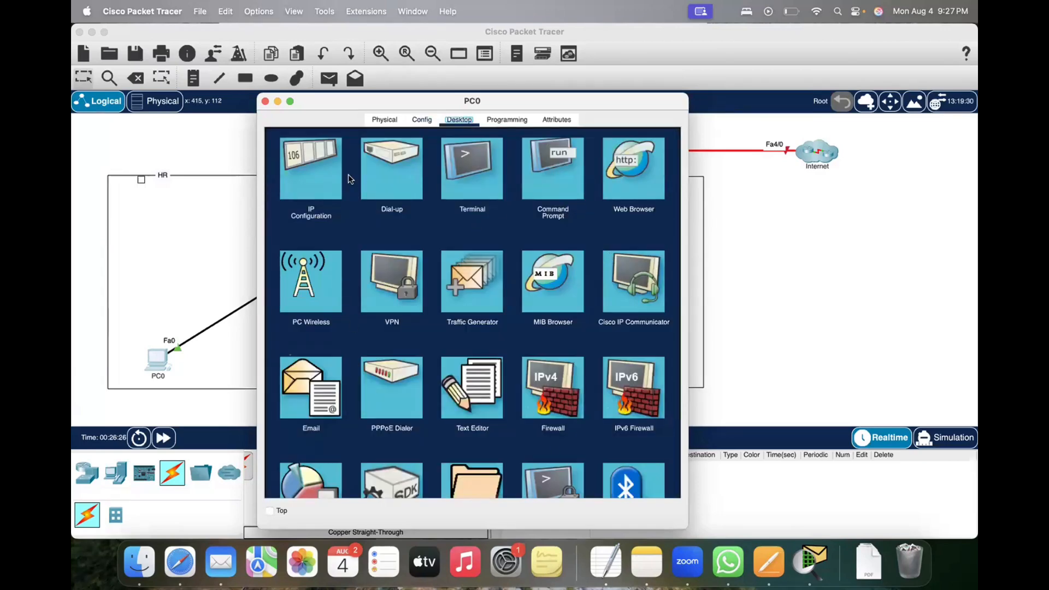
click(561, 166)
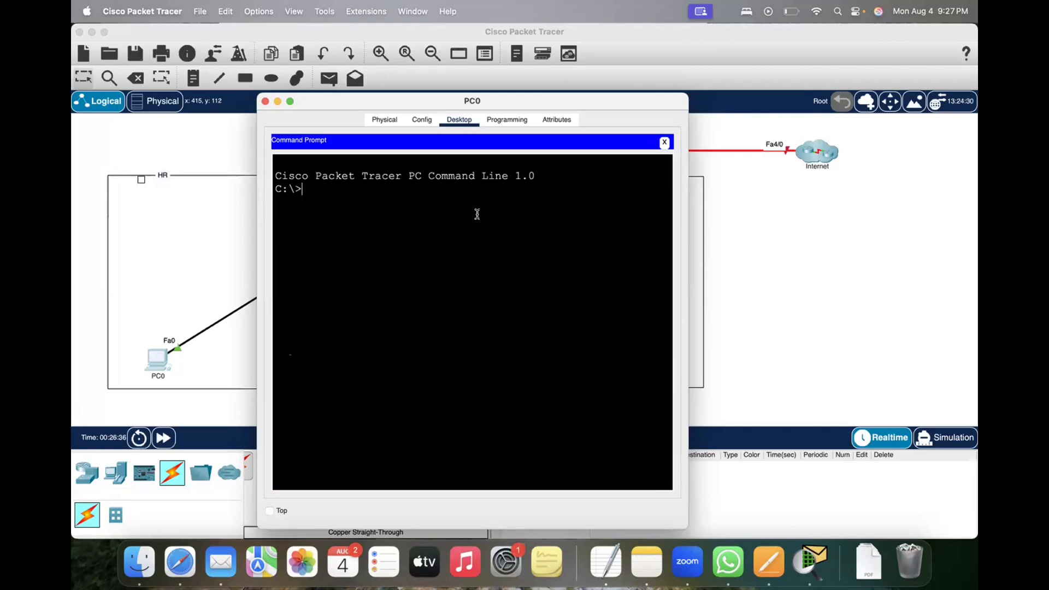
click(665, 143)
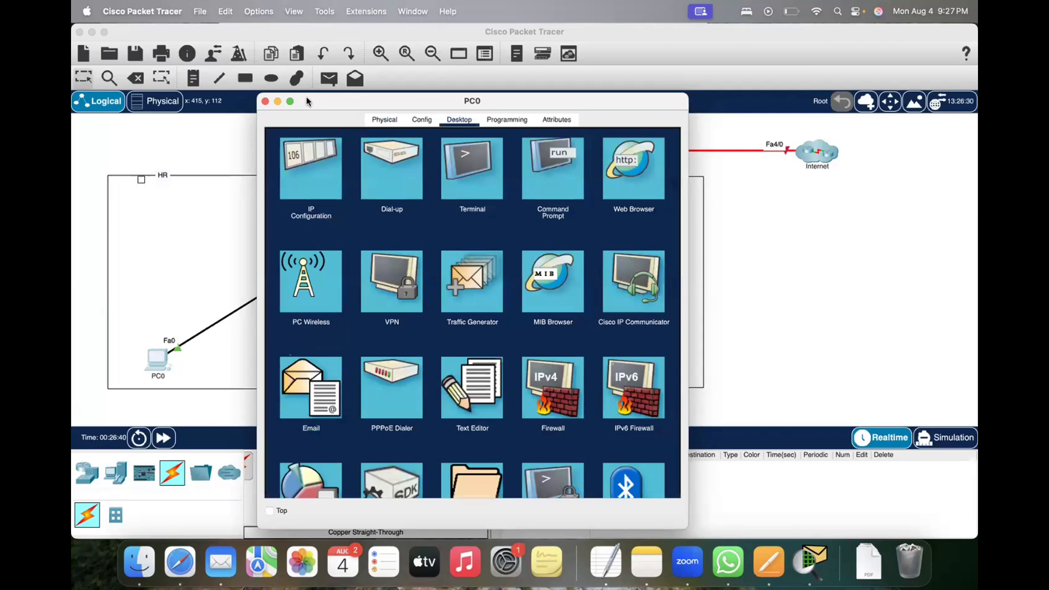
click(277, 101)
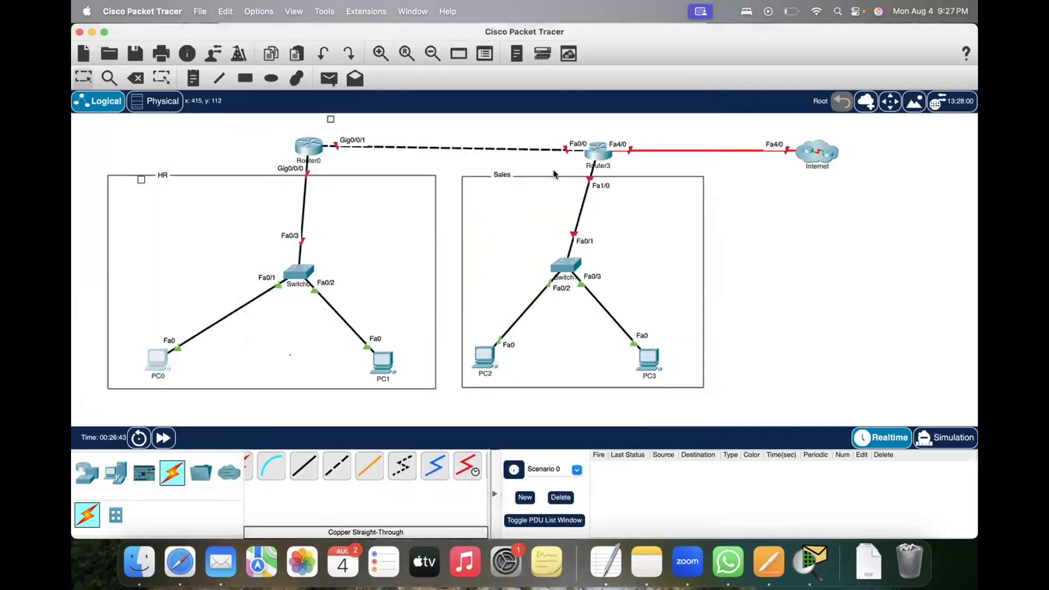
Step: Switch to Safari and replace the rj45 cable search with the PNETLab login page at 137.59.52.139
click(178, 564)
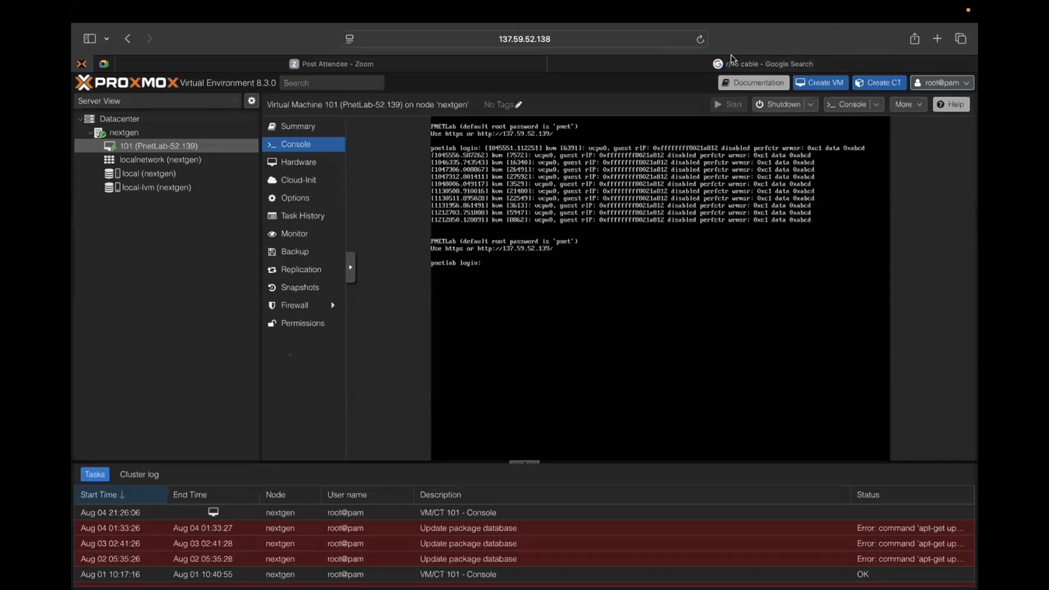
click(742, 64)
click(575, 46)
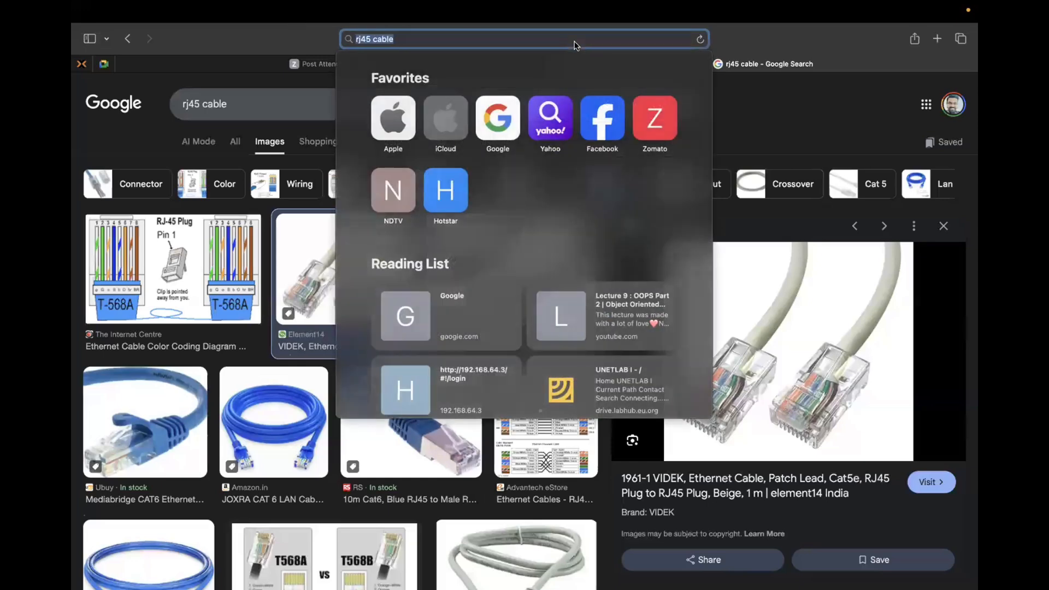
text(137)
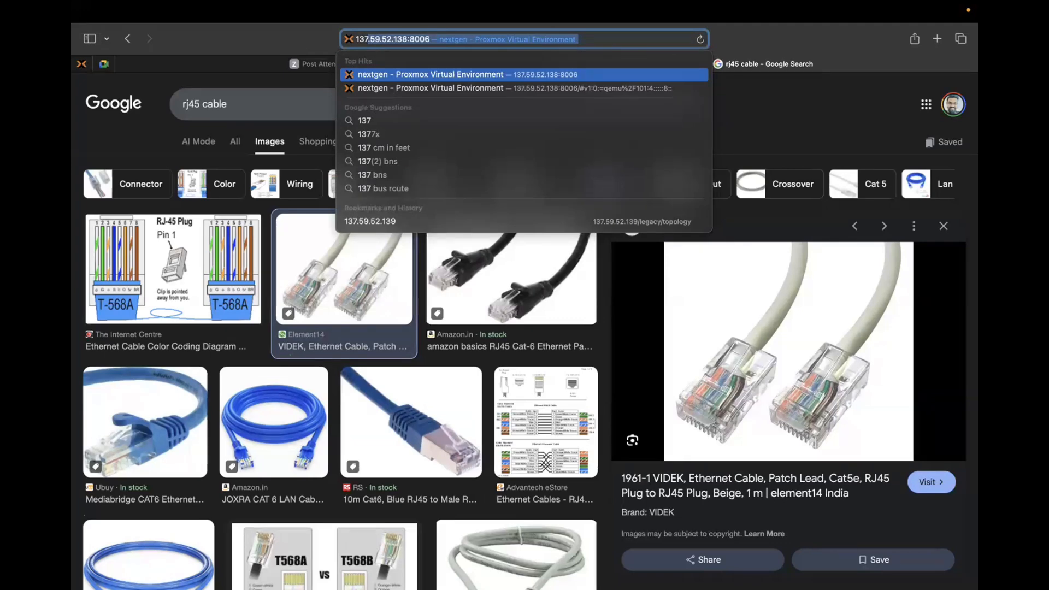
text(.59.52.138)
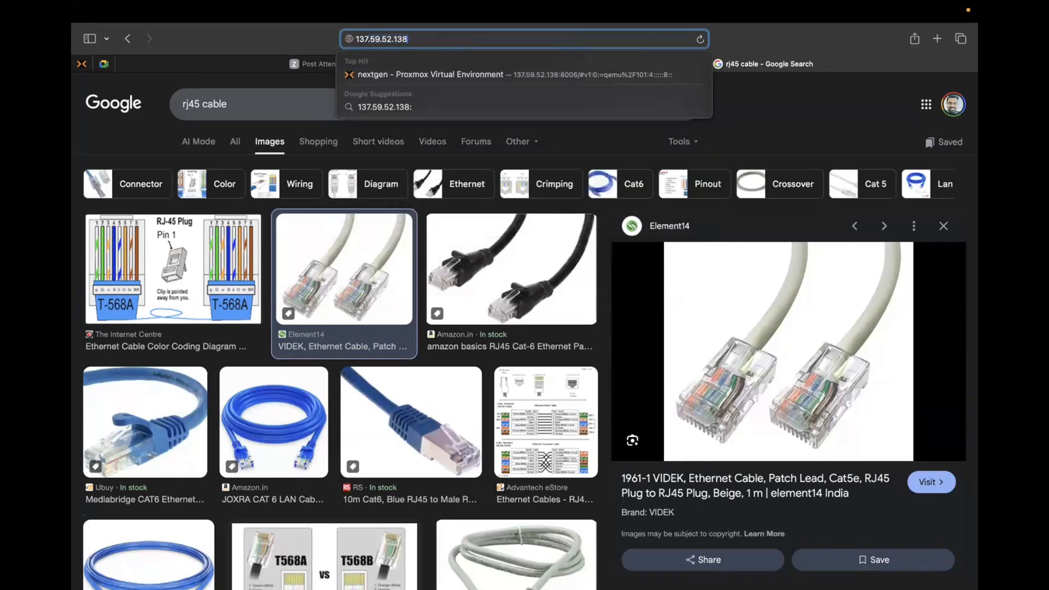
key(BackSpace)
key(BackSpace)
key(BackSpace)
key(BackSpace)
key(BackSpace)
key(BackSpace)
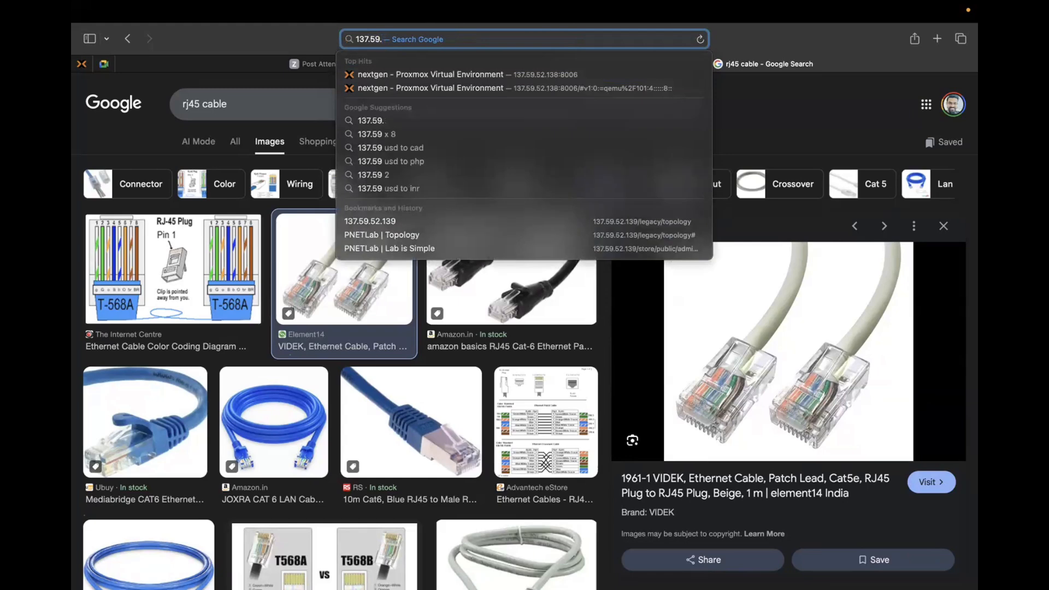
click(399, 234)
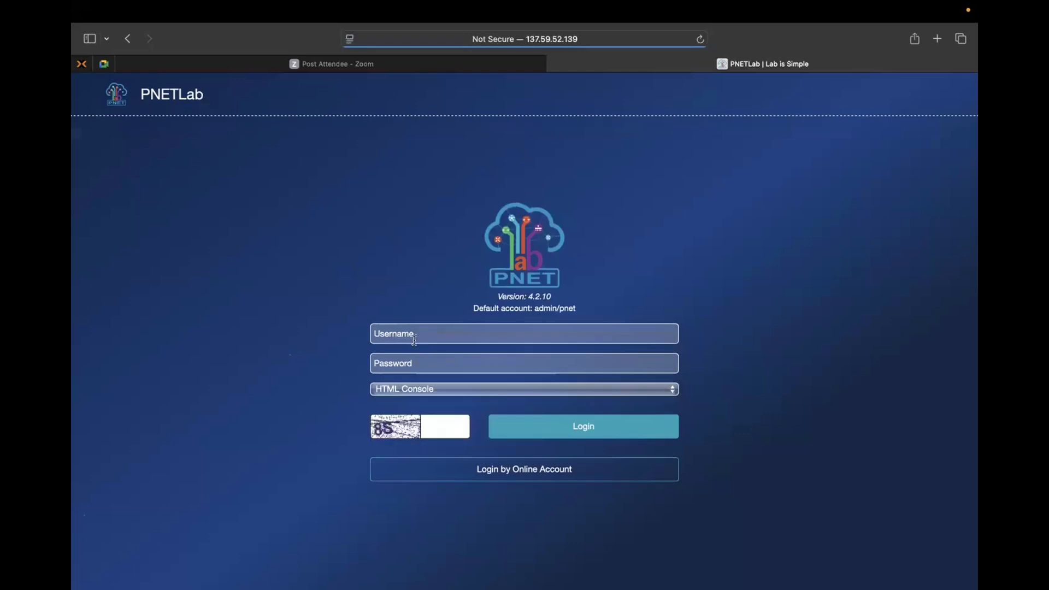
click(414, 341)
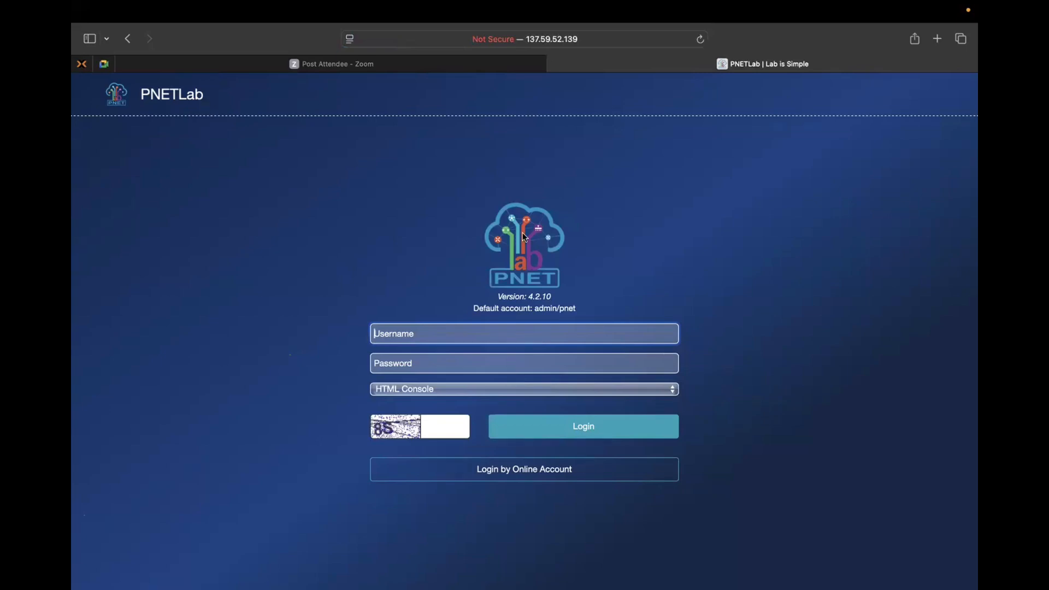
Step: Return to Packet Tracer and open PC0's FastEthernet0 configuration, placing its window clear of the HR network
key(ctrl+Up)
click(620, 297)
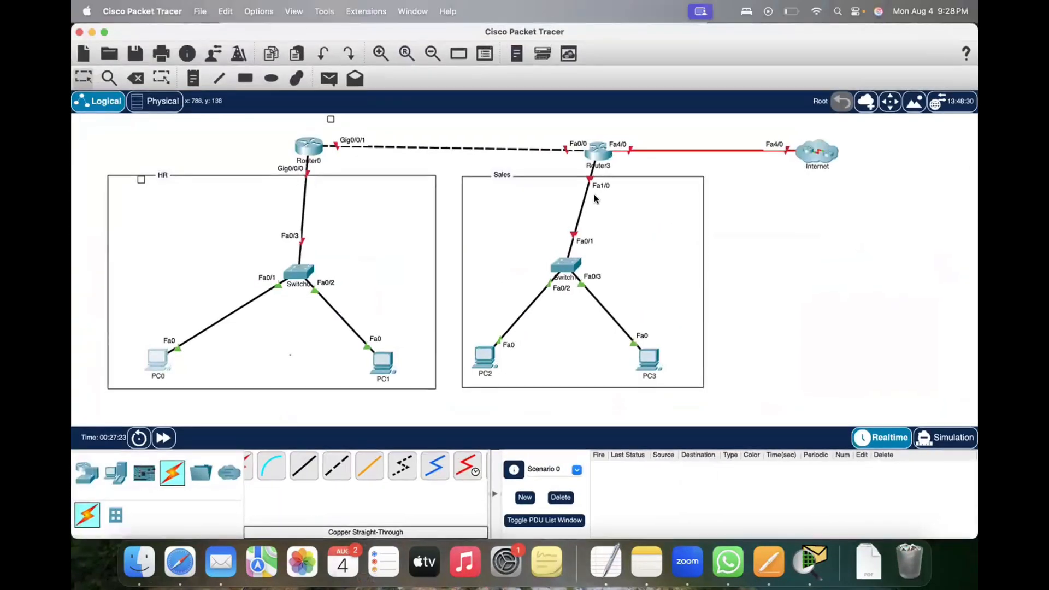
click(157, 360)
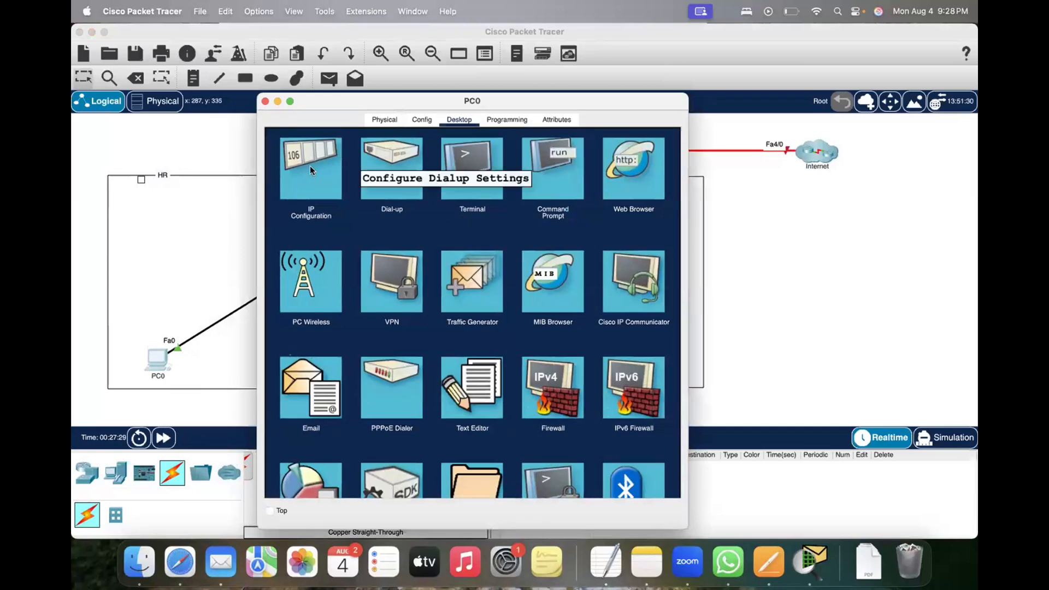
click(420, 119)
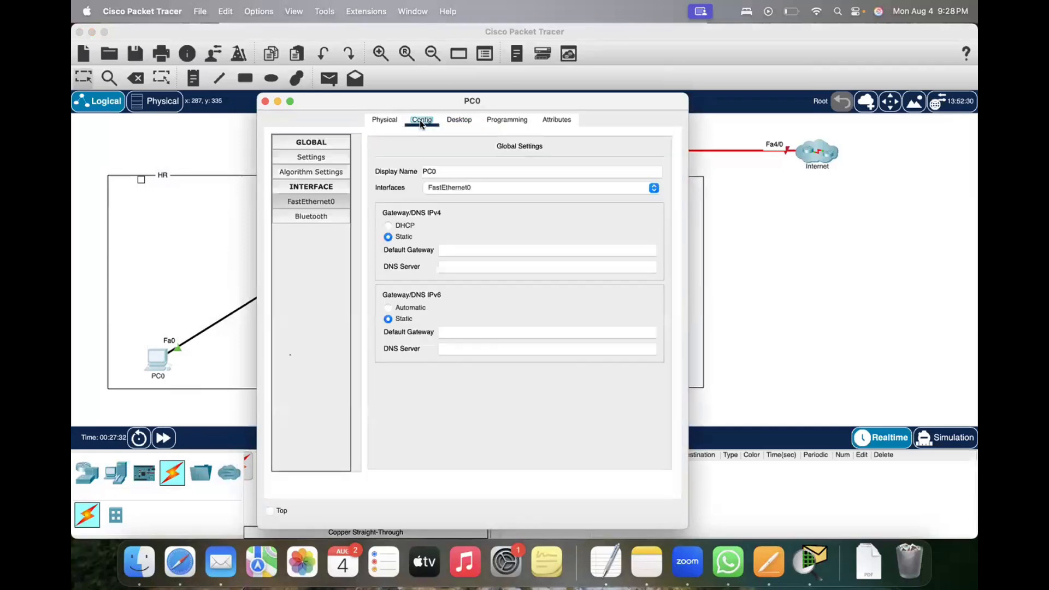
click(299, 201)
drag(394, 107, 523, 107)
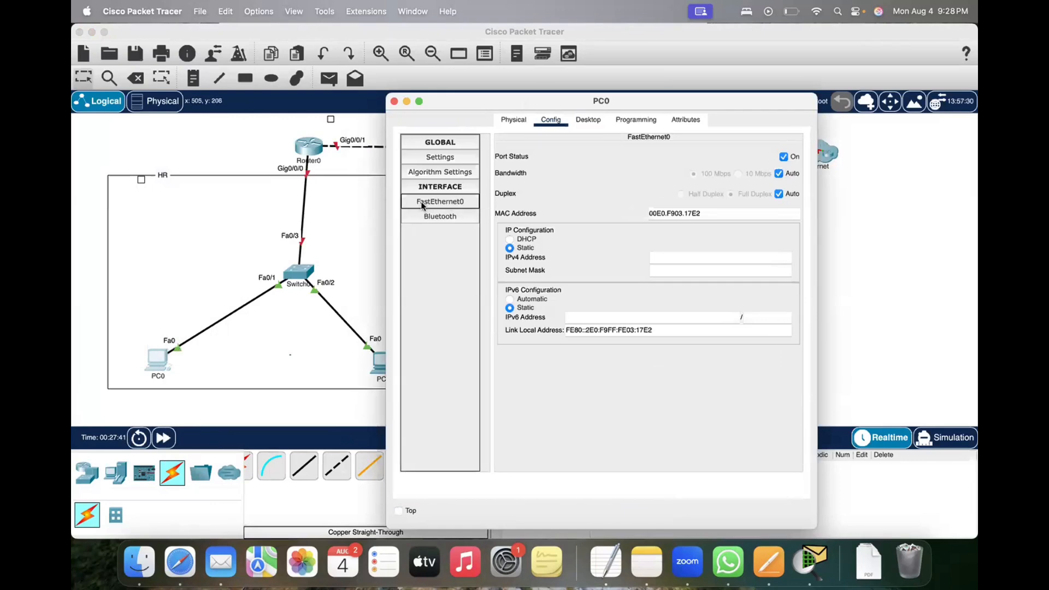
Step: Assign PC0's FastEthernet0 the static IPv4 address 10.1.1.1 with the default subnet mask, and close its window
click(677, 258)
text(1)
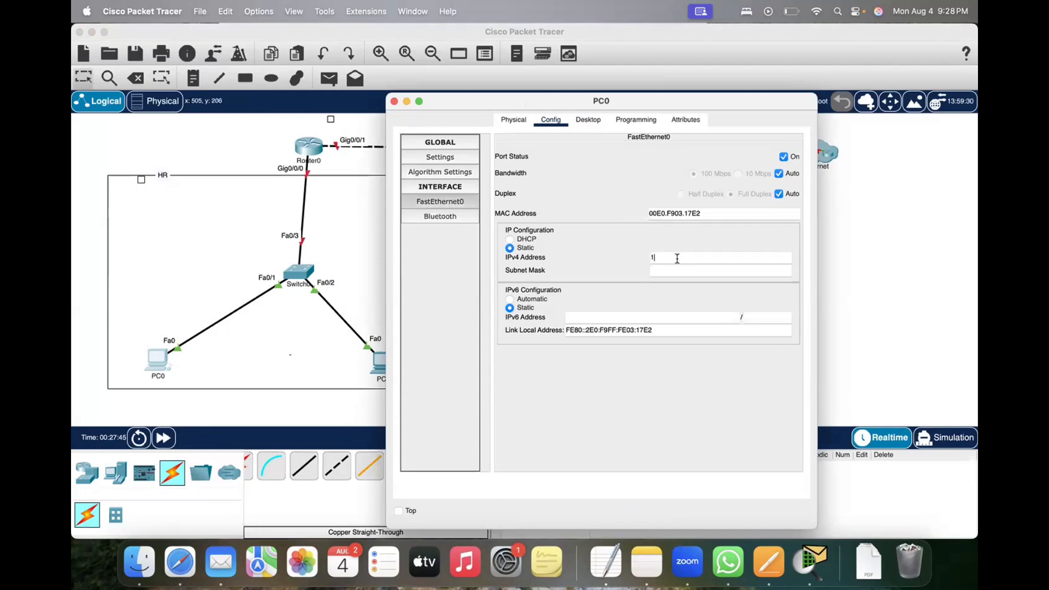
text(92.168)
key(BackSpace)
key(BackSpace)
key(BackSpace)
key(BackSpace)
key(BackSpace)
key(BackSpace)
key(BackSpace)
text(10.1.1.1)
key(BackSpace)
key(BackSpace)
key(BackSpace)
text(1.1)
key(Tab)
click(601, 263)
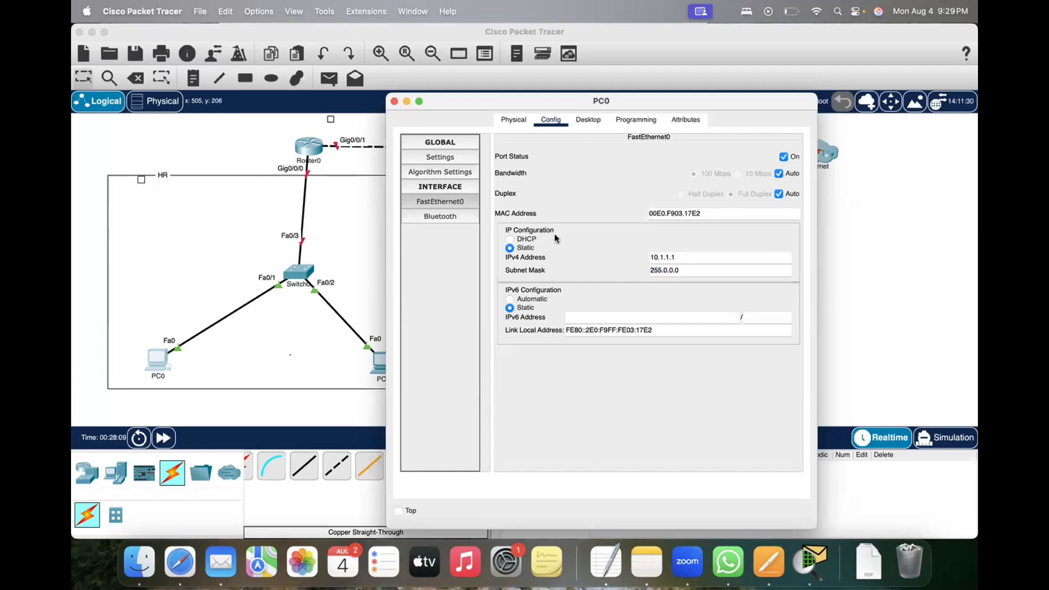
click(393, 101)
Step: Assign PC1's FastEthernet0 the static IPv4 address 10.1.1.2 with subnet mask 255.0.0.0, and close its window
click(384, 367)
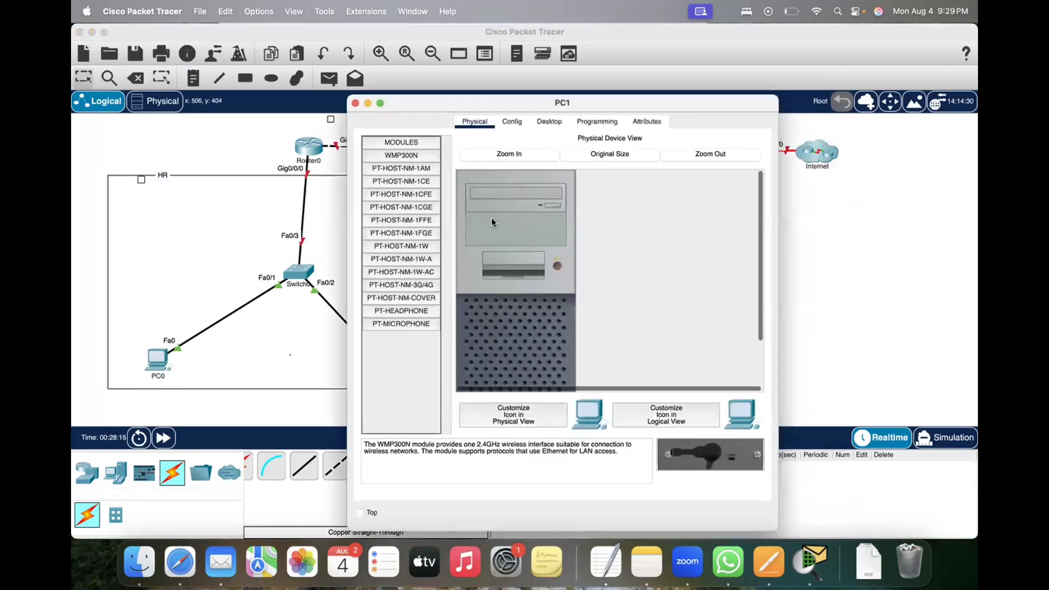
click(514, 123)
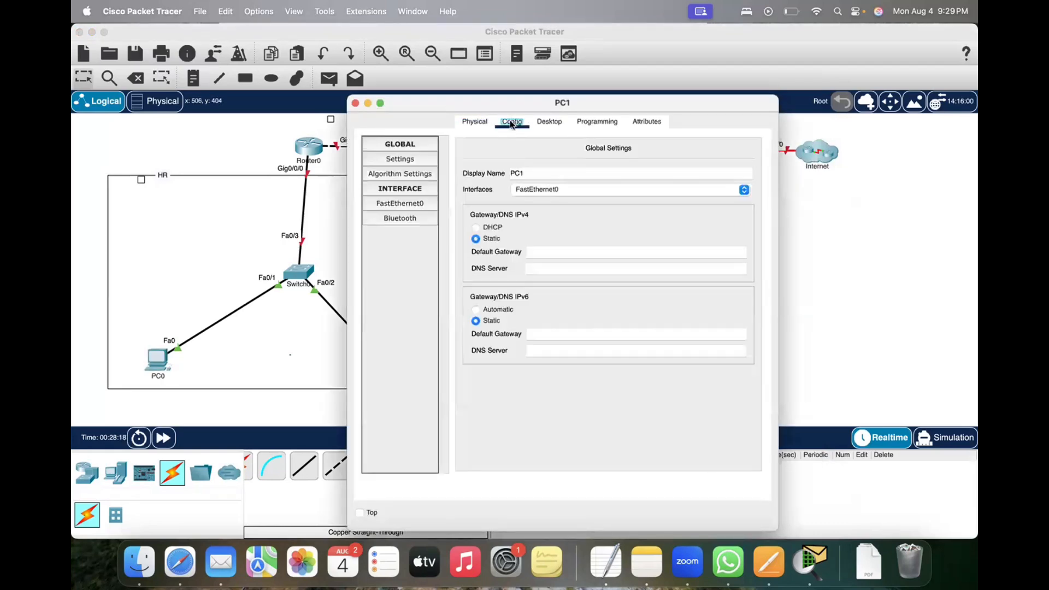
click(393, 205)
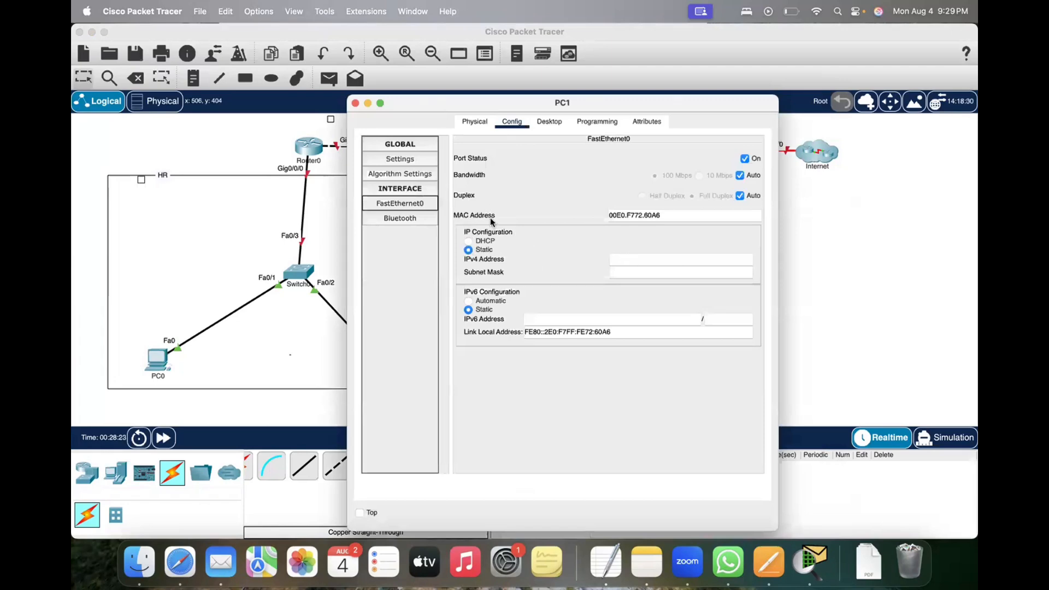
key(Tab)
key(Tab)
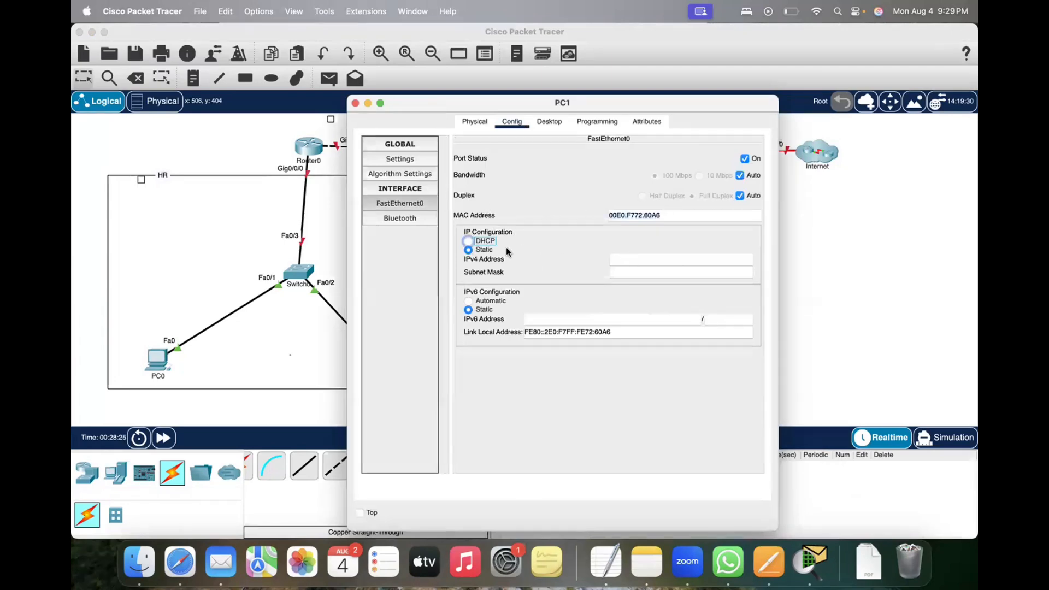
click(484, 251)
click(628, 260)
text(10)
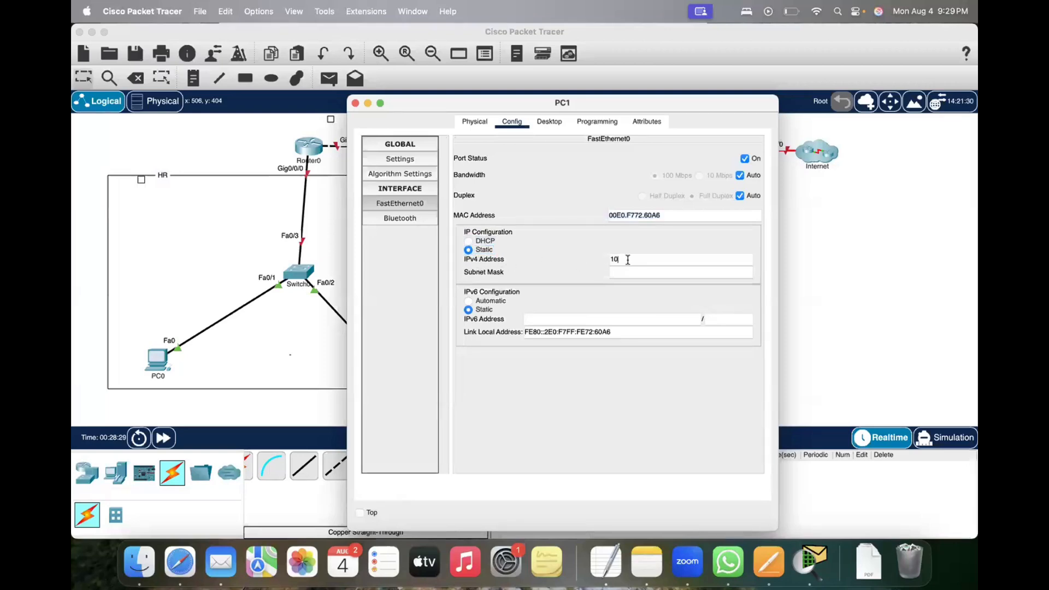
text(.1.1.2)
click(553, 272)
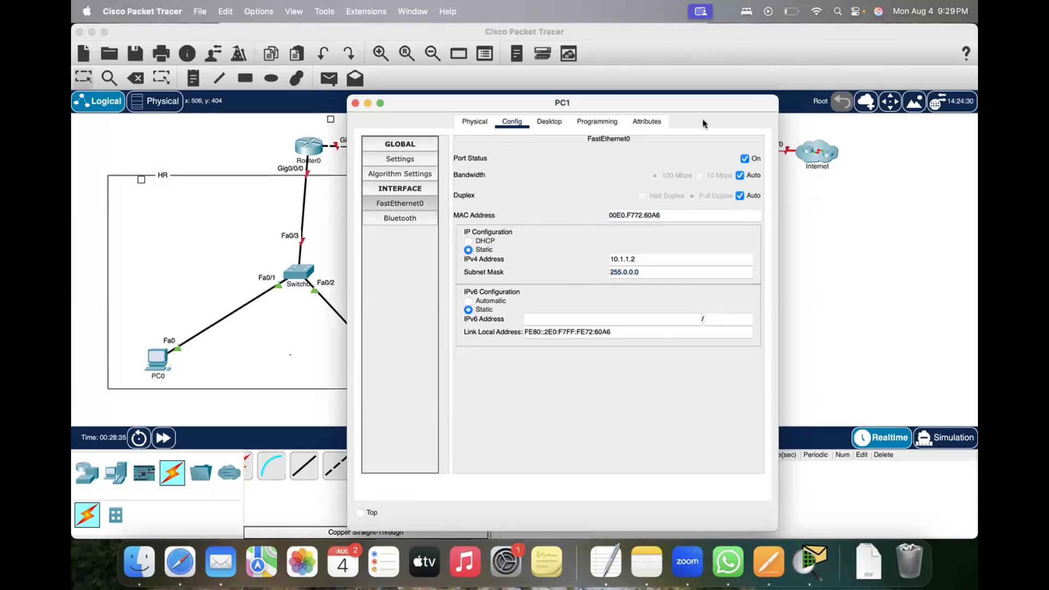
click(355, 103)
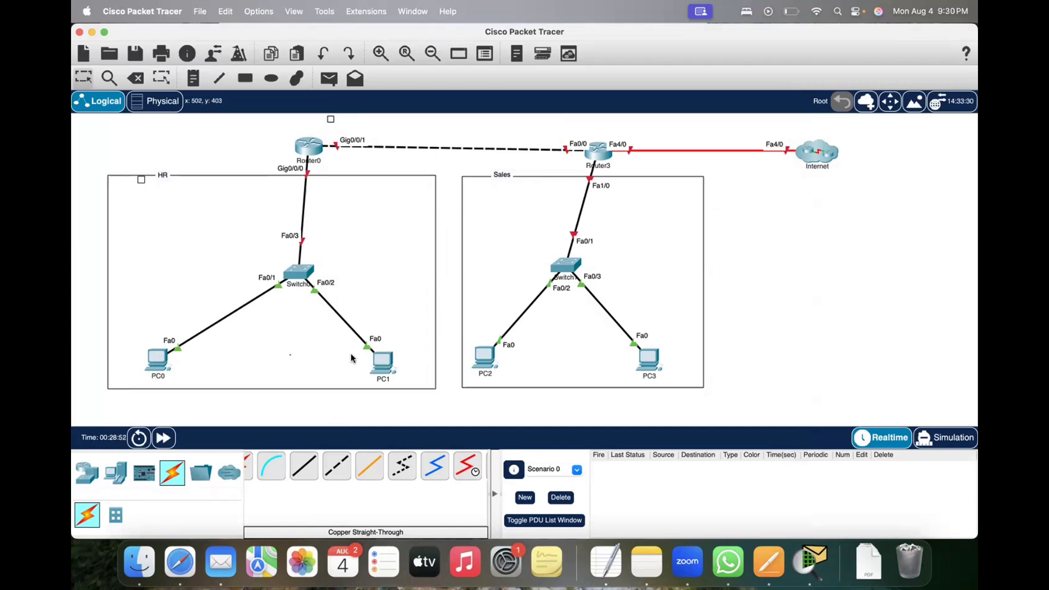
Step: Enter ping 10.1.1.2 at PC0's Command Prompt and move its window clear of the HR network
click(157, 359)
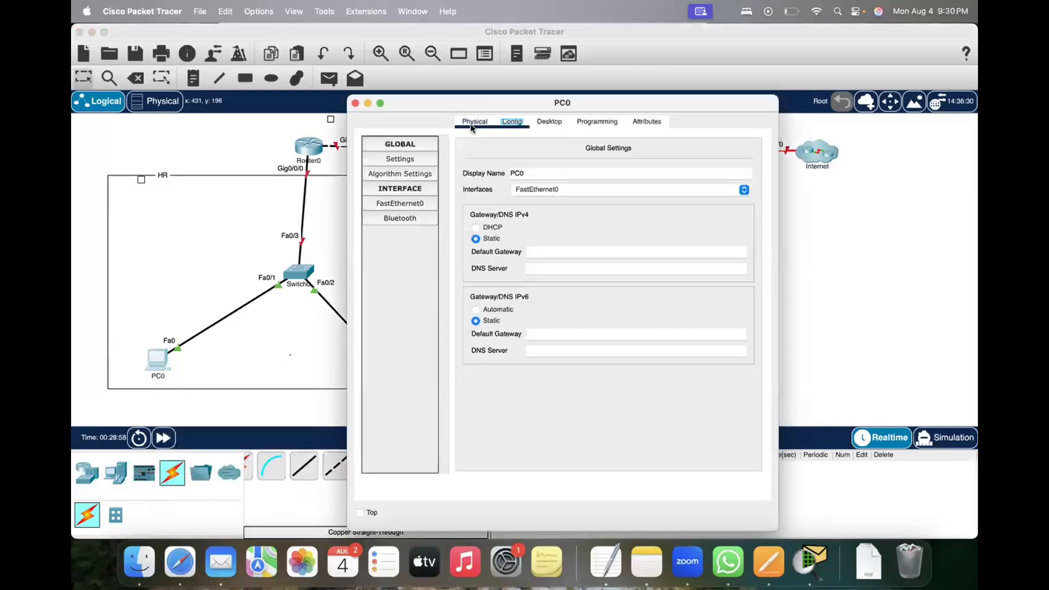
click(549, 122)
click(629, 166)
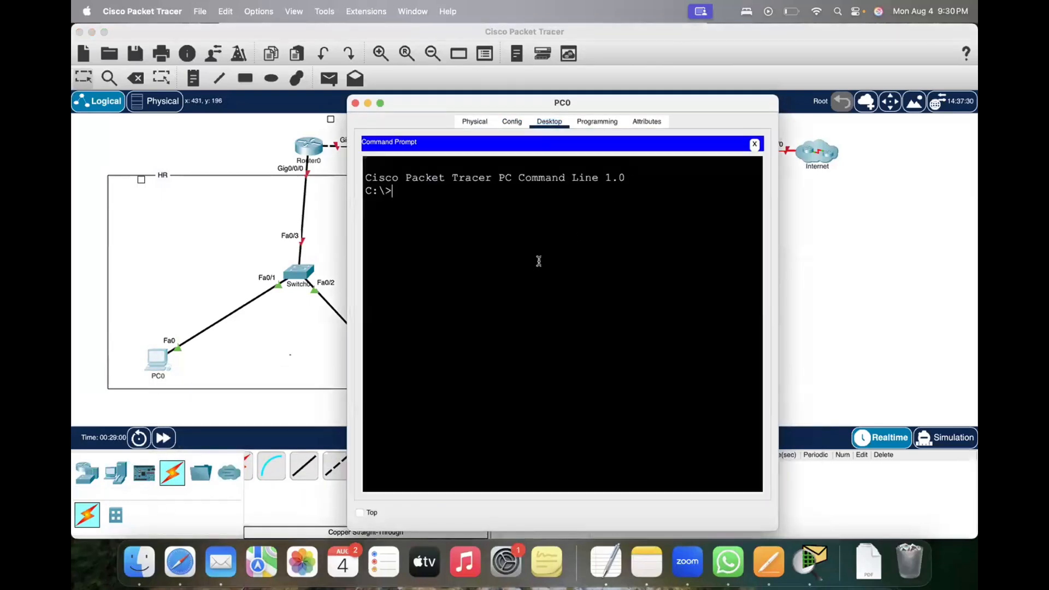
text(ping 10.1.1.2)
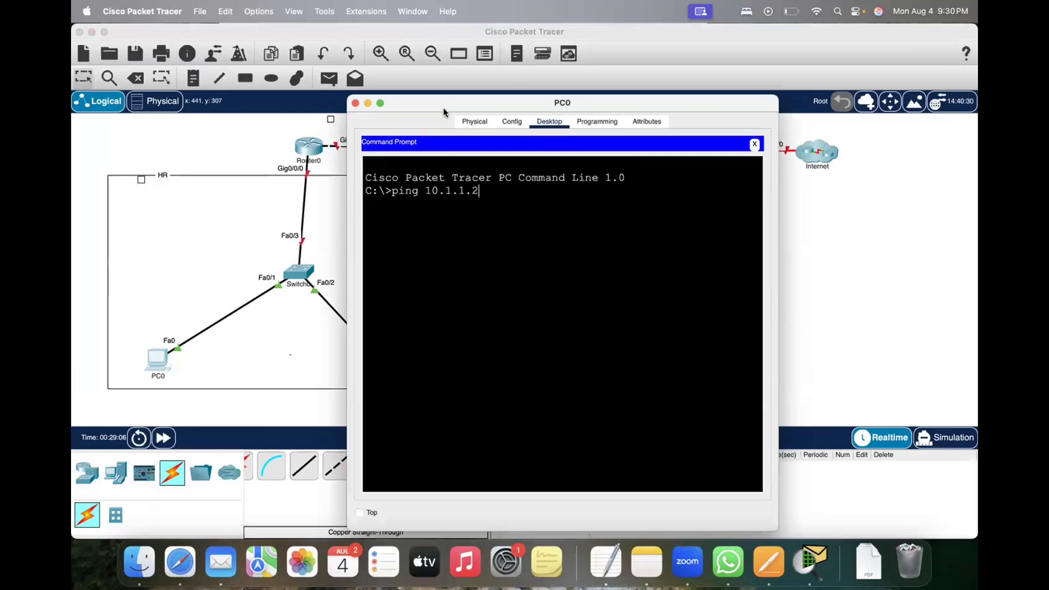
drag(444, 107, 659, 161)
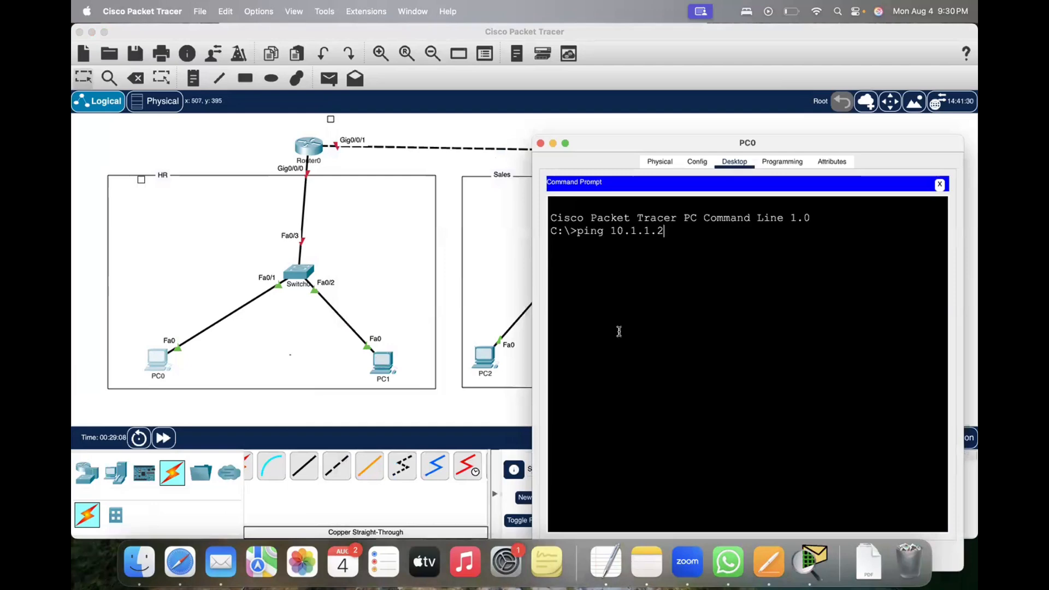
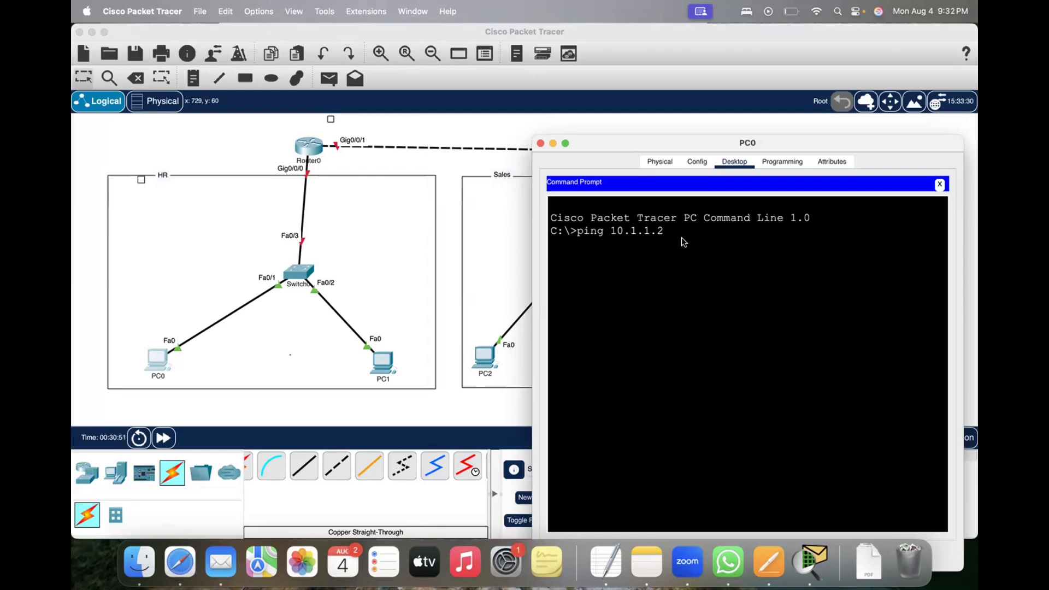
Step: Run the entered ping to 10.1.1.2 from PC0 and examine the reply lines
key(Return)
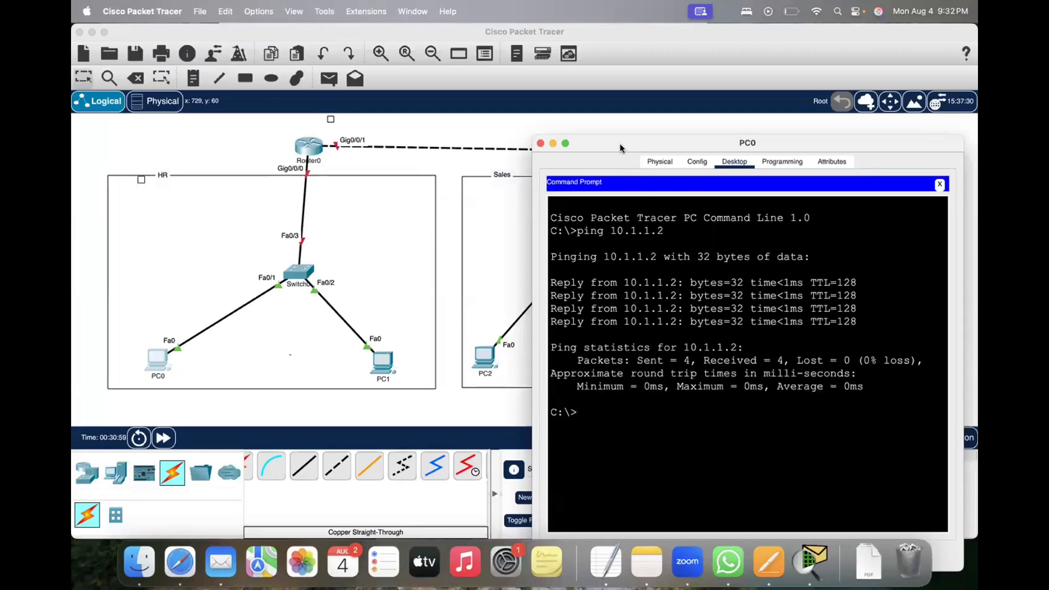
drag(620, 143, 556, 143)
drag(501, 283, 741, 293)
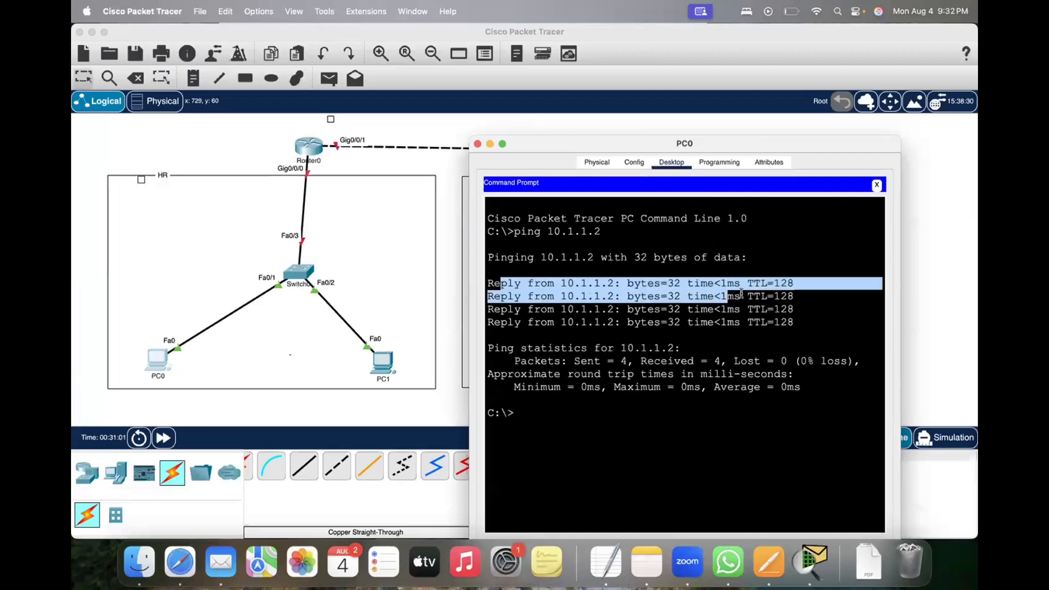
drag(590, 275, 795, 298)
click(715, 319)
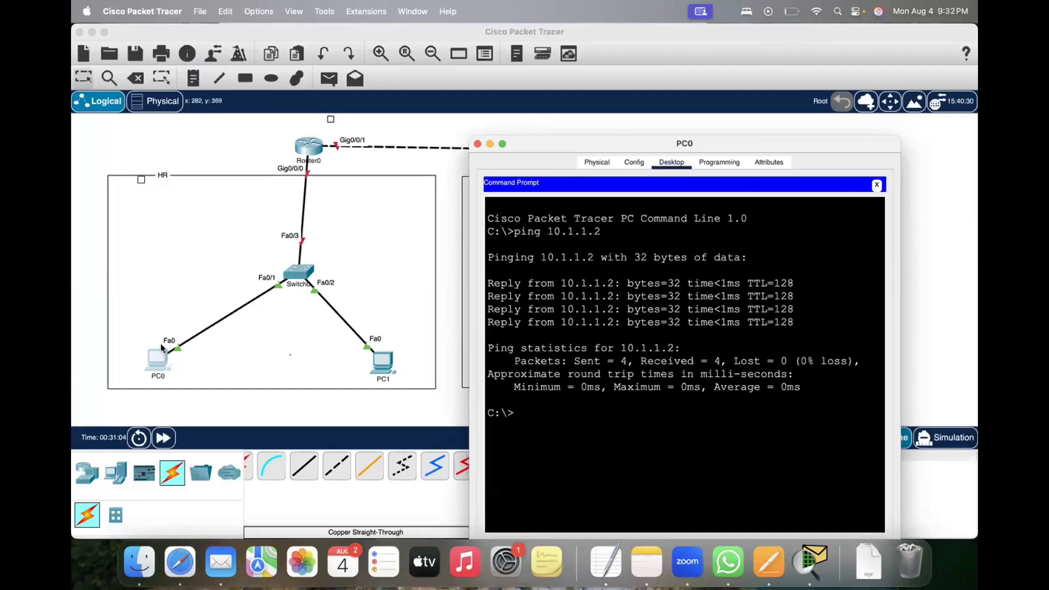
Step: Place the text labels 10.1.1.1 below PC0 and 10.1.1.2 below PC1 in the workspace
click(194, 79)
click(137, 402)
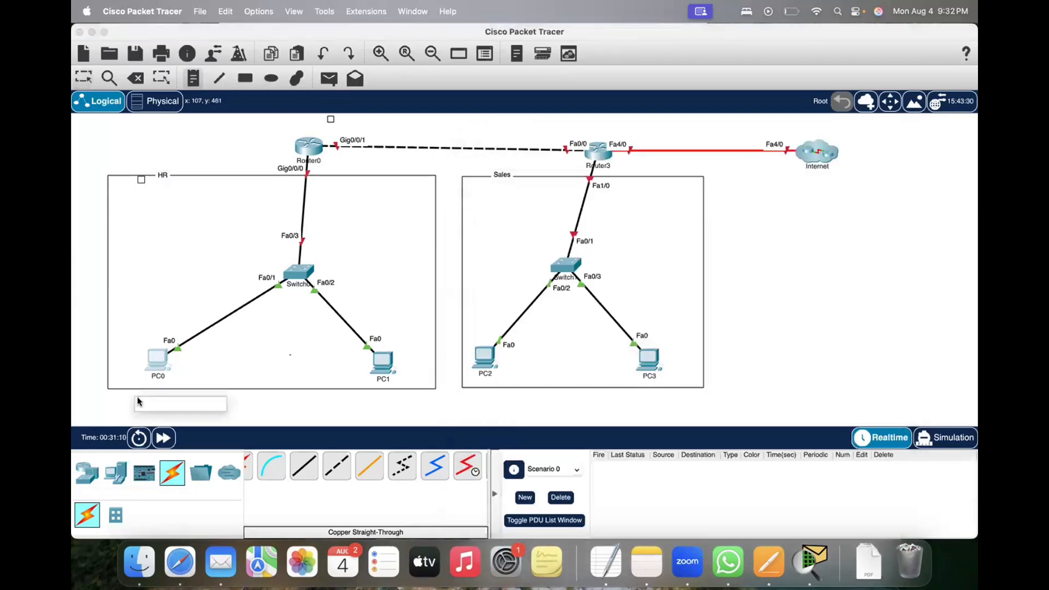
text(10.1.1.`1)
click(365, 401)
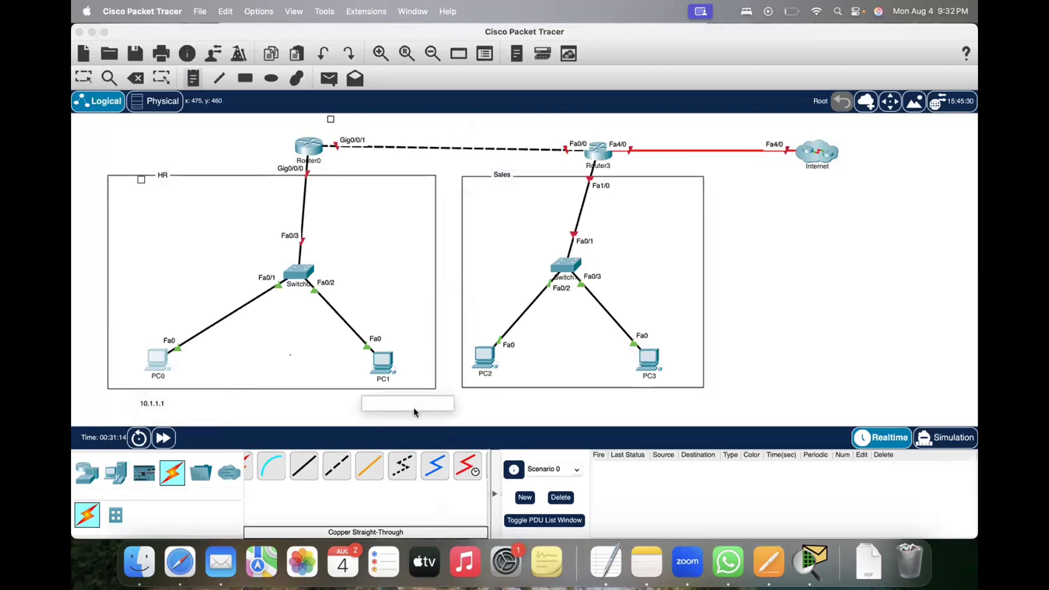
text(10.1.1.2)
key(Escape)
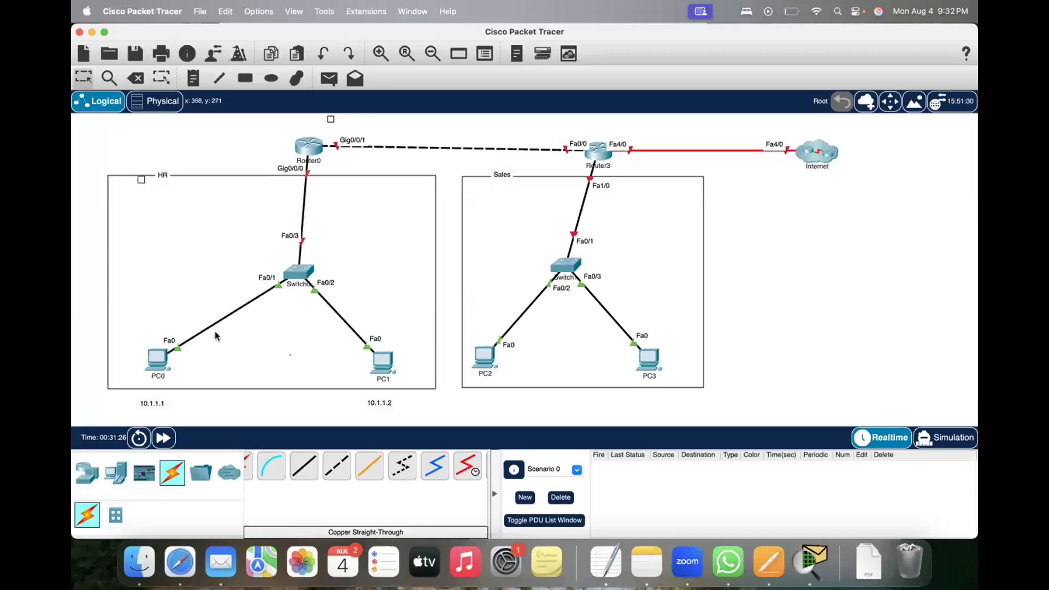
Step: Reopen PC0's Command Prompt and repeat the ping to 10.1.1.2
click(158, 361)
key(Up)
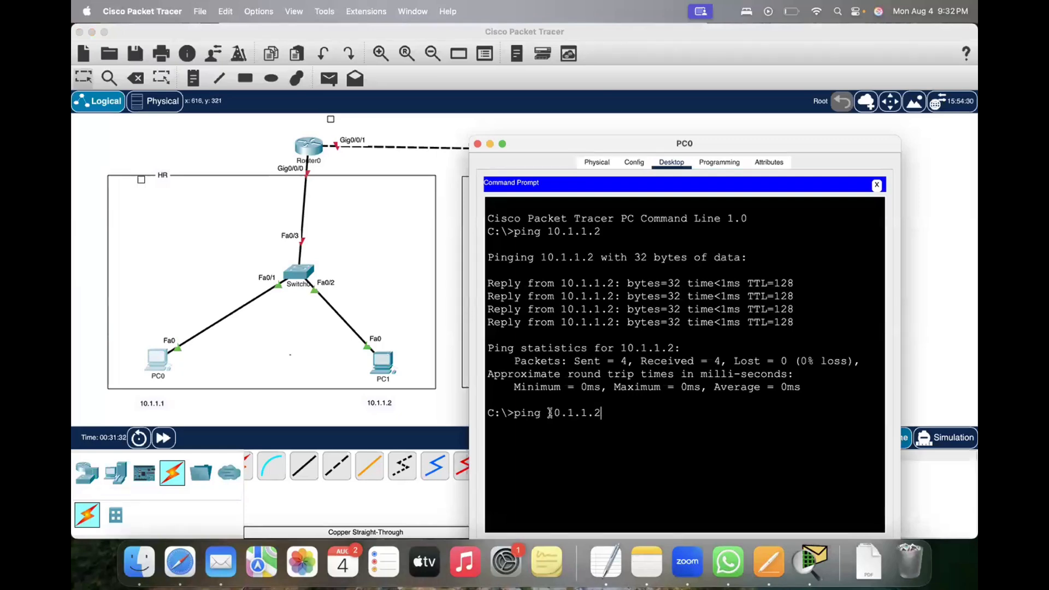
key(Return)
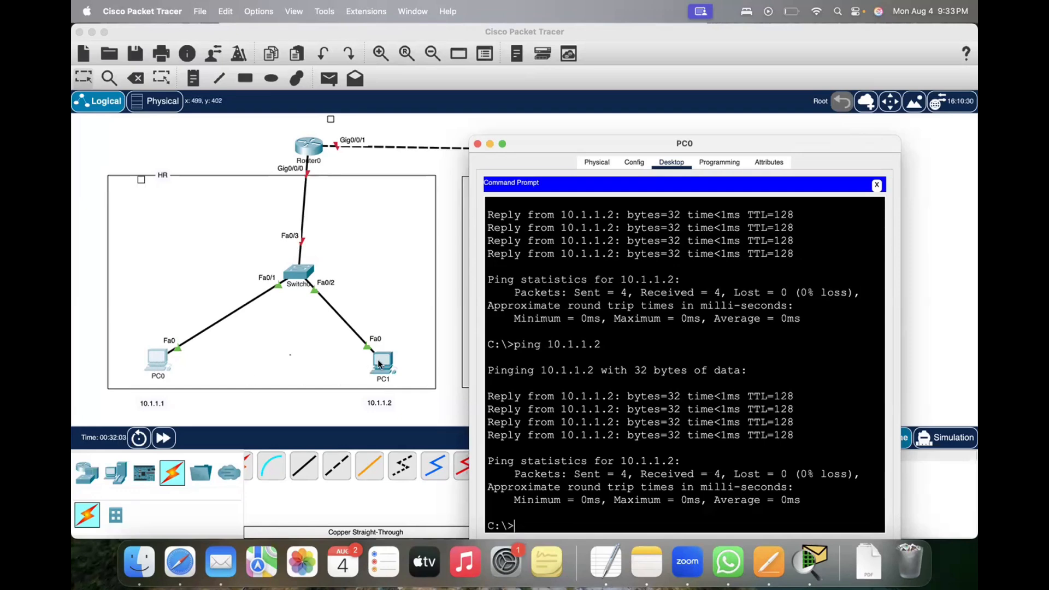
Step: Try to ping the other HR computer by its name, PC1, from PC0's Command Prompt
text(p)
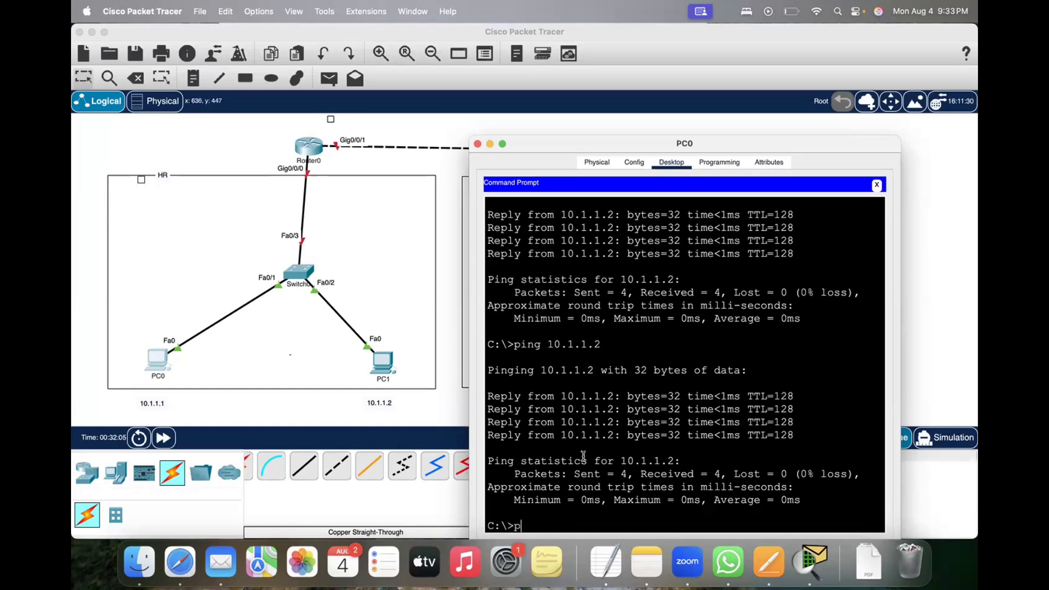
text(ing PC)
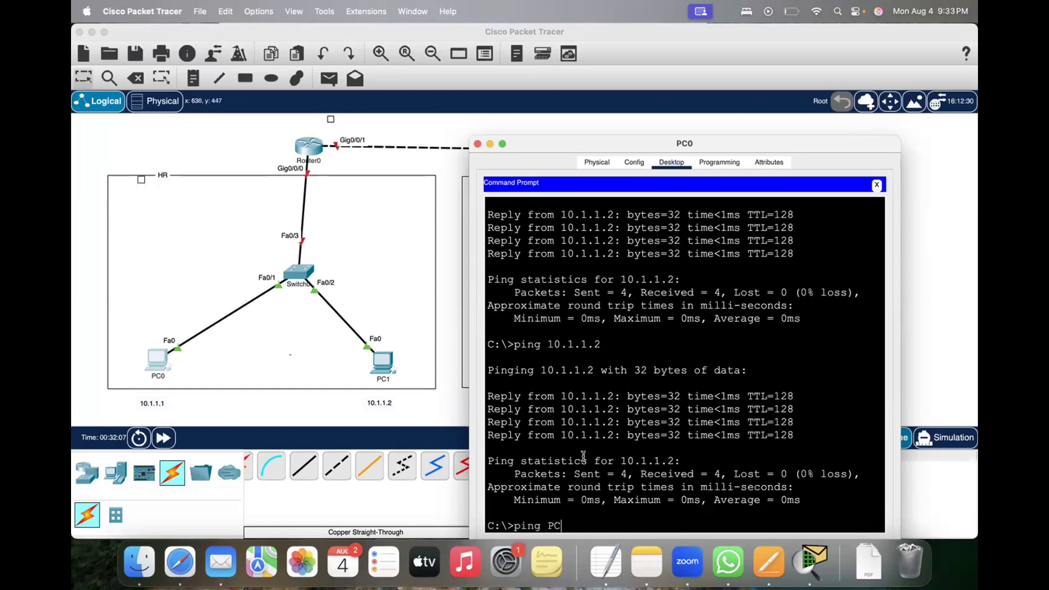
text(1)
key(Return)
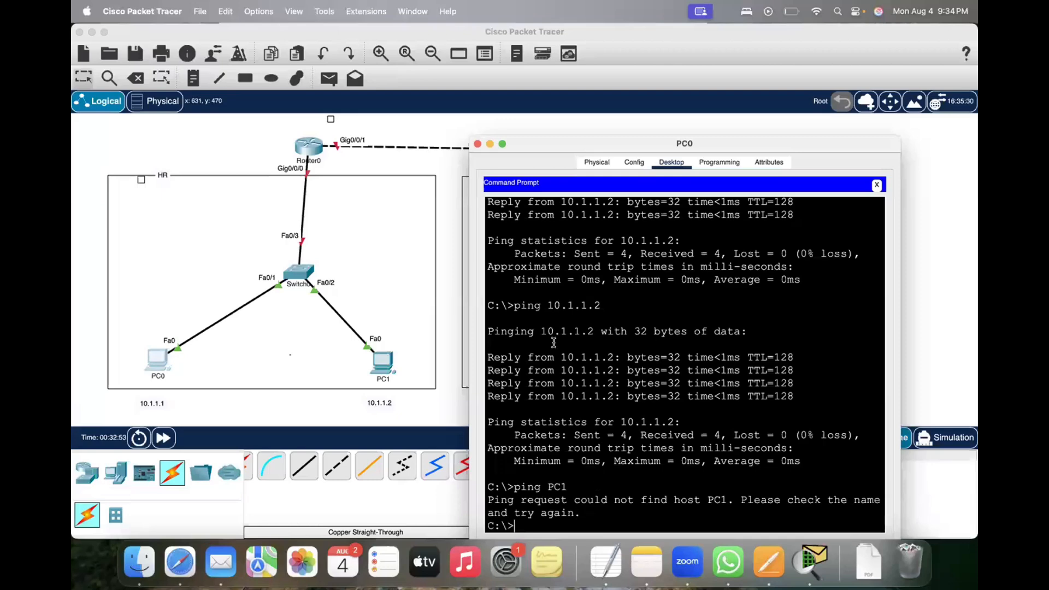
Step: Examine the earlier ping output, run ping 10.1.1.2 once more from PC0, and close its window
drag(541, 331, 747, 332)
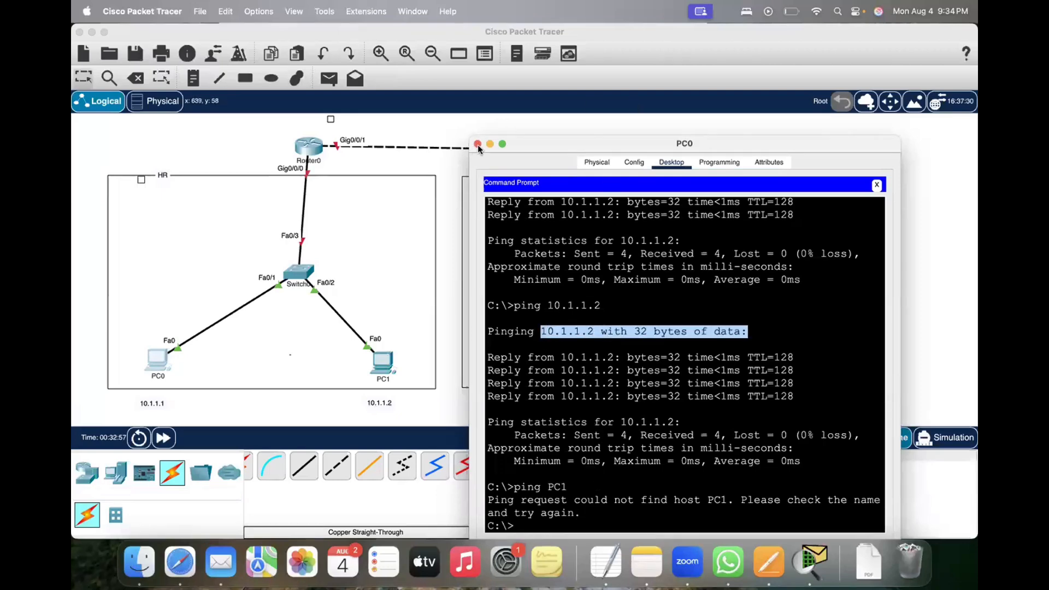
click(636, 66)
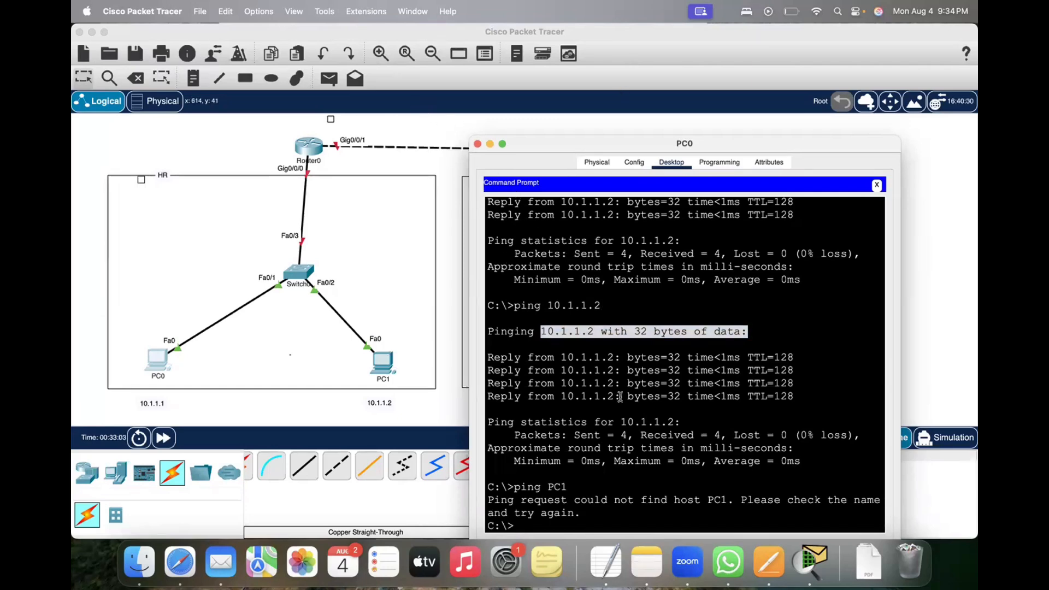
click(628, 426)
key(Up)
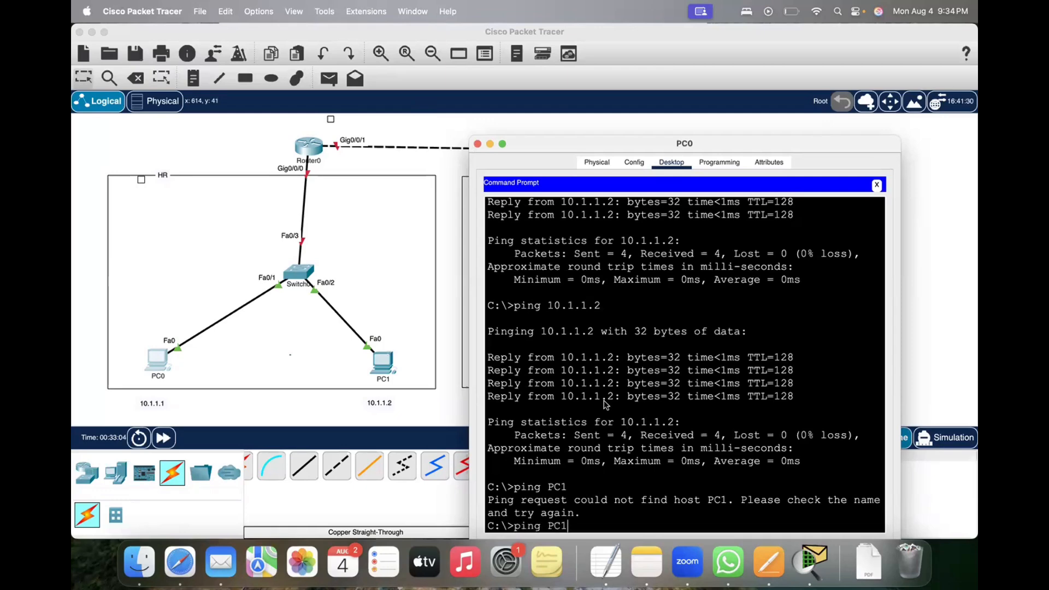
key(Up)
key(Return)
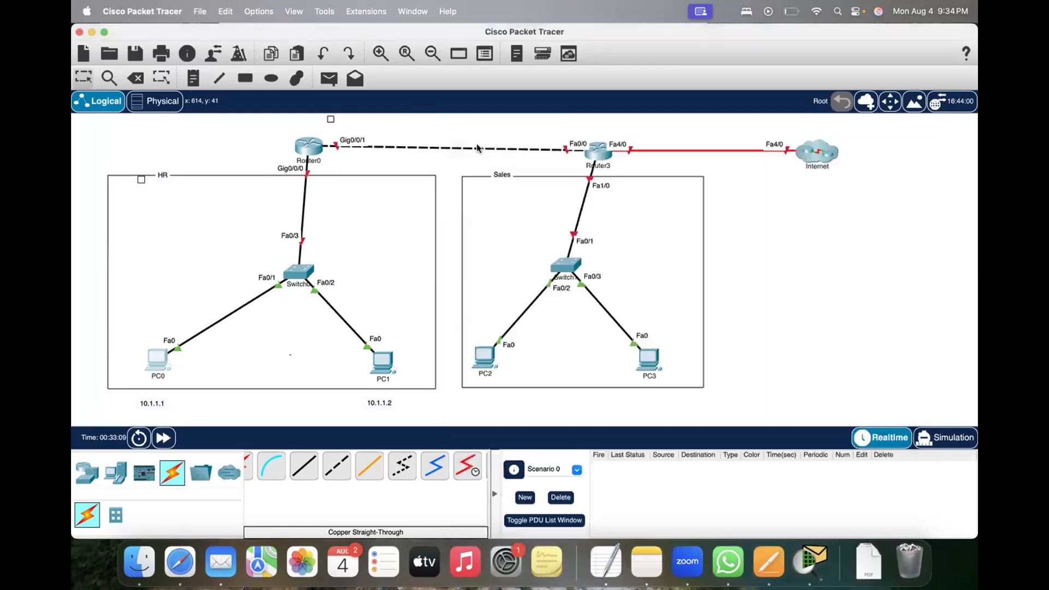
click(477, 144)
Step: Assign Router0's GigabitEthernet0/0/0 the IPv4 address 10.1.1.10 with subnet mask 255.0.0.0, turn the port on, and close the window
click(309, 147)
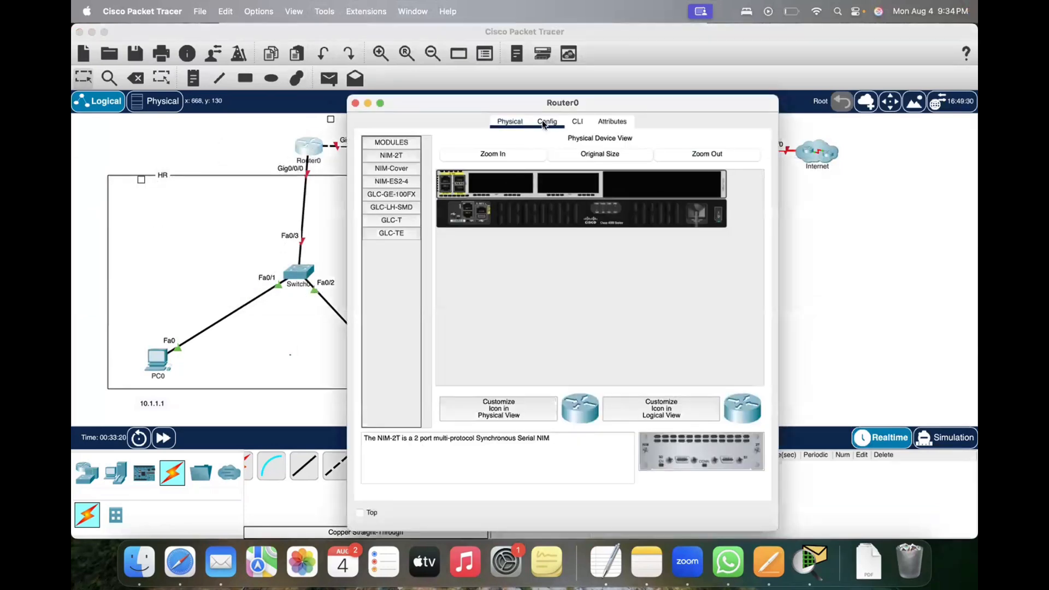
click(543, 123)
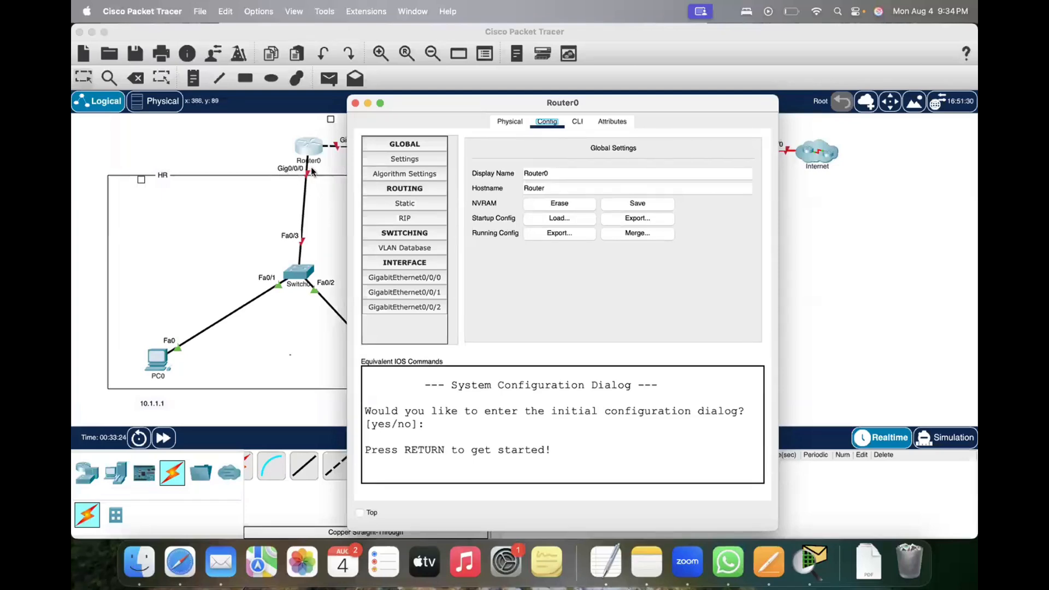
click(400, 276)
click(635, 241)
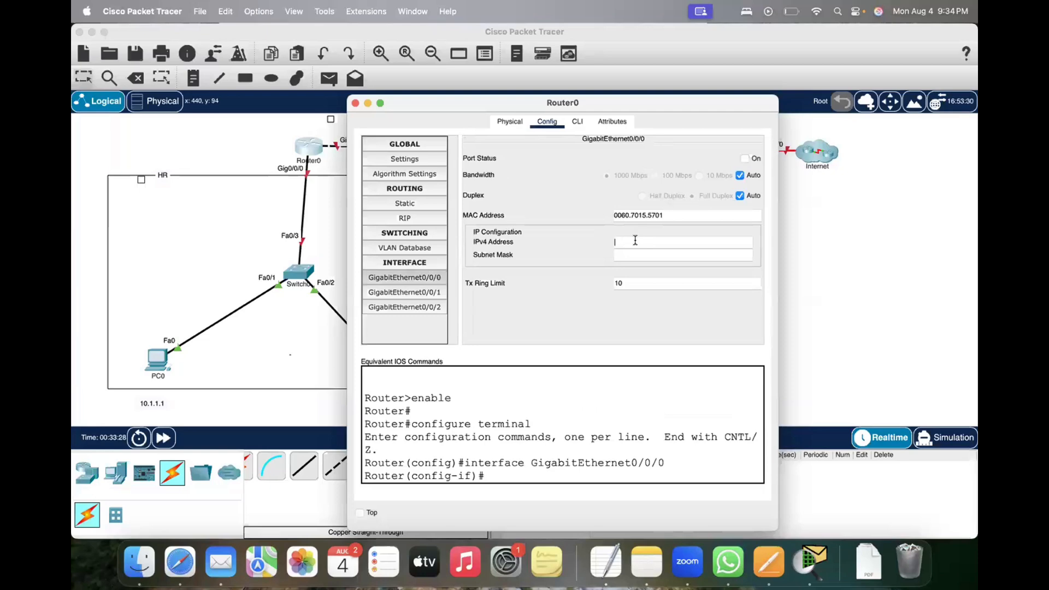
text(10.1.1.10)
key(Tab)
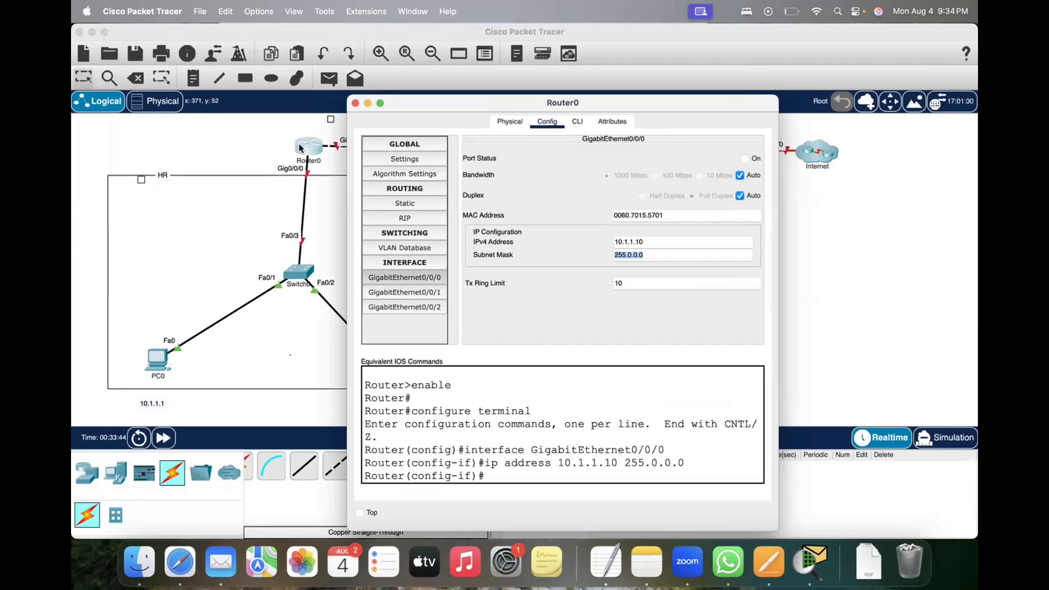
click(746, 159)
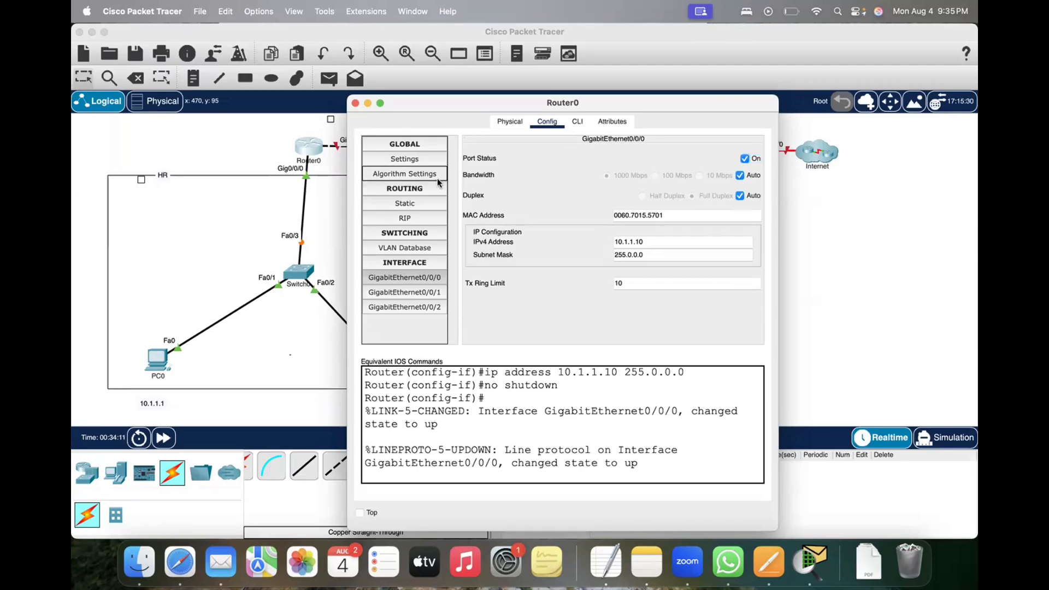
click(355, 104)
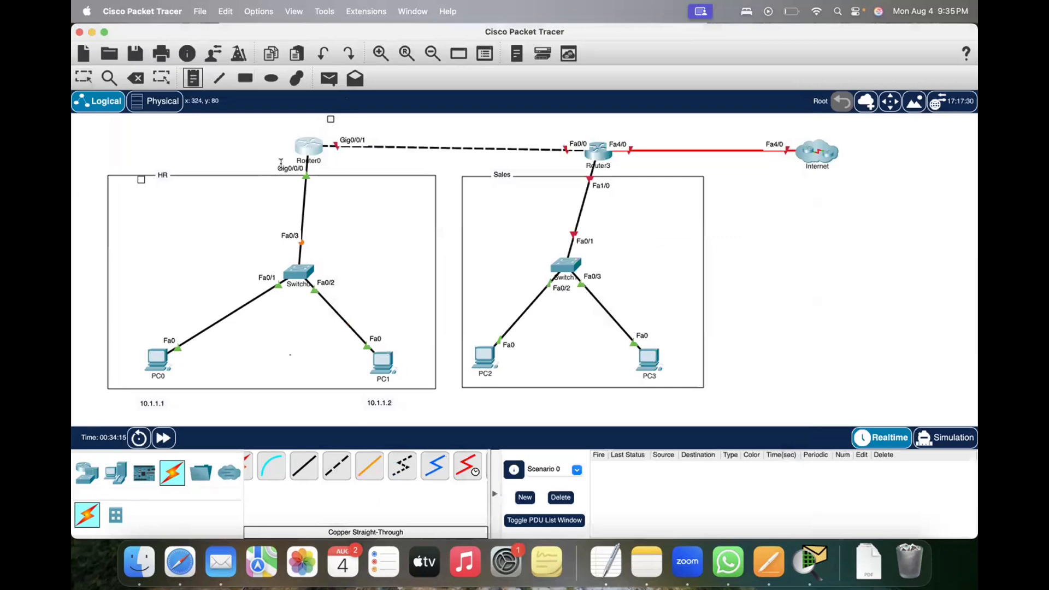
Step: Add the text label 10.1.1.10 and position it beside Router0's Gig0/0/0 port
click(247, 178)
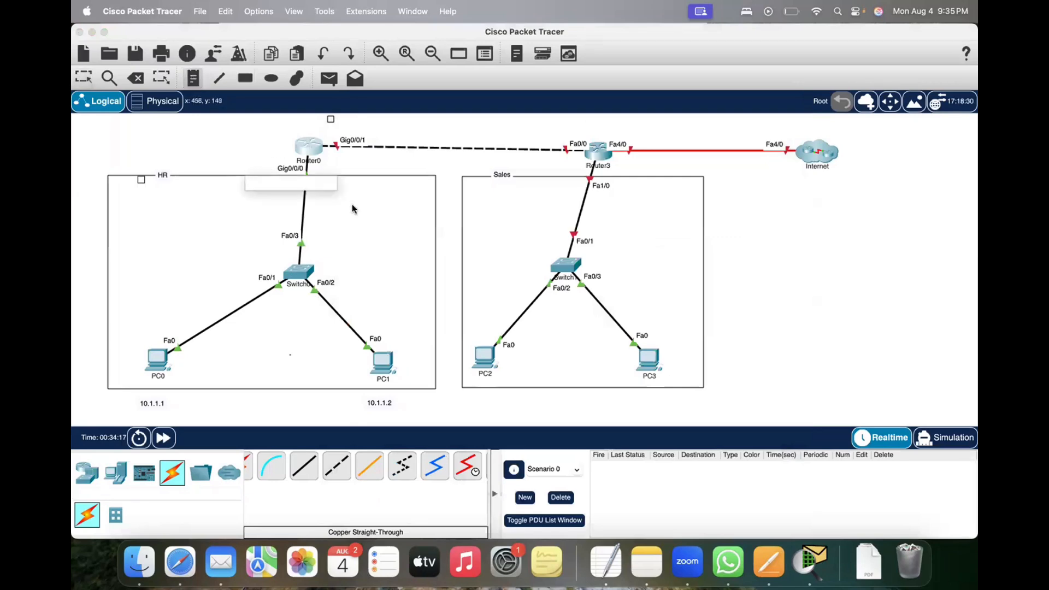
text(10.1.1.10)
click(194, 138)
drag(276, 188, 339, 181)
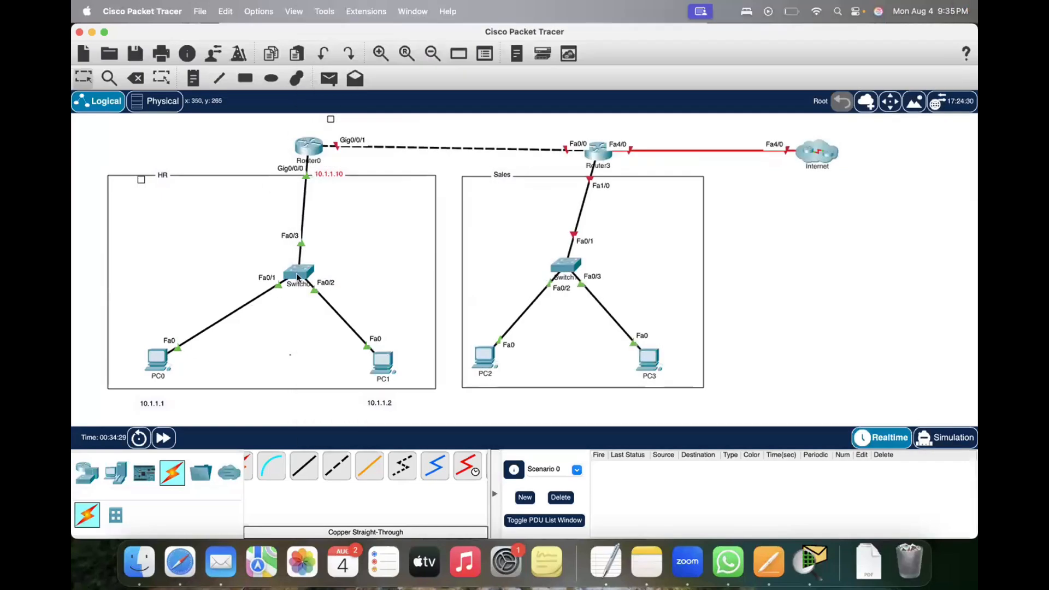
Step: Ping Router0's address 10.1.1.10 from PC0's Command Prompt
mouse_move(297, 277)
click(157, 361)
click(643, 171)
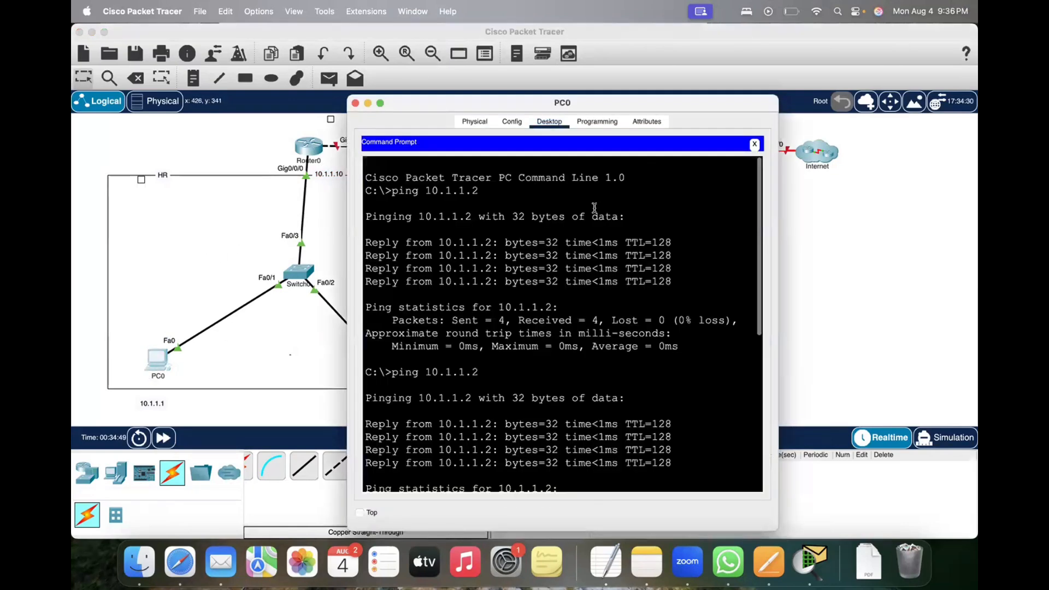
key(Return)
key(Return)
key(Return)
key(Return)
text(ping 10.1.1.)
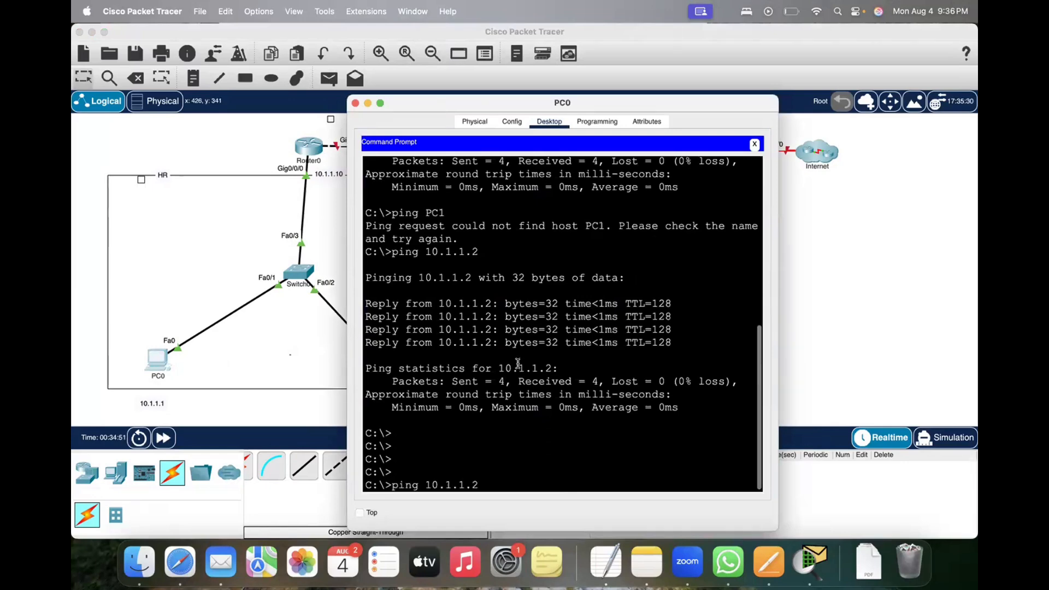
text(10)
key(Return)
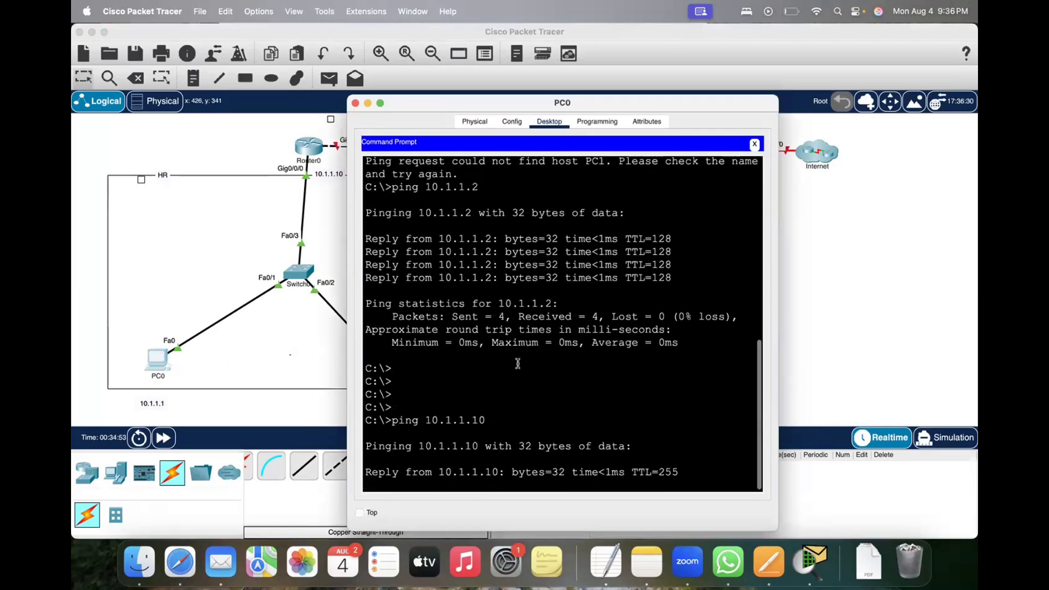
Step: Move PC0's window clear of the HR network to review the ping output, and close it
drag(483, 106, 763, 113)
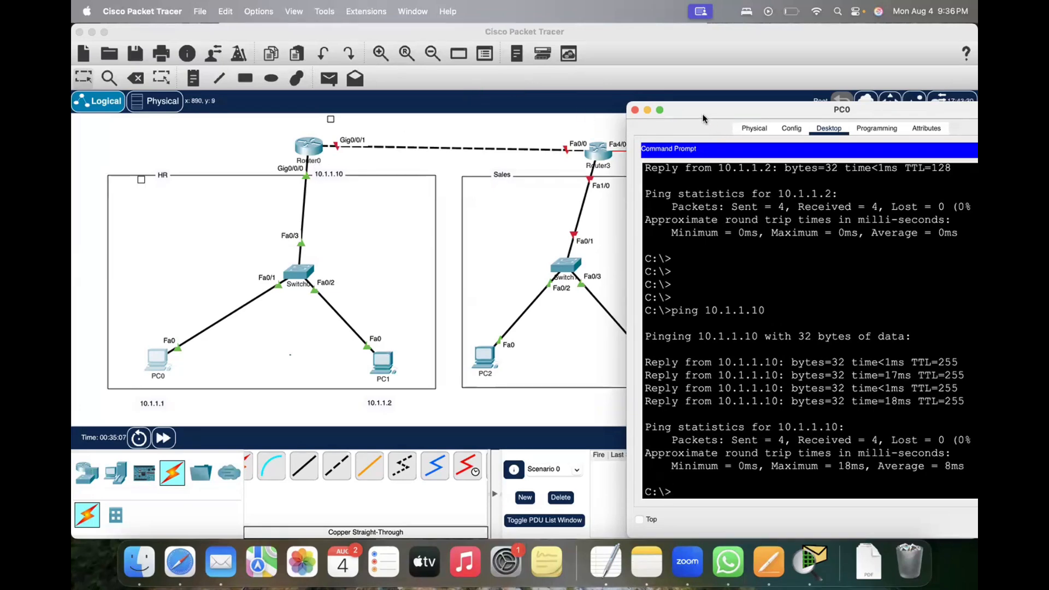
drag(691, 113, 682, 154)
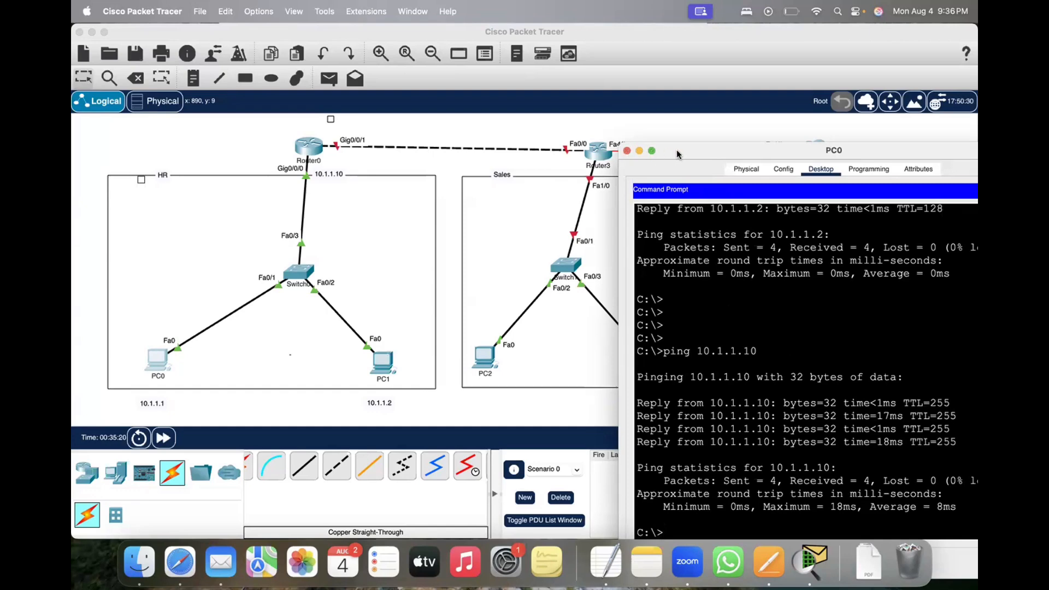
drag(627, 153, 616, 152)
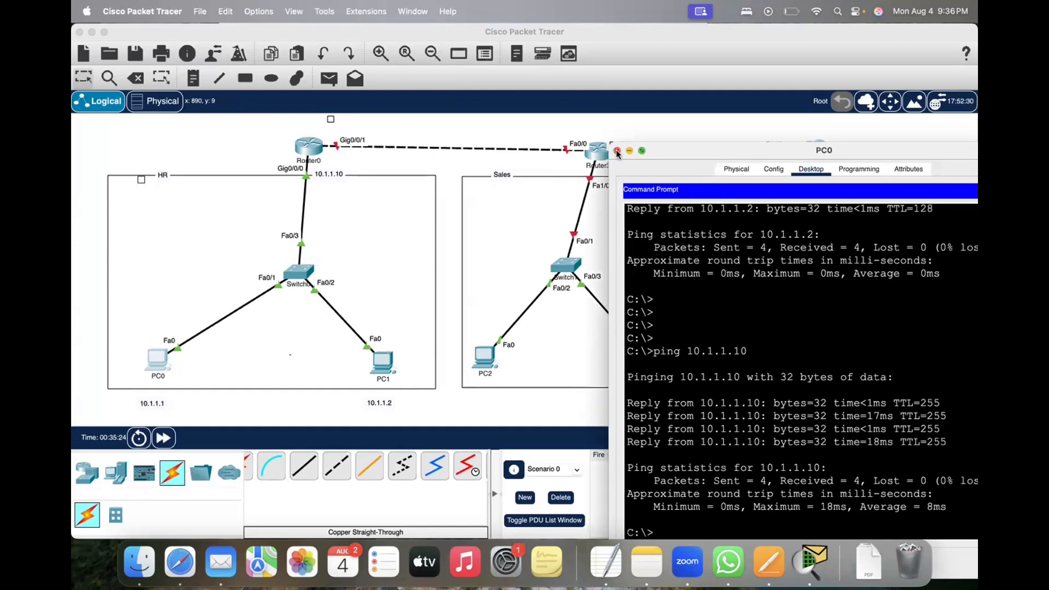
click(616, 151)
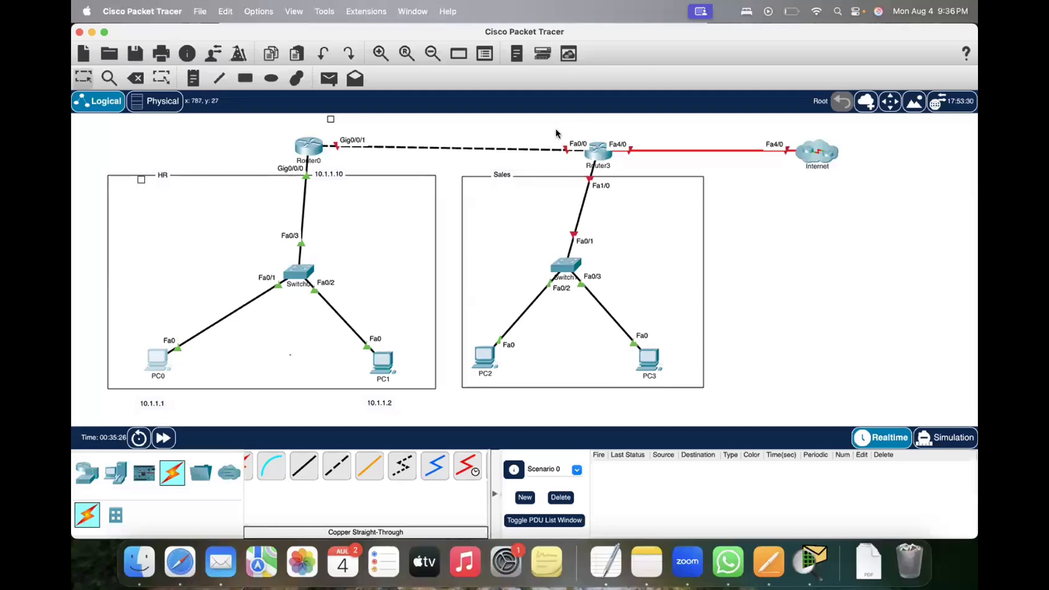
drag(556, 131, 628, 178)
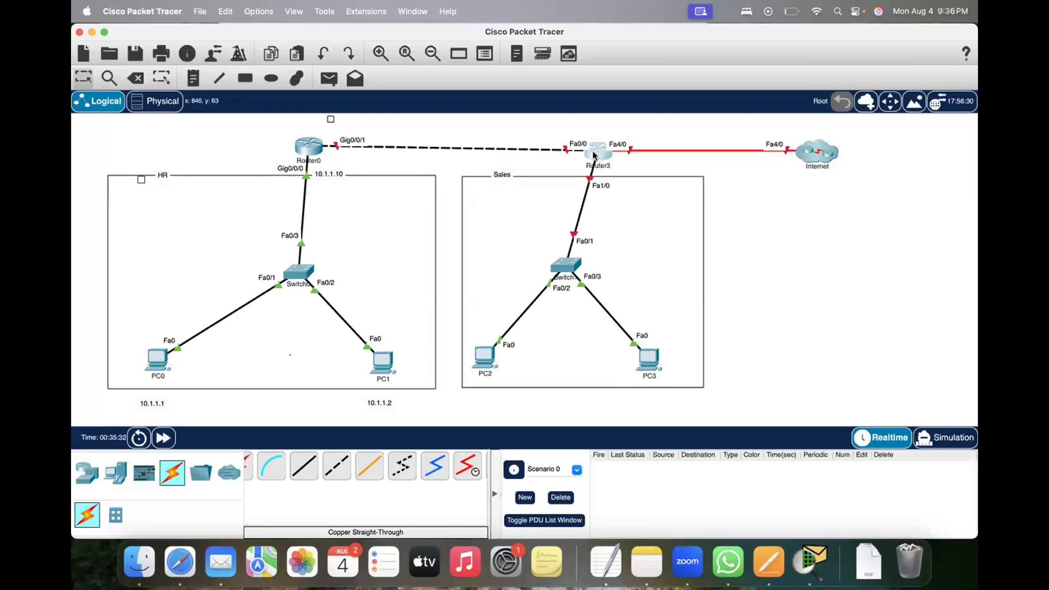
mouse_move(594, 155)
drag(323, 132, 364, 164)
drag(529, 132, 576, 167)
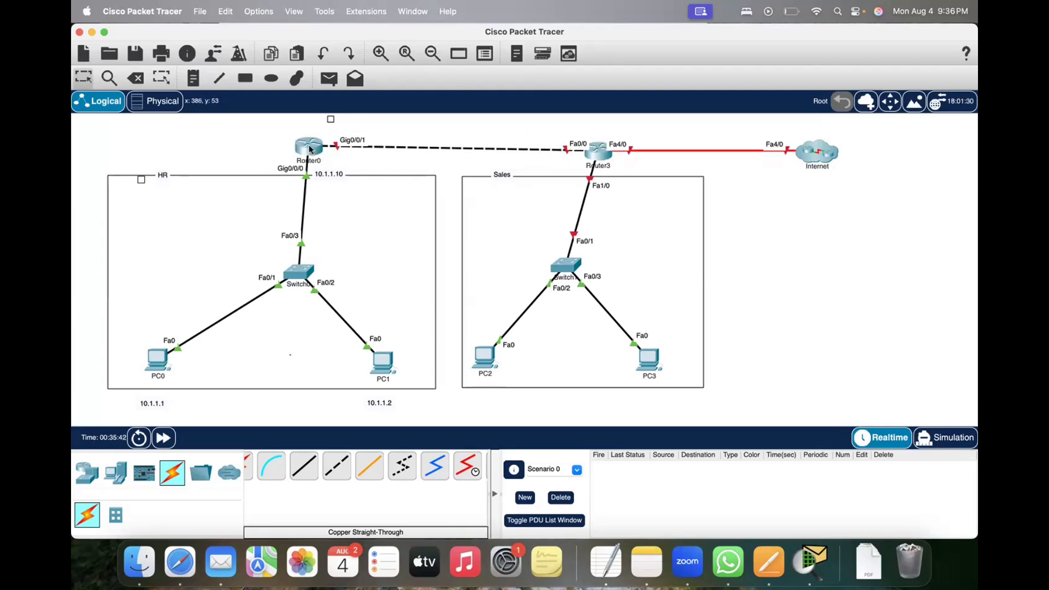
click(309, 149)
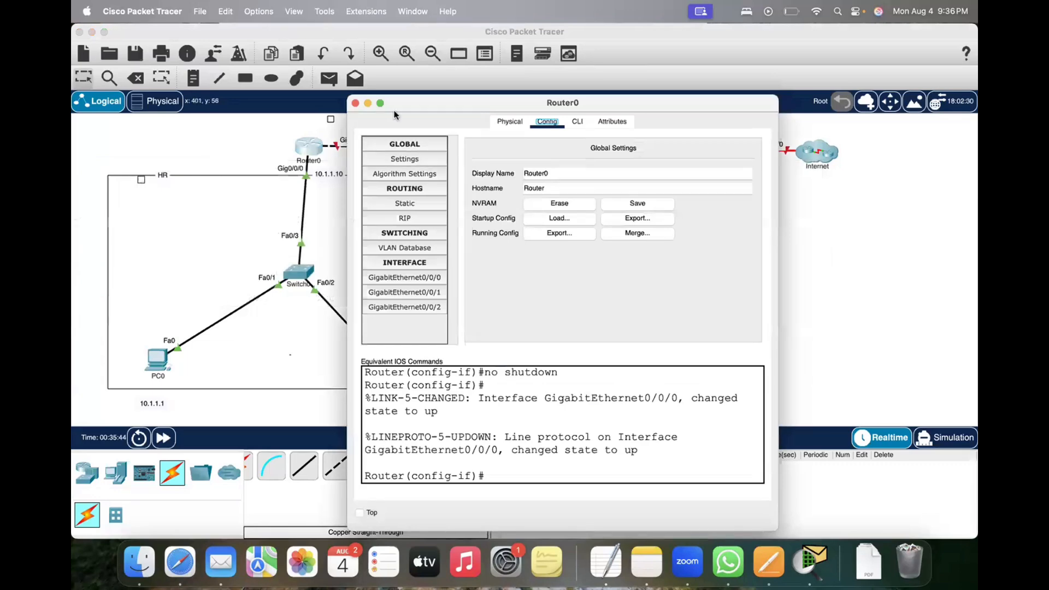
drag(480, 103, 606, 109)
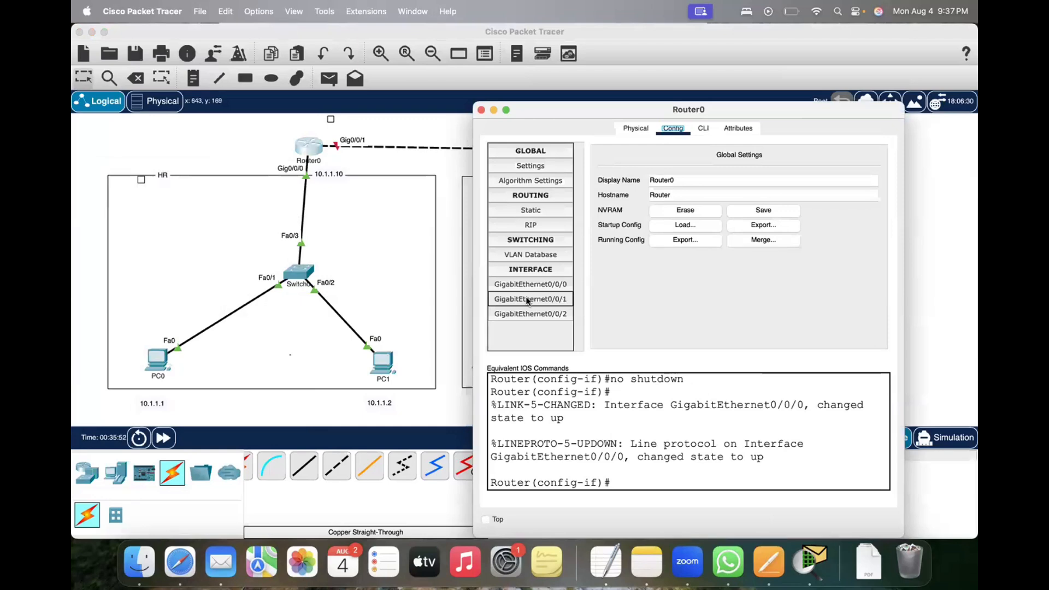
click(635, 130)
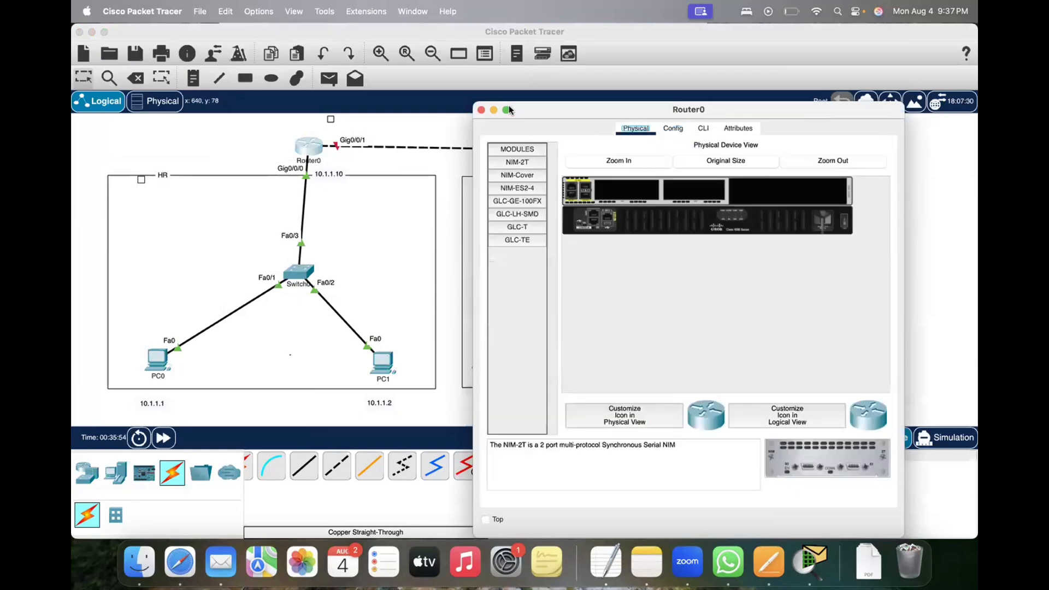
click(482, 111)
Step: Assign Router0's GigabitEthernet0/0/1 the IPv4 address 20.1.1.10 with subnet mask 255.0.0.0, turn the port on, and close the window
click(303, 152)
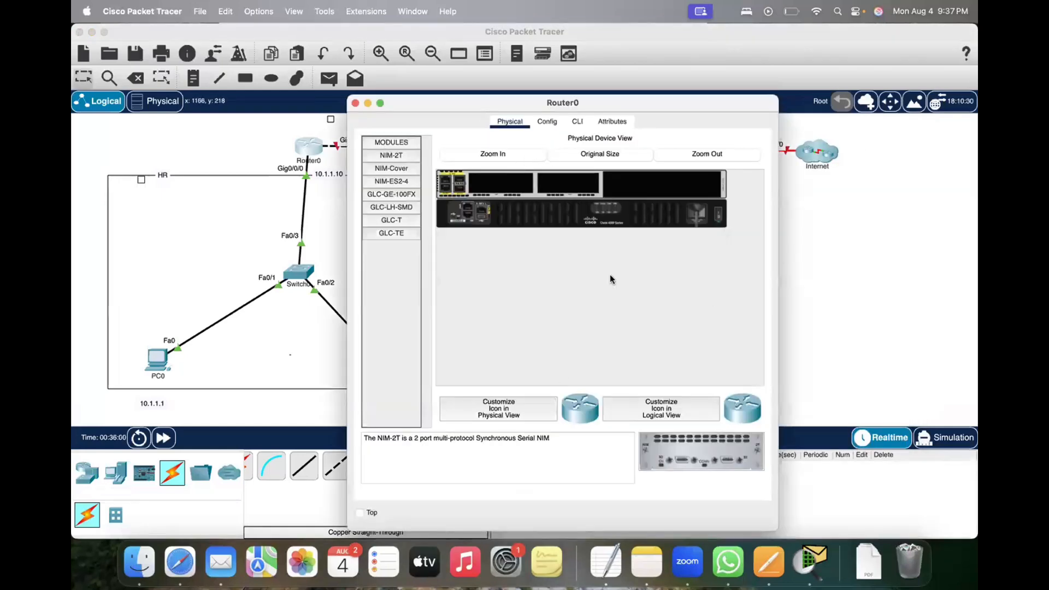
click(548, 122)
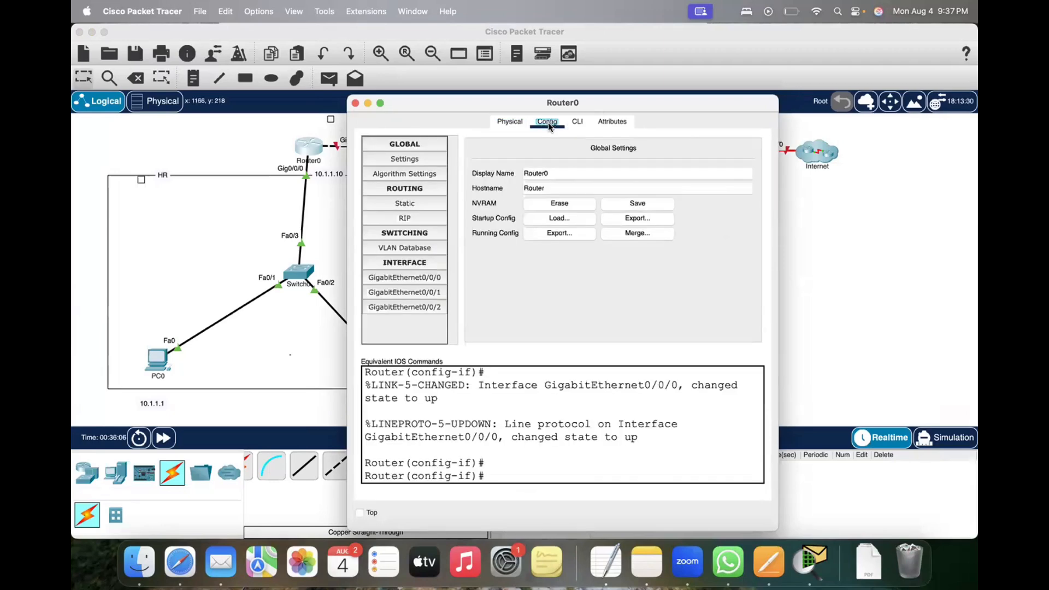
click(396, 292)
click(636, 242)
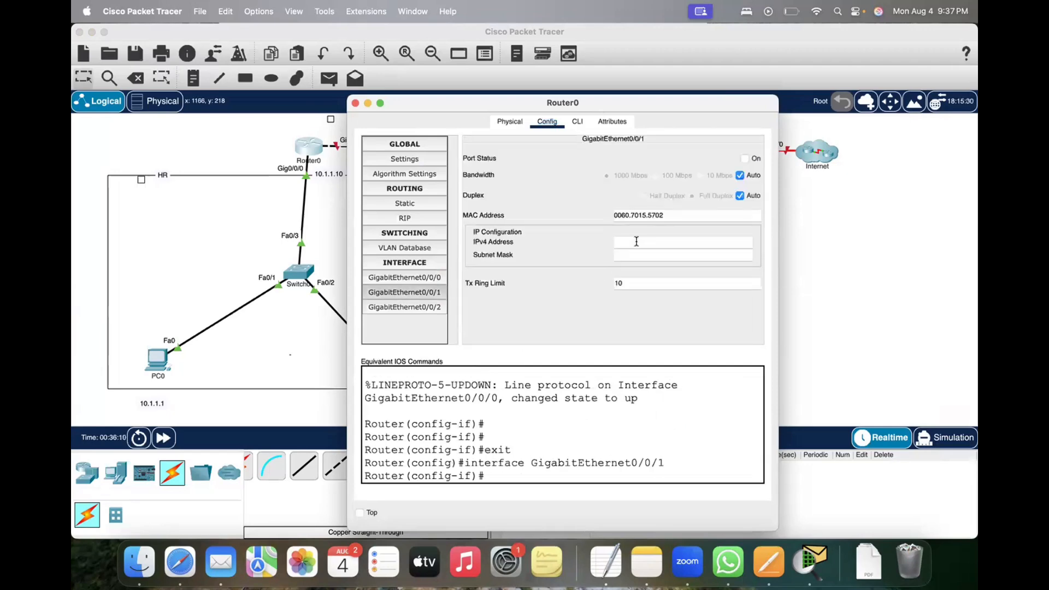
text(20.1.1.10)
key(Tab)
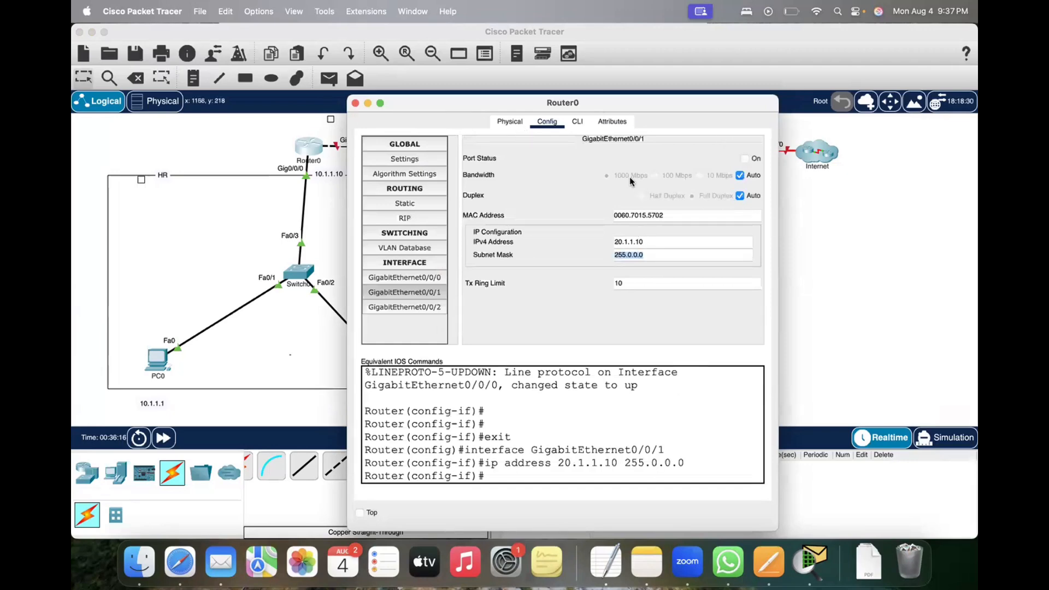
click(744, 158)
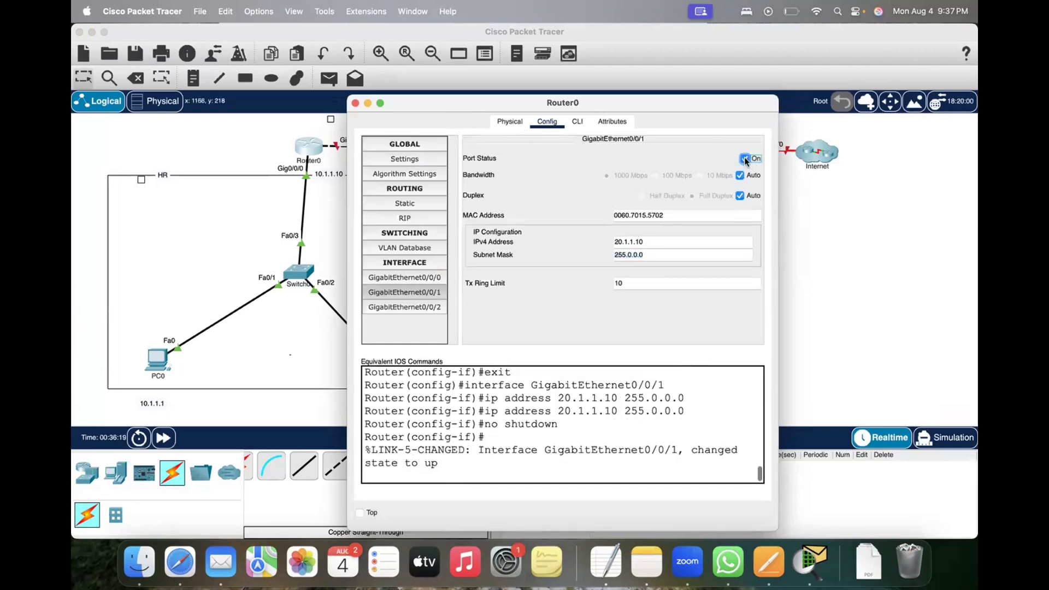
click(355, 102)
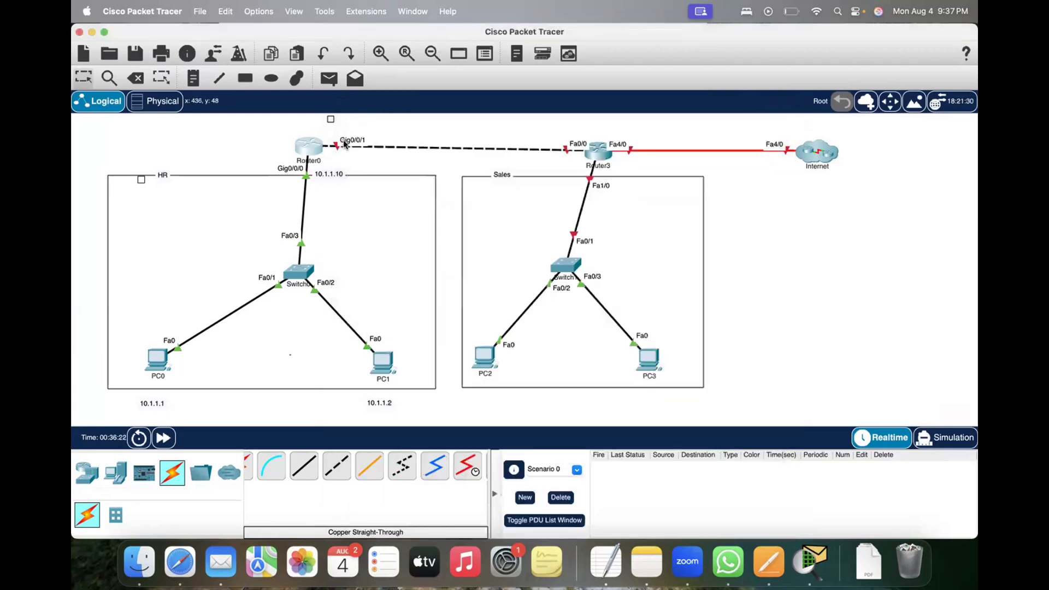
Step: Assign Router3's FastEthernet0/0 the IPv4 address 20.1.1.11 with subnet mask 255.0.0.0, turn the port on, and close the window
click(594, 151)
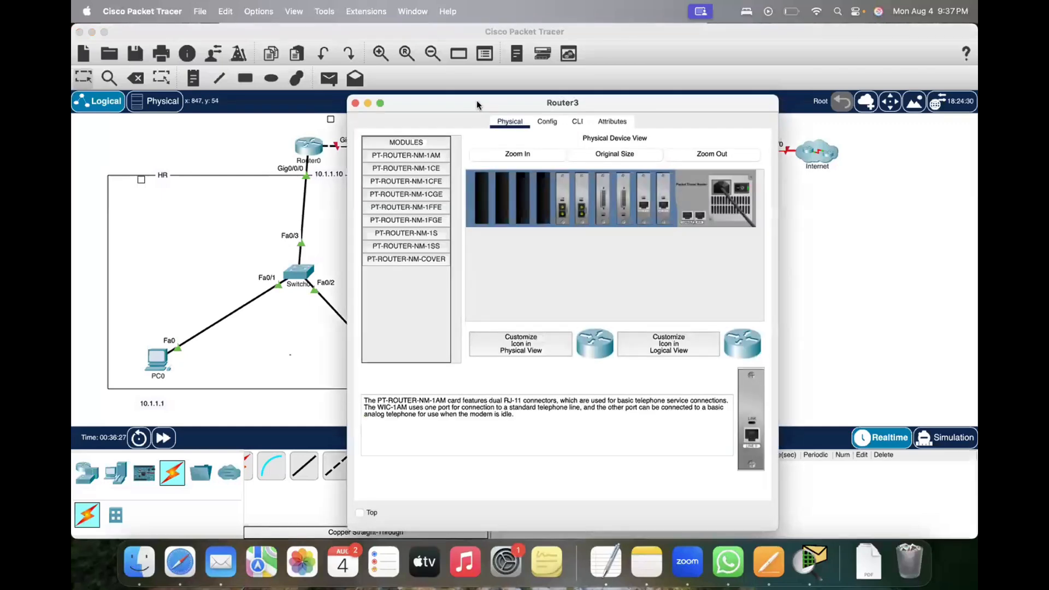
mouse_move(476, 101)
mouse_down()
mouse_move(746, 136)
mouse_move(727, 157)
mouse_move(519, 122)
mouse_move(496, 108)
mouse_up()
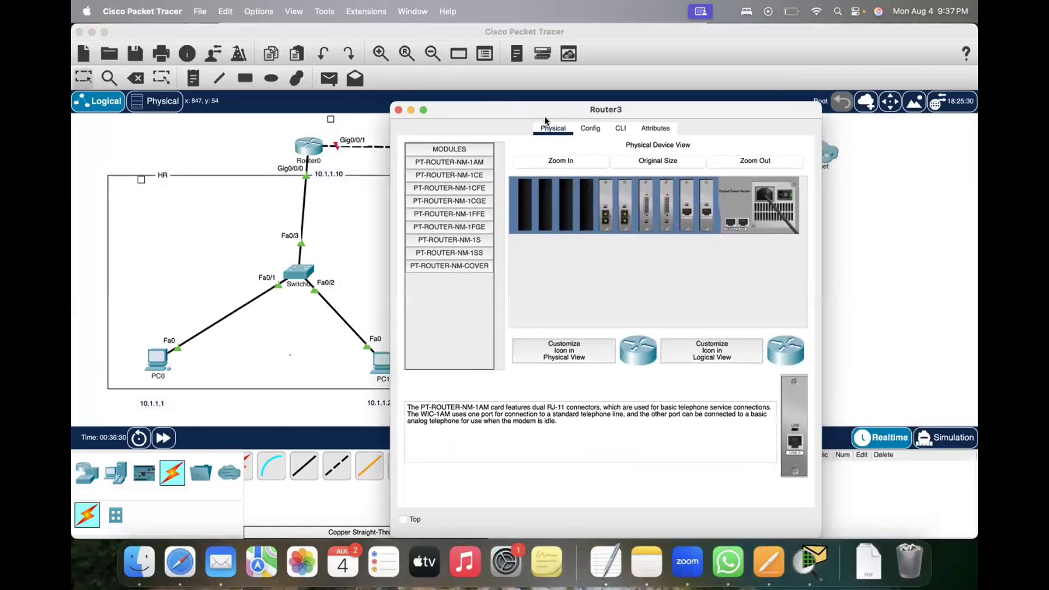
click(591, 130)
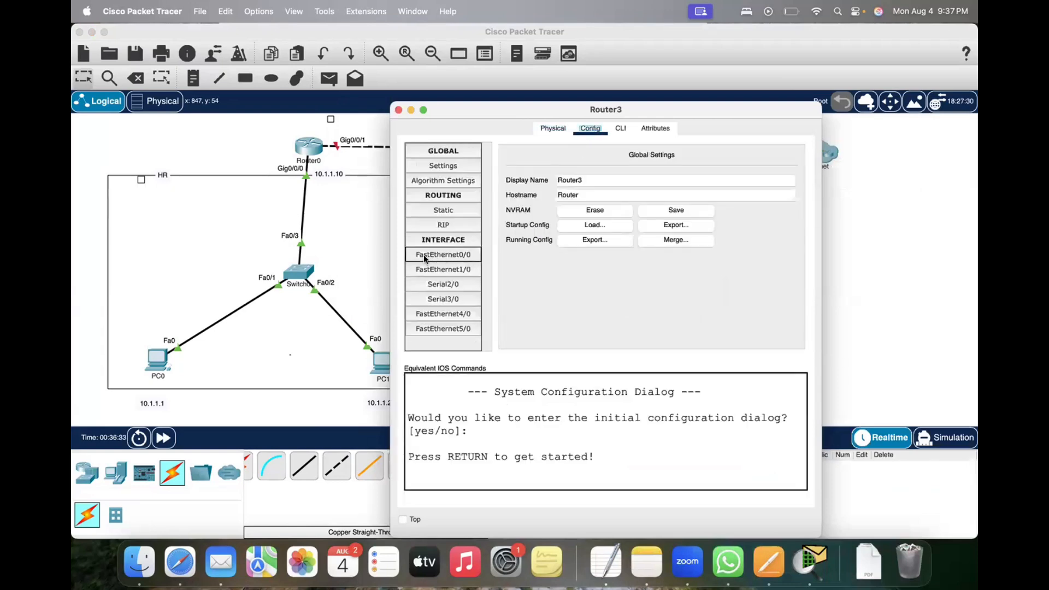
click(458, 257)
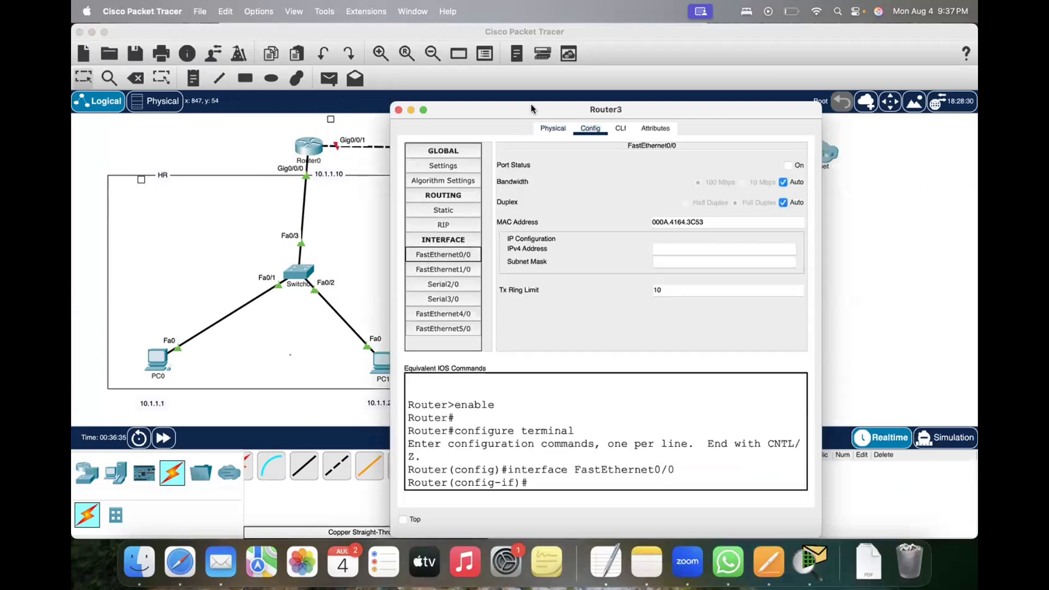
drag(535, 112, 498, 163)
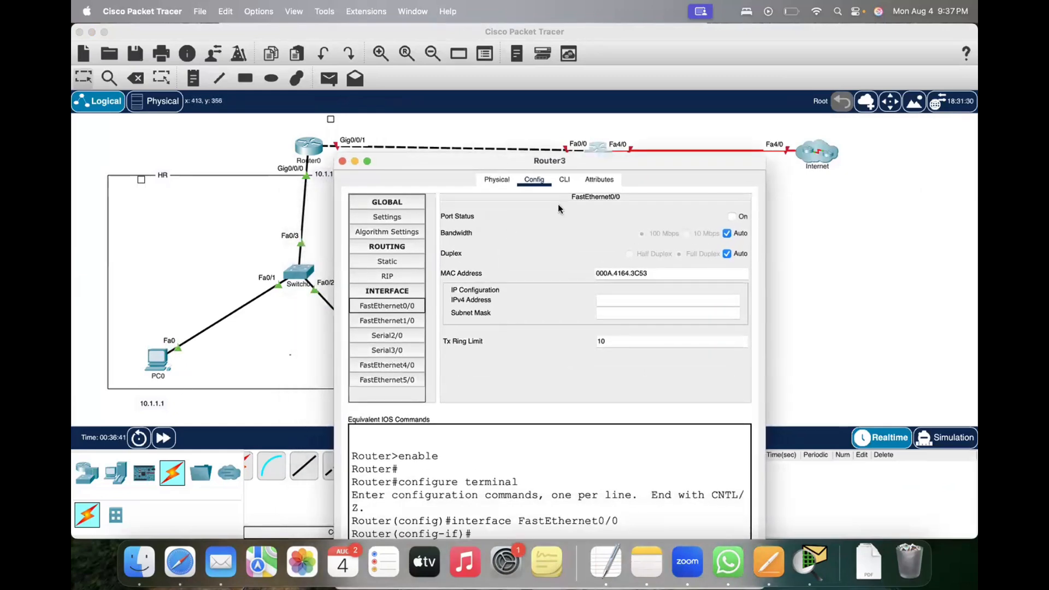
click(386, 305)
click(626, 296)
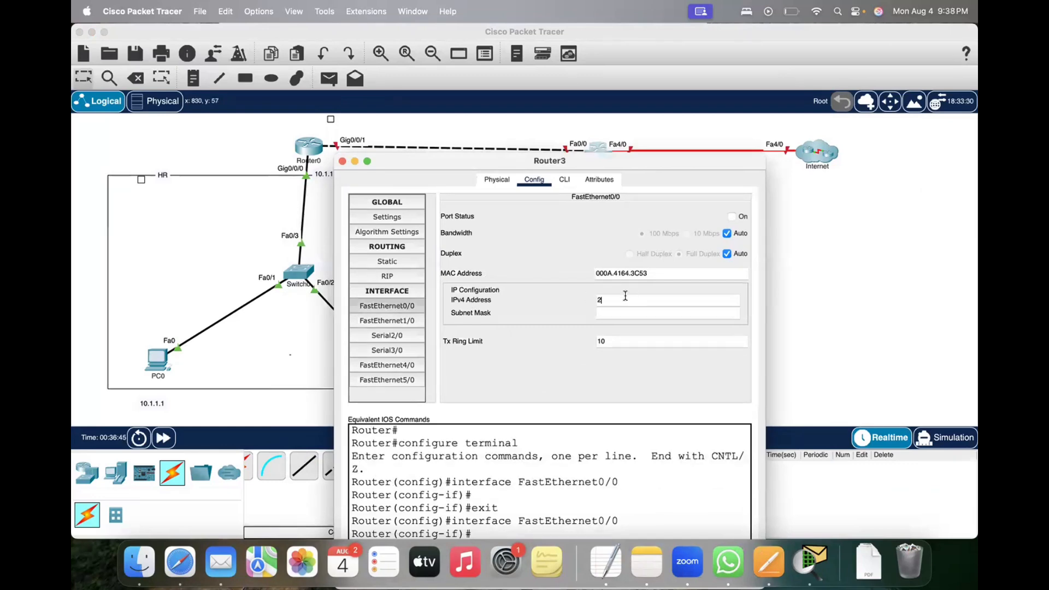
text(20.1.1.11)
key(Tab)
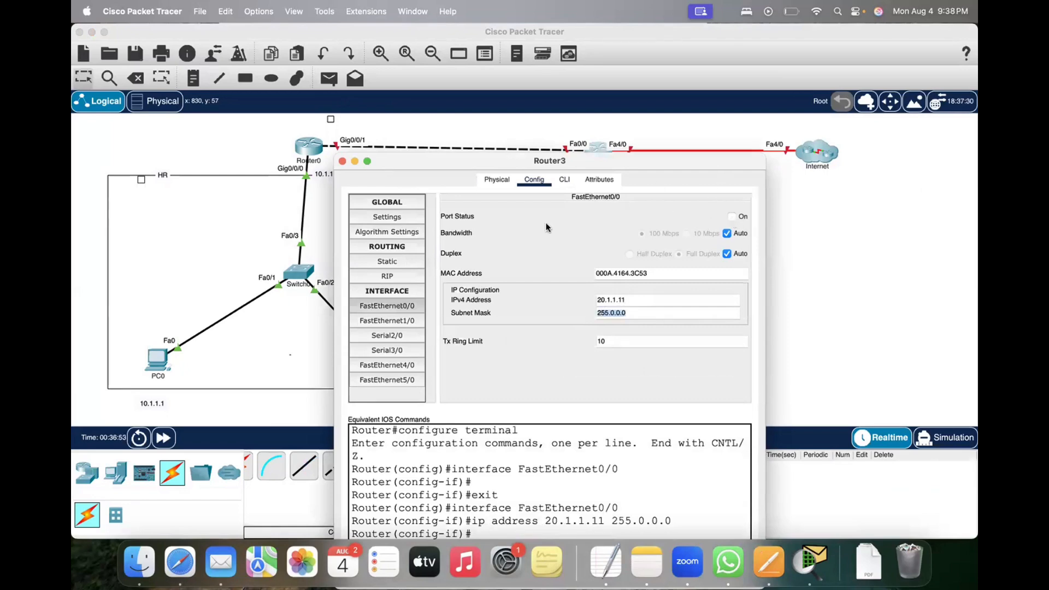
click(731, 217)
click(343, 161)
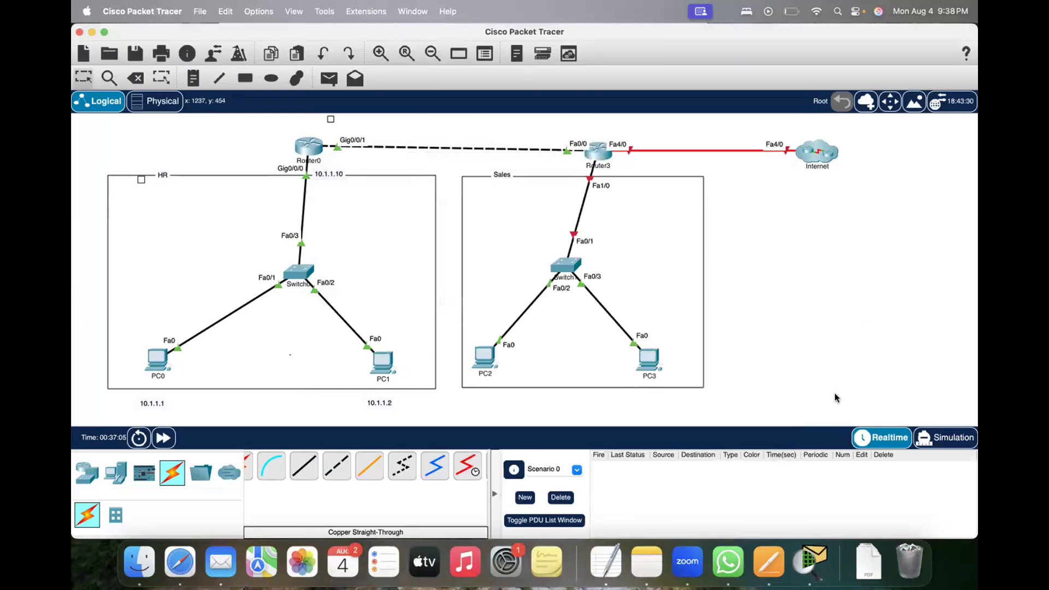
drag(265, 128, 347, 170)
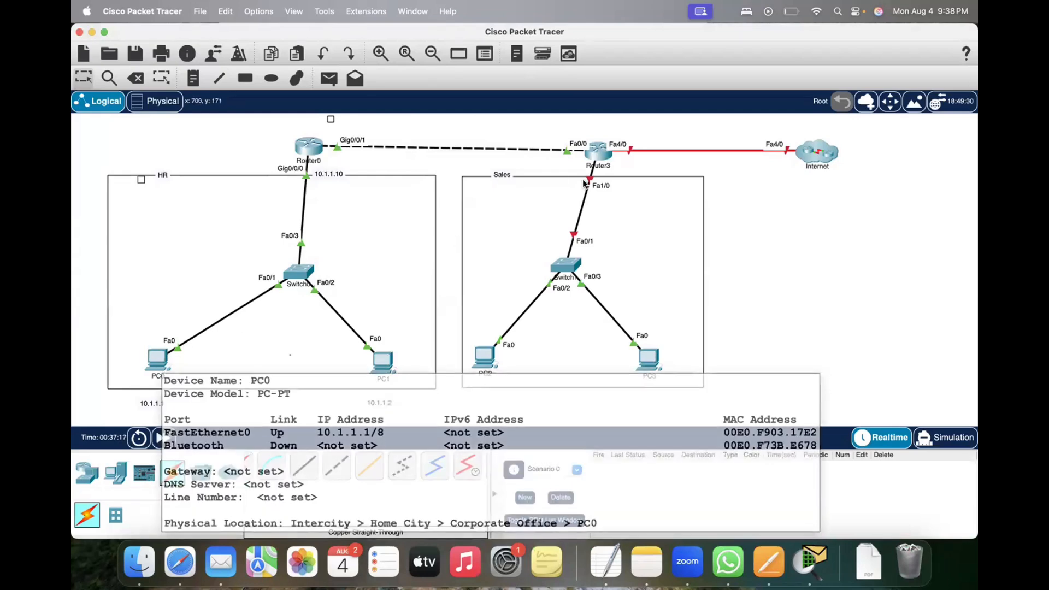
click(305, 148)
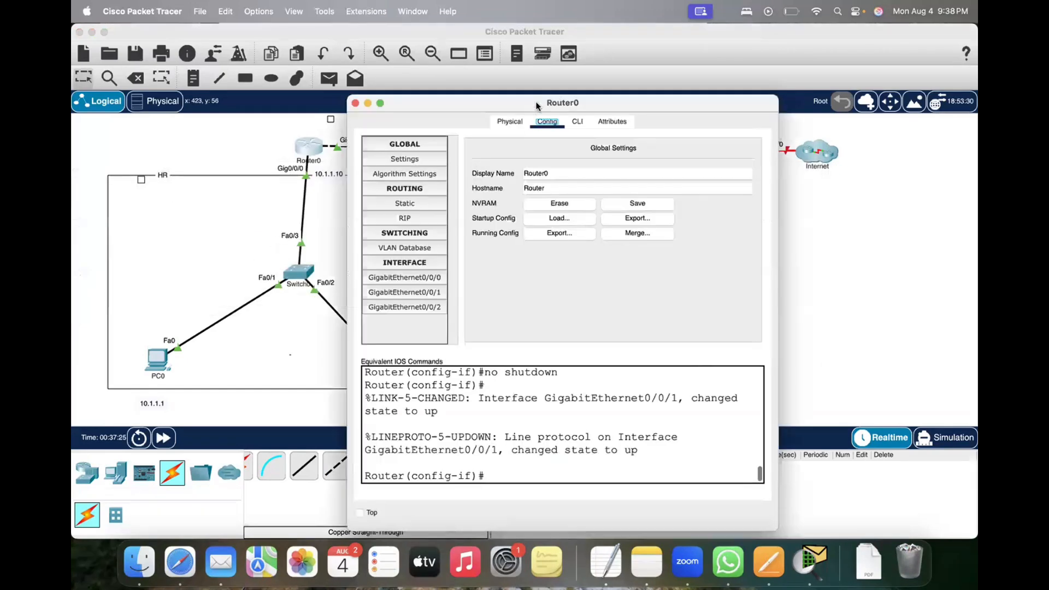
drag(402, 100, 354, 193)
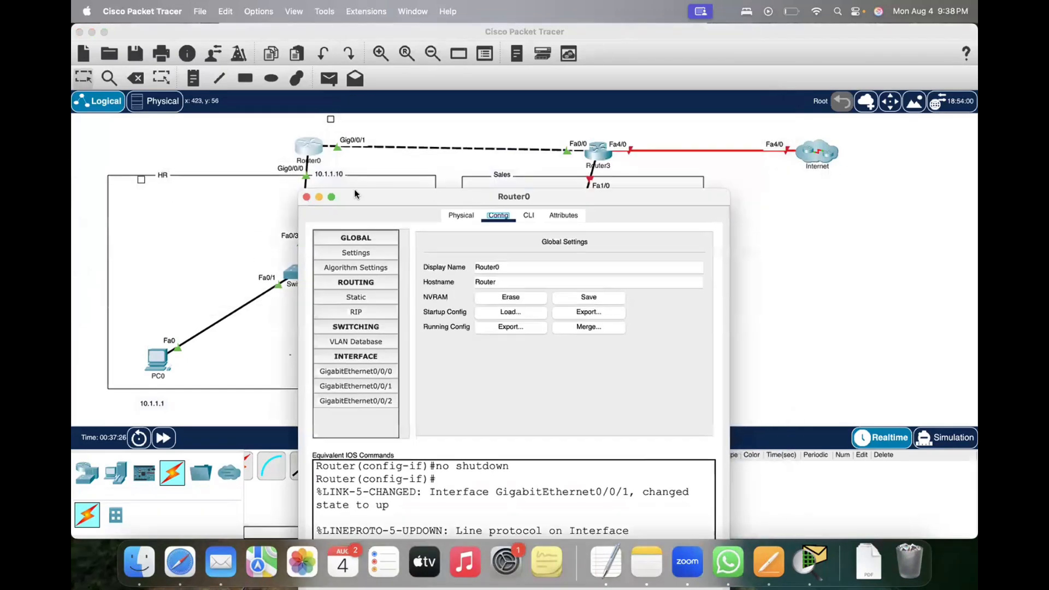
click(306, 197)
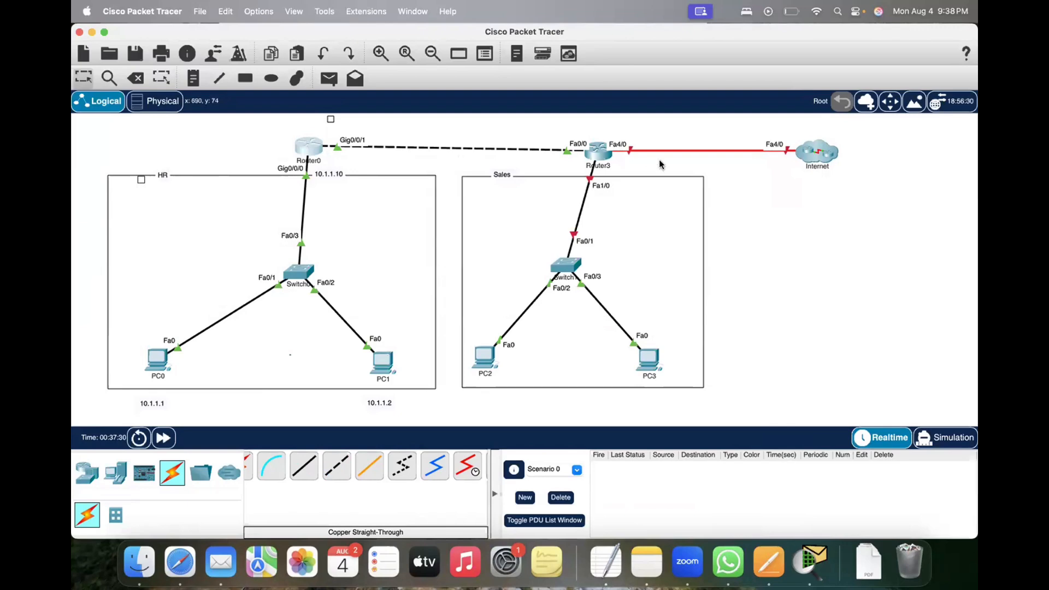
Step: Try a simple PDU from Router0 to Router3, and delete it after switching to Simulation mode
click(330, 80)
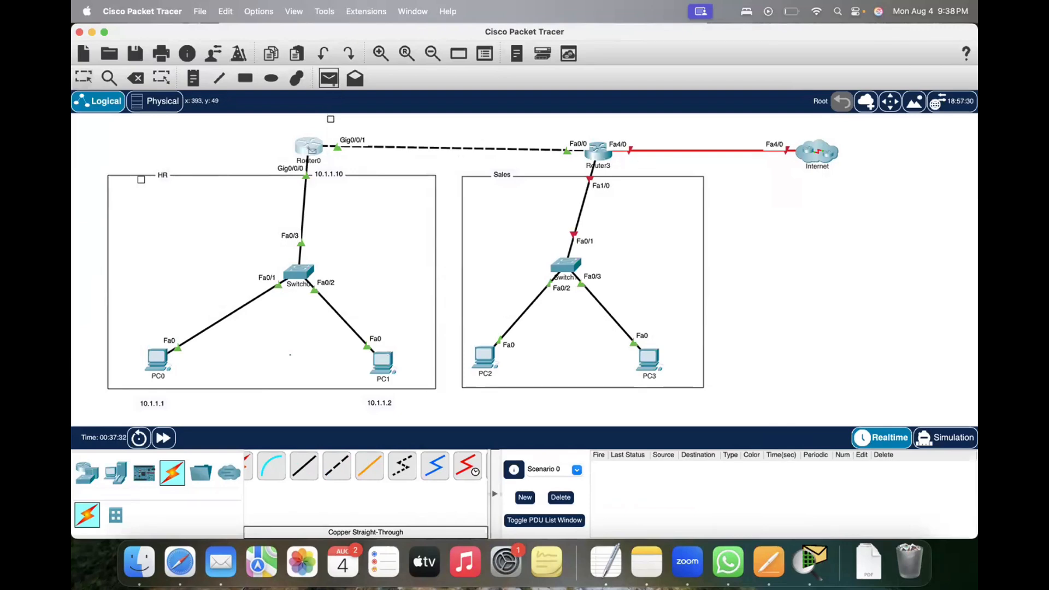
click(312, 149)
click(587, 155)
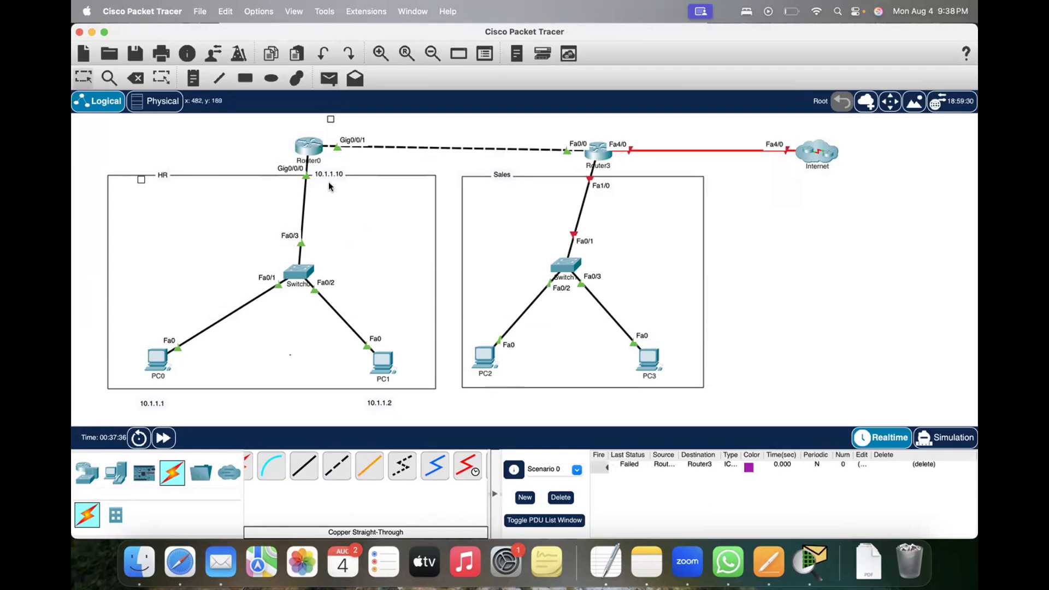
click(949, 439)
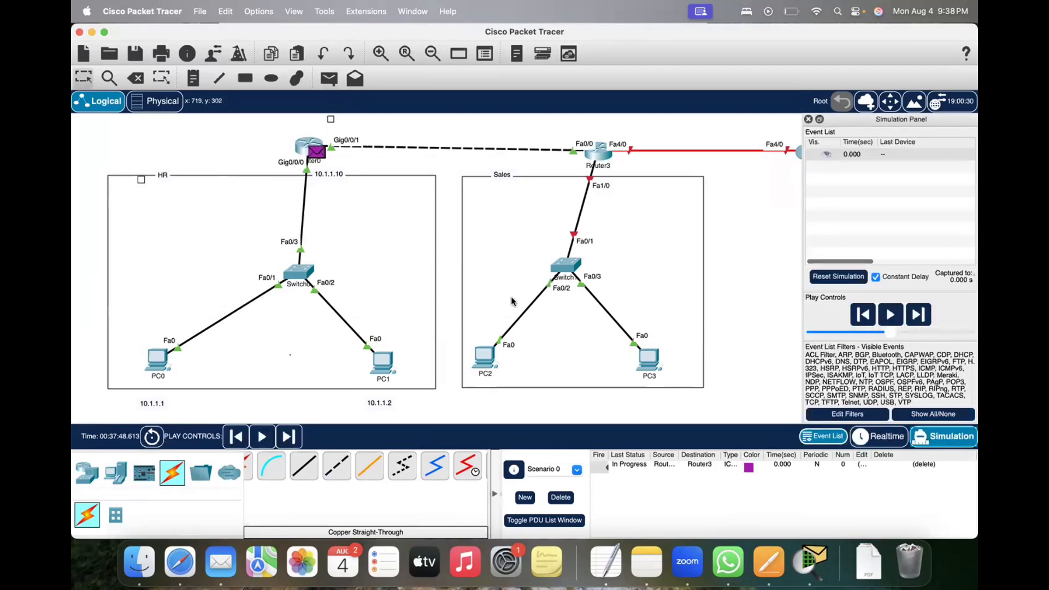
click(562, 498)
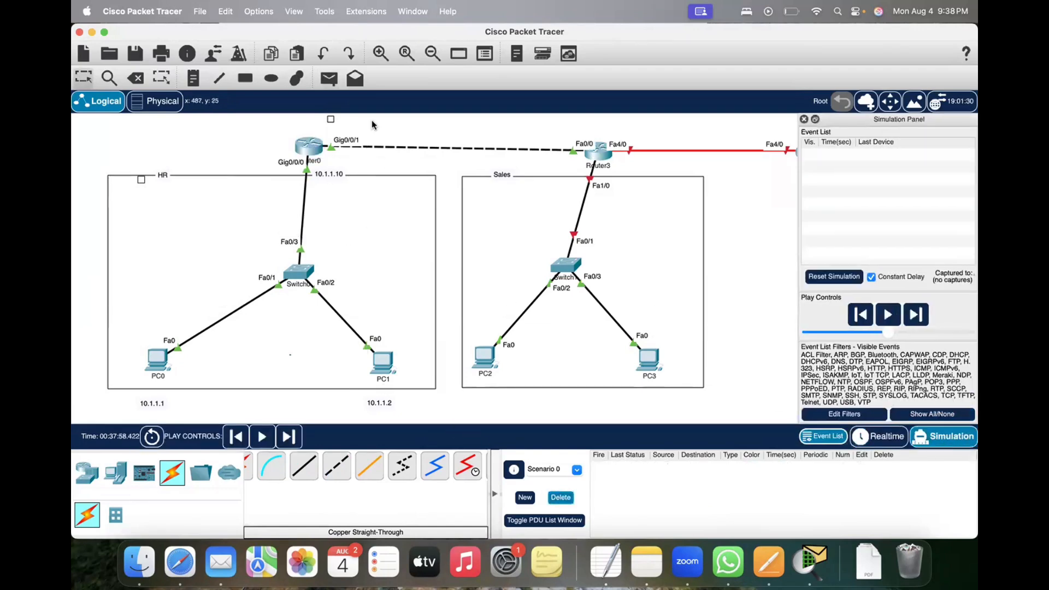
Step: Simulate a simple PDU from Router0 to Router3, clear it from the scenario, and return to Realtime mode
click(329, 80)
click(311, 147)
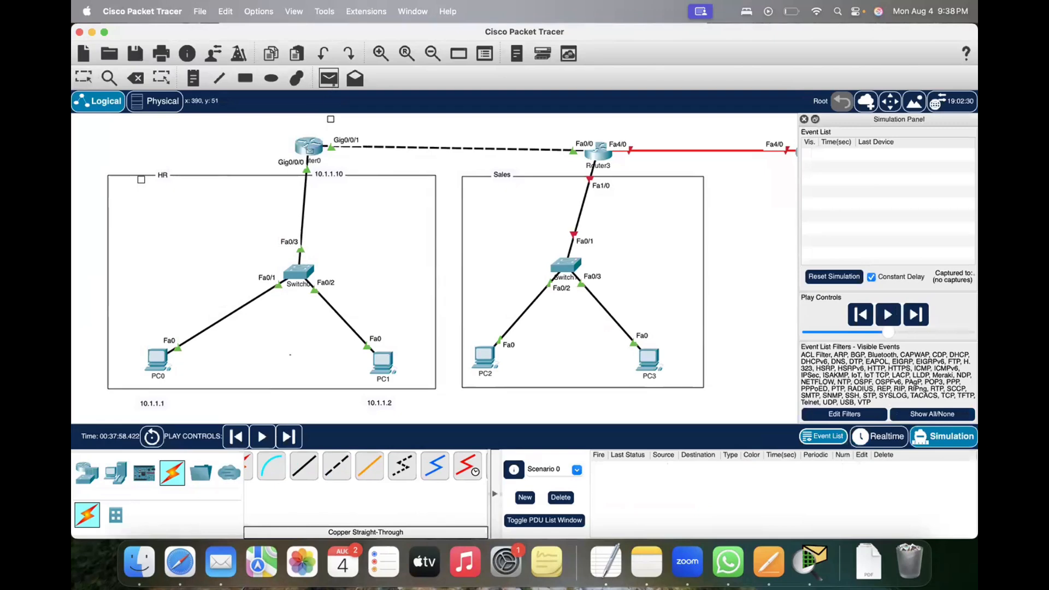
click(597, 151)
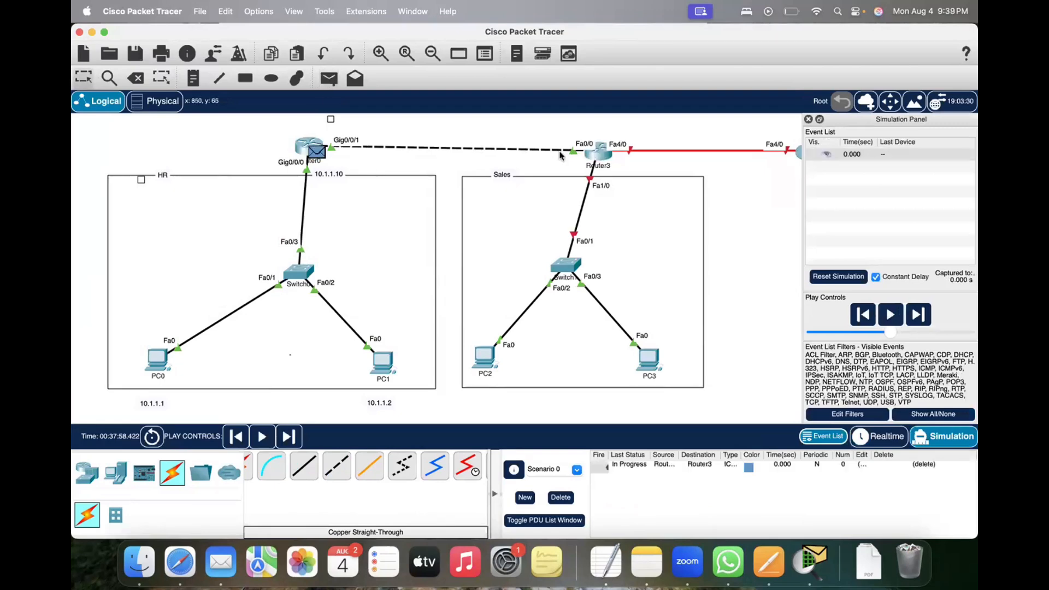
click(262, 437)
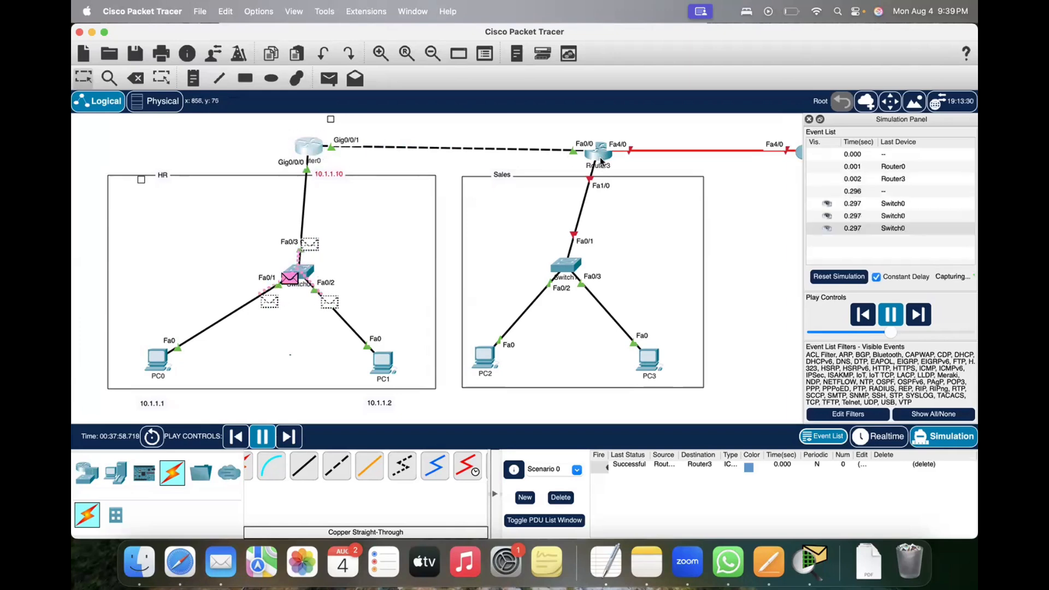
click(560, 497)
click(897, 437)
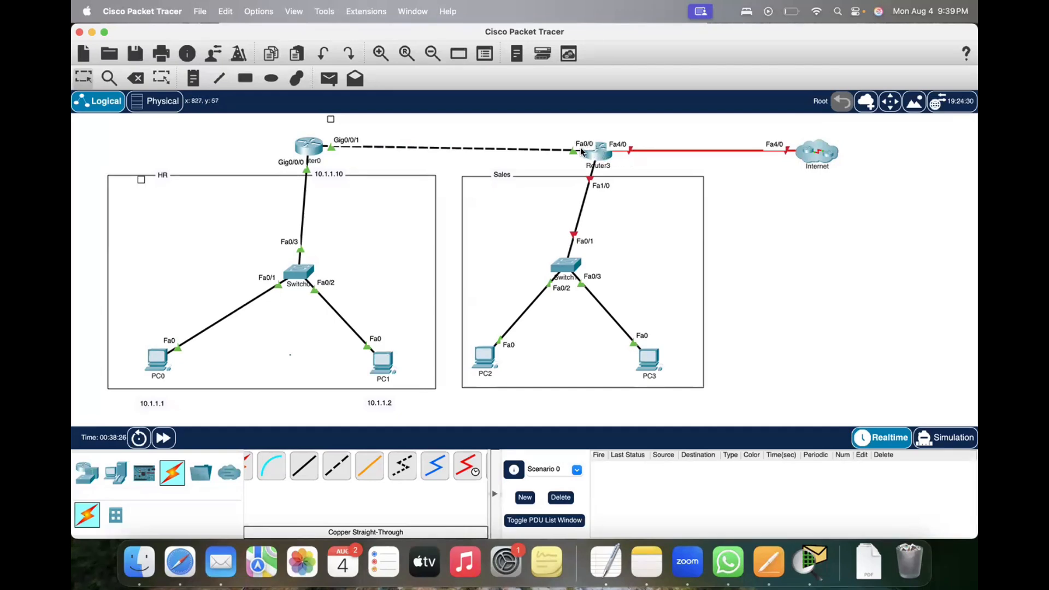
Step: Switch to Simulation mode and play a simple PDU from Router3 to Router0
drag(321, 130, 588, 160)
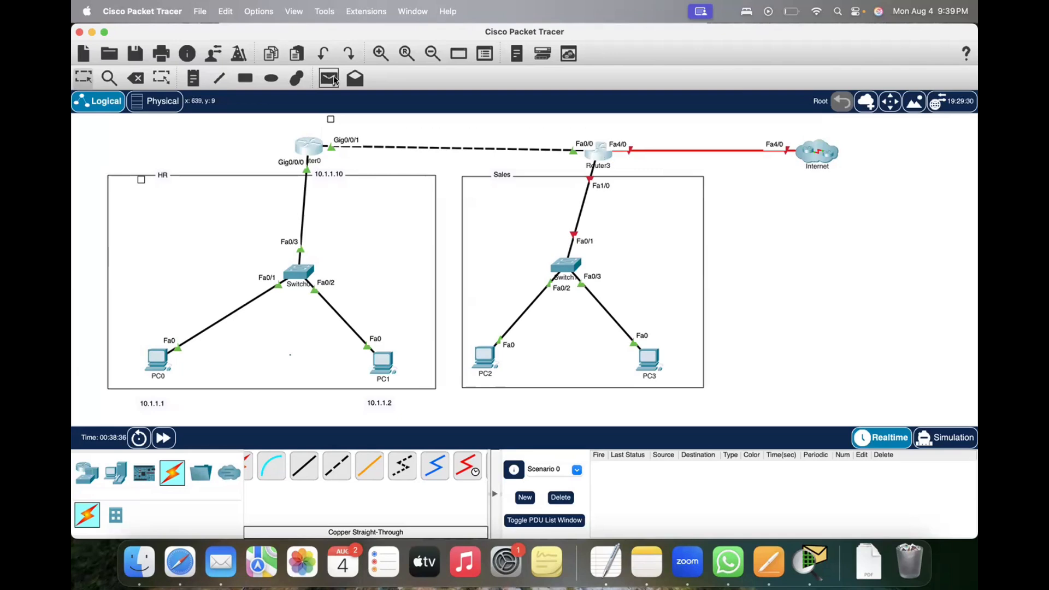
click(943, 436)
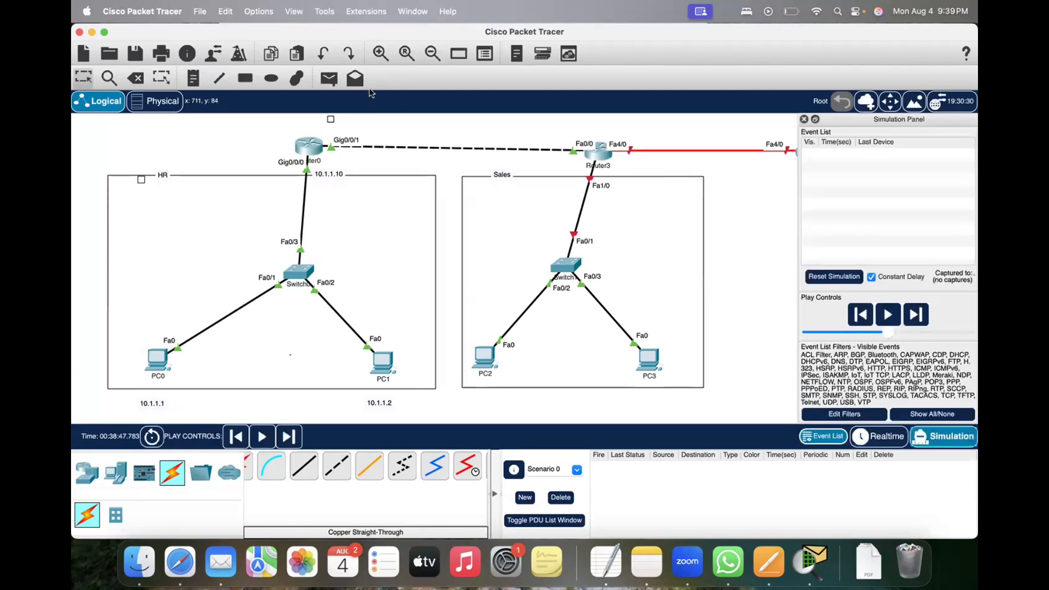
click(329, 79)
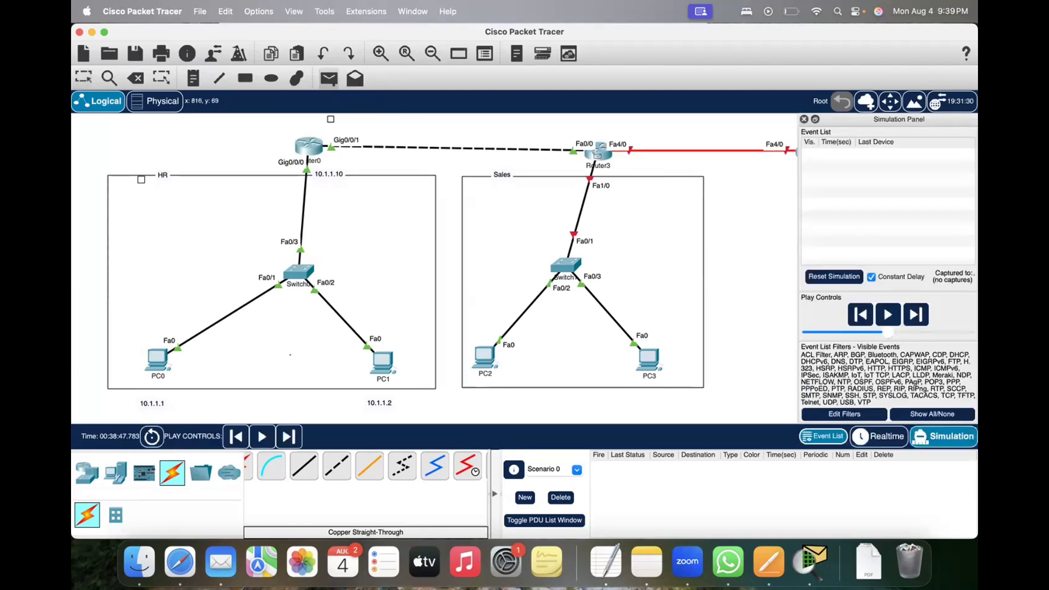
click(600, 156)
click(309, 147)
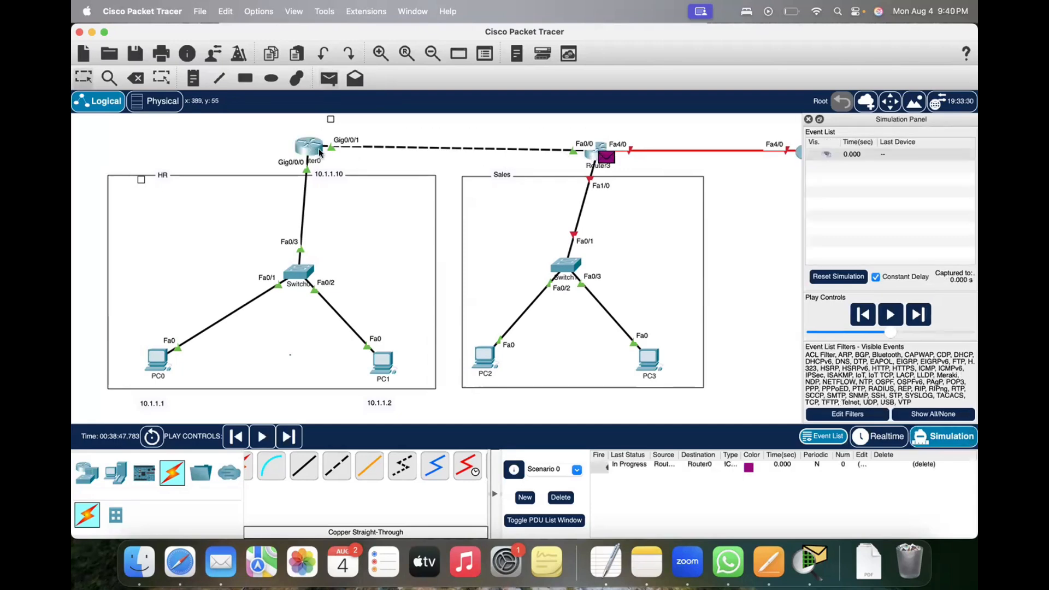
click(262, 436)
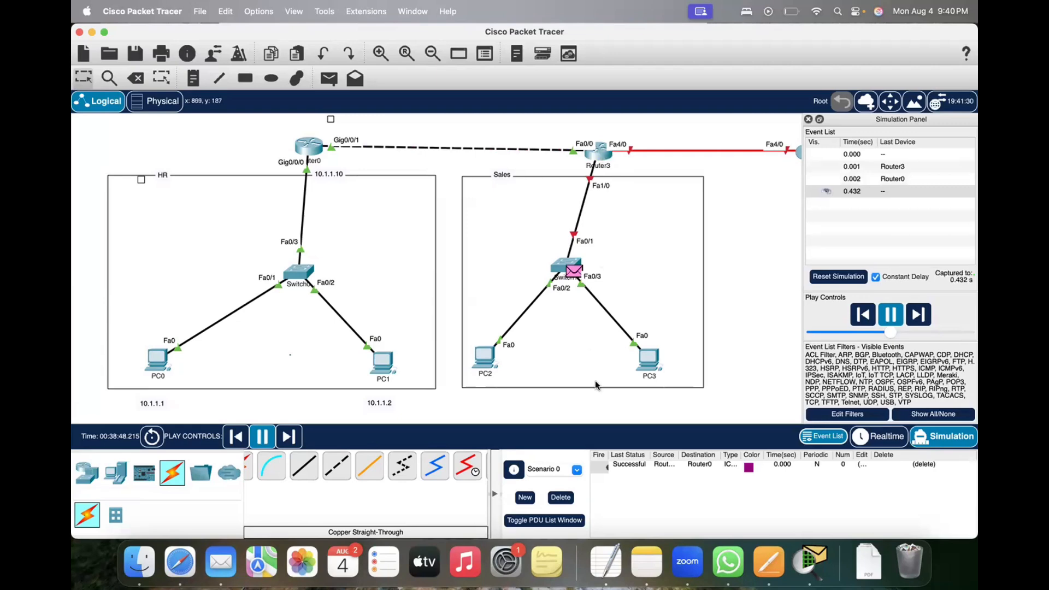
Step: Clear the PDU from the scenario and label the Router0–Router3 link ends 20.1.1.10 at Router0 and 20.1.1.11 at Router3
click(560, 497)
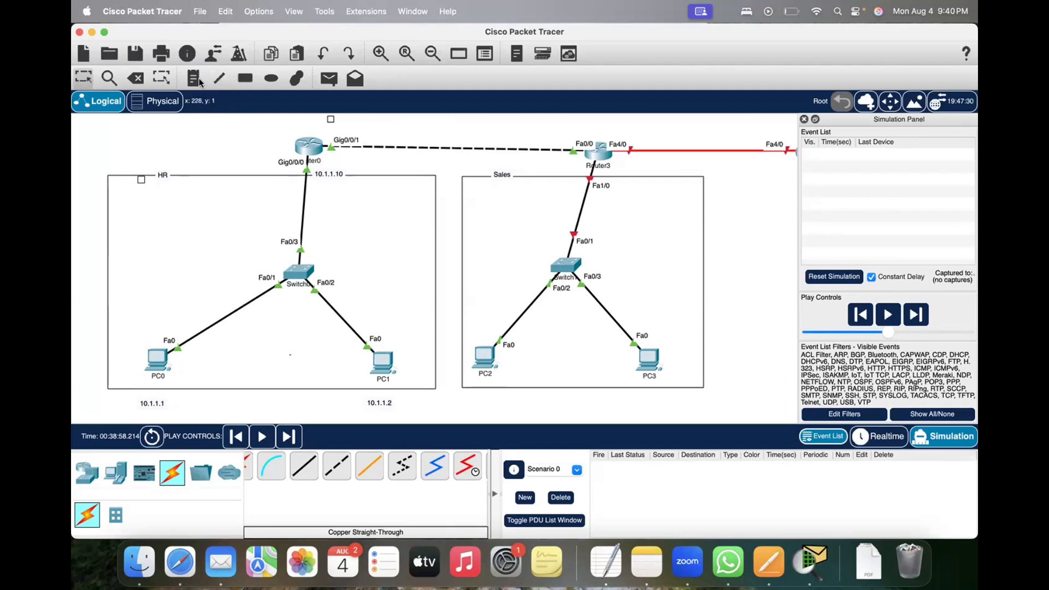
click(347, 130)
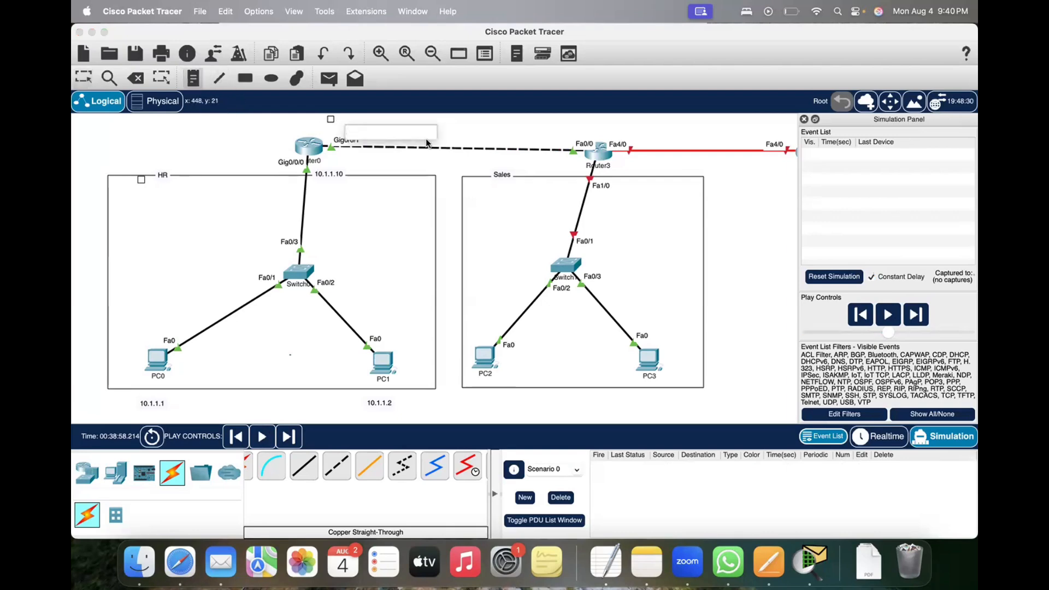
text(20.1.1.10)
click(519, 129)
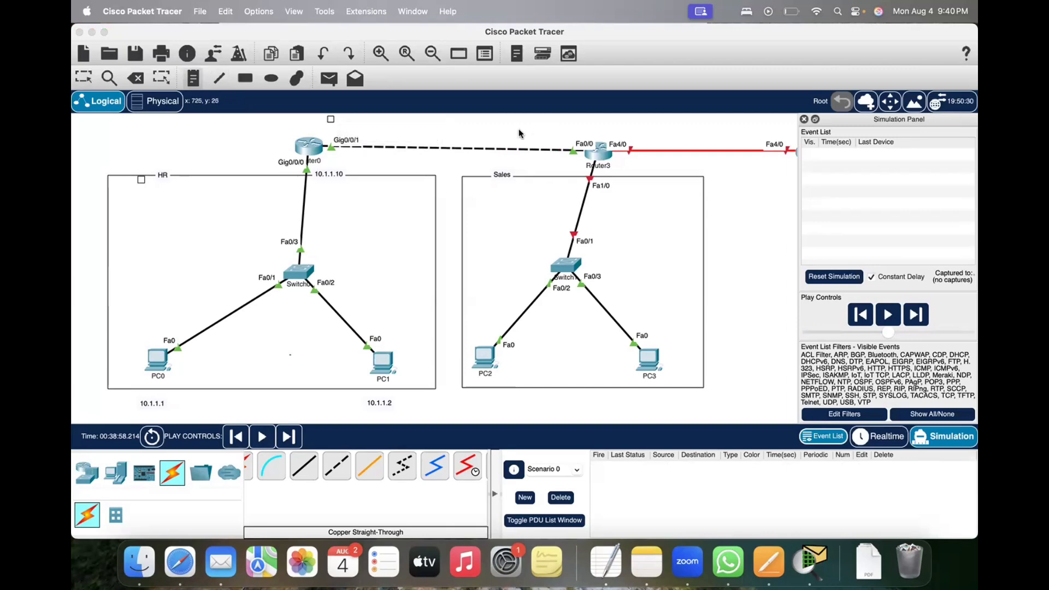
text(20.1.1.11)
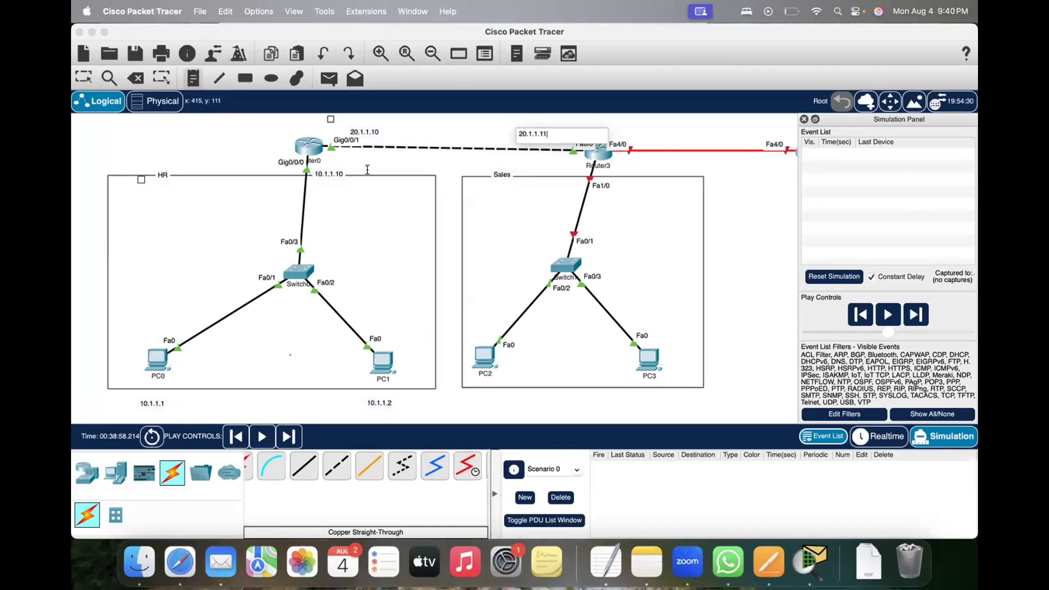
Step: Add address notes below the Sales PCs: 192.168.1.1 under PC2 and 192.168.1.2 under PC3
click(486, 392)
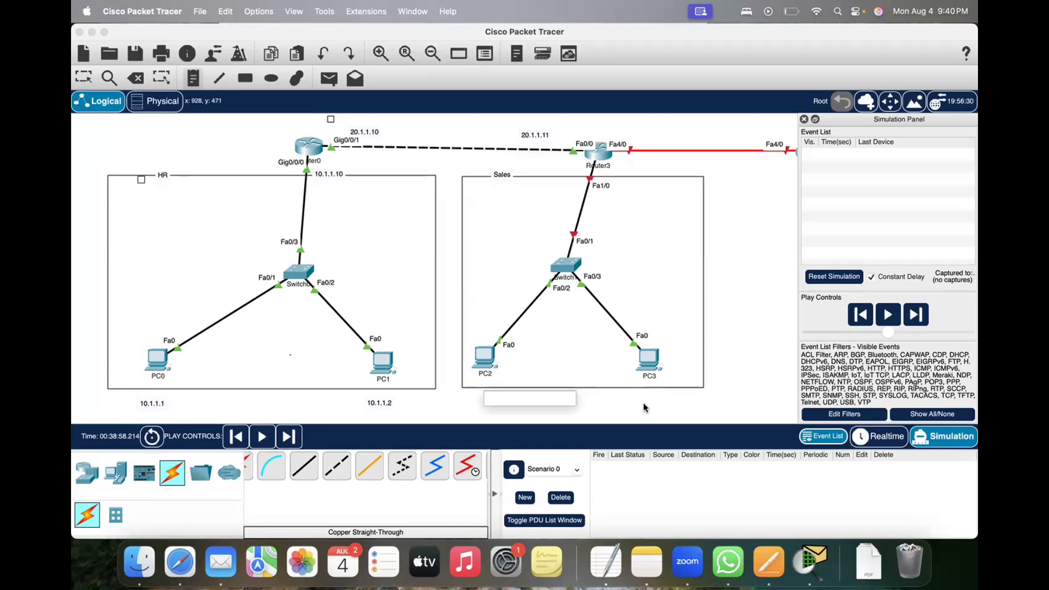
text(1)
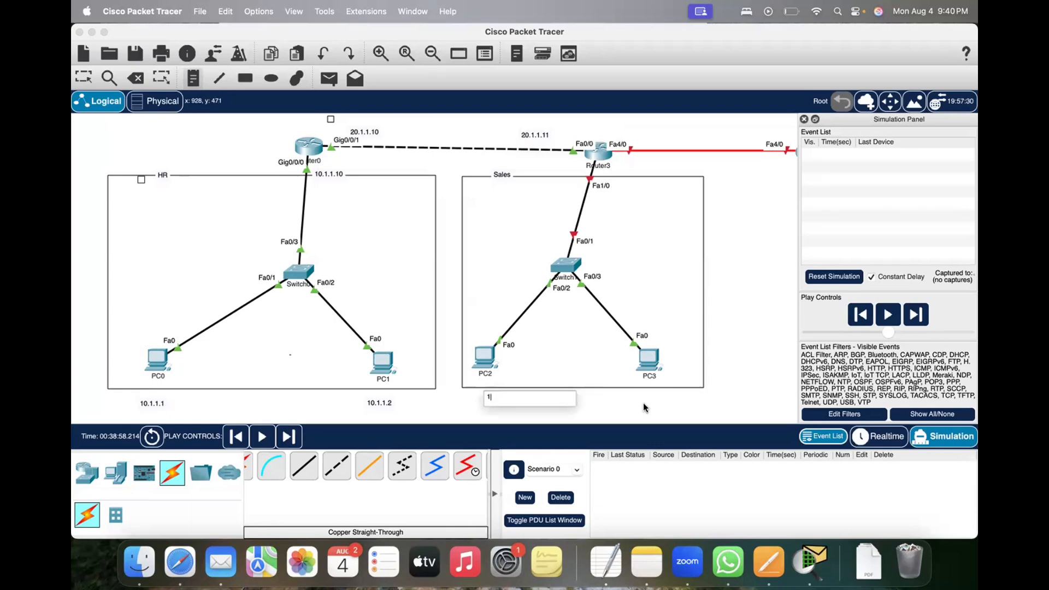
text(192.168.1.1)
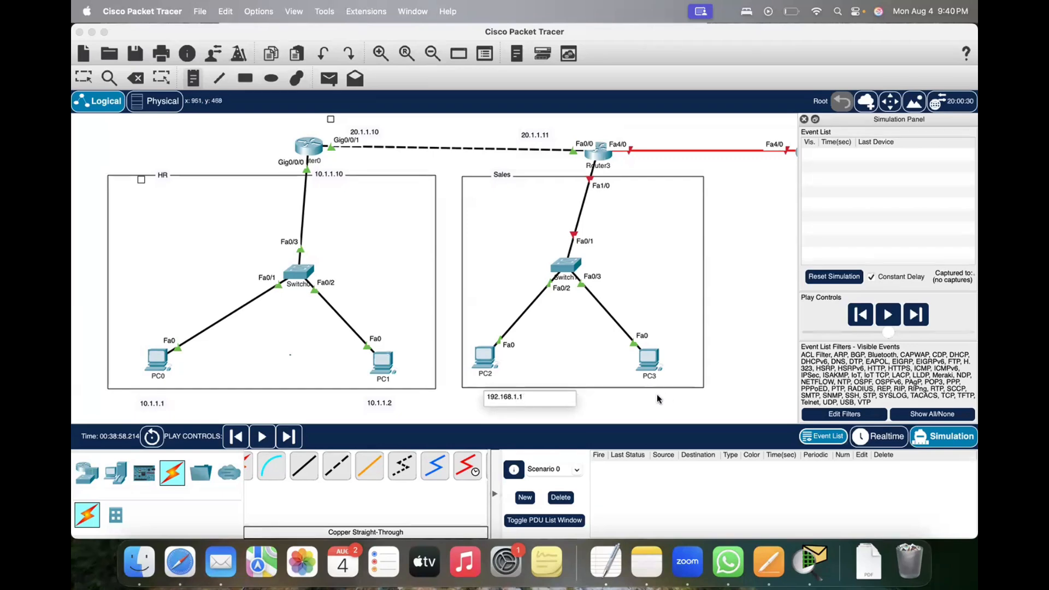
click(646, 397)
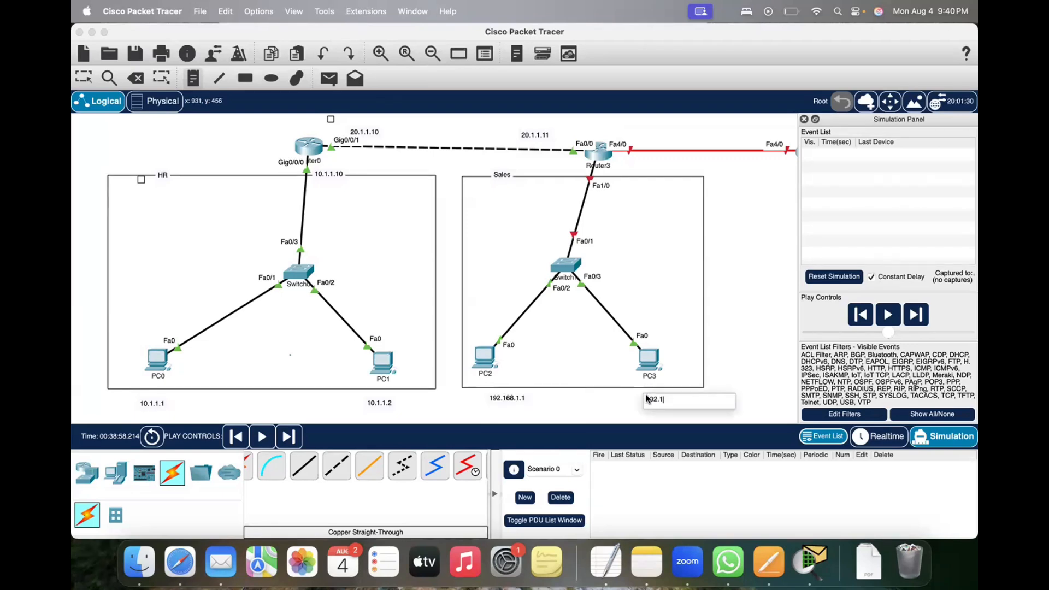
text(192.168.1.2)
Step: Label Router3's Sales-side interface 192.168.1.11 and move the PC2 and PC3 address notes closer to their PCs
click(616, 169)
text(192.1)
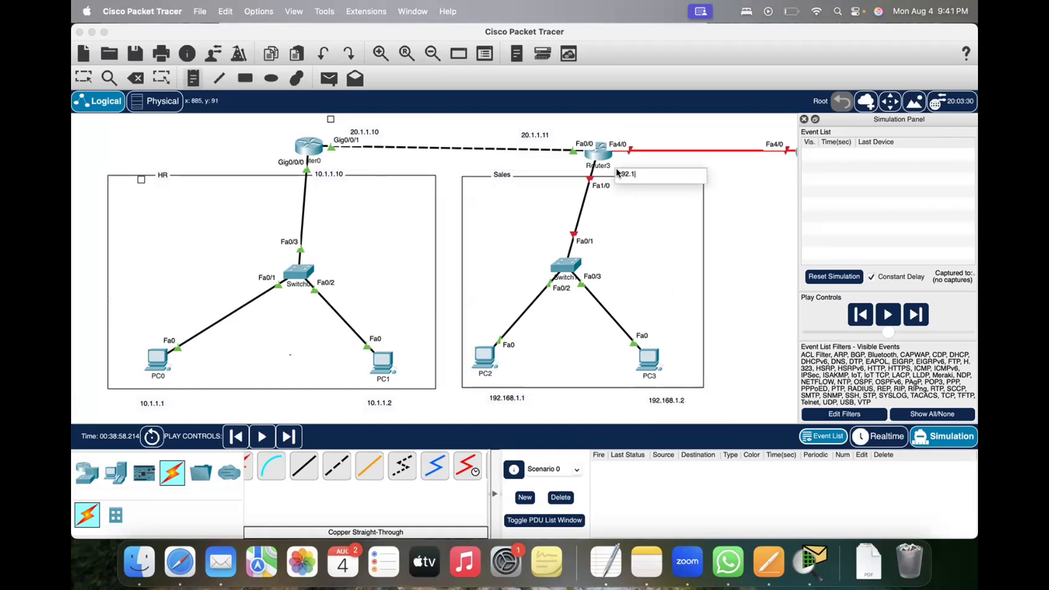
text(68.1.11)
click(778, 260)
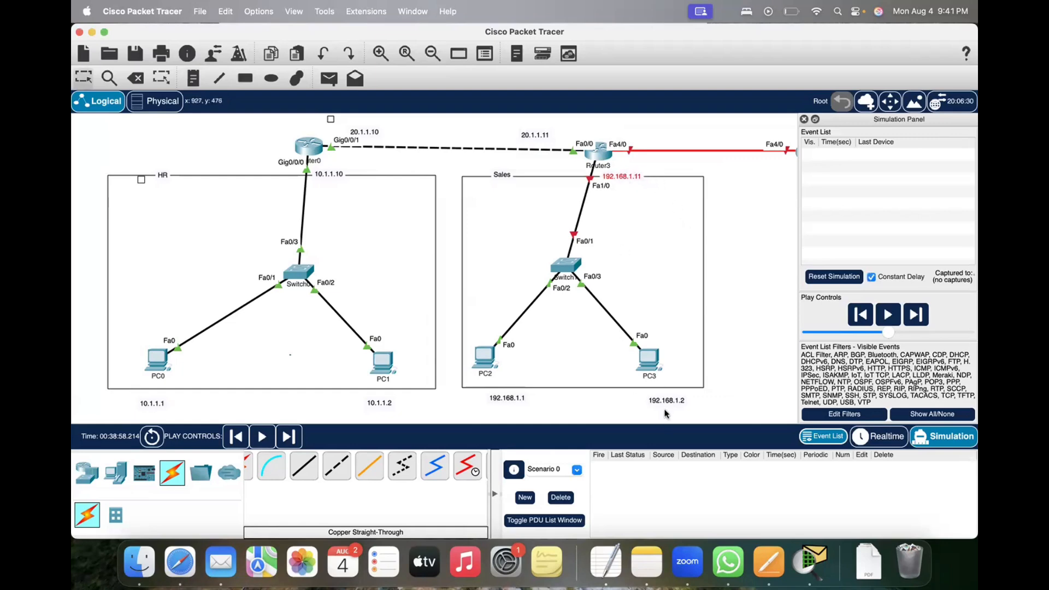
drag(672, 389, 649, 391)
drag(490, 388, 488, 387)
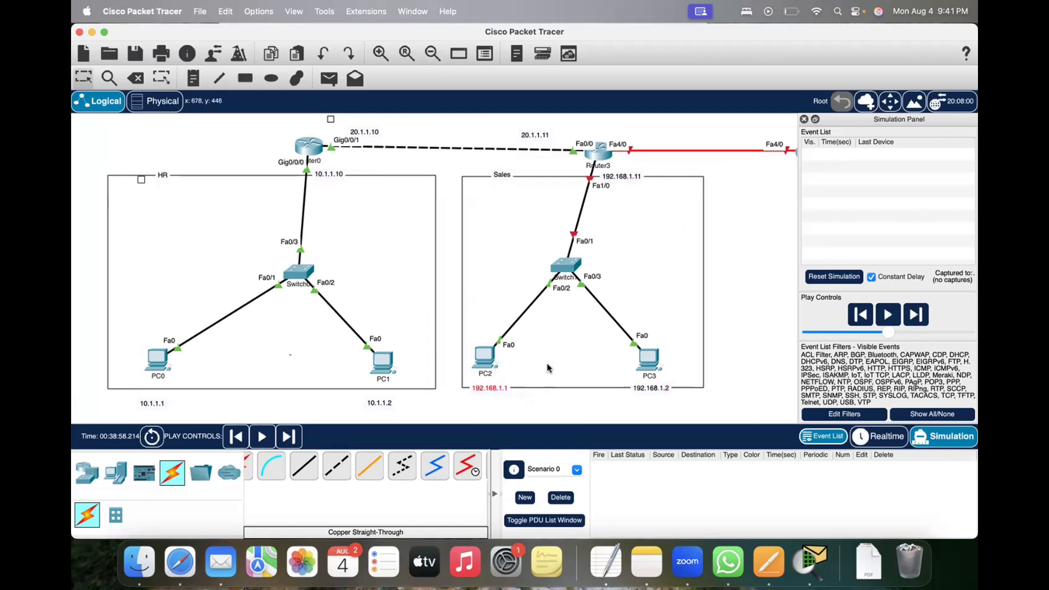
Step: Assign PC2 the static IPv4 address 192.168.1.1 with subnet mask 255.255.255.0, and return to Realtime mode
click(479, 356)
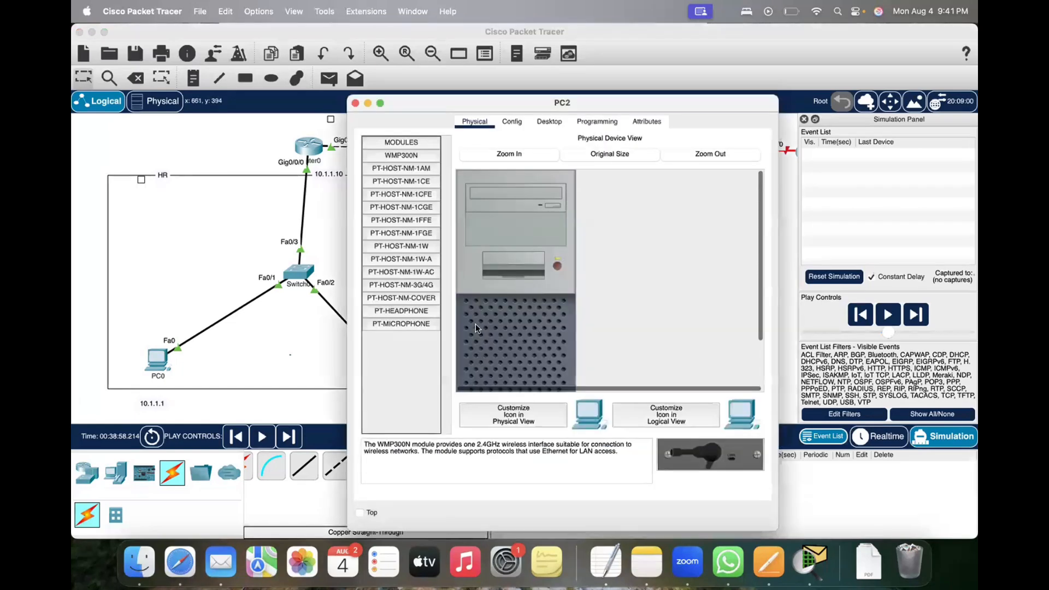
click(356, 102)
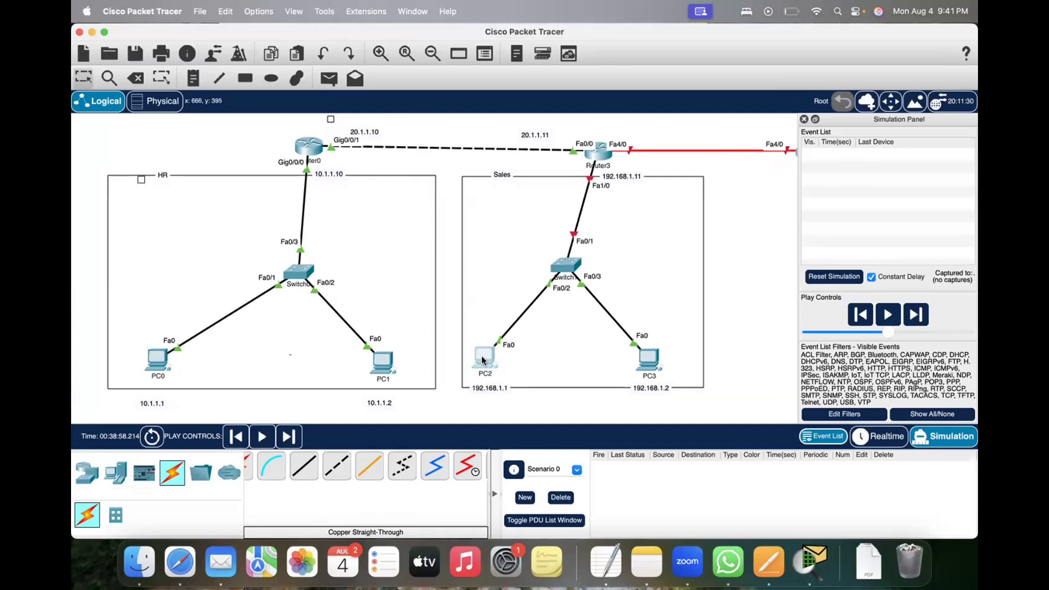
mouse_move(482, 360)
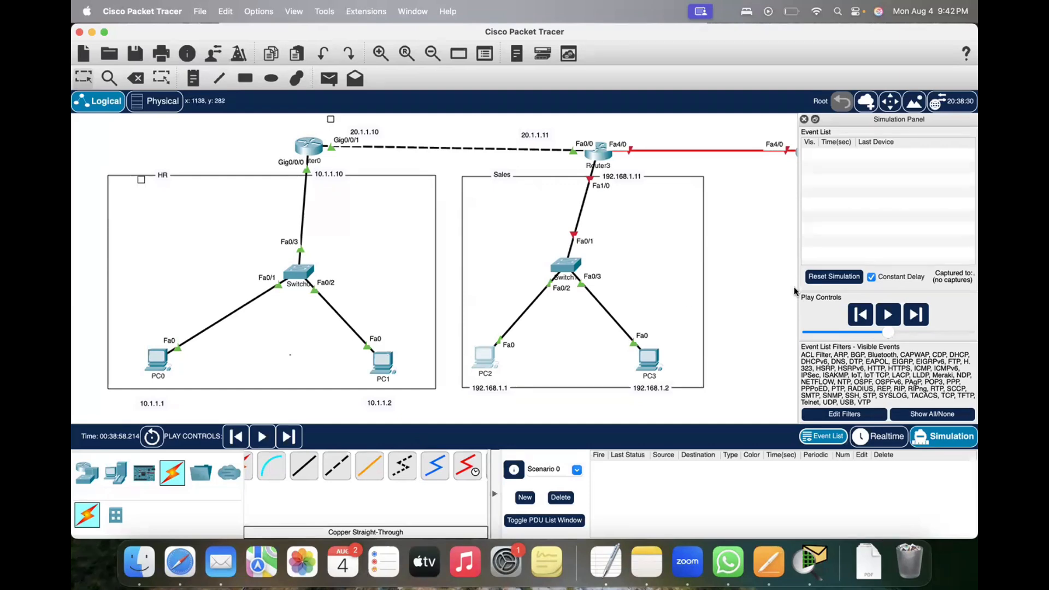
click(486, 357)
drag(408, 110, 289, 117)
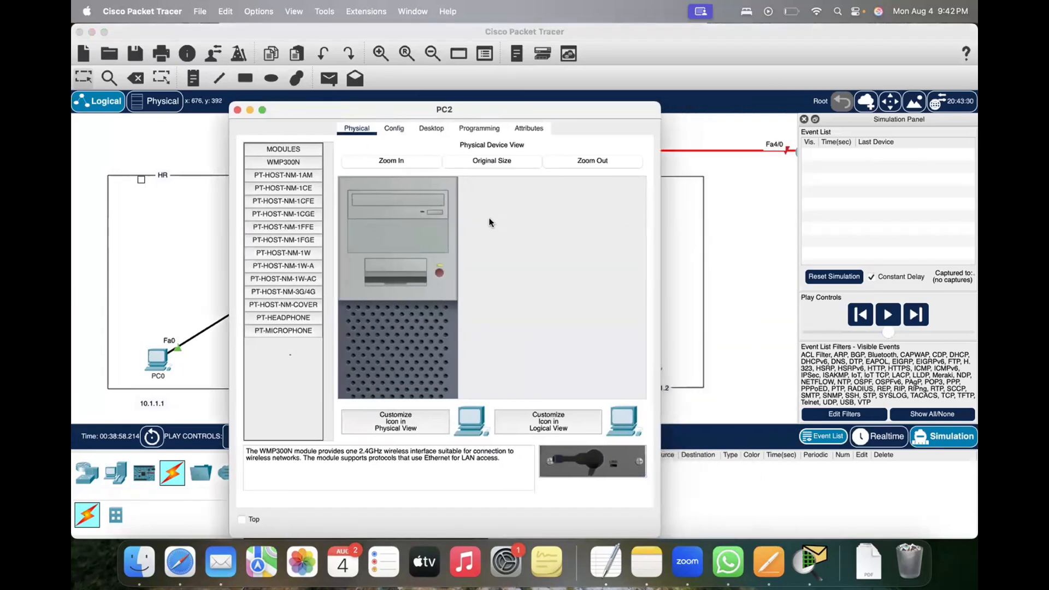
click(431, 129)
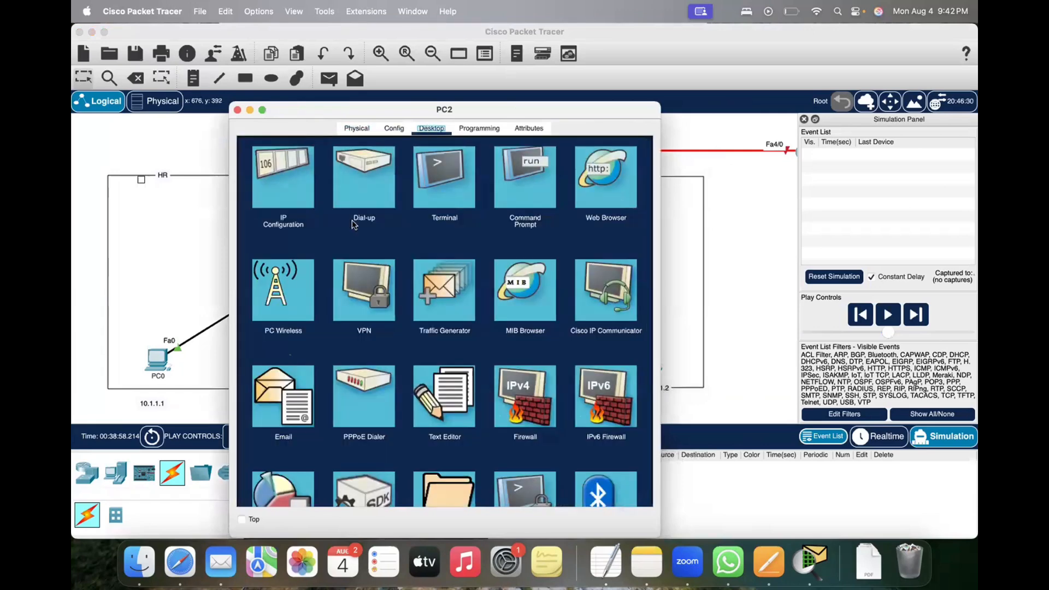
click(298, 195)
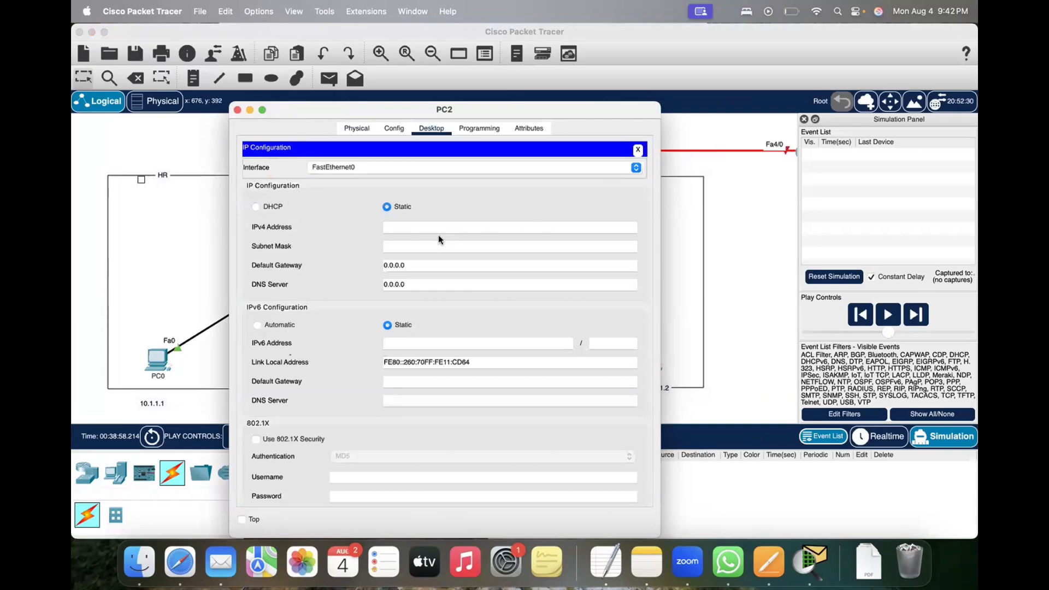
text(192.168.1.1)
key(Tab)
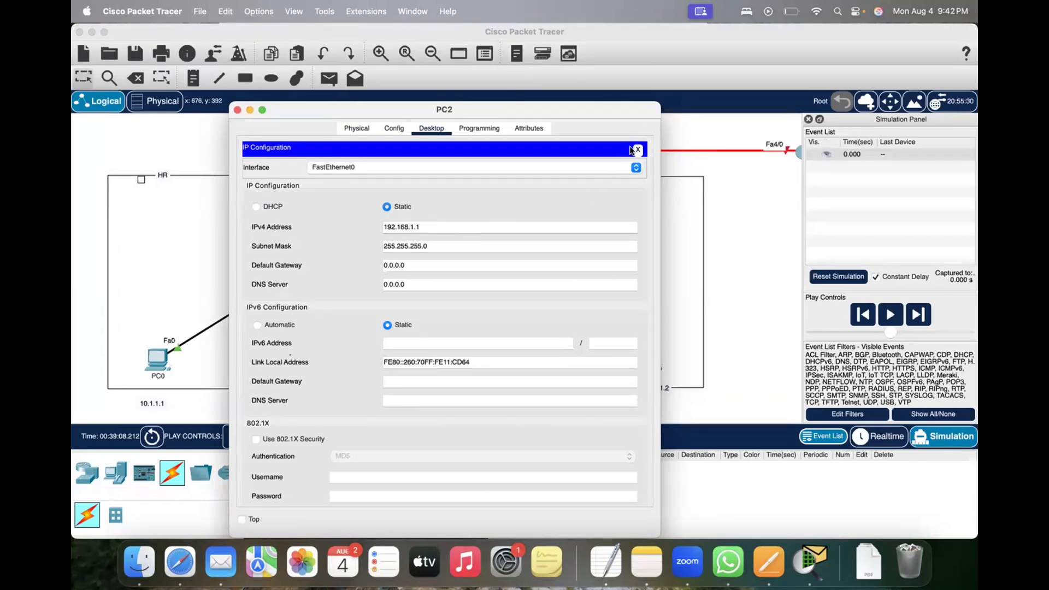
click(237, 110)
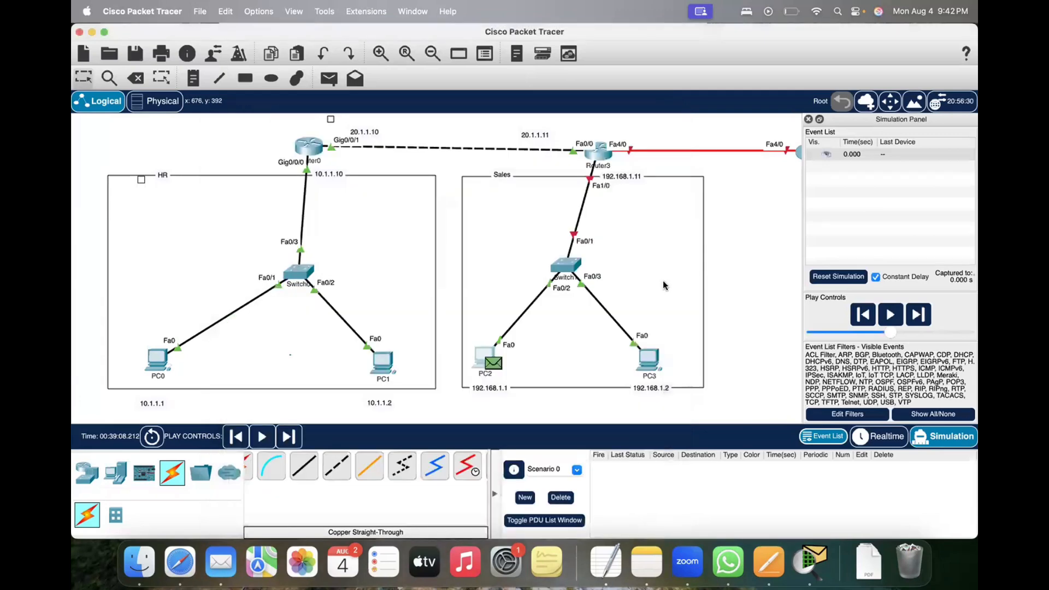
click(888, 435)
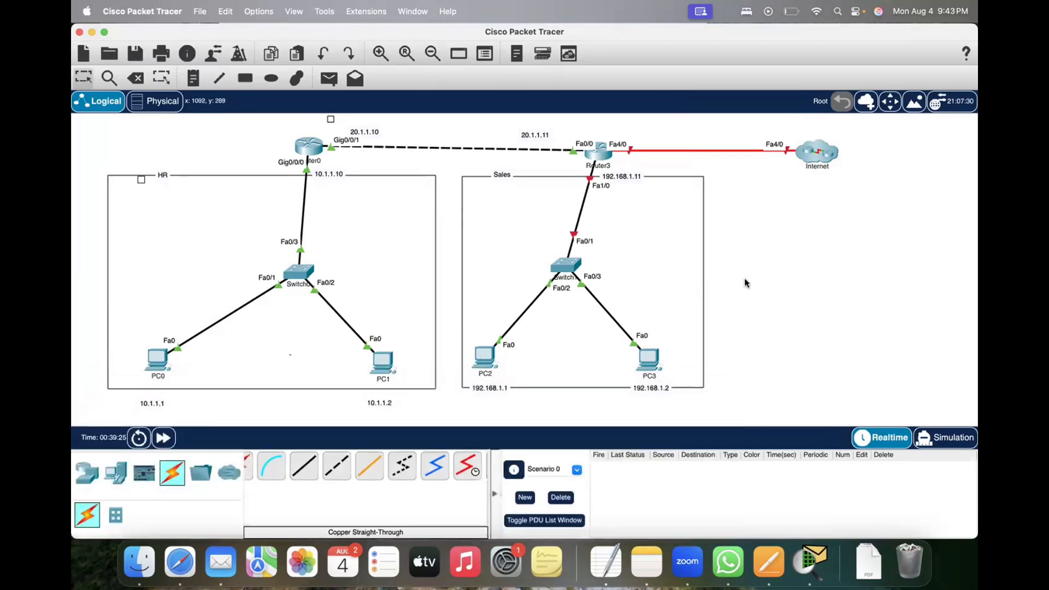
drag(483, 362, 490, 356)
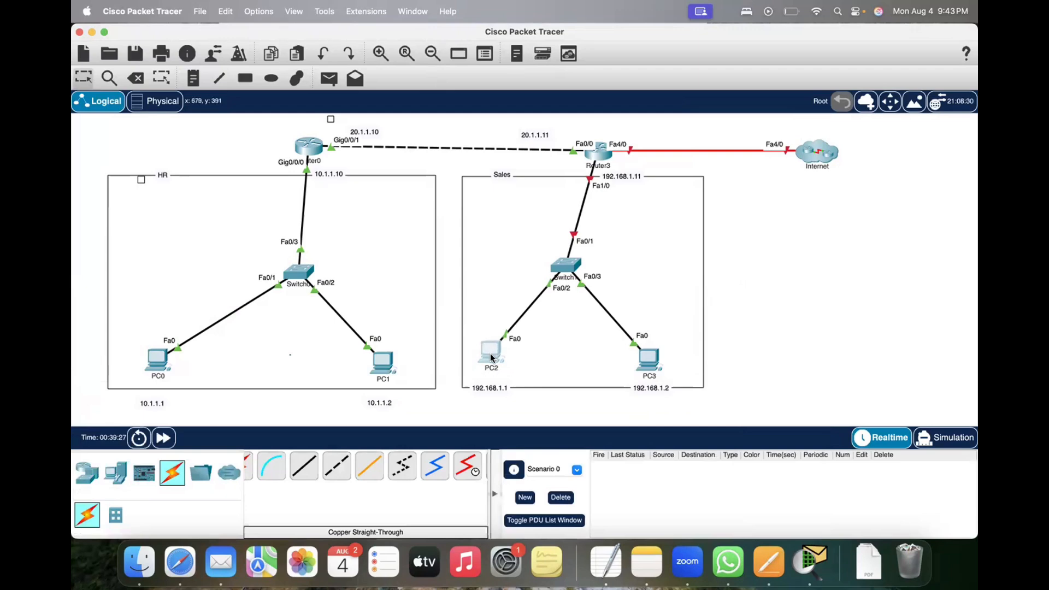
Step: Assign PC3's FastEthernet0 the static IPv4 address 192.168.1.2 with subnet mask 255.255.255.0, and close its window
mouse_move(645, 357)
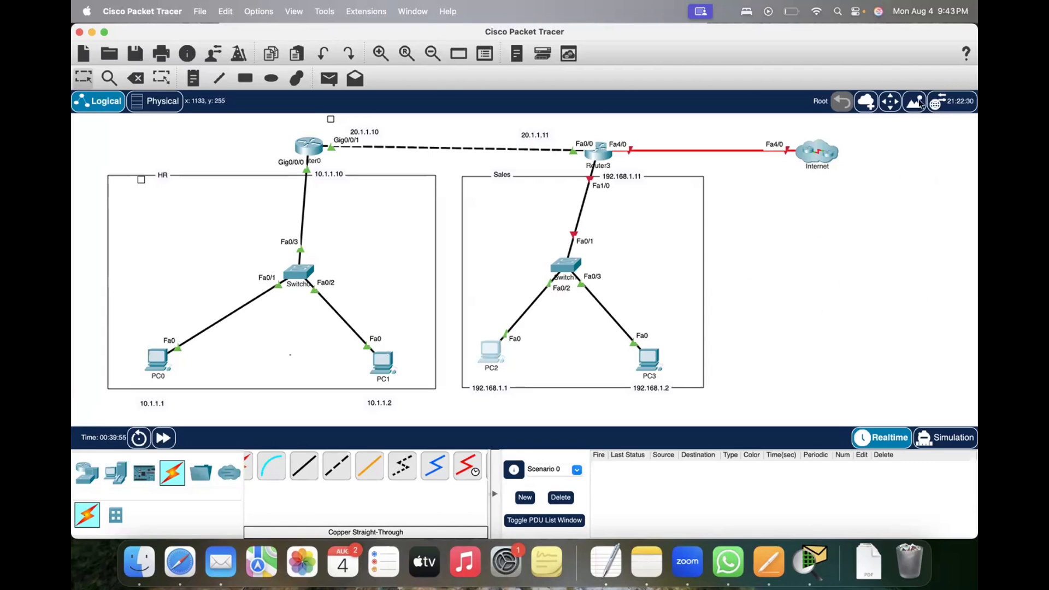
click(651, 359)
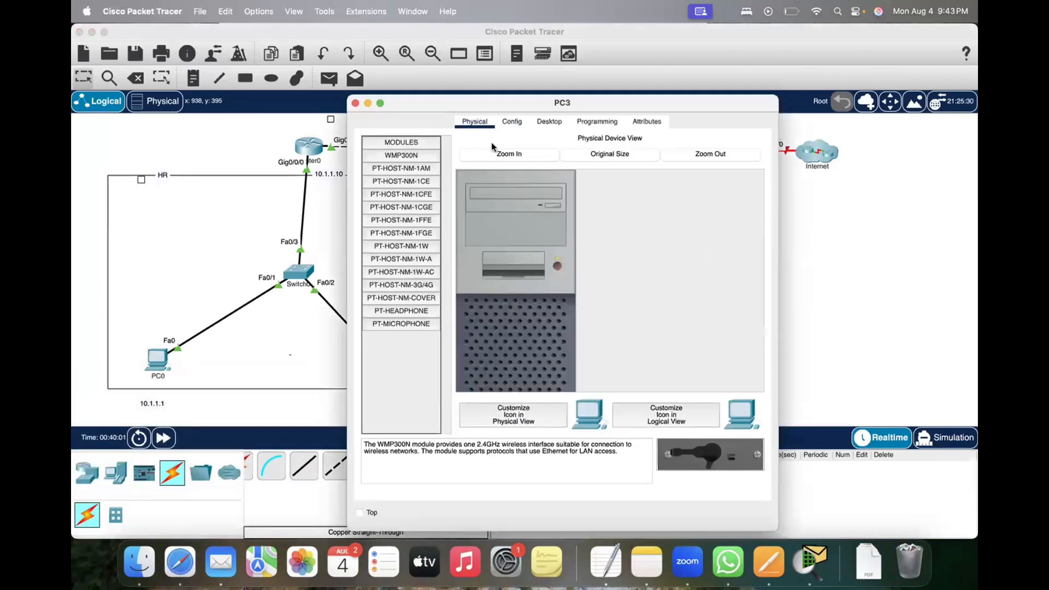
drag(500, 103, 477, 100)
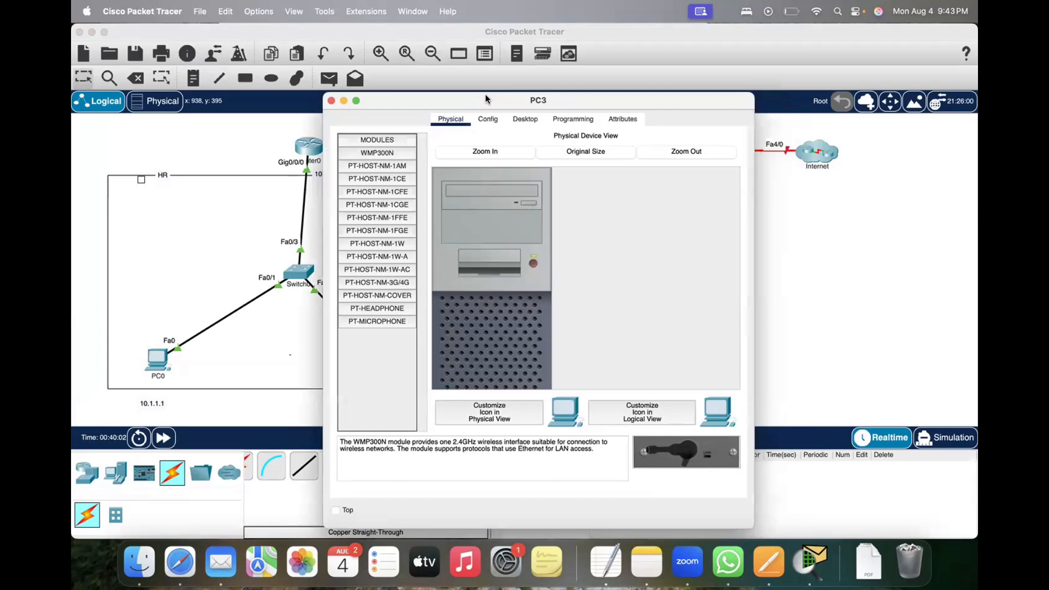
click(489, 123)
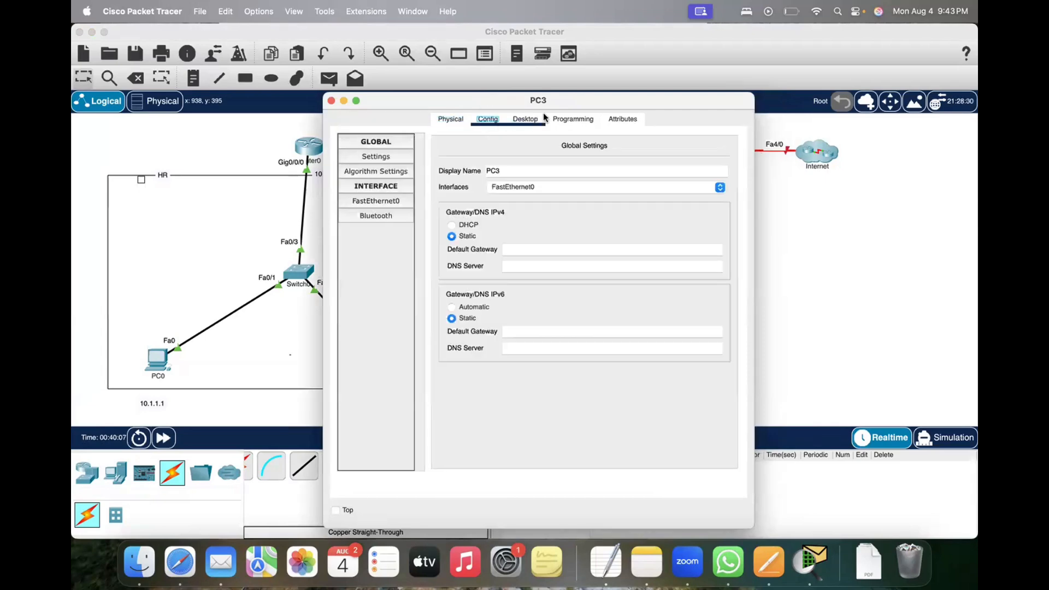
click(525, 119)
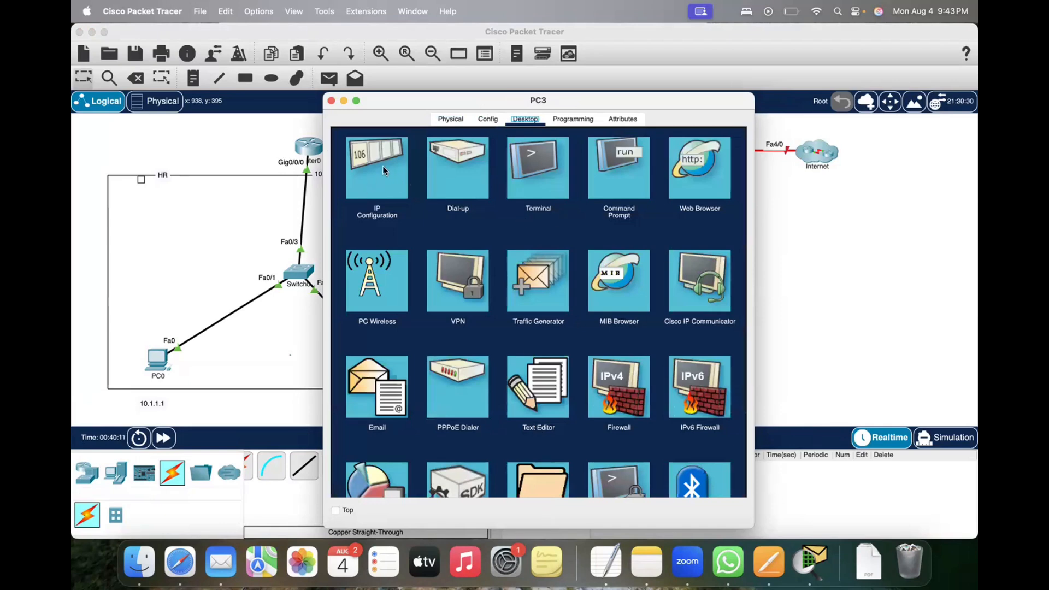
click(489, 122)
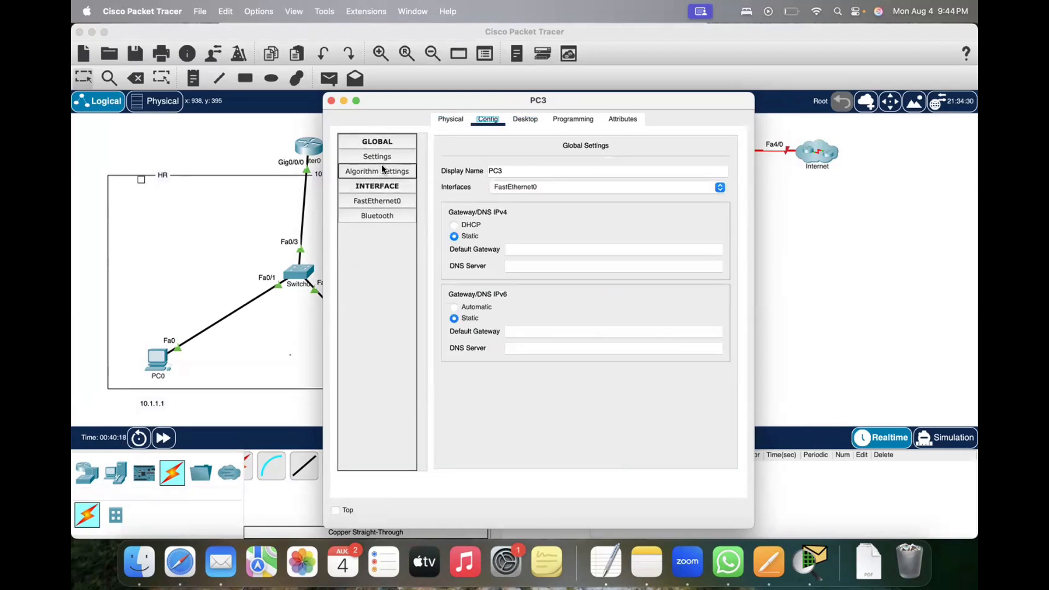
click(371, 204)
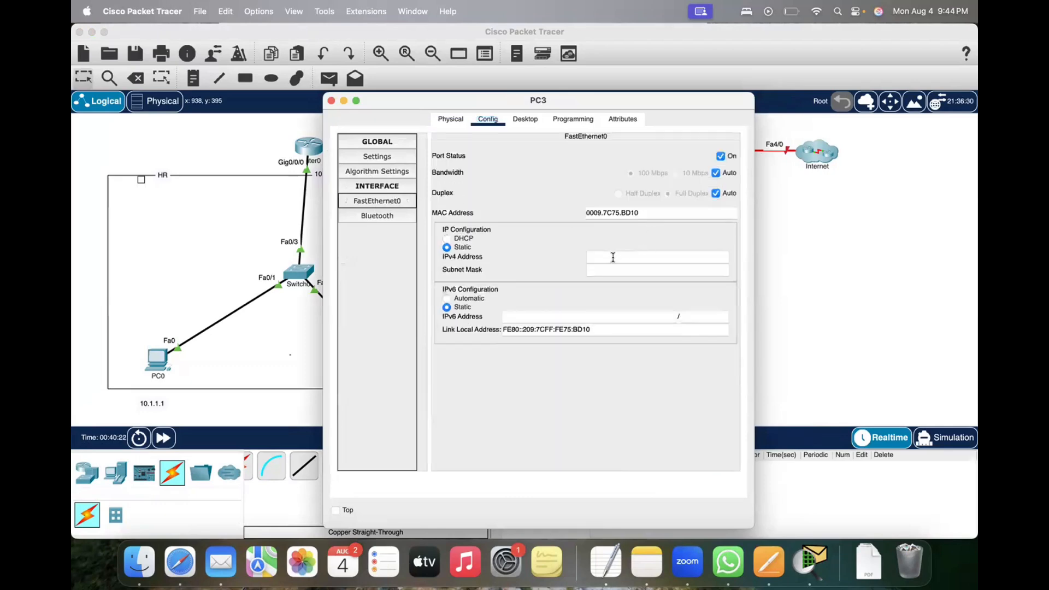
click(612, 258)
text(192.)
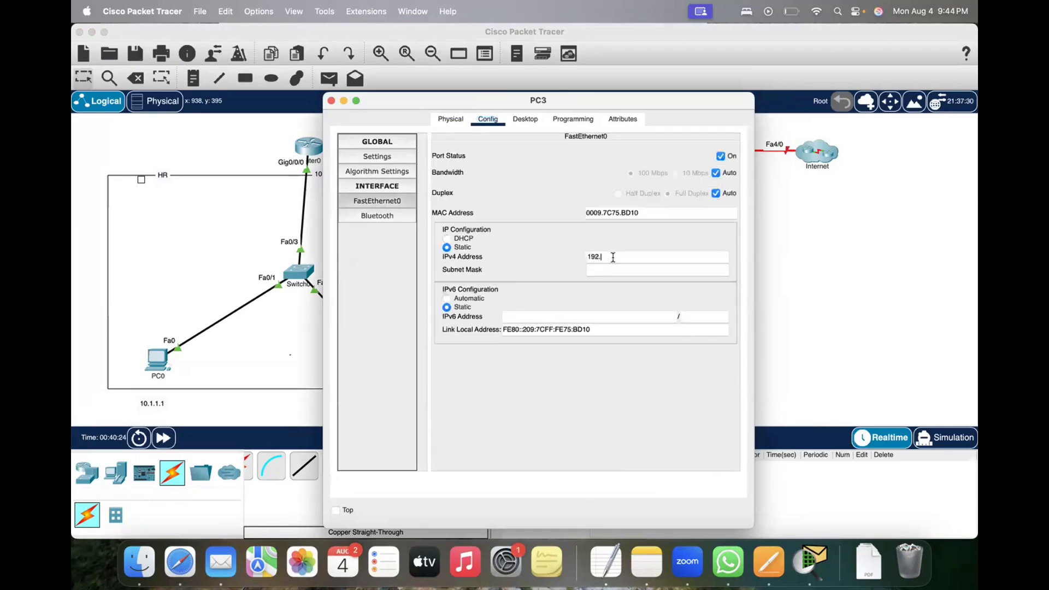
text(168.1.2)
key(Tab)
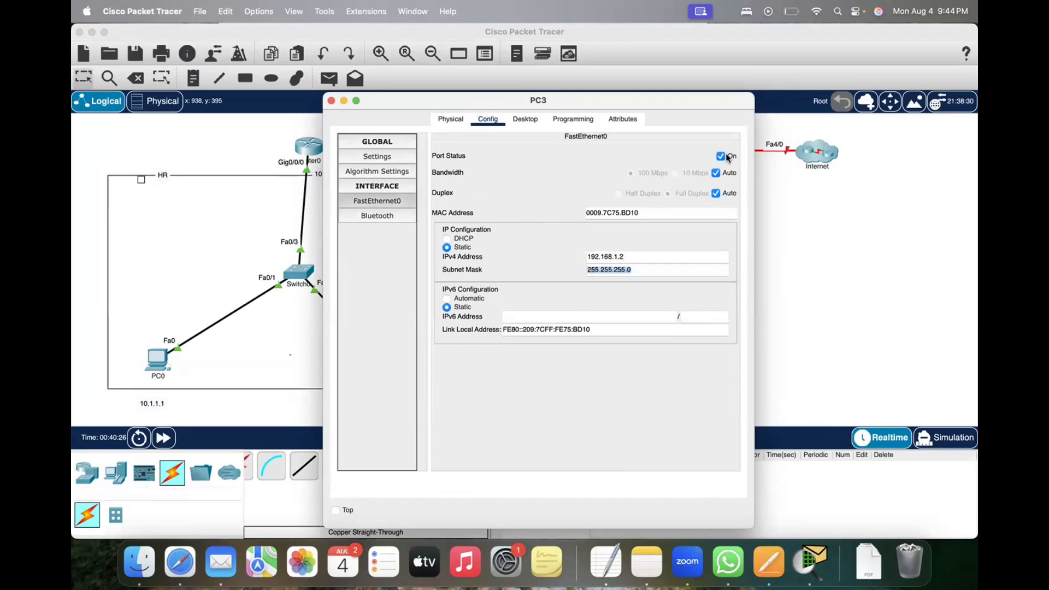
drag(326, 107, 283, 117)
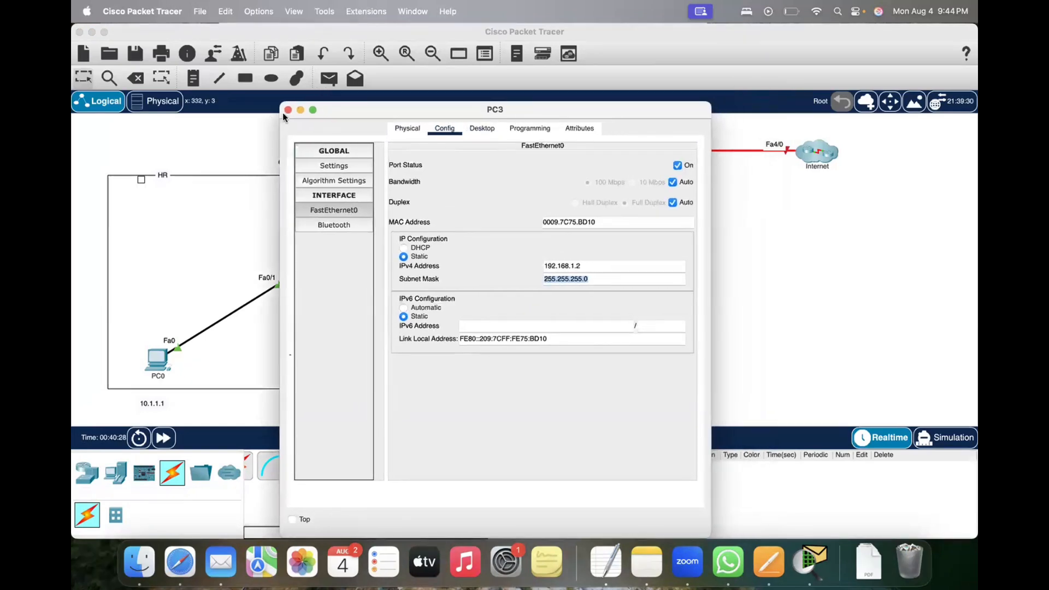
click(288, 109)
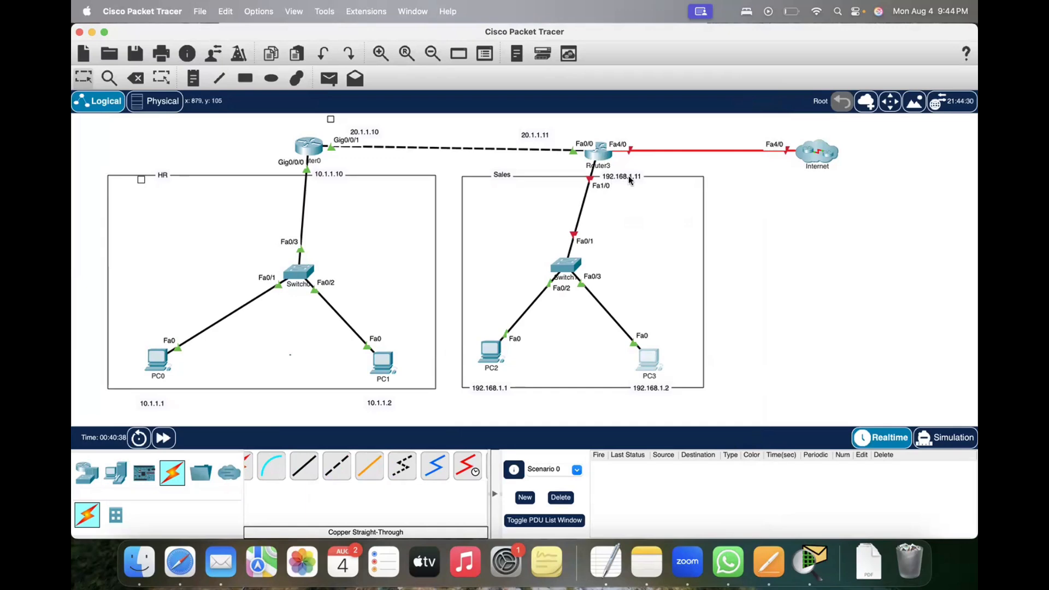
Step: Assign Router3's FastEthernet1/0 the IPv4 address 192.168.1.11 with subnet mask 255.255.255.0, enable the port, and close its window
click(601, 157)
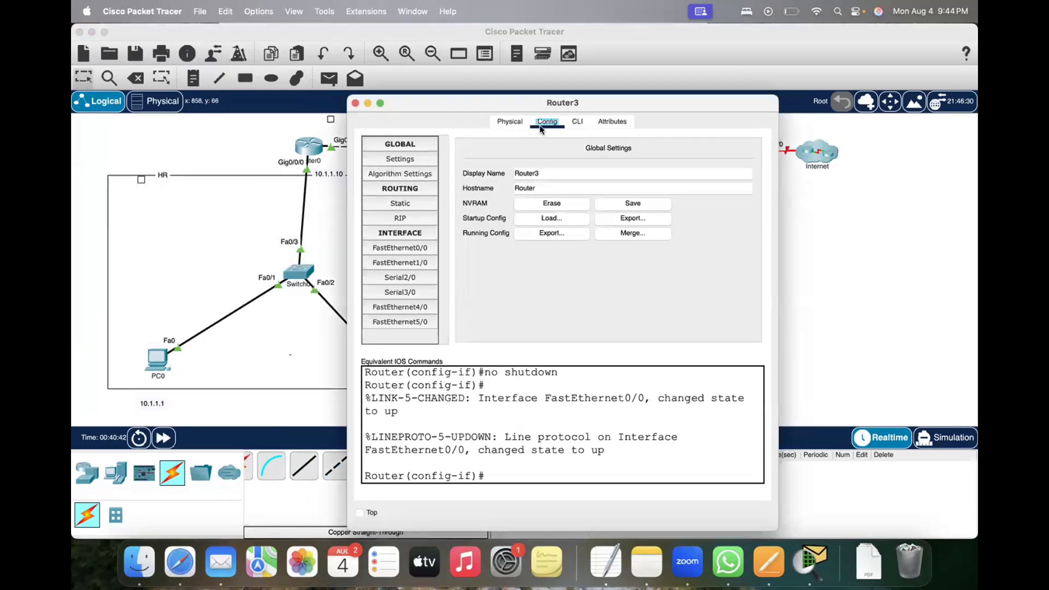
click(402, 261)
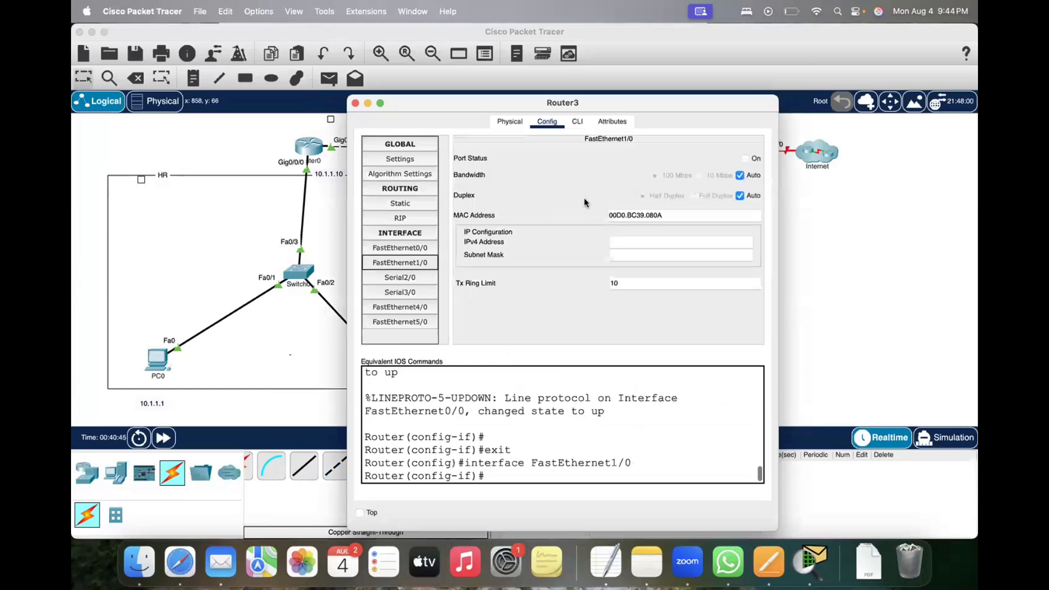
click(621, 243)
text(192.1)
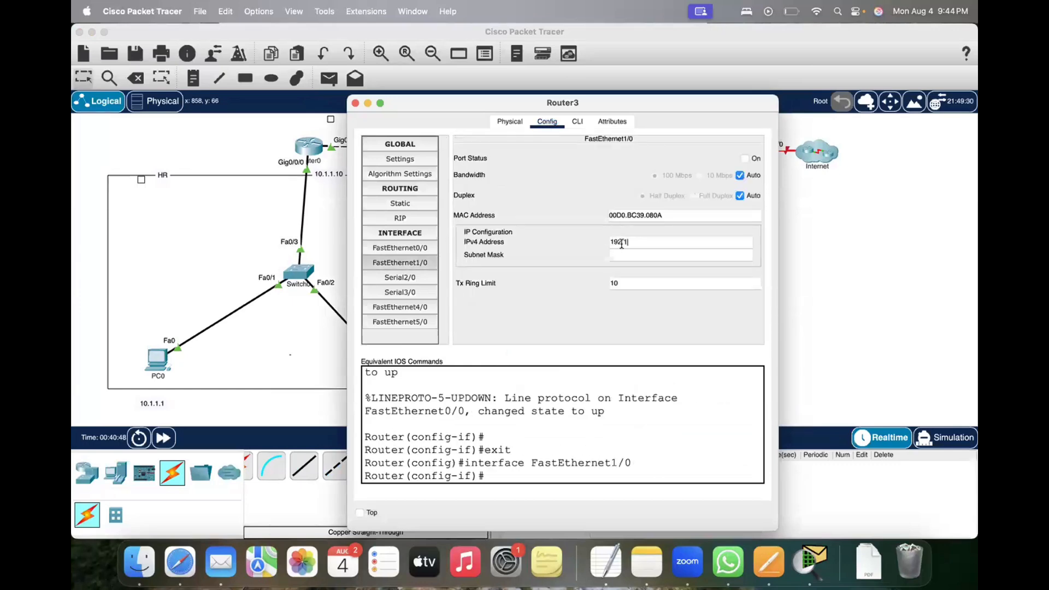
text(68.1.11)
key(Tab)
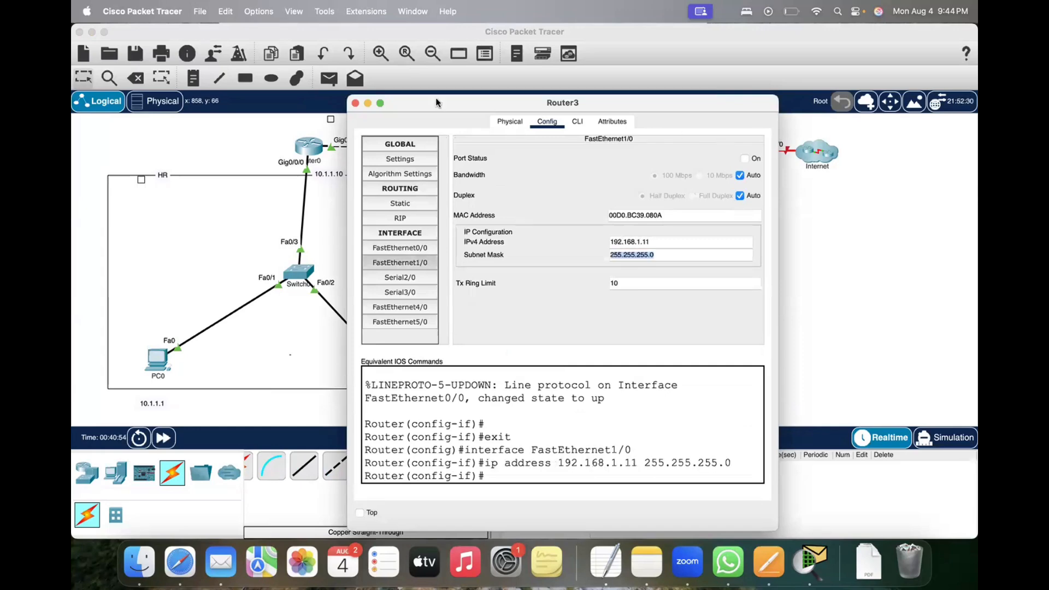
click(744, 159)
click(355, 103)
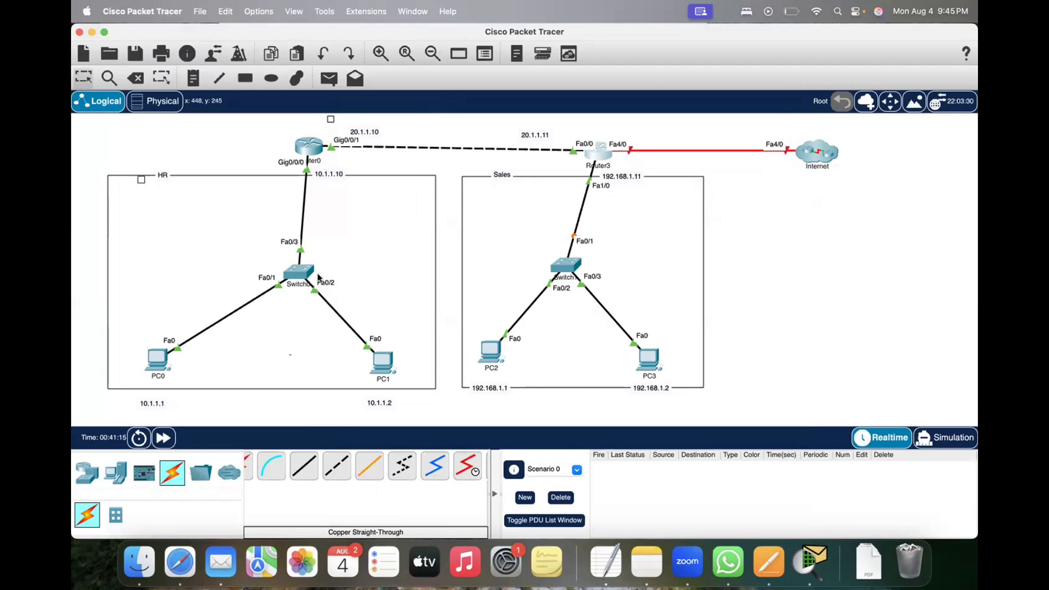
Step: Move the PC0, PC1, PC2 and PC3 address notes closer to their PCs, and shift the 192.168.1.11 note closer to Router3
drag(149, 404, 154, 389)
drag(381, 404, 388, 391)
click(495, 387)
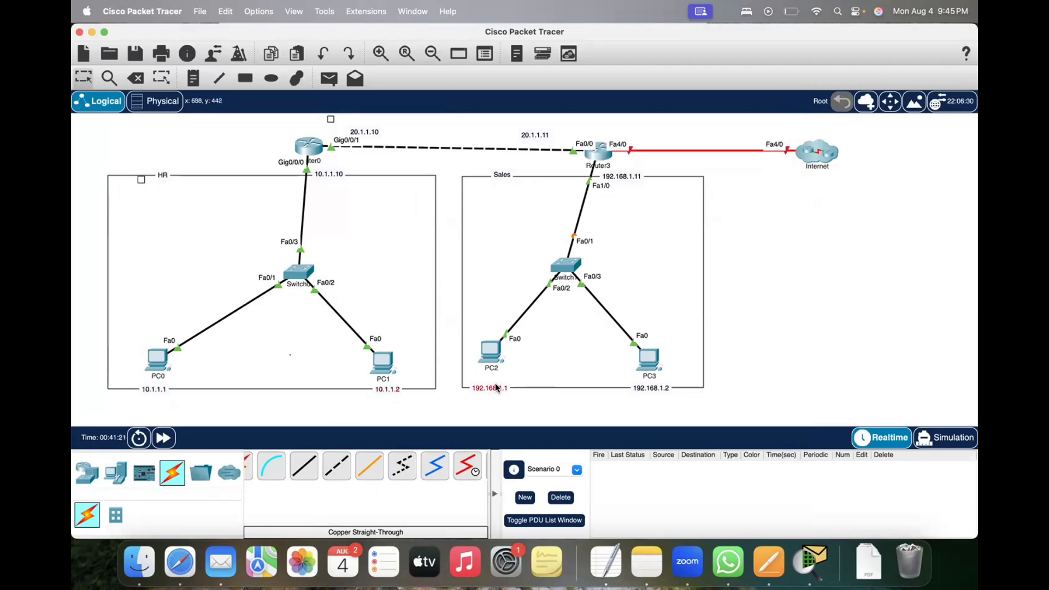
drag(496, 386, 496, 383)
click(648, 386)
click(623, 177)
drag(624, 177, 618, 177)
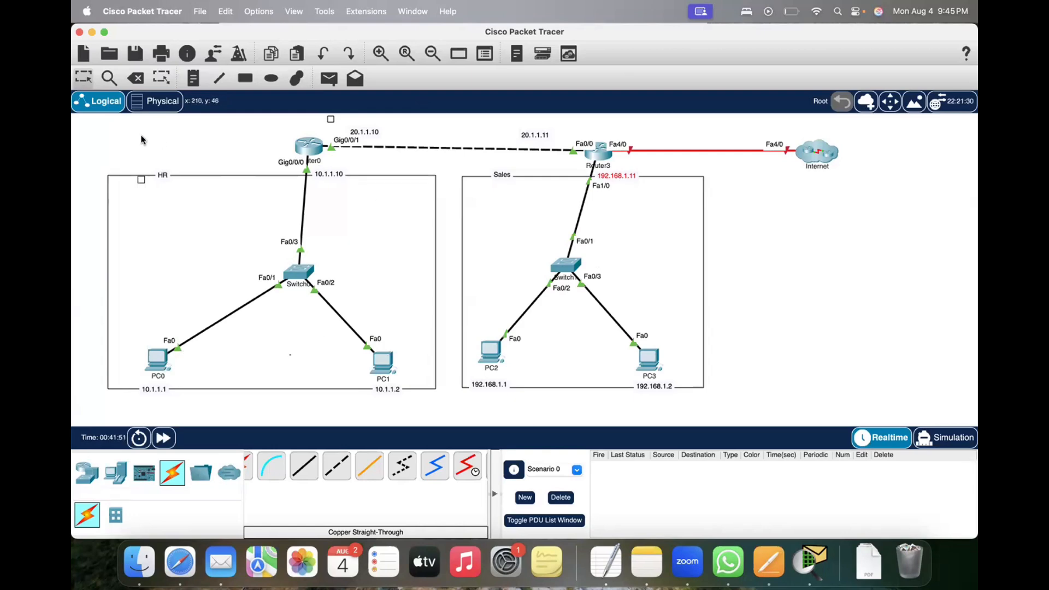
drag(85, 126, 106, 143)
click(491, 353)
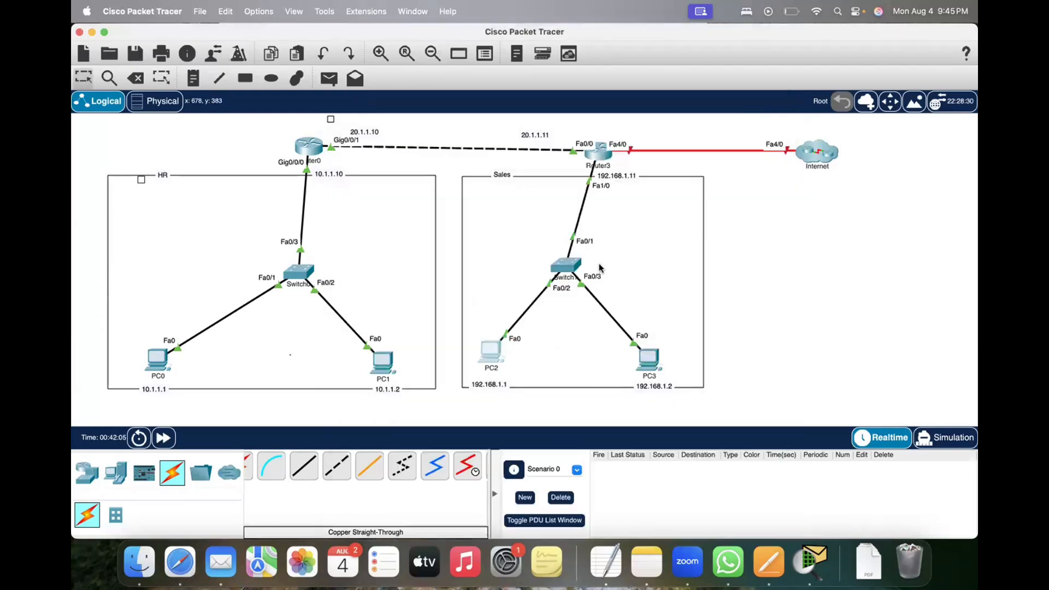
click(355, 103)
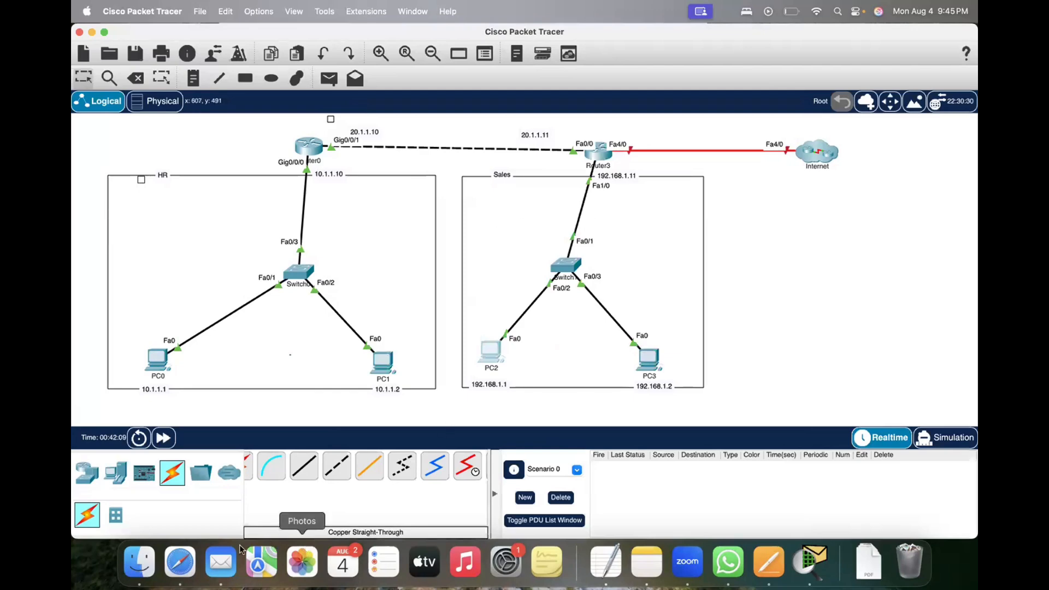
click(177, 564)
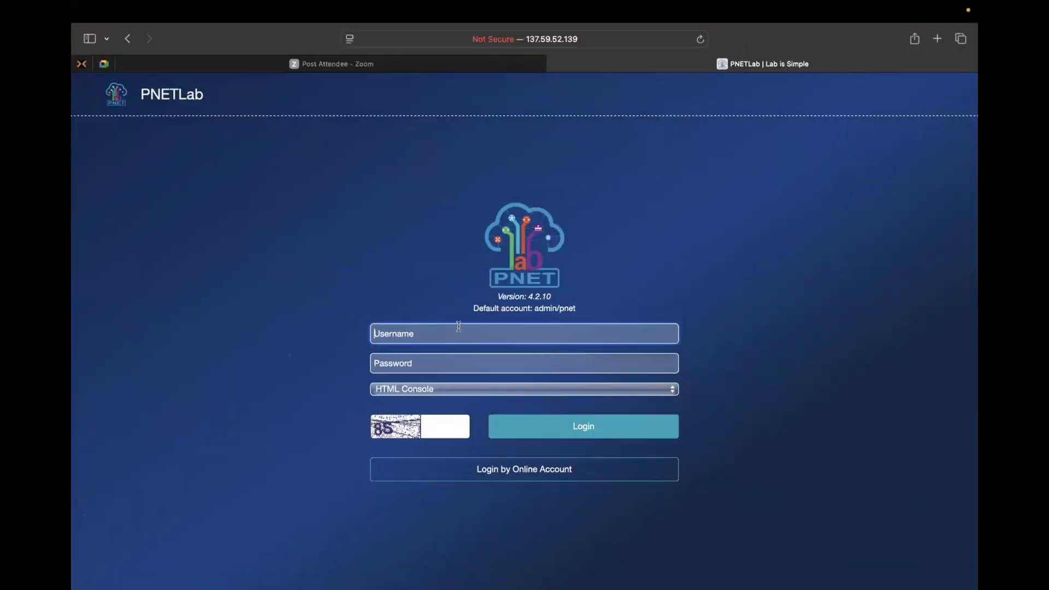
drag(270, 206, 795, 449)
click(765, 420)
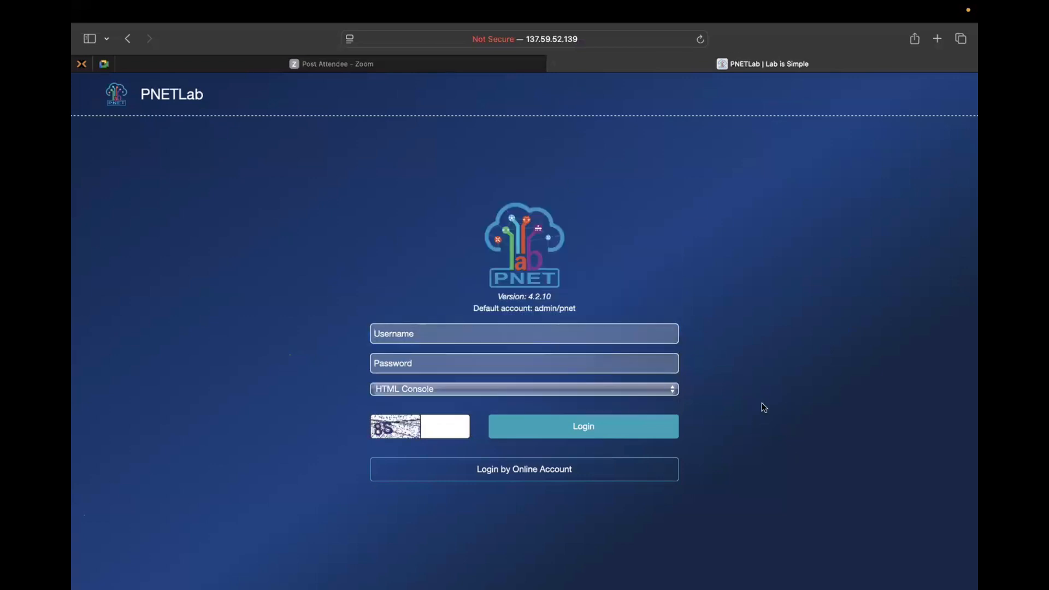
key(ctrl+Up)
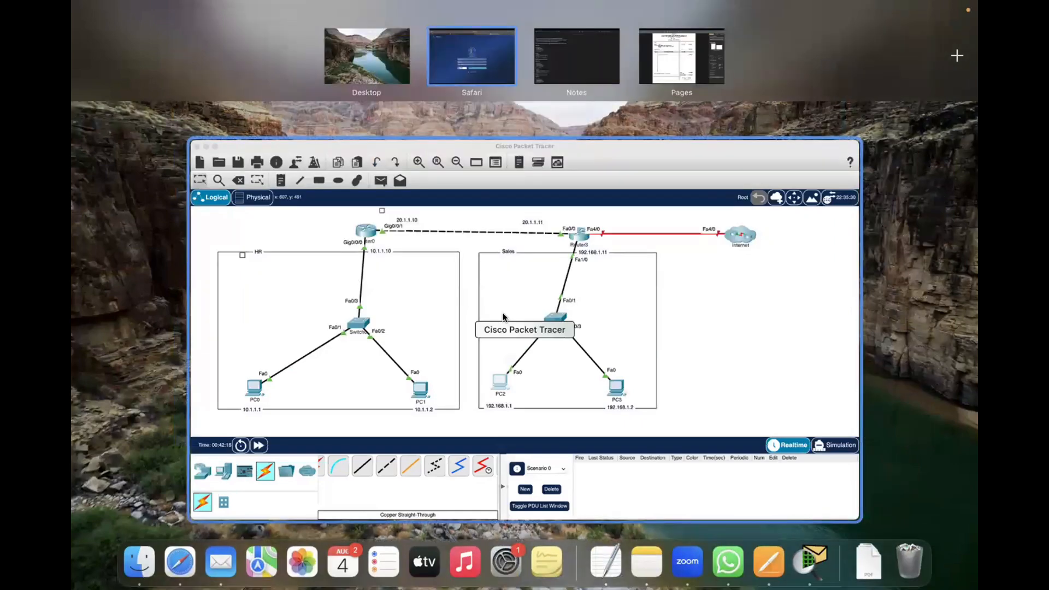
click(503, 315)
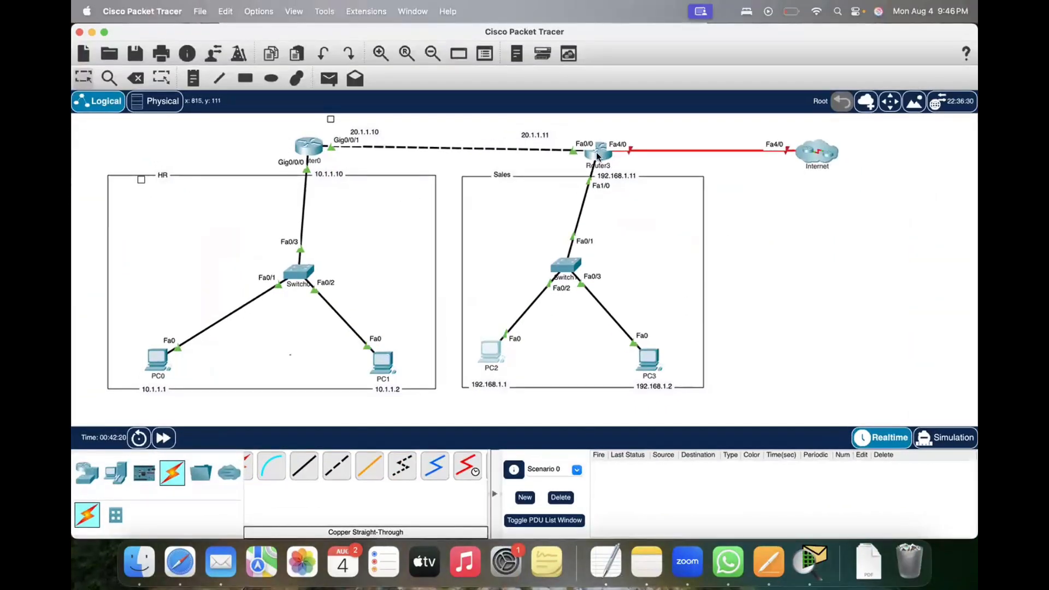
Step: Nudge Router3 upward, then enable its FastEthernet4/0 port and assign it IPv4 address 11.1.1.1 with subnet mask 255.0.0.0
drag(599, 153, 599, 149)
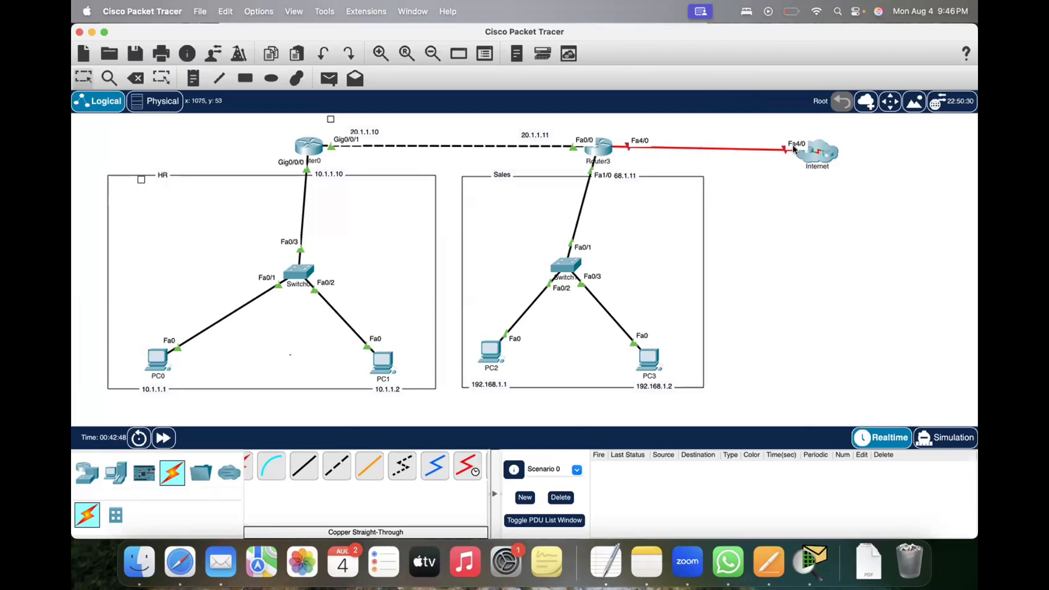
click(600, 149)
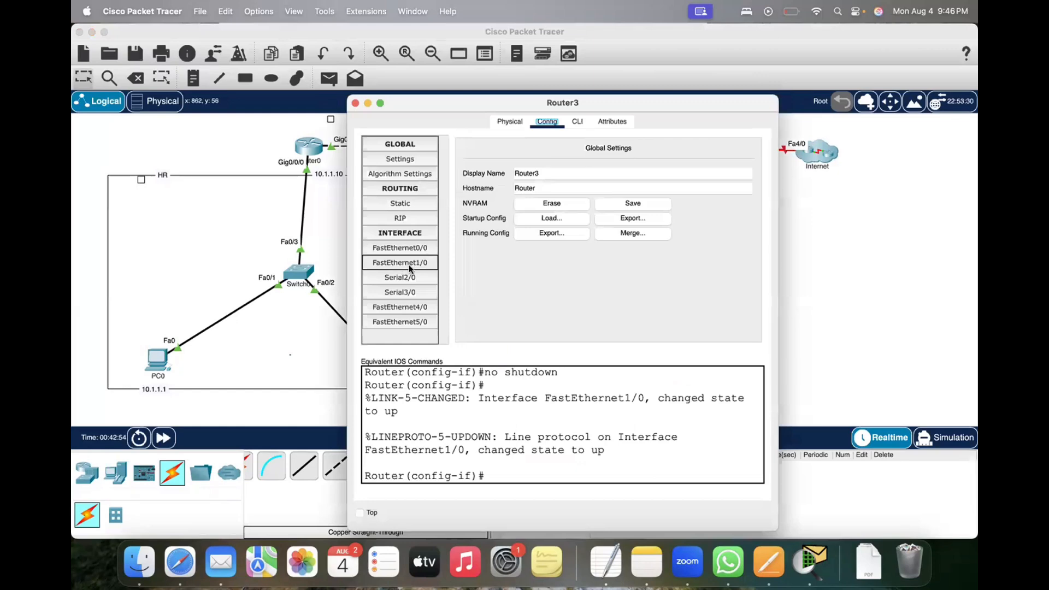
click(391, 307)
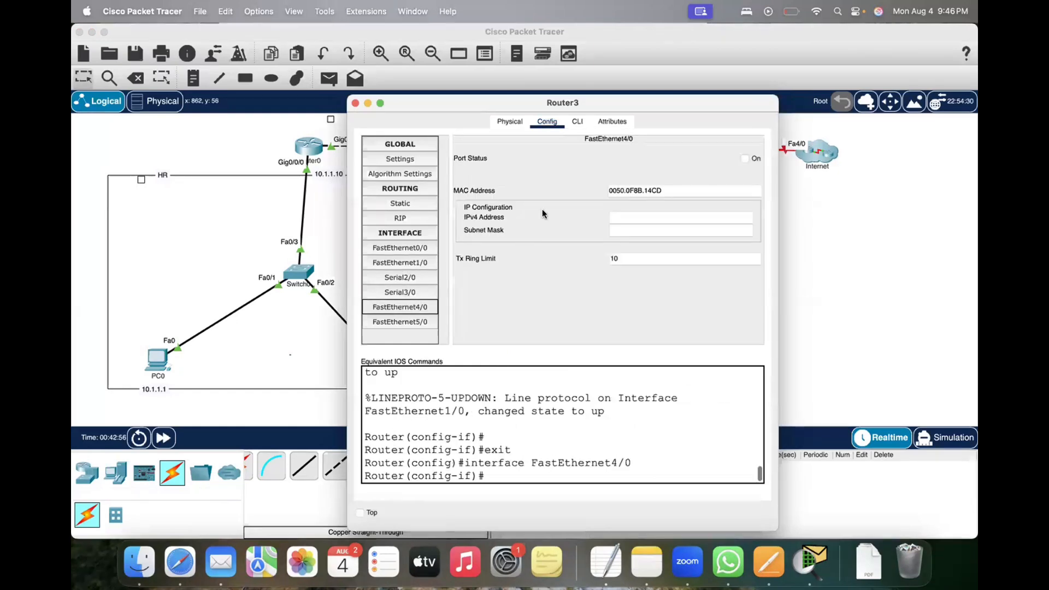
click(745, 159)
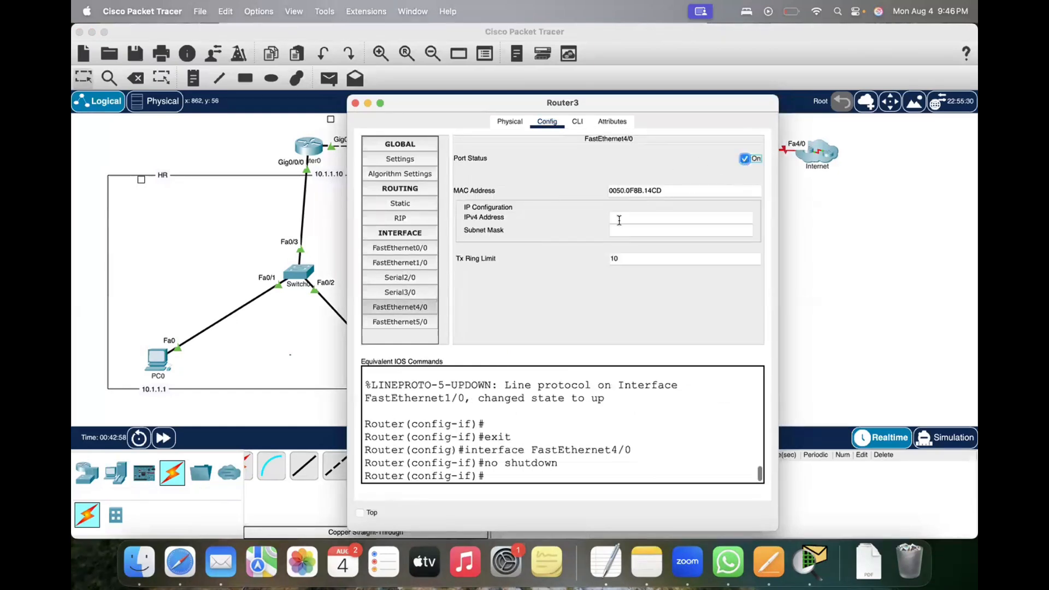
drag(676, 105, 651, 158)
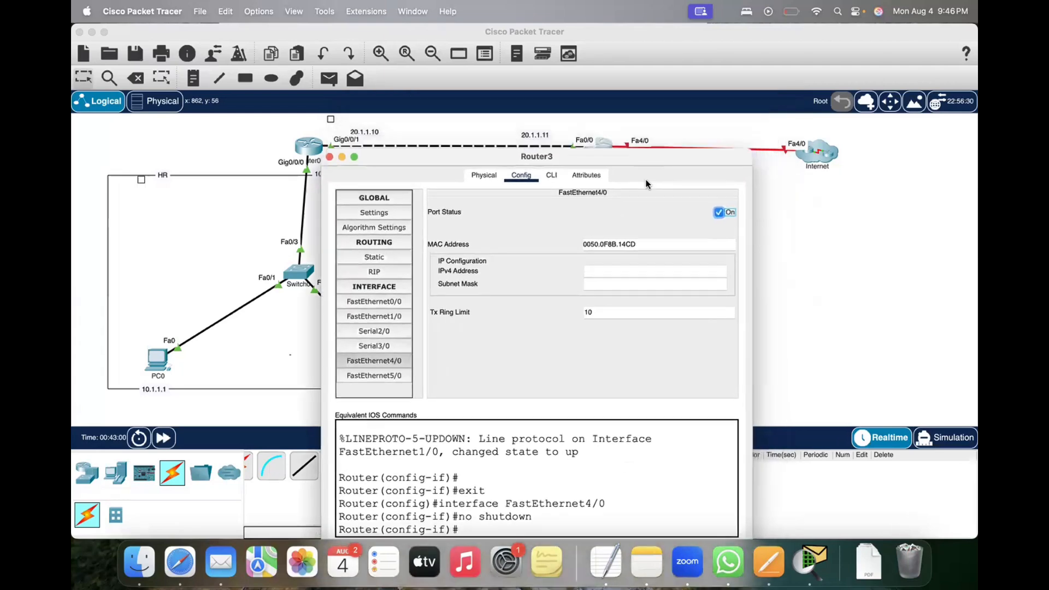
click(600, 273)
text(11.1.1.1)
key(Tab)
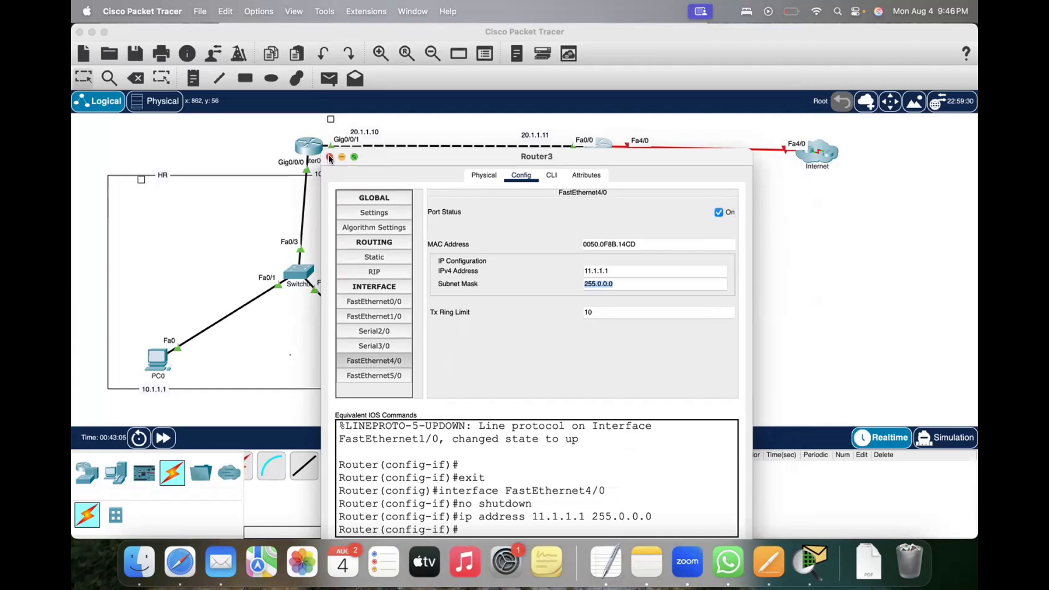
click(330, 157)
Step: Inside the Internet cloud, assign Router4's FastEthernet4/0 the address 11.1.1.2 with mask 255.0.0.0, enable the port, and return to the root topology
click(813, 154)
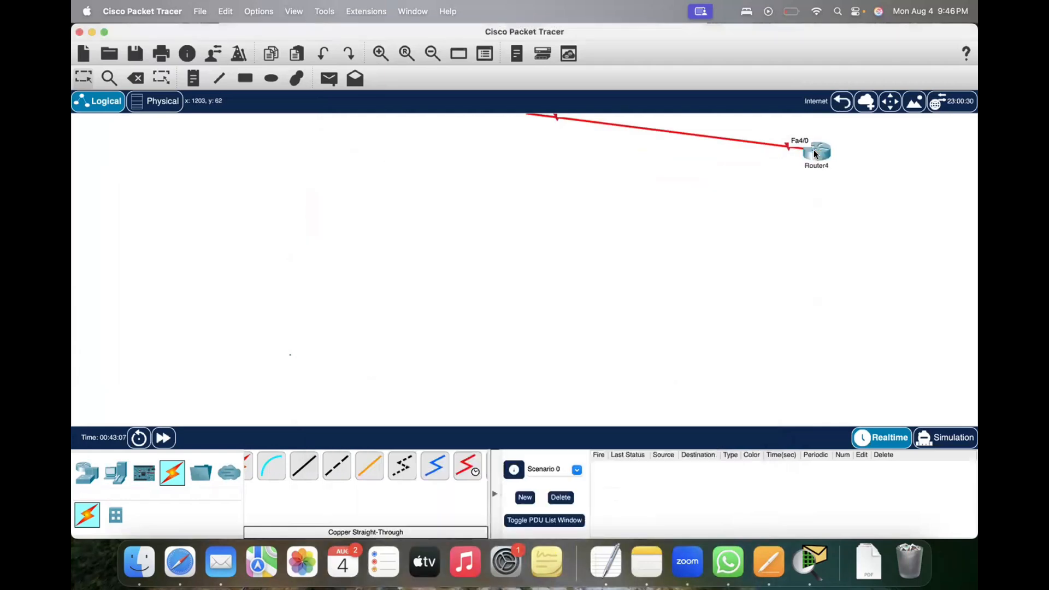
click(815, 152)
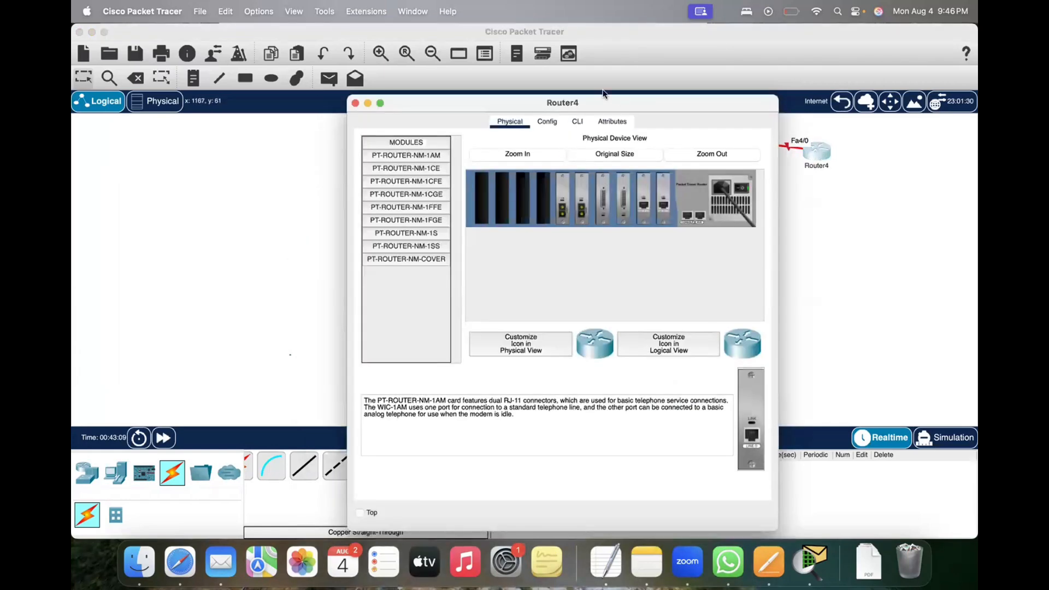
click(355, 102)
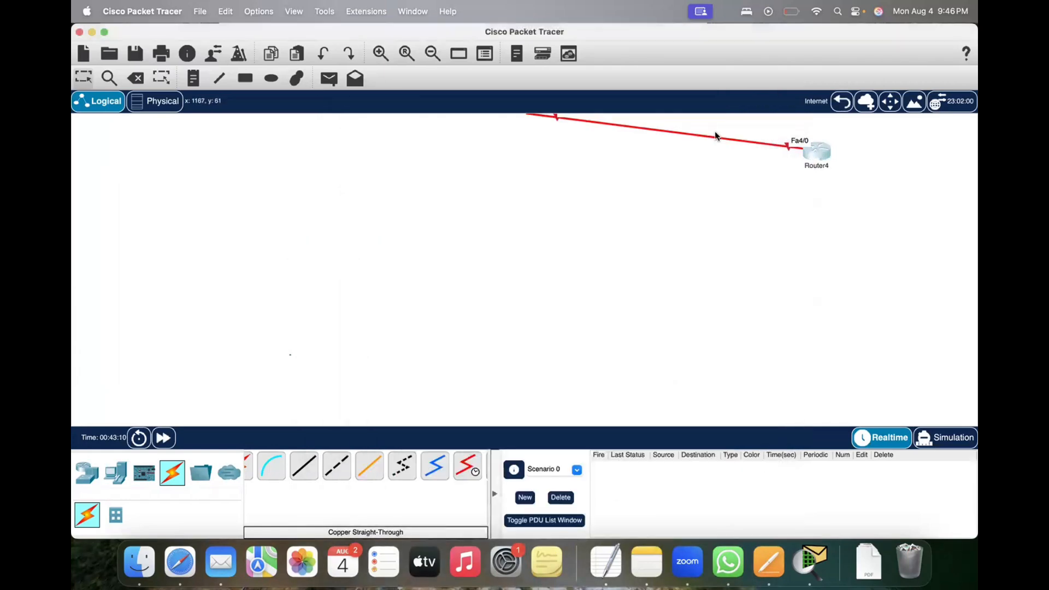
click(814, 149)
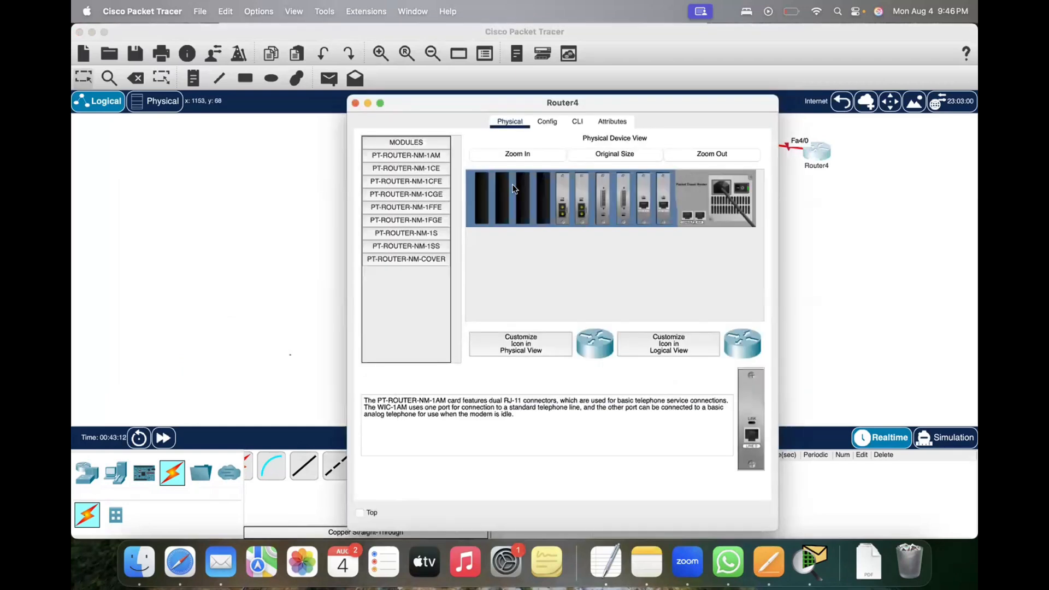
click(546, 122)
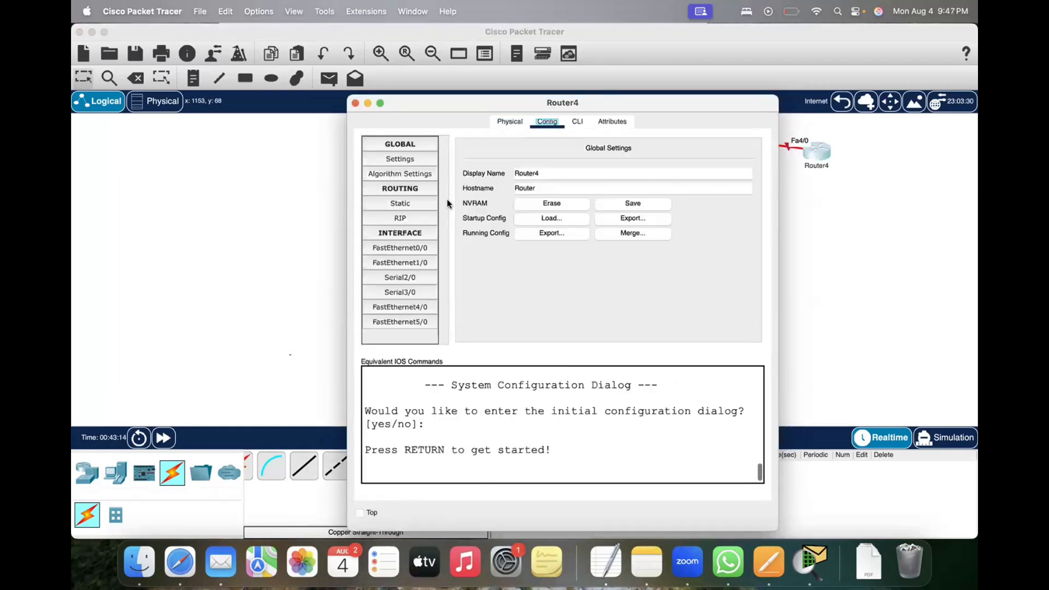
click(389, 307)
click(626, 216)
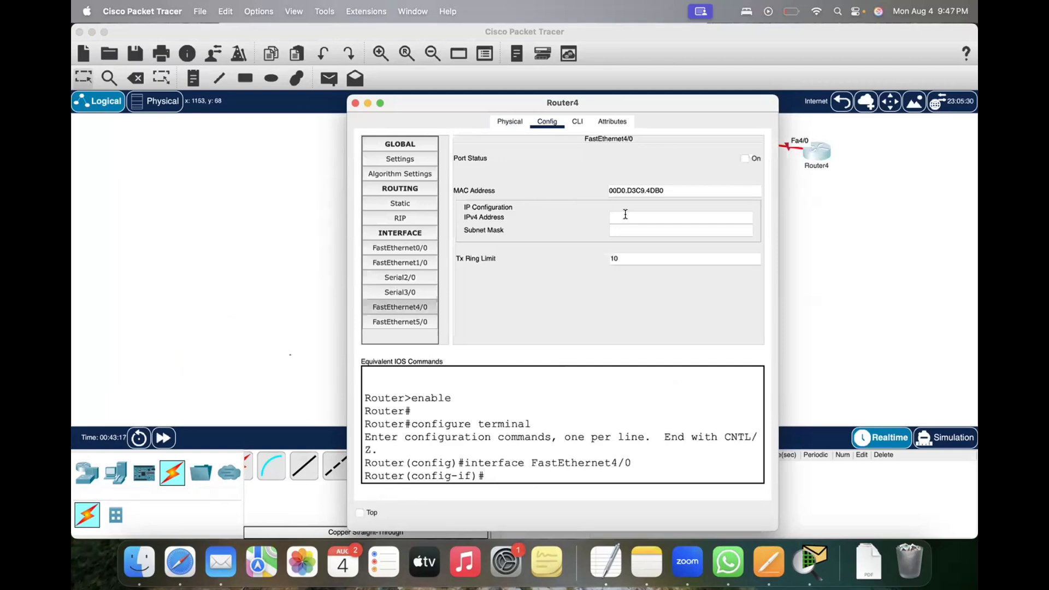
text(11.1.1.2)
key(Tab)
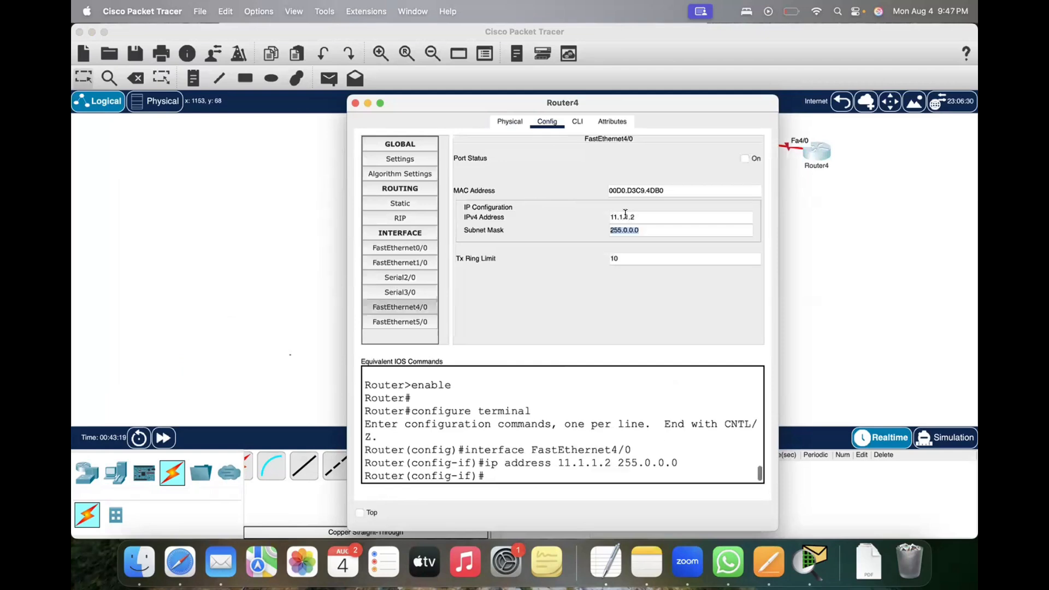
click(744, 159)
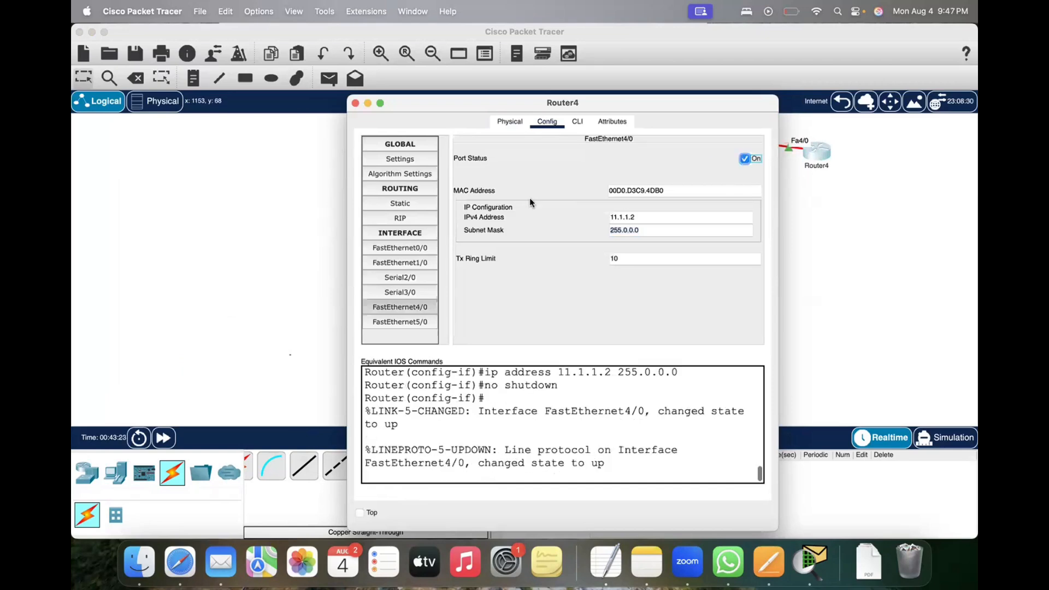
click(355, 103)
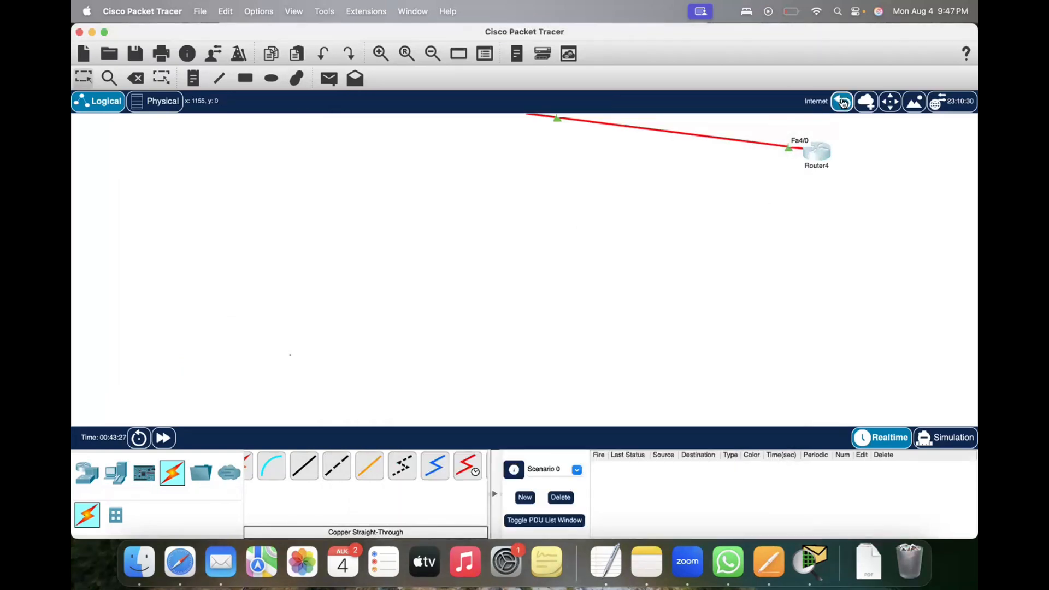
click(842, 102)
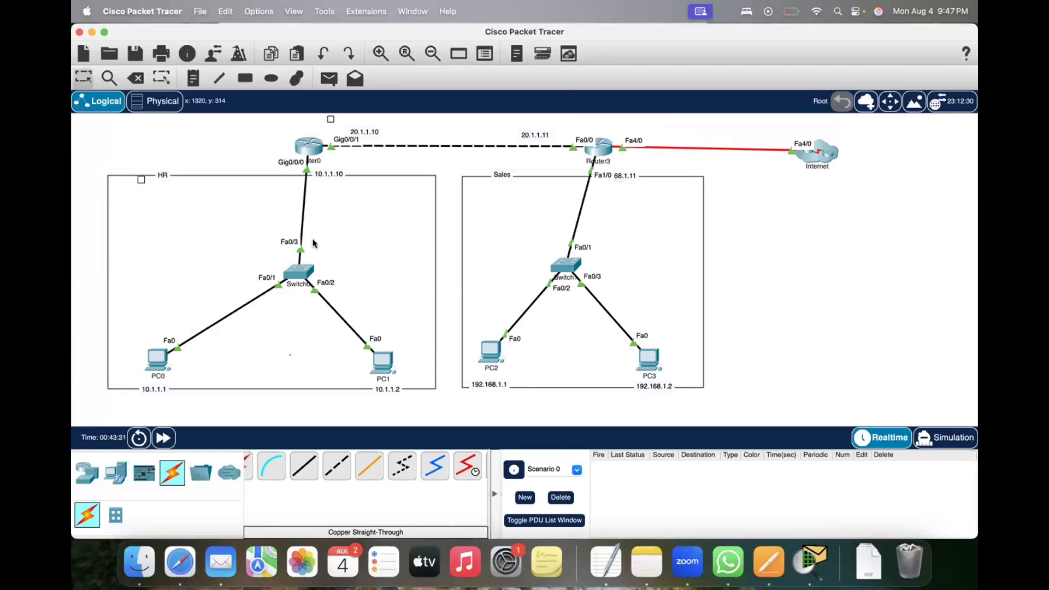
Step: Add an address note at Router3's Fa4/0 interface and an 11.1.1.2 note beside the Internet cloud
click(193, 79)
click(627, 134)
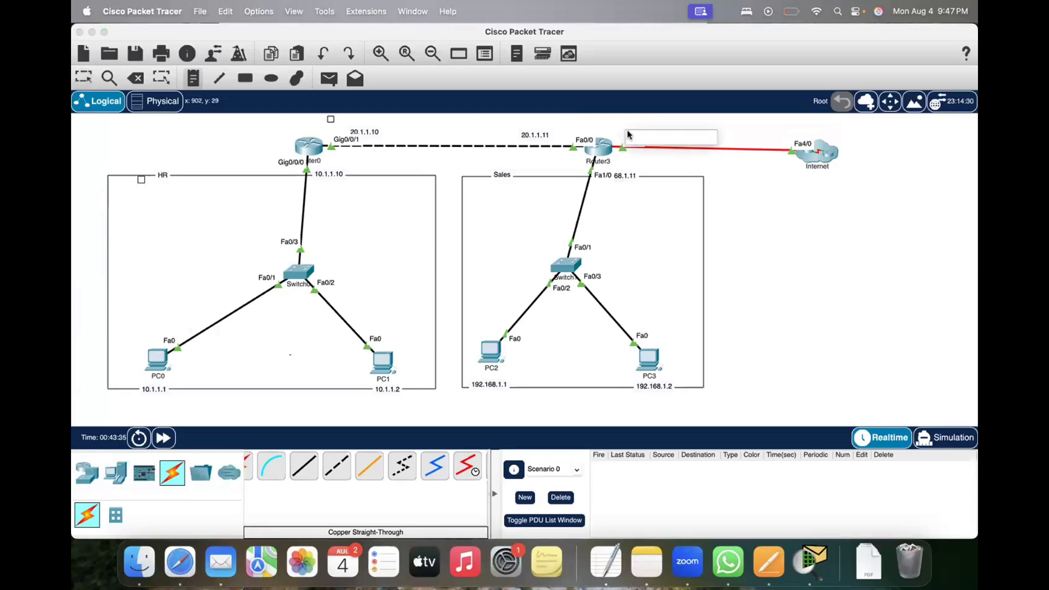
text(30.)
text(1.1.1.1)
click(758, 138)
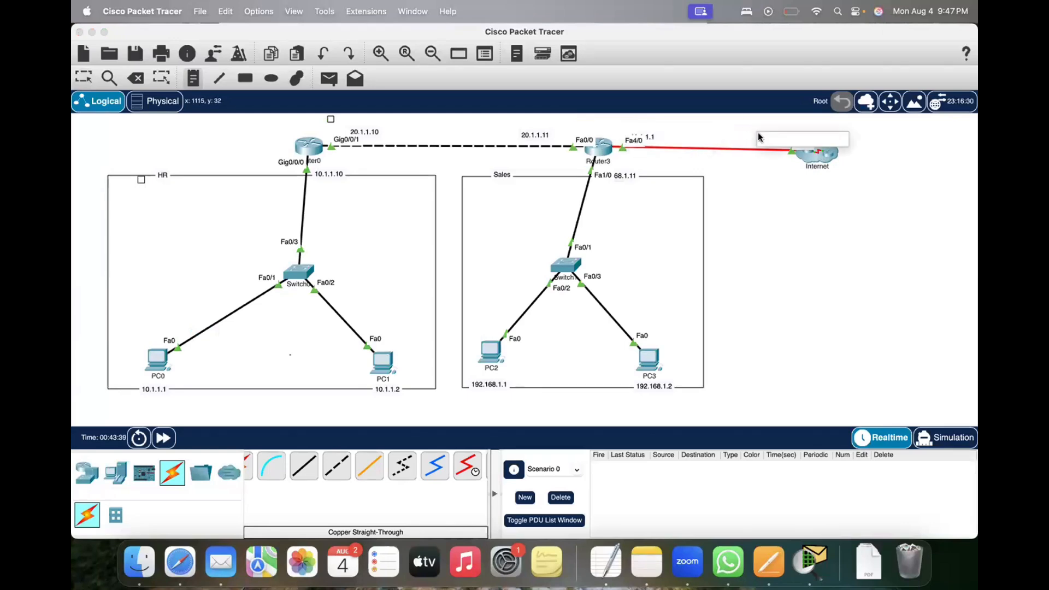
text(11.1.1.2)
click(814, 212)
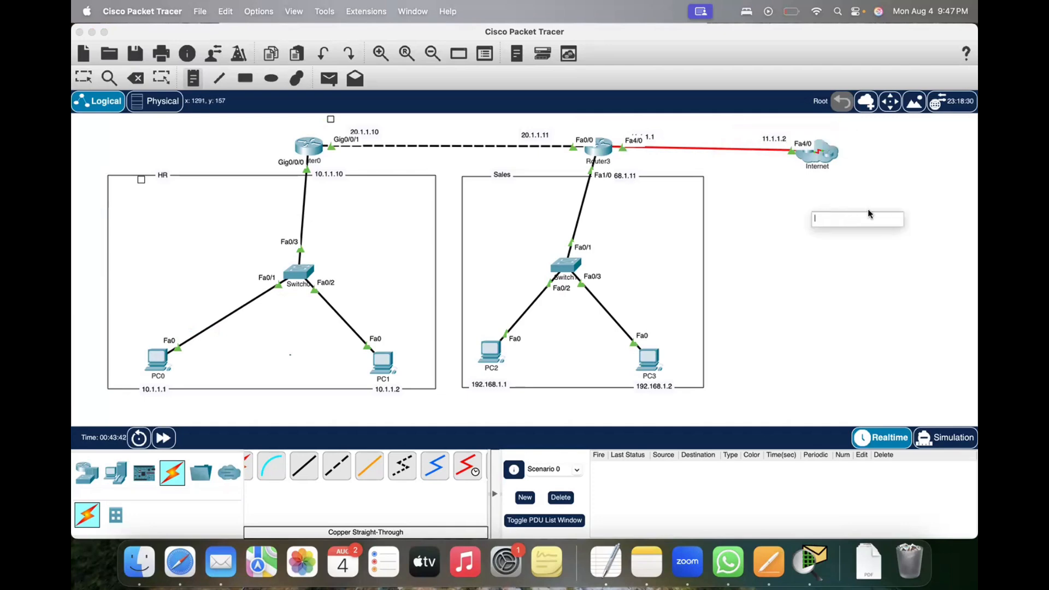
key(Escape)
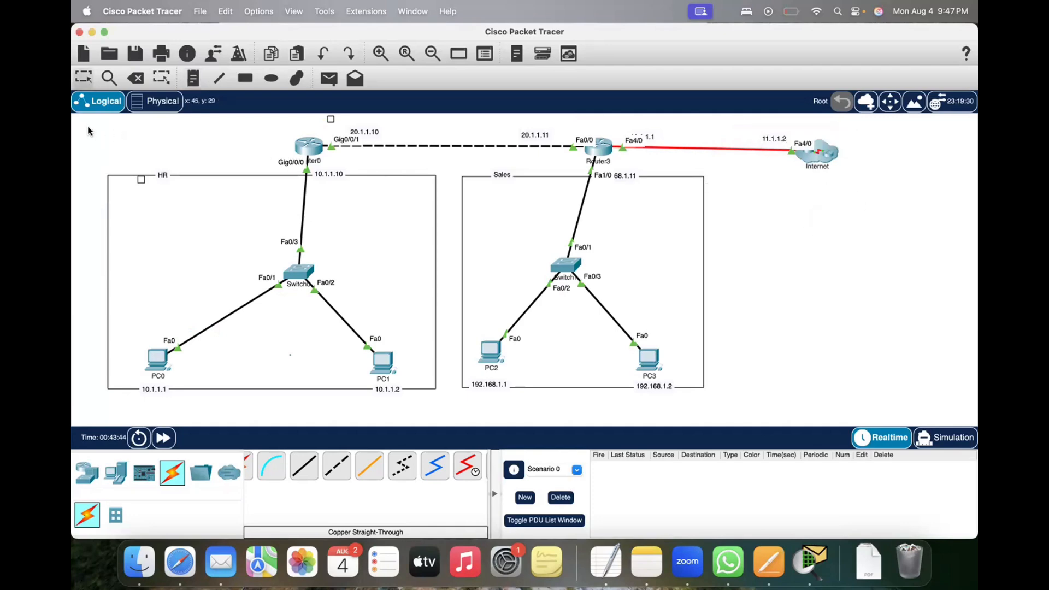
drag(88, 127, 892, 409)
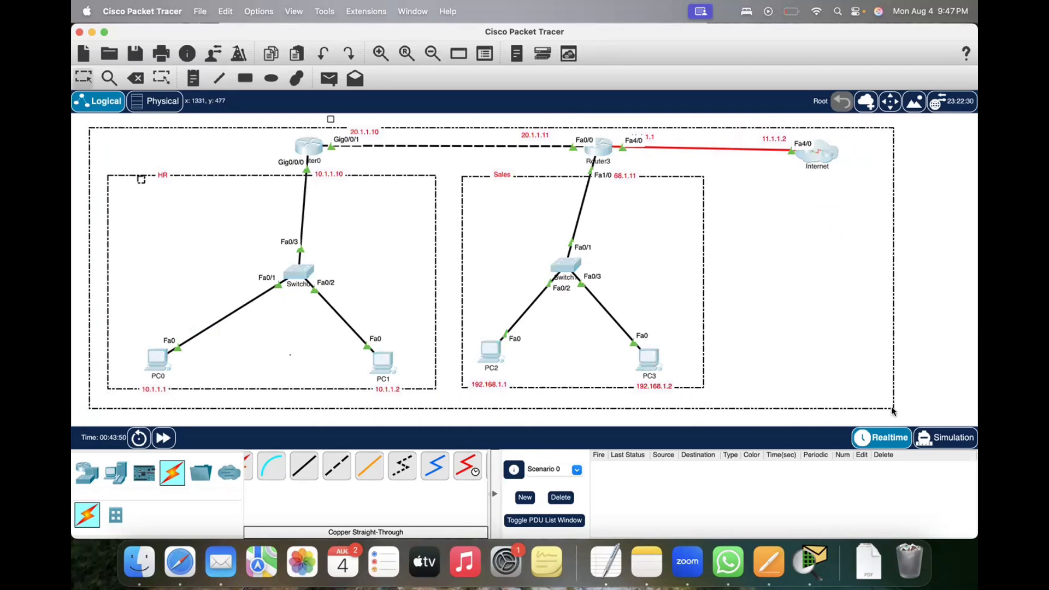
click(853, 277)
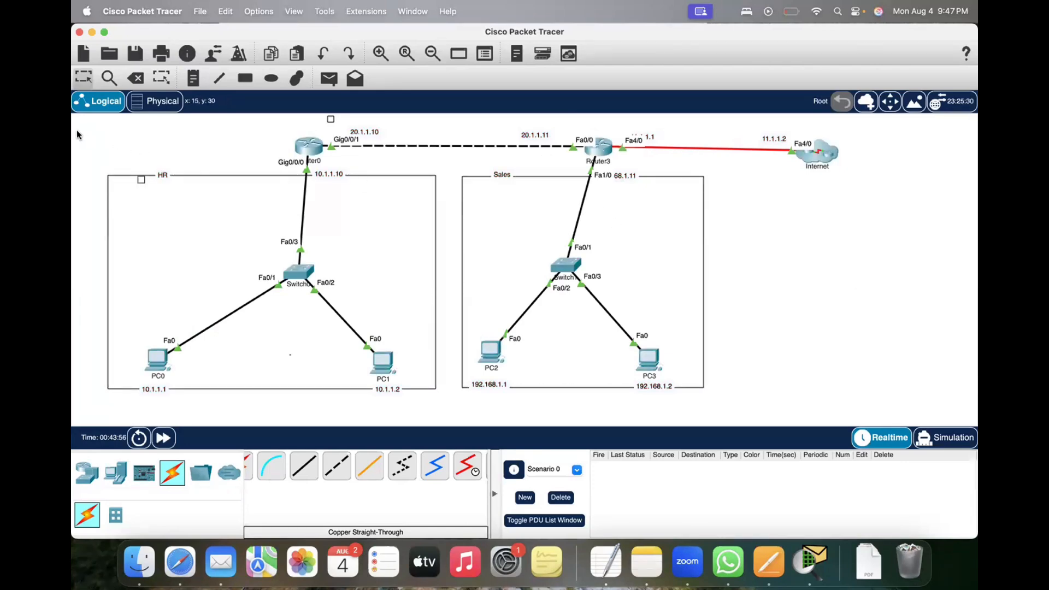
drag(78, 131, 883, 324)
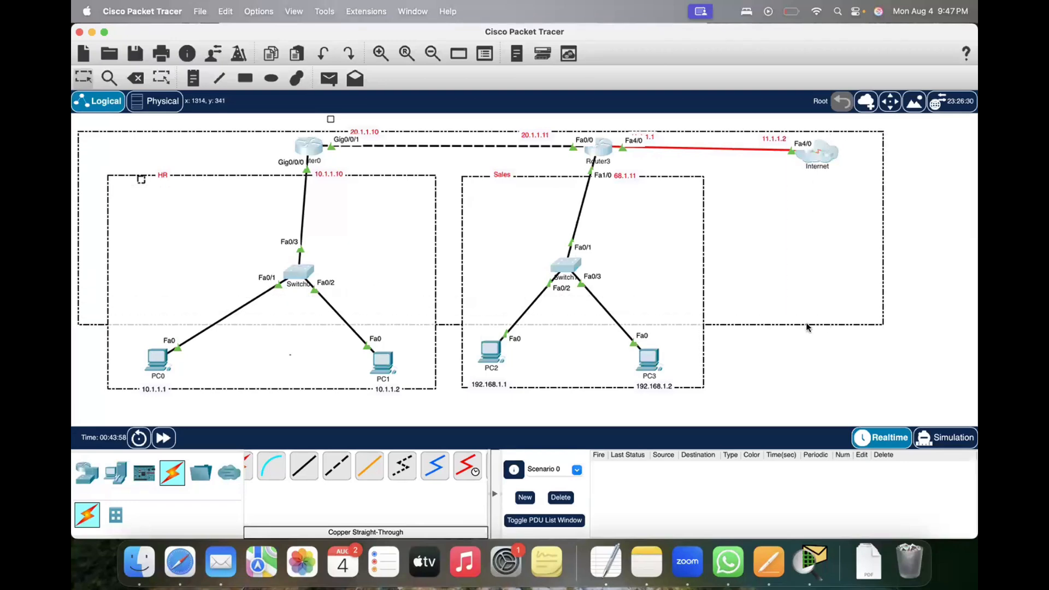
drag(807, 323, 884, 324)
click(866, 287)
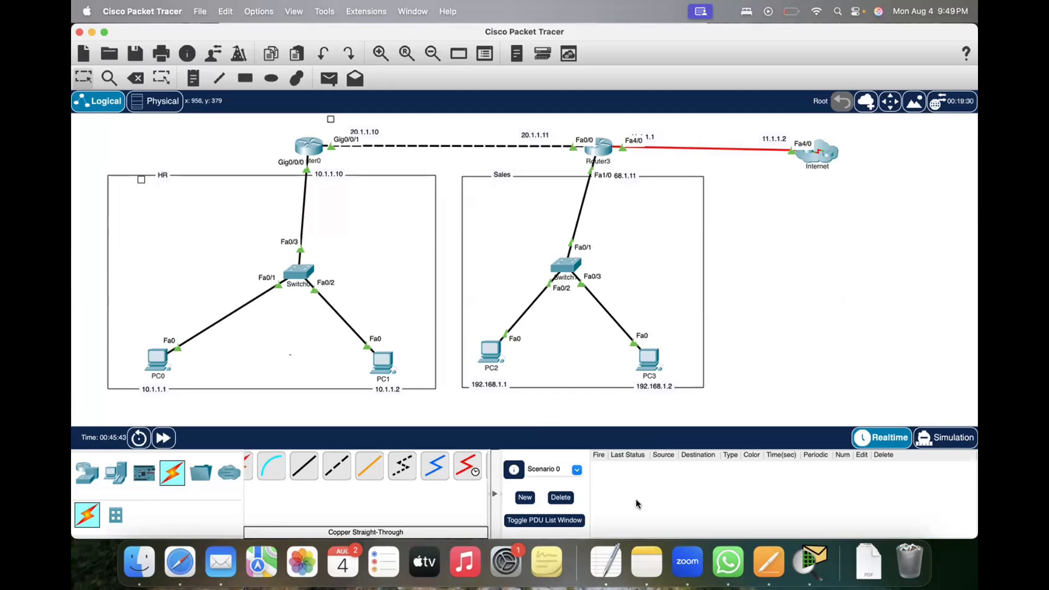
Step: Switch to Notes and create a new note titled "IP configuration on the devices :", leaving a blank line below the title
click(649, 572)
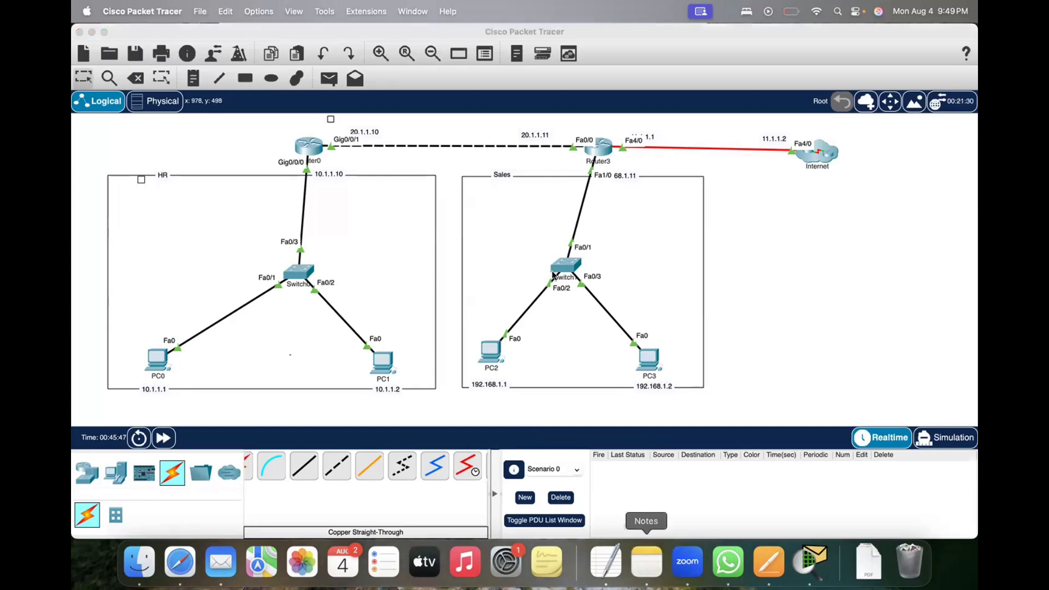
scroll(261, 395, down, 4)
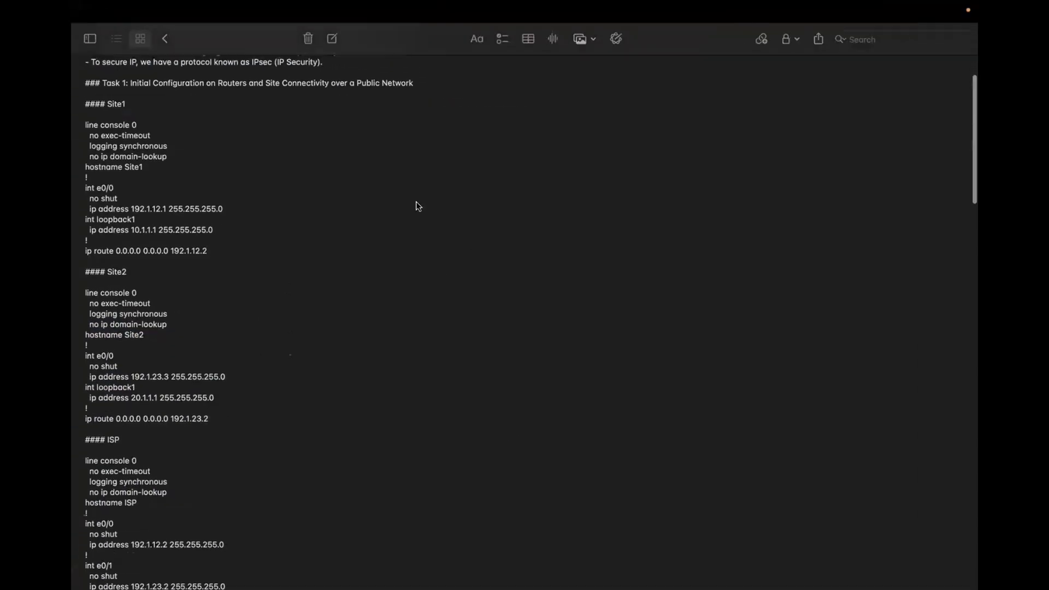
scroll(246, 436, down, 20)
scroll(247, 437, down, 15)
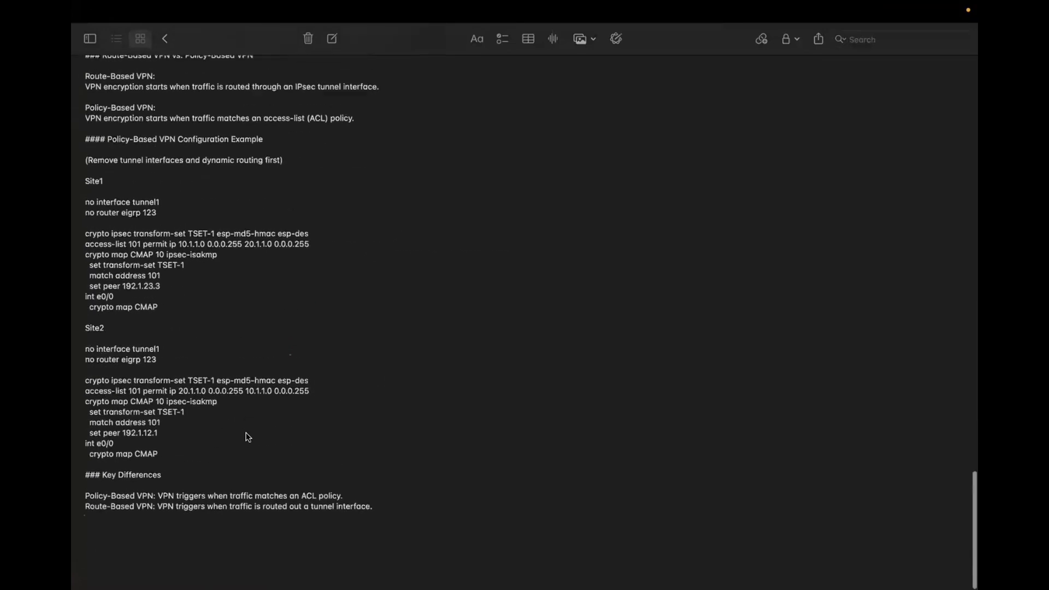
scroll(320, 328, up, 20)
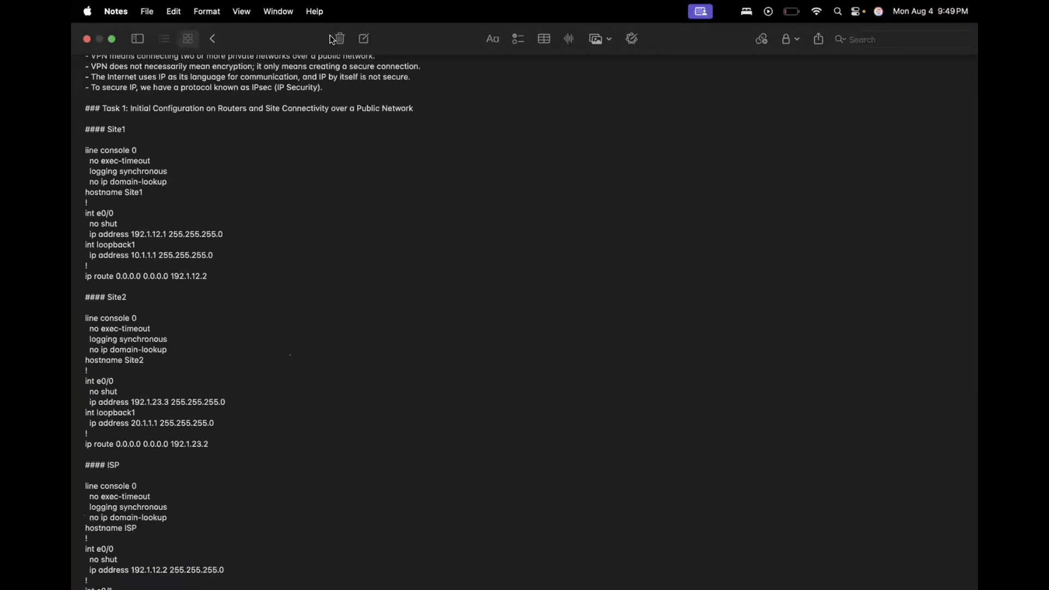
click(363, 38)
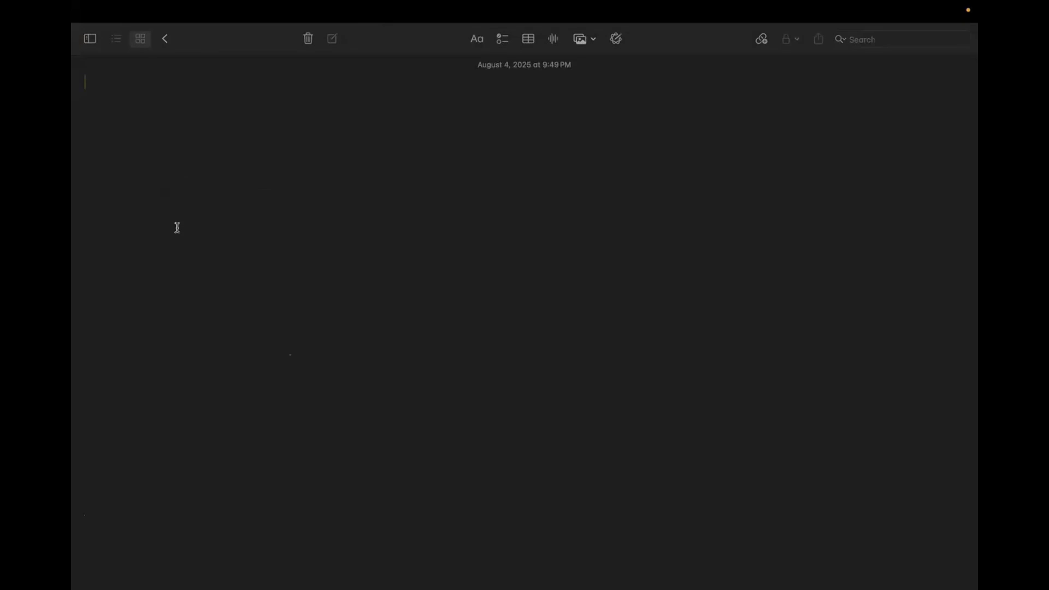
text(IP configuration)
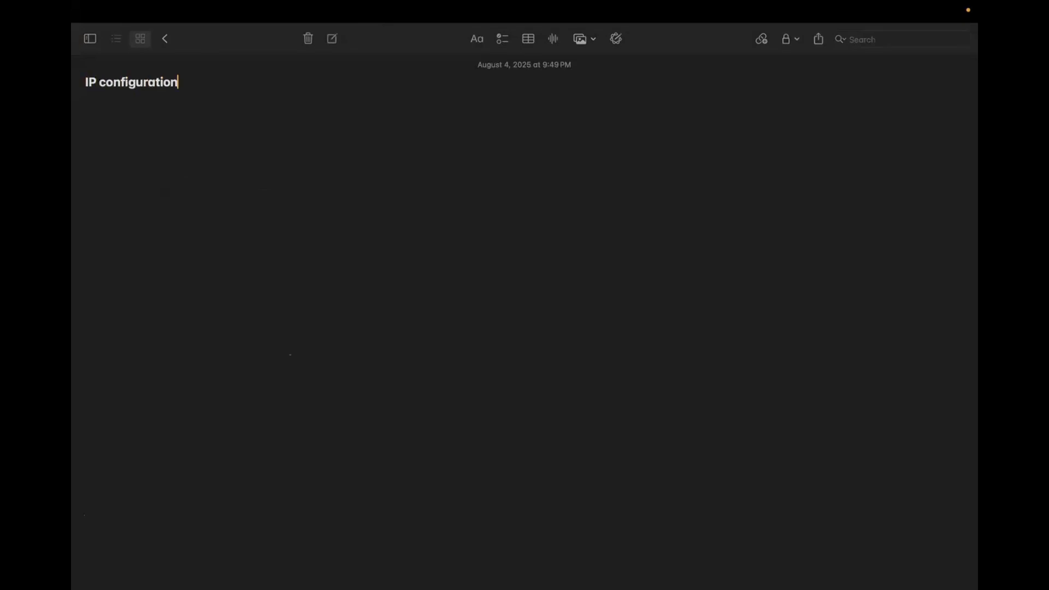
text( on the devices :)
key(Return)
key(Return)
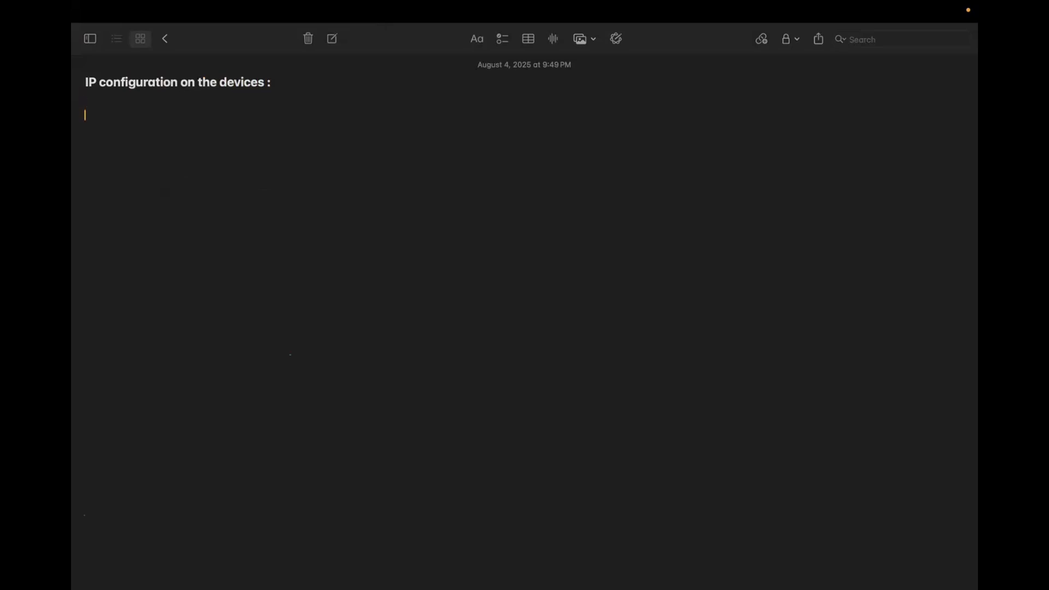
Step: Return to Packet Tracer and frame the whole topology, from the HR network to the Internet cloud, as the portion for screen recording
key(ctrl+Up)
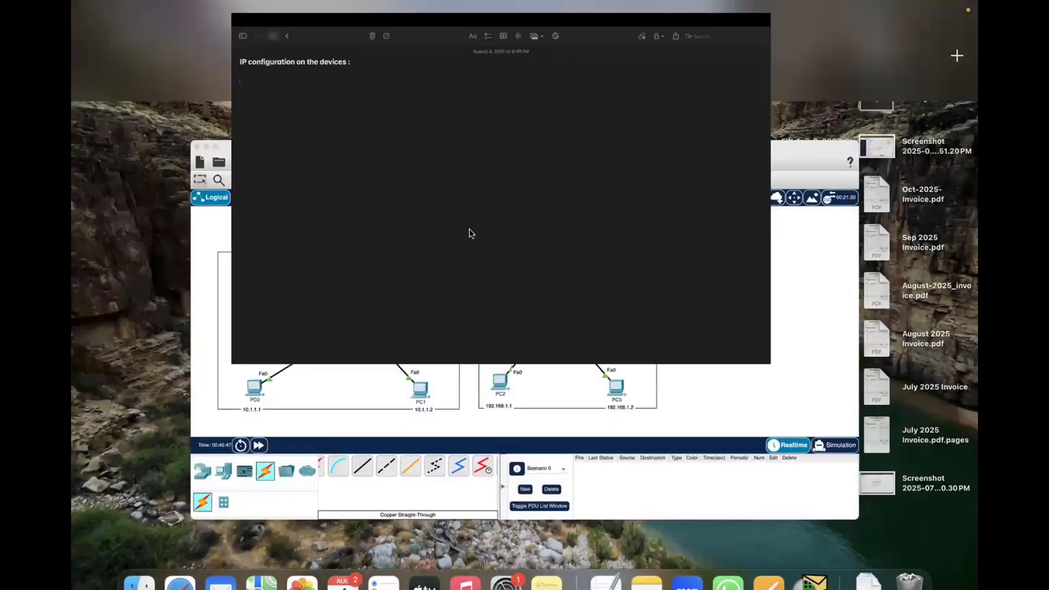
click(425, 295)
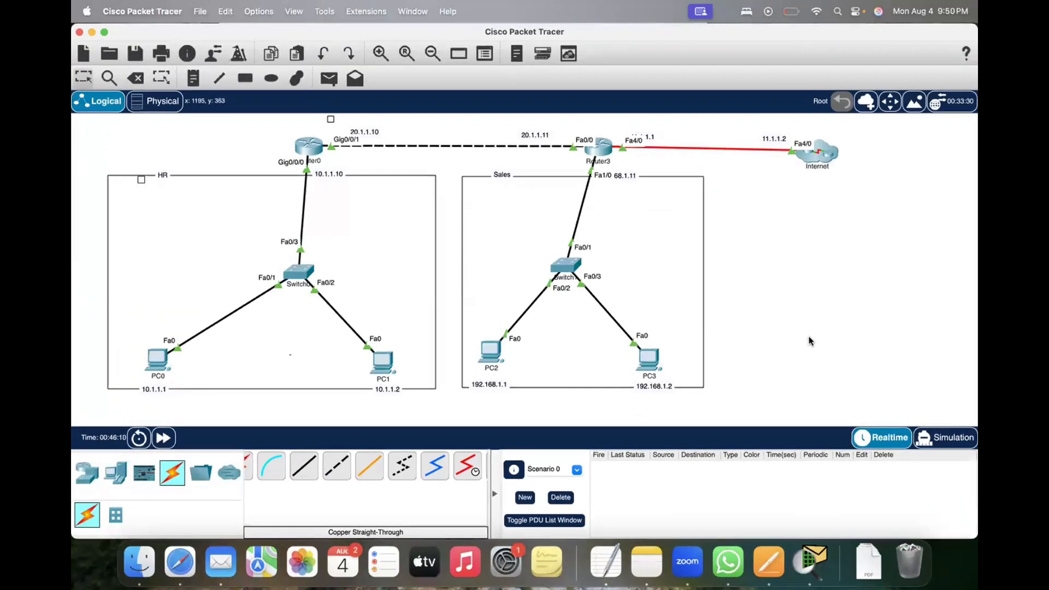
key(super+shift+5)
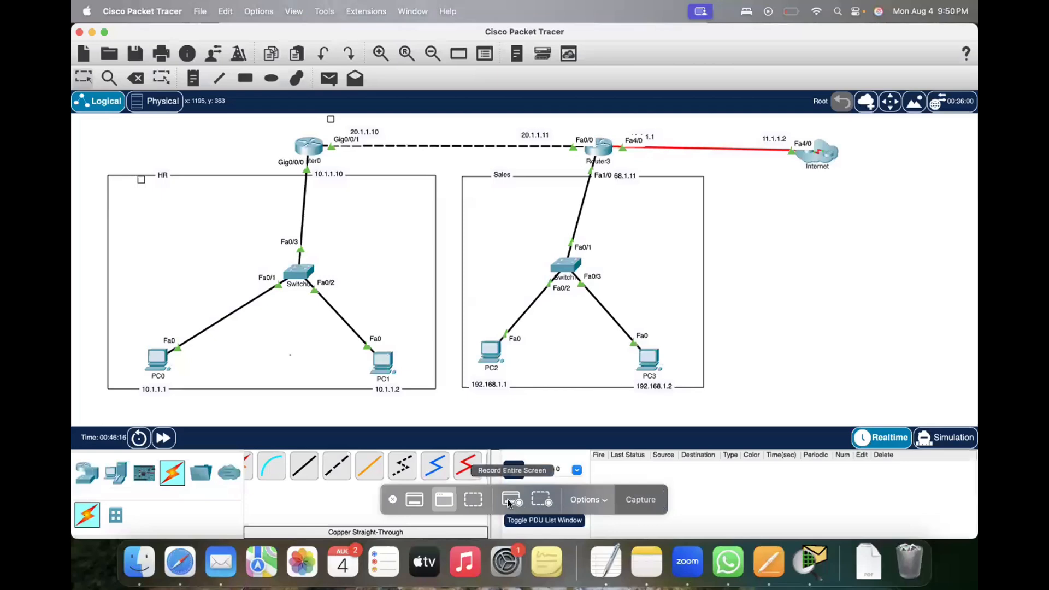
click(542, 500)
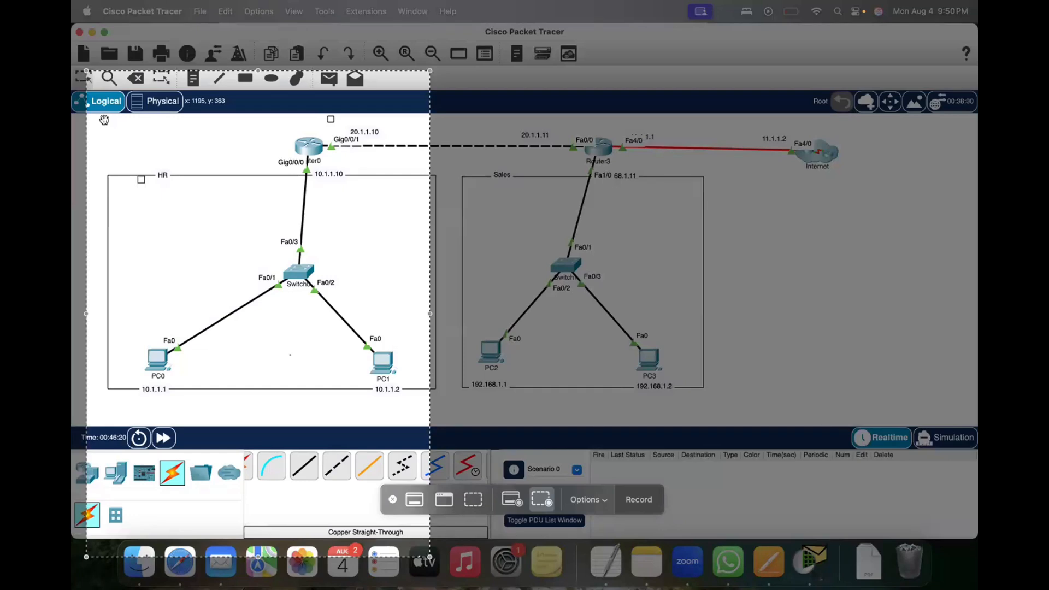
drag(104, 119, 202, 138)
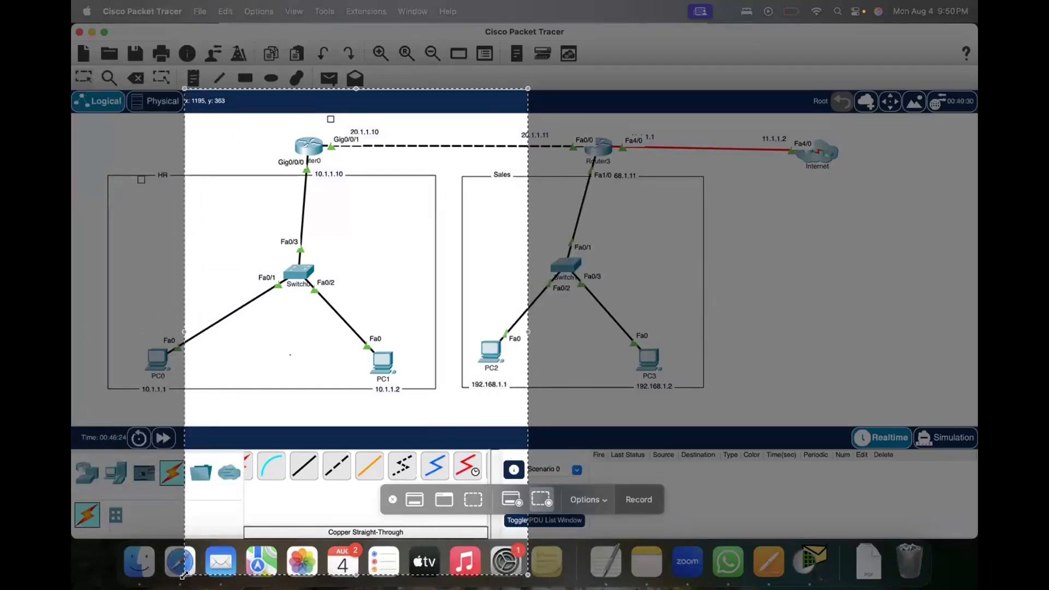
drag(184, 575, 82, 424)
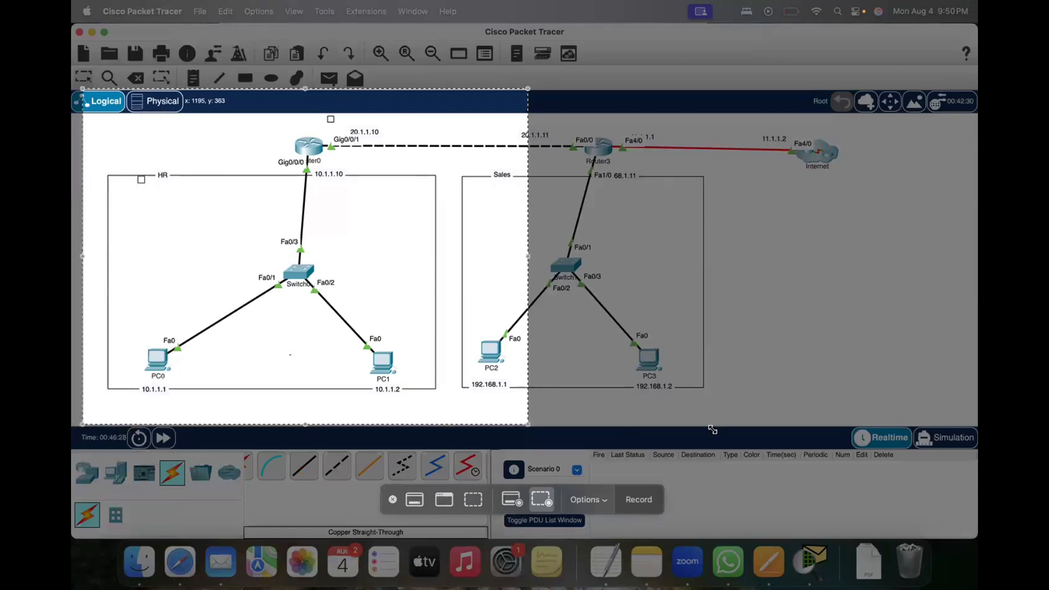
drag(712, 430, 884, 421)
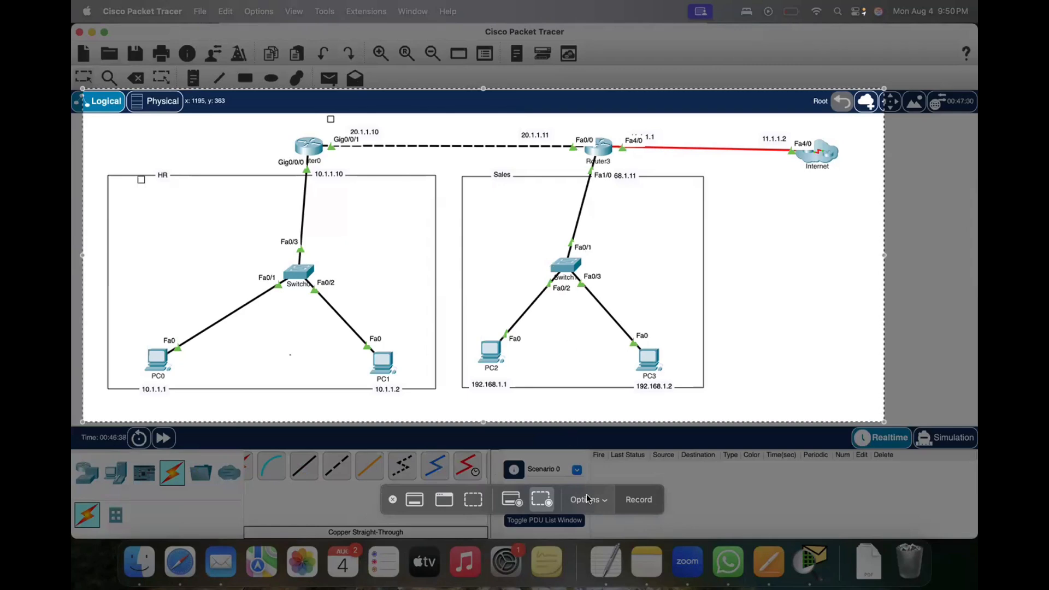
Step: Start recording the framed topology area and capture a screenshot of the same portion
click(637, 499)
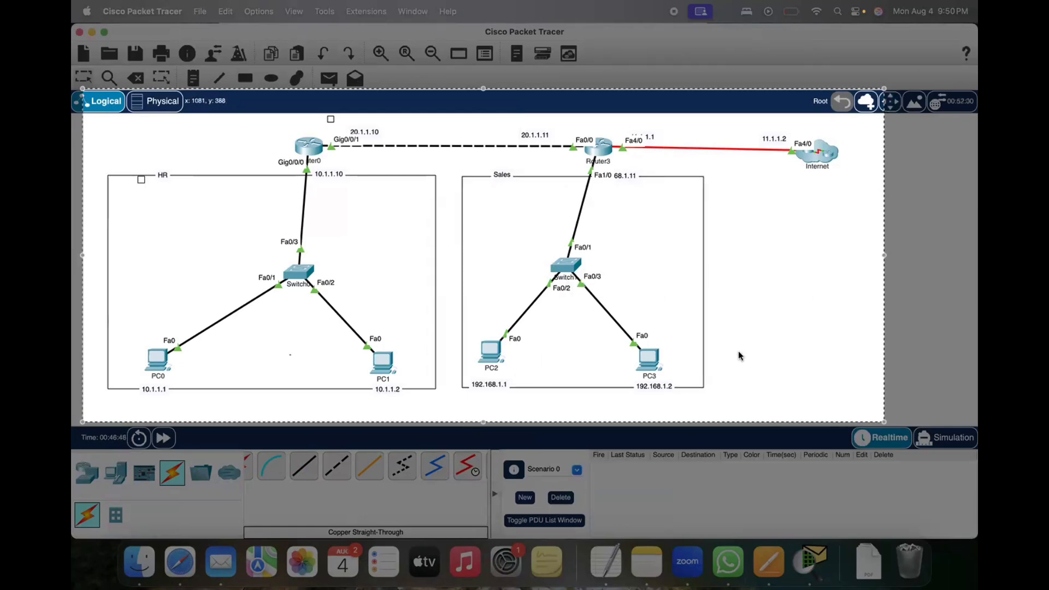
key(super+shift+5)
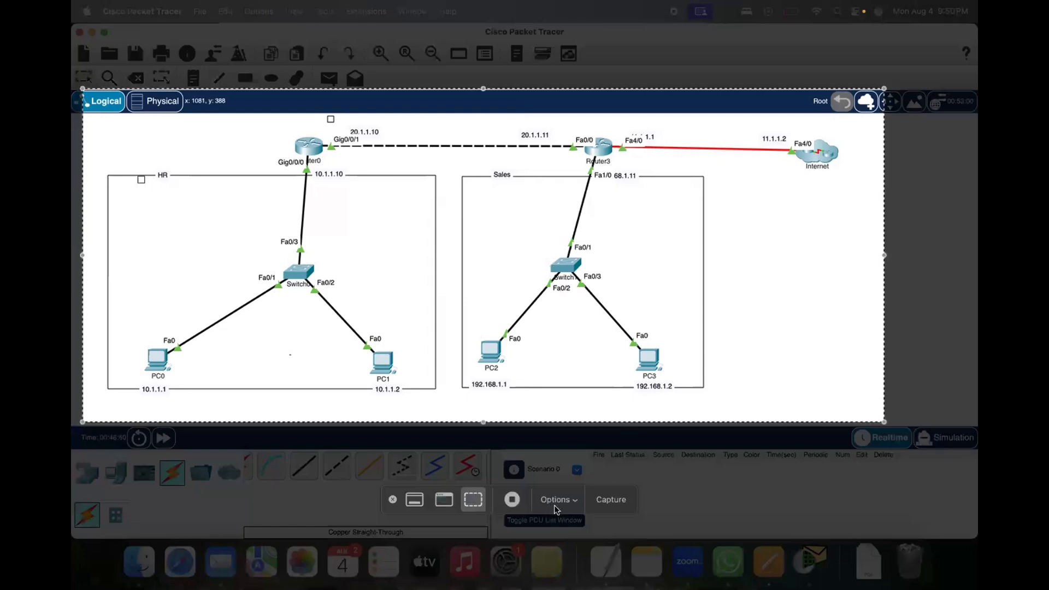
click(608, 497)
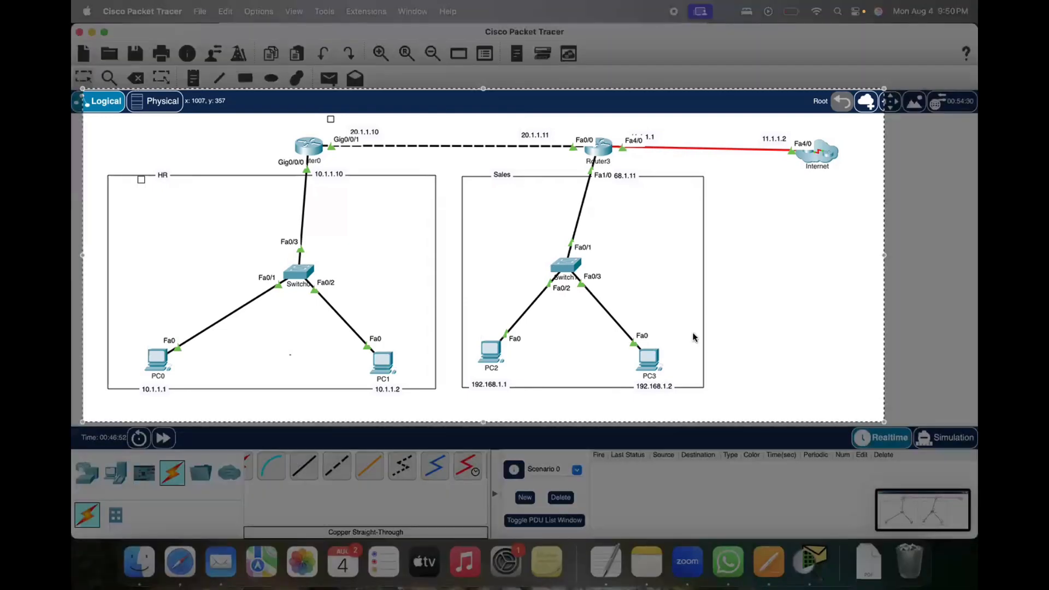
click(647, 563)
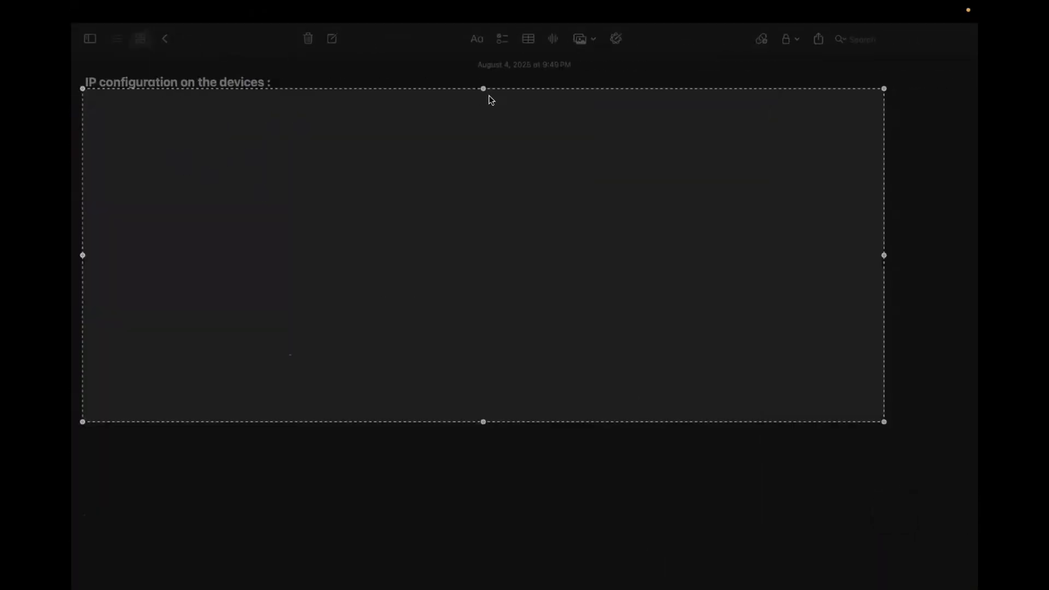
drag(483, 88, 475, 125)
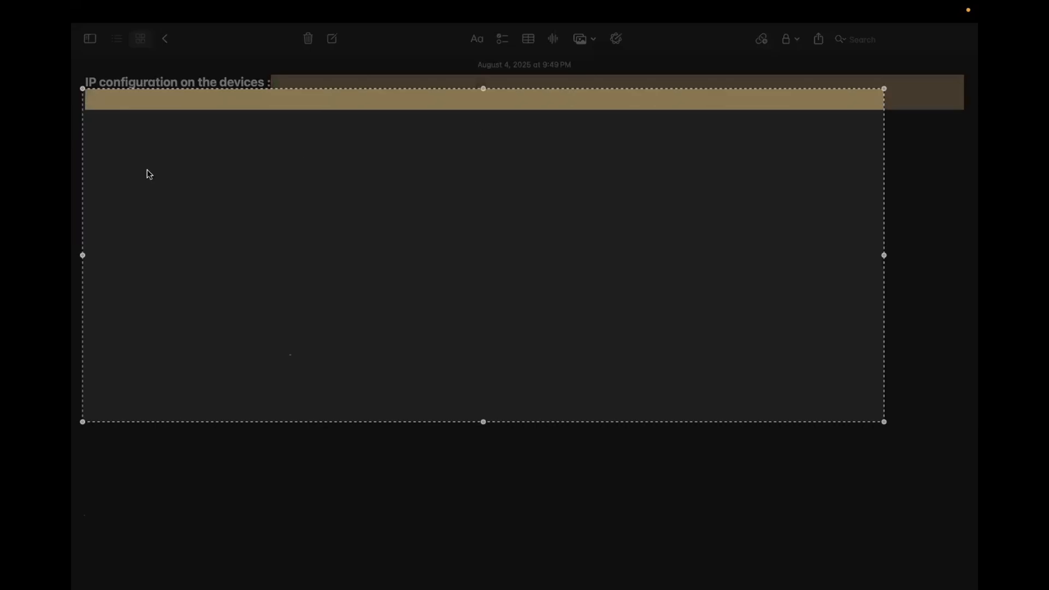
key(Escape)
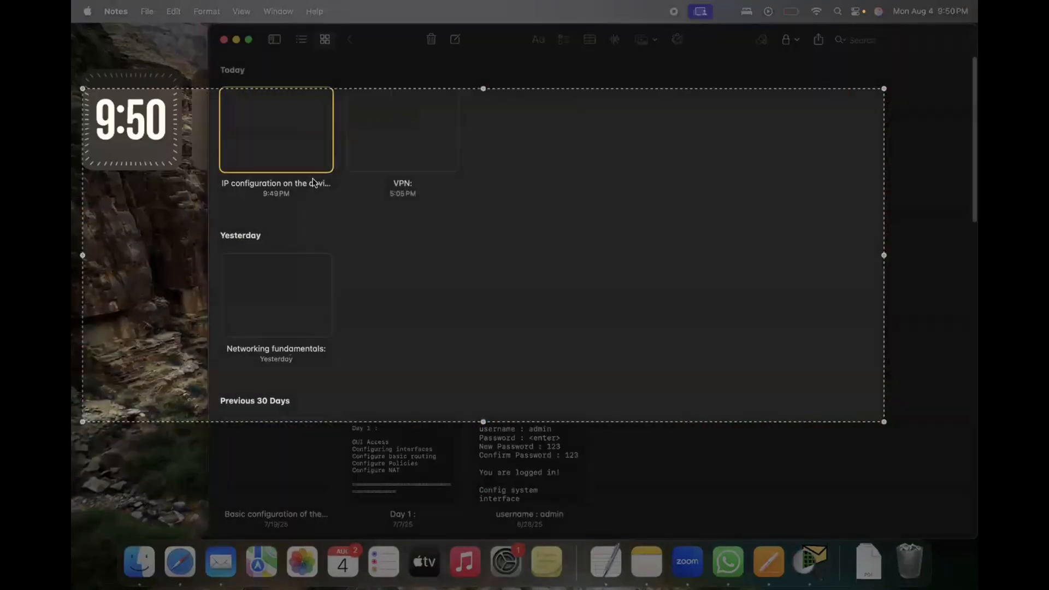
click(811, 560)
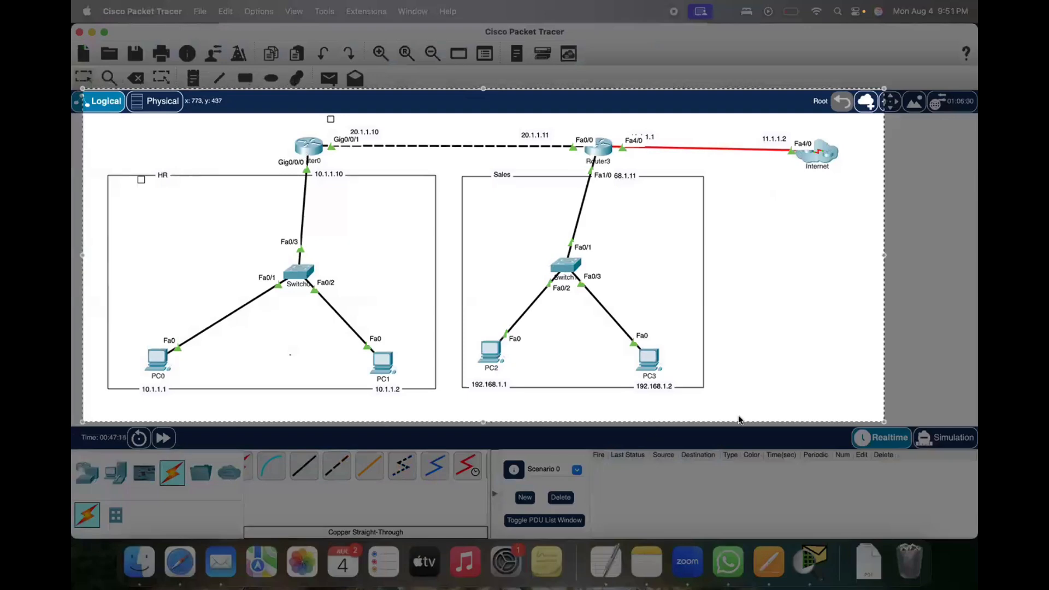
key(super+shift+5)
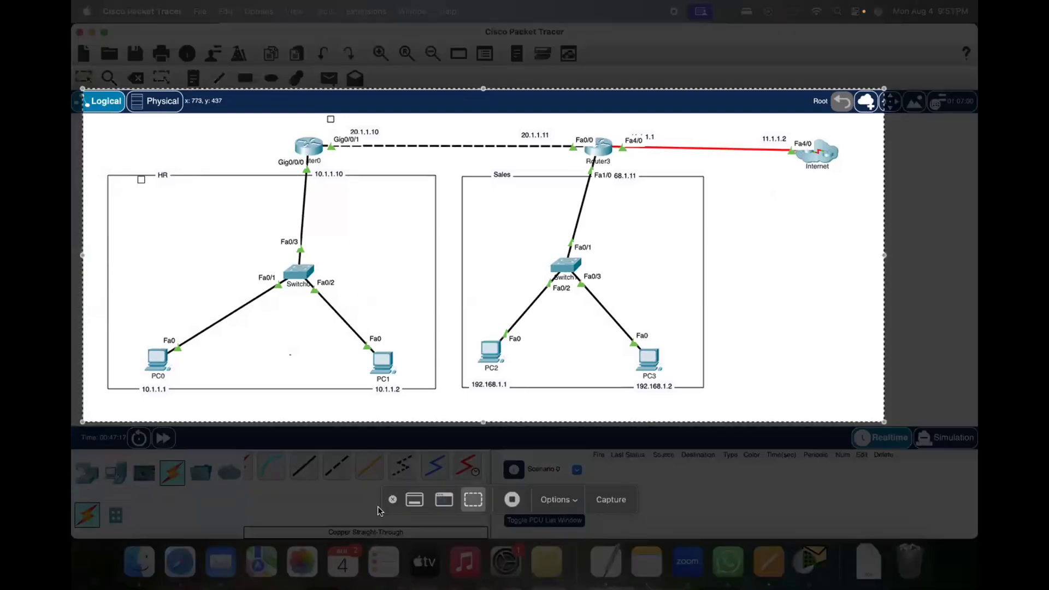
click(393, 499)
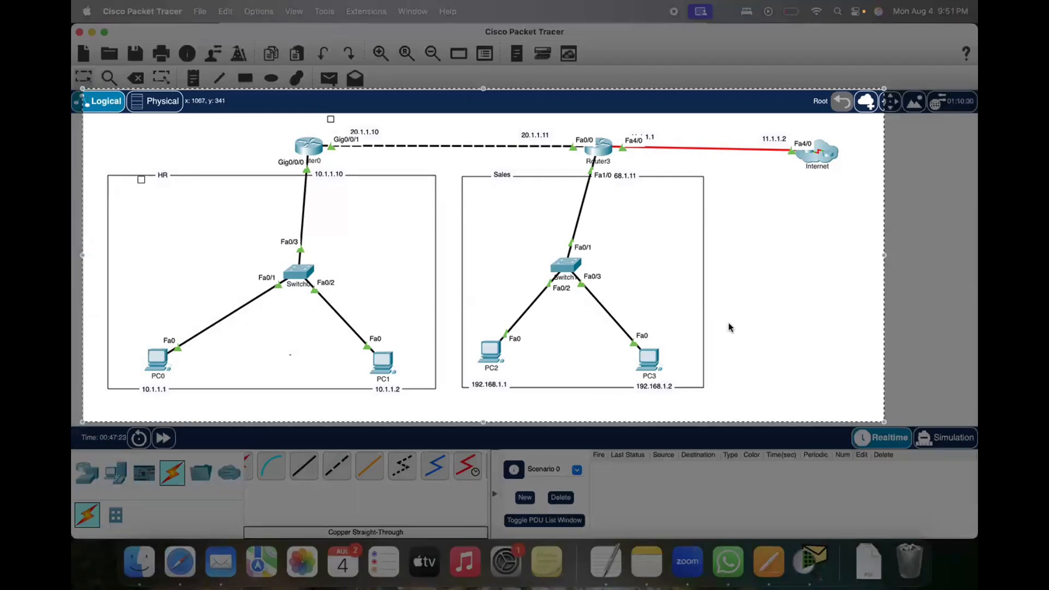
key(super+s)
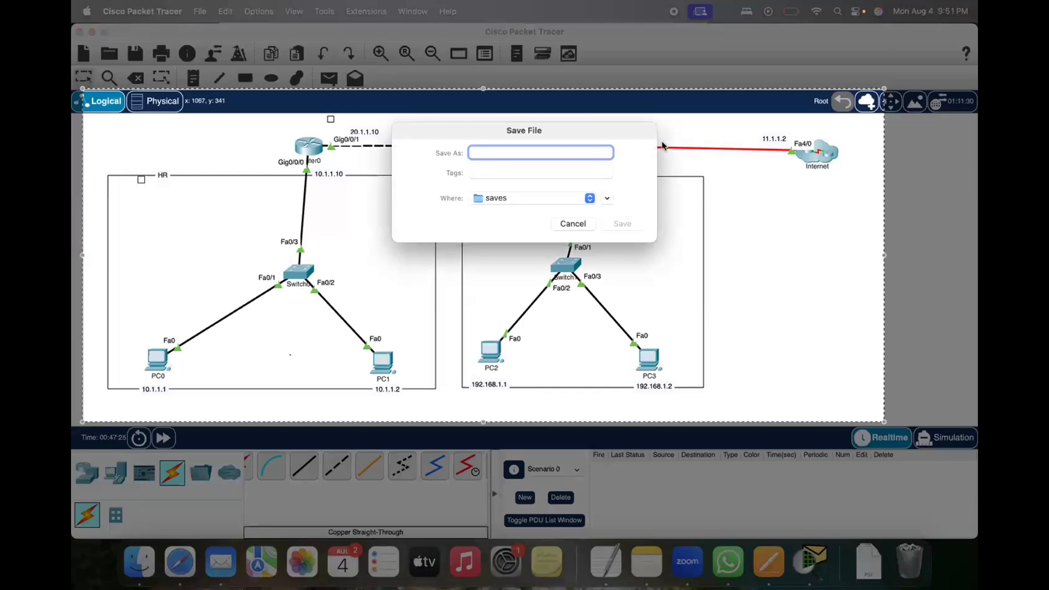
key(Escape)
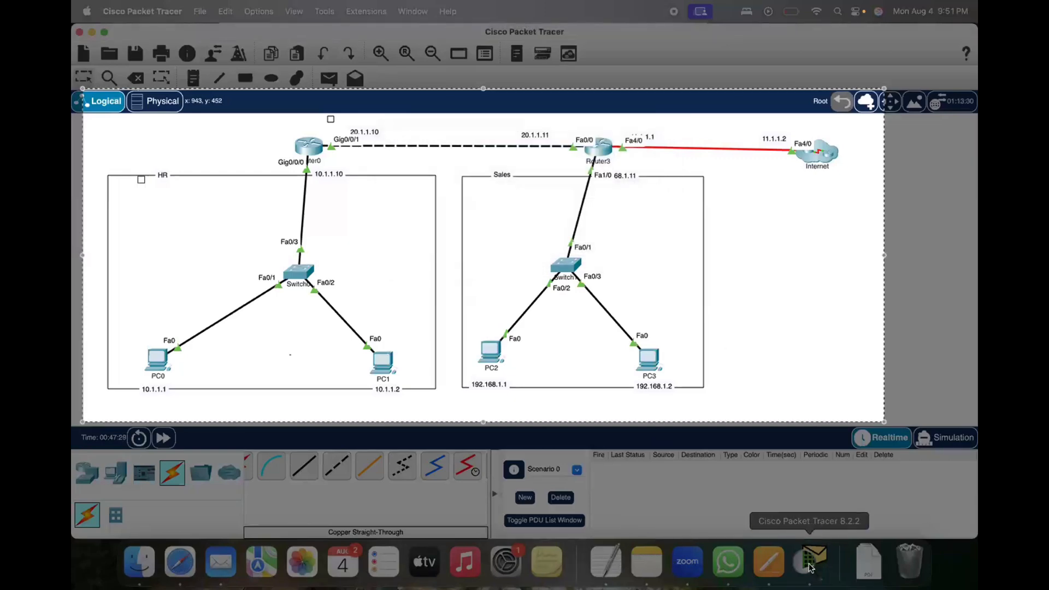
click(646, 562)
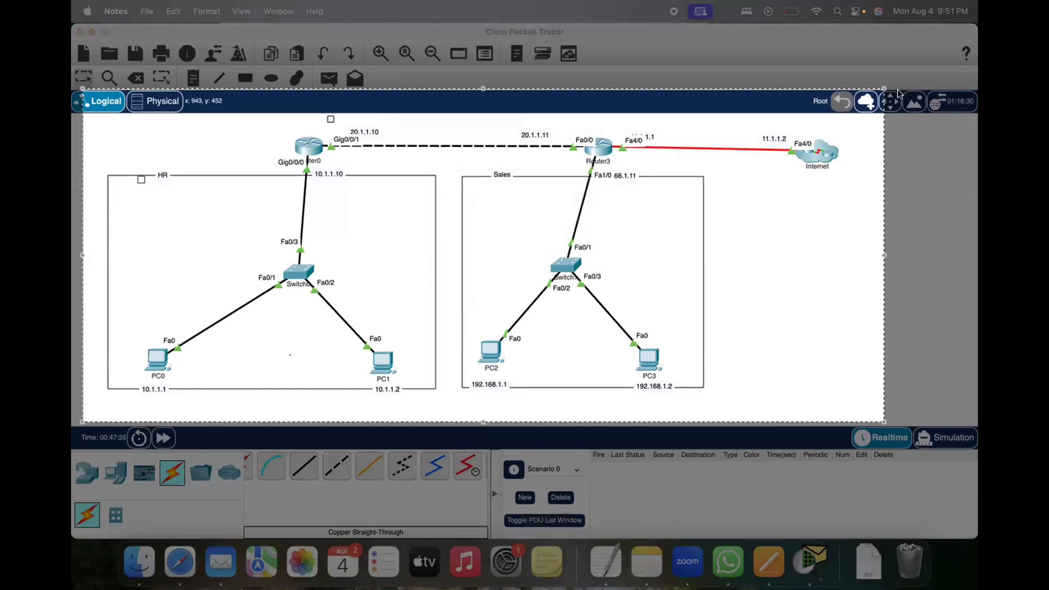
click(672, 250)
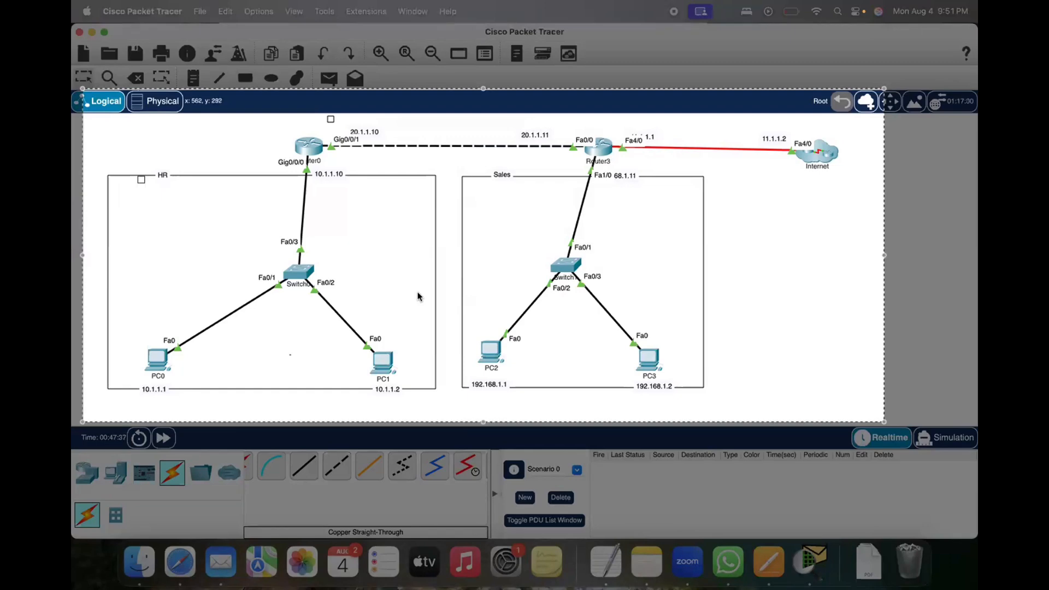
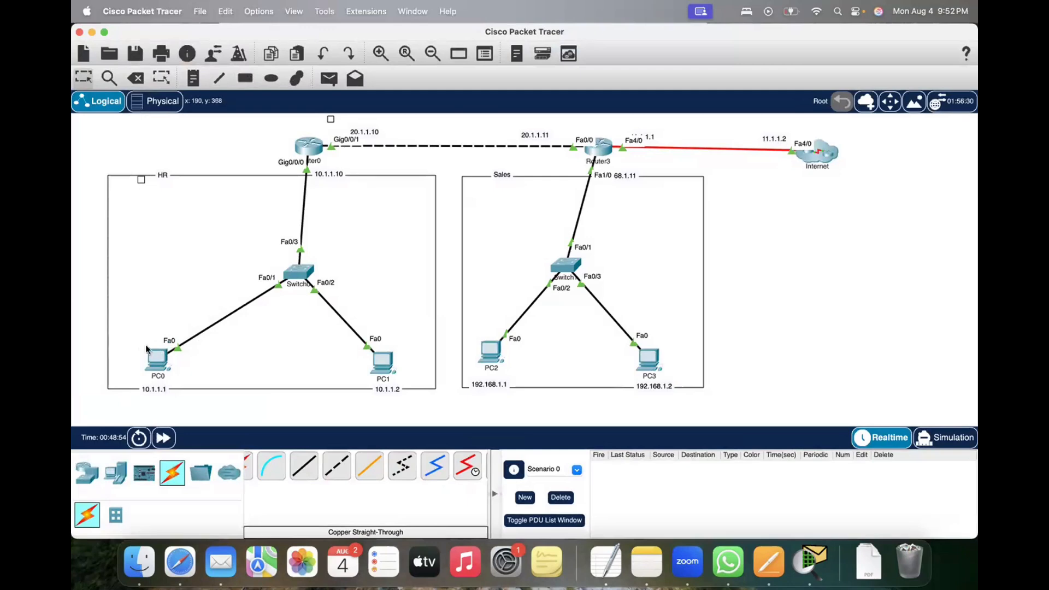
Step: Open PC0's FastEthernet0 interface configuration to check its IPv4 address and subnet mask
drag(90, 336, 208, 394)
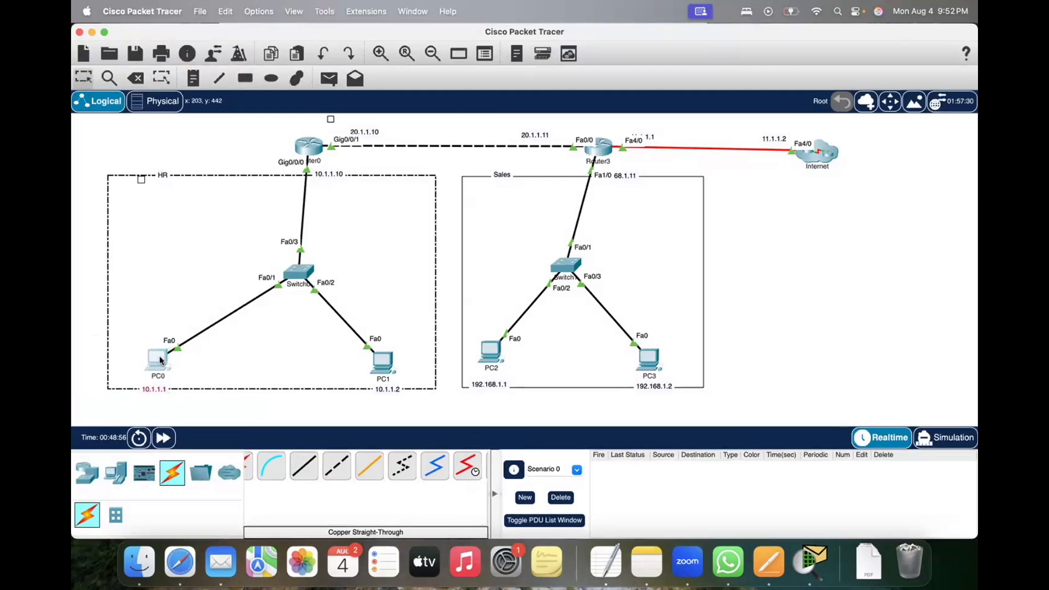
click(160, 360)
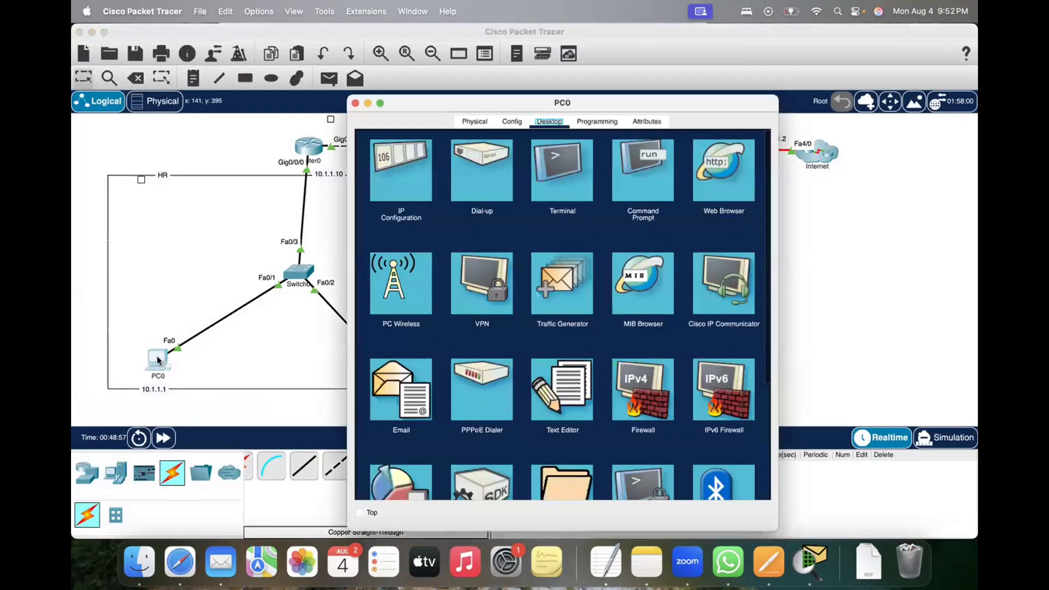
click(511, 122)
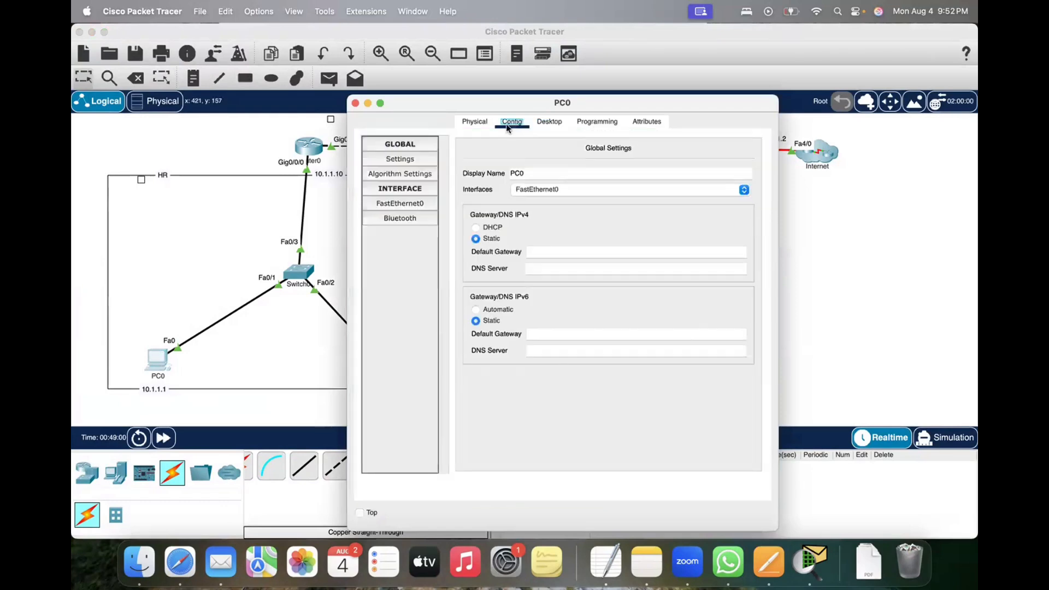
click(401, 204)
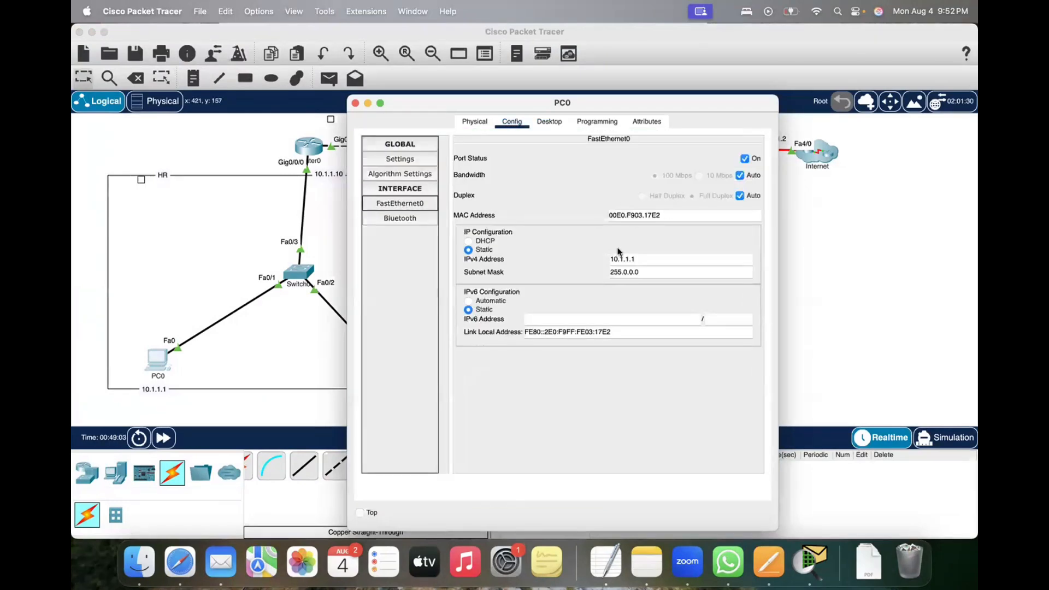
click(656, 570)
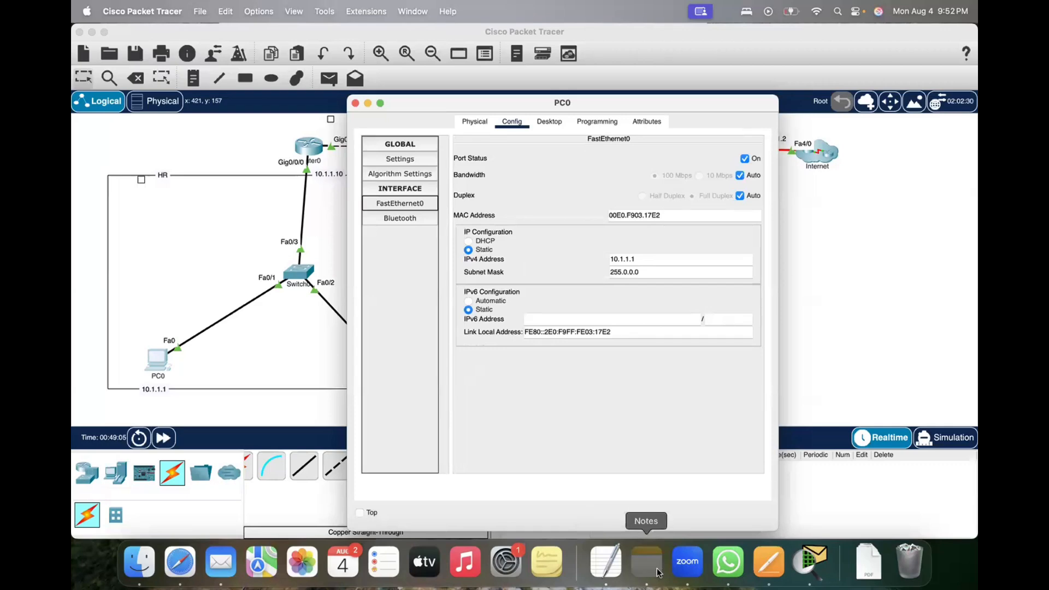
right_click(646, 560)
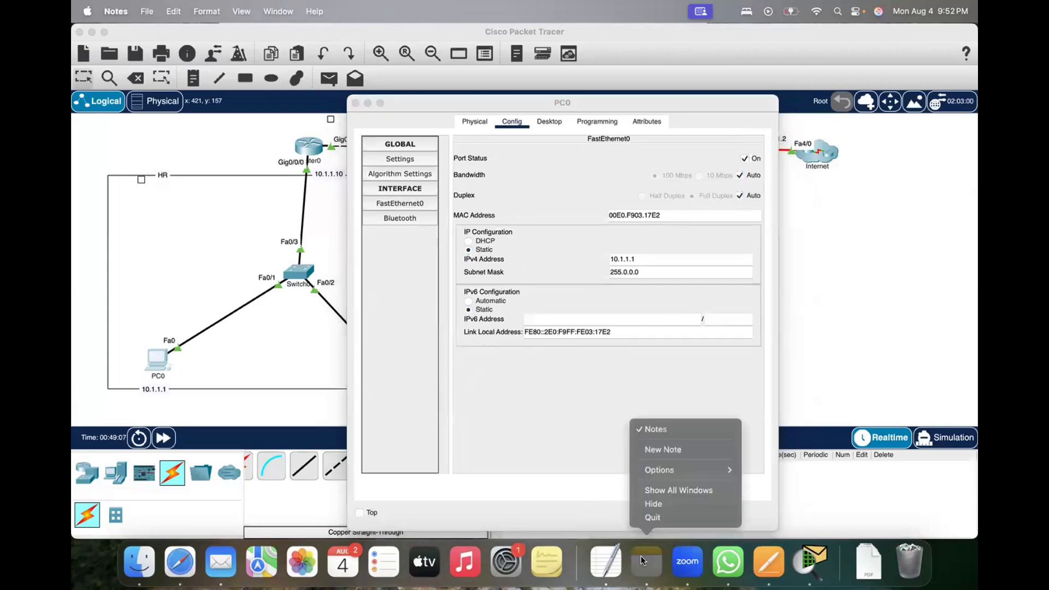
click(671, 517)
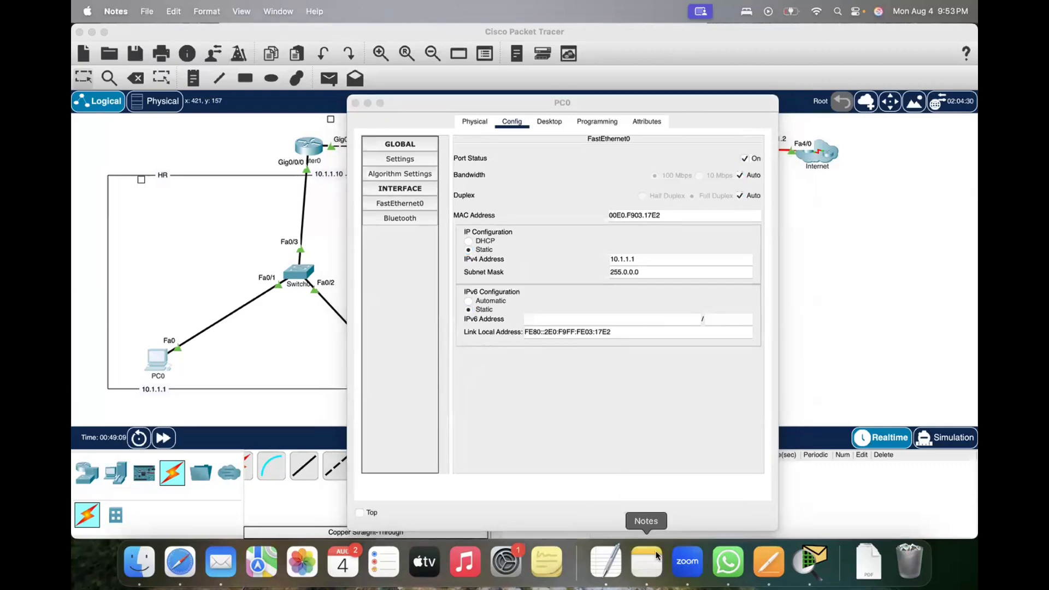
click(604, 562)
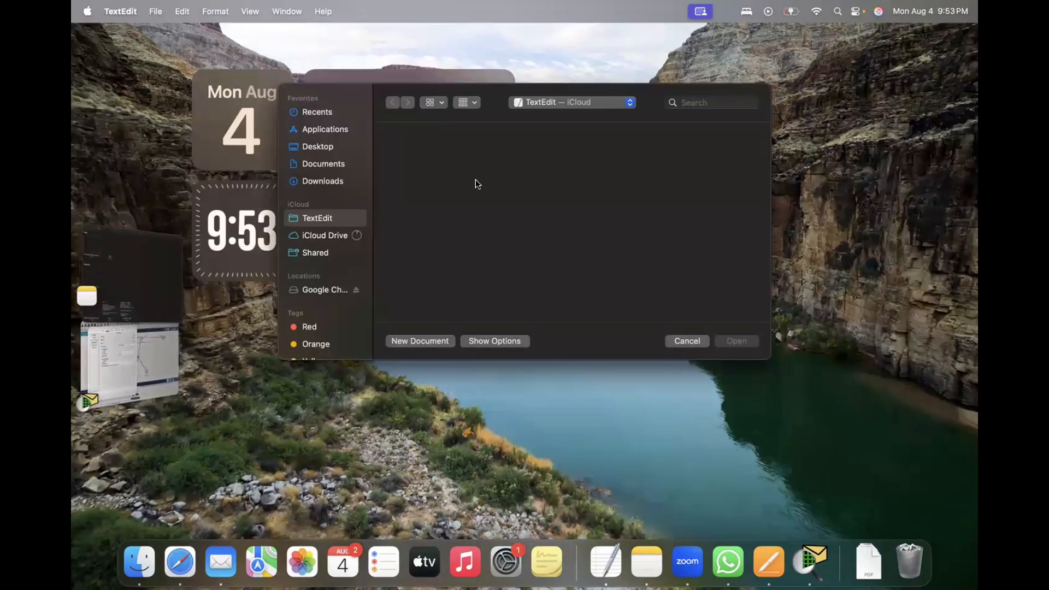
click(697, 338)
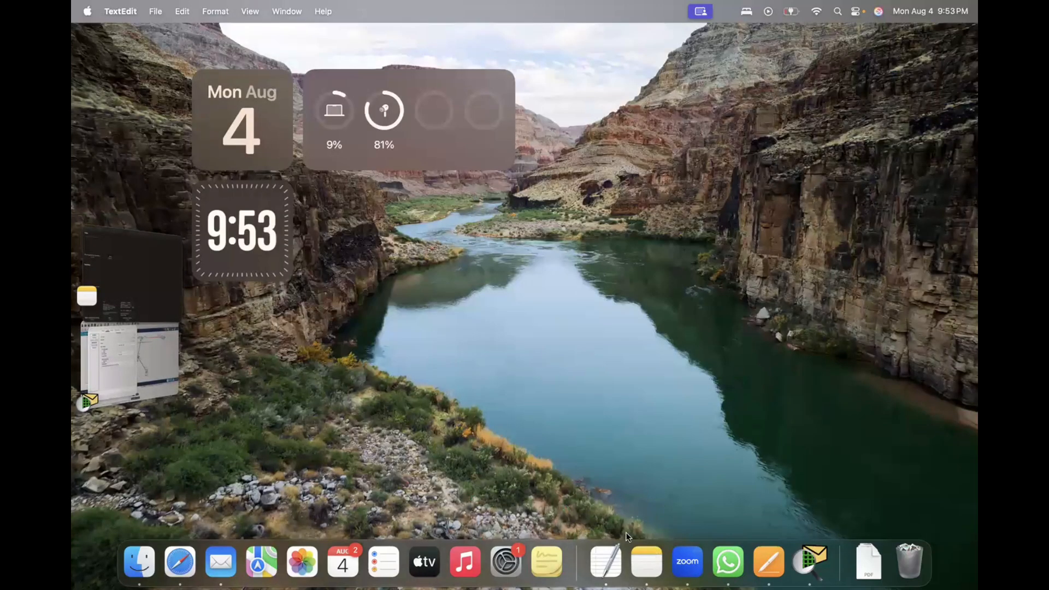
click(607, 562)
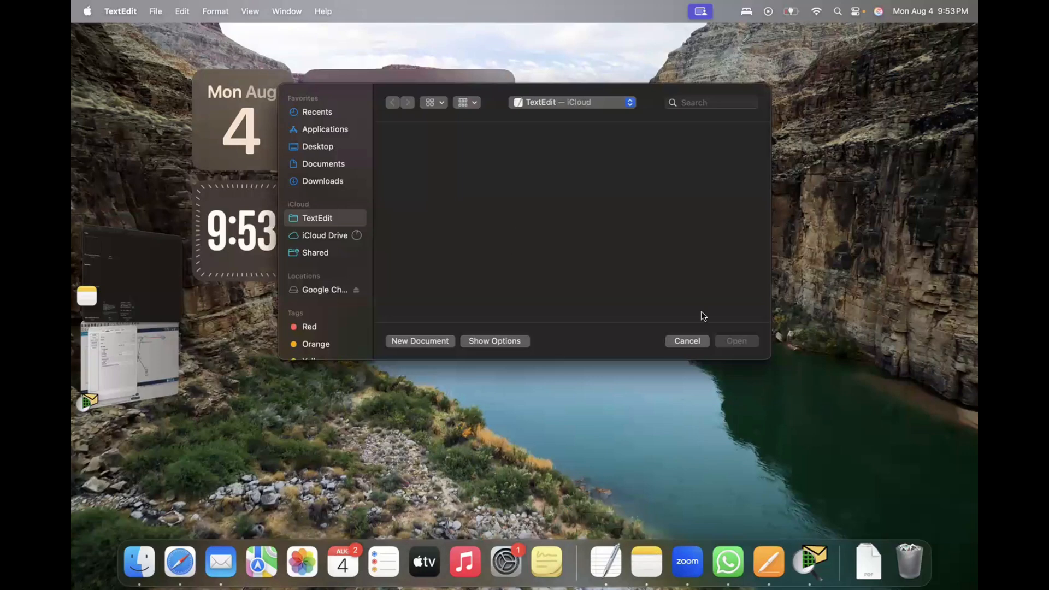
click(679, 342)
right_click(609, 563)
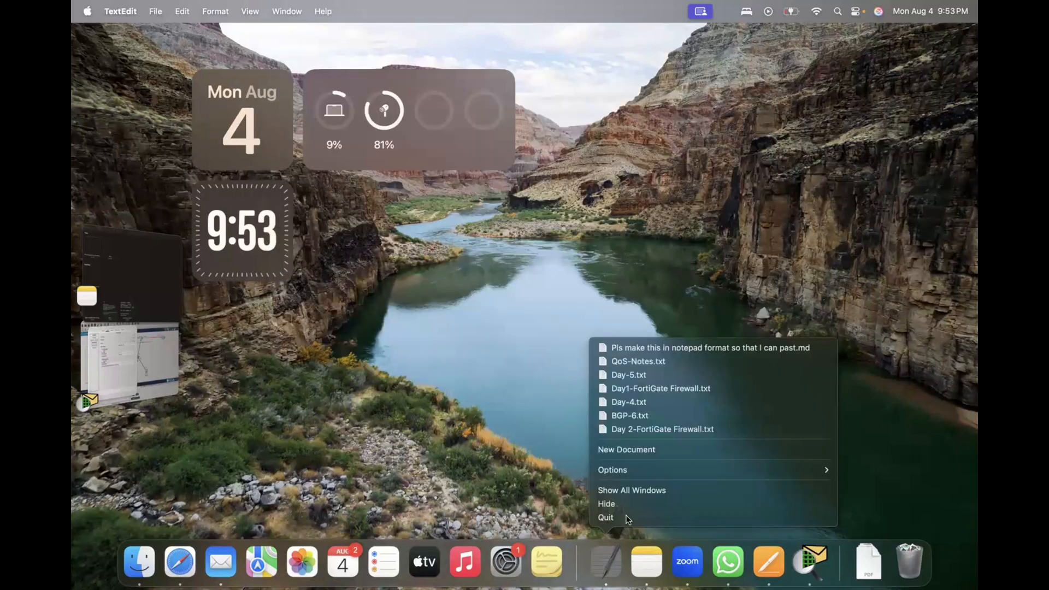
click(628, 513)
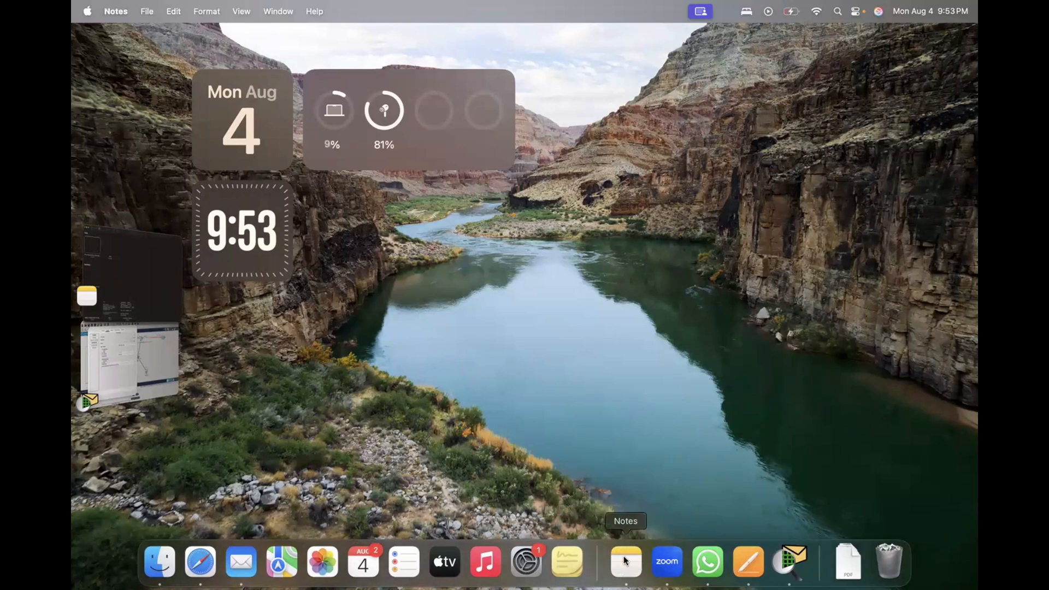
right_click(624, 555)
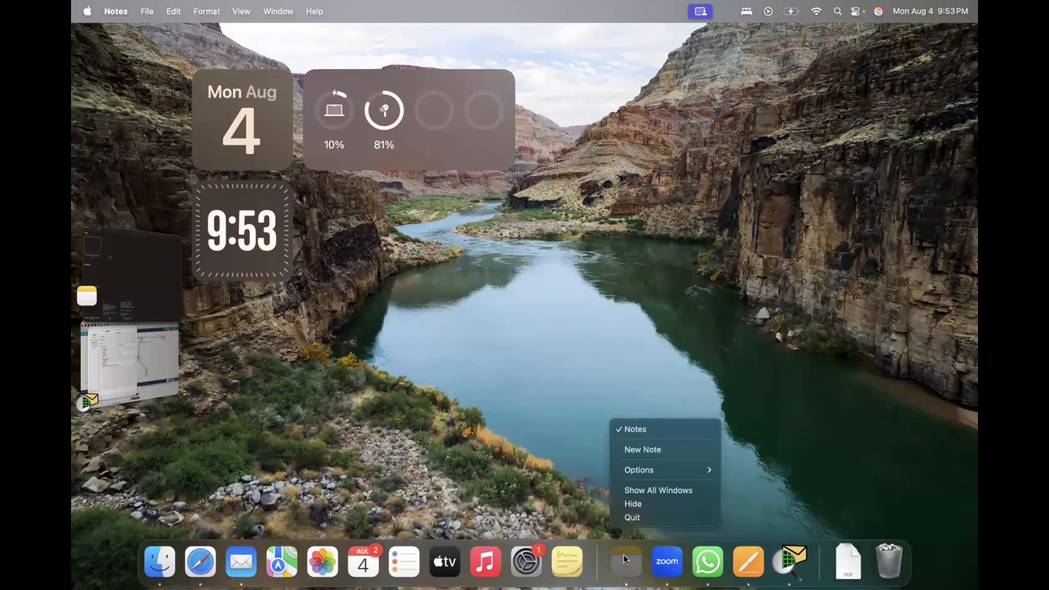
click(655, 513)
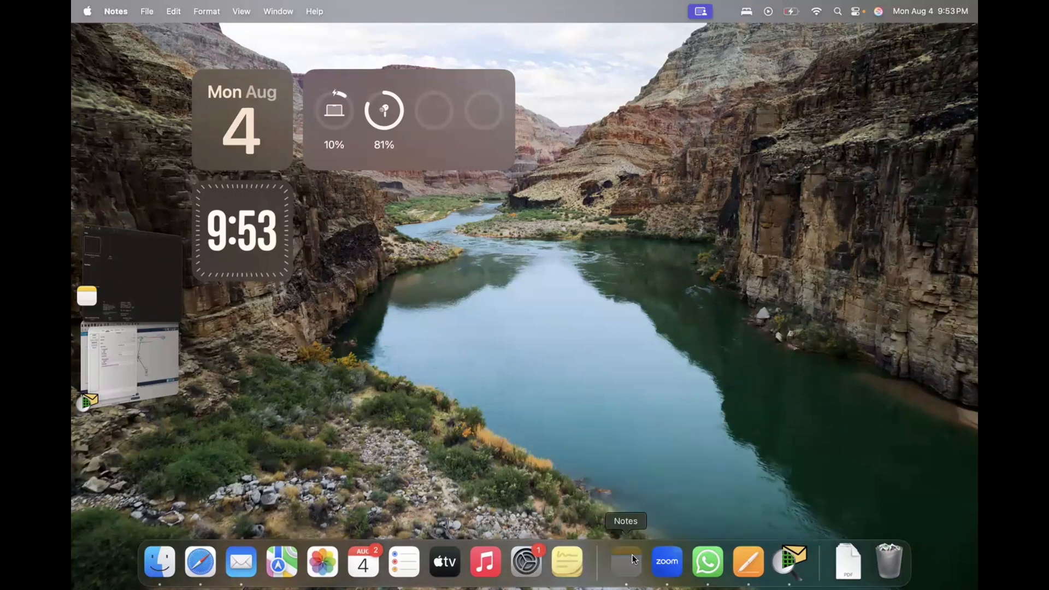
Step: Create a new note in Notes titled "Ip configuration:", leaving a blank line below the title
right_click(631, 555)
click(670, 453)
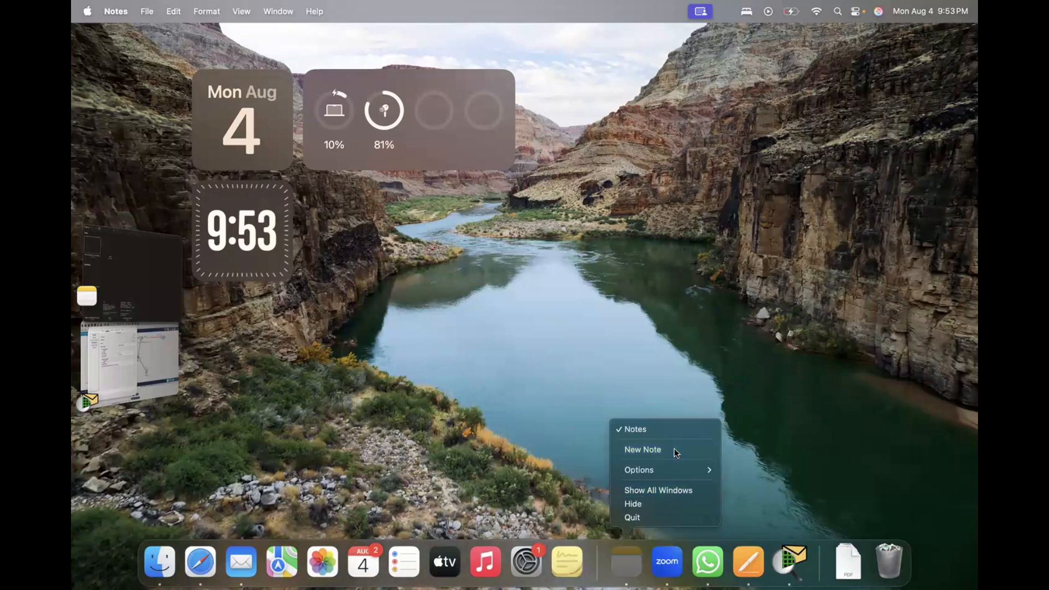
click(134, 283)
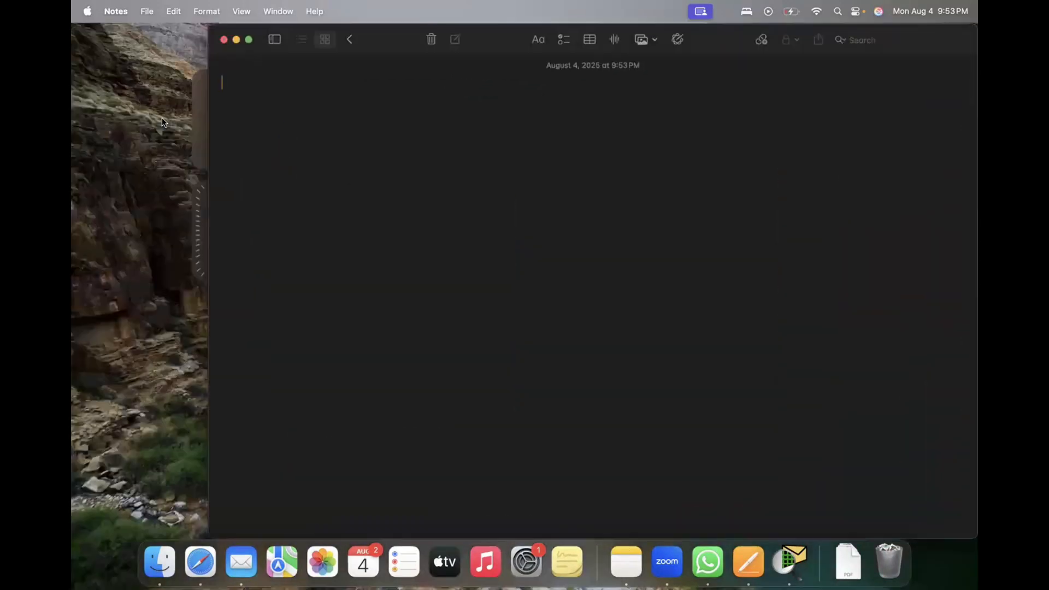
text(Ip configuration:  )
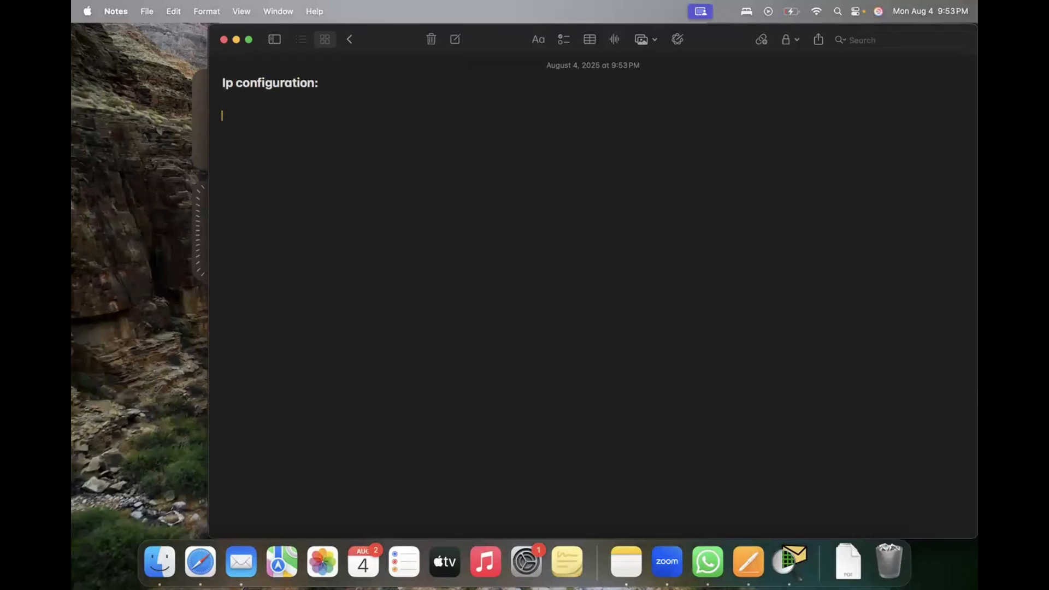
text(PC0 ----  )
text(Clicked on )
text(PC)
text(0)
Step: Add a "PC0" heading underlined with "----" and the line "Clicked on PC0" below it
key(Return)
Step: Add the dashed list item "Naviagate to config -> Fasethenet0" and start an "IP :" line beneath it
text(- N)
key(BackSpace)
text(ca)
text(gate to)
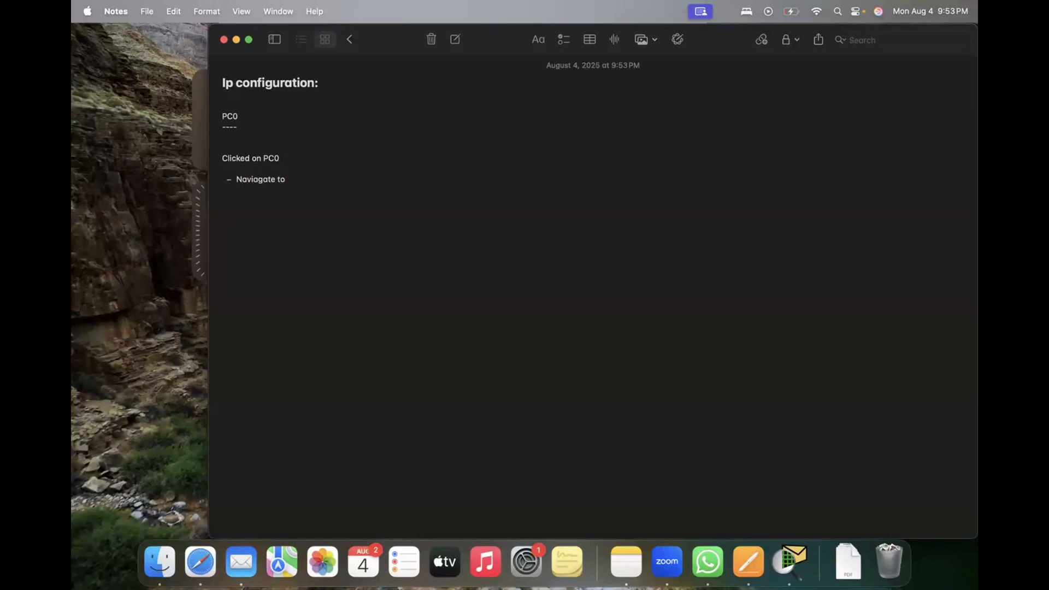
text( con)
text(gig)
text(>)
text( Fastet)
key(BackSpace)
key(BackSpace)
text(ethene)
text(t0  IP : )
text(10.1.1.1 )
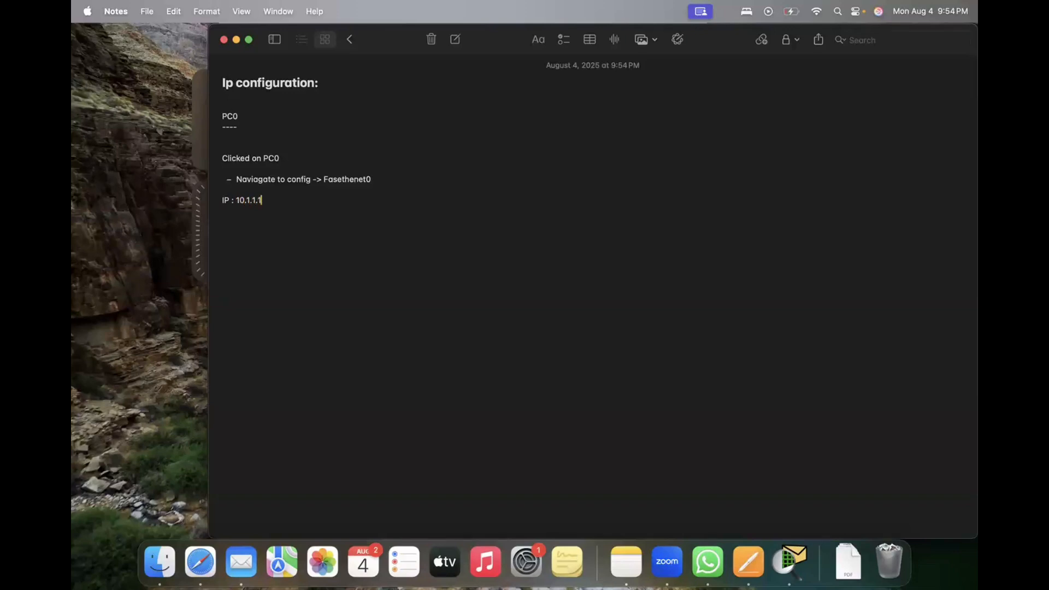
text(Mask : 255.0.0.0)
Step: Enlarge the text of the whole PC0 block, from its heading down to the mask line
key(shift+Up)
key(shift+Up)
key(shift+Up)
key(shift+Up)
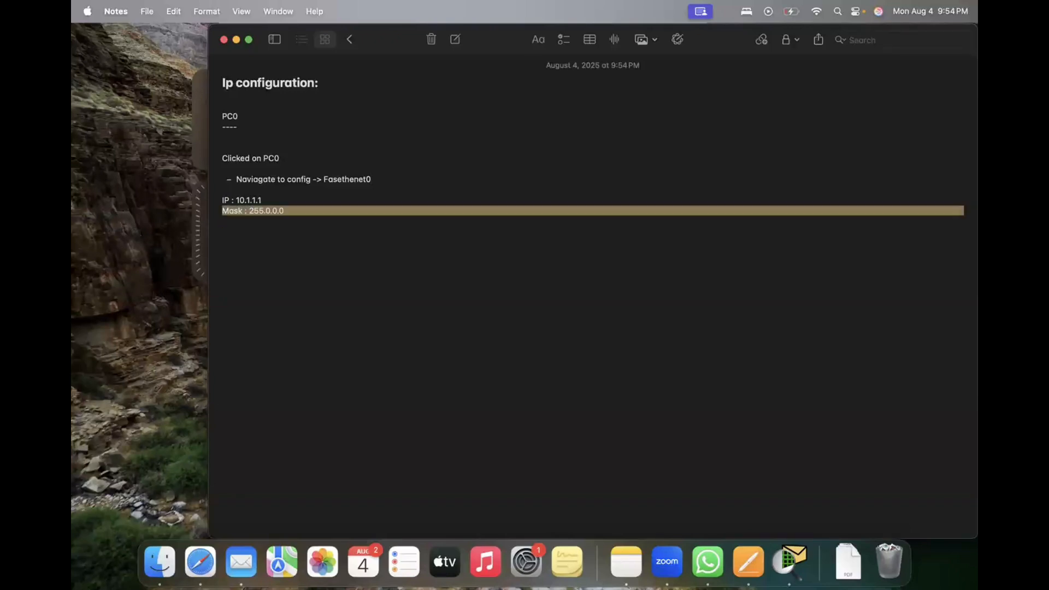
key(shift+Up)
key(shift+Up)
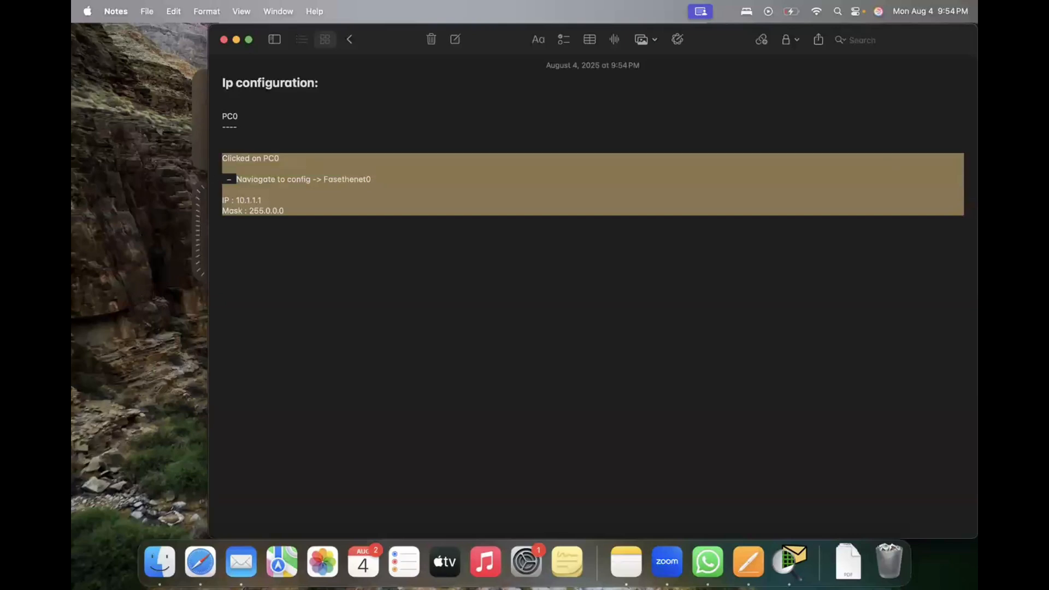
key(shift+Up)
key(shift+Up)
key(shift+Up)
key(shift+Up)
key(shift+Up)
key(shift+Up)
key(super+c)
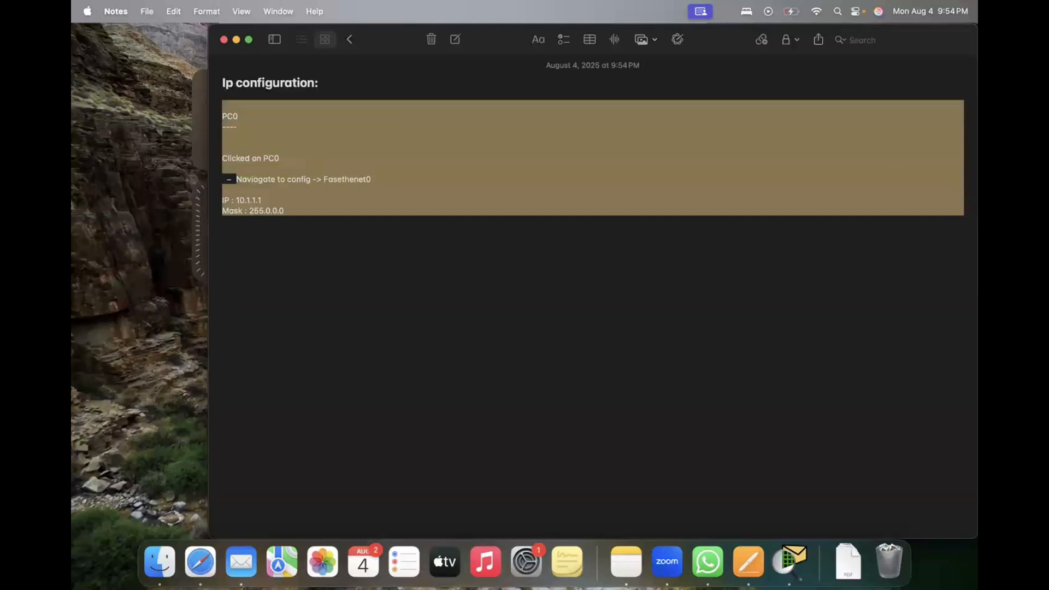
key(shift+Down)
key(shift+Down)
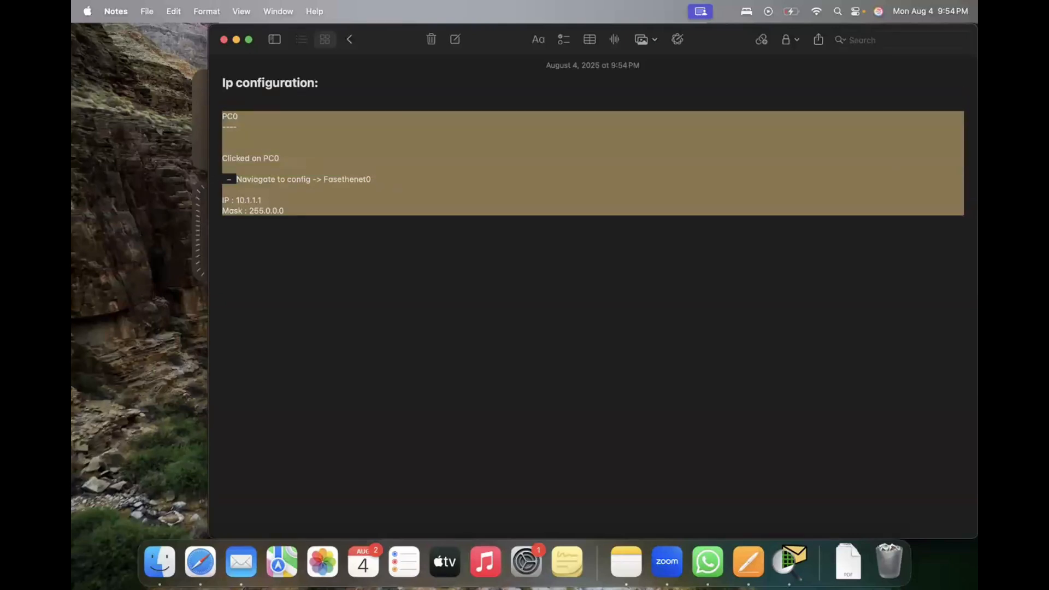
key(super+plus)
key(super+plus)
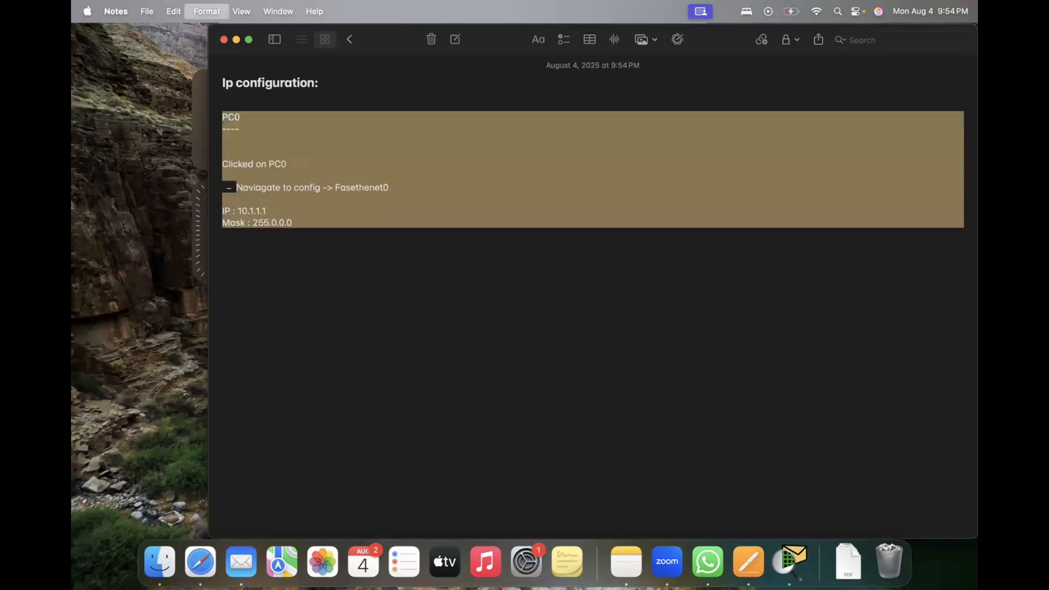
key(super+plus)
key(super+plus)
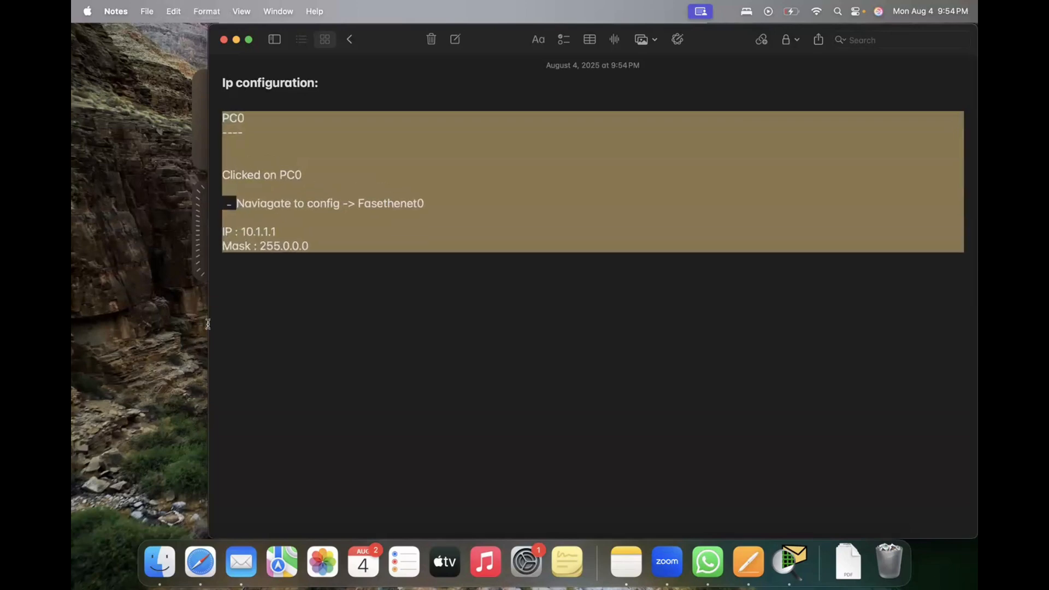
Step: Paste a copy of the PC0 block below the original, and close PC0's window in Packet Tracer
click(296, 280)
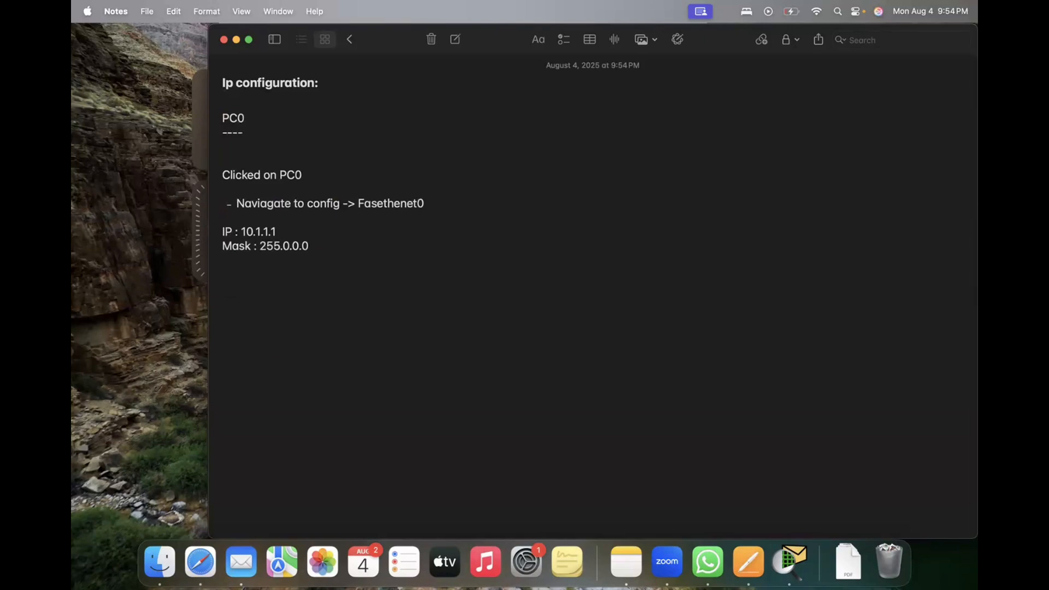
key(super+v)
key(super+Tab)
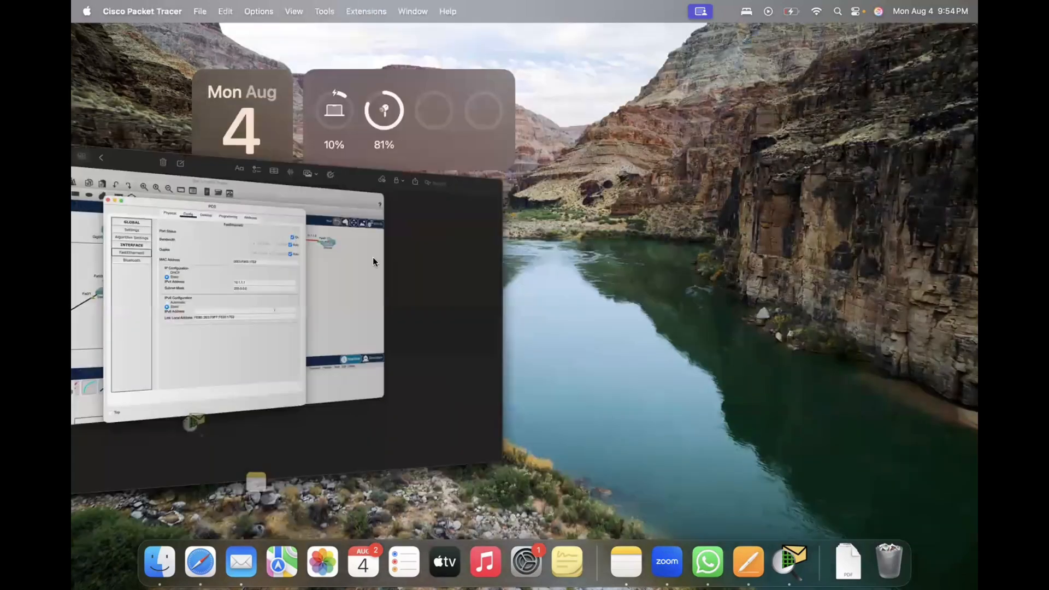
click(355, 103)
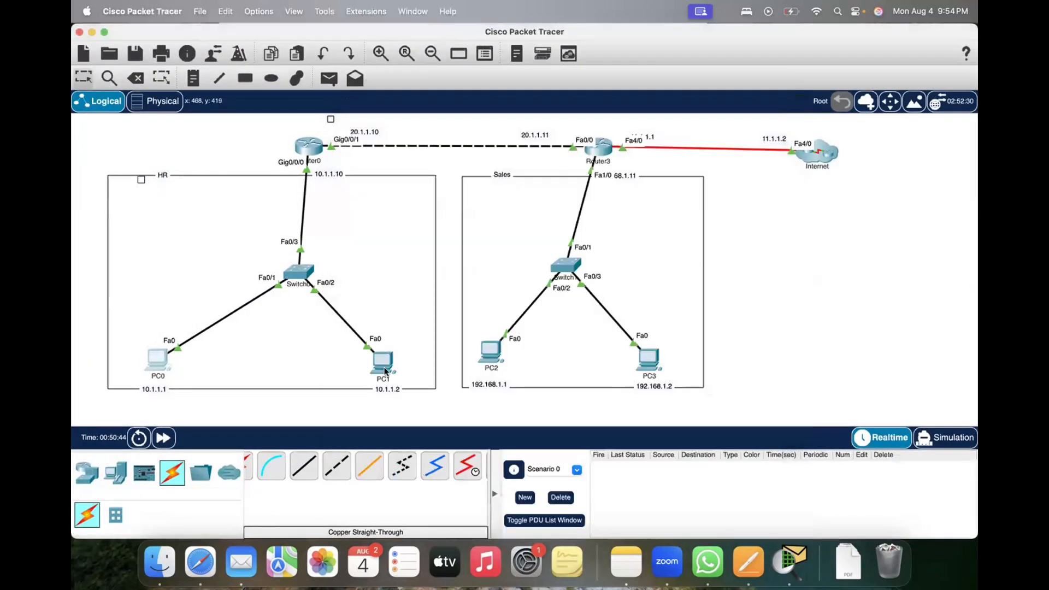
Step: Return to Notes and change the copied block's heading to PC1 and its IP to 10.1.1.2
key(super+Tab)
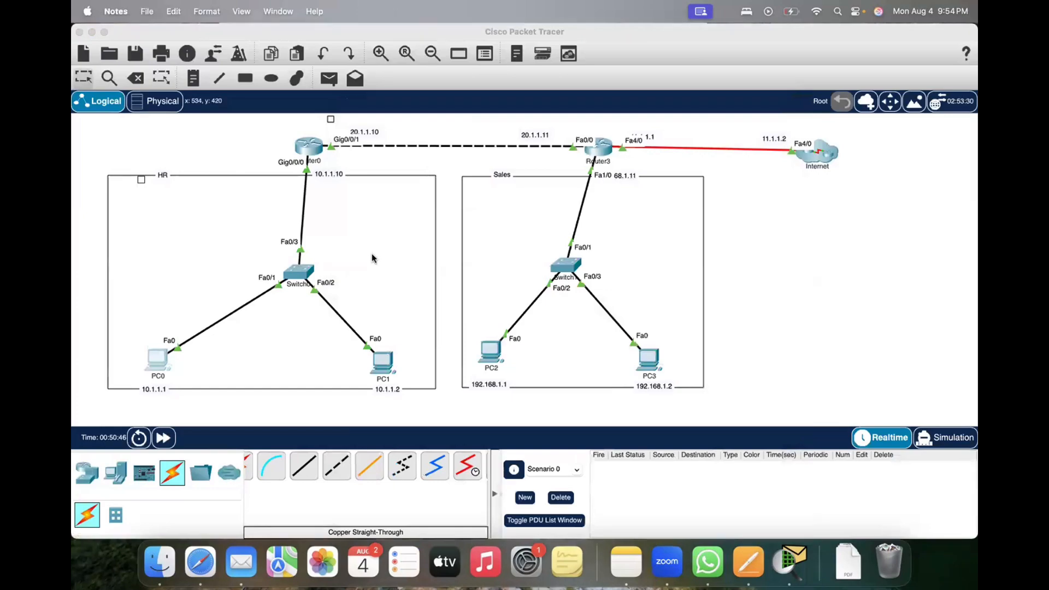
key(ctrl+Up)
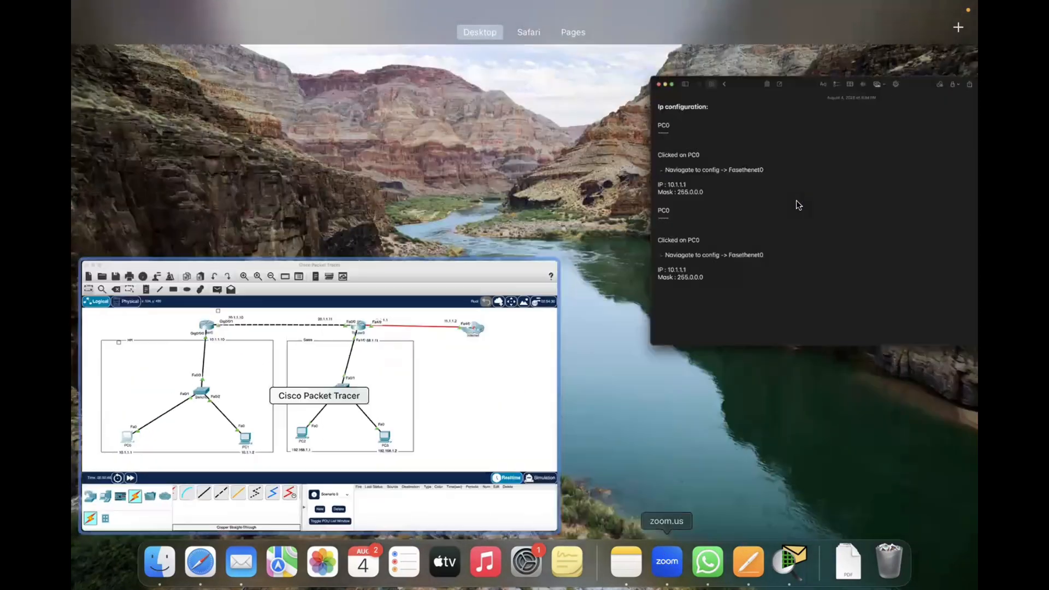
click(795, 200)
key(super+Tab)
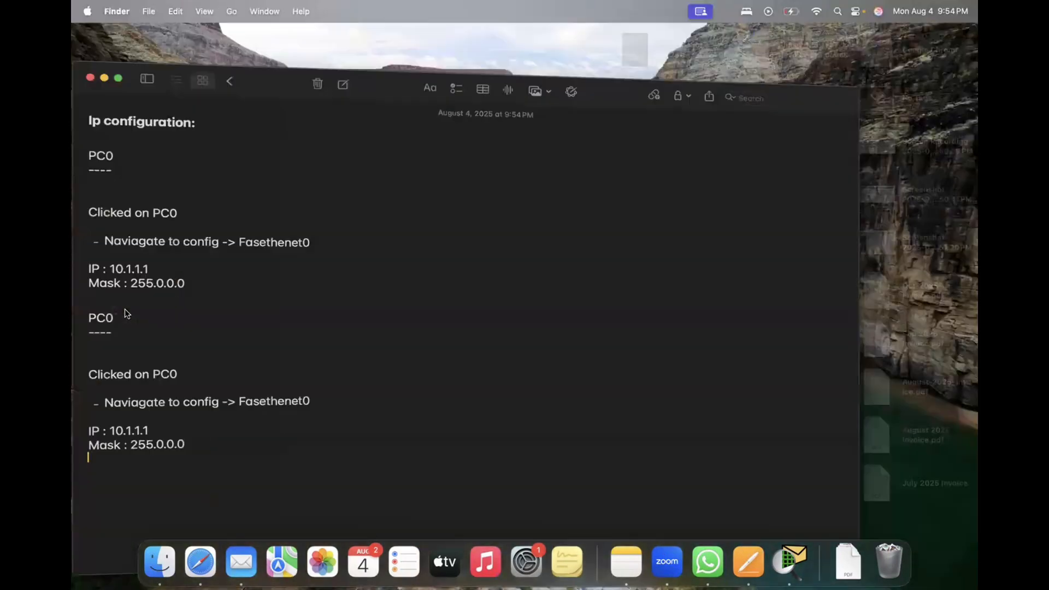
key(super+Tab)
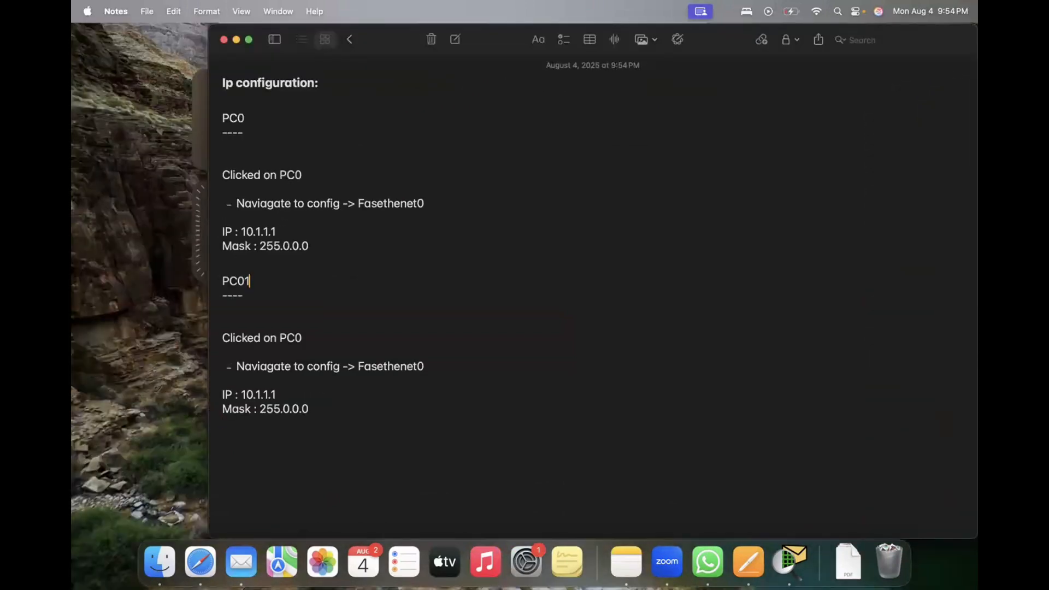
key(BackSpace)
text(1)
key(BackSpace)
text(2)
text(r)
Step: Correct the interface name to "Fasethernet0" in both the PC0 block and the copied block
click(400, 204)
text(r)
click(327, 411)
Step: Switch to Packet Tracer and check the full name of the router above the HR network
key(super+Tab)
key(super+Tab)
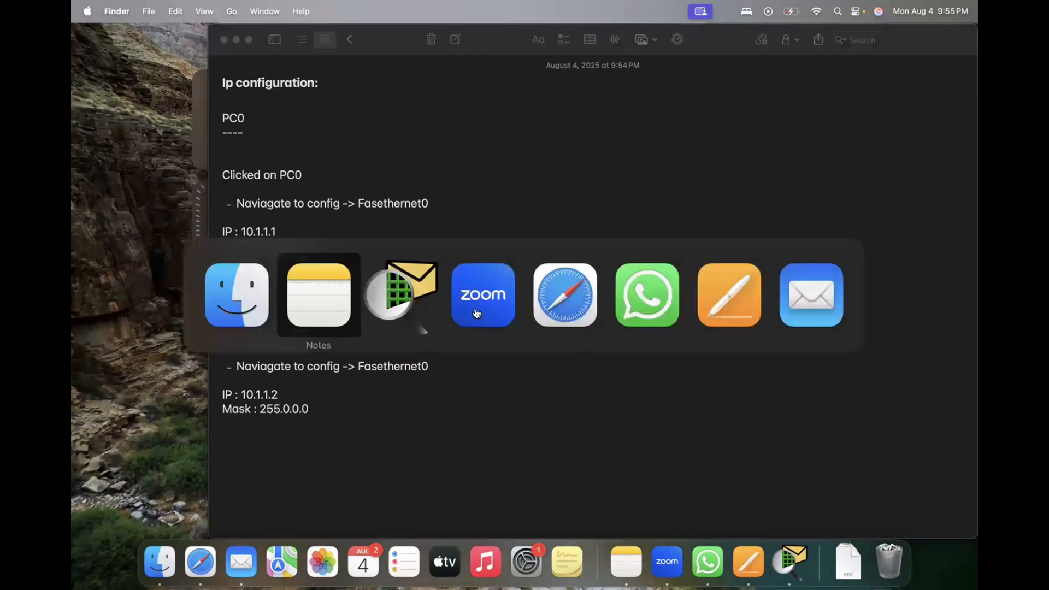
key(super+Tab)
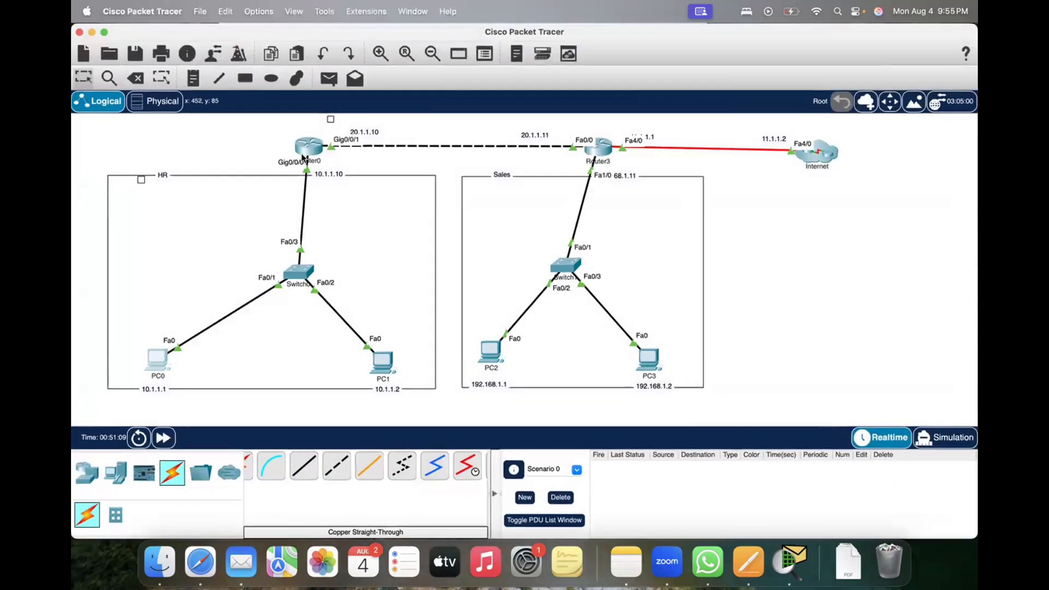
click(315, 161)
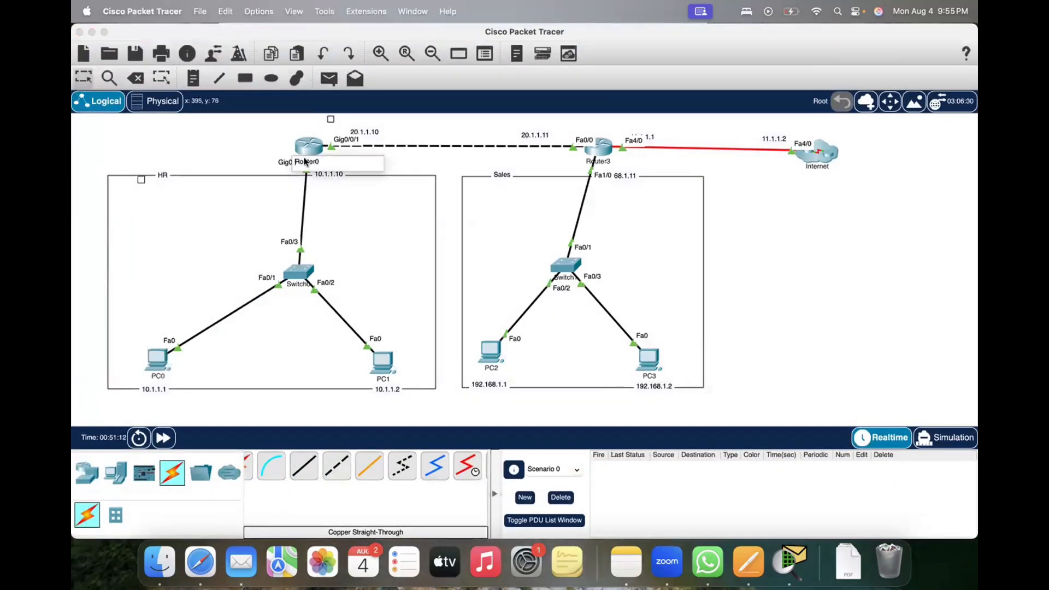
click(261, 147)
Step: Return to Notes, paste another PC0 block below the PC1 block, and change its heading to Router0
key(super+Tab)
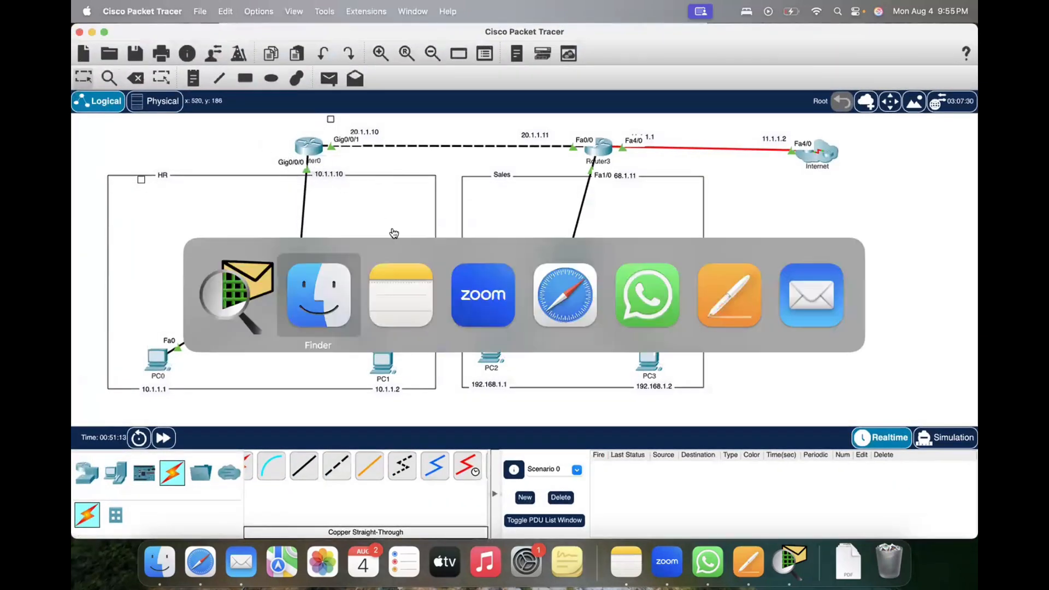
key(super+Tab)
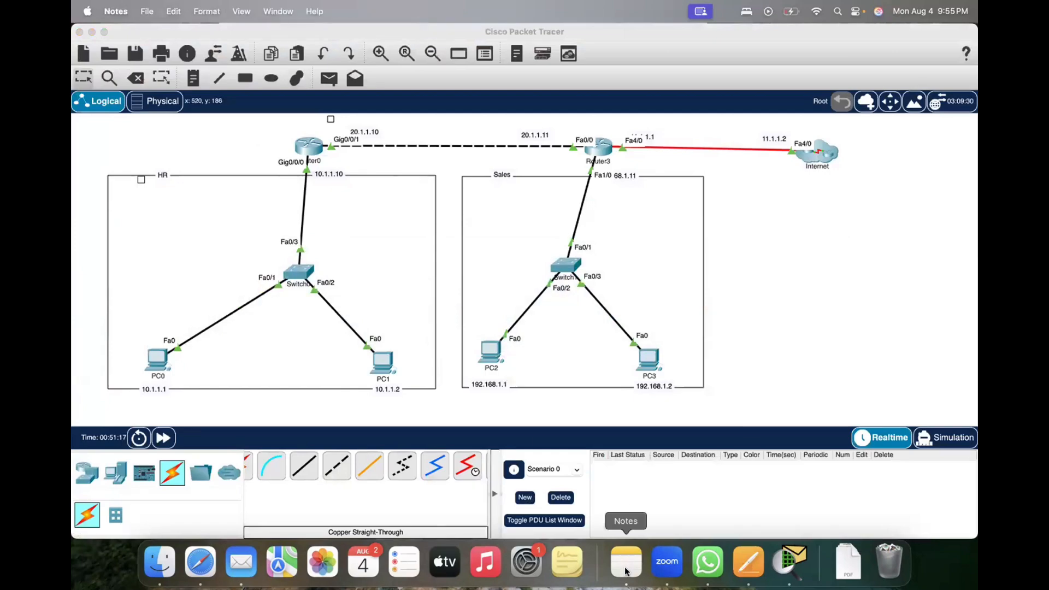
key(ctrl+Up)
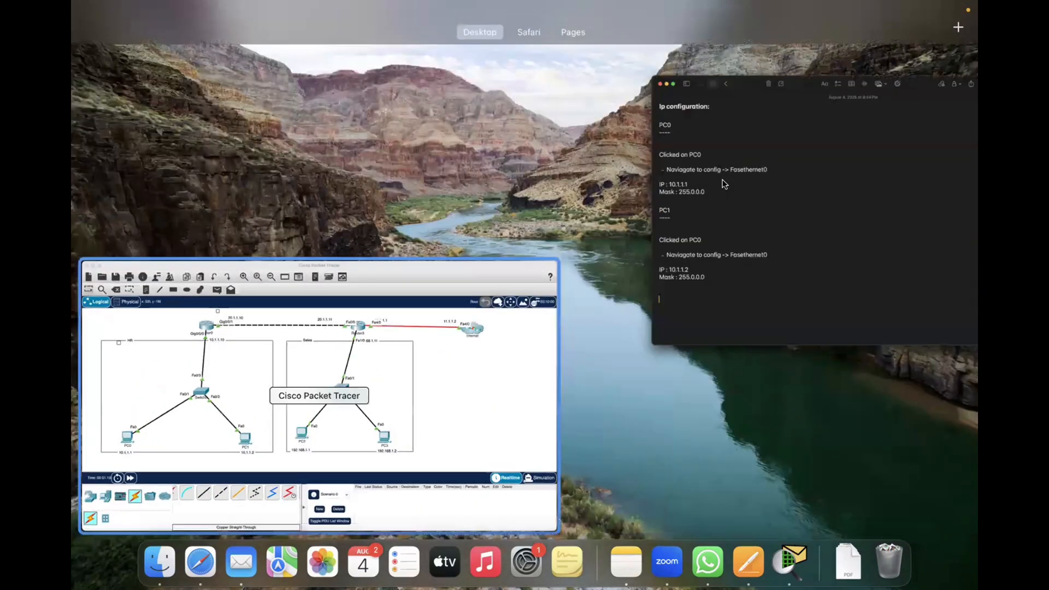
key(Escape)
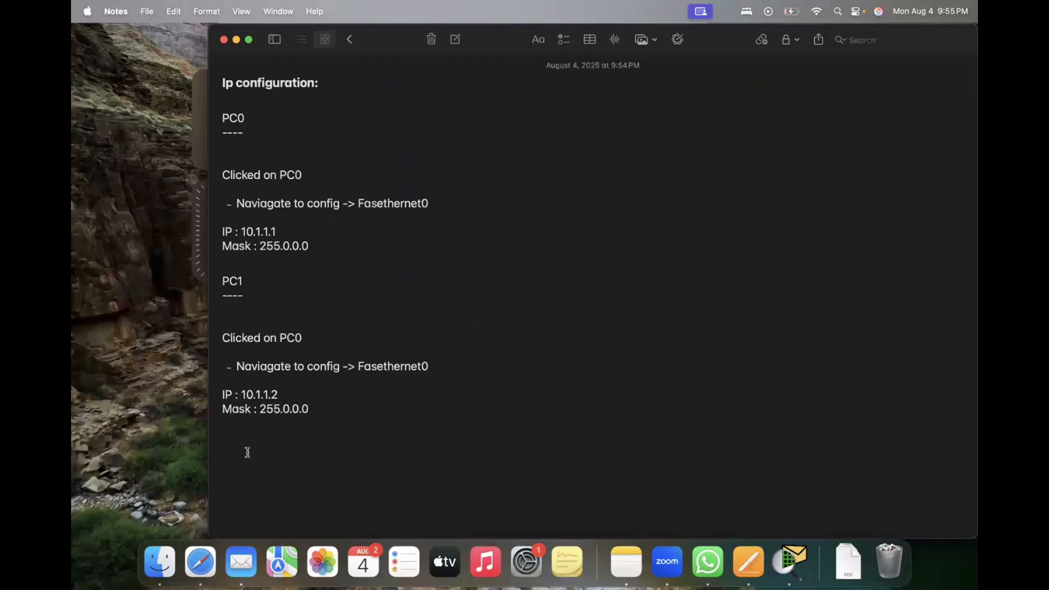
text(PC2 ----   Clicked on PC0  - Naviagate to config -> Fasethenet0  IP : 10.1.1.1 Mask : 255.0.0.0)
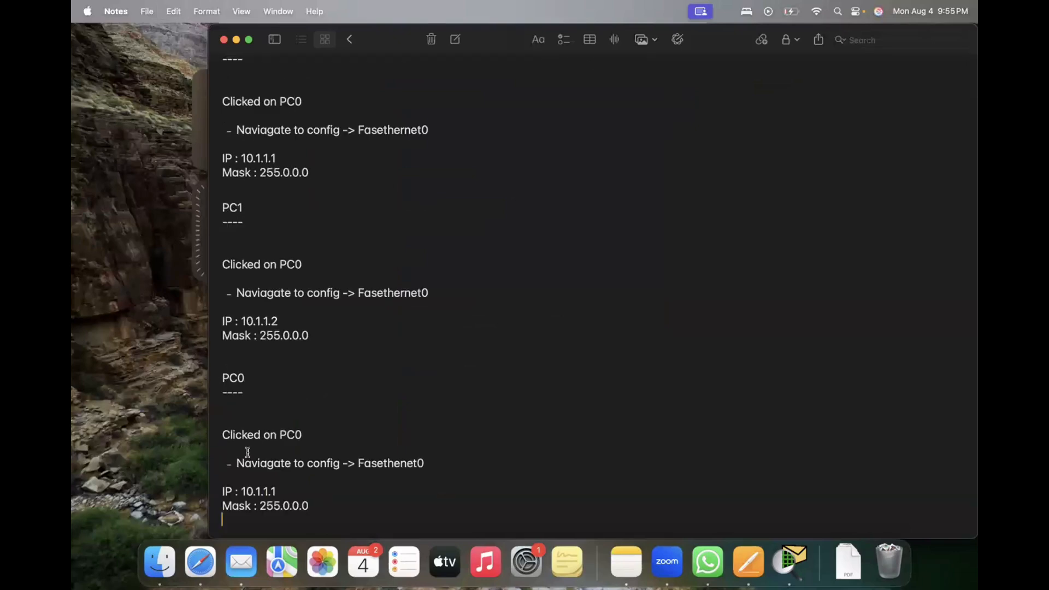
click(255, 377)
key(BackSpace)
key(BackSpace)
Step: Change the "Clicked on" line in the PC1 block to PC1
key(BackSpace)
text(Router0)
key(Down)
key(Down)
key(Down)
click(302, 264)
Step: In the Router0 block, change the "Clicked on" line to Router0 and the IP to 10.1.1.10
key(BackSpace)
text(1)
click(301, 436)
key(BackSpace)
key(BackSpace)
key(BackSpace)
text(Router0)
scroll(352, 466, down, 1)
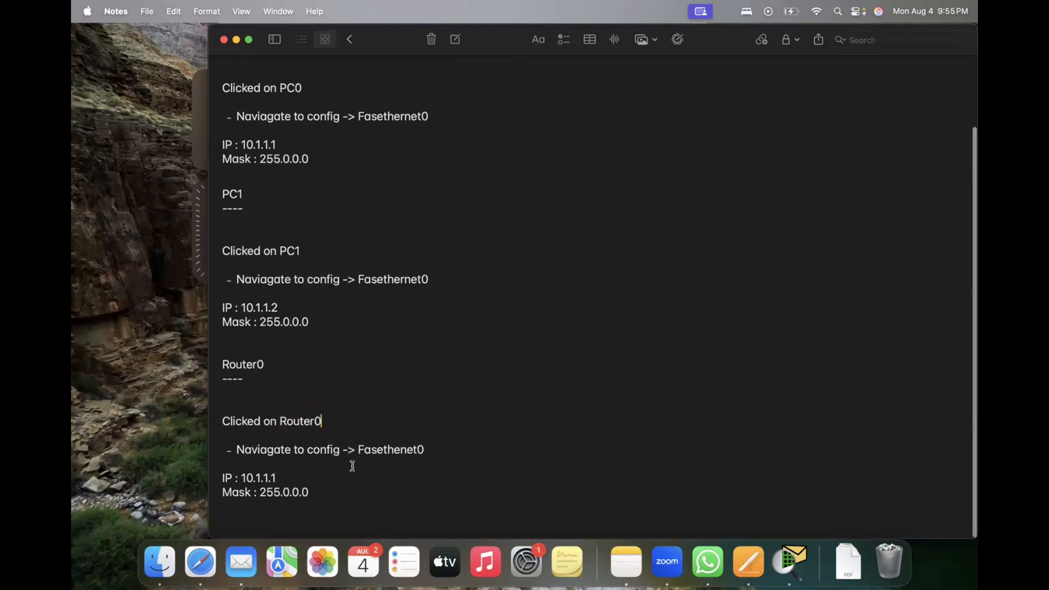
text(0)
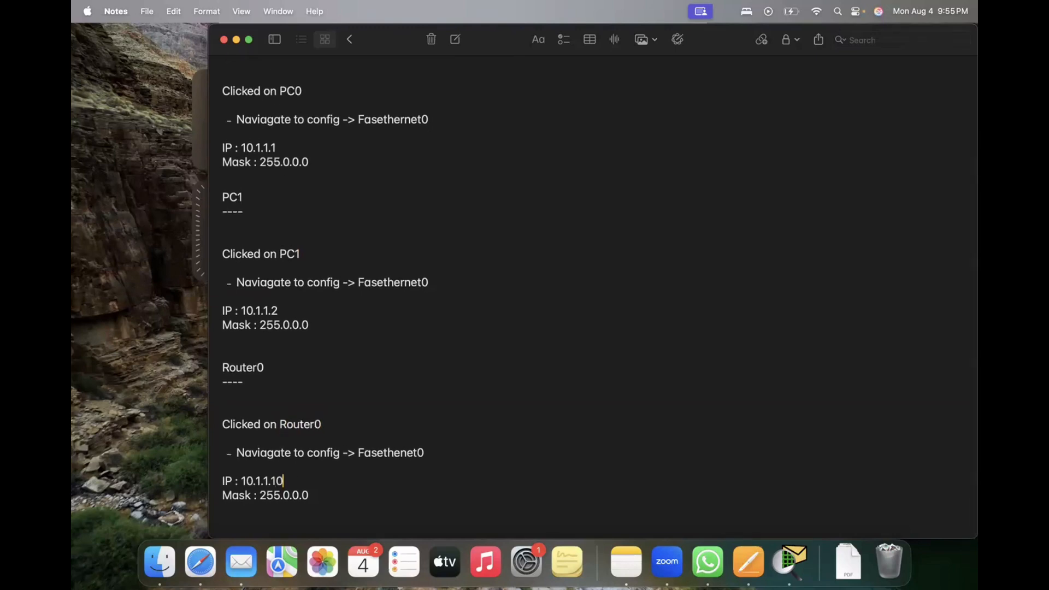
Step: Duplicate the whole Router0 block, from its heading to the mask line, below the original
click(316, 495)
scroll(593, 295, down, 2)
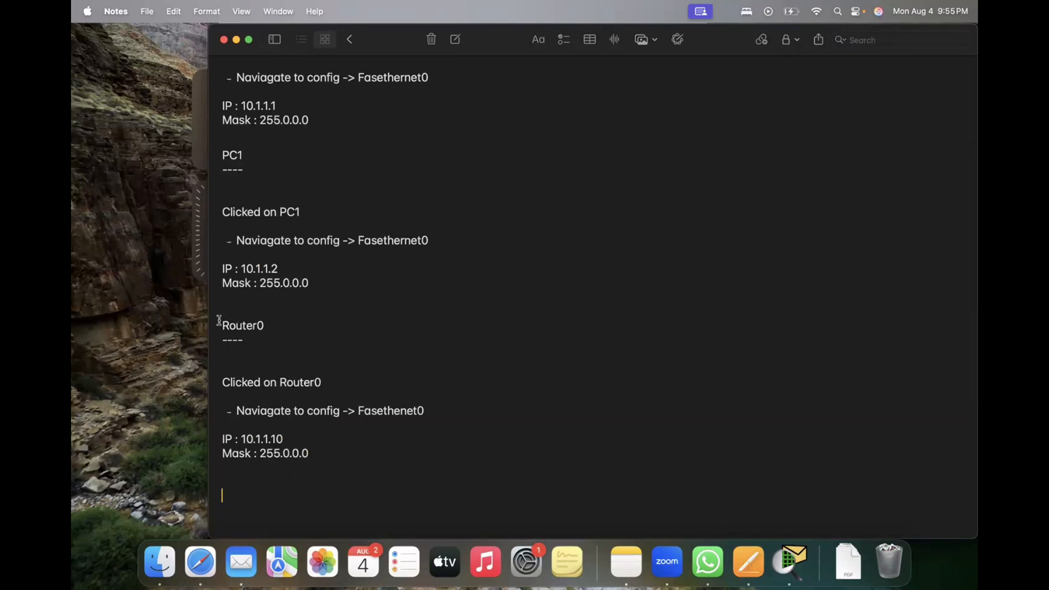
drag(221, 323, 328, 461)
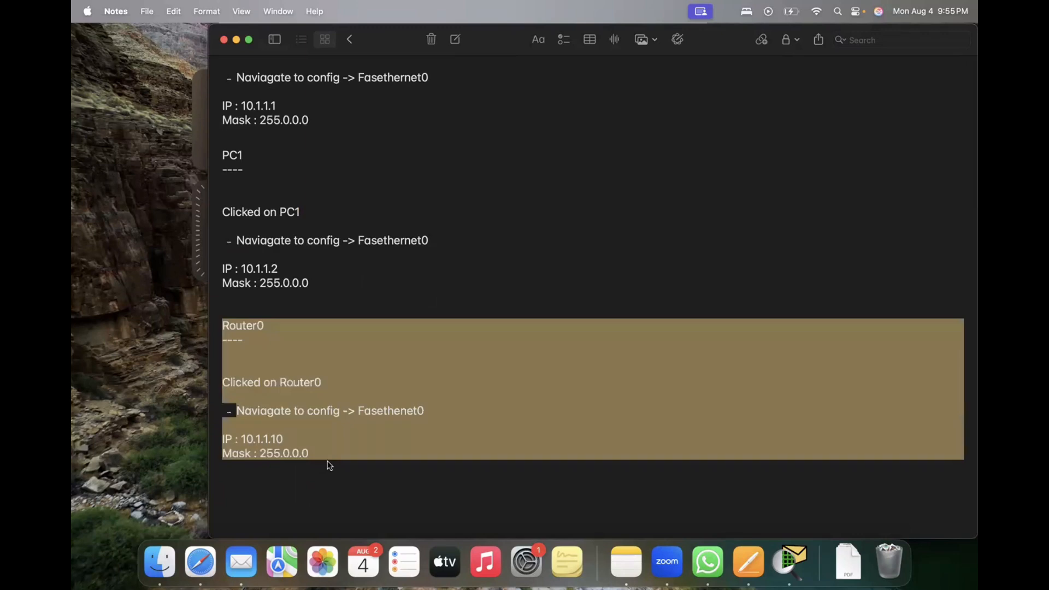
click(240, 505)
text(Router0 ----   Clicked on Router0  - Naviagate to config -> Fasethenet0  IP : 10.1.1.10 Mask : 255.0.0.0)
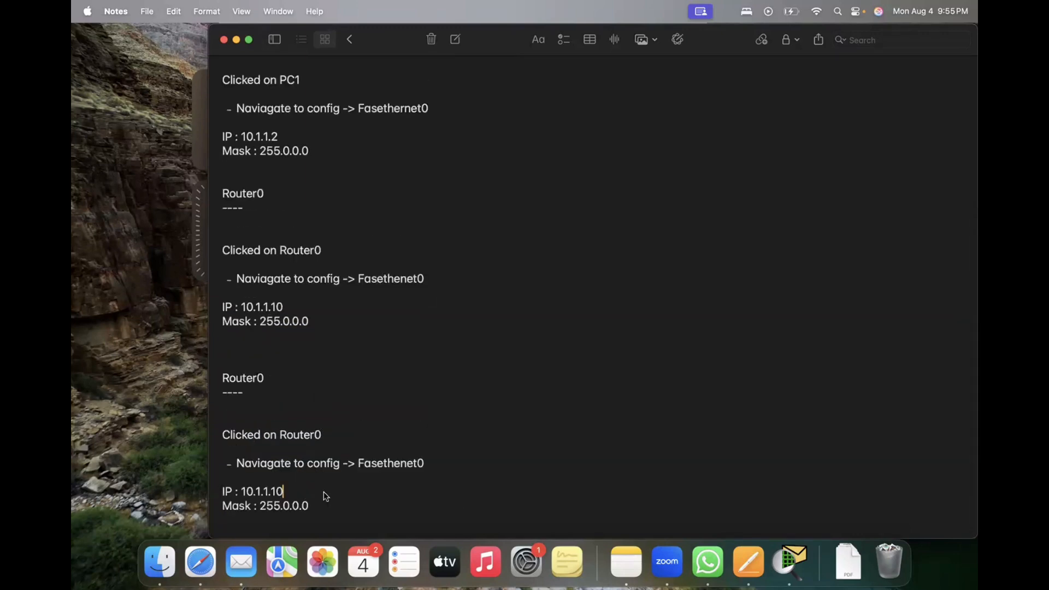
Step: Check Router0's interface labels in the Packet Tracer topology and return to Notes
click(787, 556)
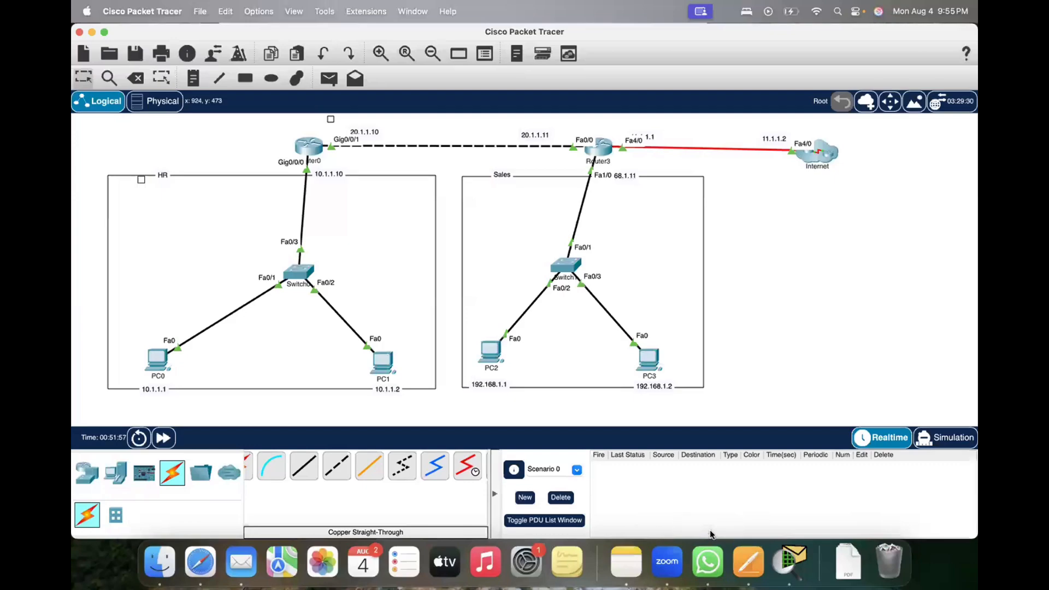
key(ctrl+Up)
click(761, 203)
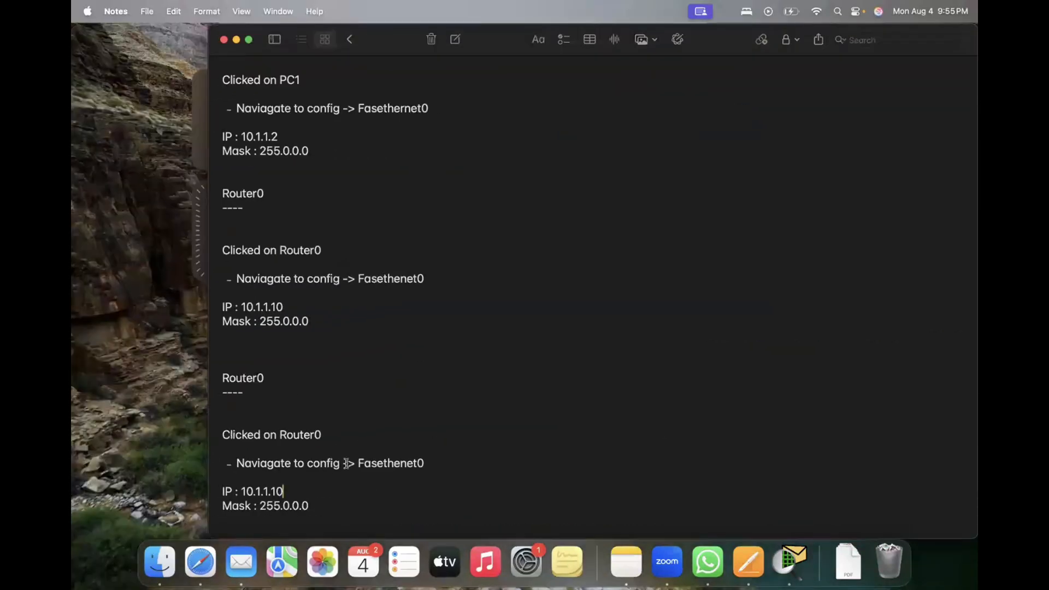
Step: Replace the interface name in the second Router0 block with Gig0/0/0
click(431, 460)
key(BackSpace)
key(BackSpace)
key(BackSpace)
key(BackSpace)
key(BackSpace)
key(BackSpace)
key(BackSpace)
key(BackSpace)
key(BackSpace)
key(BackSpace)
key(BackSpace)
text(Gig0/0/0)
Step: Examine Router0's GigabitEthernet0/0/0 configuration in Packet Tracer and return to Notes
click(790, 563)
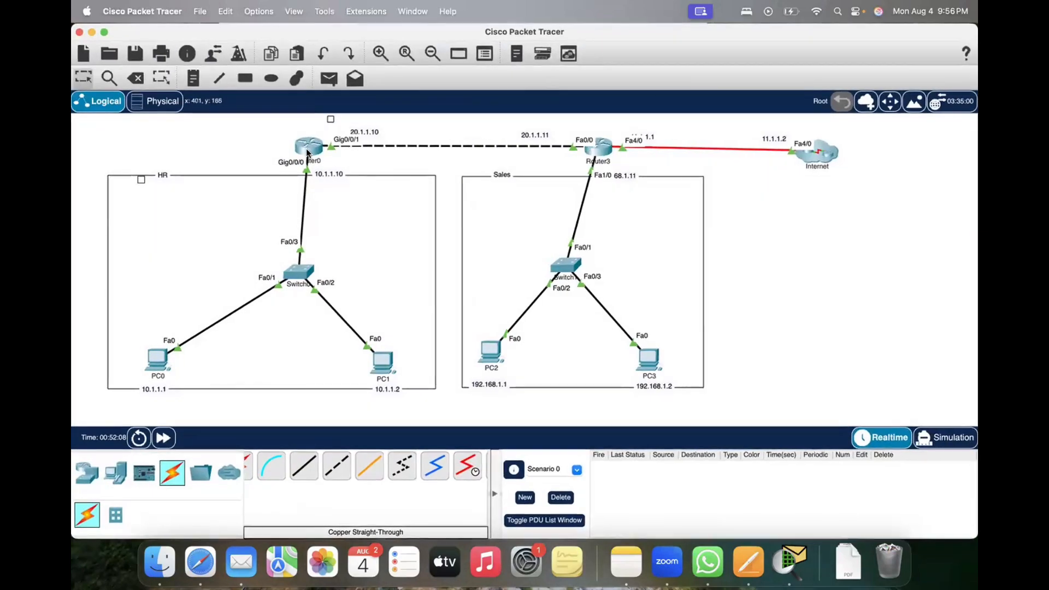
click(307, 149)
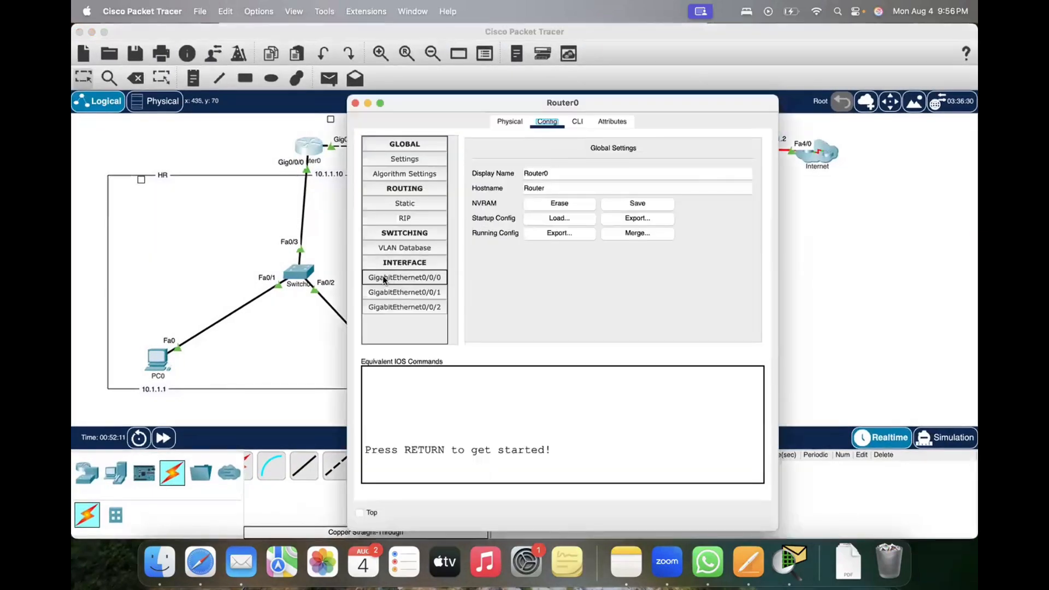
click(415, 275)
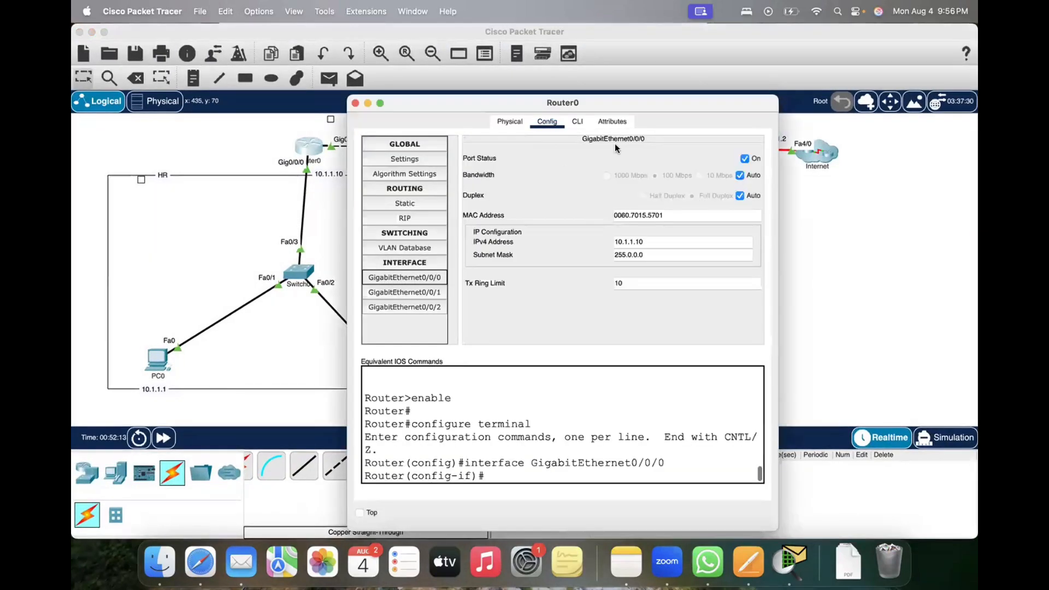
click(626, 140)
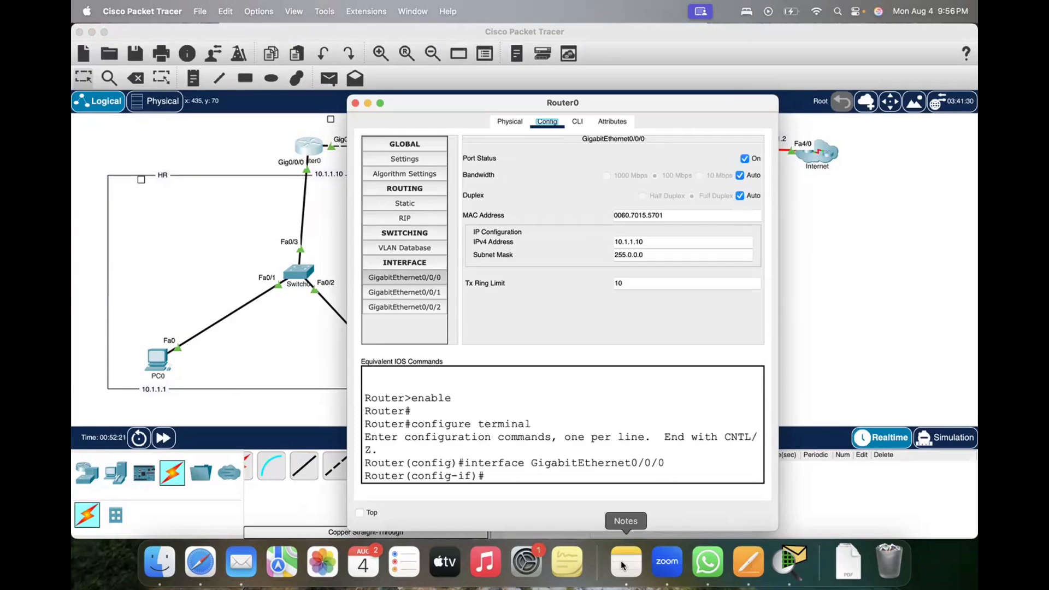
key(ctrl+Up)
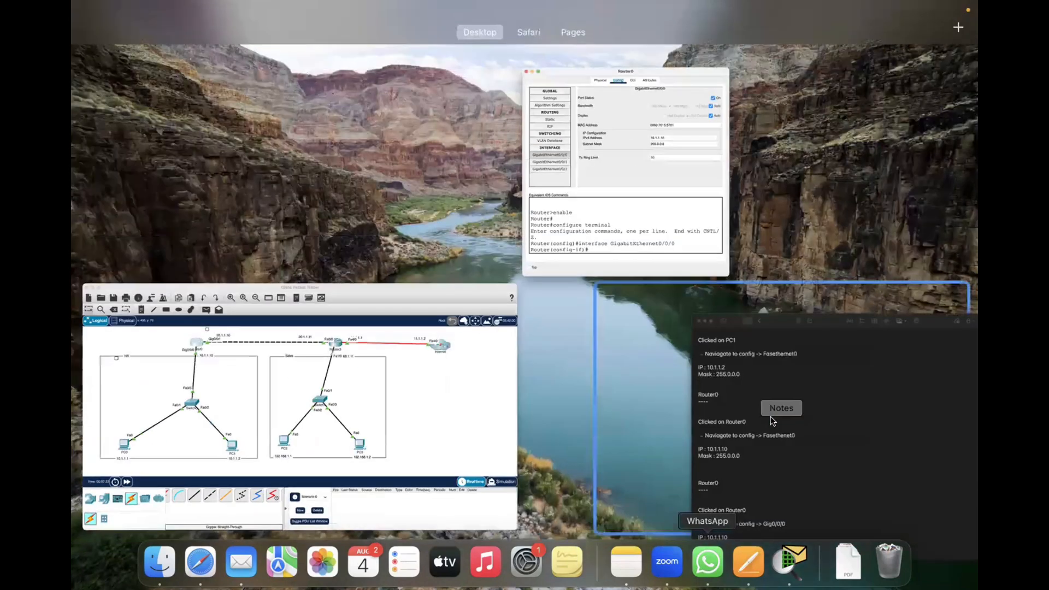
click(771, 421)
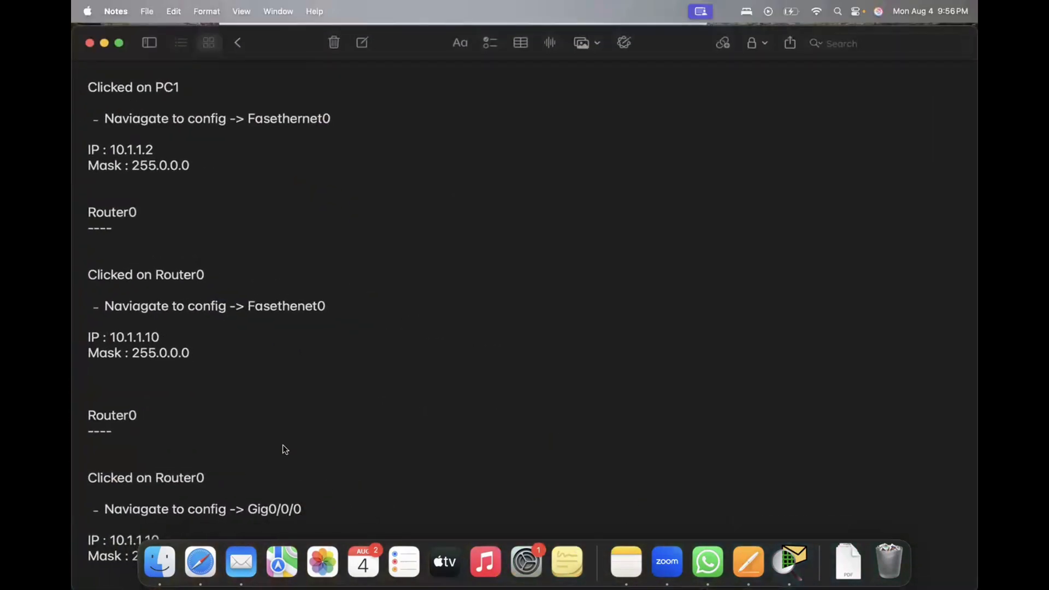
Step: Change the interface name in the first Router0 block to Gigethernet0/0/0
drag(223, 370, 335, 496)
key(super+c)
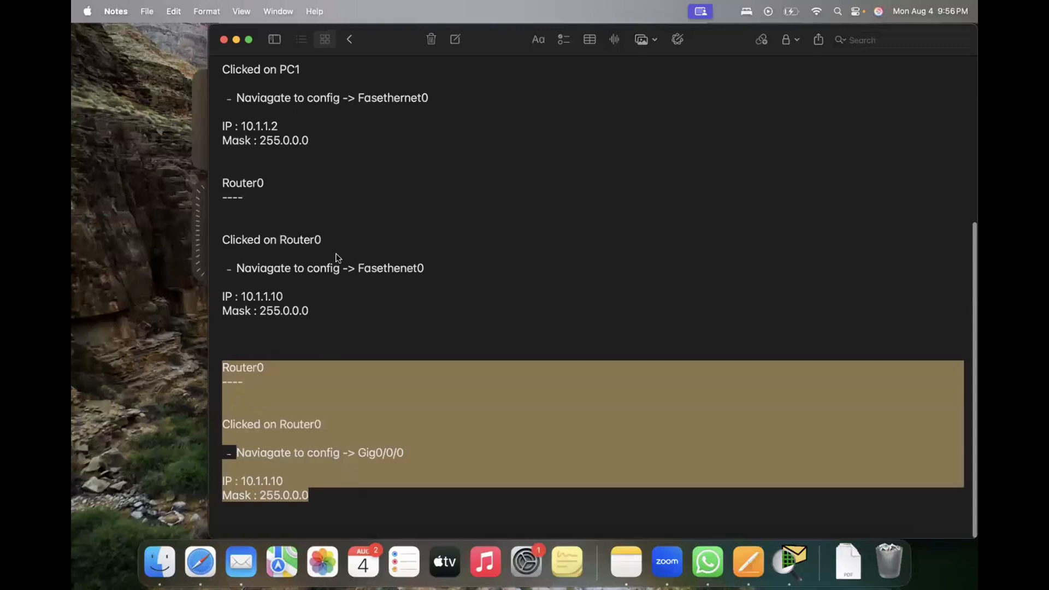
click(358, 269)
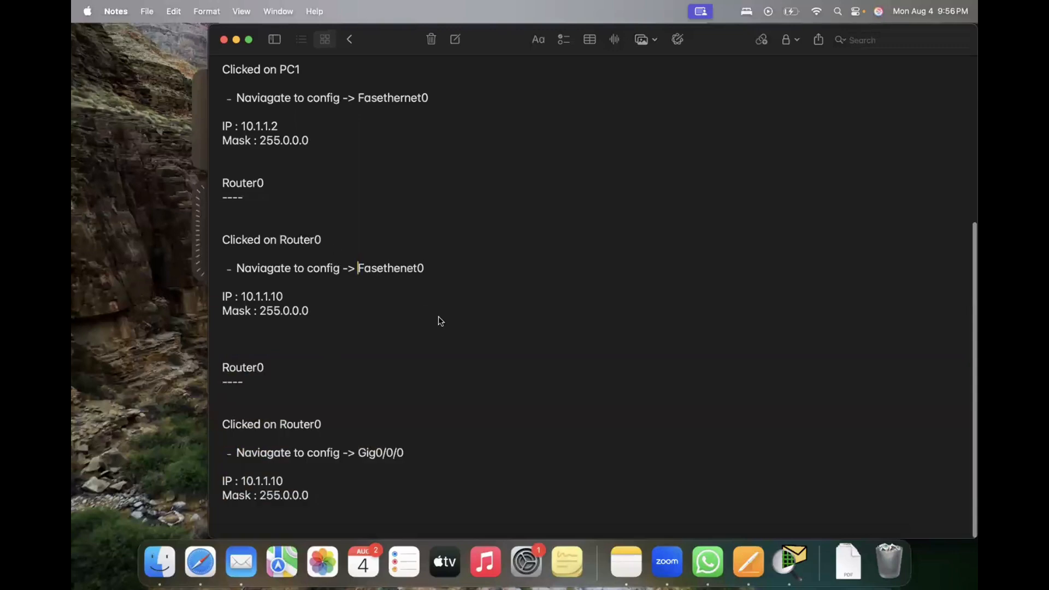
text(Gig)
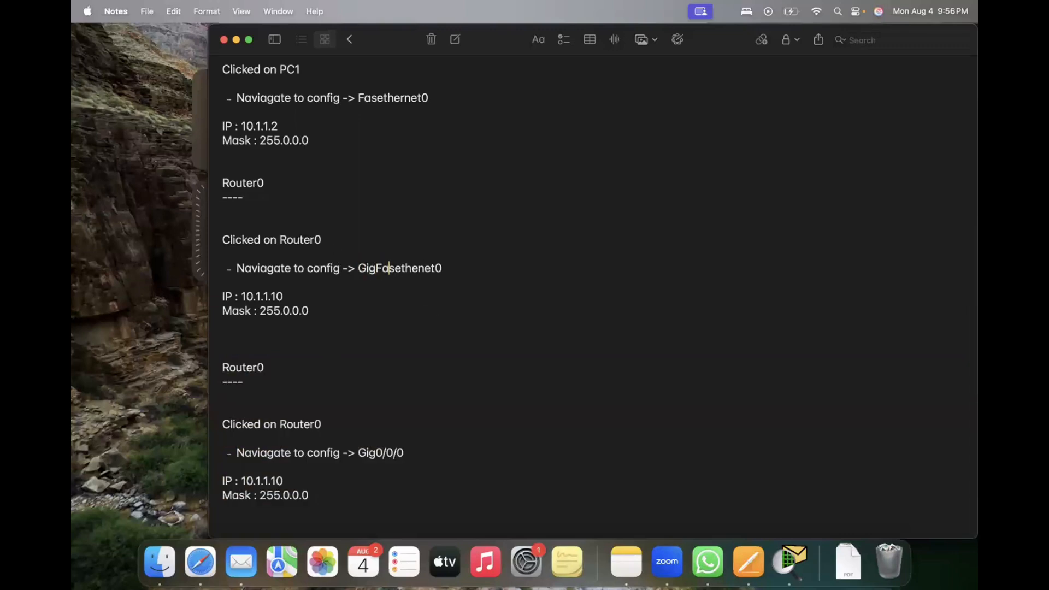
key(Right)
key(BackSpace)
key(BackSpace)
key(BackSpace)
text(r)
key(Right)
key(Right)
text(/0/0)
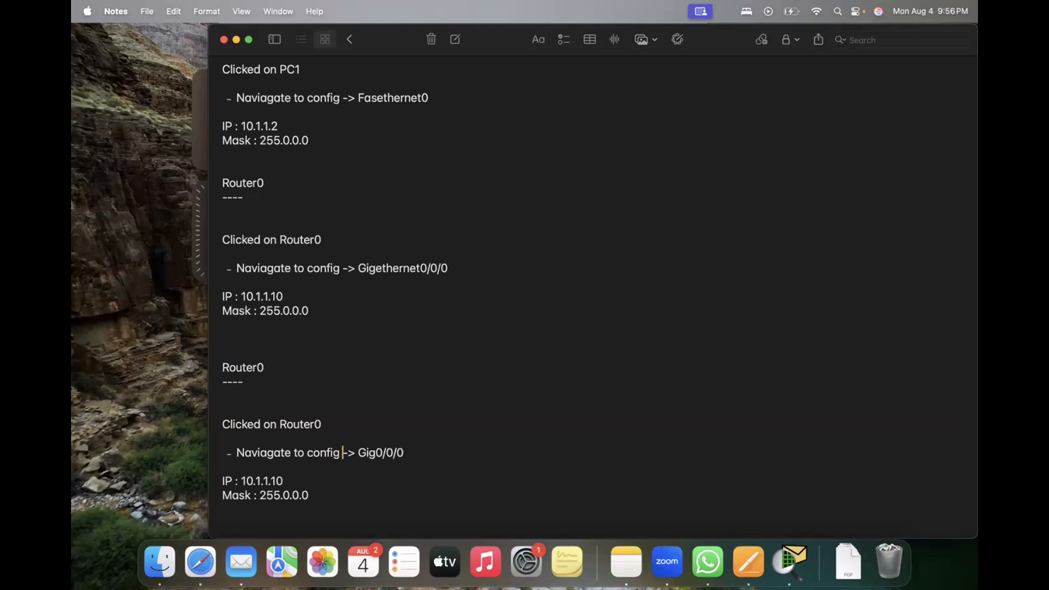
Step: In the second Router0 block, change the interface to Gig0/0/1 and clear the IP address
key(BackSpace)
text(1)
key(Right)
key(Right)
key(Right)
key(Right)
key(Right)
key(BackSpace)
key(BackSpace)
key(BackSpace)
key(BackSpace)
key(BackSpace)
key(BackSpace)
key(BackSpace)
key(BackSpace)
key(BackSpace)
Step: Close Router0's window in Packet Tracer, check its Gig0/0/1 address label, and enter 20.1.1.10 as the second Router0 block's IP in Notes
key(super+Tab)
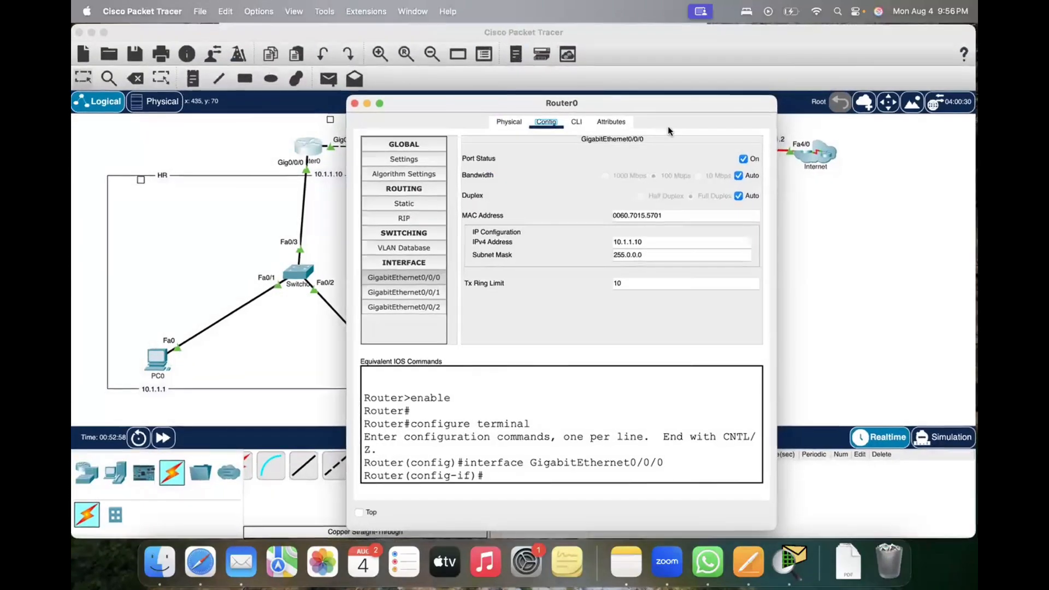
drag(411, 99, 668, 131)
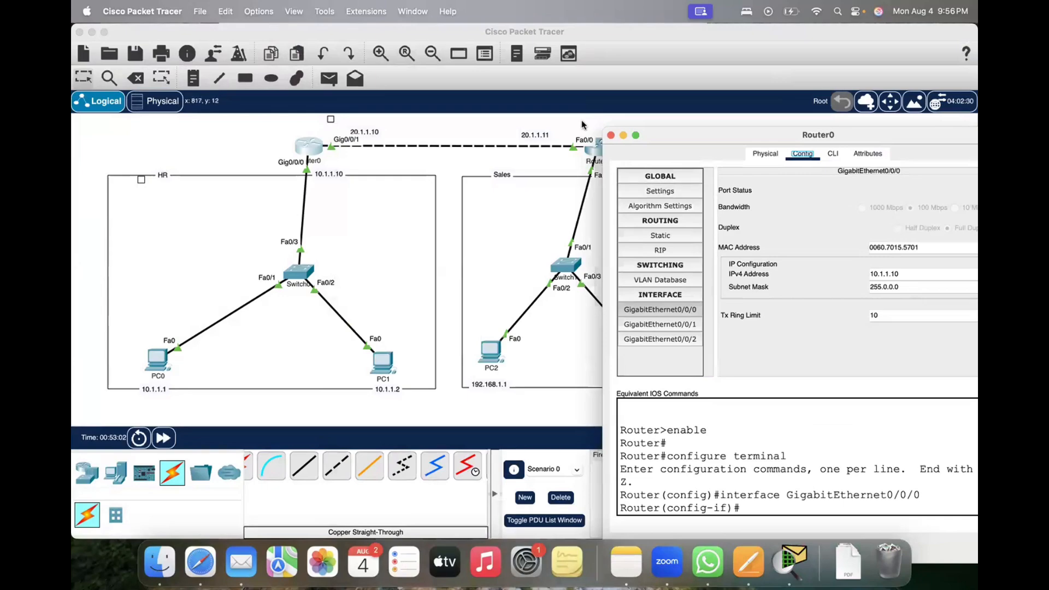
click(611, 136)
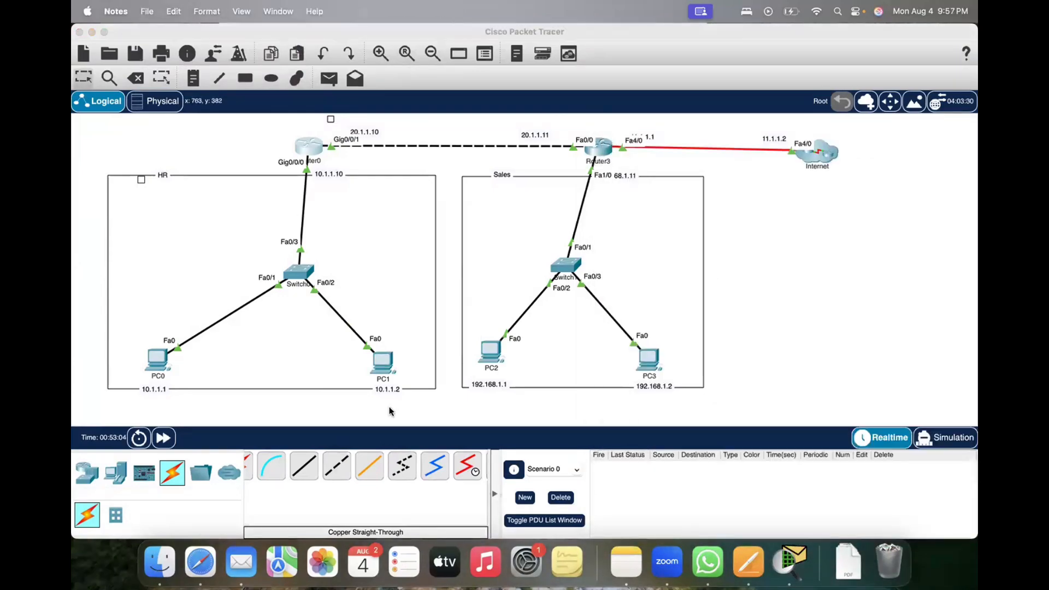
key(ctrl+Up)
click(739, 251)
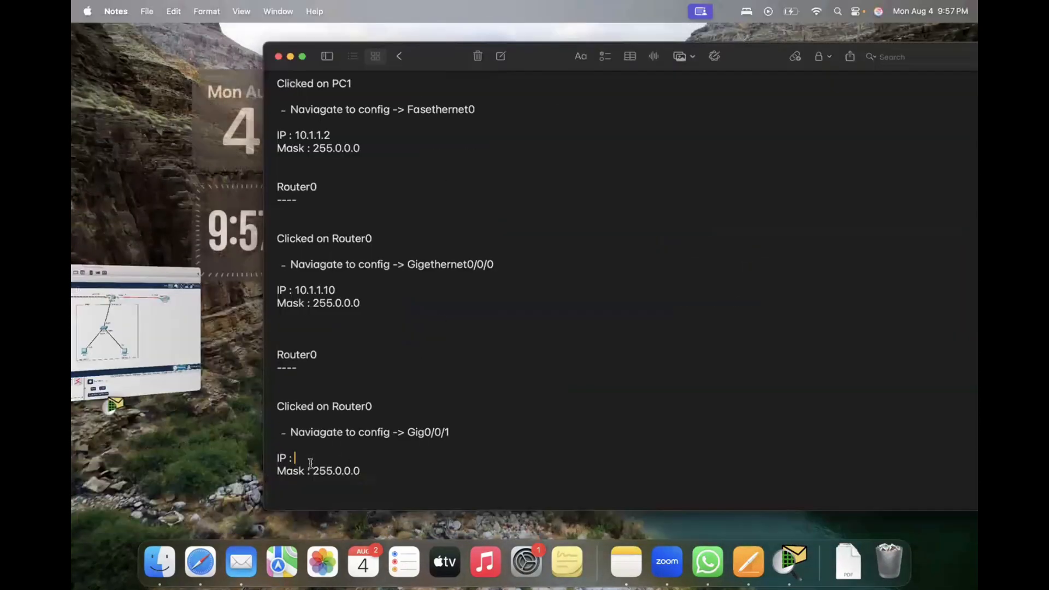
text(20)
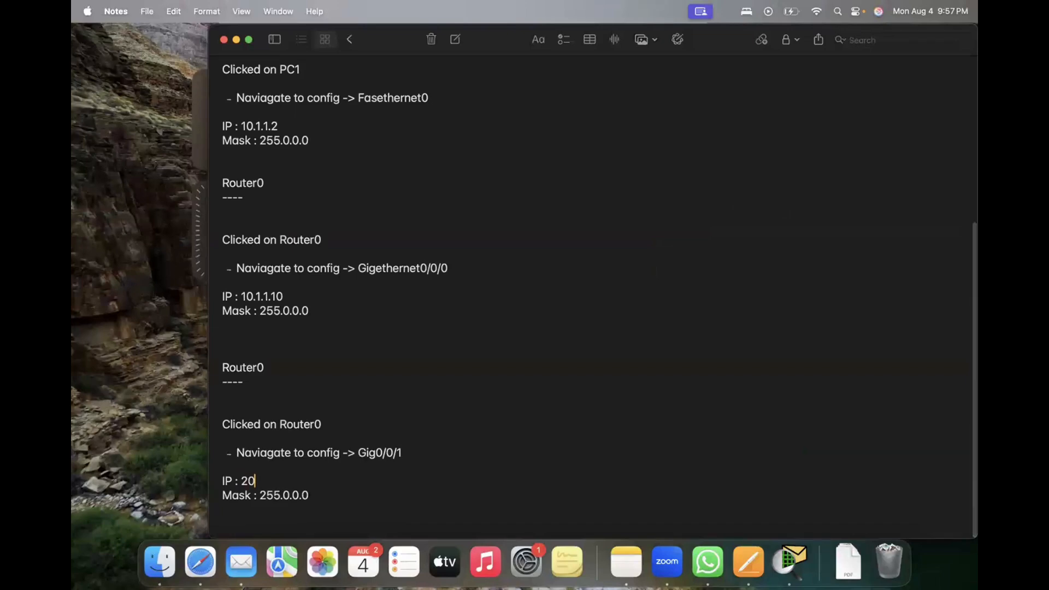
text(.1.1.10)
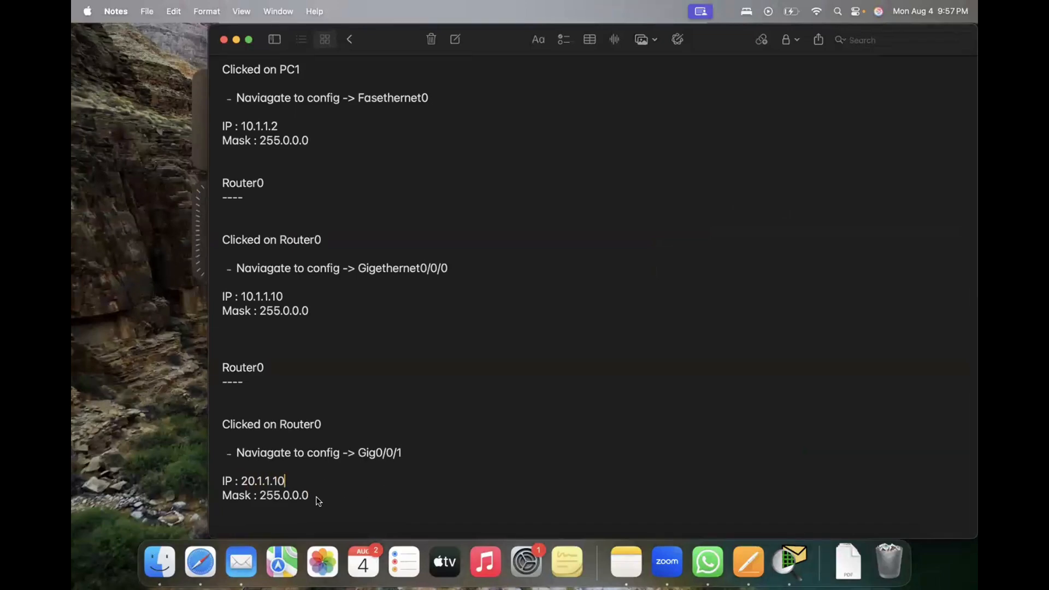
Step: Paste another Router0 block at the end of the note and change its heading and "Clicked on" line to Router3
scroll(385, 468, down, 1)
key(Return)
key(Return)
key(Return)
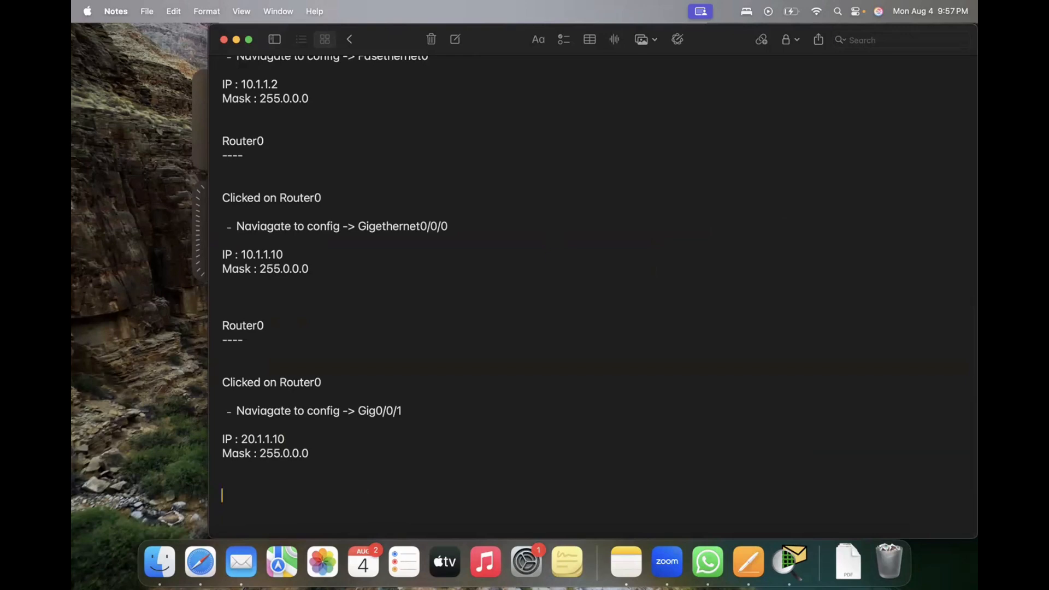
key(super+v)
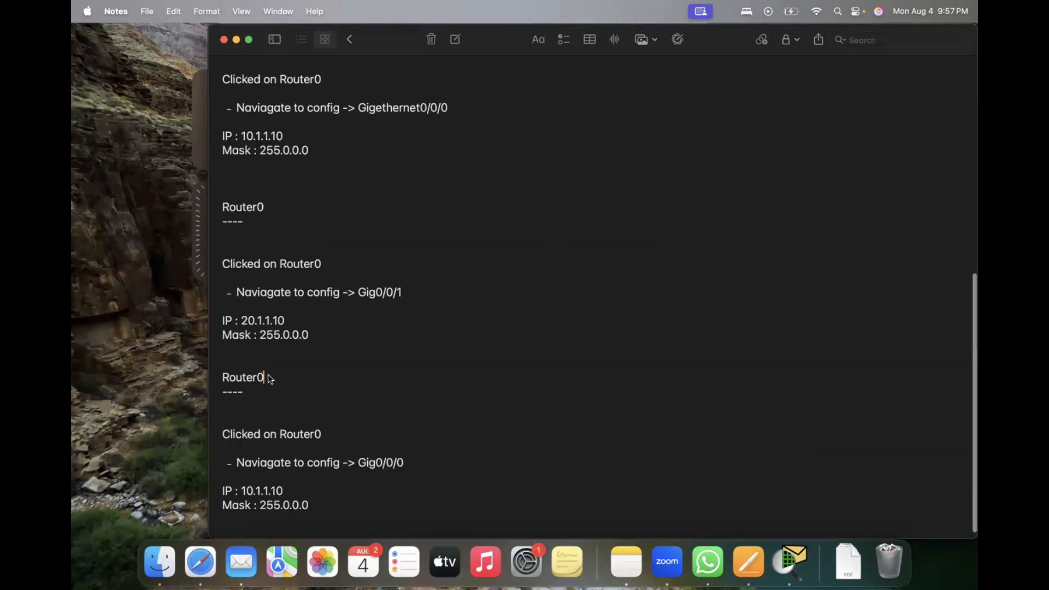
key(BackSpace)
text(3)
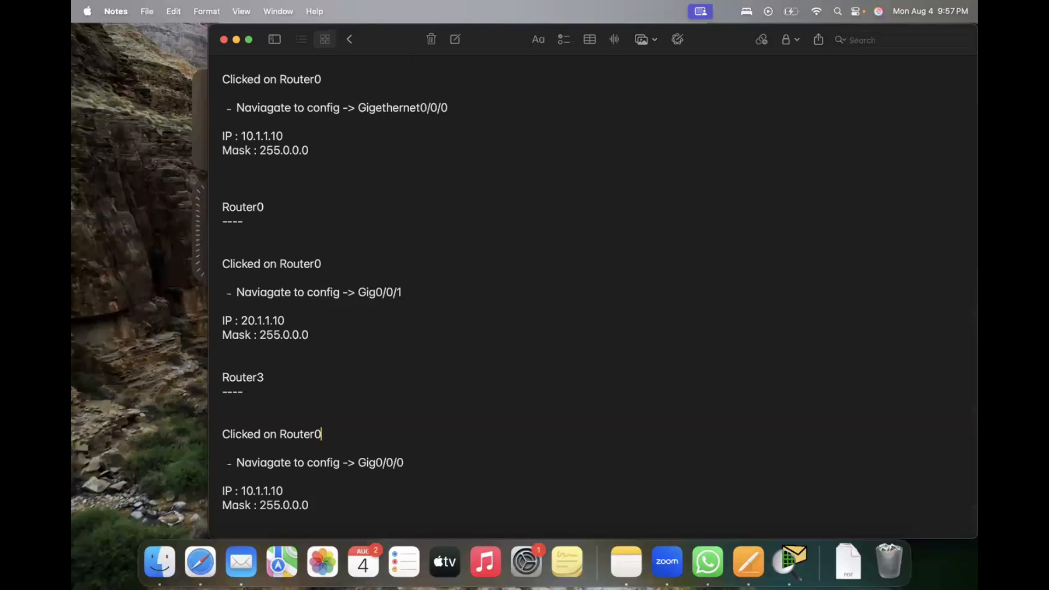
key(BackSpace)
text(3)
Step: Check Router3's link to Router0 in Packet Tracer, and set the interface in the Router3 block in Notes to FastEthernet 0/0
click(409, 464)
key(super+Tab)
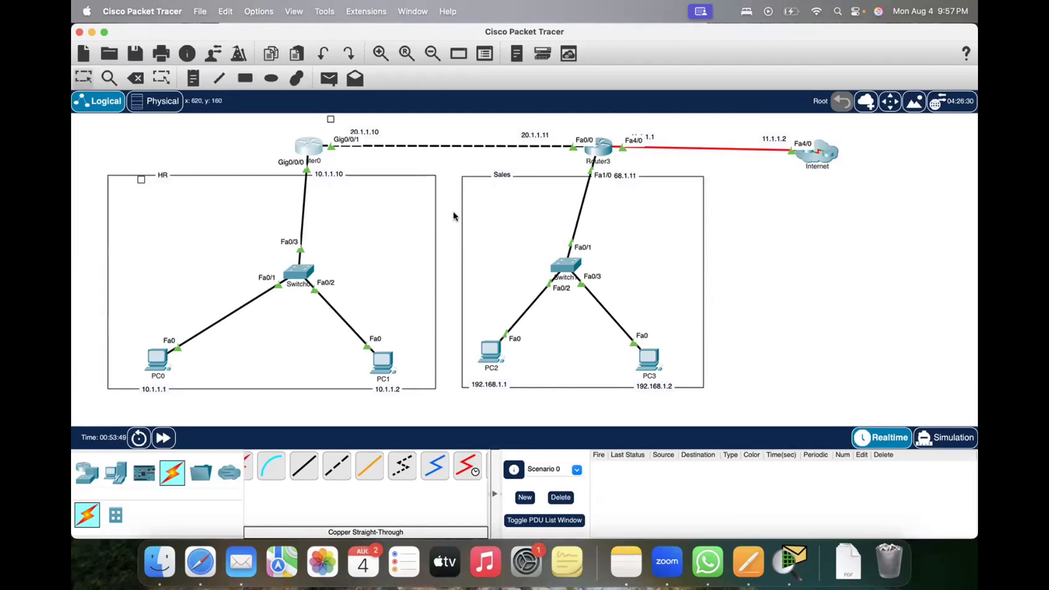
key(super+Tab)
key(ctrl+Up)
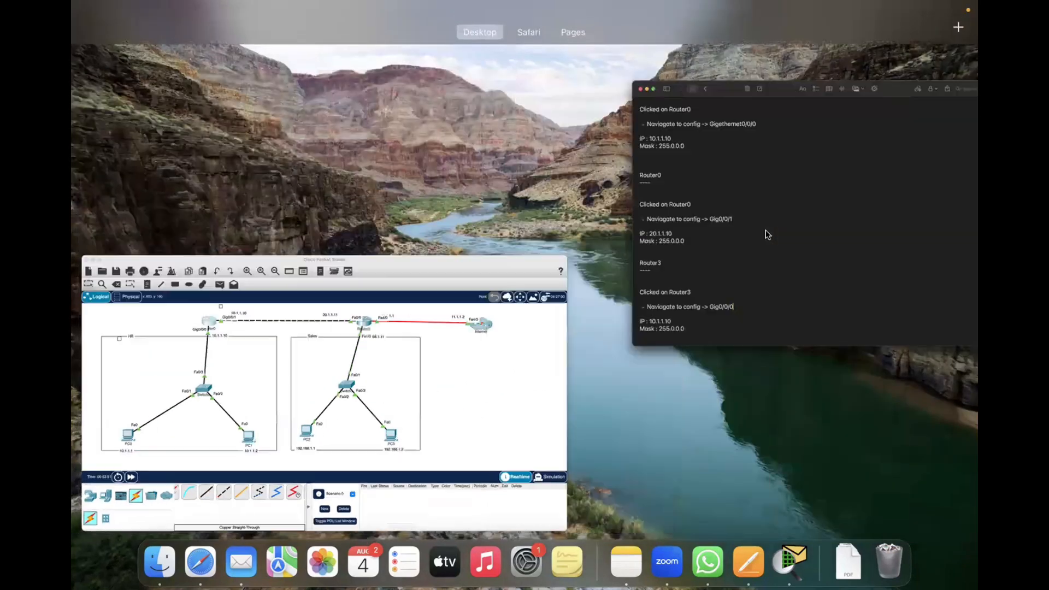
click(765, 234)
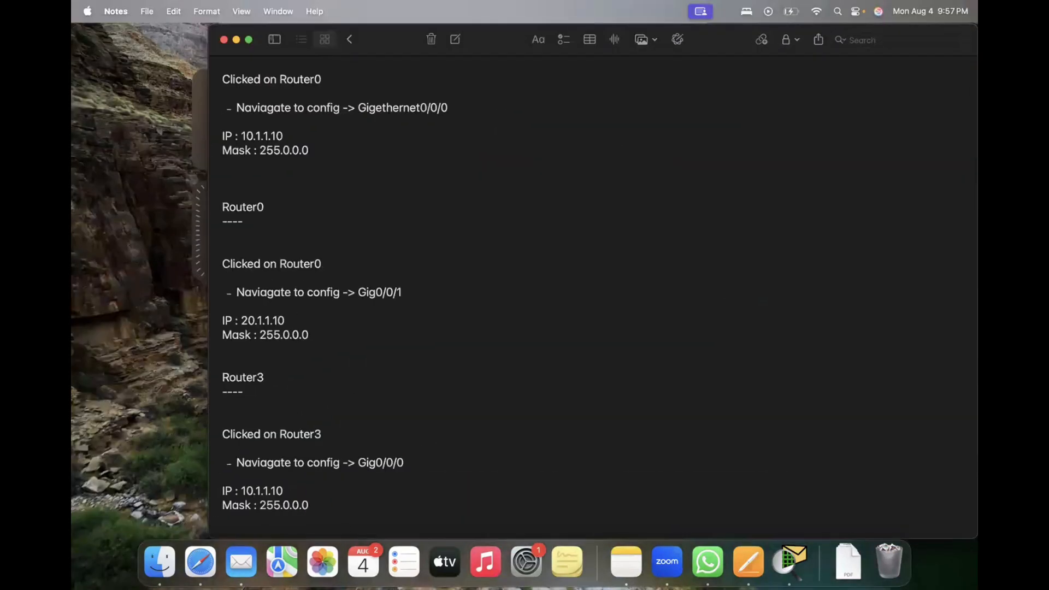
key(BackSpace)
key(BackSpace)
key(BackSpace)
key(BackSpace)
key(BackSpace)
key(BackSpace)
key(BackSpace)
key(BackSpace)
text(FastEthernet 0/0)
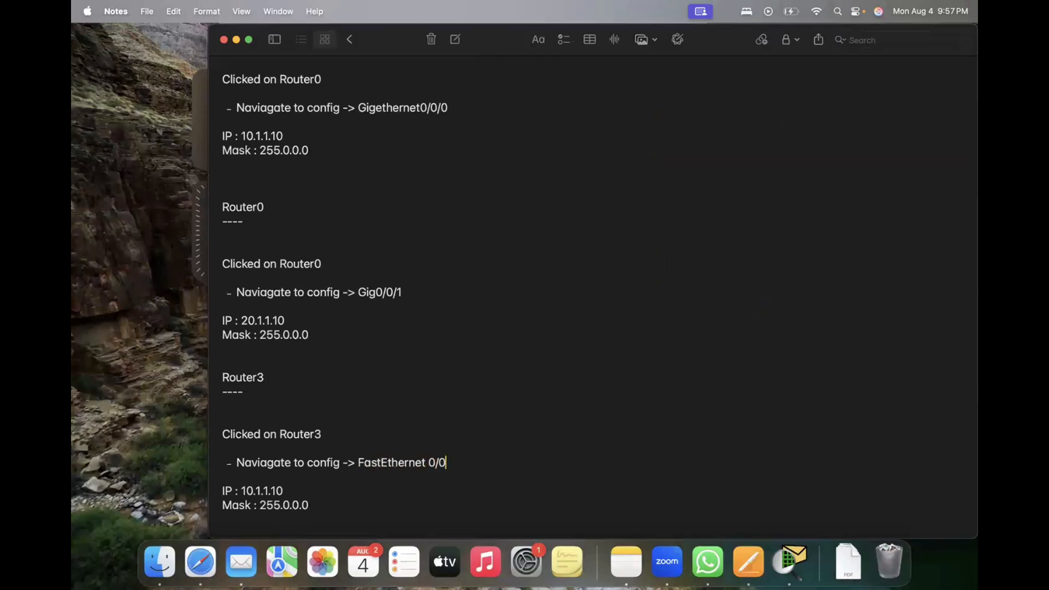
Step: Set the IP in the Router3 FastEthernet 0/0 block to 20.1.1.11
scroll(276, 516, down, 1)
click(284, 481)
key(BackSpace)
key(BackSpace)
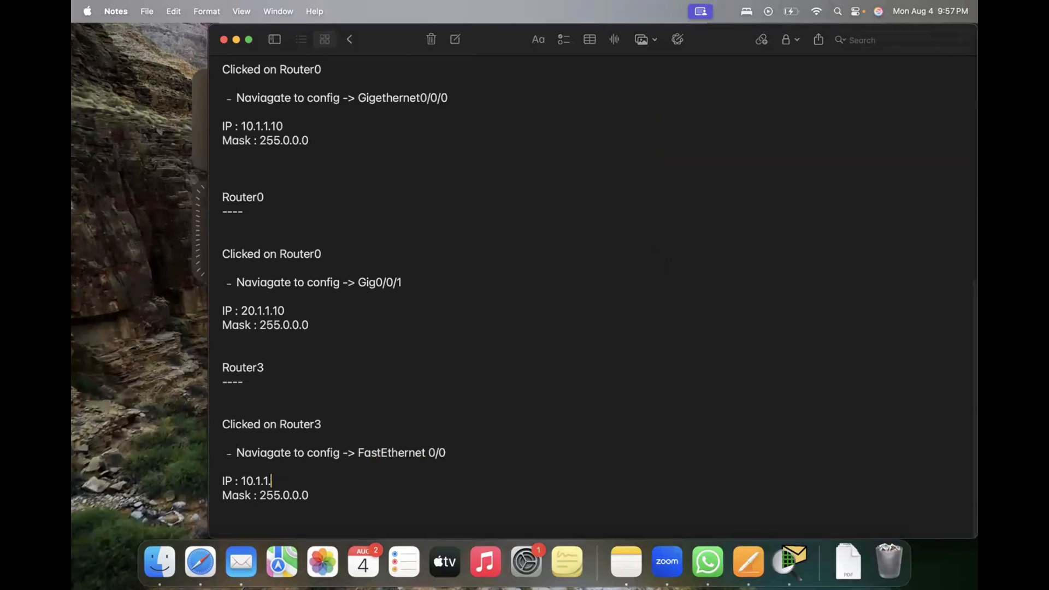
key(BackSpace)
key(BackSpace)
key(BackSpace)
key(BackSpace)
key(BackSpace)
key(BackSpace)
key(BackSpace)
text(20.1.1.)
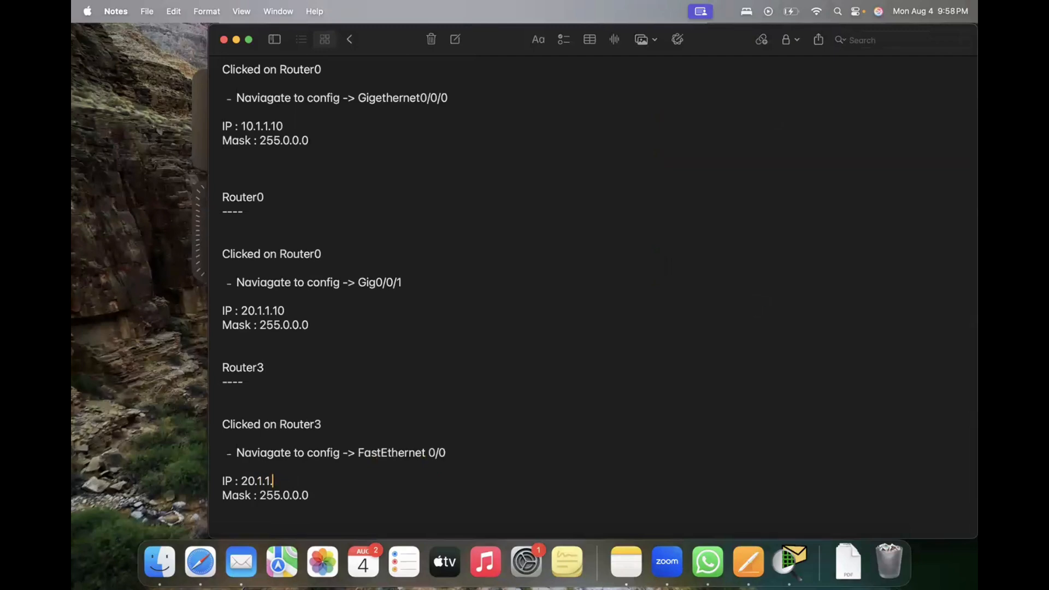
text(11)
Step: Duplicate the Router3 FastEthernet 0/0 block at the end of the note
scroll(328, 485, down, 1)
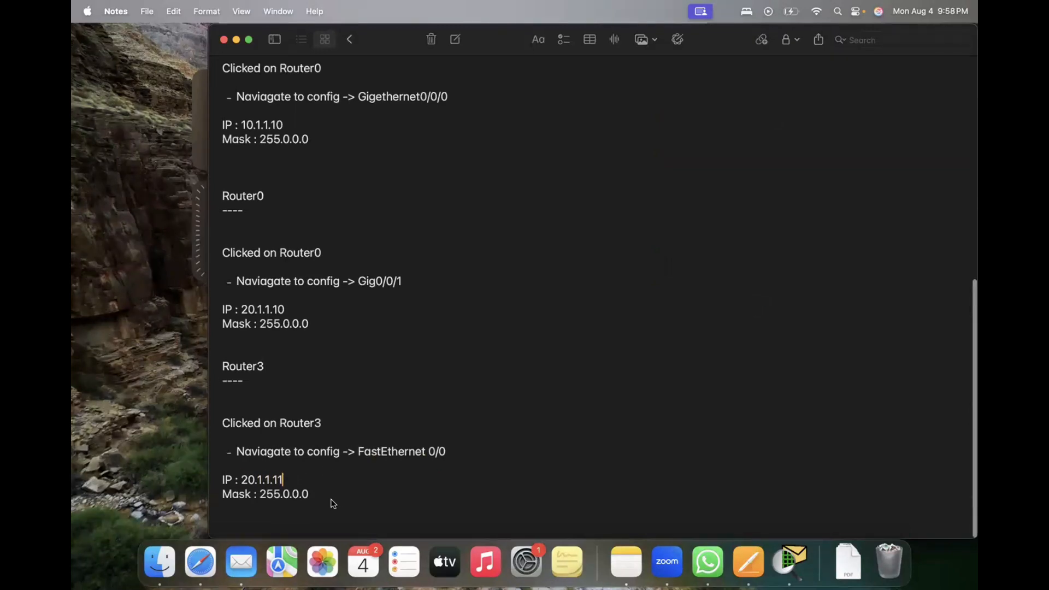
drag(227, 369, 326, 505)
key(super+c)
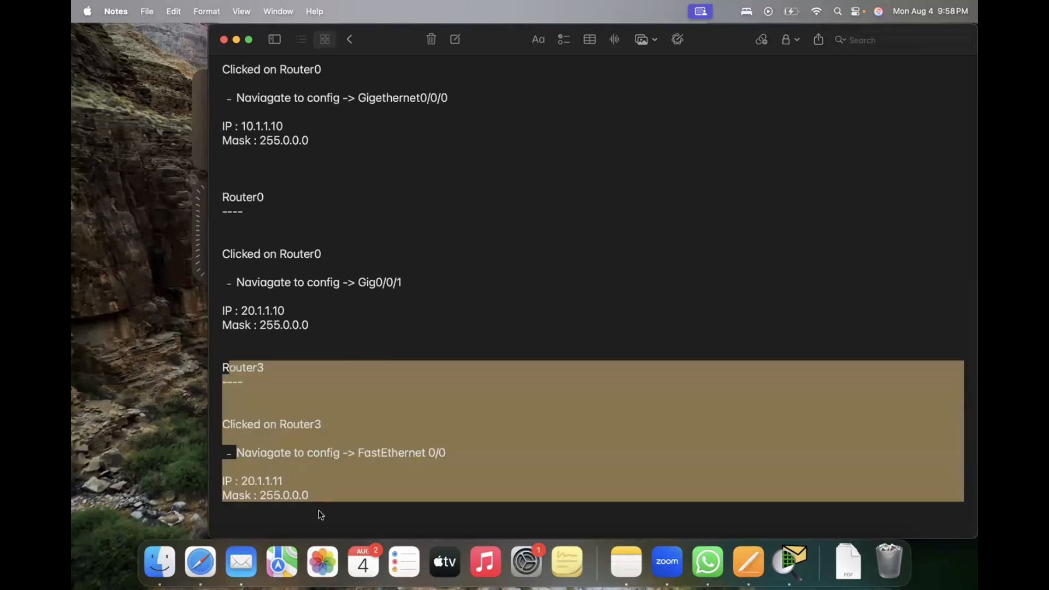
click(314, 519)
key(super+v)
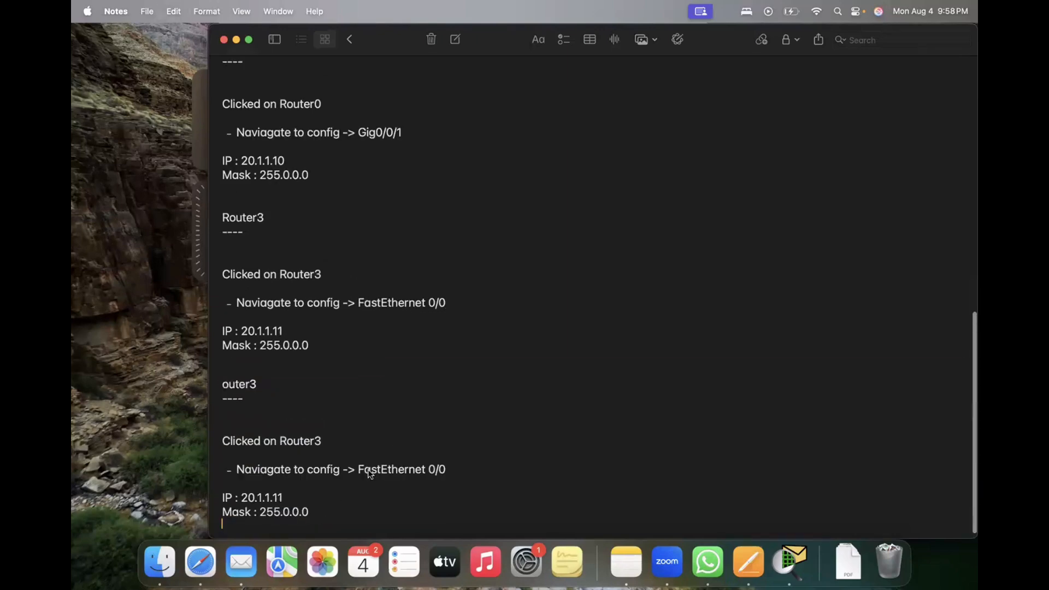
Step: Check Router3's Sales-side interface in Packet Tracer, and set the interface in the last Router3 block in Notes to FastEthernet 1/0
key(super+Tab)
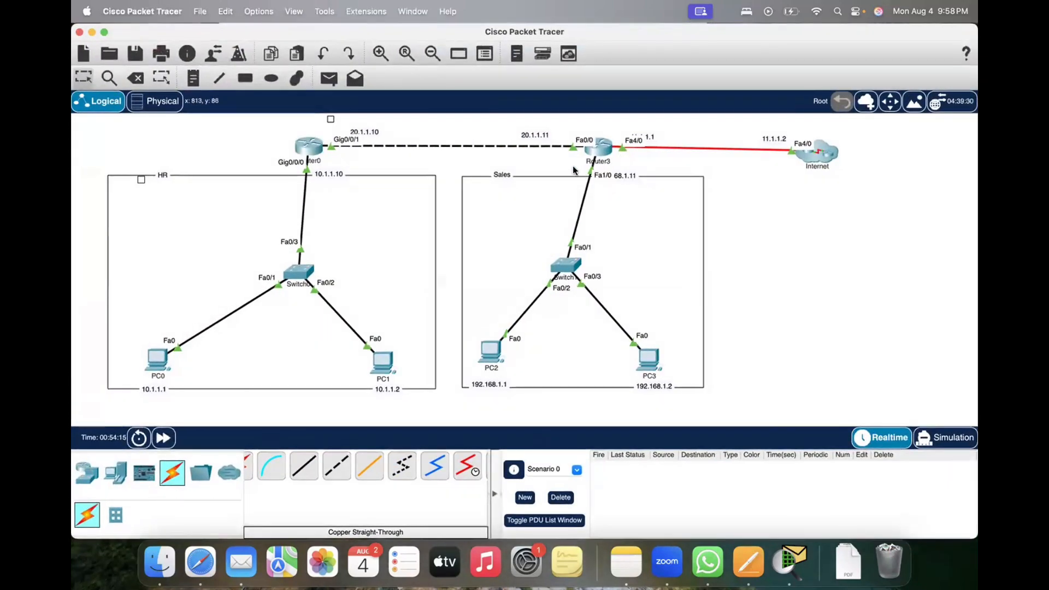
drag(573, 166, 622, 175)
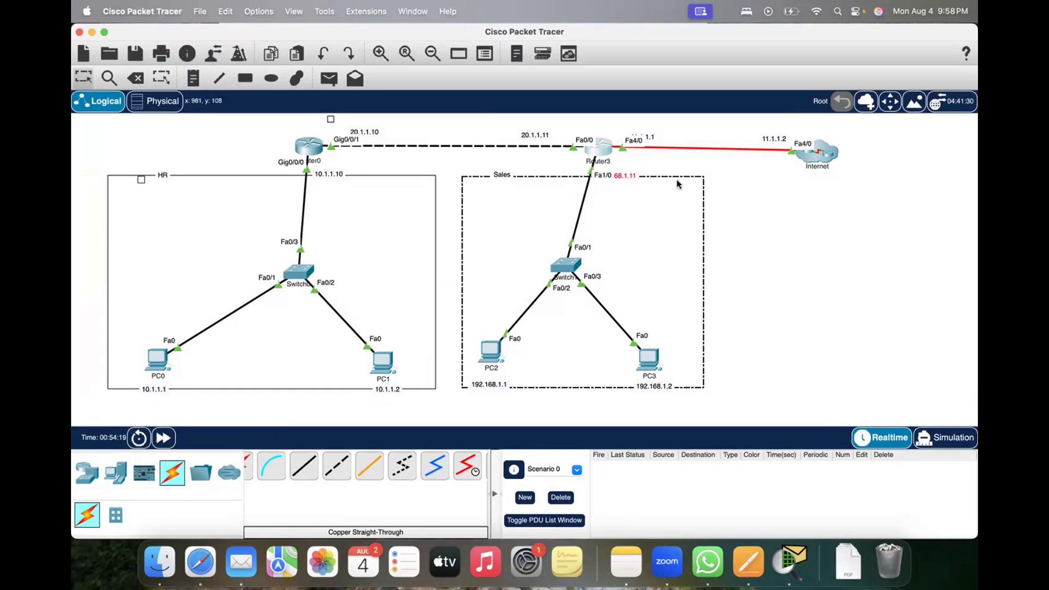
key(super+Tab)
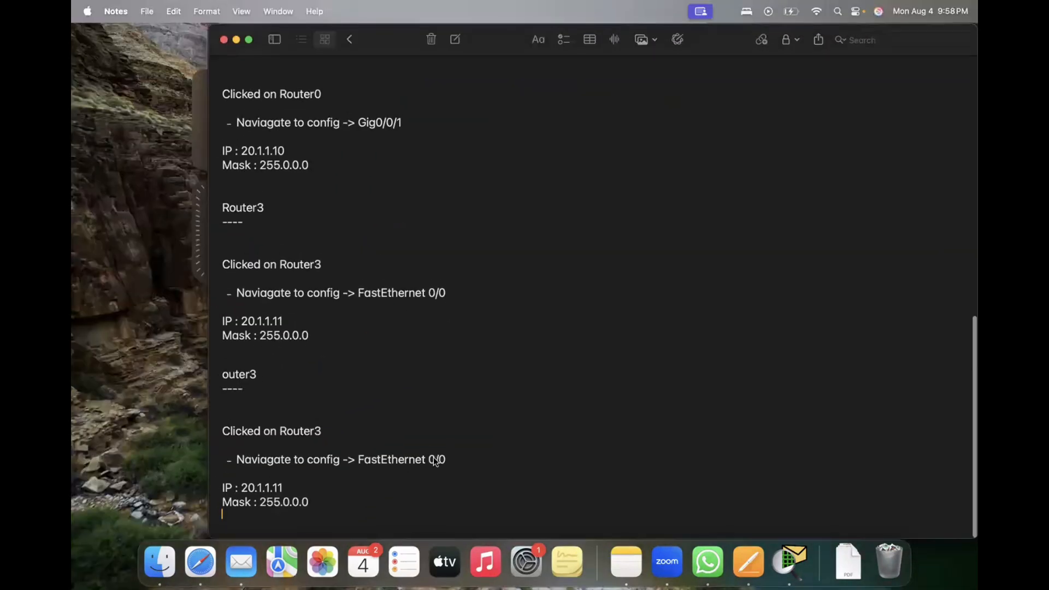
click(436, 460)
key(BackSpace)
text(1)
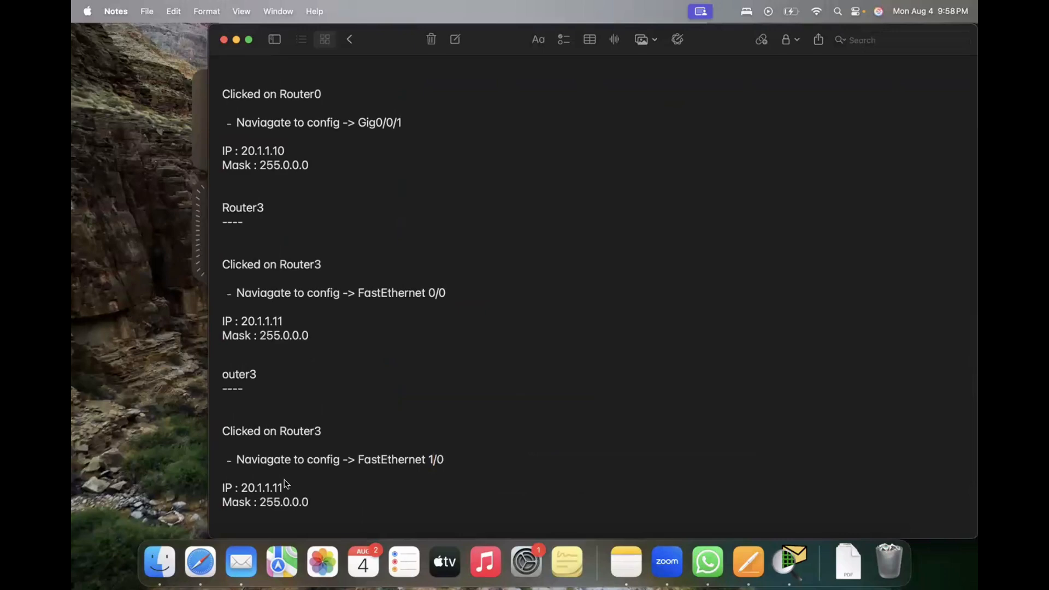
Step: Set the IP in the Router3 FastEthernet 1/0 block to 192.168.1.11
key(BackSpace)
key(BackSpace)
key(BackSpace)
key(BackSpace)
key(BackSpace)
key(BackSpace)
key(BackSpace)
key(BackSpace)
key(BackSpace)
text(192.1)
text(68)
text(.1.11)
Step: In Packet Tracer, move the 192.168.1.11 and 11.1.1.1 labels beside Router3 clear of the interface names
key(ctrl+Up)
click(503, 173)
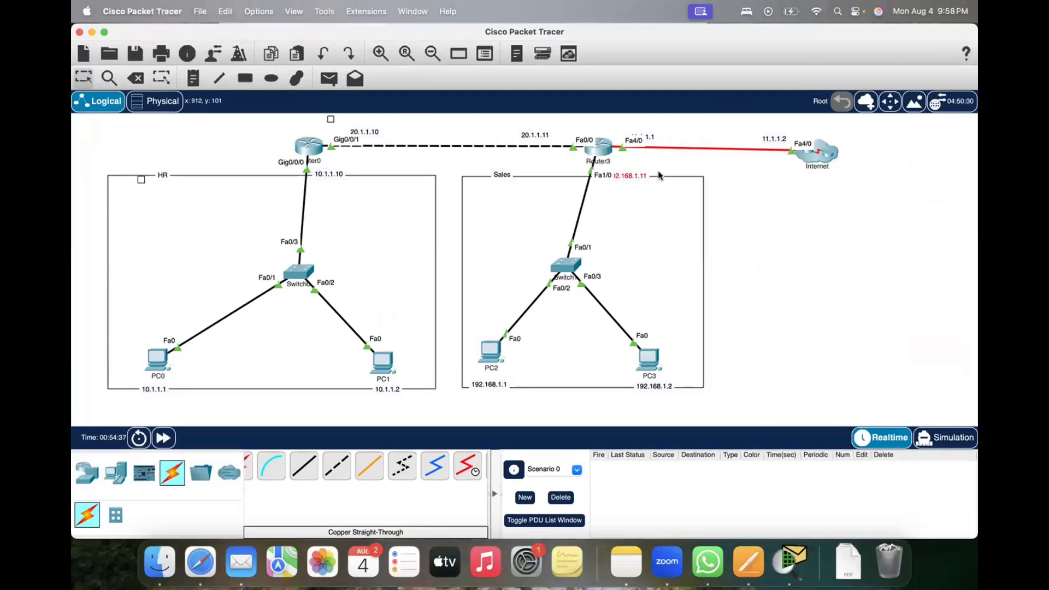
drag(658, 175, 681, 170)
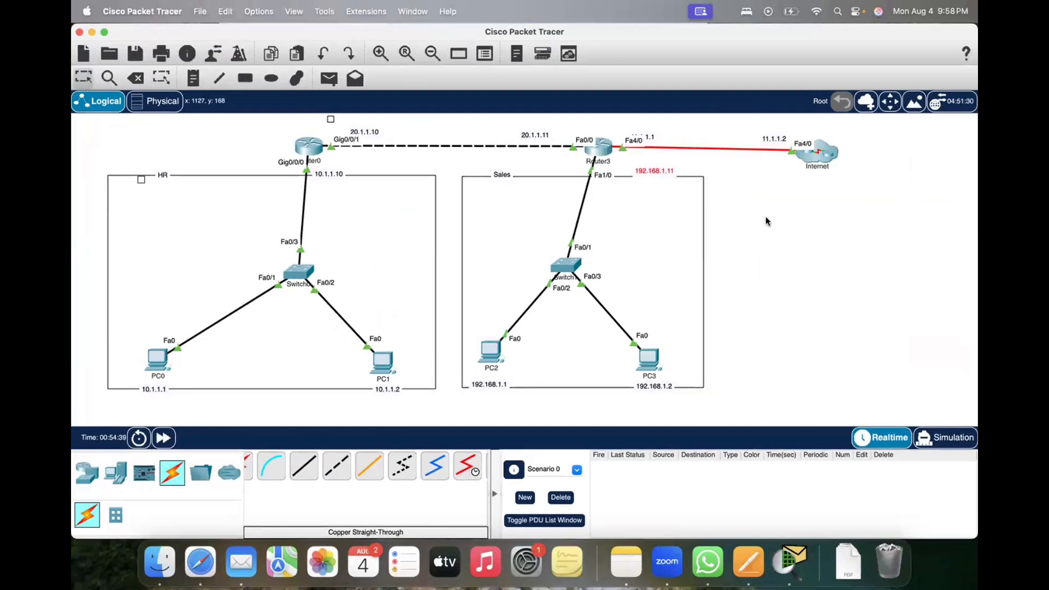
click(766, 217)
drag(632, 144, 644, 130)
Step: Back in Notes, correct the heading of the FastEthernet 1/0 block to Router3
key(ctrl+Up)
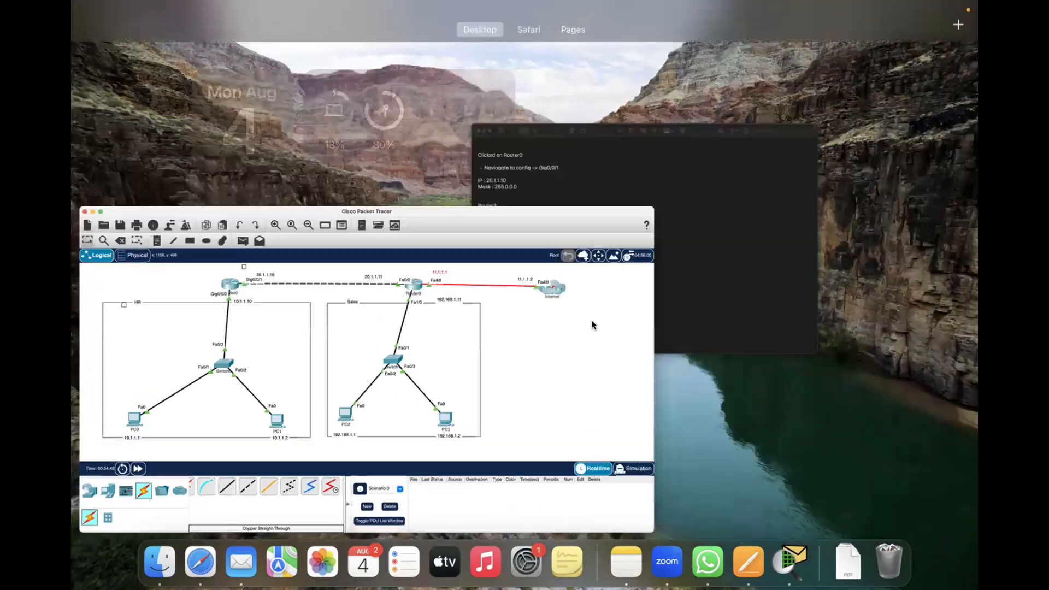
click(592, 323)
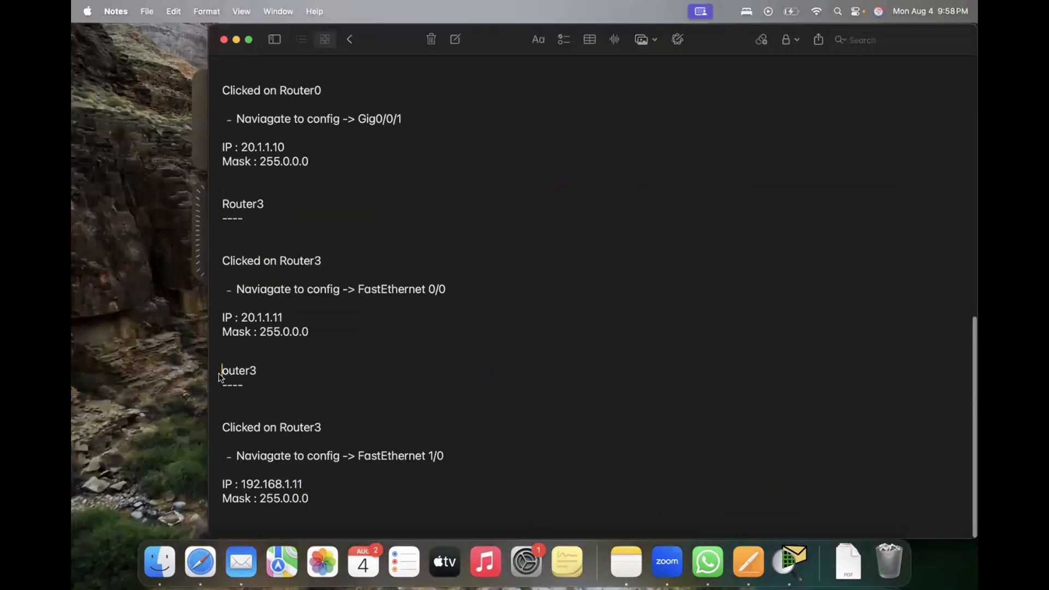
text(r)
key(BackSpace)
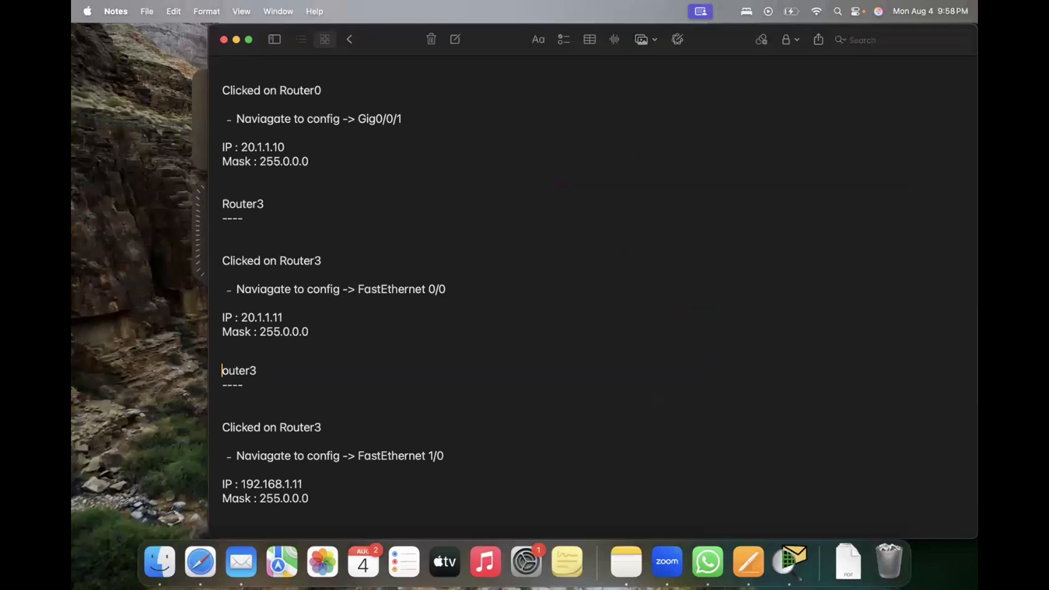
text(R)
Step: Copy the Router3 FastEthernet 1/0 block and paste it below, separated by blank lines
drag(223, 372, 325, 511)
key(super+c)
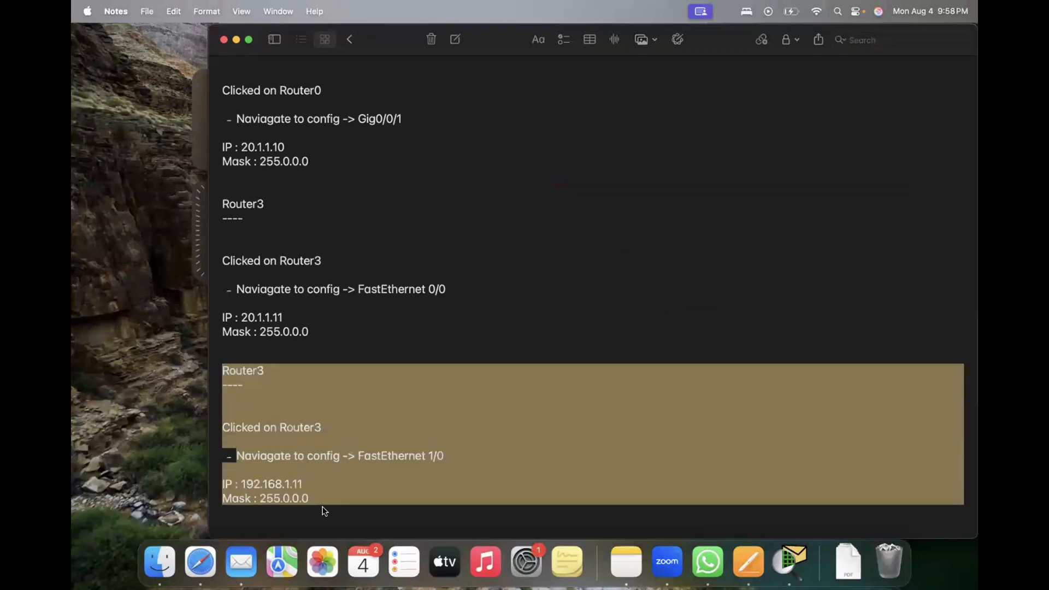
click(320, 499)
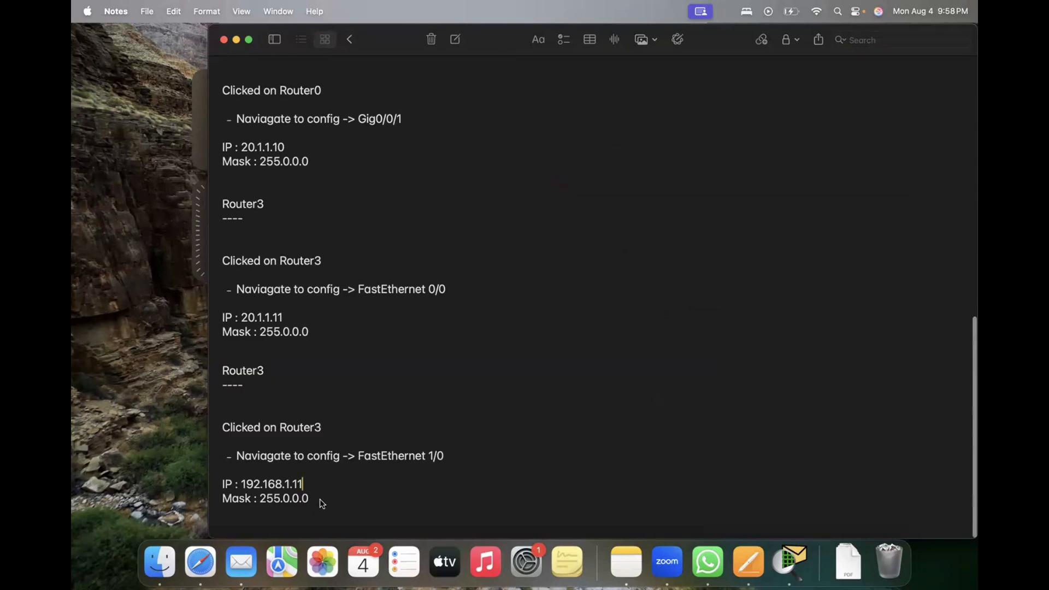
key(Return)
key(Return)
key(Return)
key(super+v)
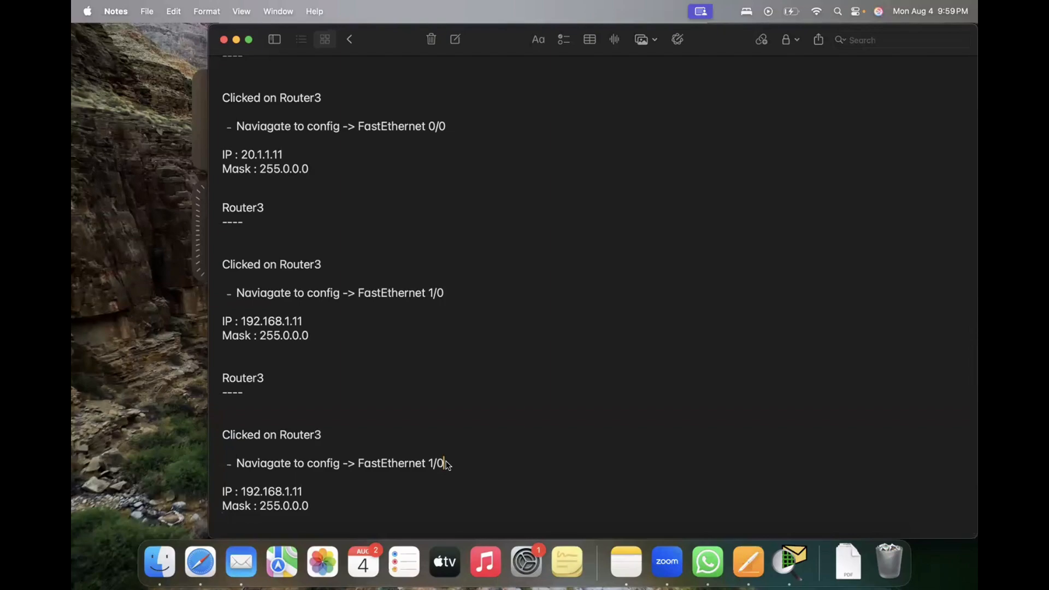
Step: Check Router3's Internet-side interface in Packet Tracer, and set the interface in the last Router3 block in Notes to FastEthernet 4/0
key(super+Tab)
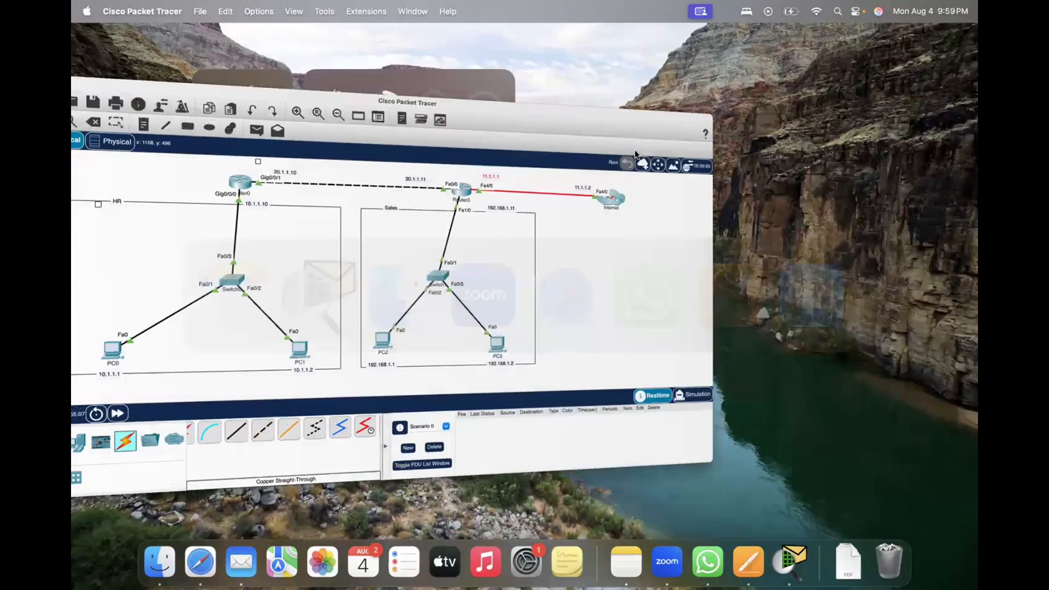
key(ctrl+Up)
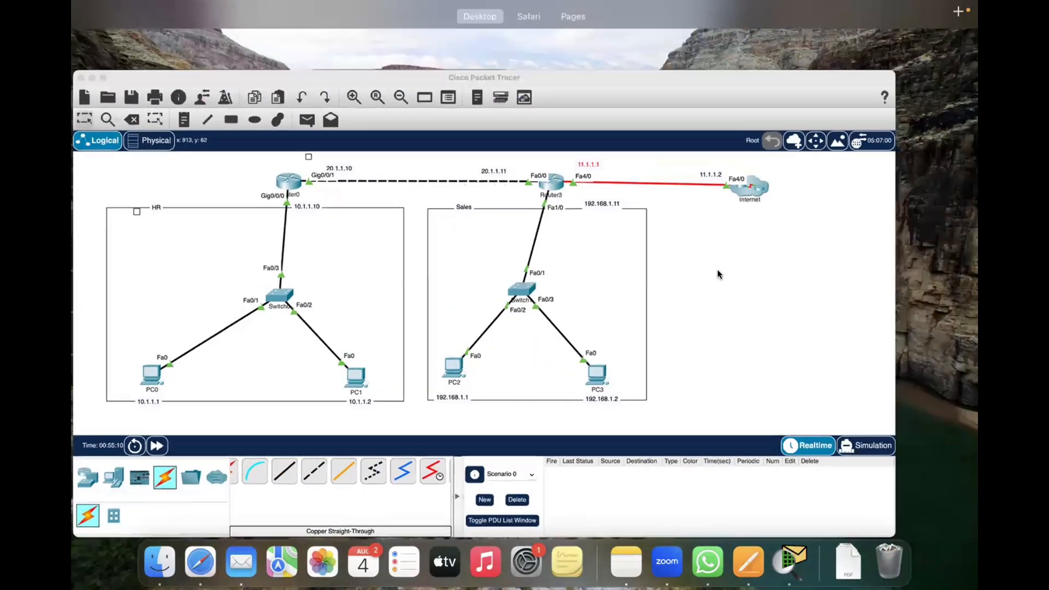
click(721, 267)
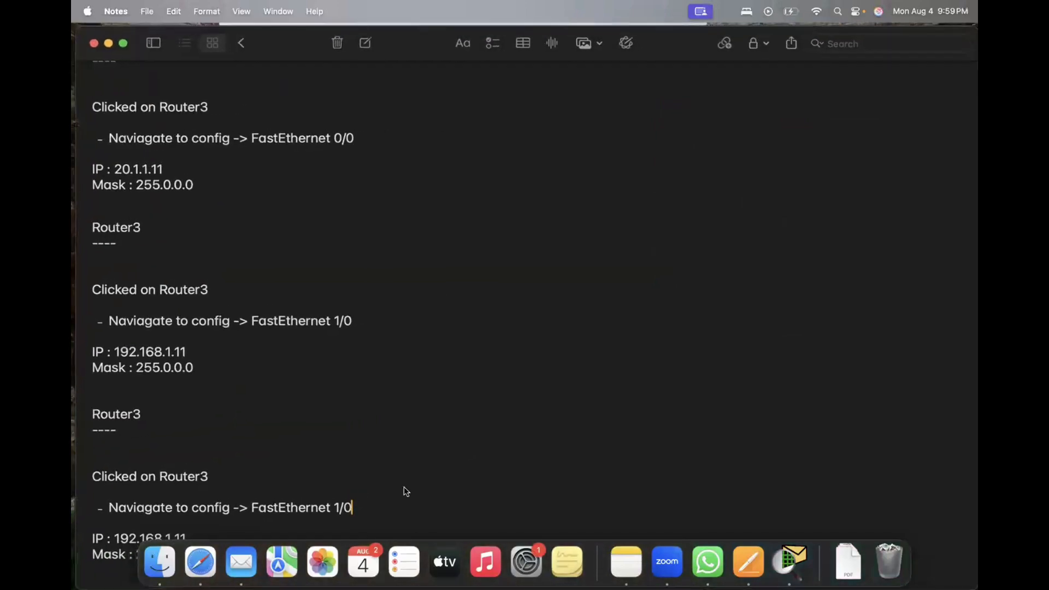
key(BackSpace)
key(BackSpace)
key(BackSpace)
text(4)
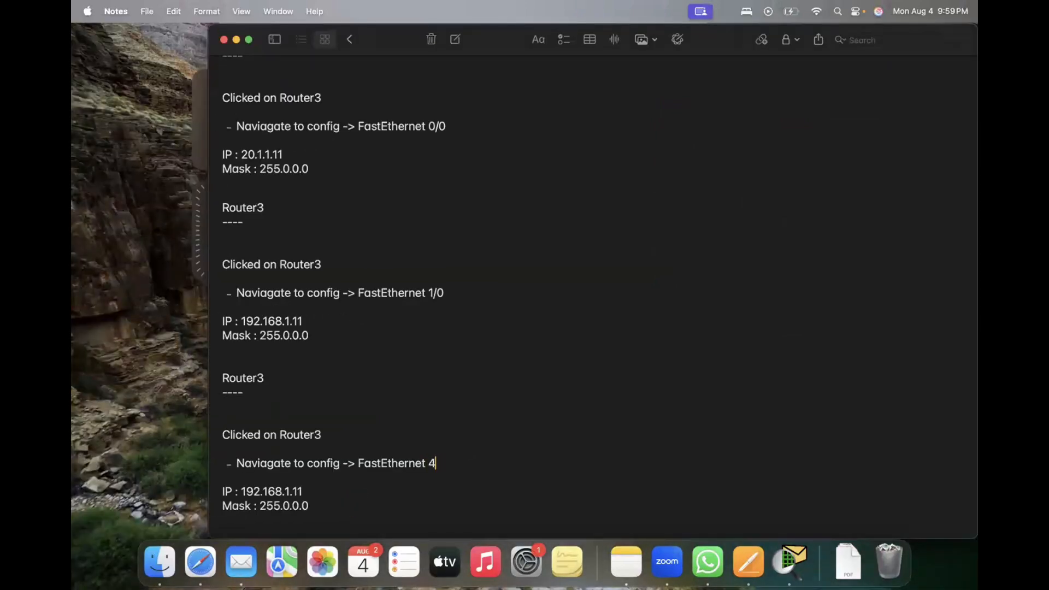
text(/0)
Step: Replace the IP in the Router3 FastEthernet 4/0 block with 11.1.1.1
key(shift+Right)
key(shift+Right)
key(shift+Right)
key(shift+Right)
key(shift+Right)
key(shift+Right)
key(shift+Right)
key(shift+Right)
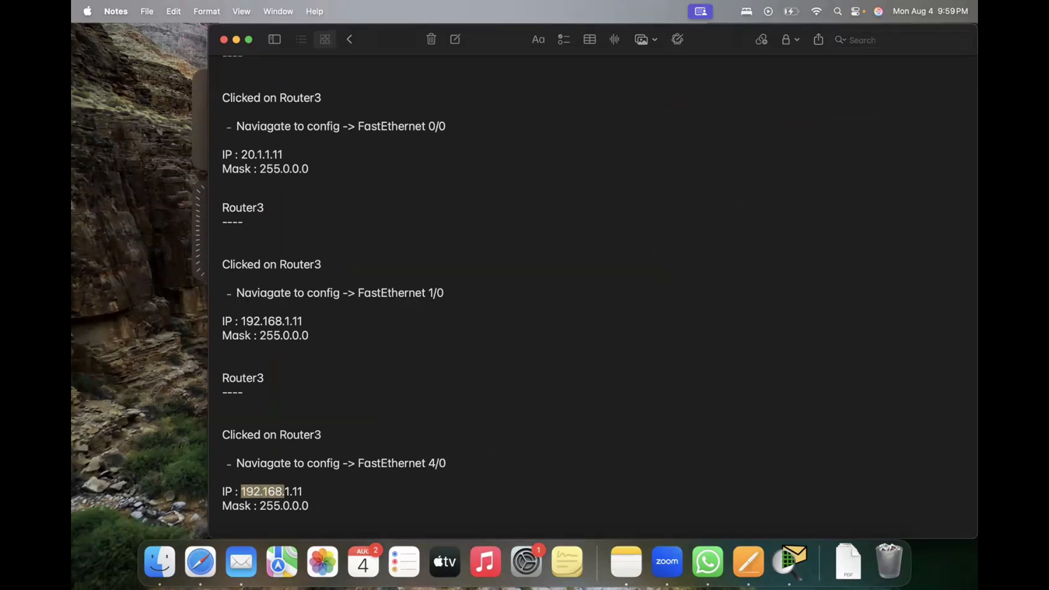
key(shift+Right)
key(shift+Right)
key(shift+Right)
key(shift+Right)
text(11.1.1.1)
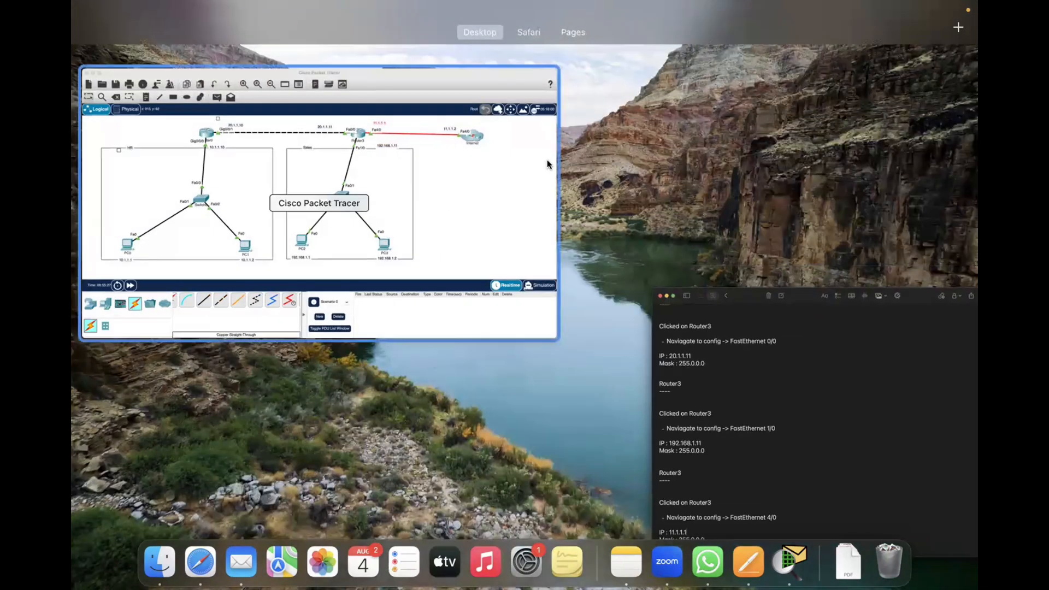
Step: Look over the Packet Tracer topology, and set the mask in the Router3 FastEthernet 1/0 block in Notes to 255.255.255.0
click(547, 161)
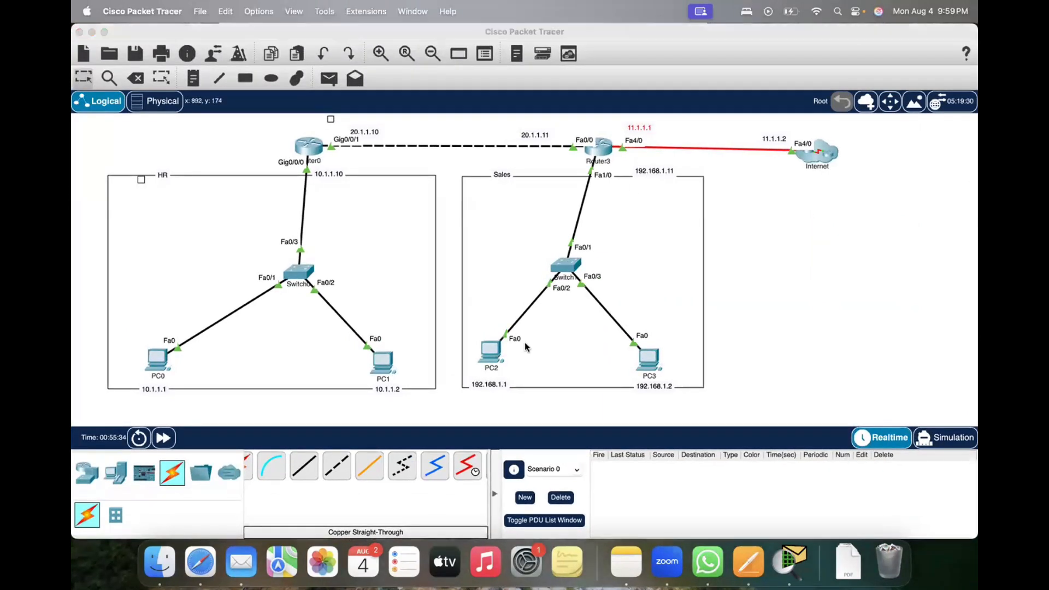
key(ctrl+Up)
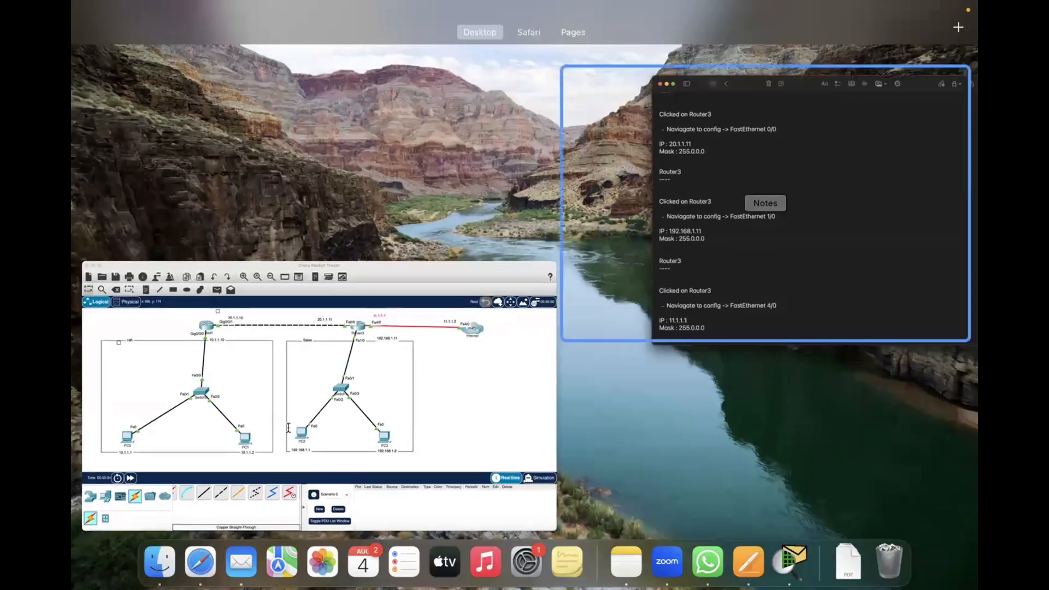
click(691, 279)
scroll(282, 327, down, 1)
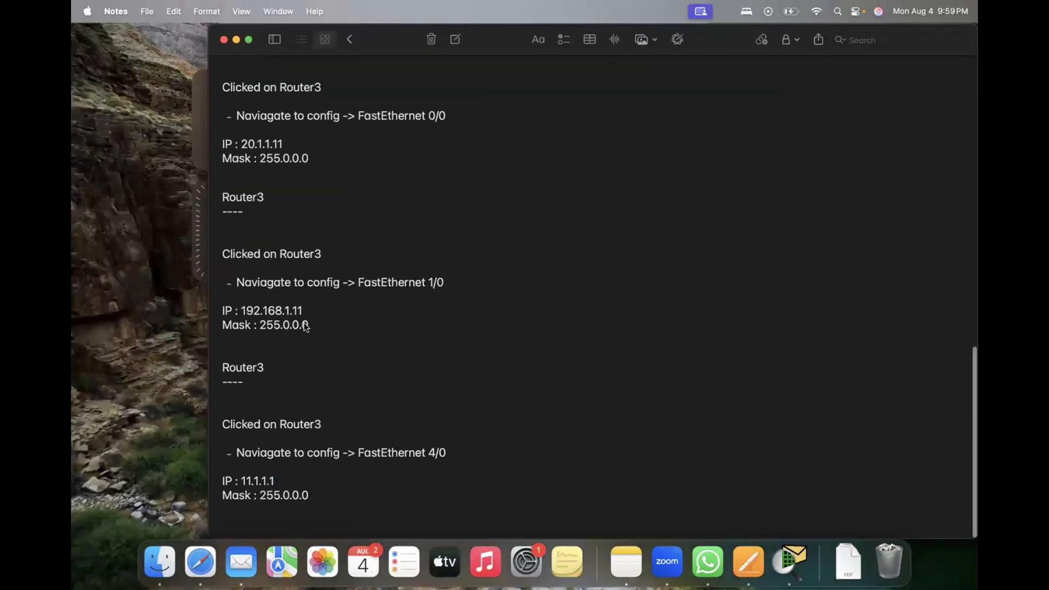
click(310, 324)
key(BackSpace)
key(BackSpace)
key(BackSpace)
key(BackSpace)
key(BackSpace)
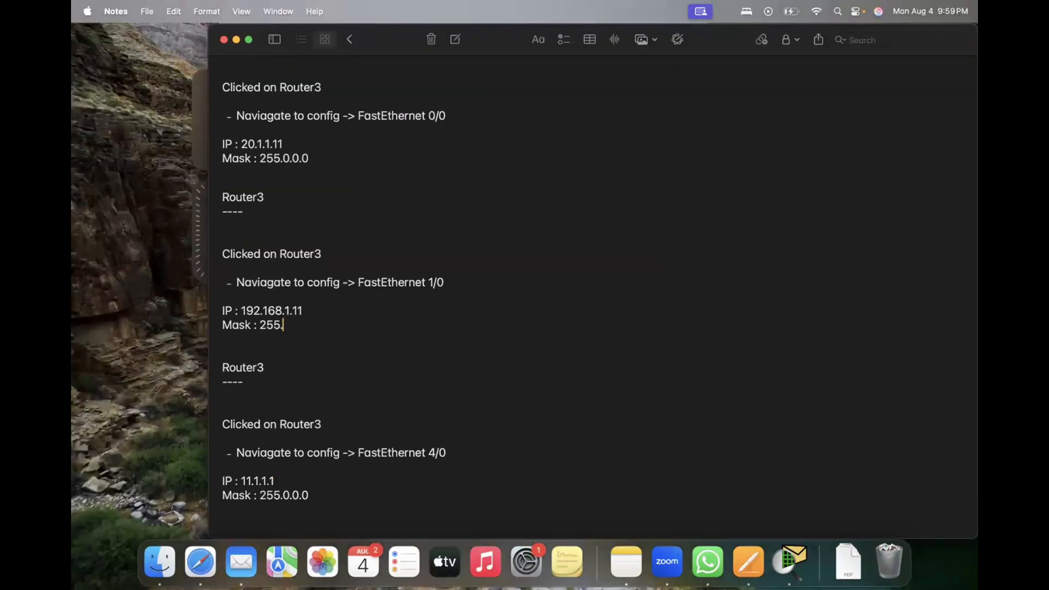
text(255.2555.)
key(BackSpace)
key(BackSpace)
text(.0)
scroll(323, 284, up, 1)
scroll(329, 344, down, 1)
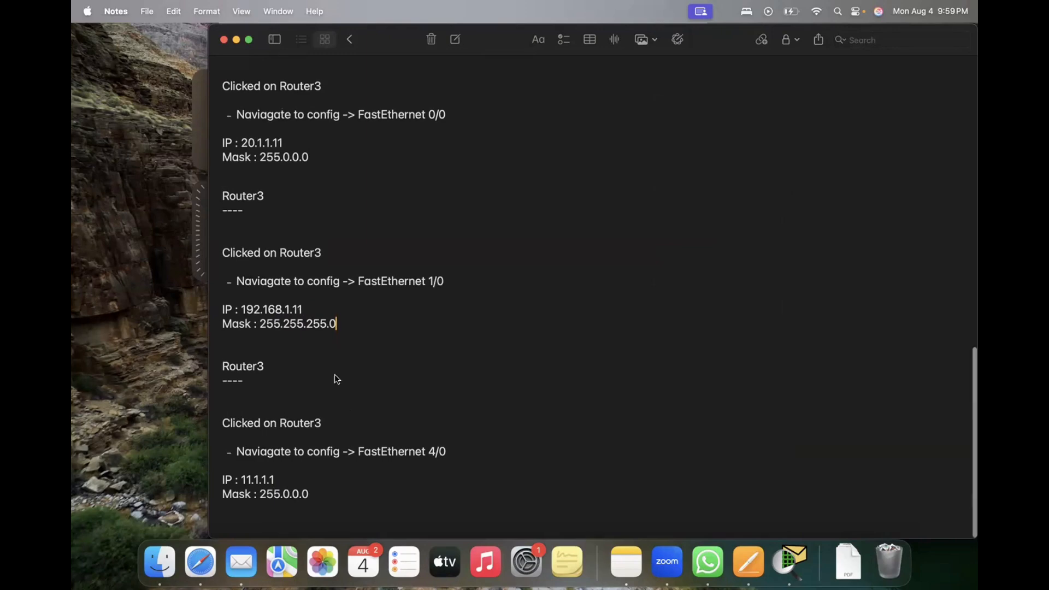
Step: Review the Router0 and Router3 entries and place the cursor after the mask in the last block
drag(283, 254, 322, 254)
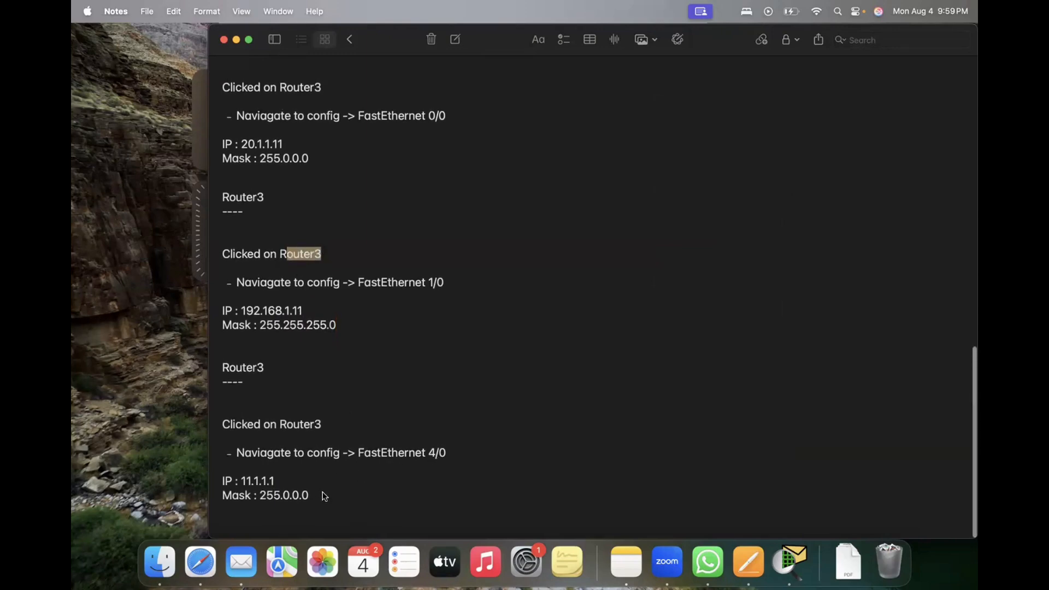
scroll(345, 192, up, 8)
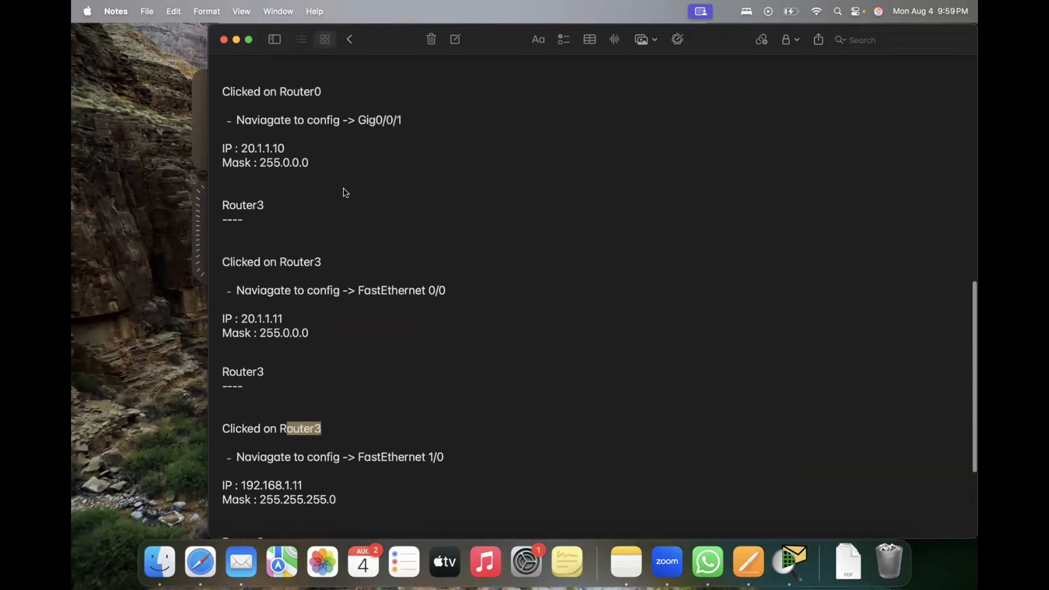
scroll(346, 192, down, 8)
click(335, 499)
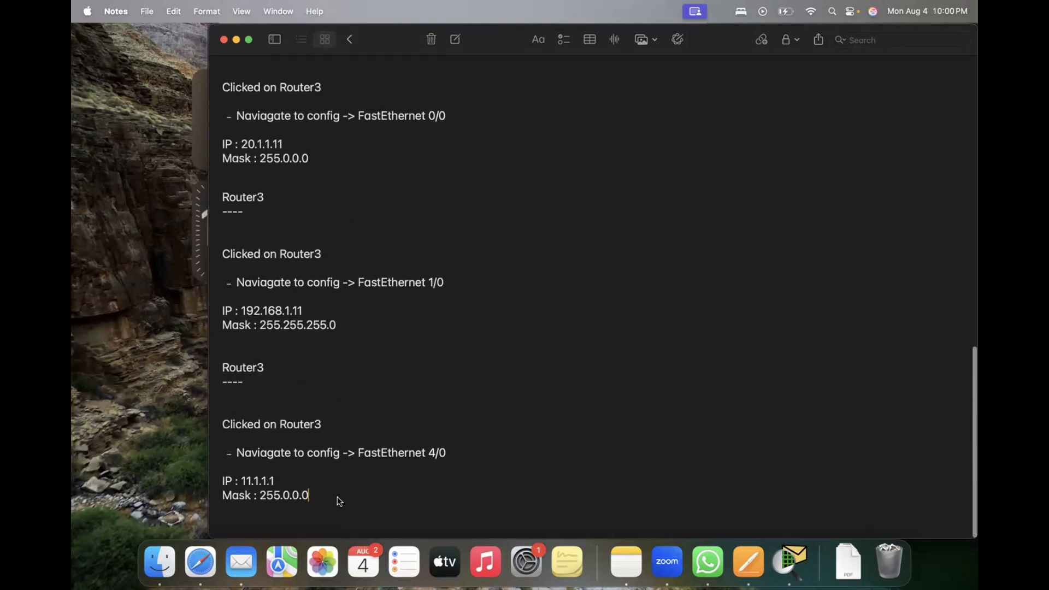
Step: Add blank lines after the last Router3 block in Notes, and check PC2's FastEthernet0 IP settings in Packet Tracer
key(Return)
key(Return)
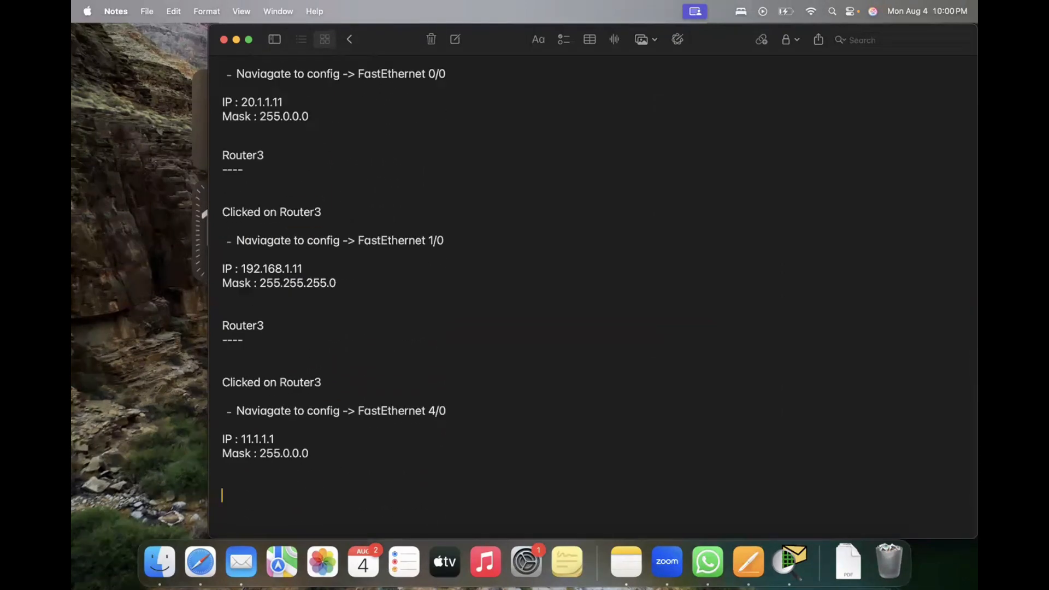
key(super+Tab)
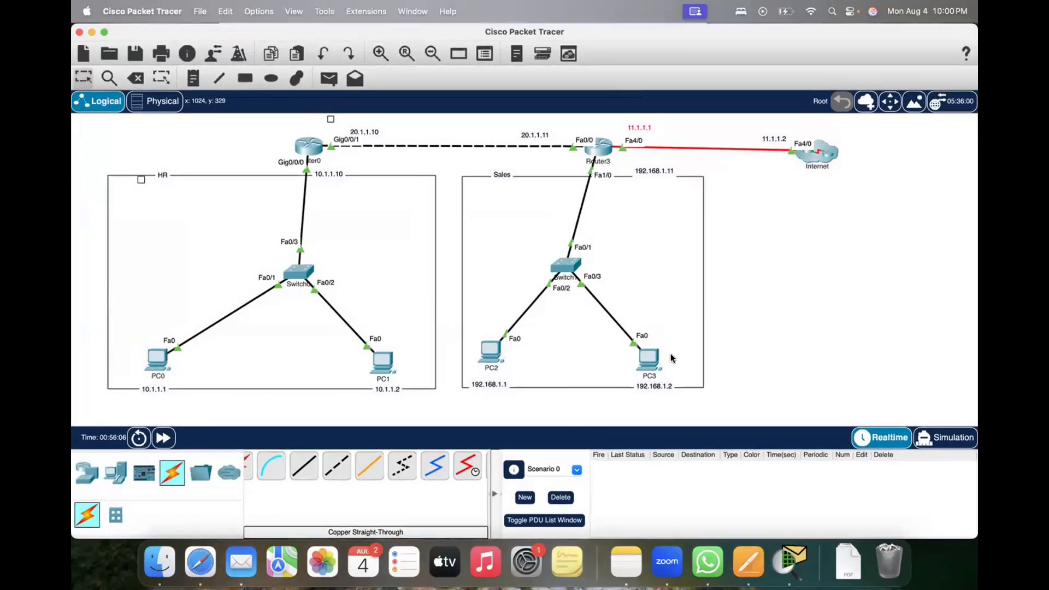
click(492, 355)
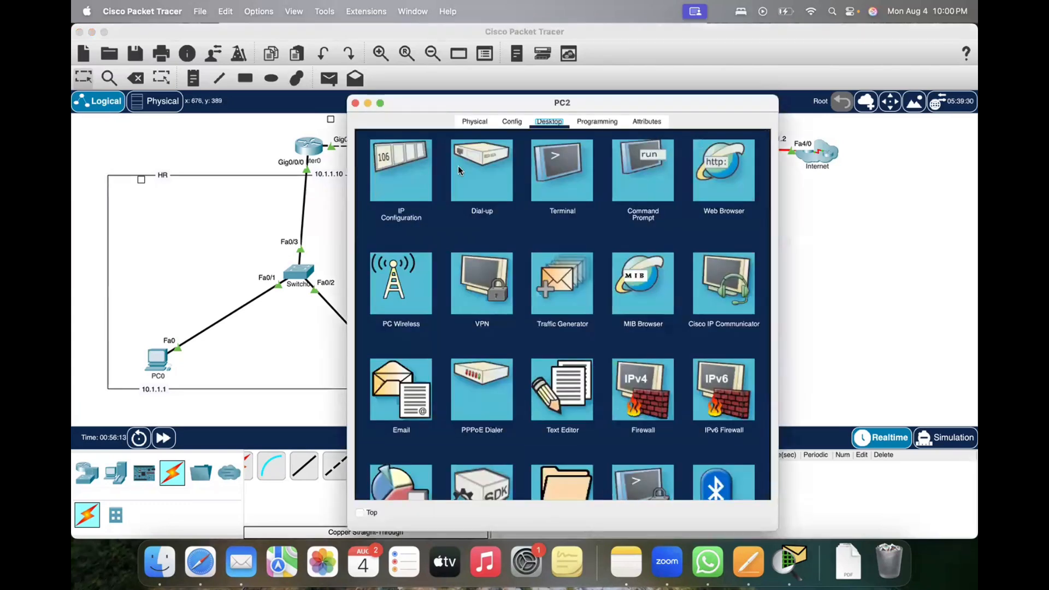
click(511, 121)
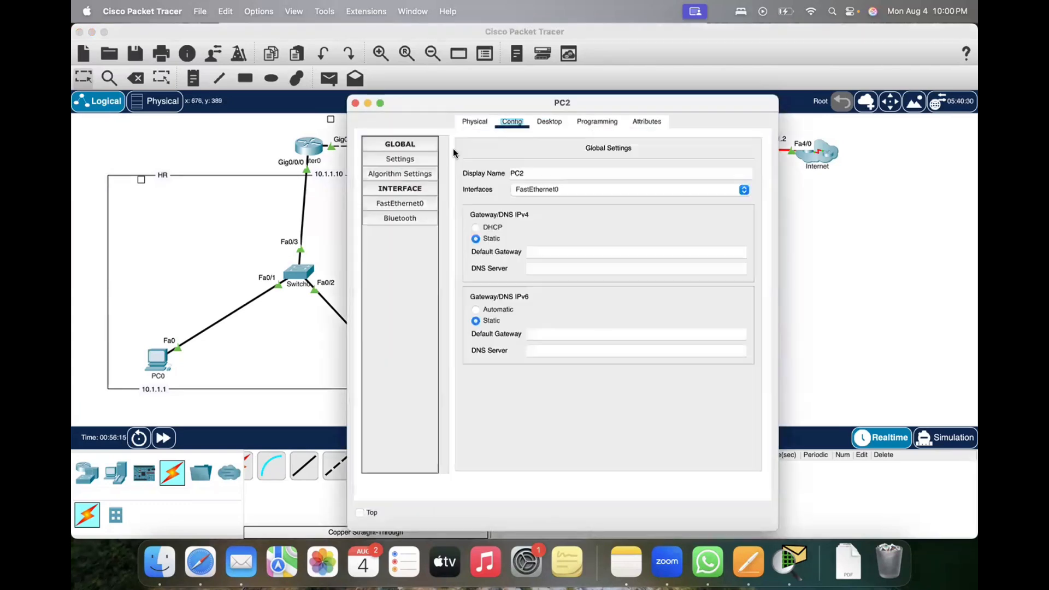
click(399, 205)
click(413, 207)
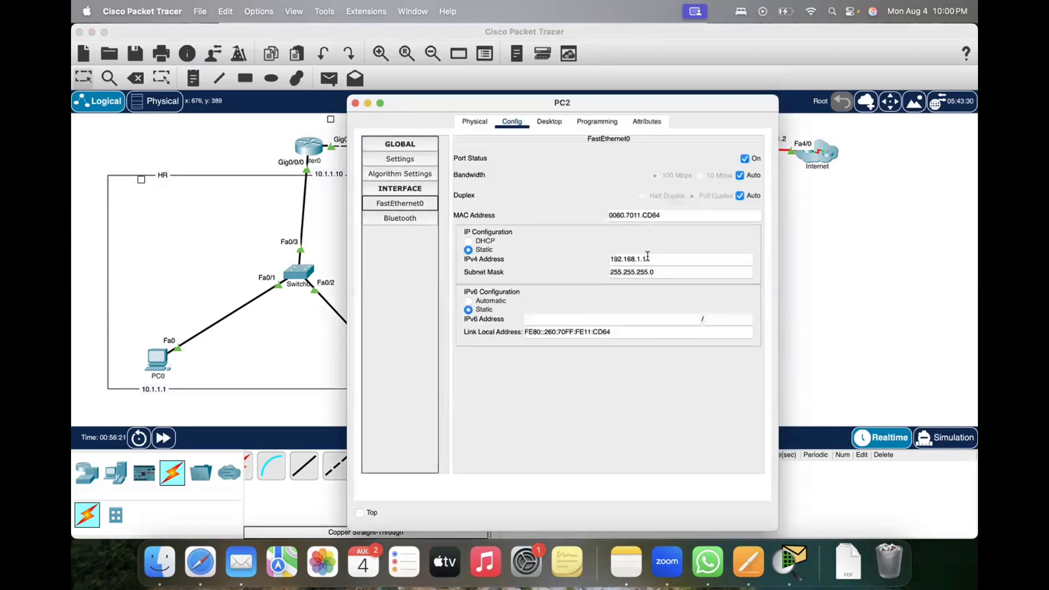
click(355, 103)
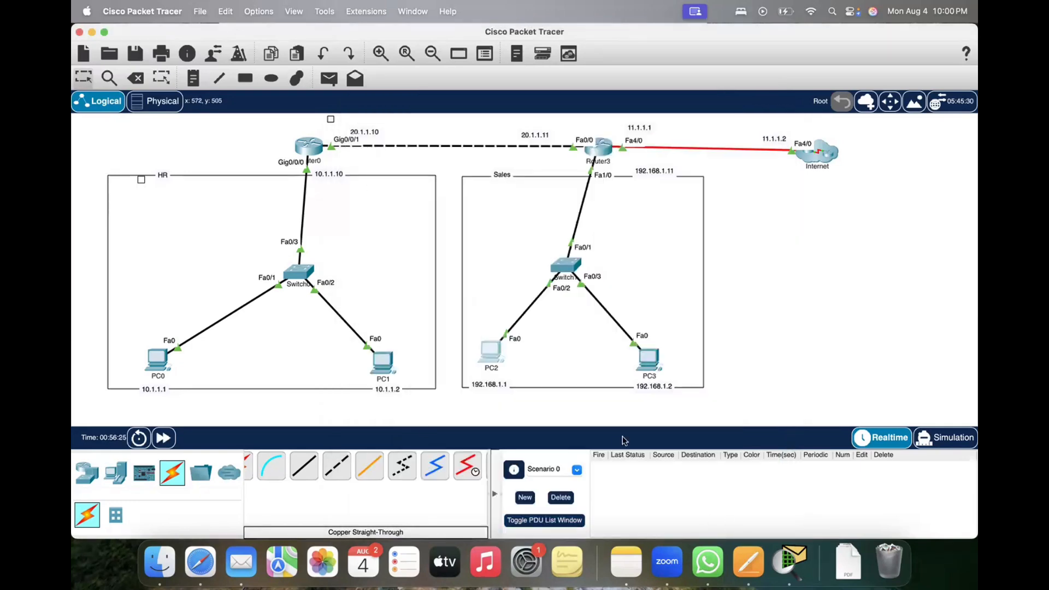
Step: Switch to Notes and duplicate the Router3 FastEthernet 4/0 block below itself
key(ctrl+Up)
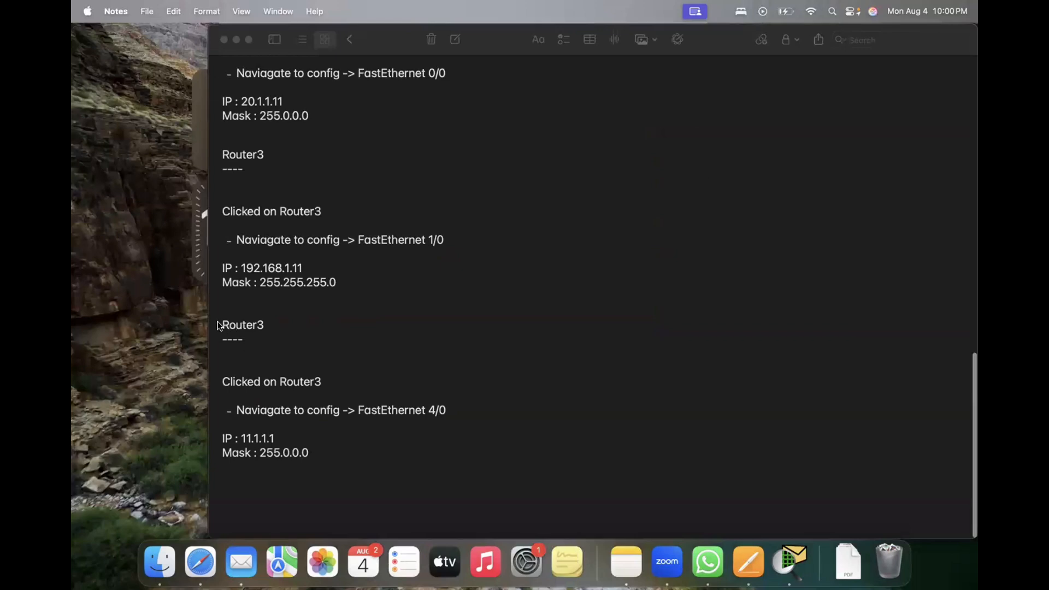
drag(222, 321, 325, 459)
key(super+c)
click(325, 459)
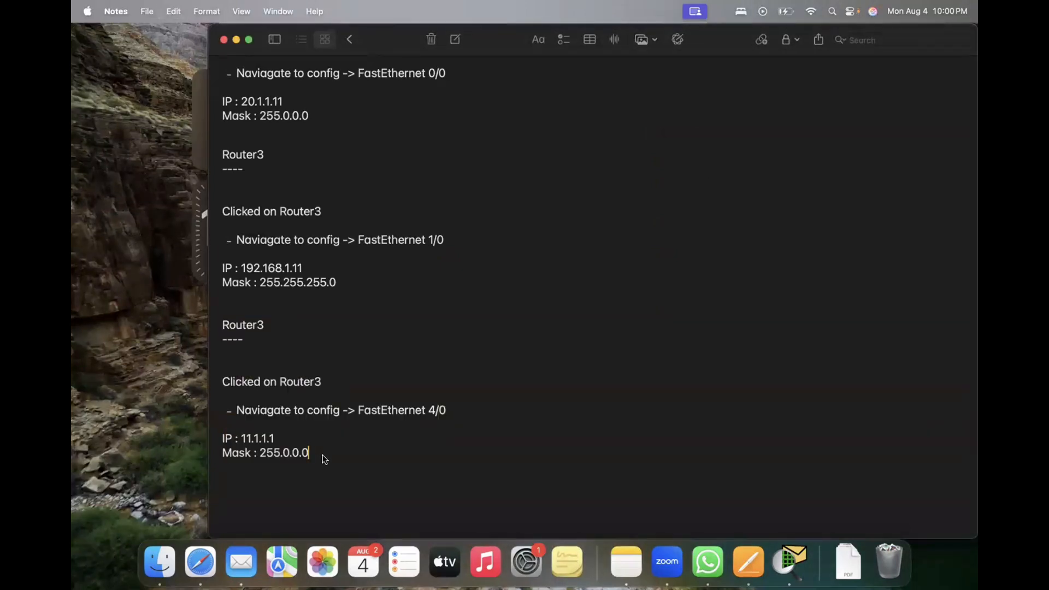
key(super+v)
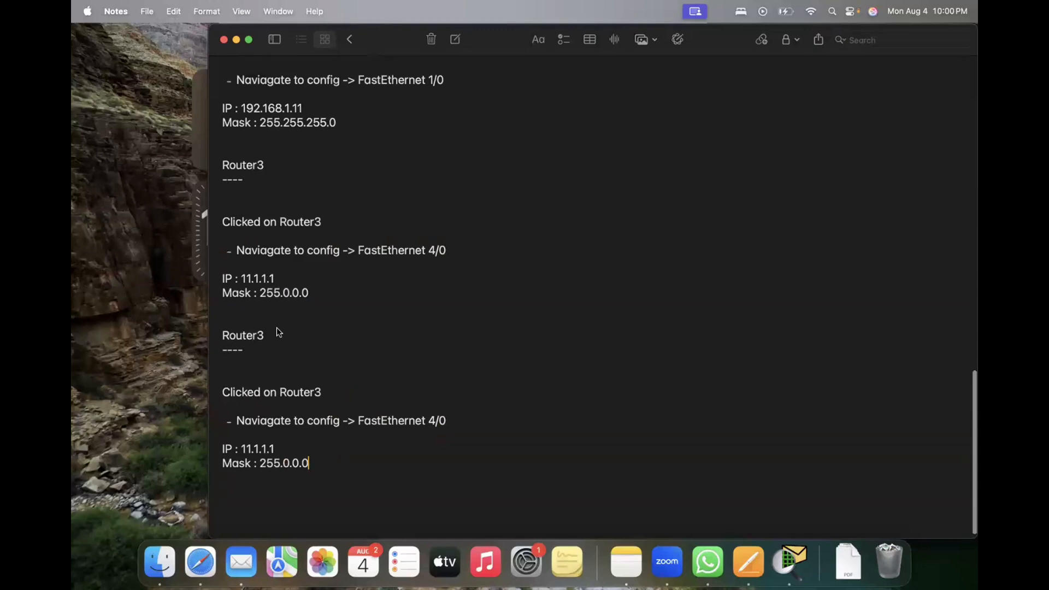
Step: Change the heading and the "Clicked on" line of the duplicated block to PC2
key(BackSpace)
key(BackSpace)
key(BackSpace)
key(BackSpace)
key(BackSpace)
key(BackSpace)
key(BackSpace)
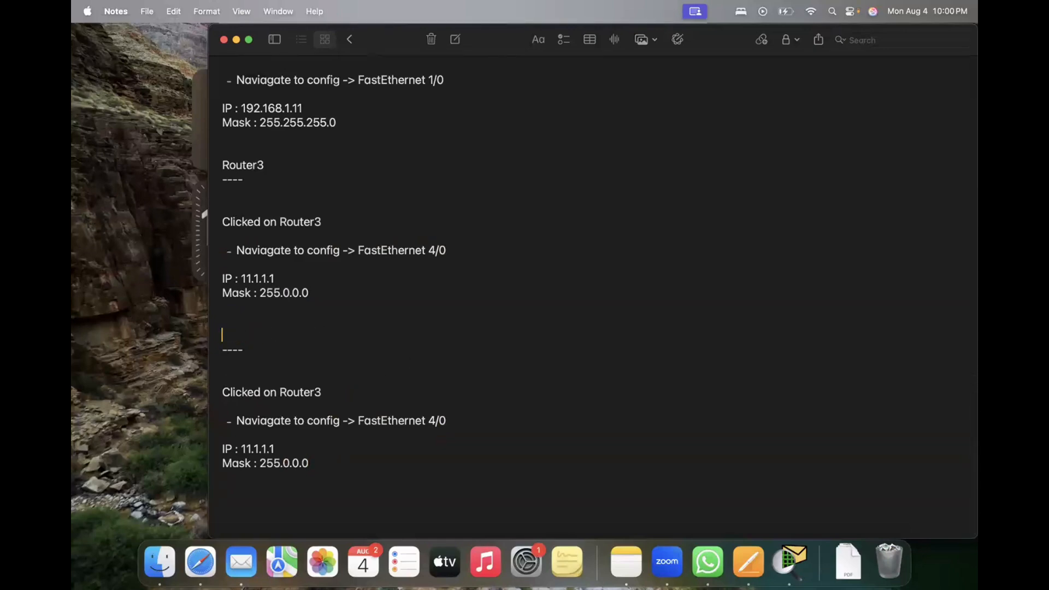
text(PC2)
click(327, 393)
key(BackSpace)
key(BackSpace)
key(BackSpace)
key(BackSpace)
key(BackSpace)
key(BackSpace)
key(BackSpace)
text(C)
Step: Set the interface in the PC2 block to FastEthernet 0/0
key(BackSpace)
text(PC)
click(447, 421)
Step: Set the IP in the PC2 block to 192.168.1.1 and the mask to 255.255.255.0
key(BackSpace)
key(BackSpace)
key(BackSpace)
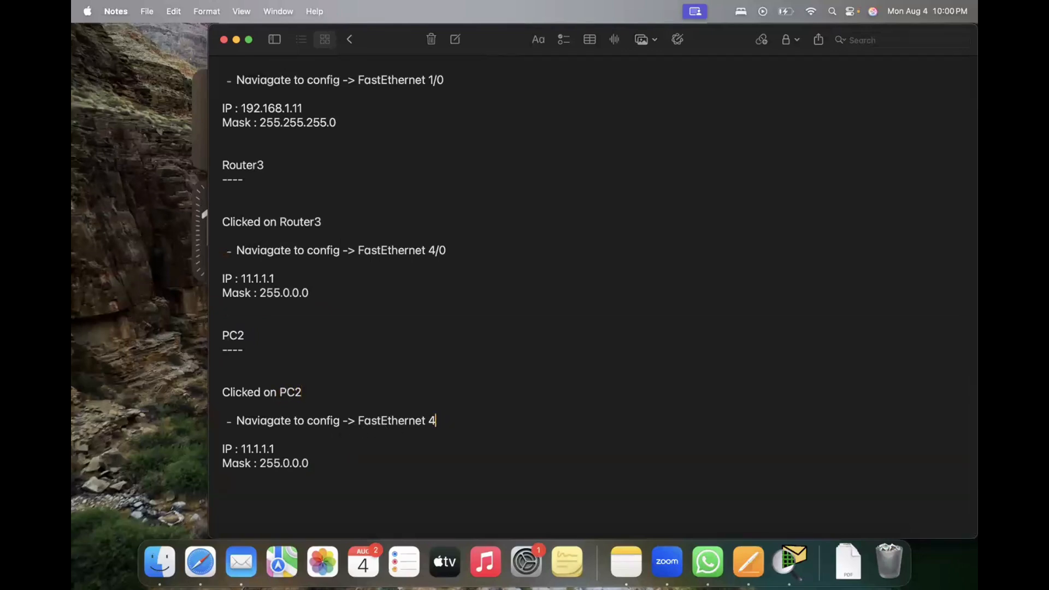
text(0/0)
click(283, 448)
key(BackSpace)
key(BackSpace)
key(BackSpace)
key(BackSpace)
key(BackSpace)
key(BackSpace)
key(BackSpace)
key(BackSpace)
text(192.168.1.)
key(BackSpace)
key(BackSpace)
key(BackSpace)
key(BackSpace)
key(BackSpace)
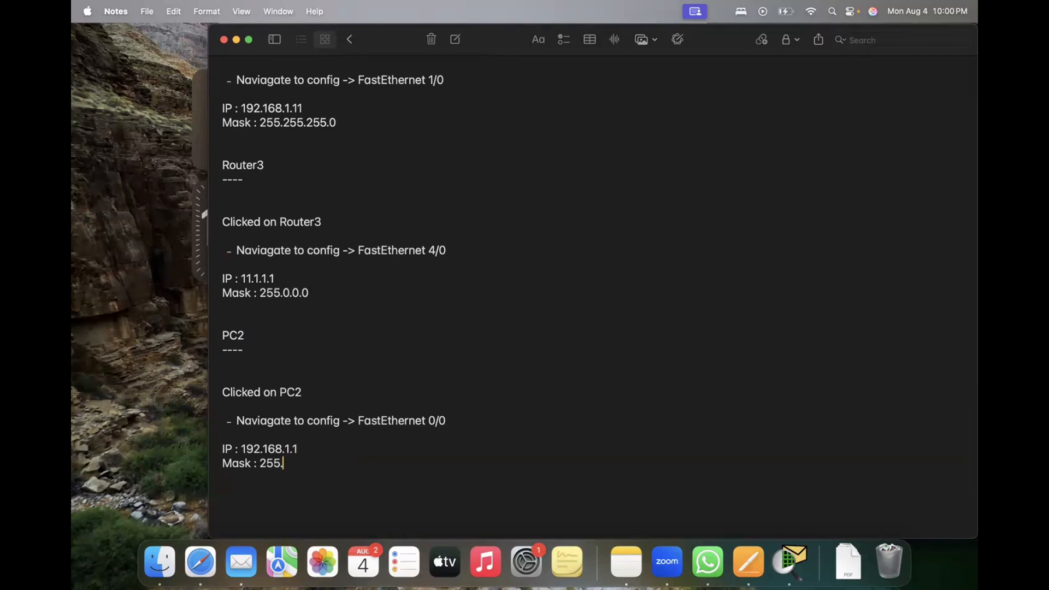
text(255.255.0)
key(Return)
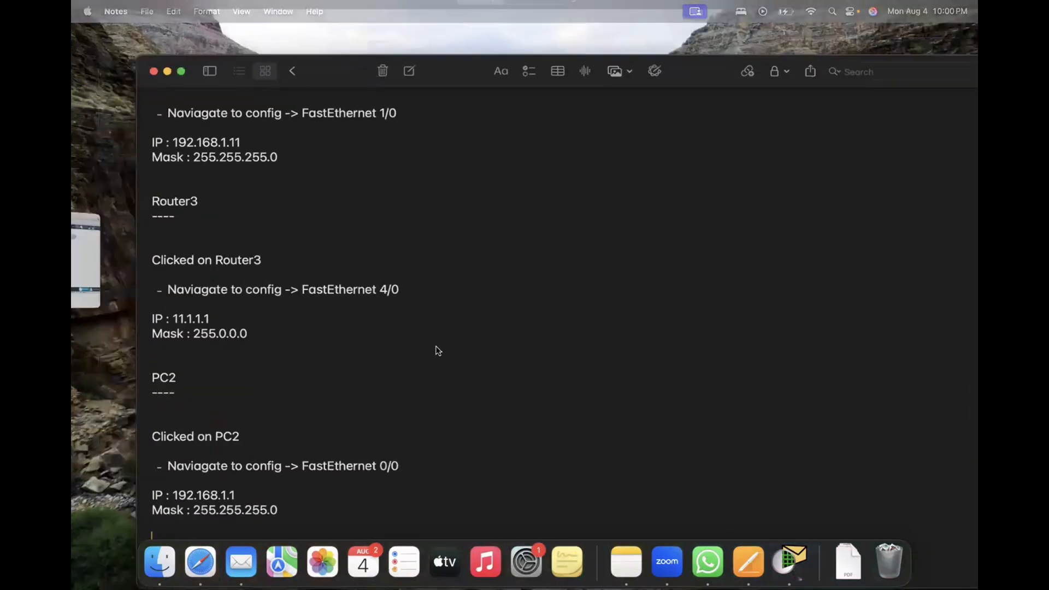
Step: Look at PC3 in the Packet Tracer topology, and duplicate the PC2 block below itself in Notes
key(ctrl+Up)
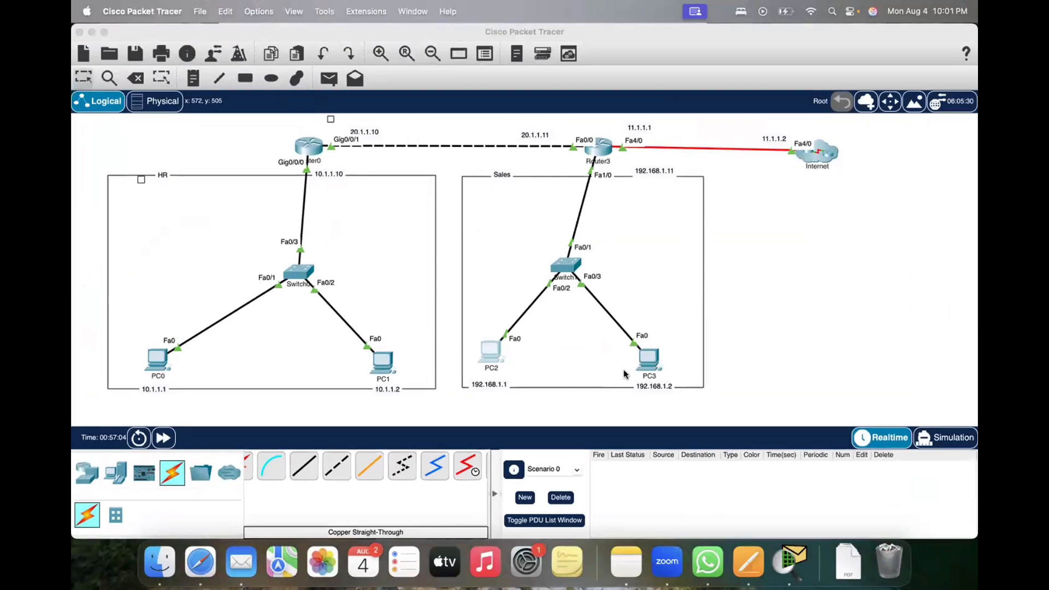
key(ctrl+Up)
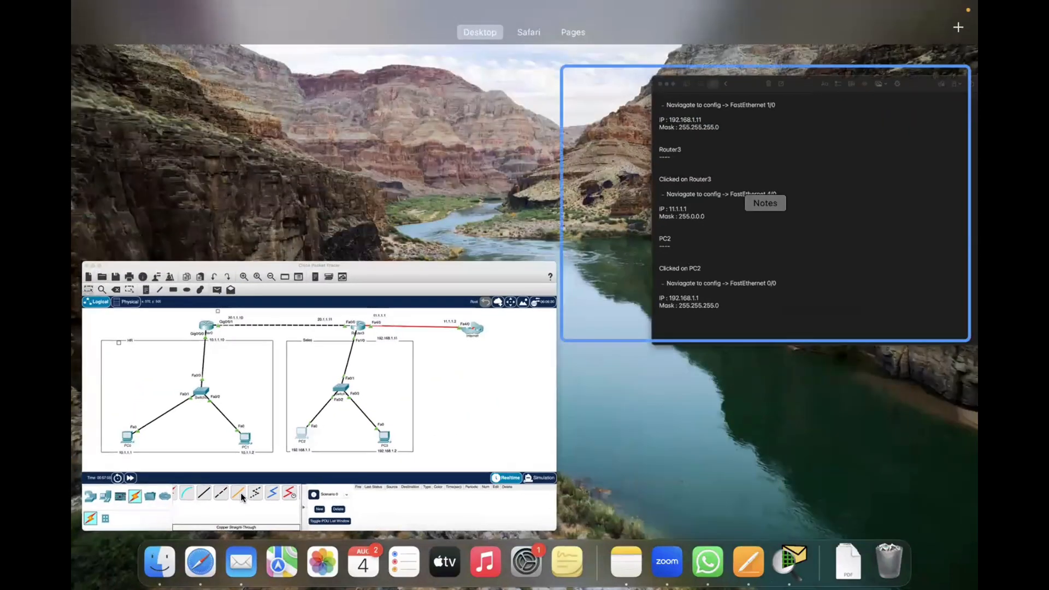
click(761, 202)
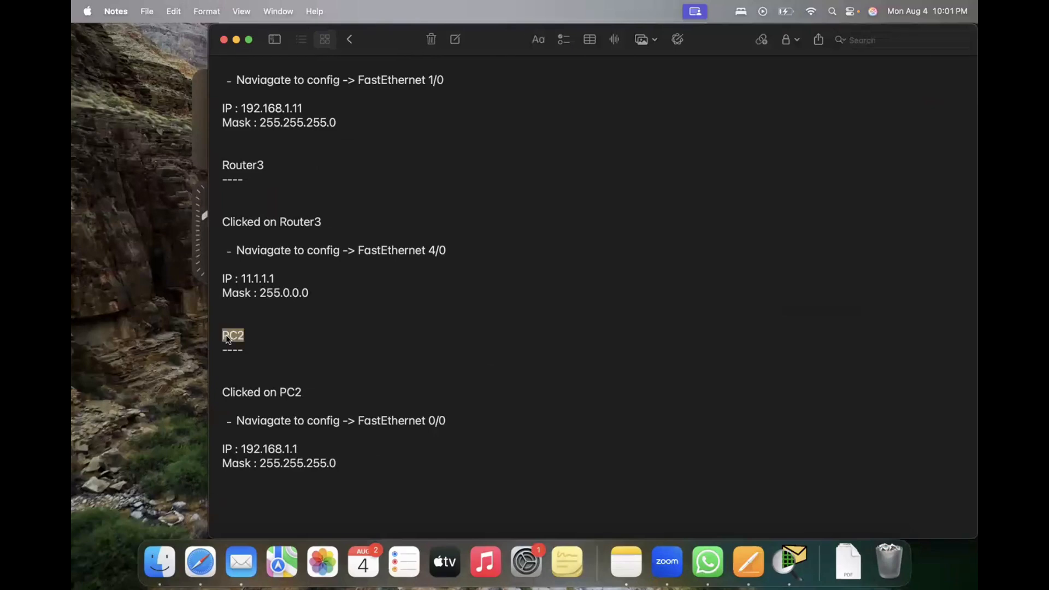
drag(228, 339, 349, 473)
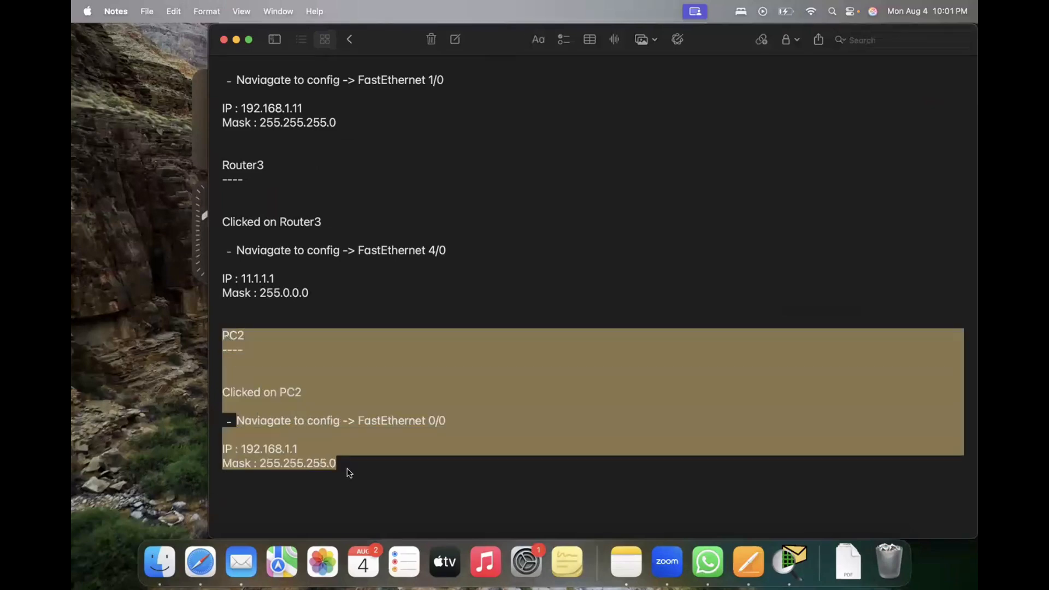
key(super+c)
key(Right)
key(super+v)
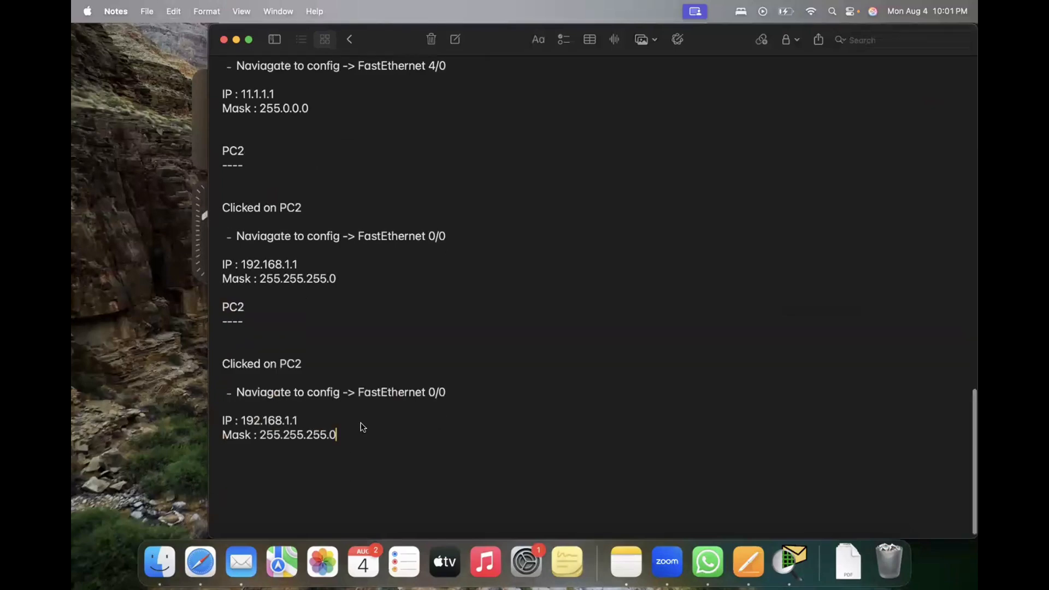
Step: Change the copied block's heading and "Clicked on" line to PC3 and its IP to 192.168.1.2
click(256, 309)
key(BackSpace)
text(3)
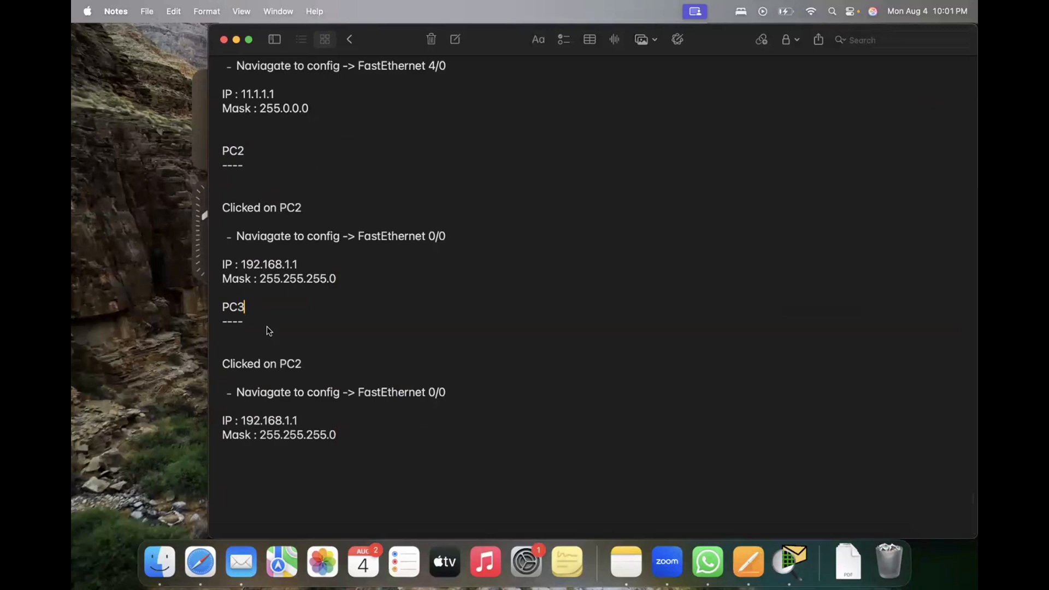
click(310, 366)
key(BackSpace)
text(3)
key(BackSpace)
Step: Add a new block below PC3 with the dash-underlined heading ISP and the line "Clicked on ISP"
text(ISP )
text(----)
key(Return)
text(Clicked )
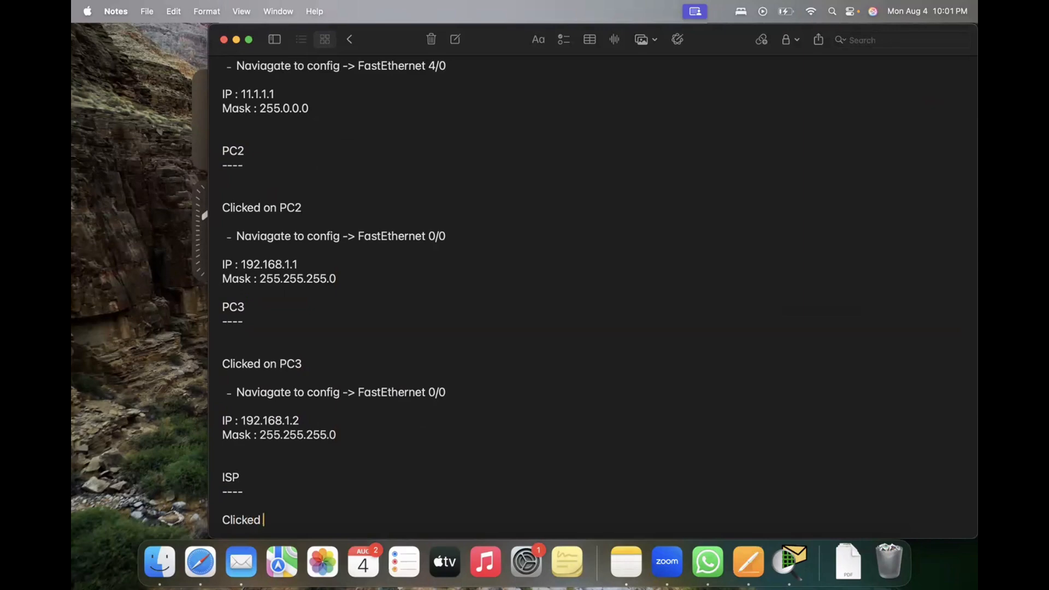
text(on ISP)
key(Return)
key(Return)
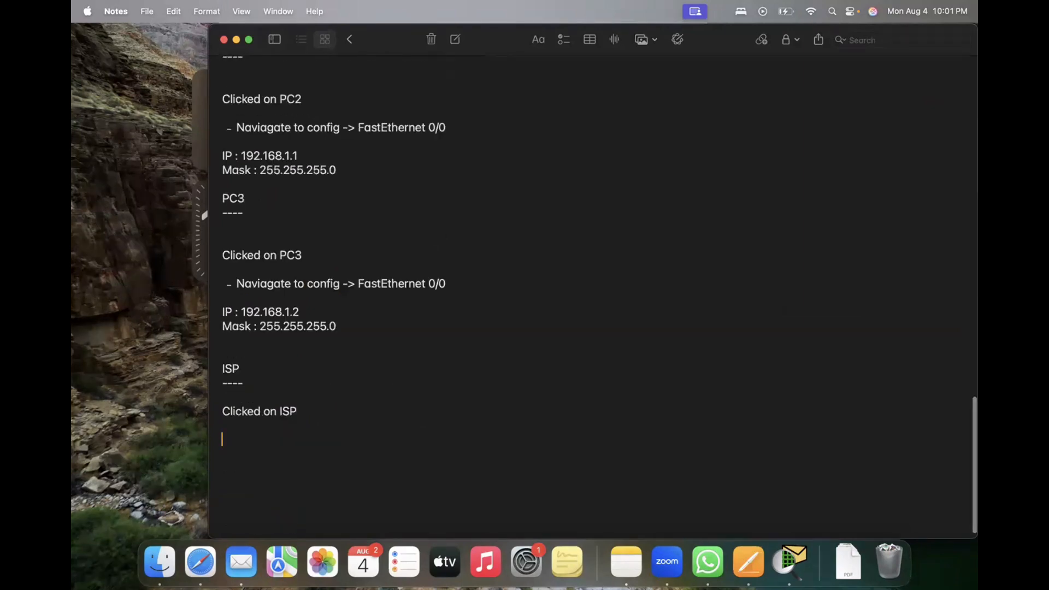
Step: Write "-Navigate to config->" as the navigation line of the ISP block
text(-Naviaga)
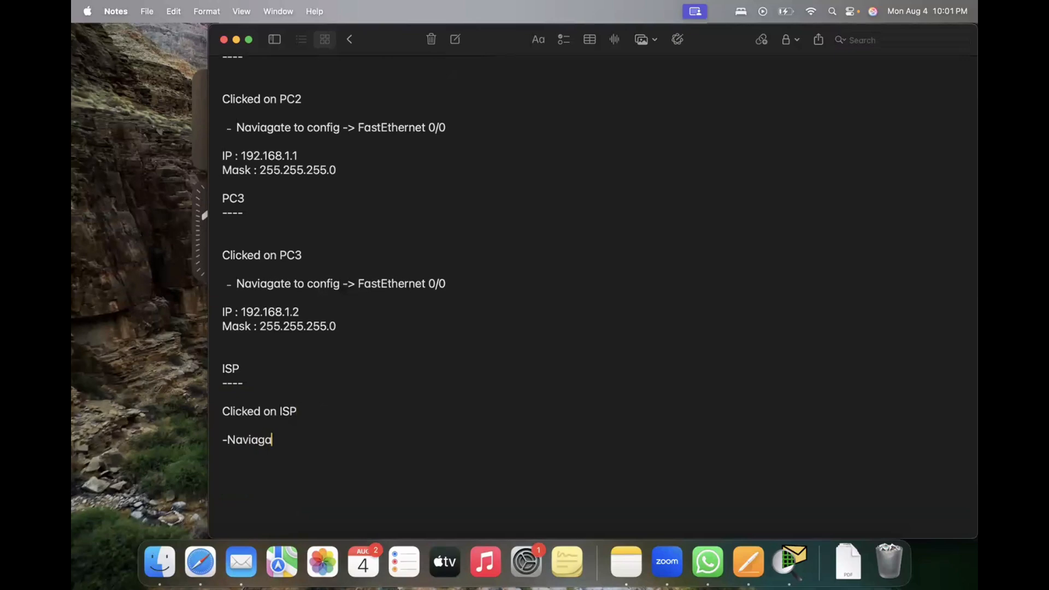
key(BackSpace)
key(BackSpace)
key(BackSpace)
text(gate to config->)
Step: Check the Internet link in the Packet Tracer topology, and complete the ISP navigation line in Notes with "Fastethernet 4/0"
key(ctrl+Up)
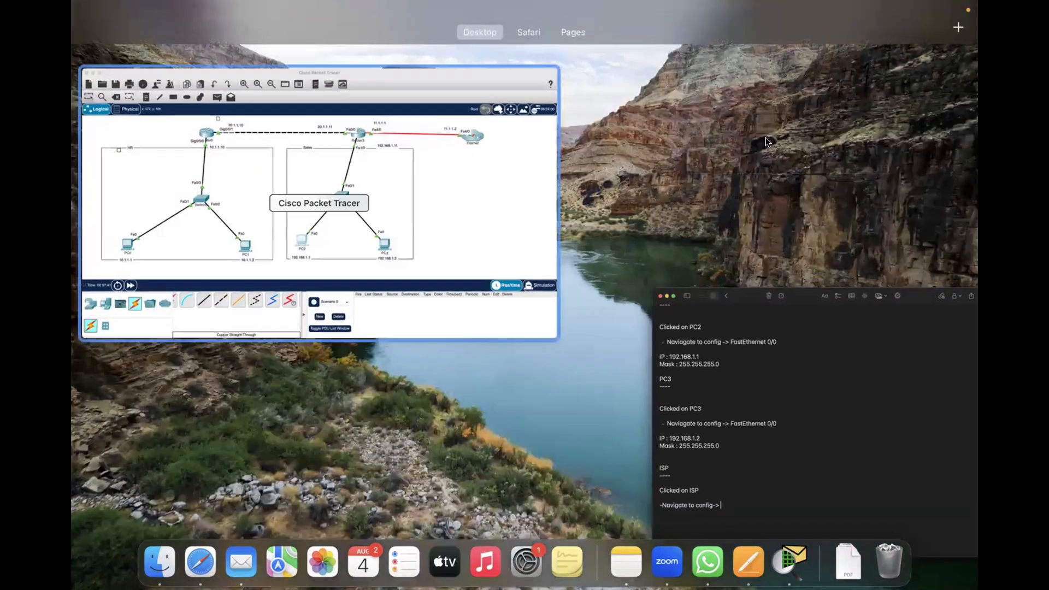
click(480, 174)
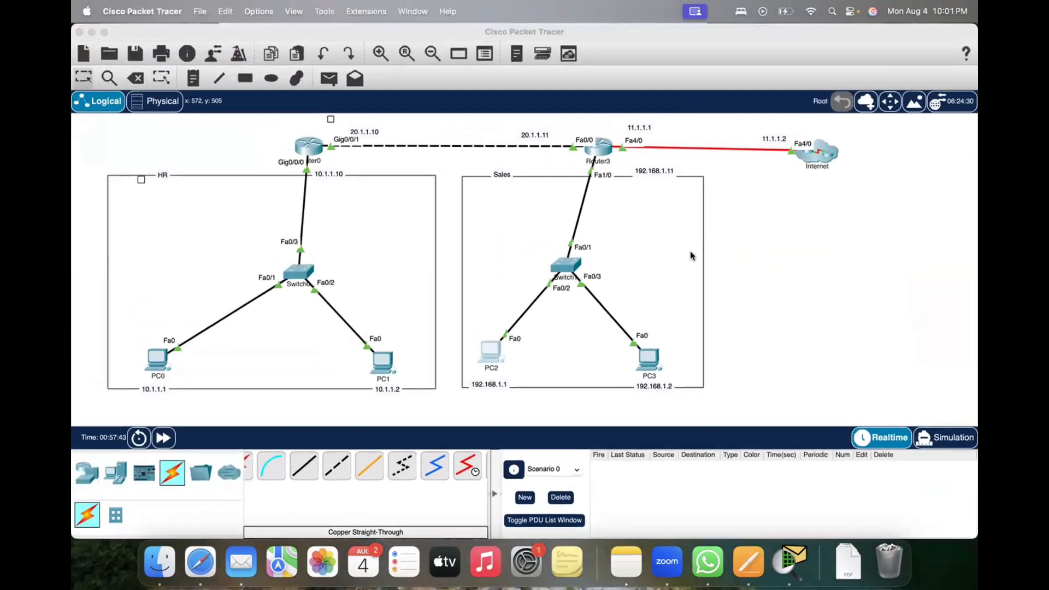
key(ctrl+Up)
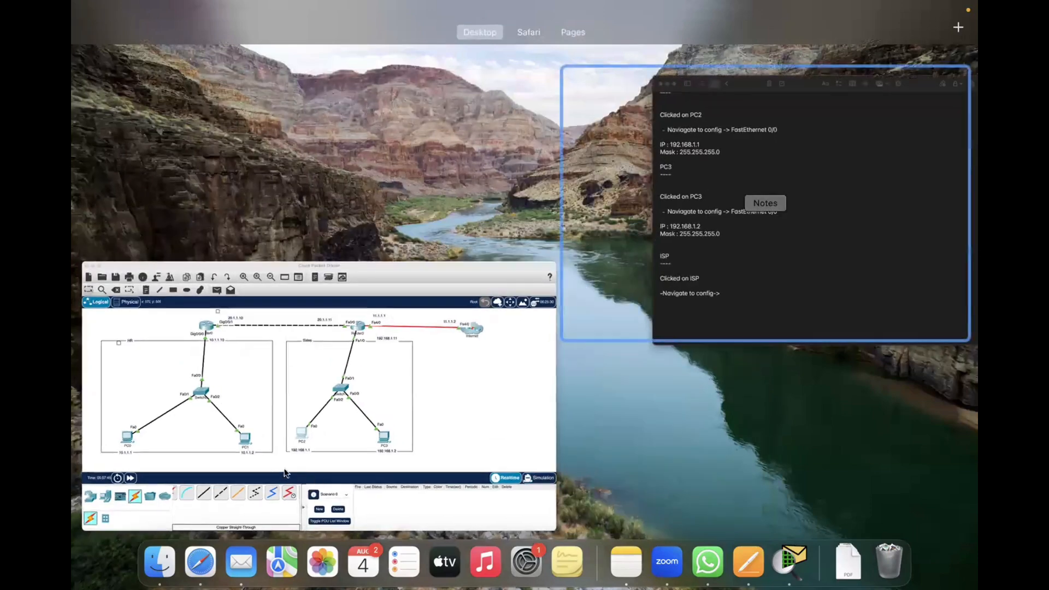
click(268, 474)
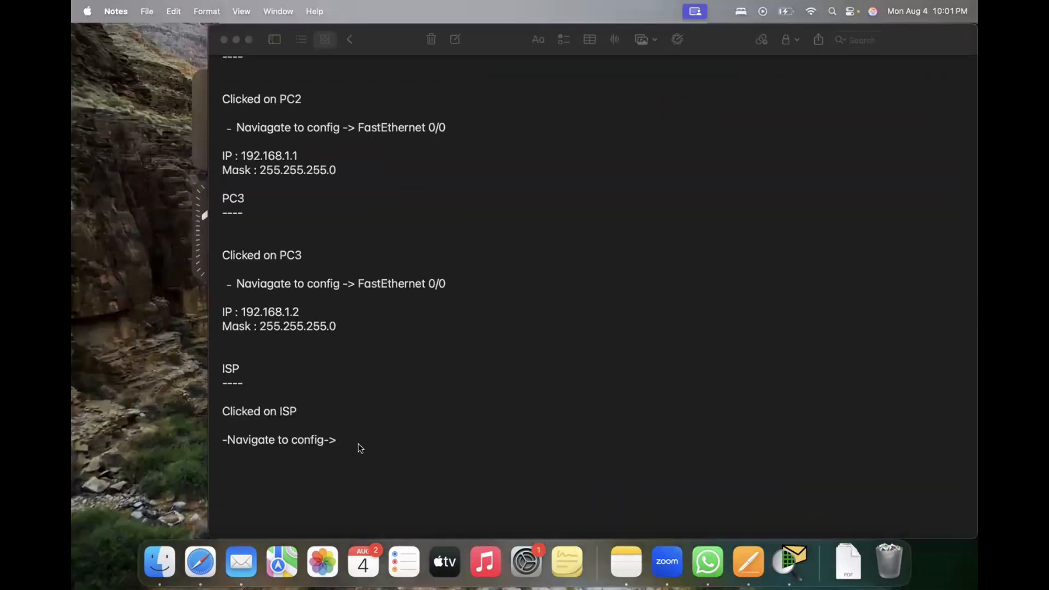
text(Fas)
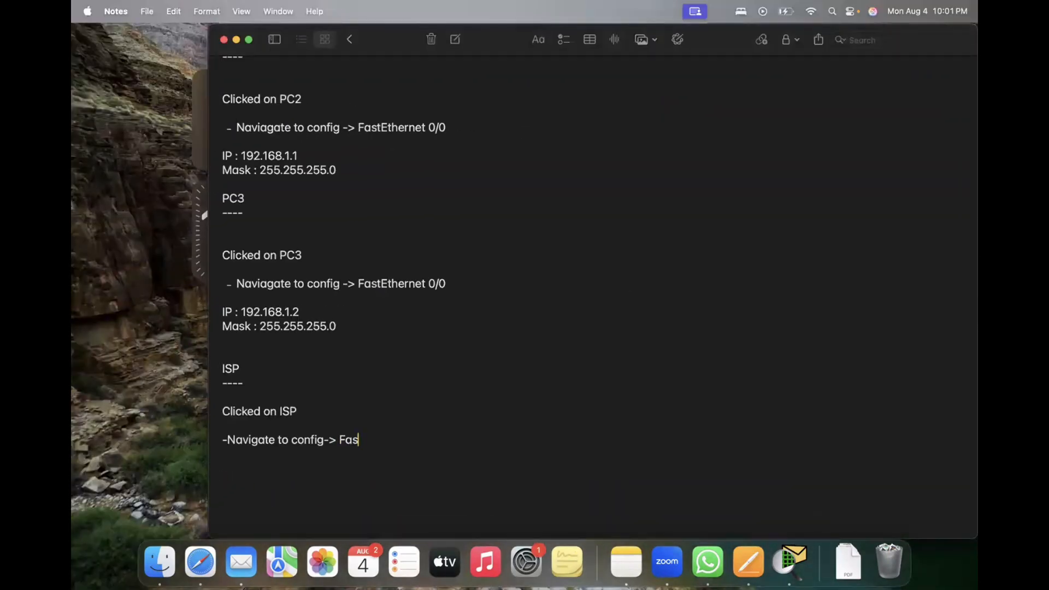
text(tethernet)
text( 4/0)
text(IP)
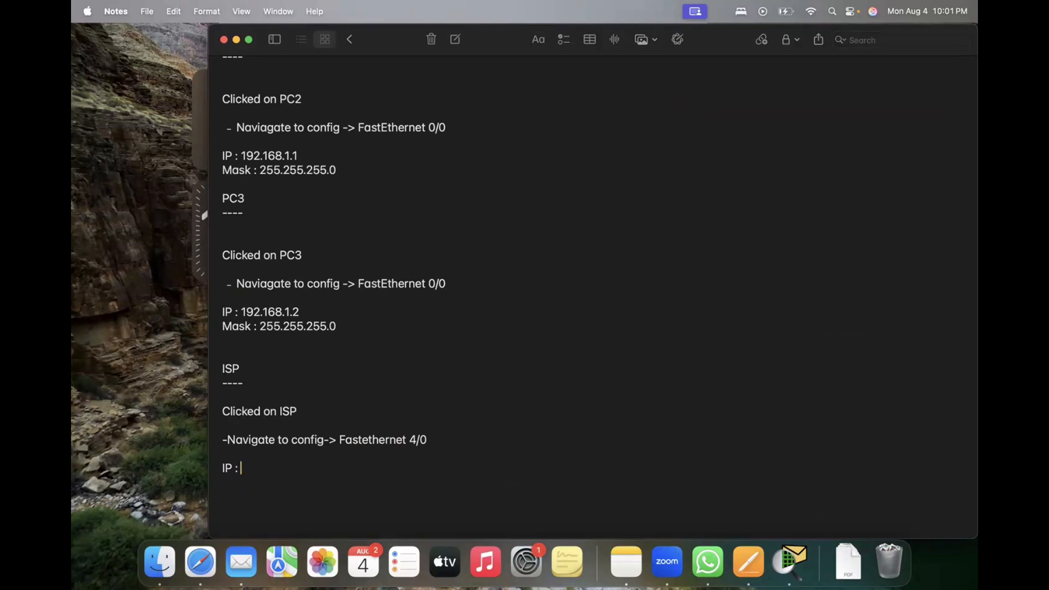
text( : 11.1..12)
Step: Enter IP 11.1.1.2 and mask 255.0.0.0 in the ISP block, and add "That's done" below it
key(BackSpace)
key(BackSpace)
key(BackSpace)
text(1.2 )
text(Mask)
text( : 255.0.0.)
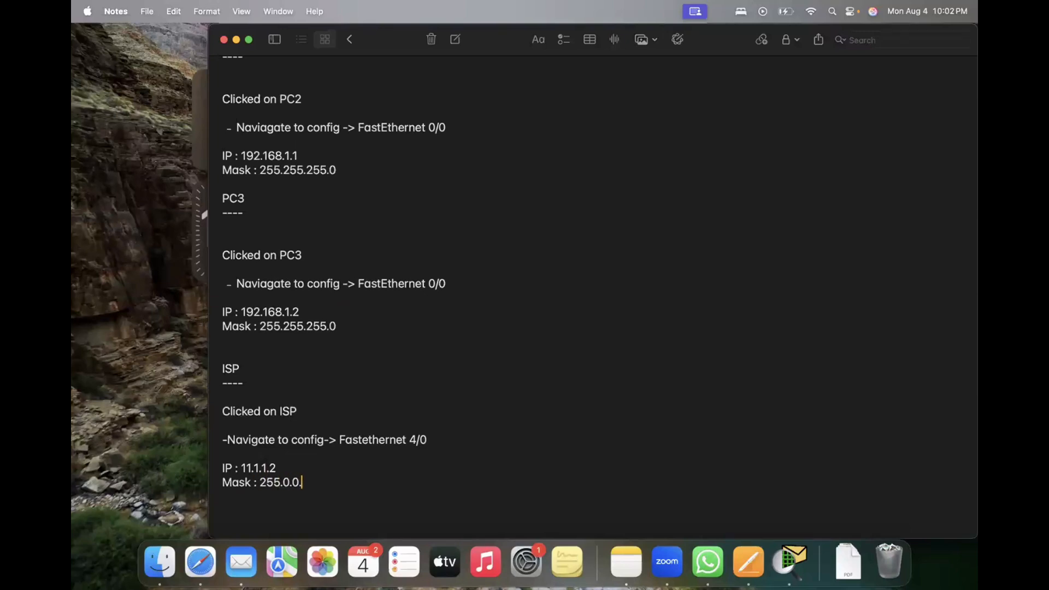
text(0   That's done)
Step: Frame the "Ip configuration:" heading at the start of the note with a dashed line above and below it
scroll(457, 310, up, 20)
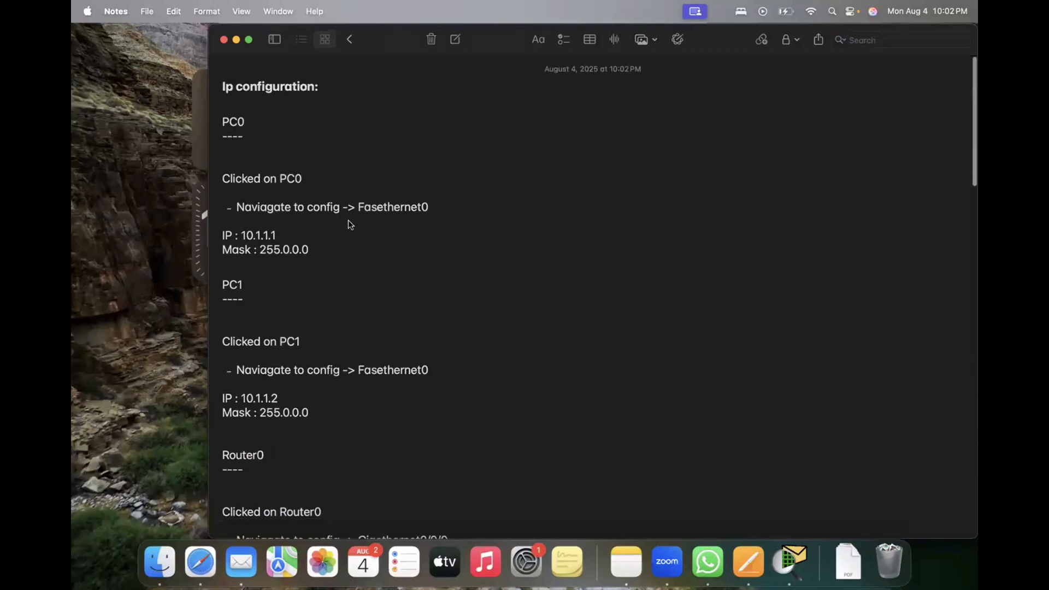
click(223, 86)
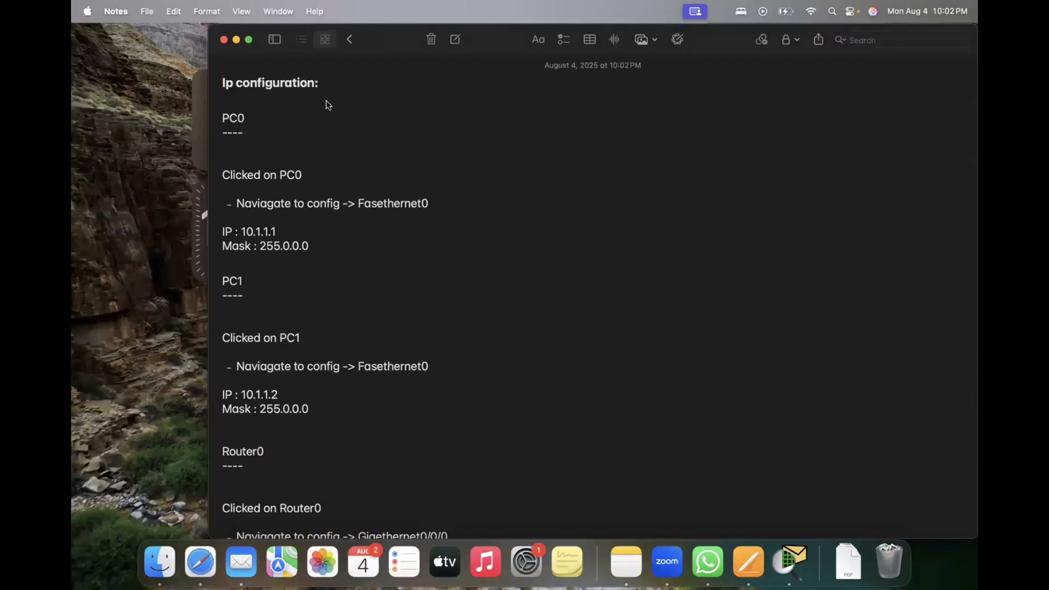
key(Return)
text(-----------------------)
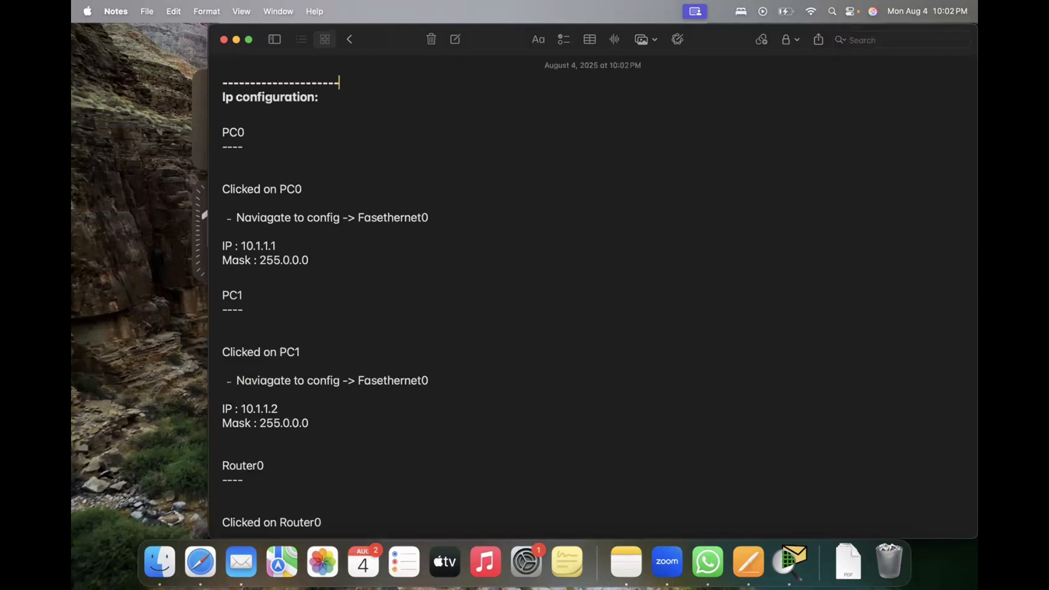
key(shift+super+Left)
key(Down)
key(Down)
key(super+v)
key(Return)
key(Return)
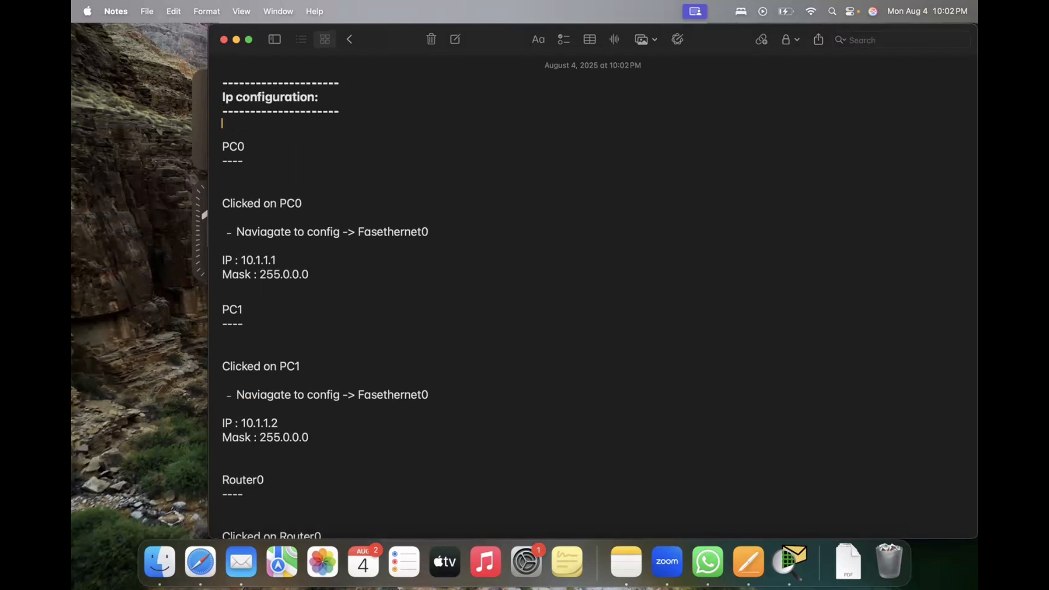
Step: Add blank lines after "That's done" at the end of the note
scroll(372, 234, down, 15)
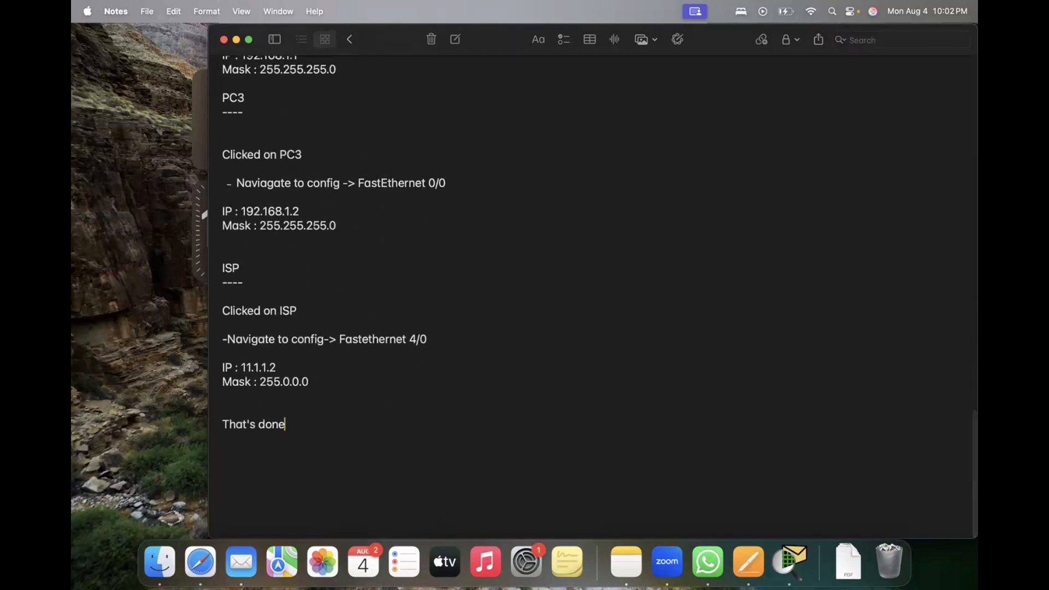
key(Return)
key(Return)
key(Return)
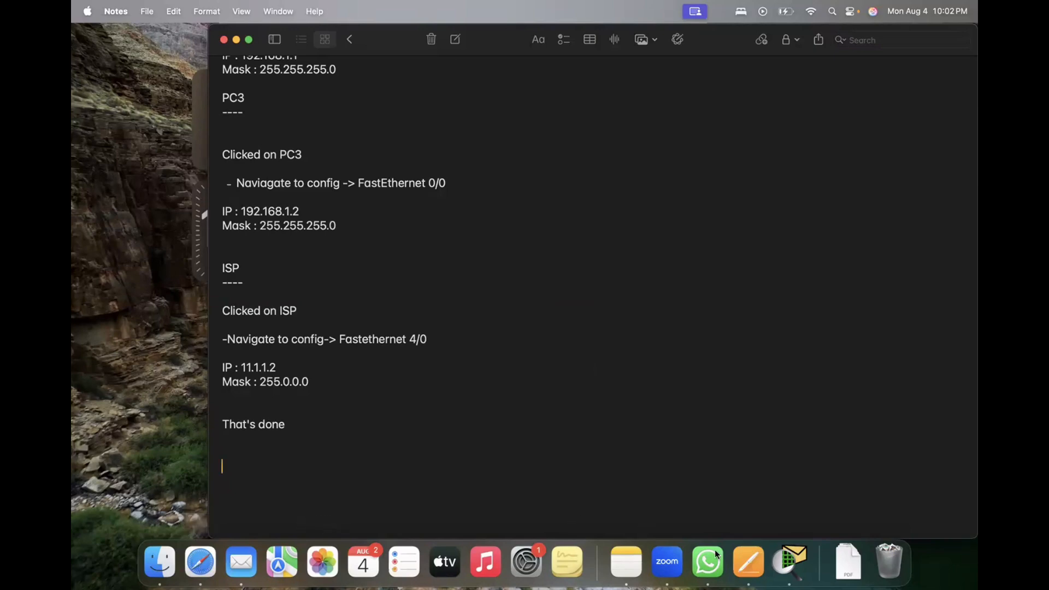
Step: Switch to Cisco Packet Tracer, open Router0's command line and leave interface configuration mode with "end"
click(791, 561)
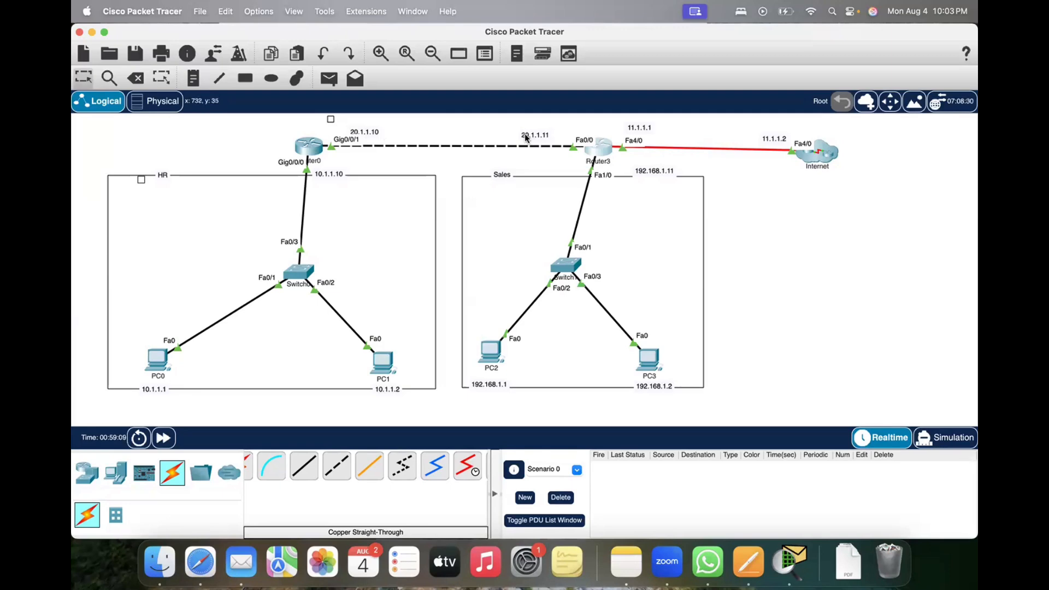
click(307, 150)
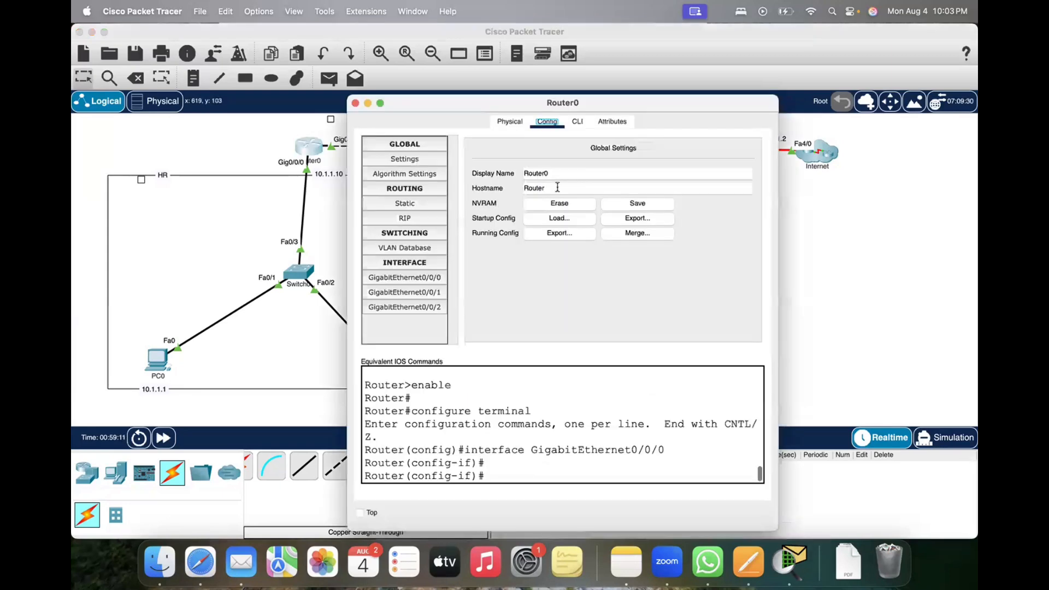
click(580, 120)
key(Return)
key(Return)
key(Return)
key(Return)
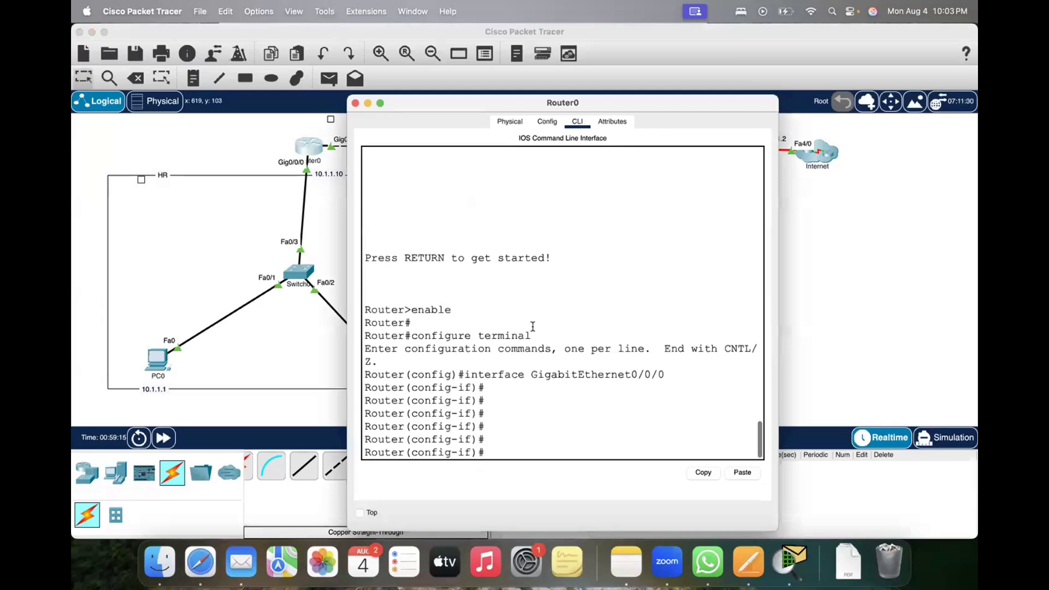
text(end)
key(Return)
key(Return)
key(Return)
key(Return)
key(Return)
Step: Ping 20.1.1.11 from Router0 and close its window
text(pin)
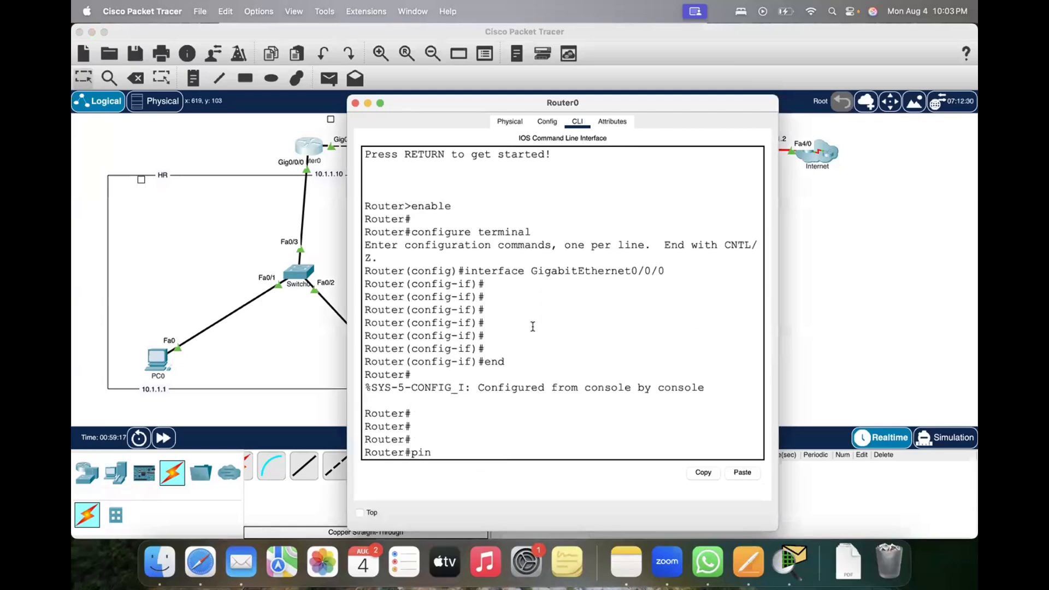
text(g 20.1.1.11)
key(Return)
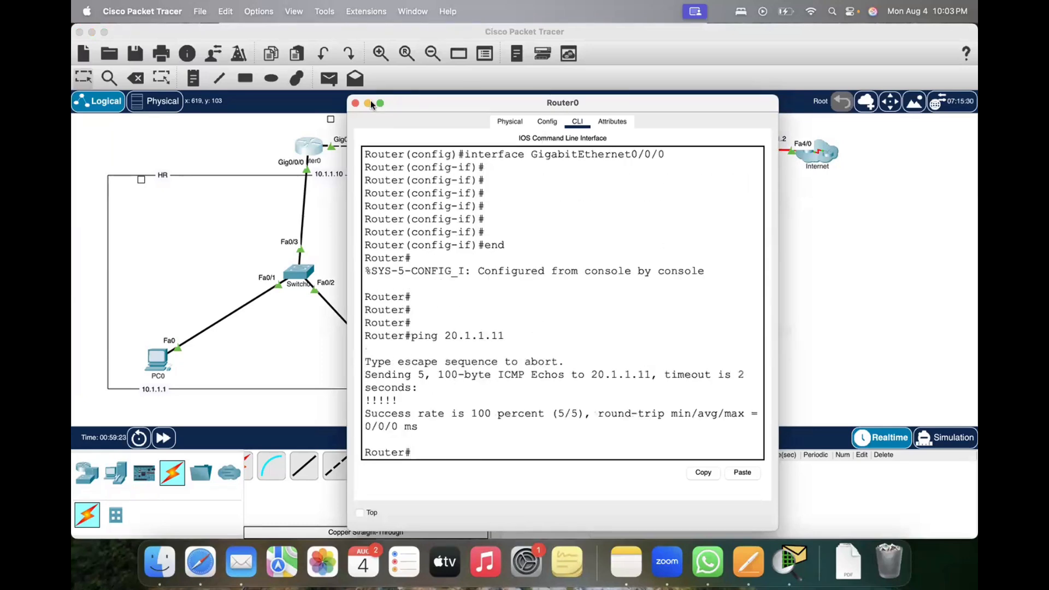
click(354, 103)
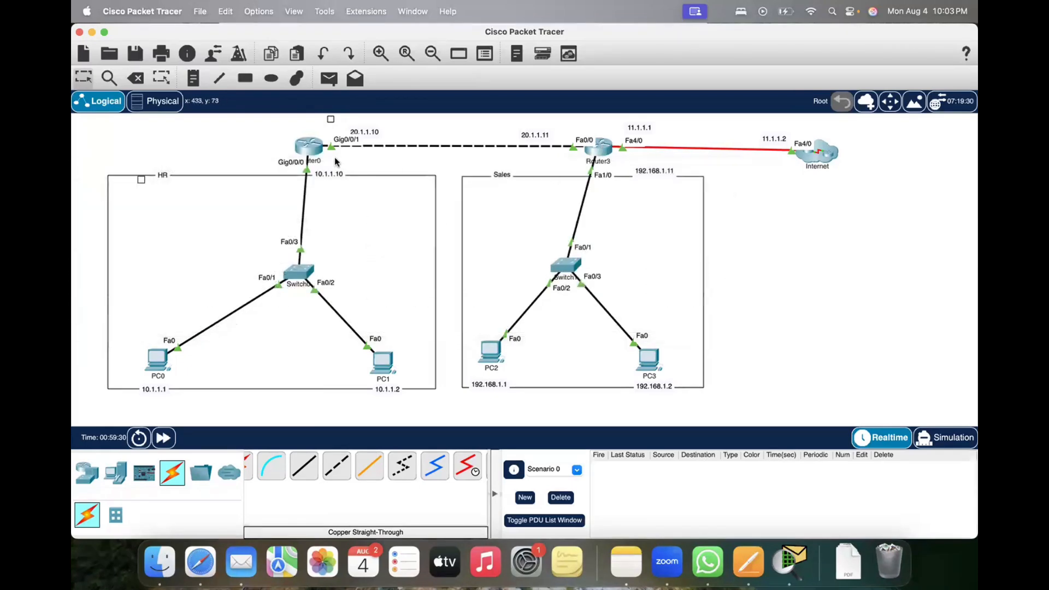
Step: Open Router3's command line and start its console session
click(604, 147)
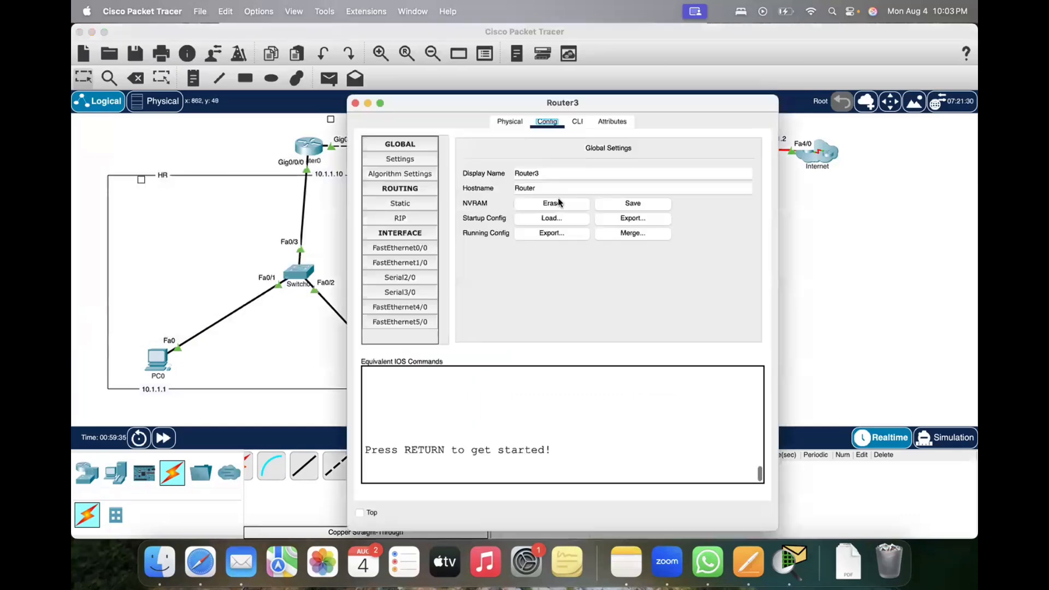
click(576, 121)
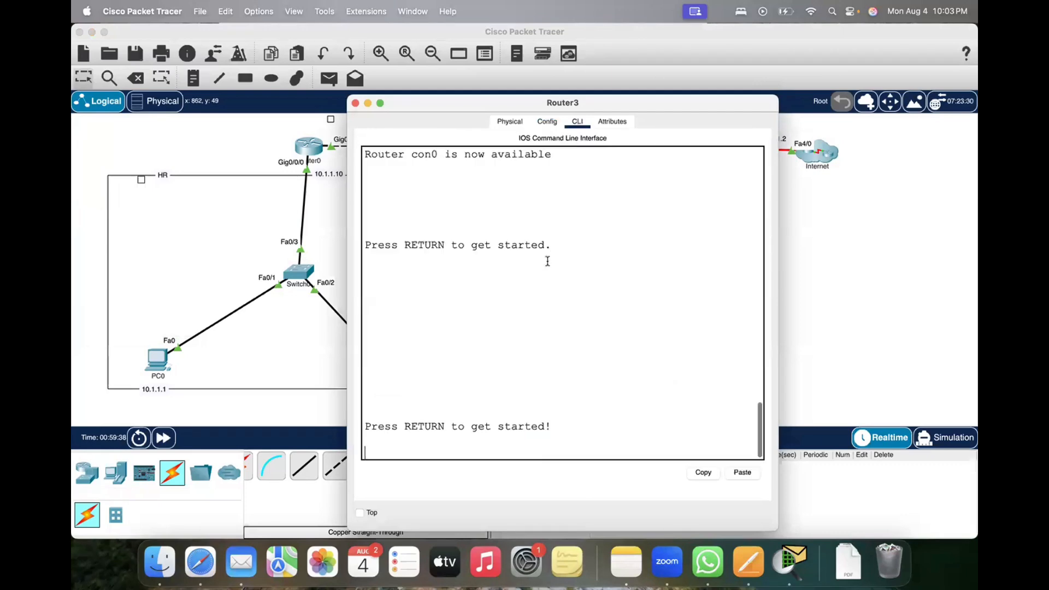
key(Return)
key(Return)
key(Return)
key(Return)
Step: Enter privileged mode on Router3 with "en" and return to user mode with "disable"
text(en)
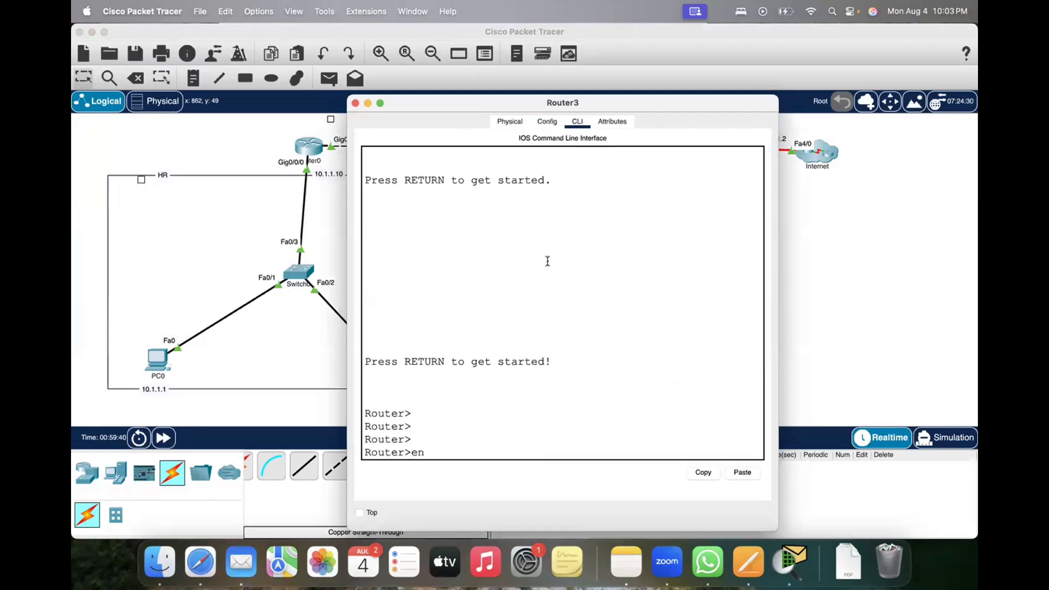
key(Return)
key(Return)
key(Return)
text(pin)
key(BackSpace)
key(BackSpace)
key(BackSpace)
text(e)
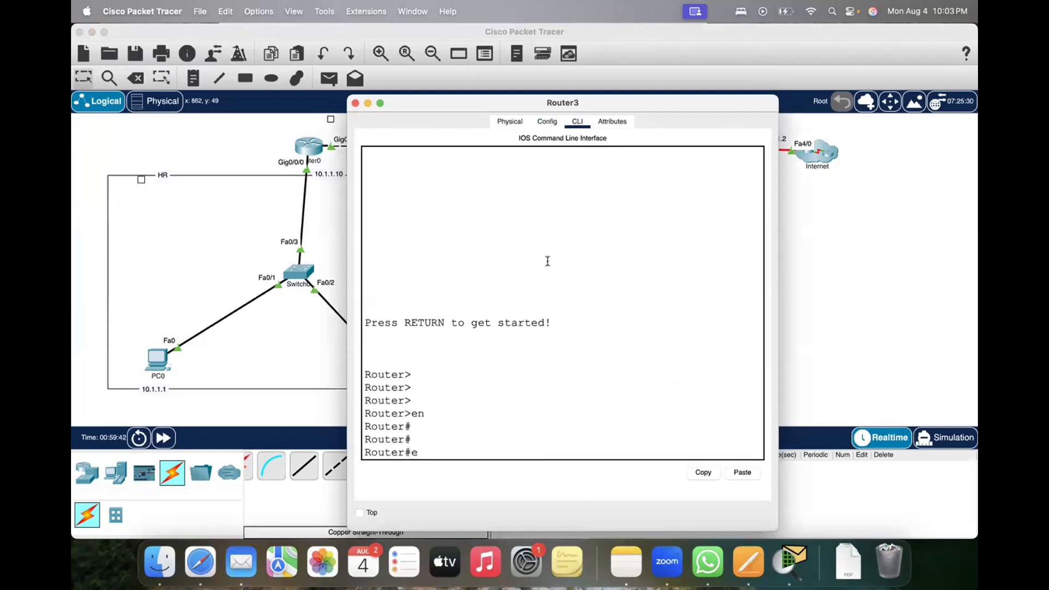
key(BackSpace)
text(disable)
key(Return)
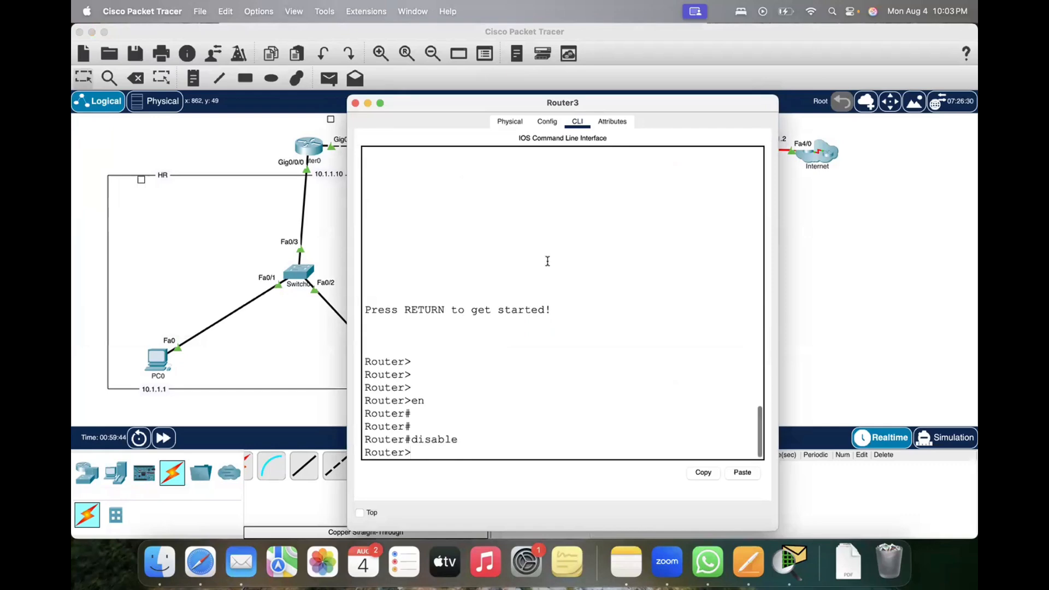
key(Return)
Step: Ping PC2 at 192.168.1.1 from Router3, with its window moved clear of the Sales network
text(ping)
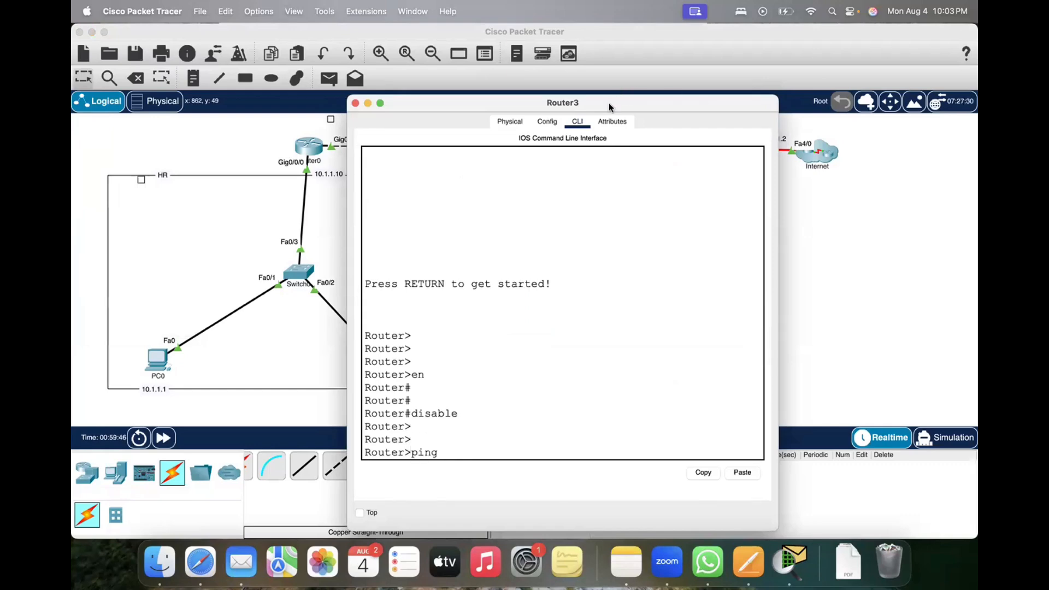
drag(608, 103, 959, 29)
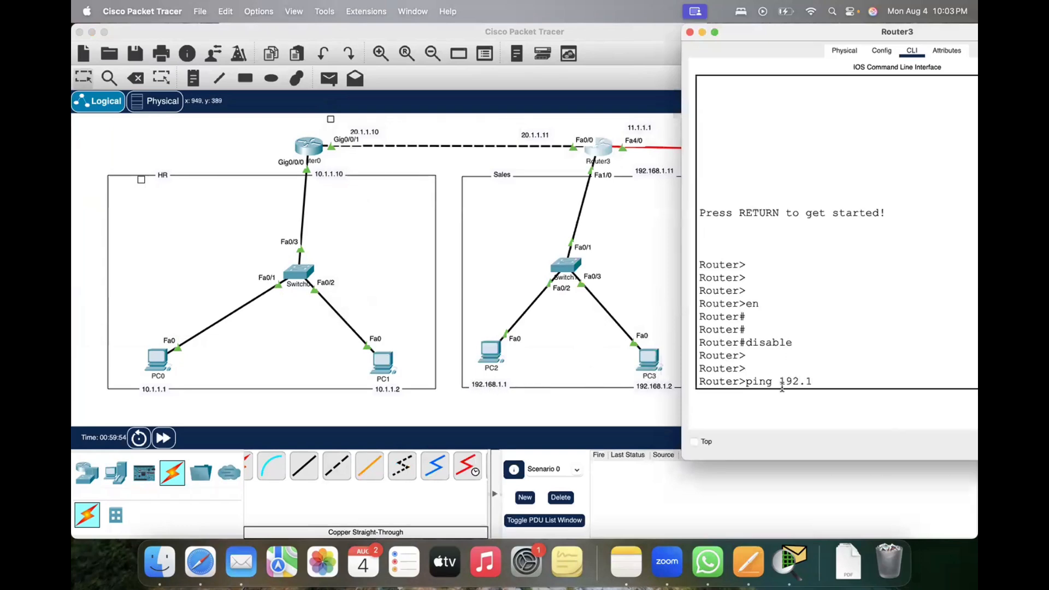
text(68.1.1)
key(Return)
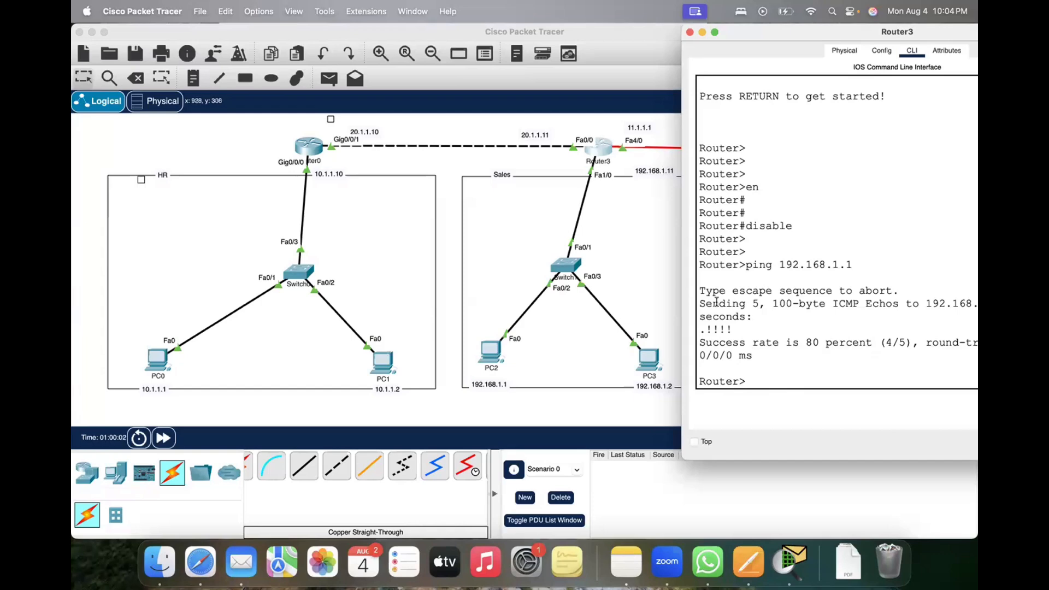
Step: Ping PC3 at 192.168.1.2 from Router3
key(Up)
key(BackSpace)
text(2.168.1.2)
key(Return)
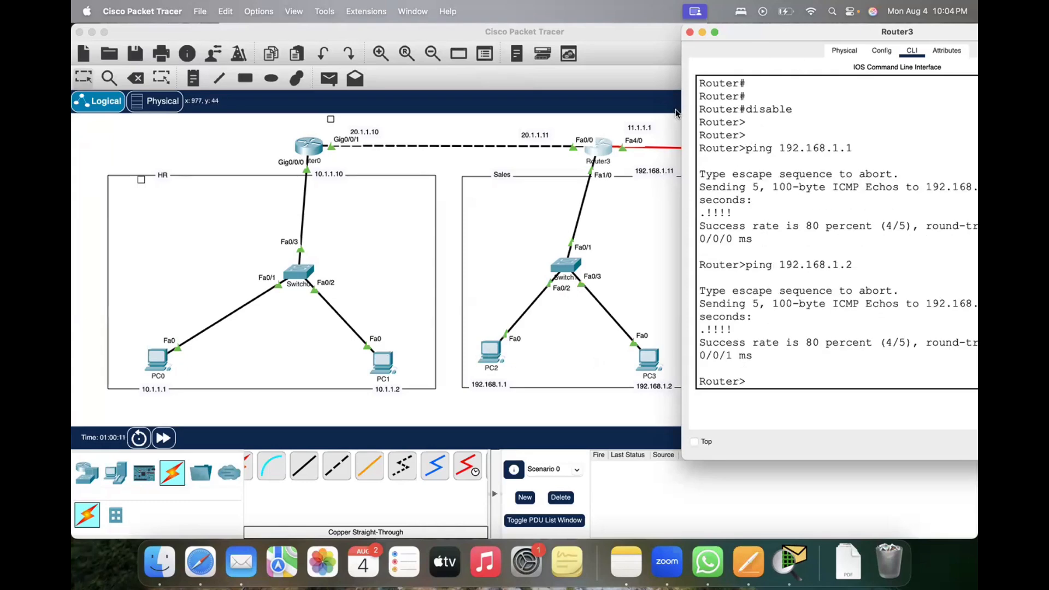
Step: Ping the Internet device at 11.1.1.2 twice from Router3 and close the router window
drag(744, 31, 148, 126)
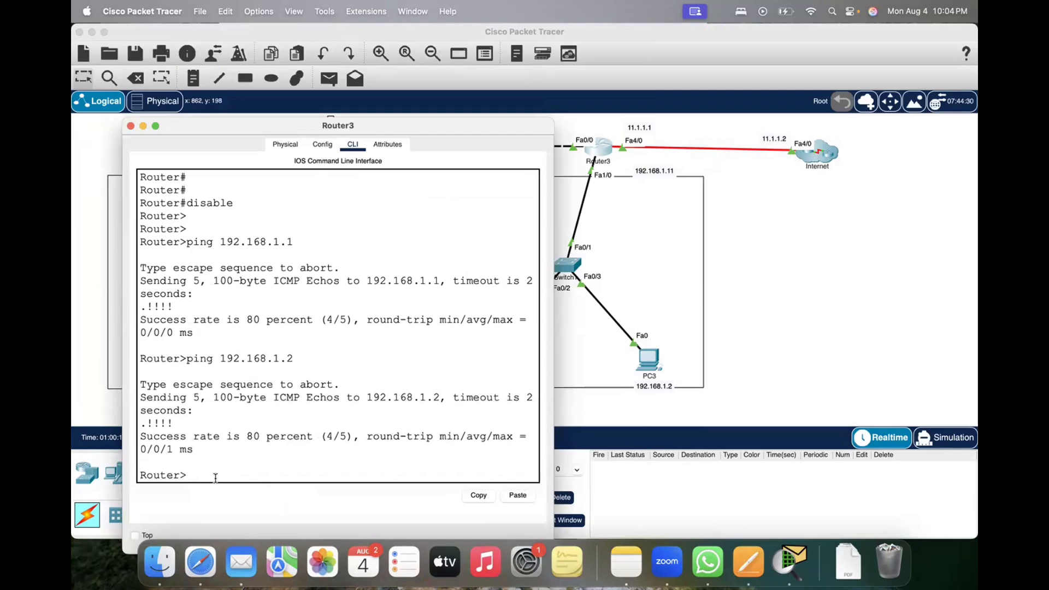
text(ping 11.1.1.2)
key(Return)
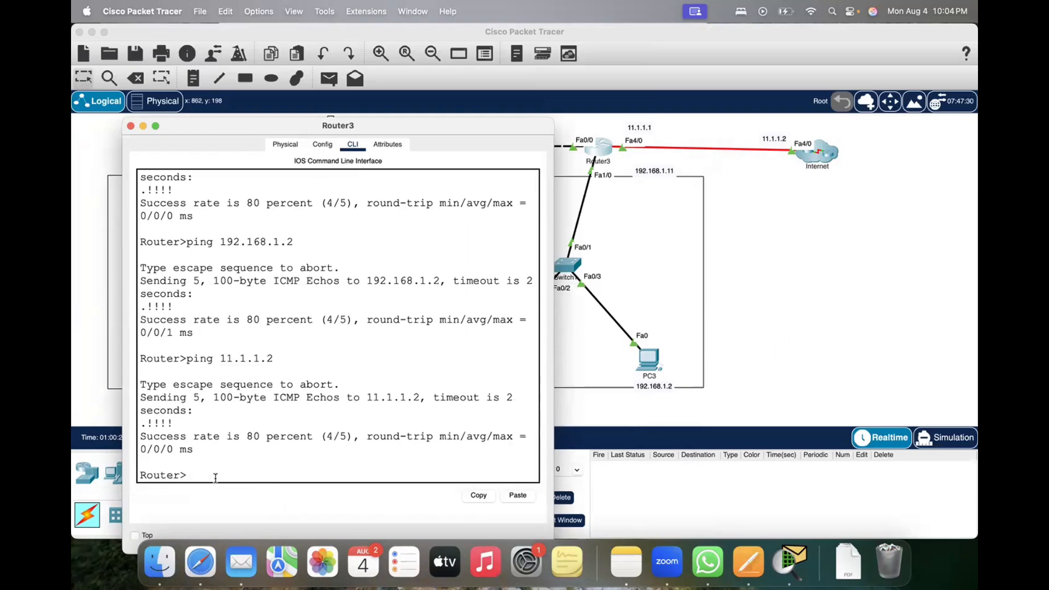
key(Up)
key(Return)
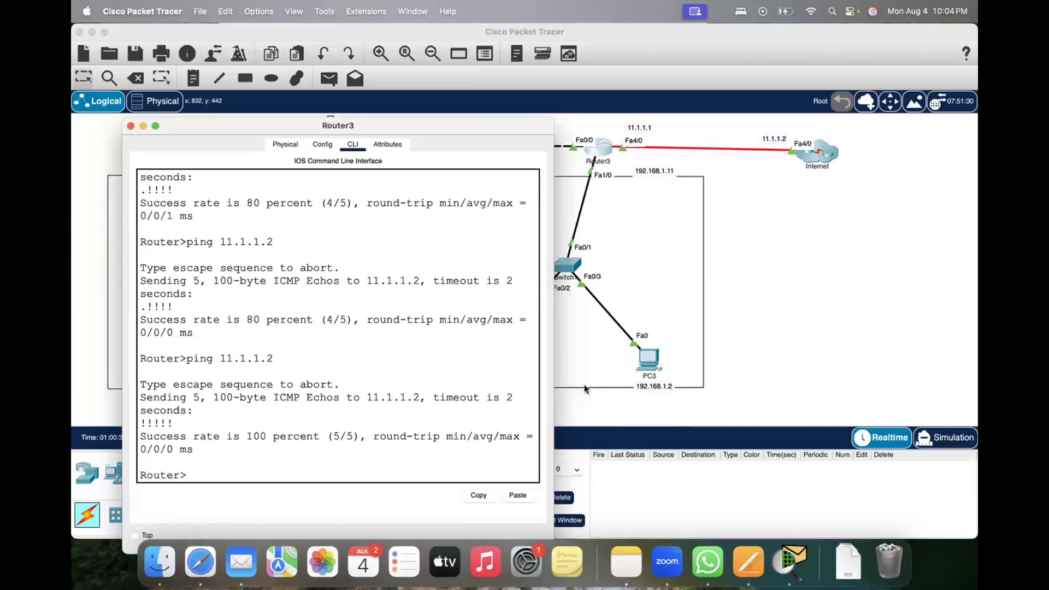
click(130, 126)
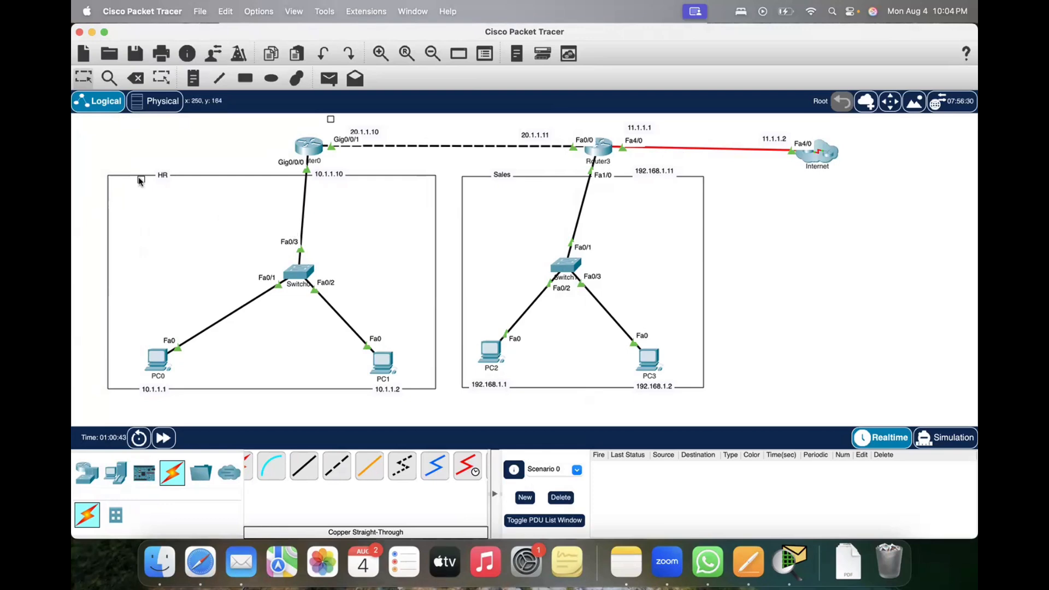
Step: Examine the HR and Sales networks, the link between their routers and the Internet link in the topology
drag(109, 159, 441, 302)
click(441, 302)
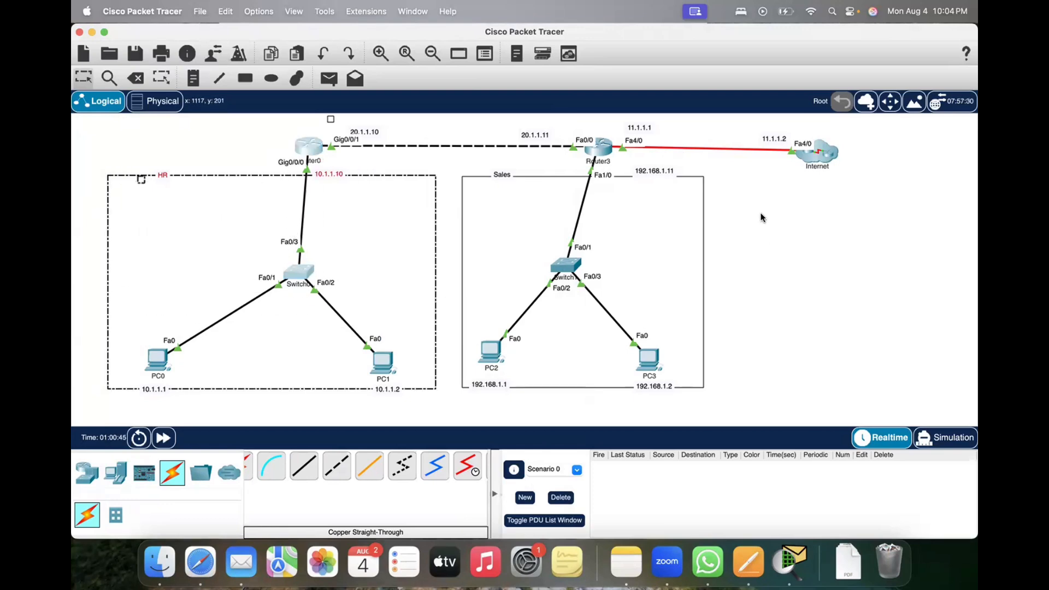
drag(745, 176, 461, 367)
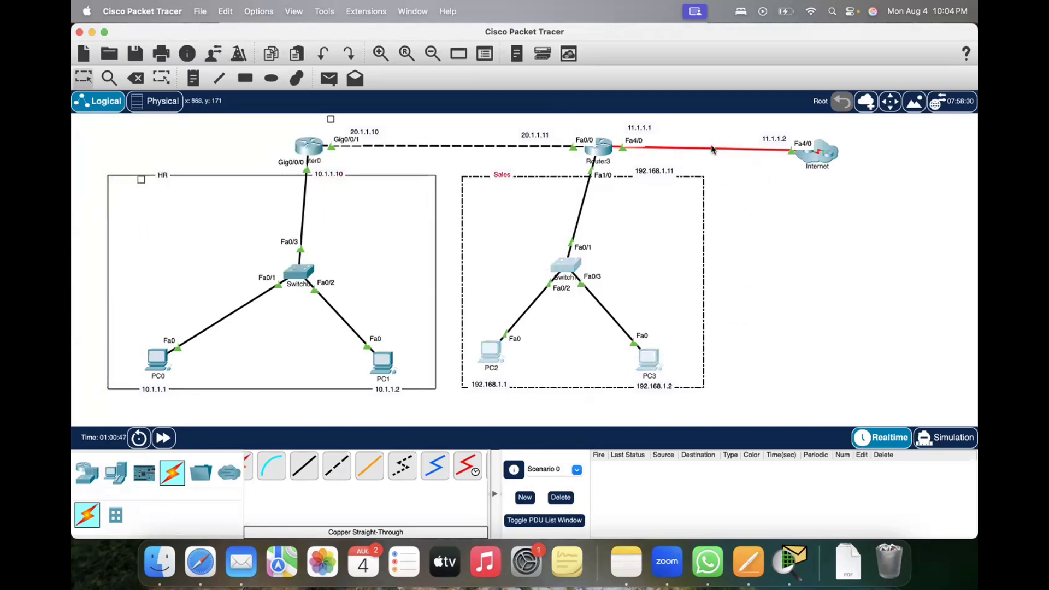
drag(684, 134, 709, 162)
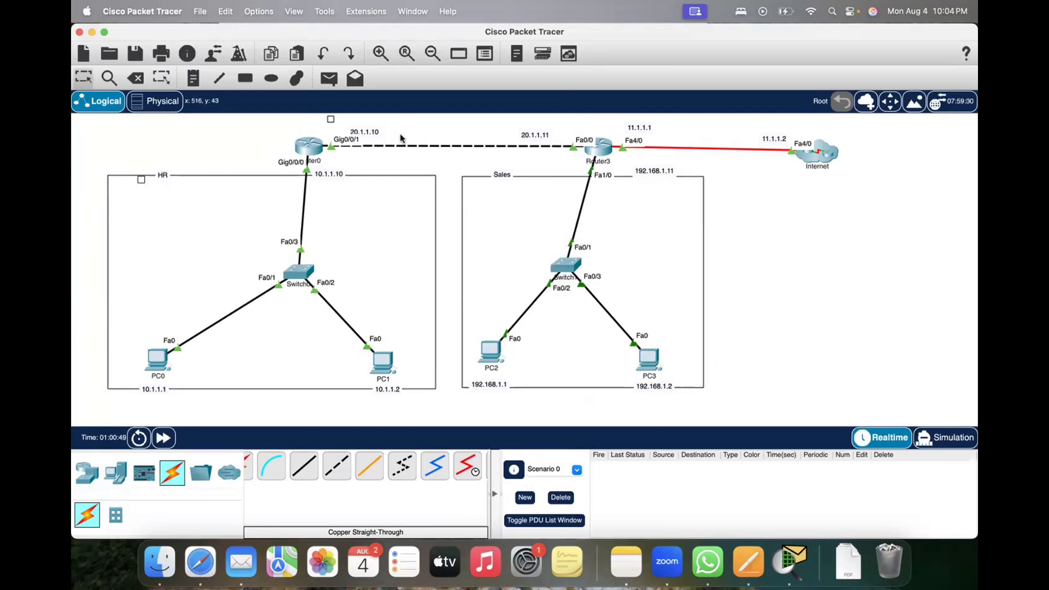
drag(404, 132, 438, 156)
mouse_move(490, 356)
drag(274, 132, 348, 183)
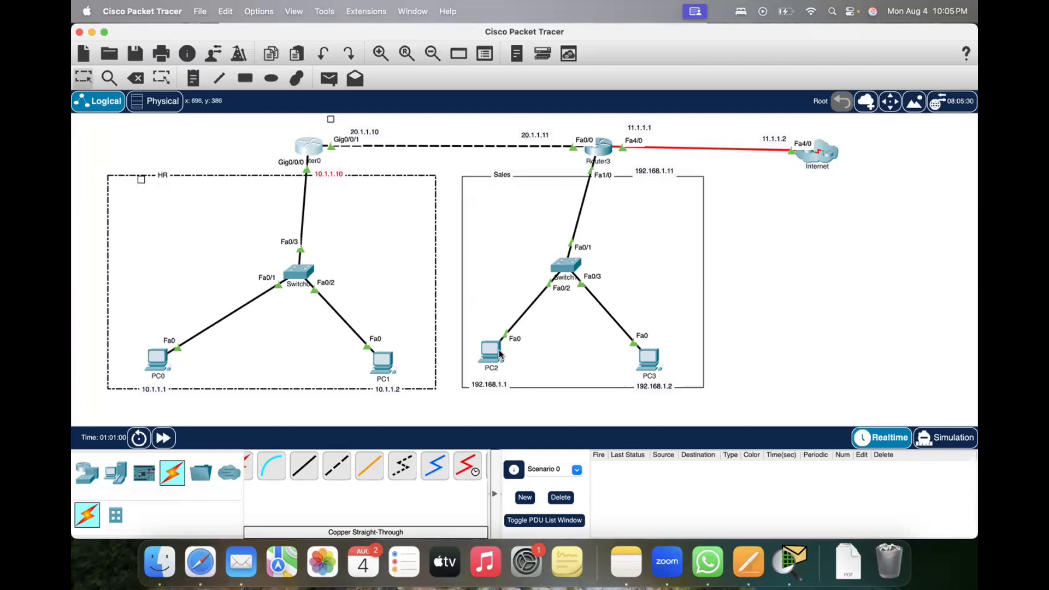
drag(409, 130, 449, 167)
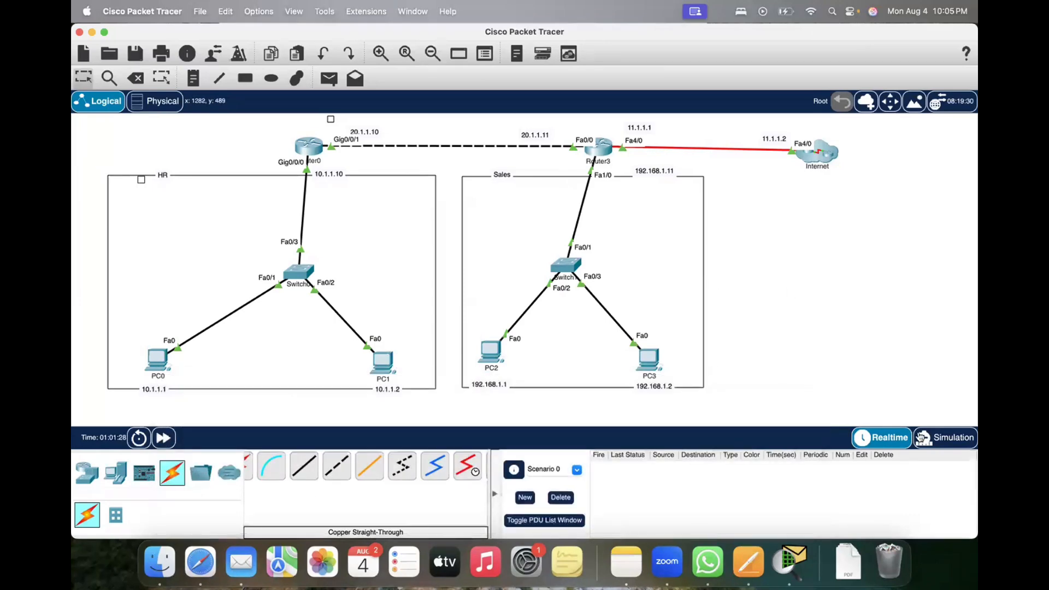
Step: Switch to Simulation mode, add a simple PDU from PC0 to PC2 and play the simulation
click(957, 438)
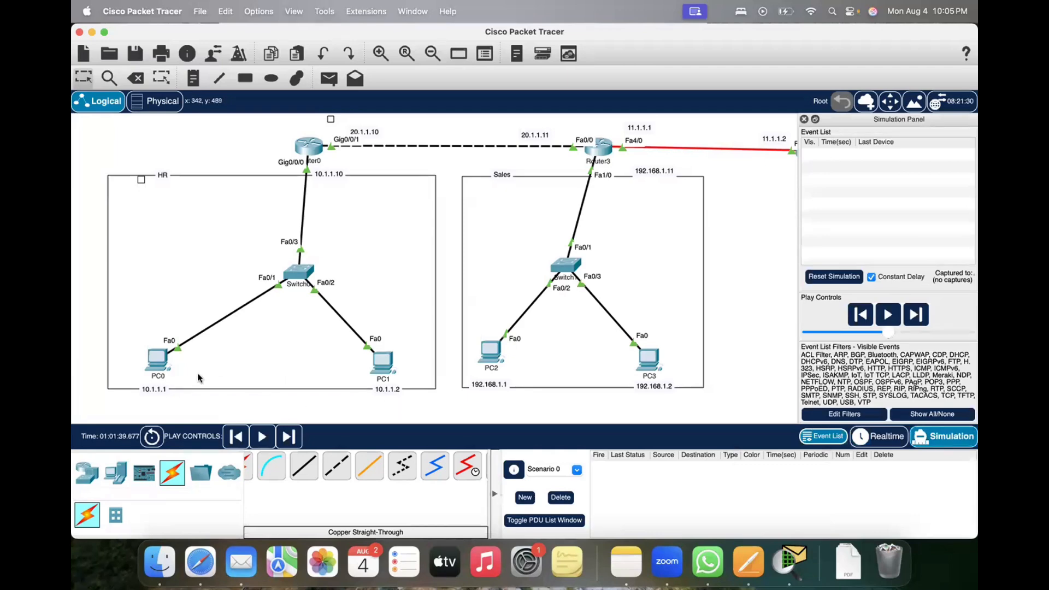
click(329, 80)
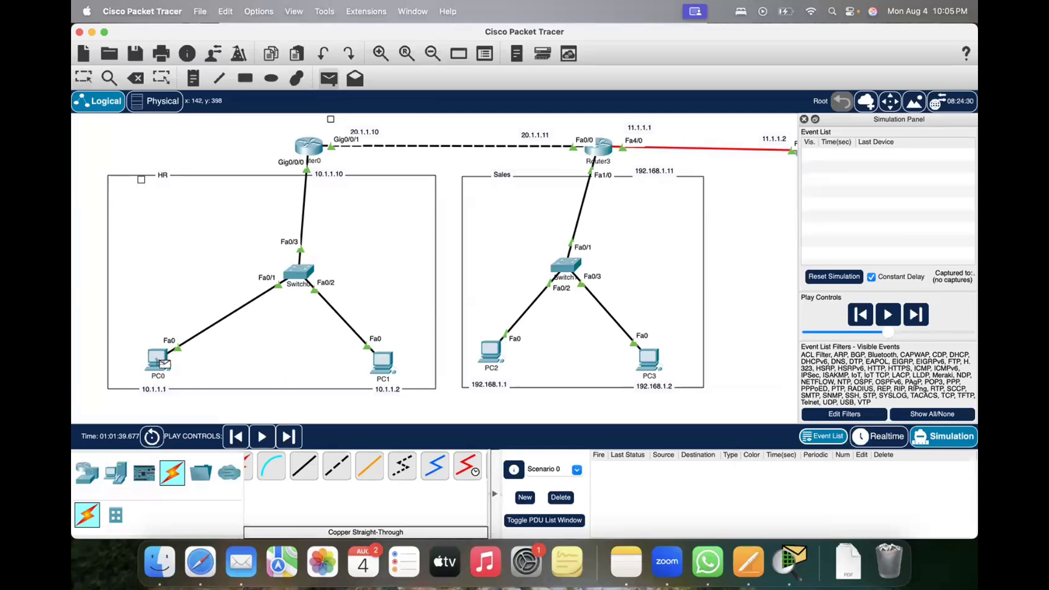
click(164, 363)
click(490, 350)
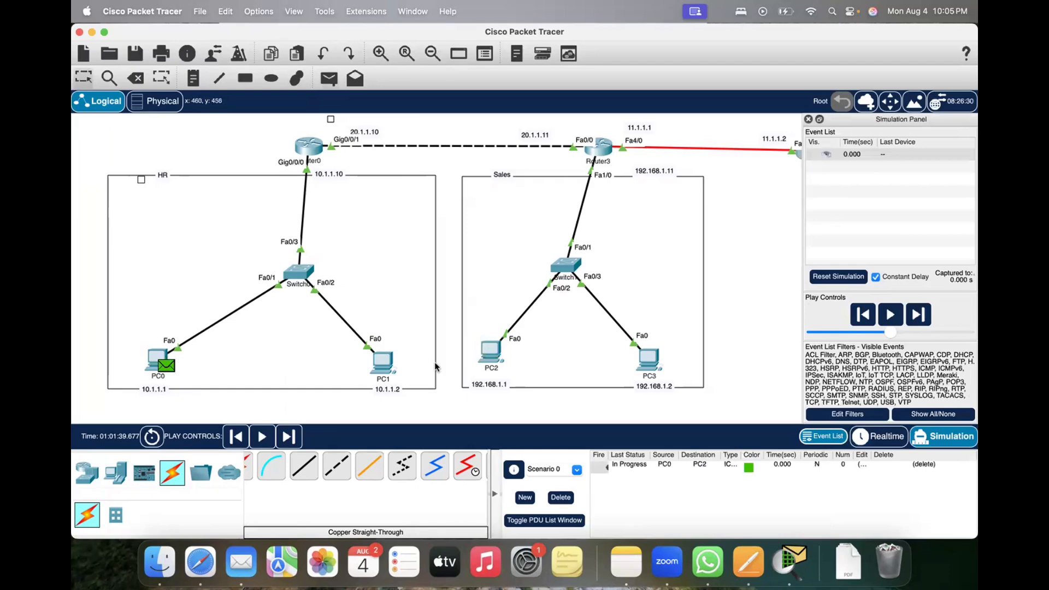
click(261, 435)
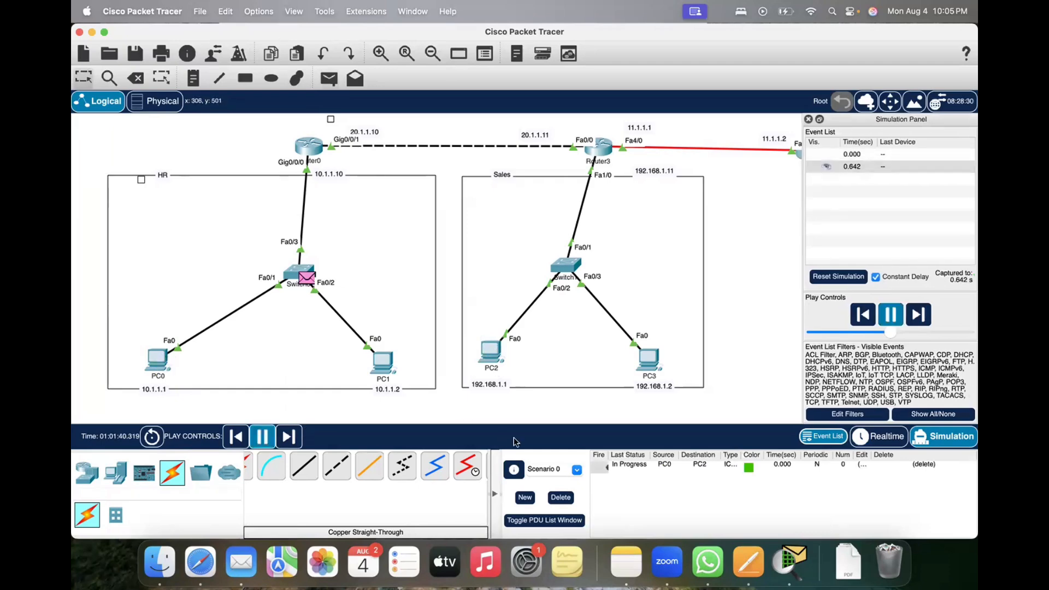
Step: Delete the current PDU scenario and simulate a new simple PDU from PC0 to PC2
click(560, 497)
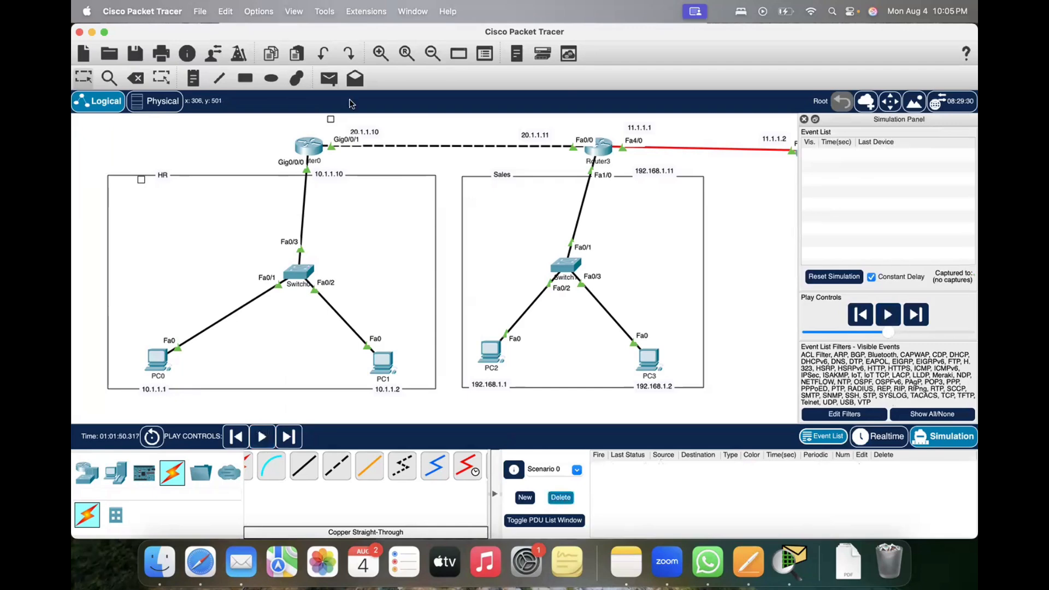
click(329, 78)
click(157, 359)
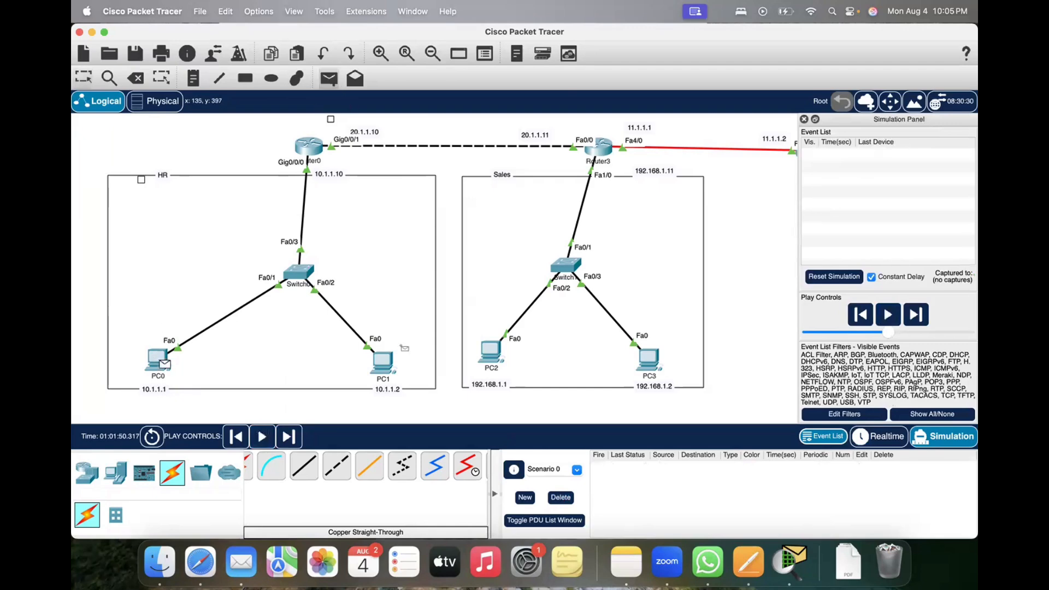
click(490, 351)
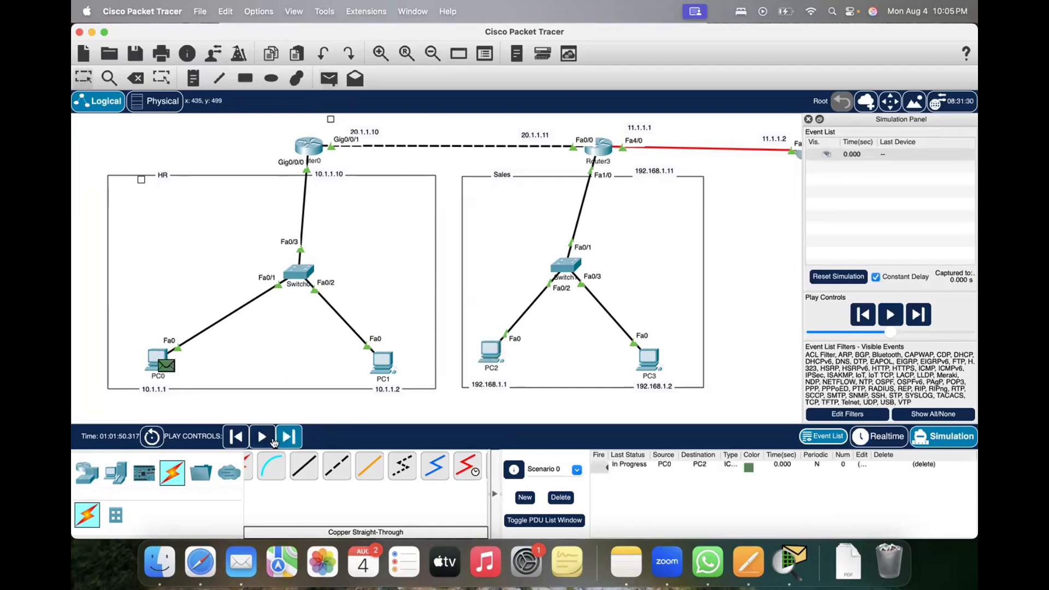
click(273, 439)
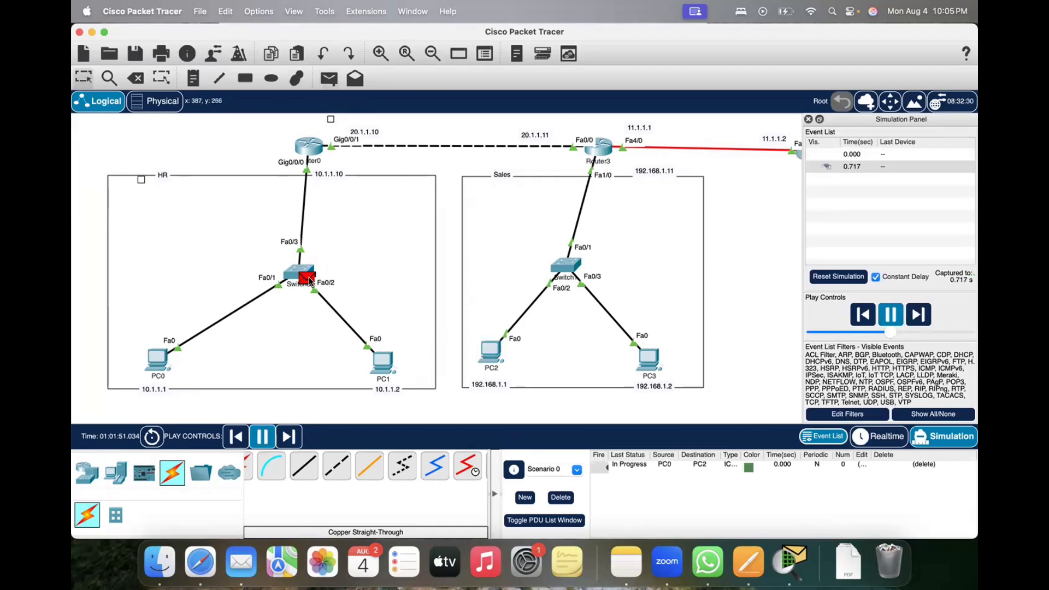
mouse_move(309, 281)
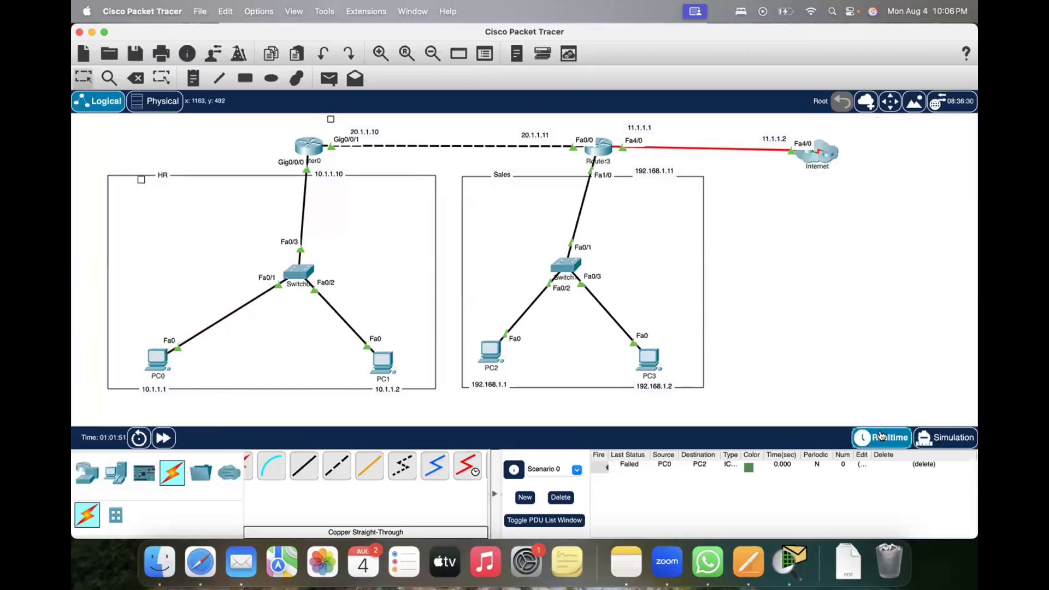
Step: Send another simple PDU from PC0 to PC2 in Realtime mode
click(329, 78)
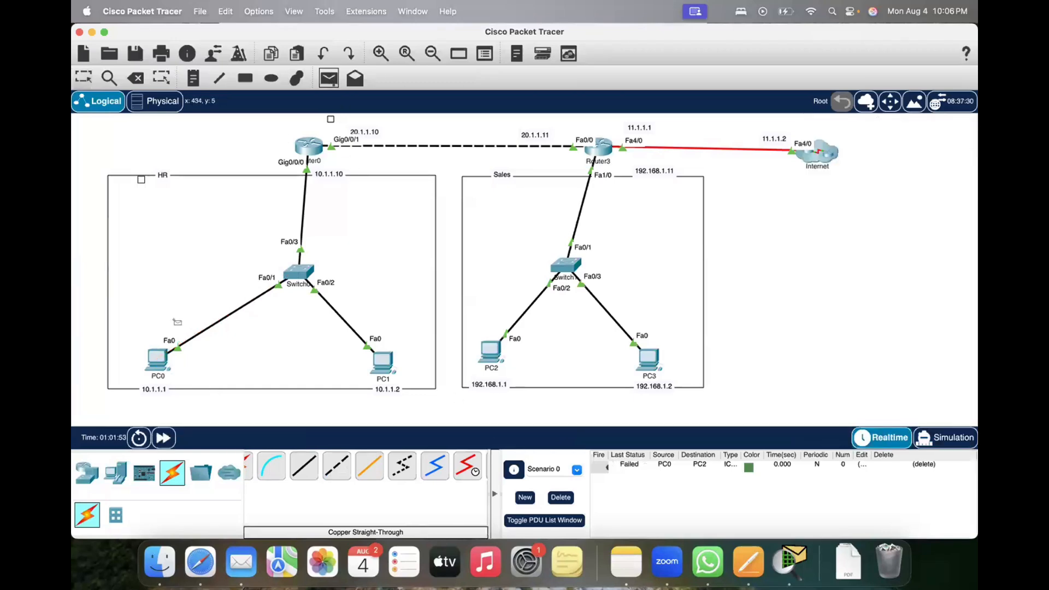
click(156, 359)
click(490, 352)
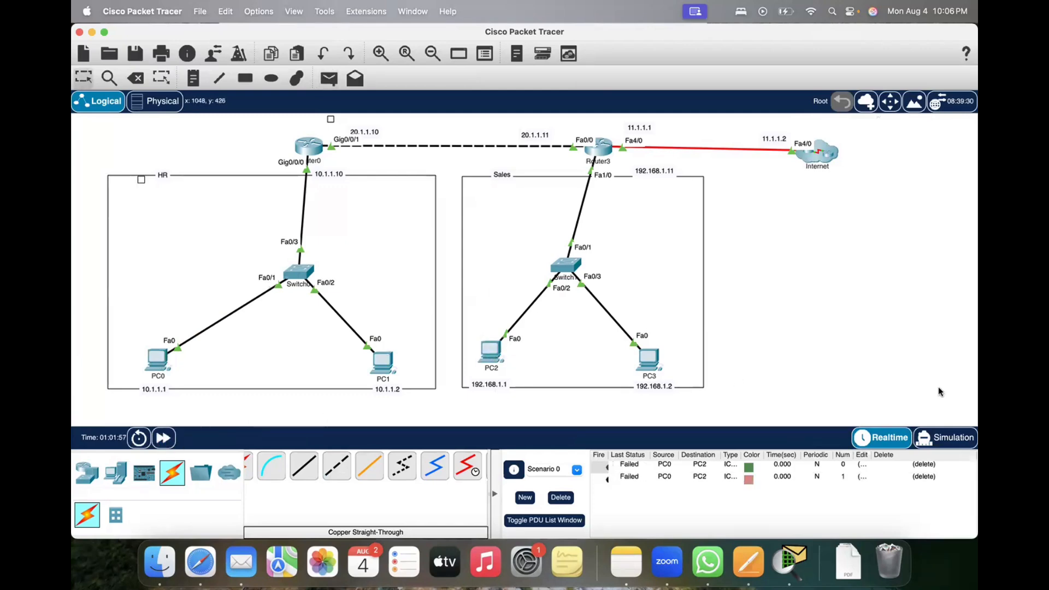
Step: Return to Simulation mode, clear the existing PDUs from Scenario 0, and simulate a fresh simple PDU from PC0 to PC2
click(947, 437)
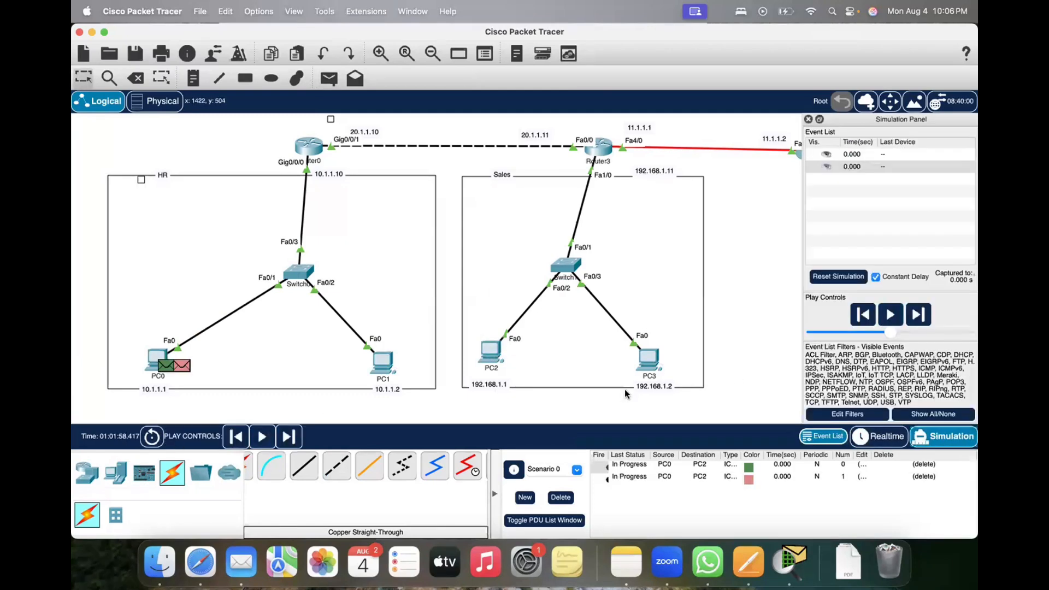
click(560, 497)
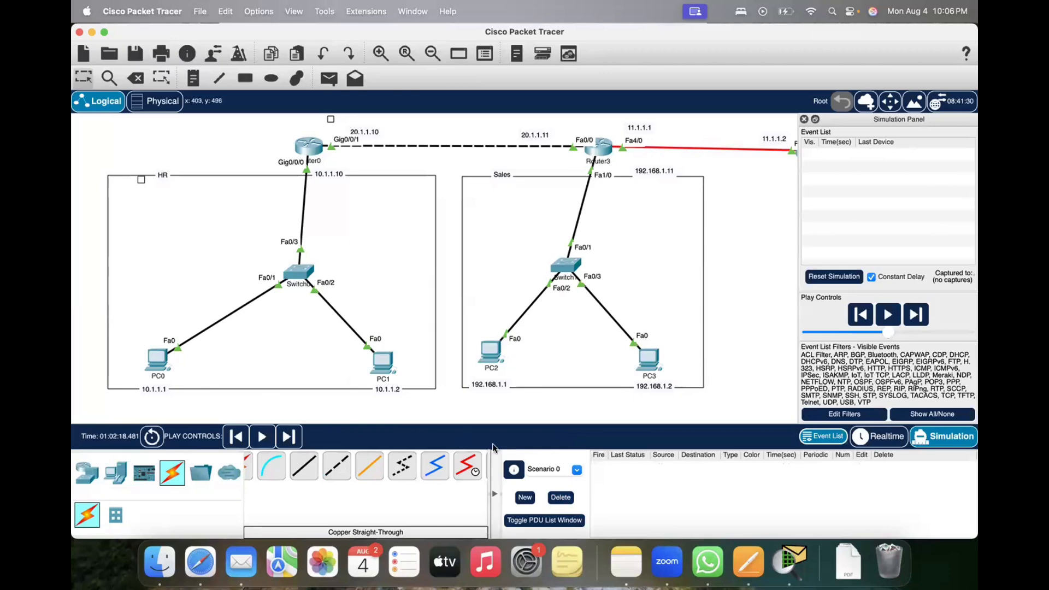
click(328, 78)
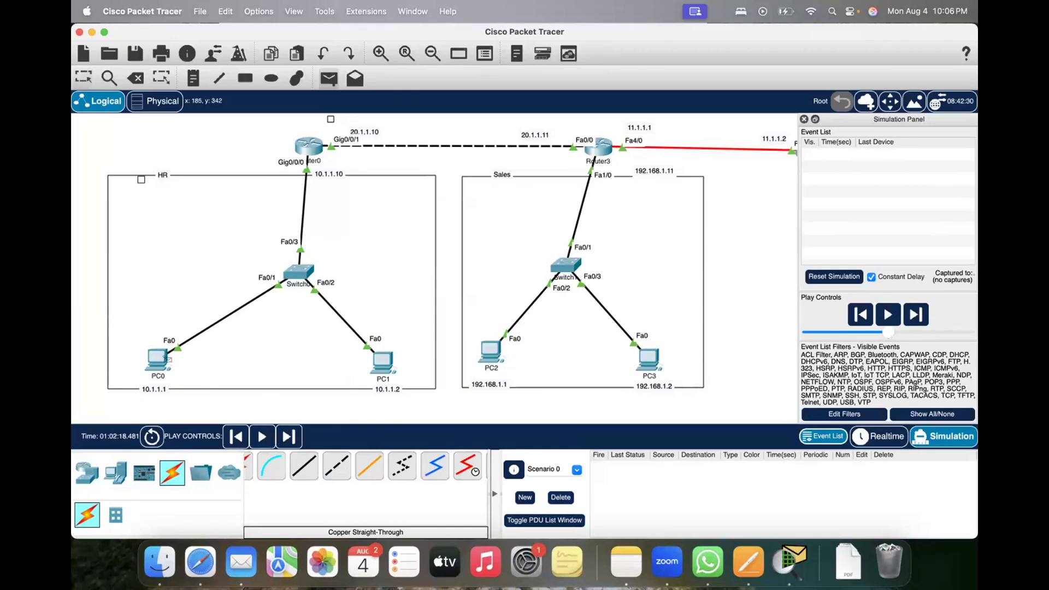
click(158, 359)
click(491, 352)
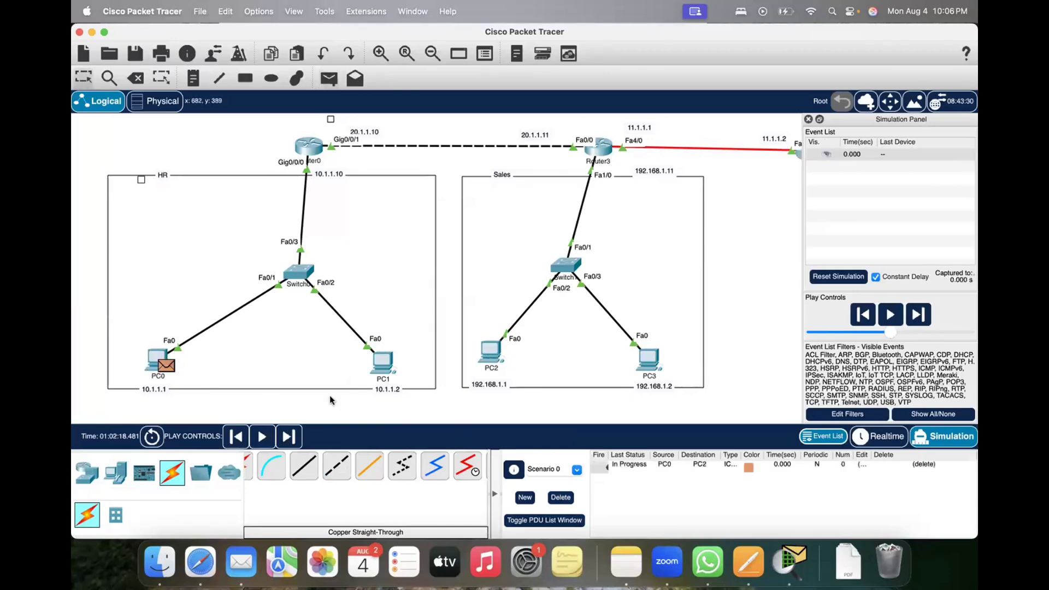
click(266, 435)
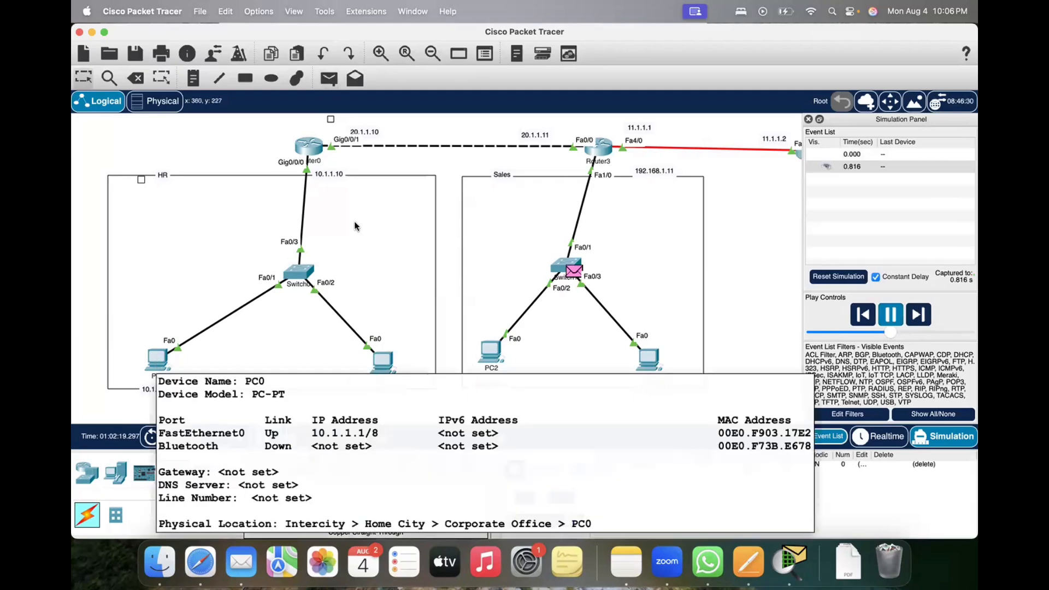
Step: Return to Realtime mode and ping 10.1.1.10 from PC0's Command Prompt
click(154, 359)
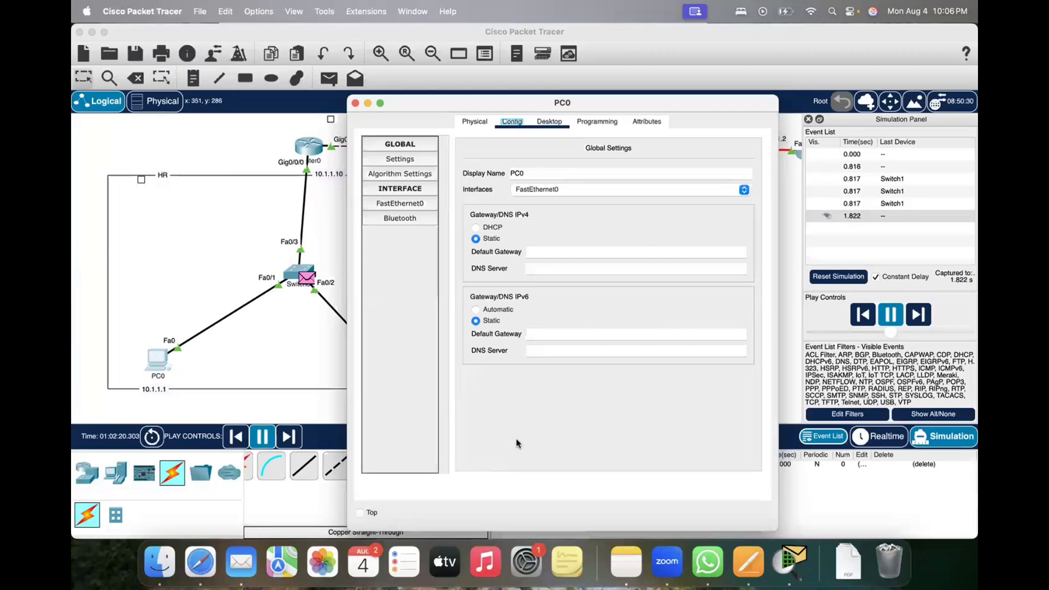
click(884, 436)
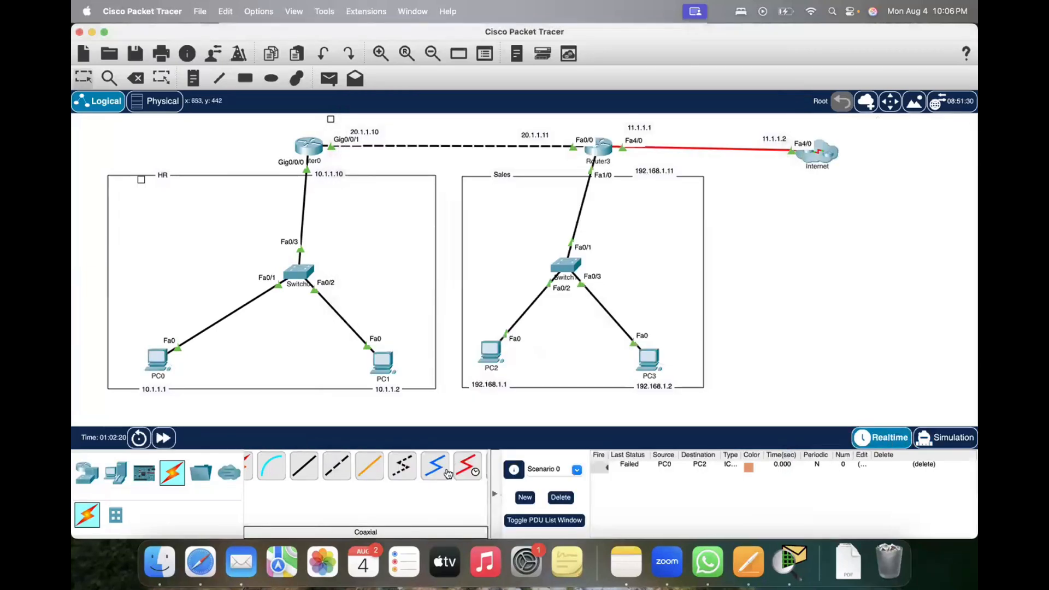
click(150, 363)
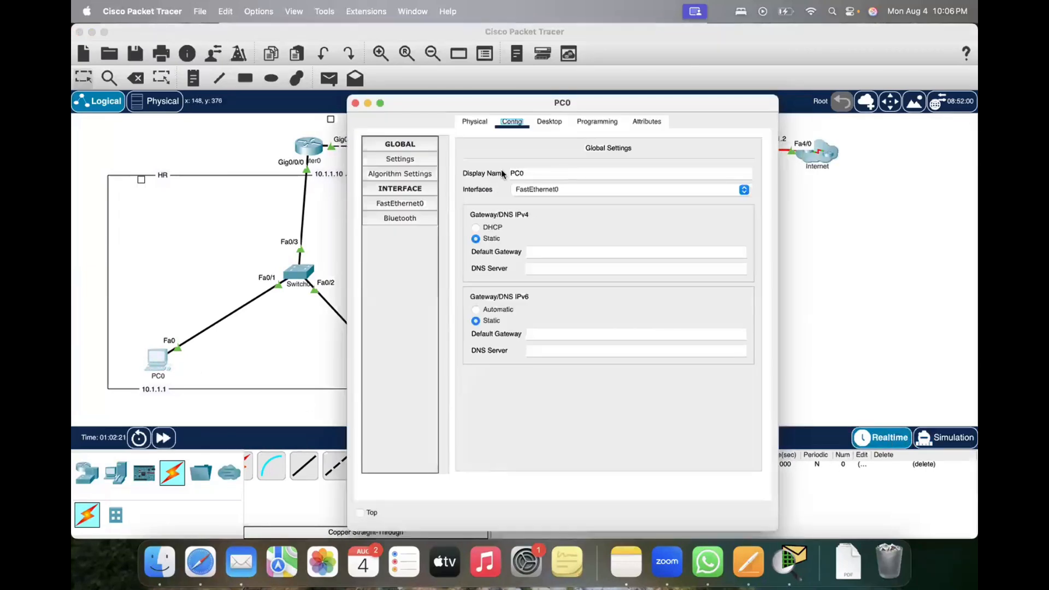
click(549, 121)
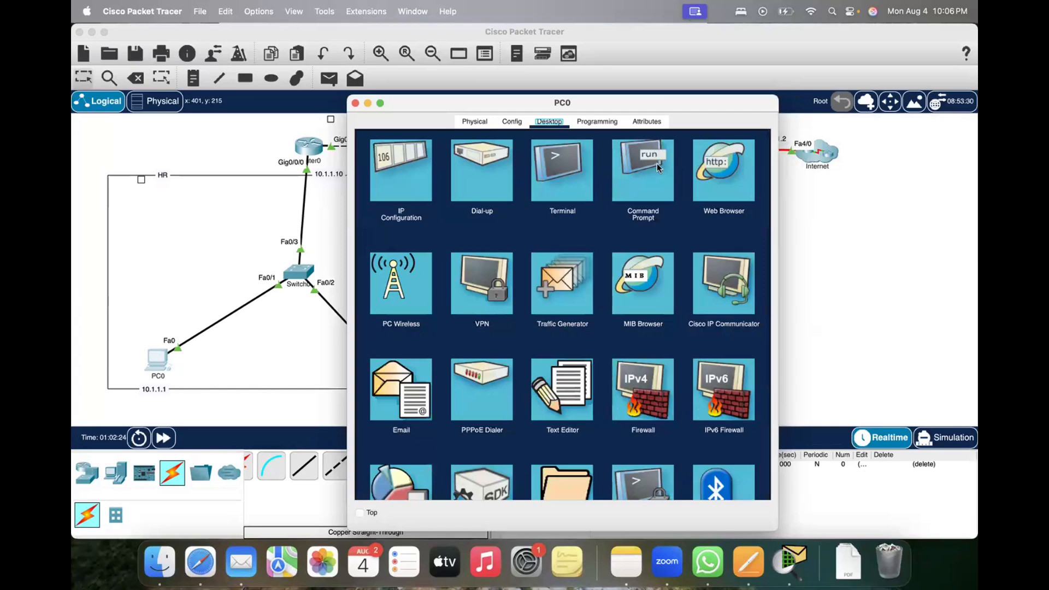
click(645, 172)
scroll(489, 269, down, 3)
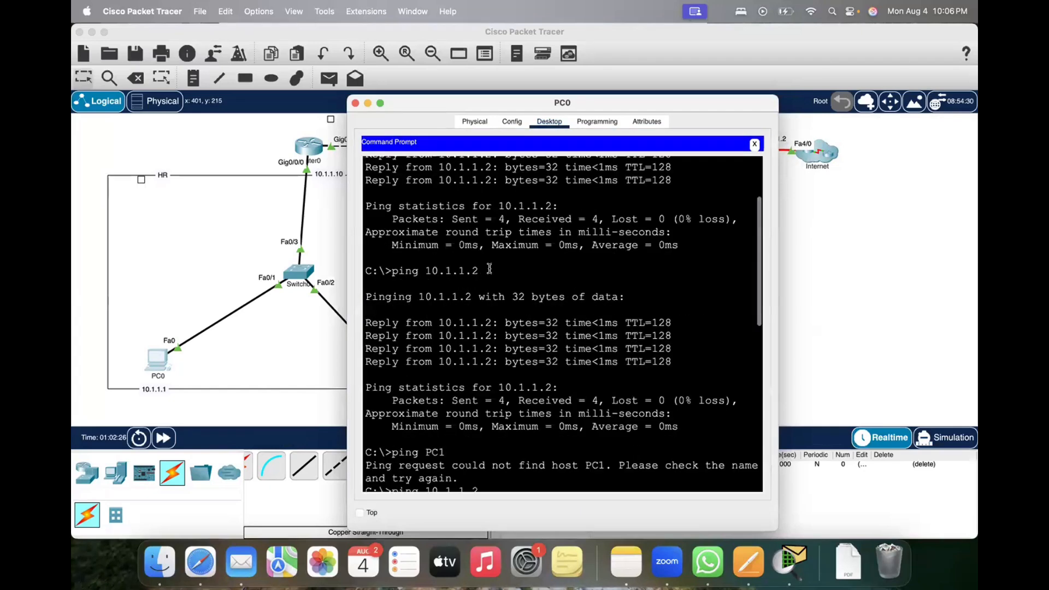
scroll(489, 269, down, 10)
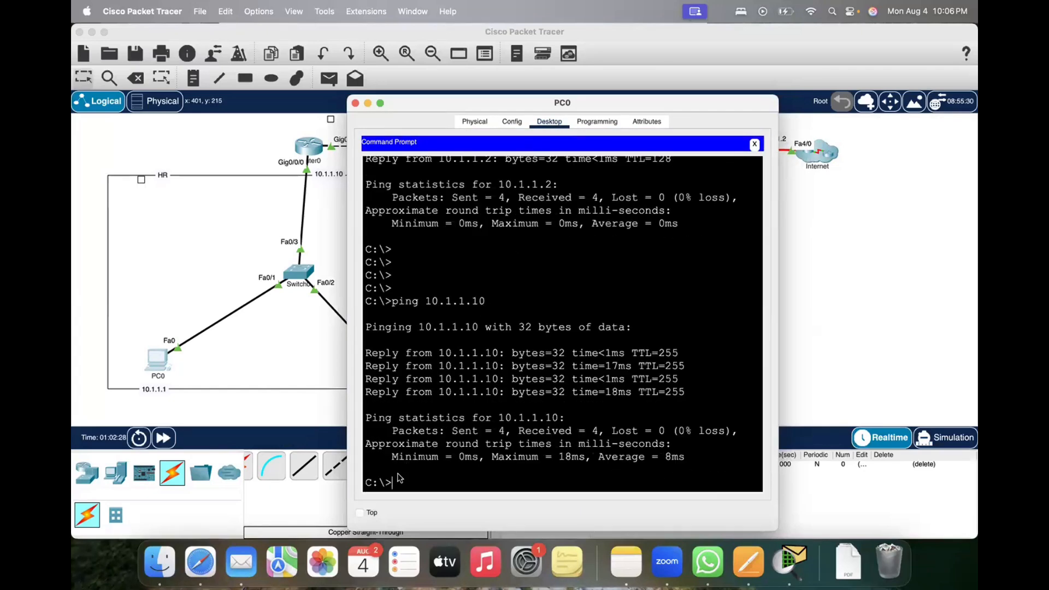
key(Up)
key(Return)
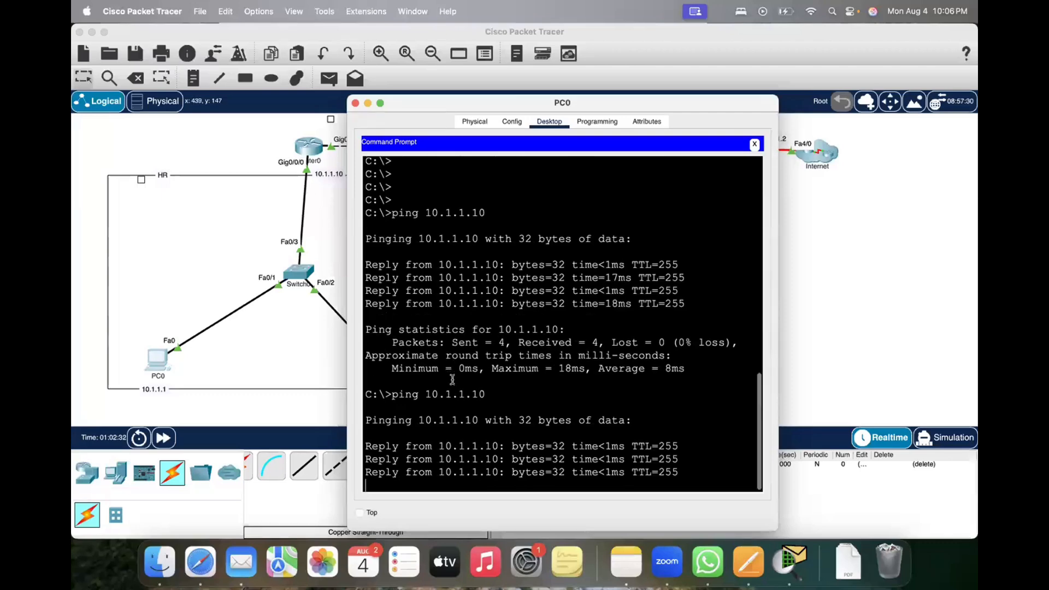
Step: Move the PC0 window aside to uncover the topology and ping PC2 at 192.168.1.1 from PC0's Command Prompt
key(Up)
key(BackSpace)
key(BackSpace)
key(BackSpace)
key(BackSpace)
key(BackSpace)
key(BackSpace)
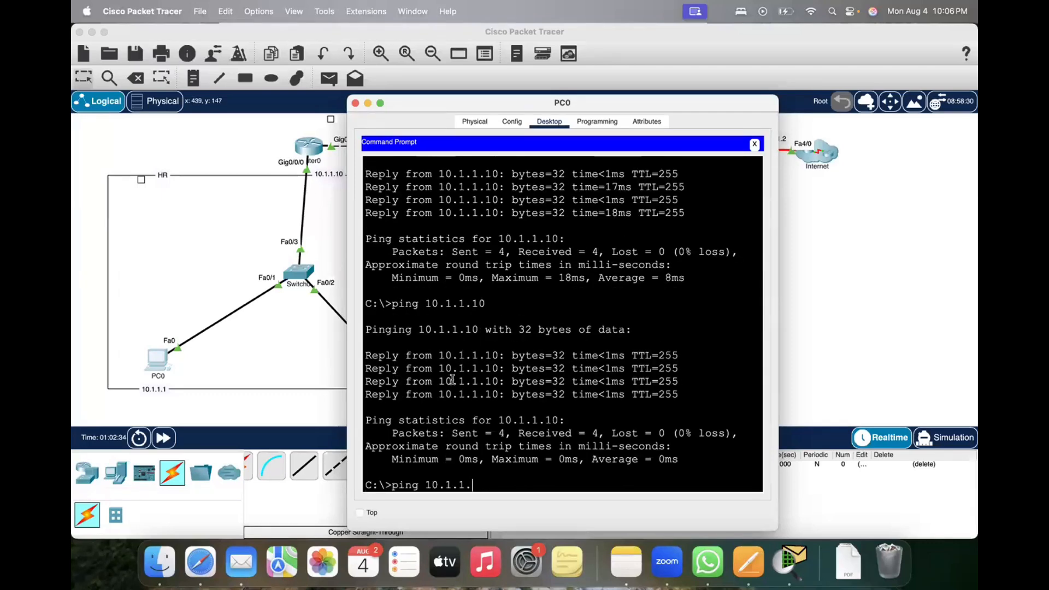
key(BackSpace)
key(BackSpace)
key(BackSpace)
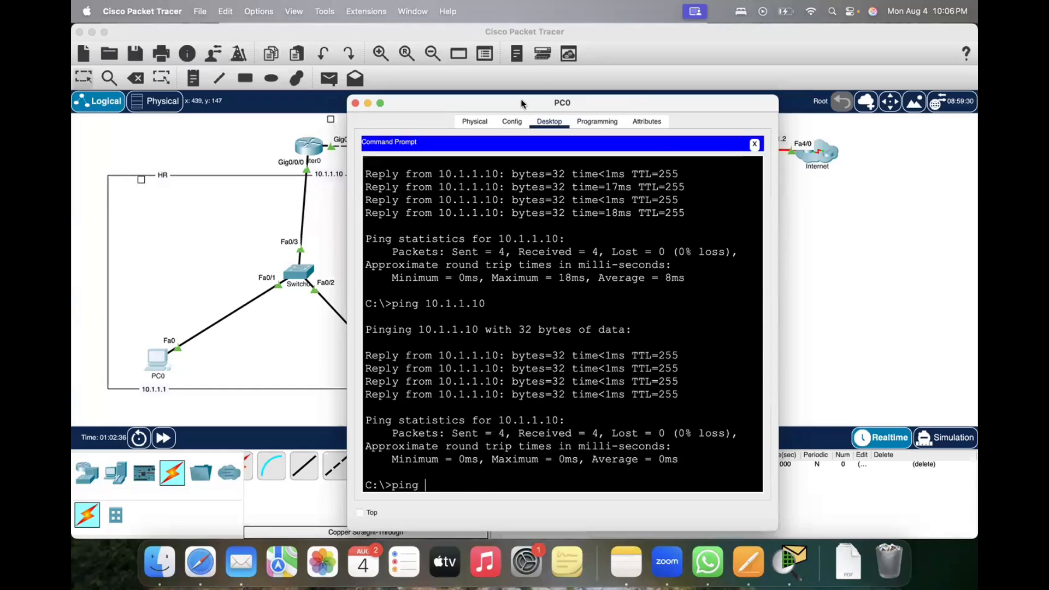
drag(520, 101, 833, 108)
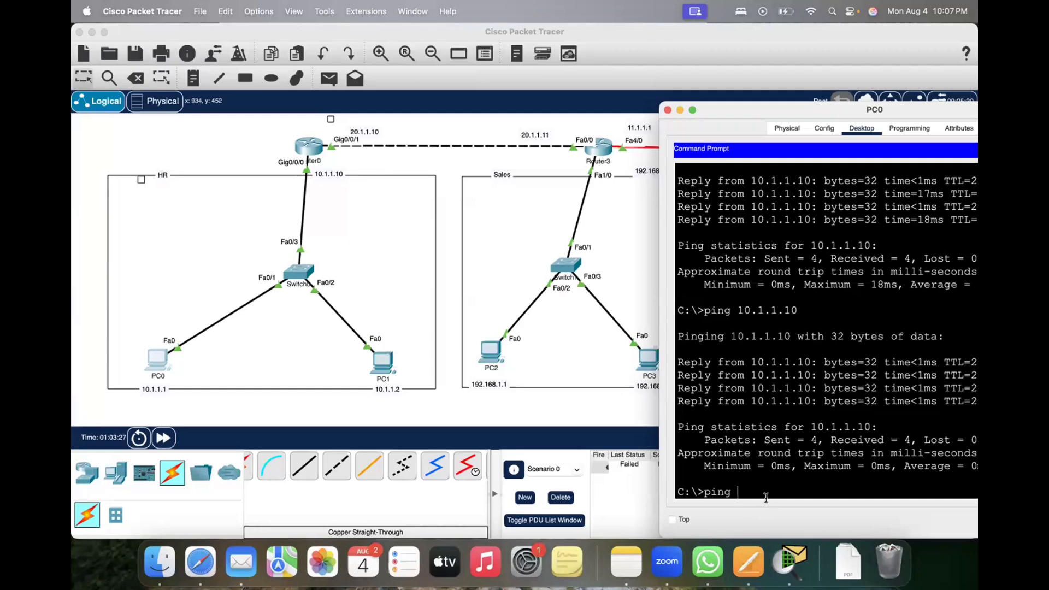
text(192.168.1.1)
key(Return)
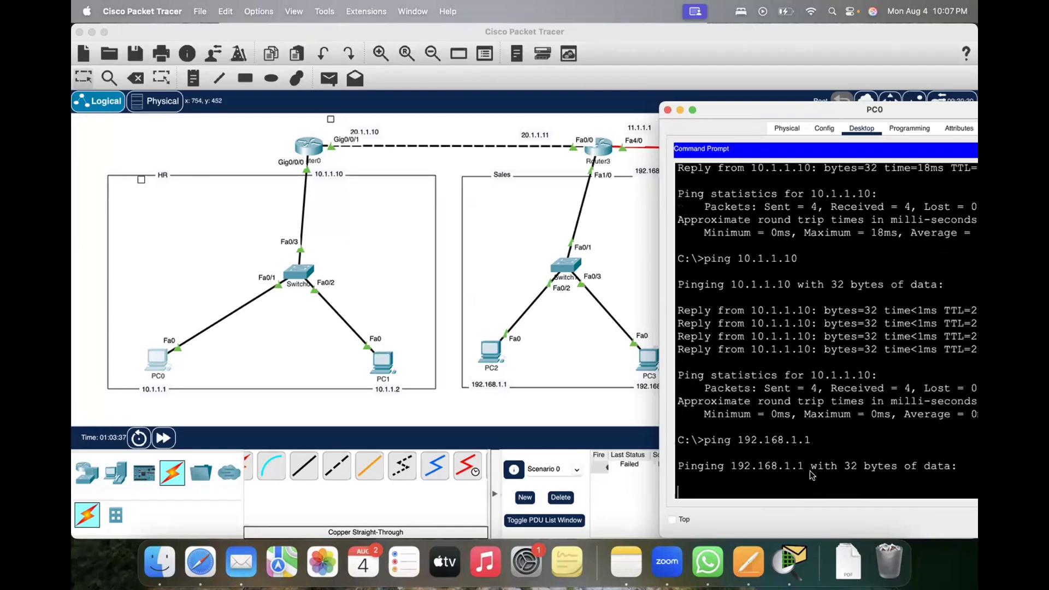
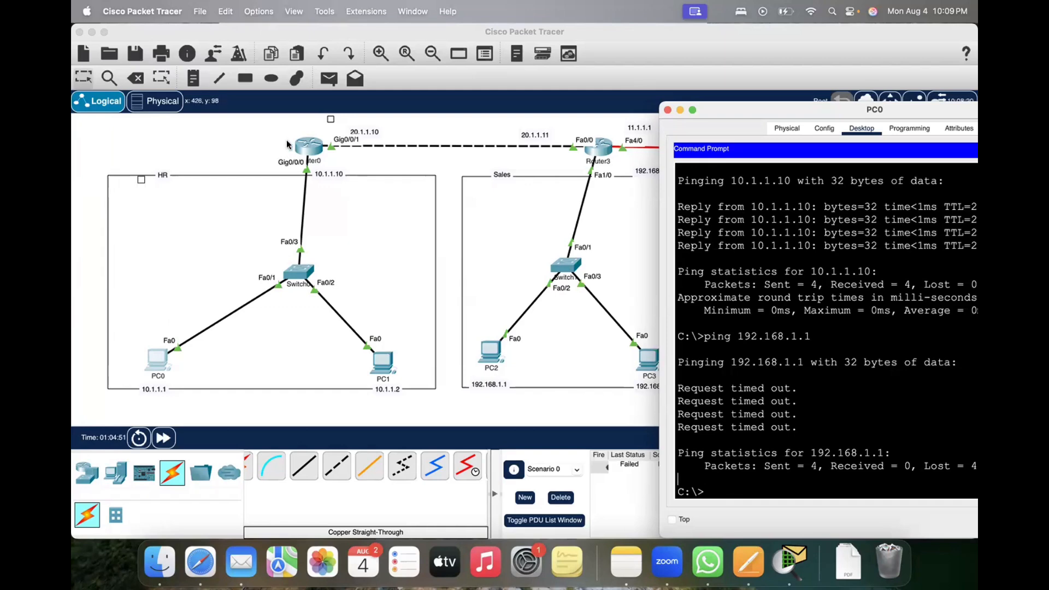
drag(258, 130, 349, 169)
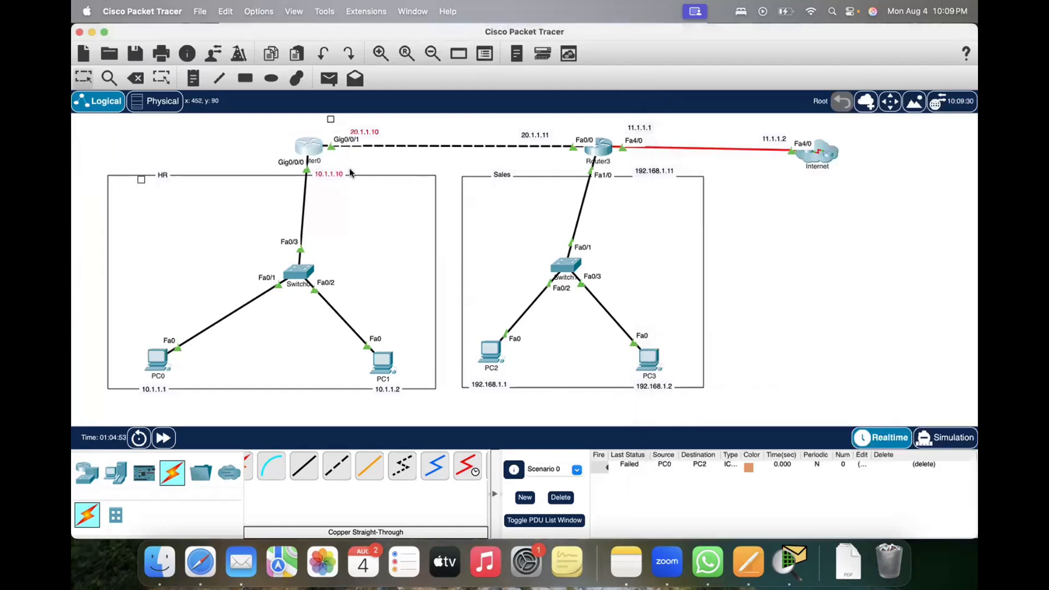
drag(262, 130, 345, 170)
click(261, 131)
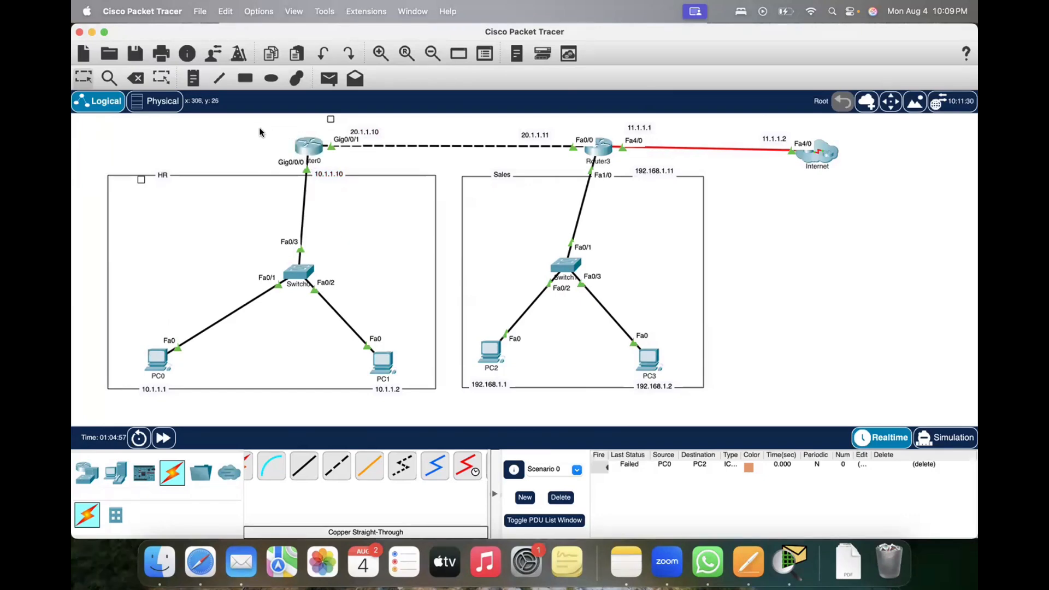
drag(234, 131, 331, 159)
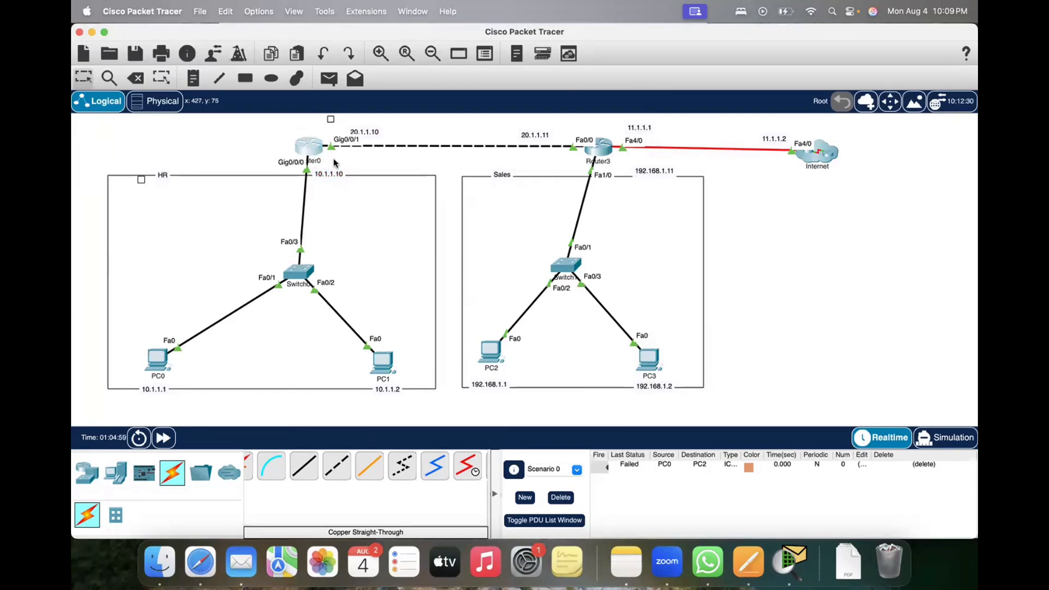
click(790, 277)
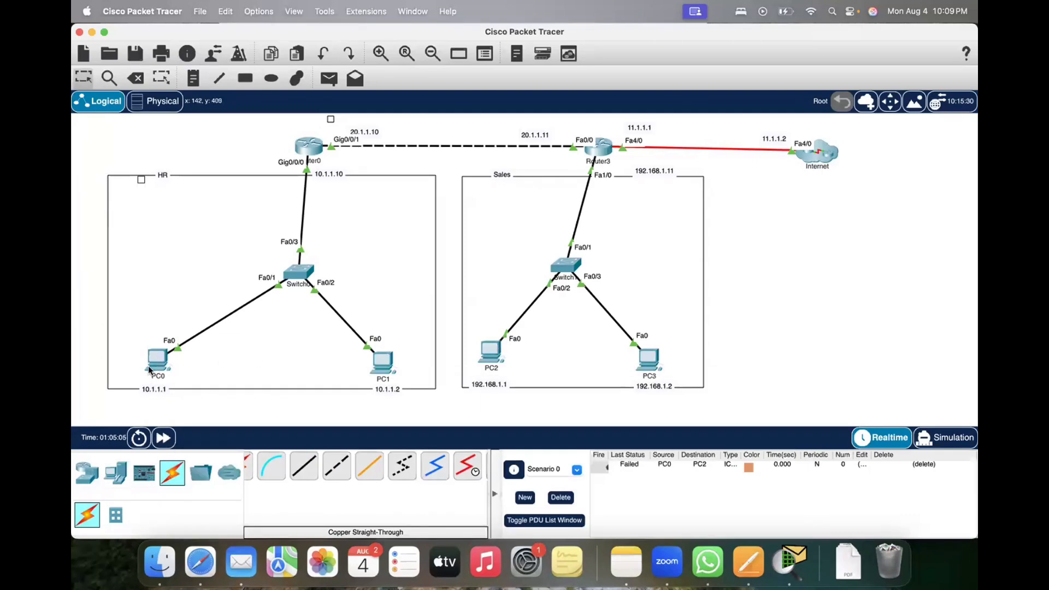
Step: Enter Simulation mode, clear the PDUs from Scenario 0, and ping 192.168.1.1 again from PC0's Command Prompt
mouse_move(149, 368)
click(944, 437)
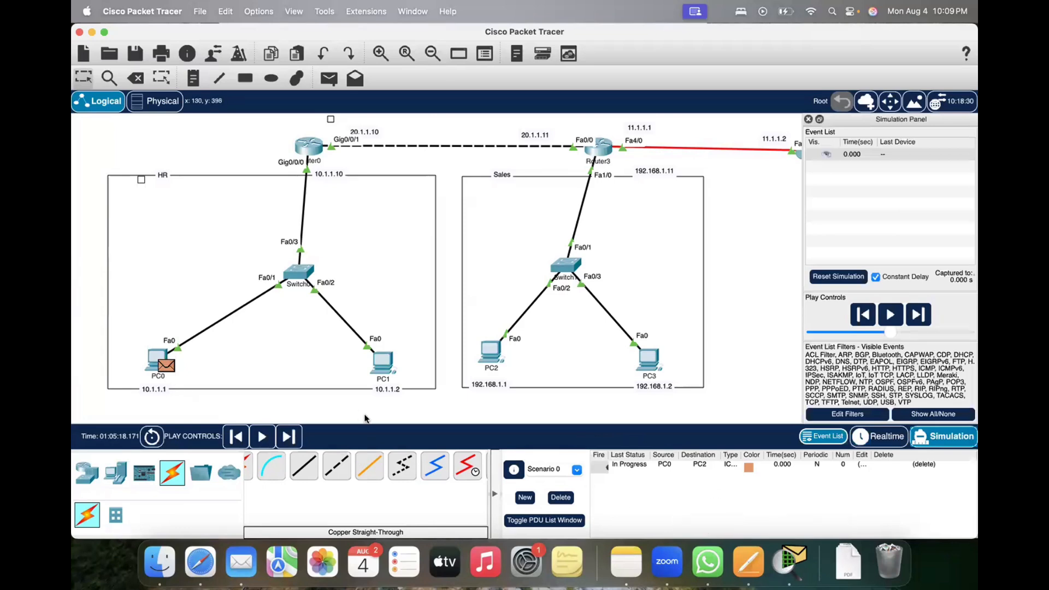
click(560, 497)
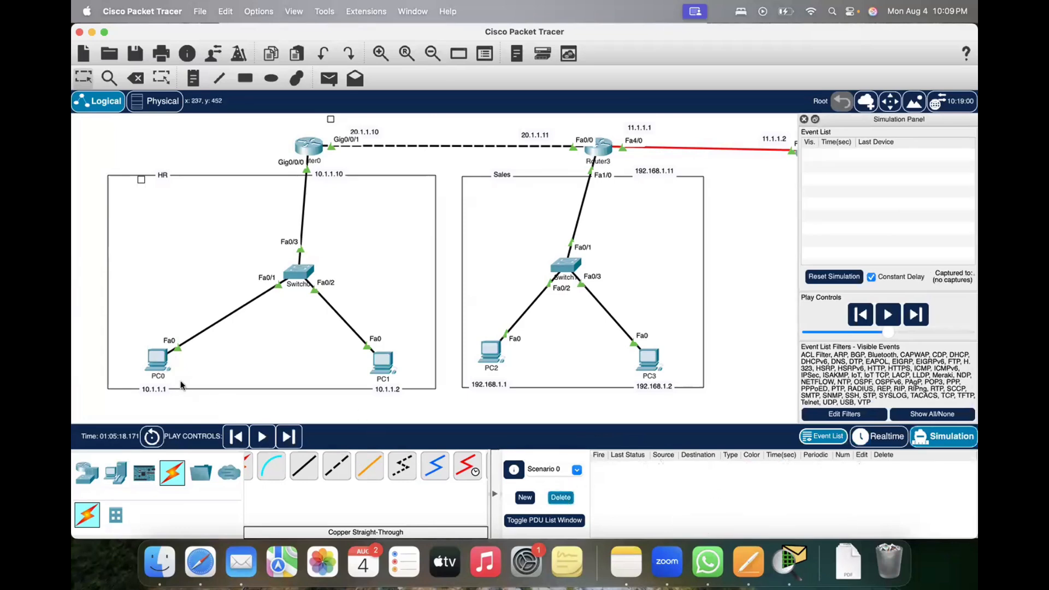
click(157, 359)
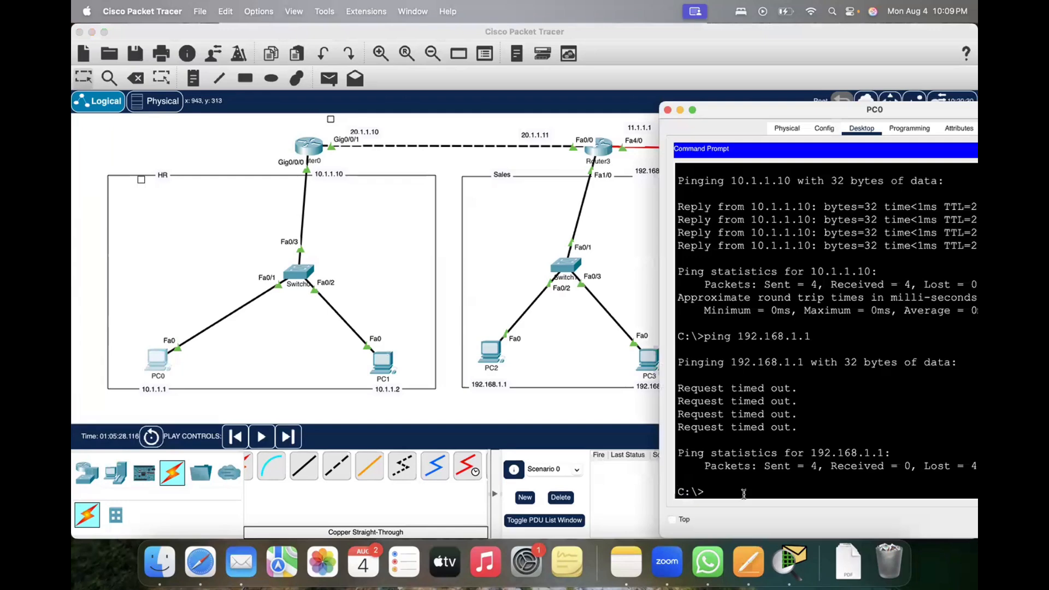
key(Up)
key(Return)
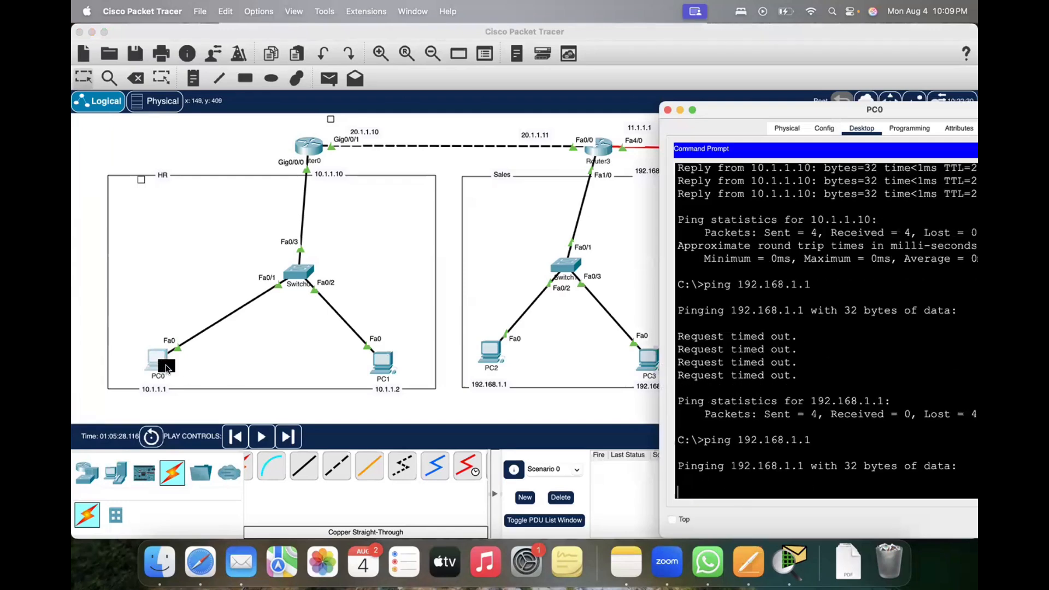
Step: Examine the OSI model details of the ping PDU waiting at PC0 to find out why the packet is dropped
click(166, 367)
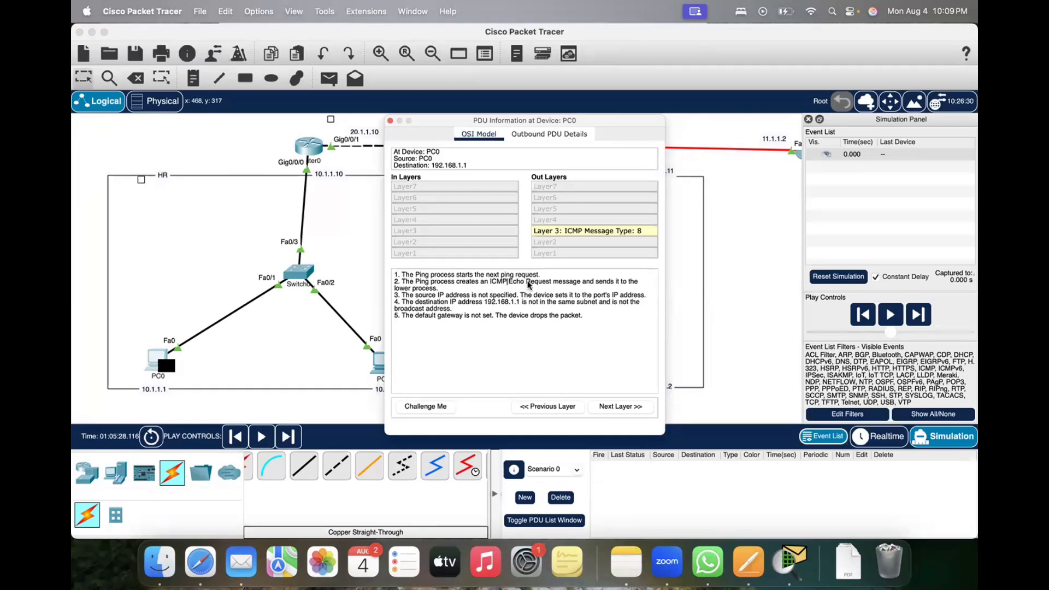
drag(507, 282, 537, 282)
drag(444, 296, 518, 298)
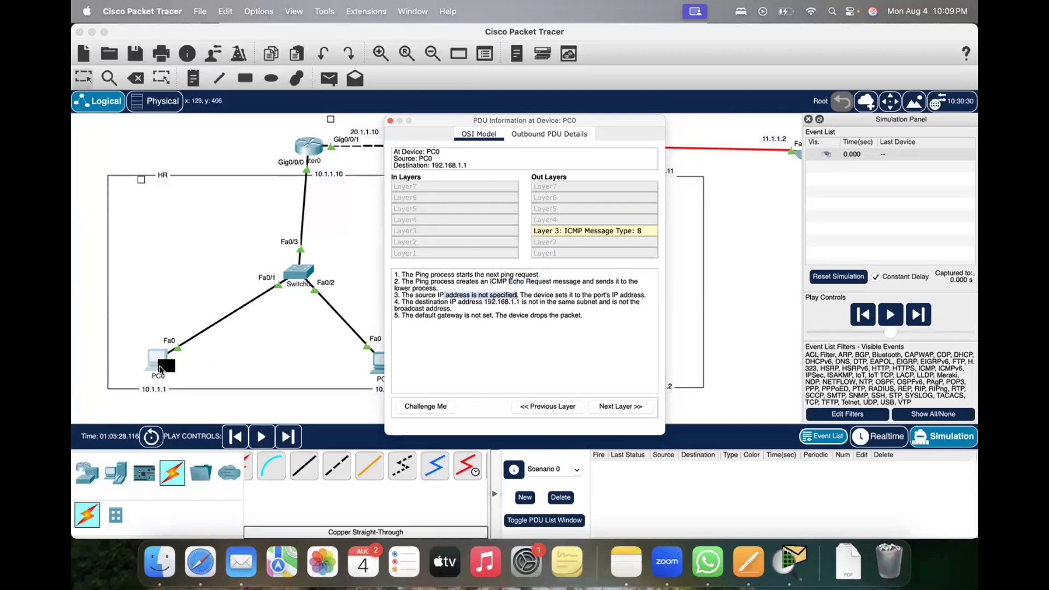
click(164, 368)
click(452, 337)
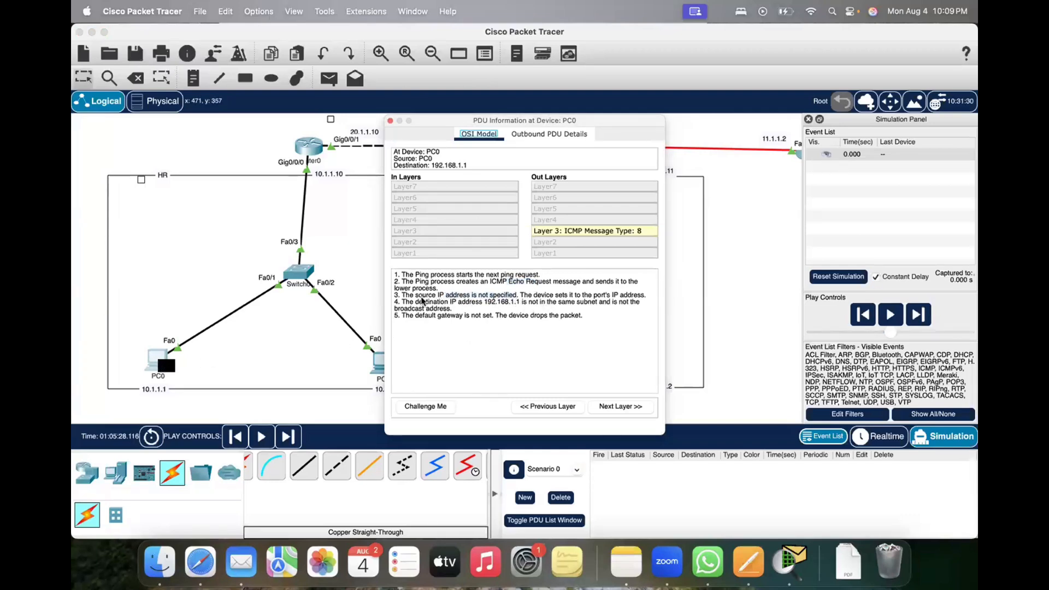
drag(426, 303, 525, 307)
click(525, 307)
drag(528, 305, 639, 303)
drag(451, 308, 580, 320)
click(411, 316)
click(390, 120)
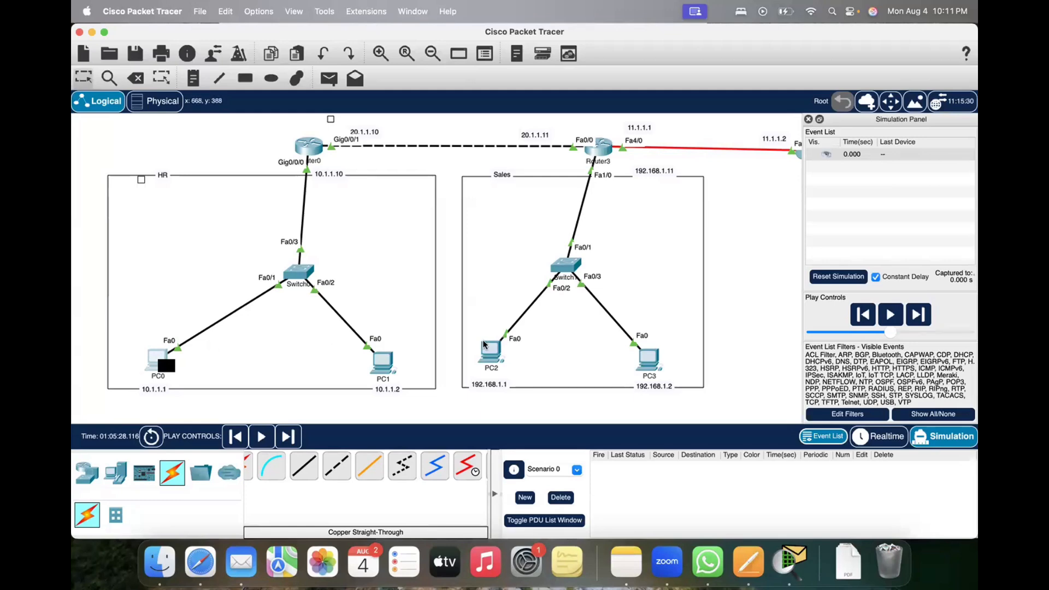
mouse_move(484, 344)
mouse_move(163, 372)
drag(272, 131, 350, 178)
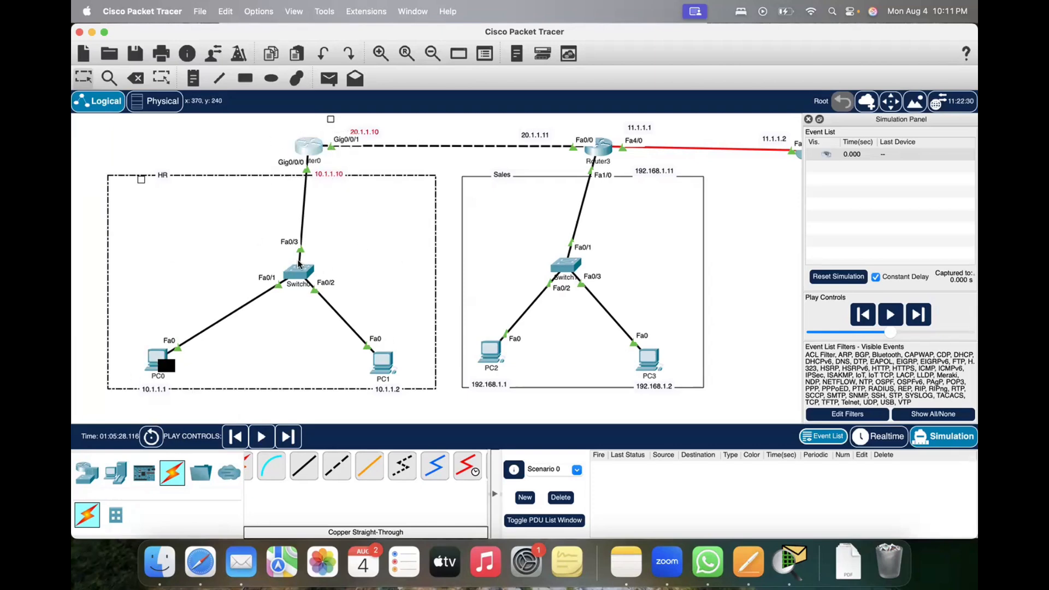
Step: Reopen PC0's window and move it into full view, clear the pending ping from Scenario 0, and return to Realtime mode
click(159, 358)
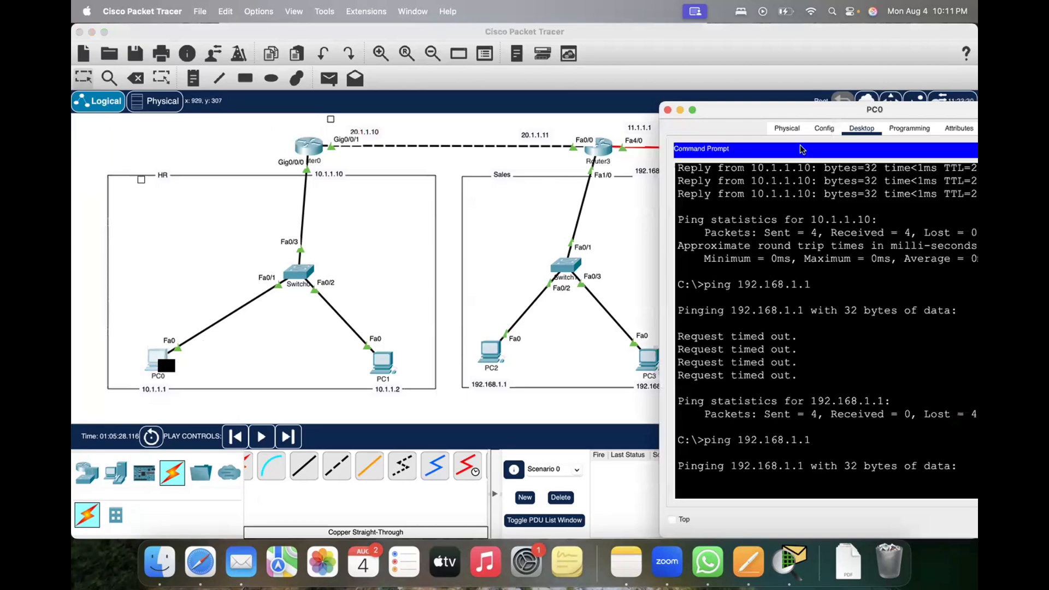
drag(803, 115, 595, 71)
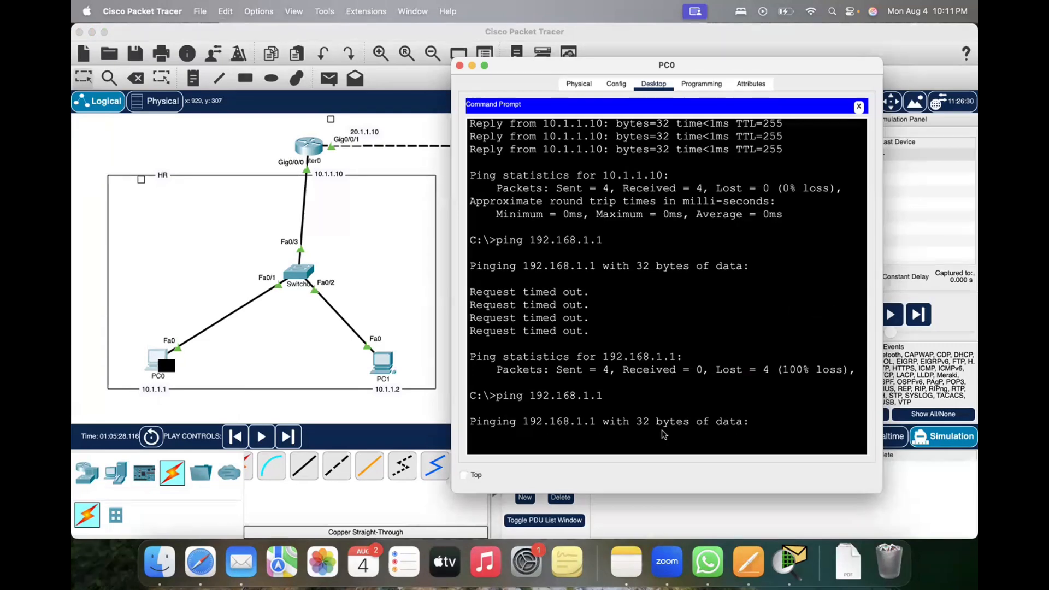
click(546, 490)
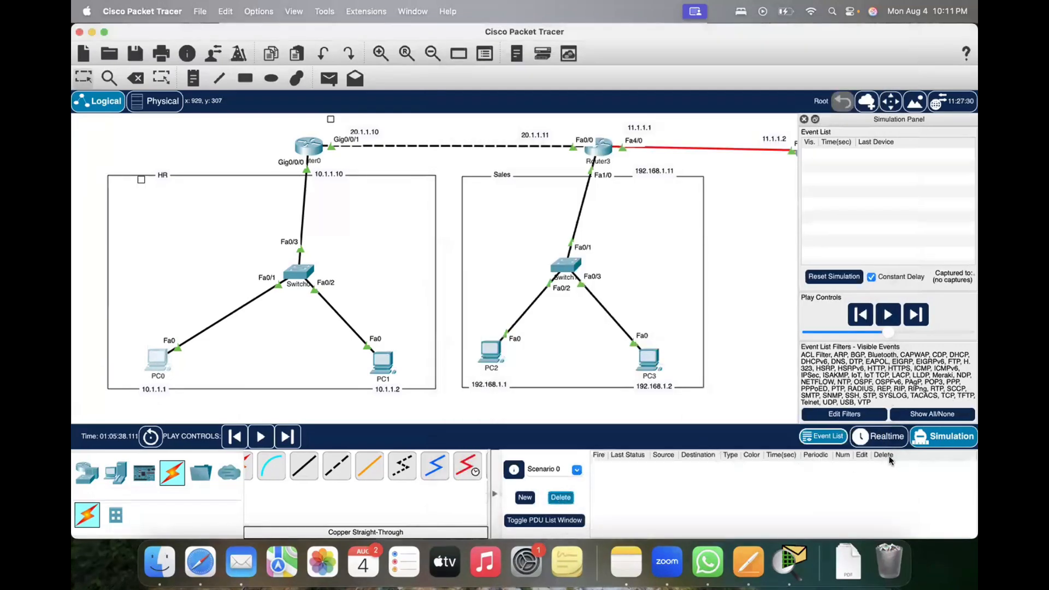
click(880, 436)
Step: Run ipconfig in PC0's Command Prompt and check the default gateway entry of its FastEthernet0 connection
click(156, 355)
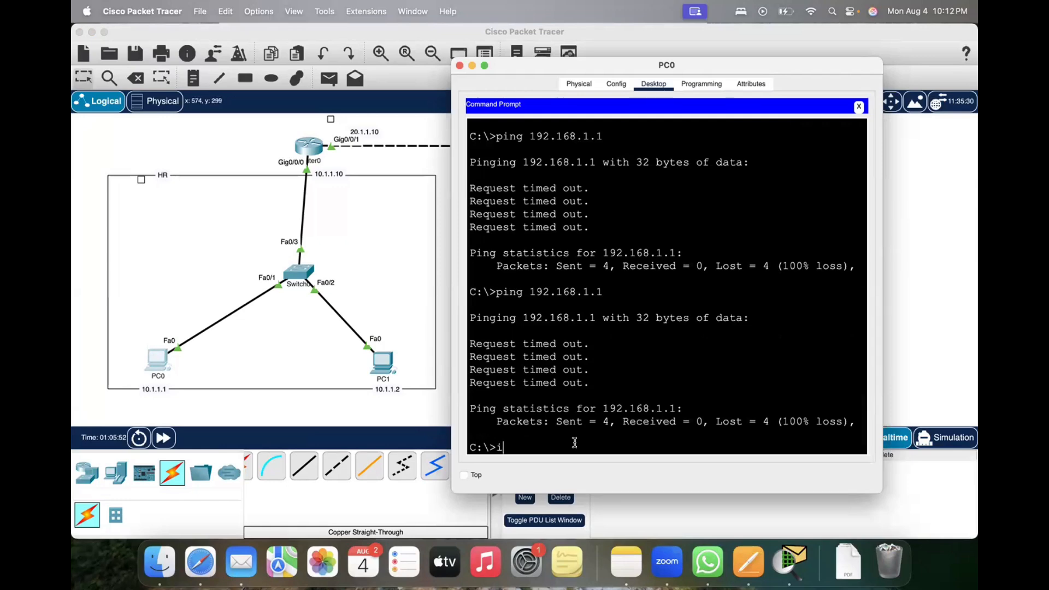
text(pconfig)
key(Return)
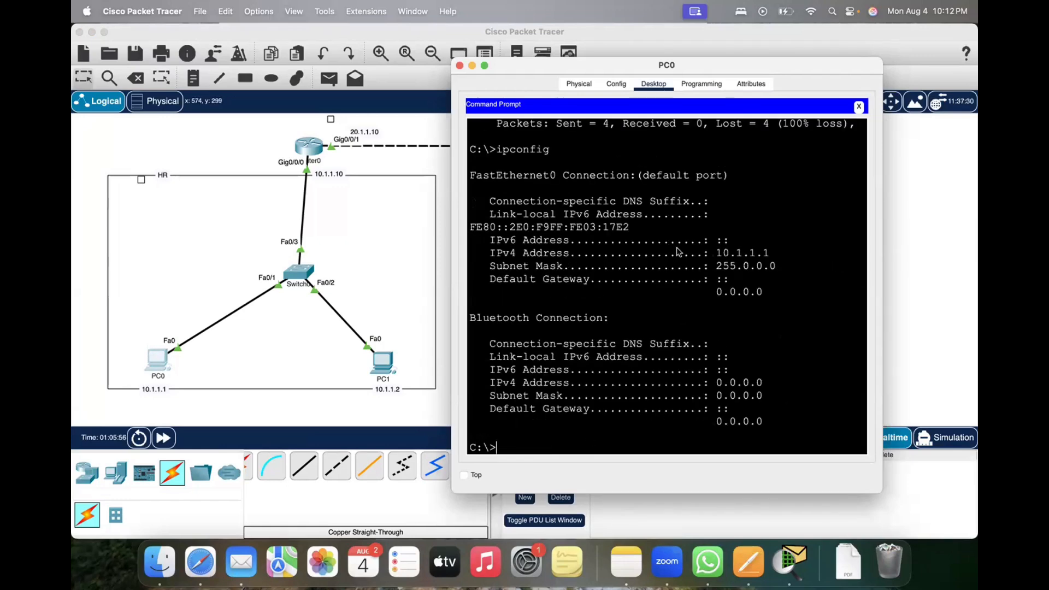
drag(489, 278, 765, 293)
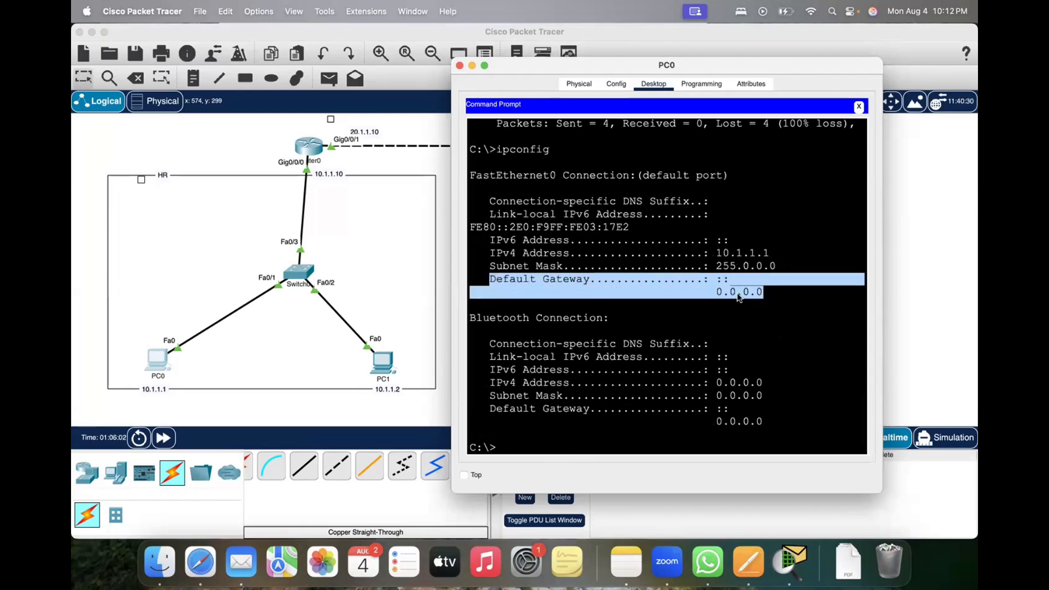
click(786, 321)
drag(658, 264, 785, 310)
click(724, 310)
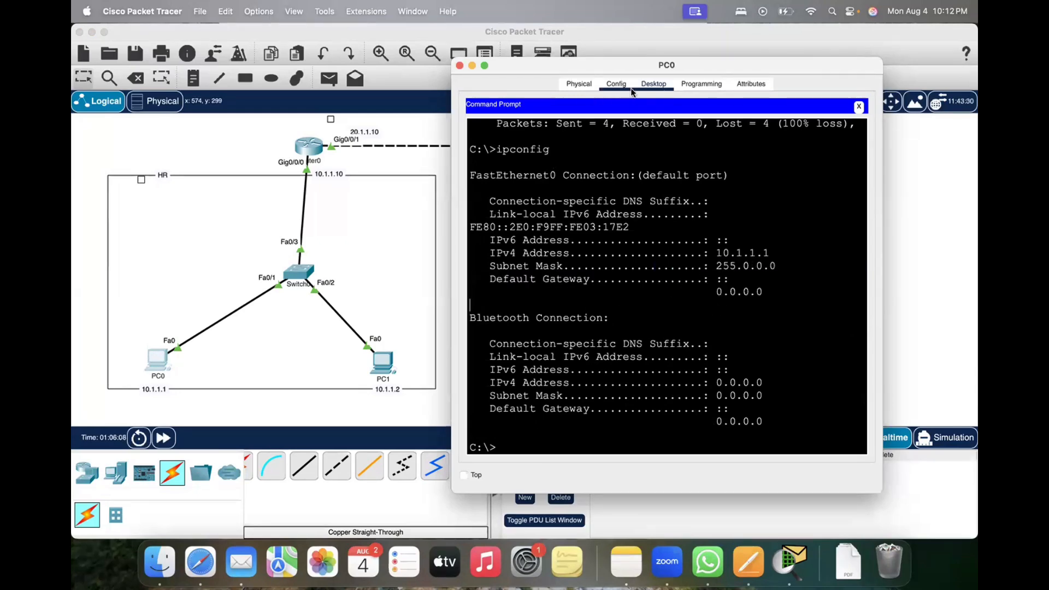
Step: Set PC0's static IPv4 default gateway to 10.1.1.10 in its global settings and close the PC0 window
click(859, 106)
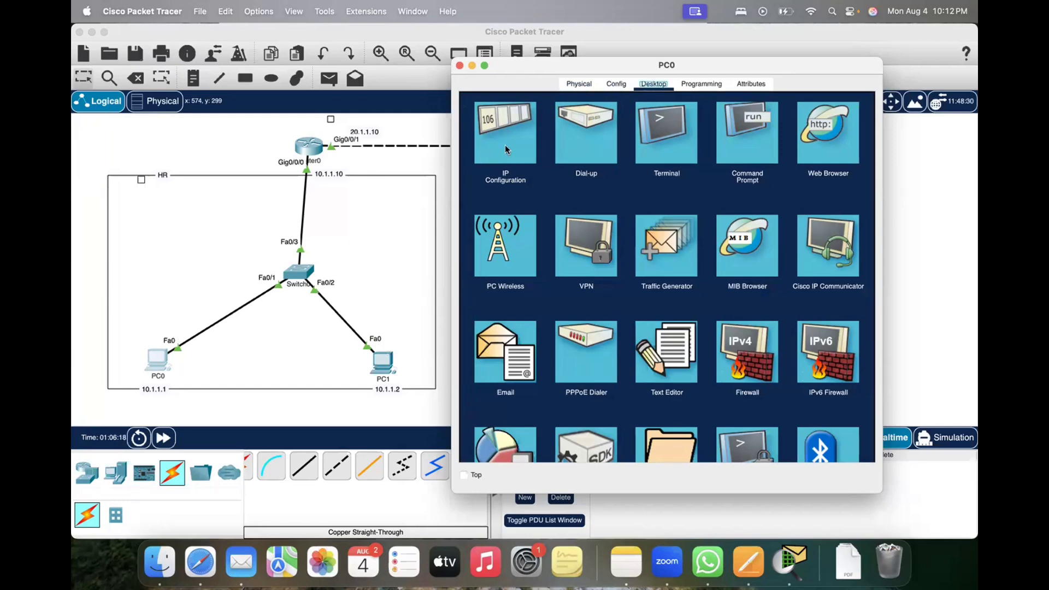
click(615, 84)
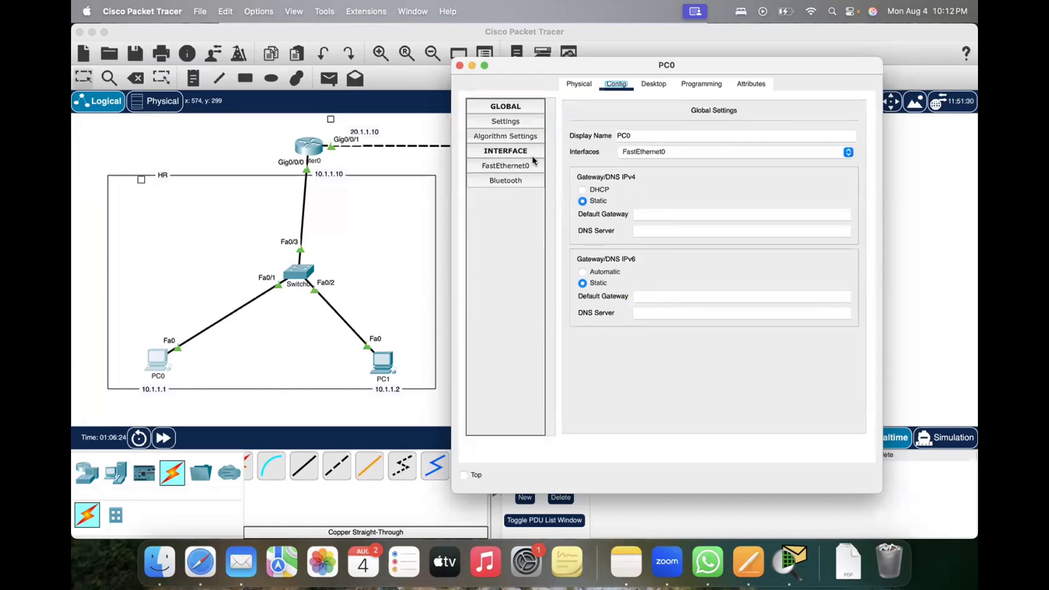
click(512, 107)
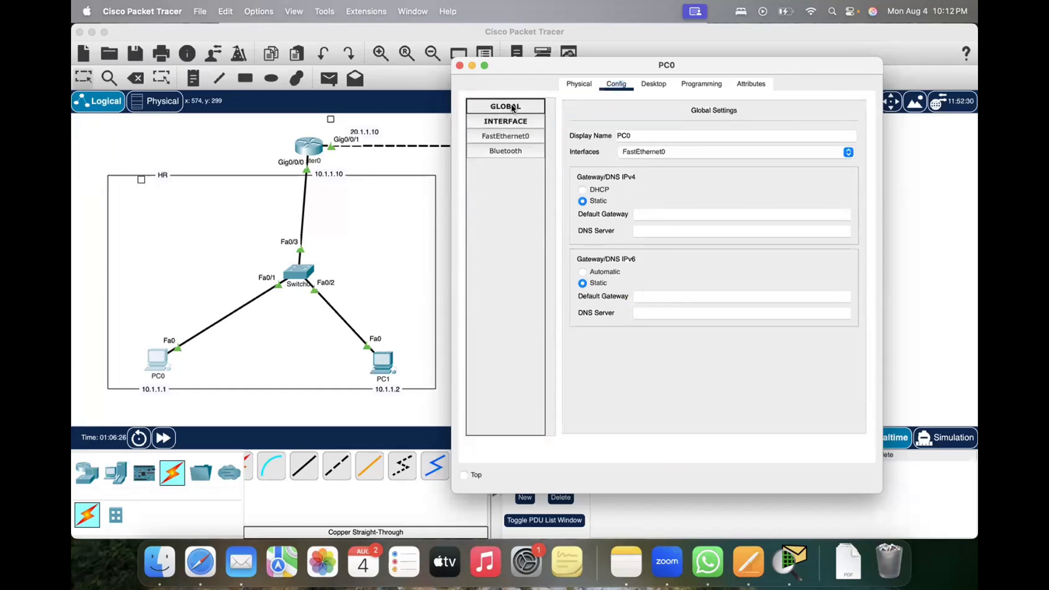
click(513, 107)
click(646, 213)
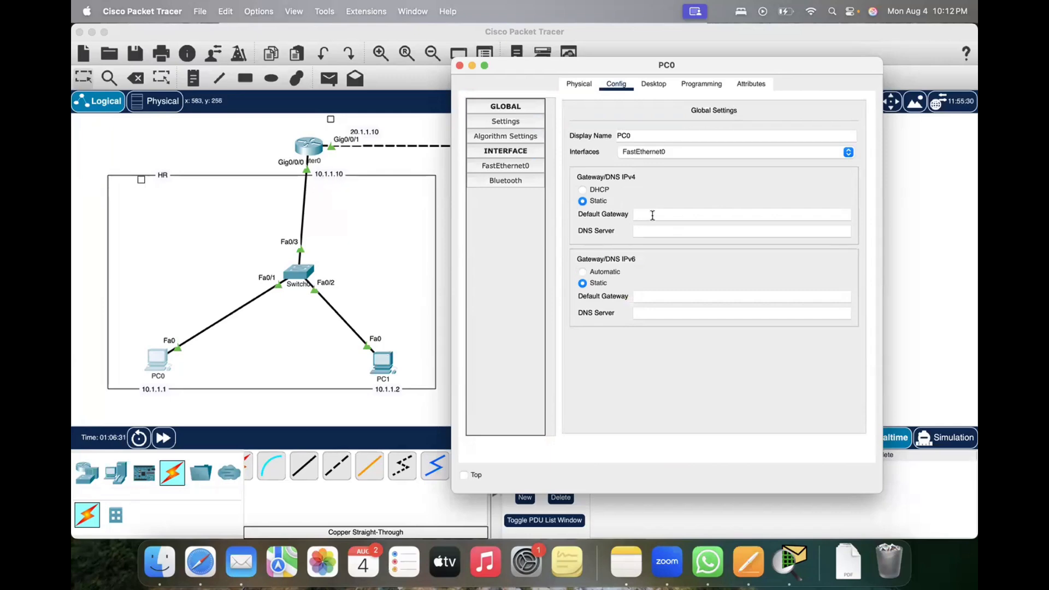
text(10.1.1.10)
drag(593, 65, 538, 109)
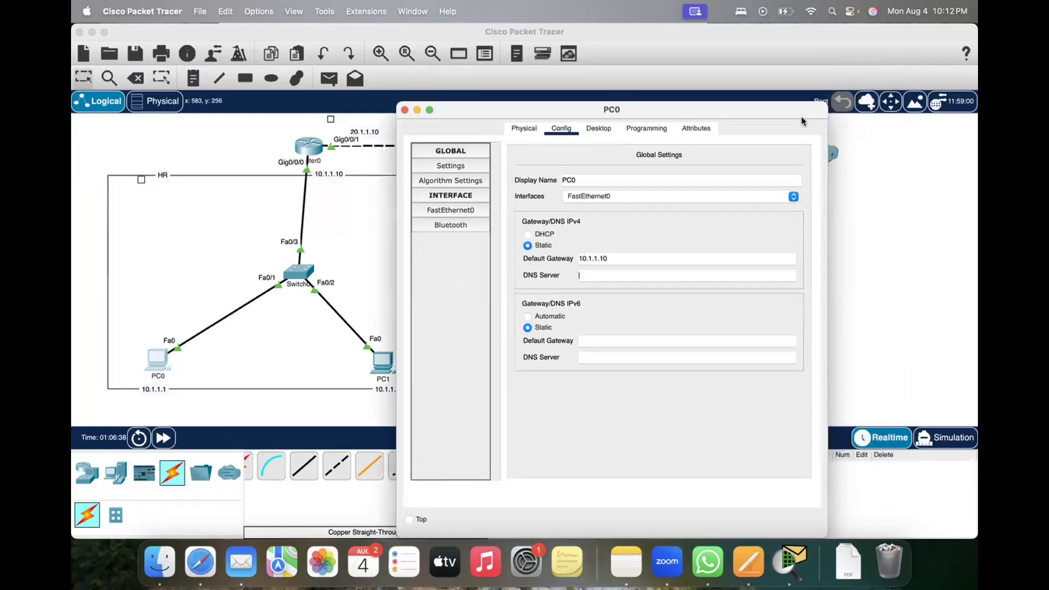
click(405, 110)
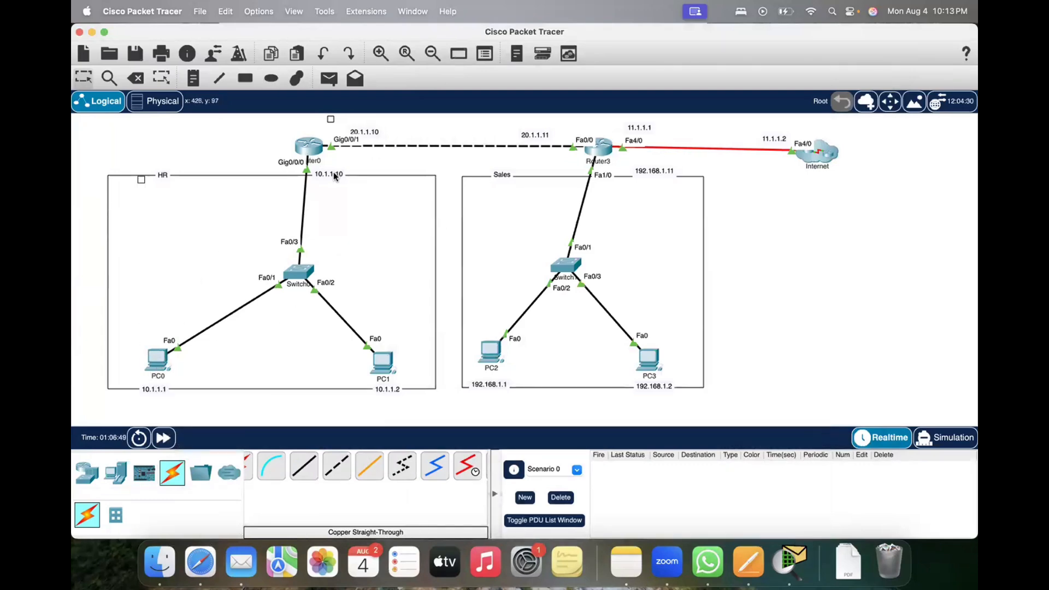
Step: Open PC0's Command Prompt, enter Simulation mode, and ping 192.168.1.1 from PC0
click(158, 359)
click(556, 123)
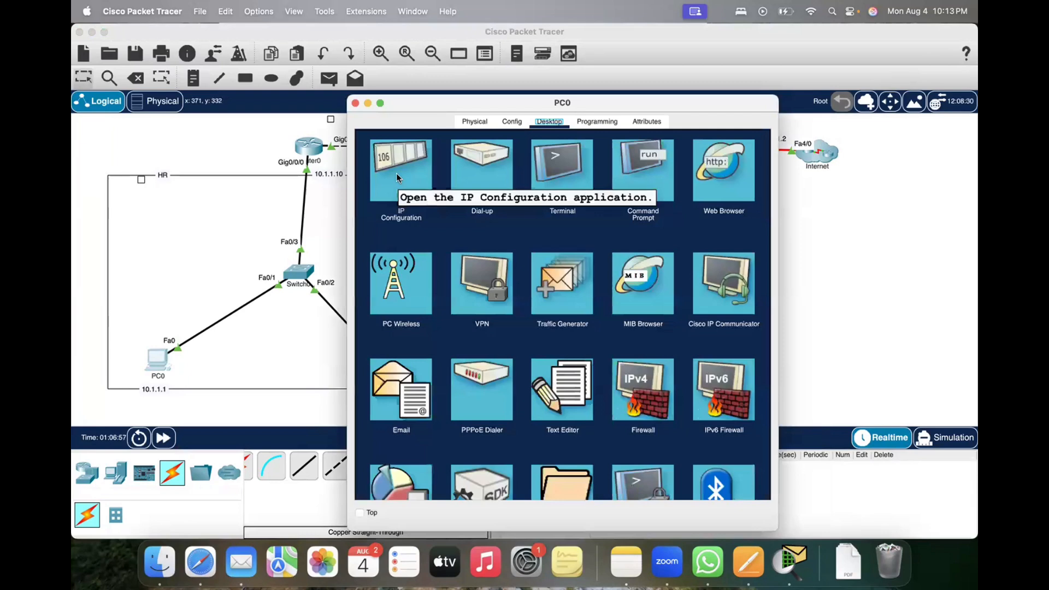
click(644, 164)
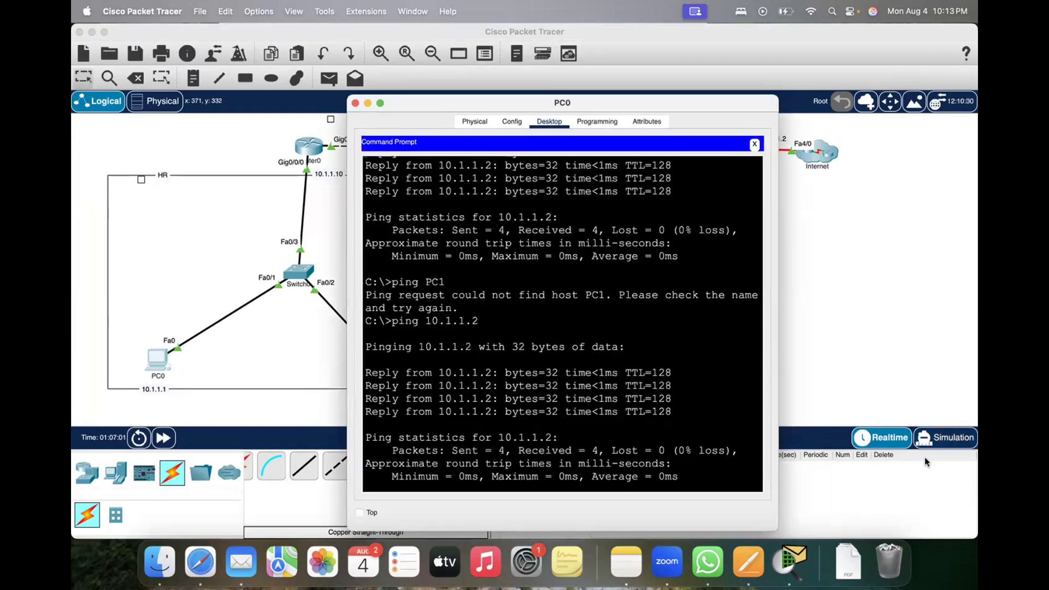
click(950, 445)
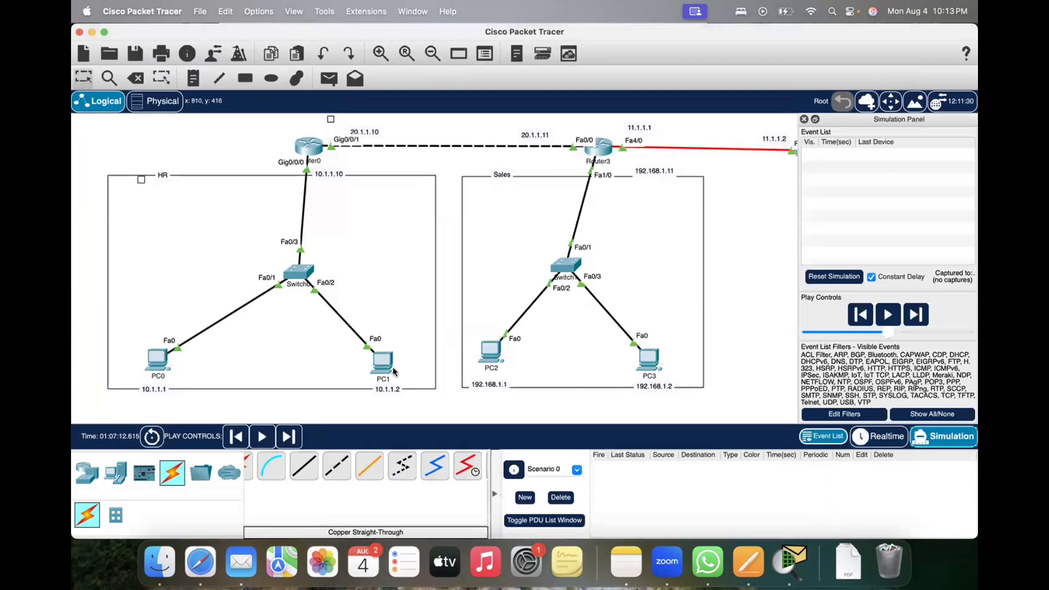
click(173, 354)
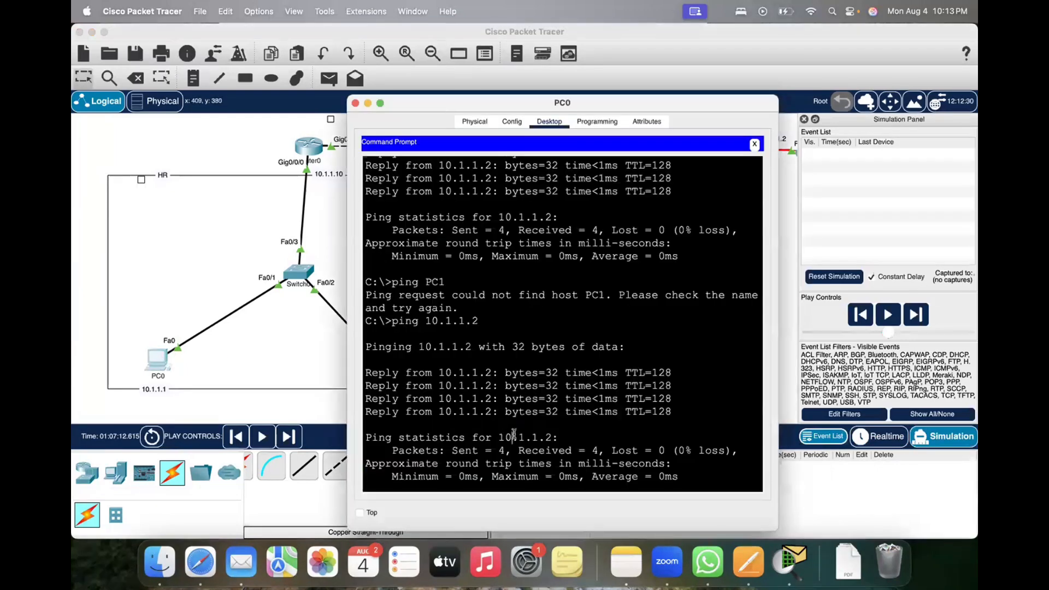
scroll(514, 434, down, 10)
text(ping 192.168.1.1)
key(Return)
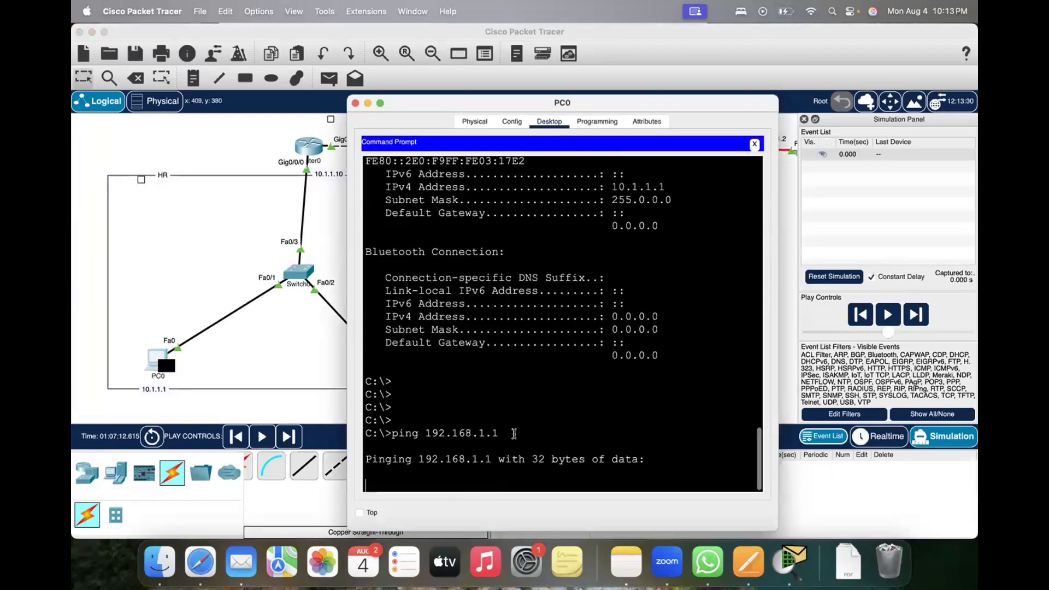
Step: Inspect the details of the new ping PDU at PC0 and play the simulation to follow its path
click(165, 366)
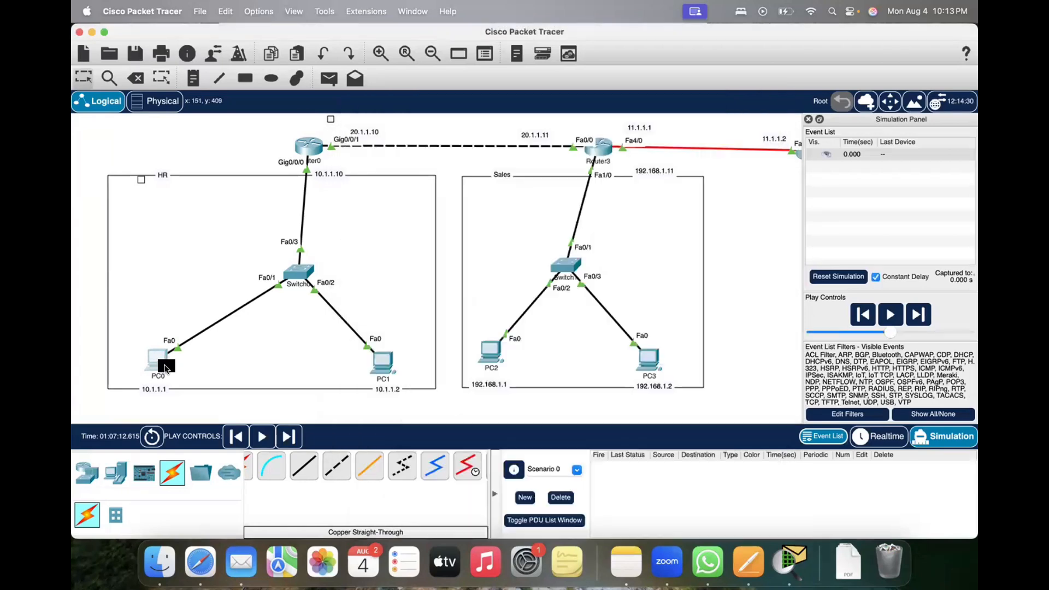
click(165, 366)
click(261, 436)
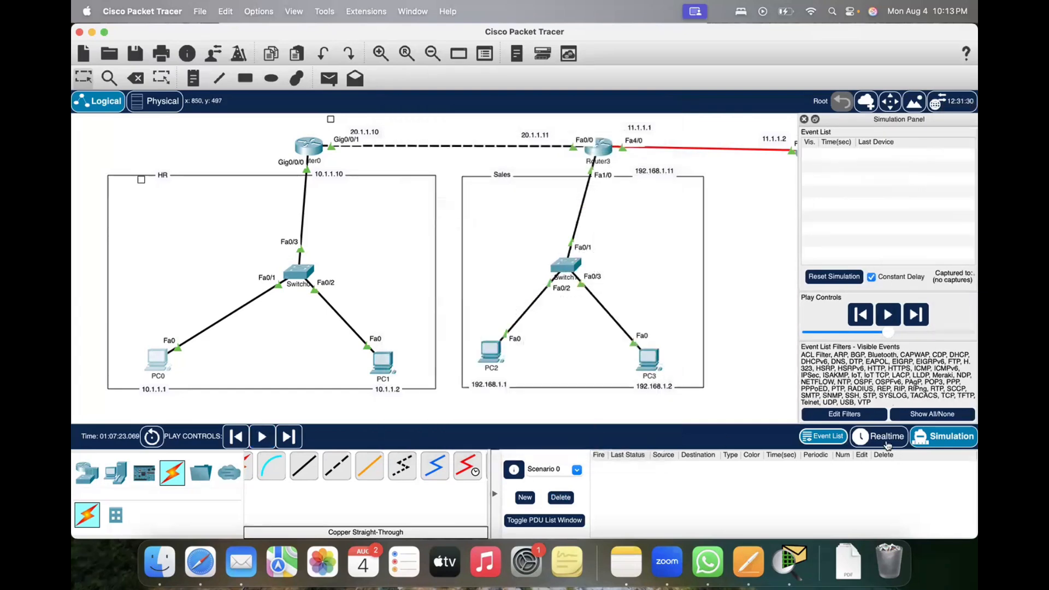
Step: Clear the captured events by switching to Realtime mode, and re-enter Simulation mode for a fresh capture
click(878, 436)
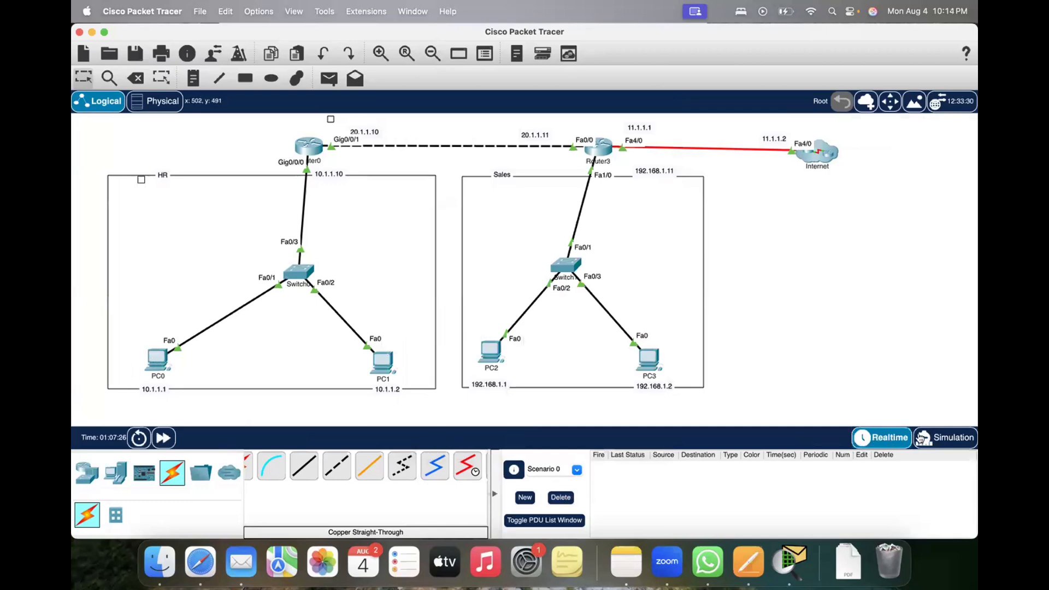
click(944, 437)
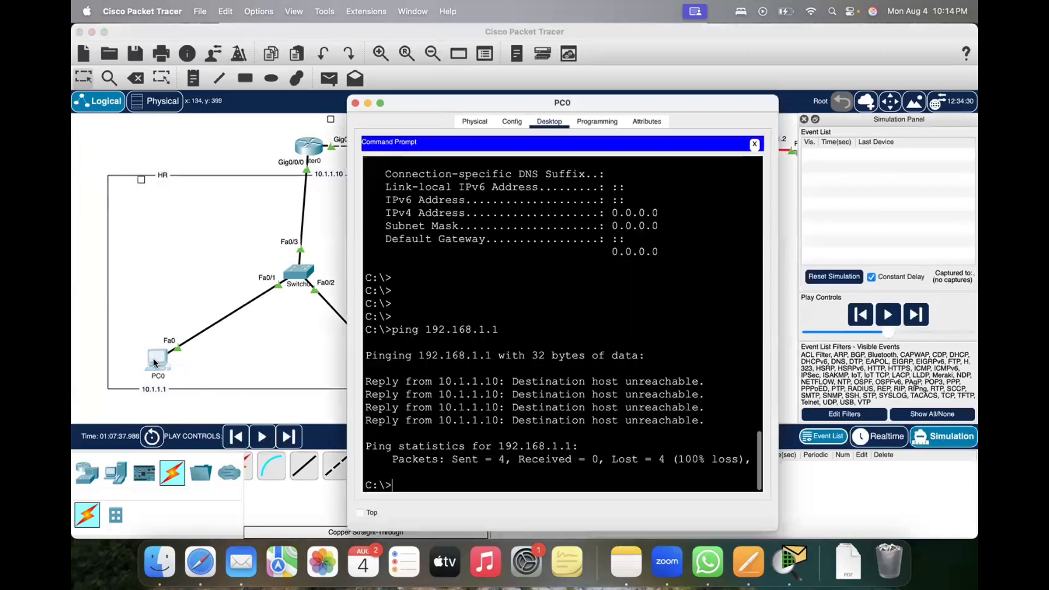
Step: Repeat the ping to 192.168.1.1 from PC0's Command Prompt and play the simulation
click(158, 361)
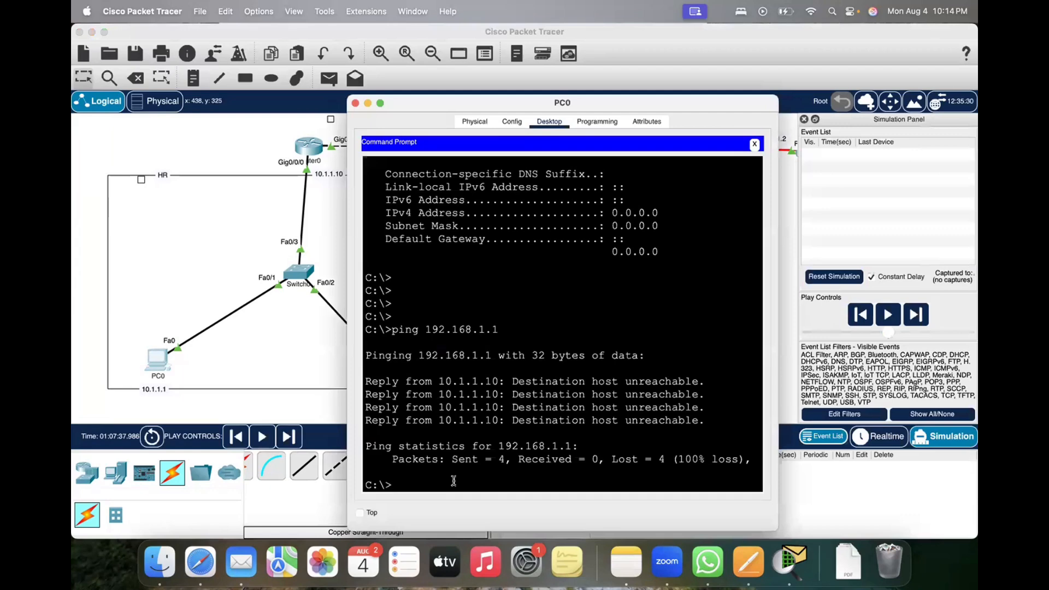
key(Up)
key(Return)
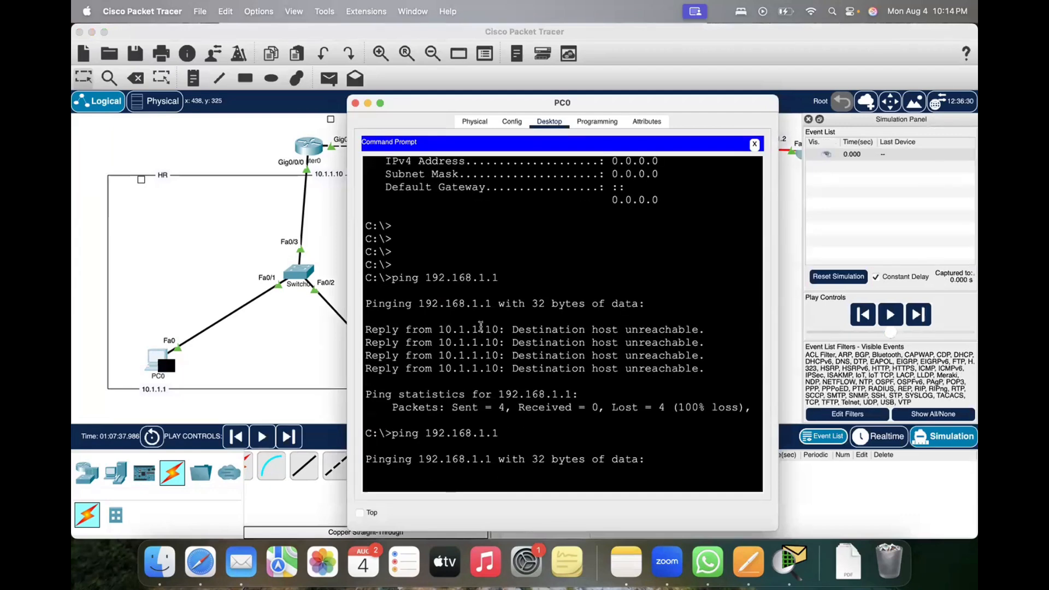
drag(556, 102, 620, 103)
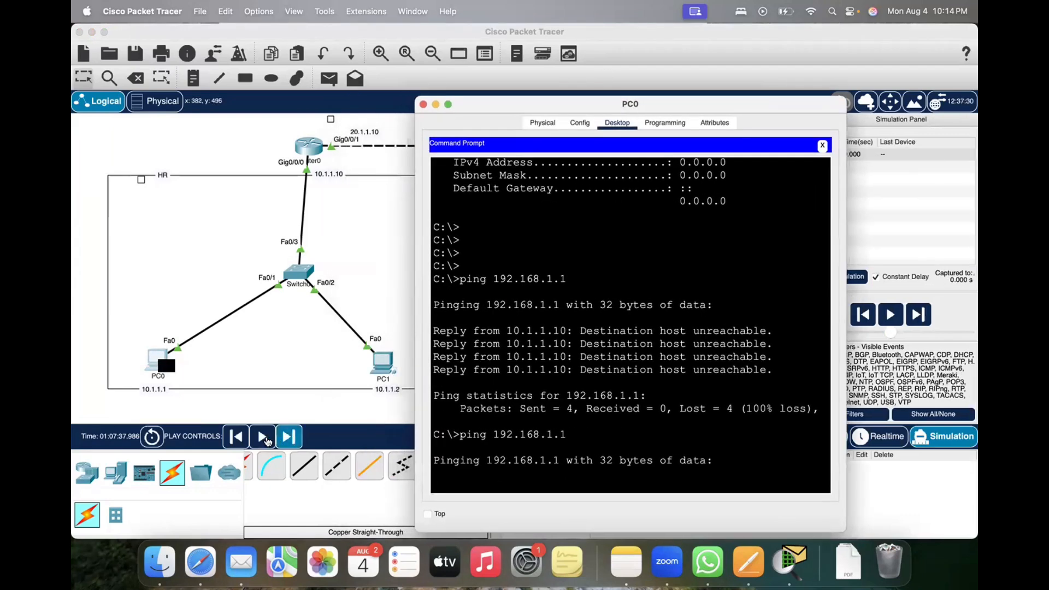
click(261, 436)
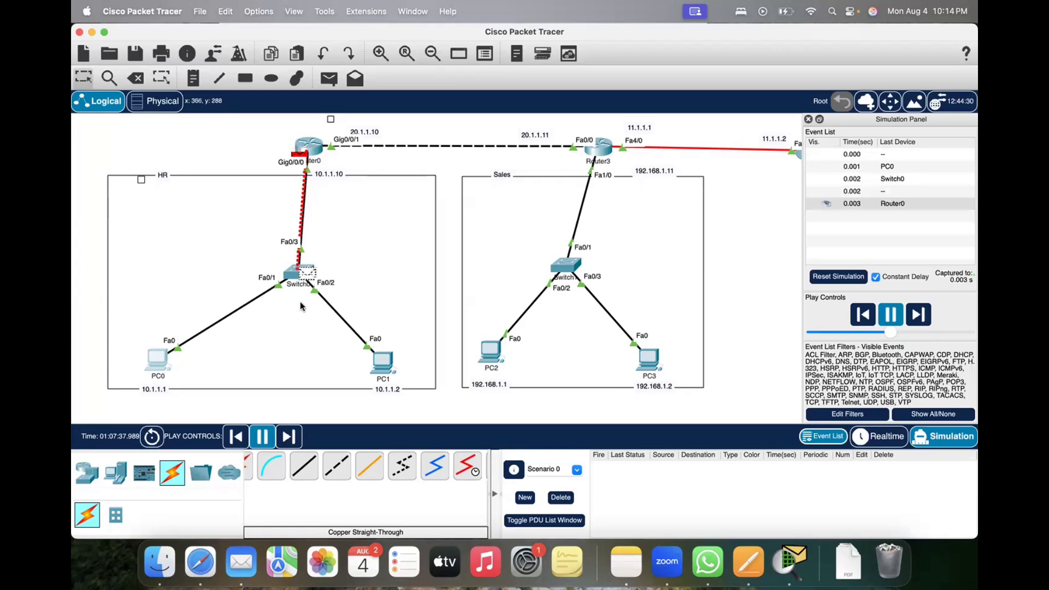
Step: Follow the returning packet to PC0, inspect its inbound Layer 2 and Layer 3 PDU details, and close the PDU information
mouse_move(306, 279)
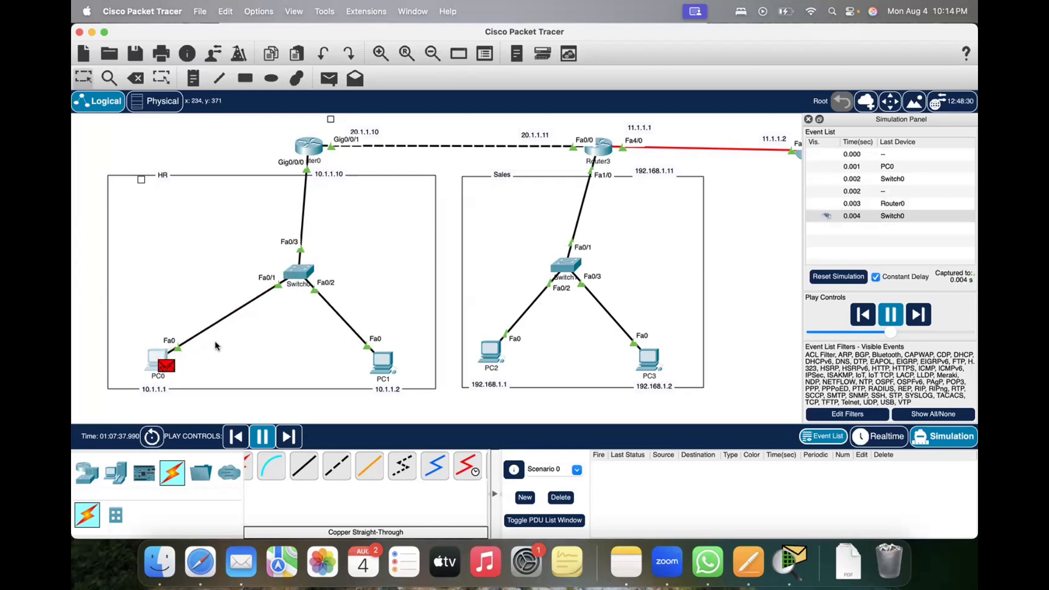
click(165, 368)
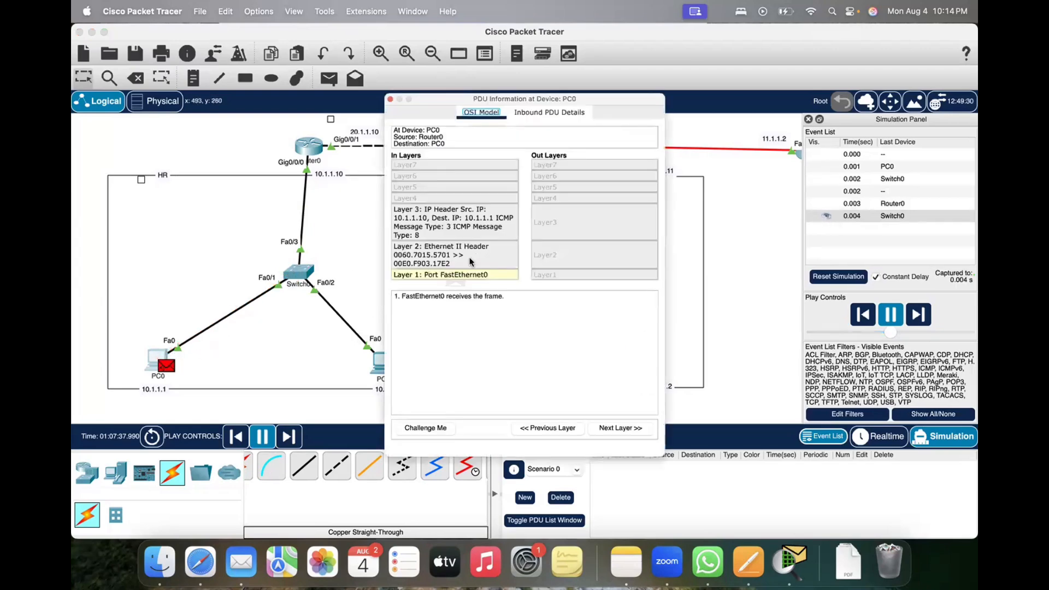
click(443, 256)
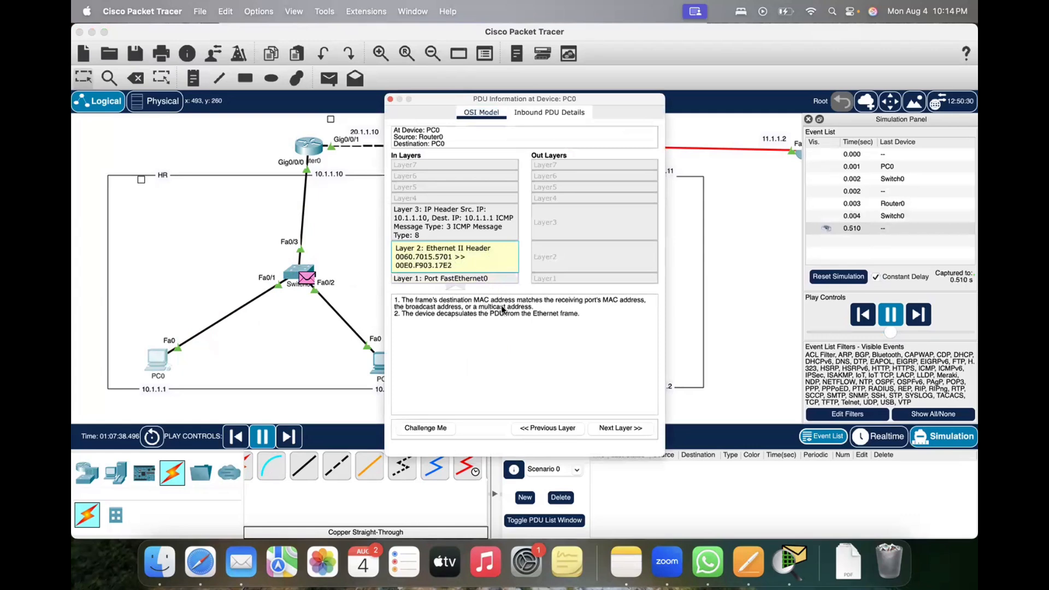
click(420, 214)
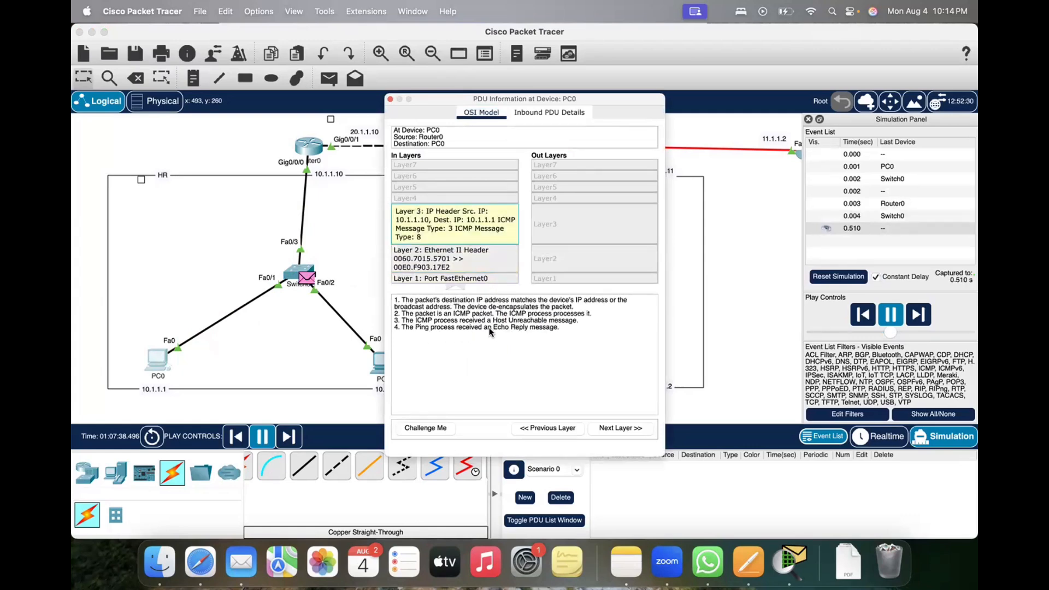
drag(485, 327, 560, 327)
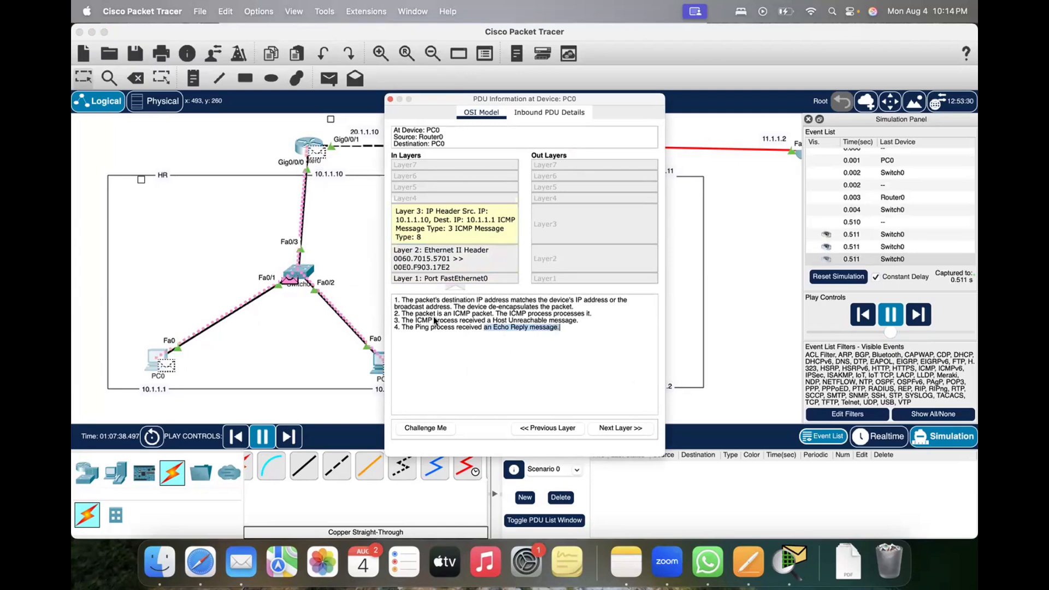
drag(435, 321, 570, 320)
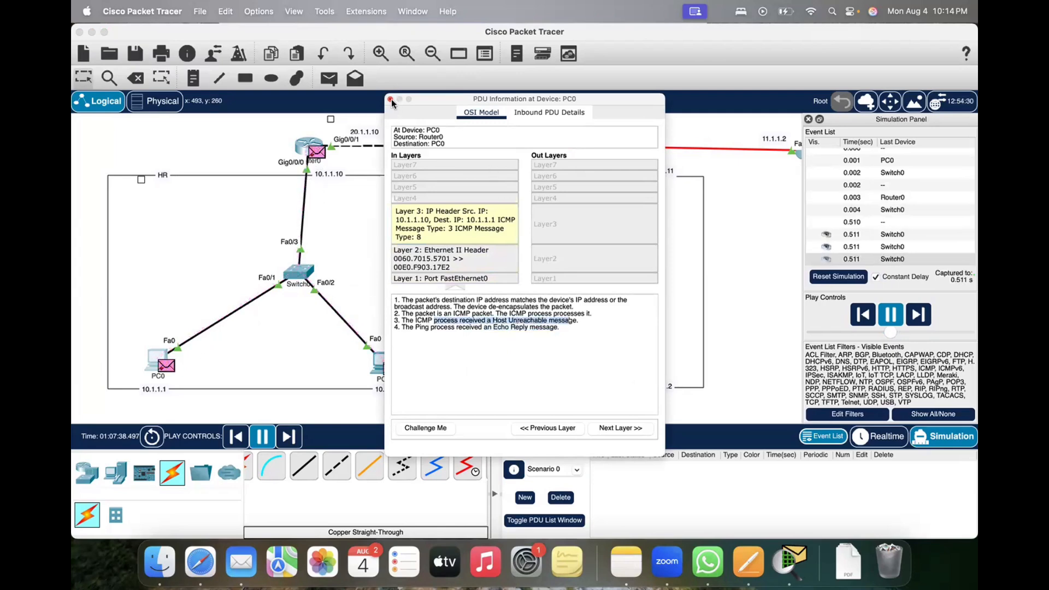
click(390, 98)
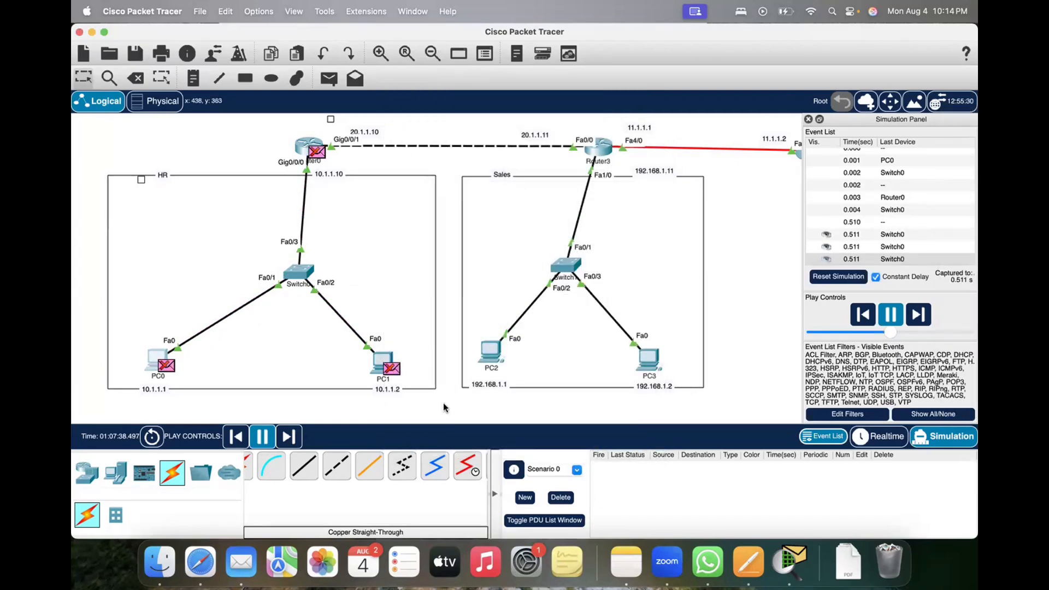
Step: Compare the replies of the earlier and recent pings to 192.168.1.1 in PC0's Command Prompt
click(153, 355)
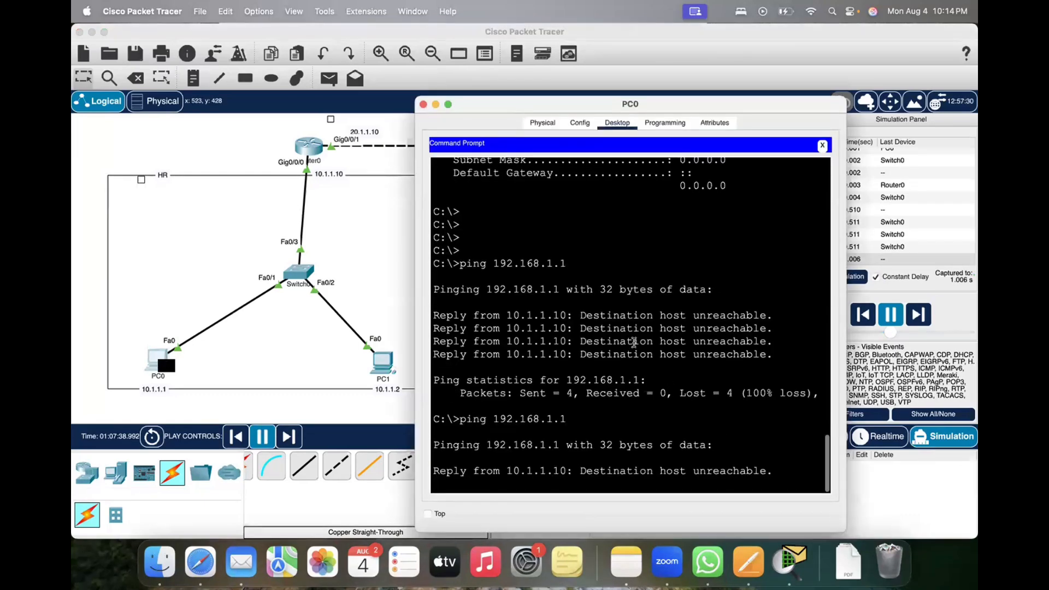
scroll(633, 342, up, 10)
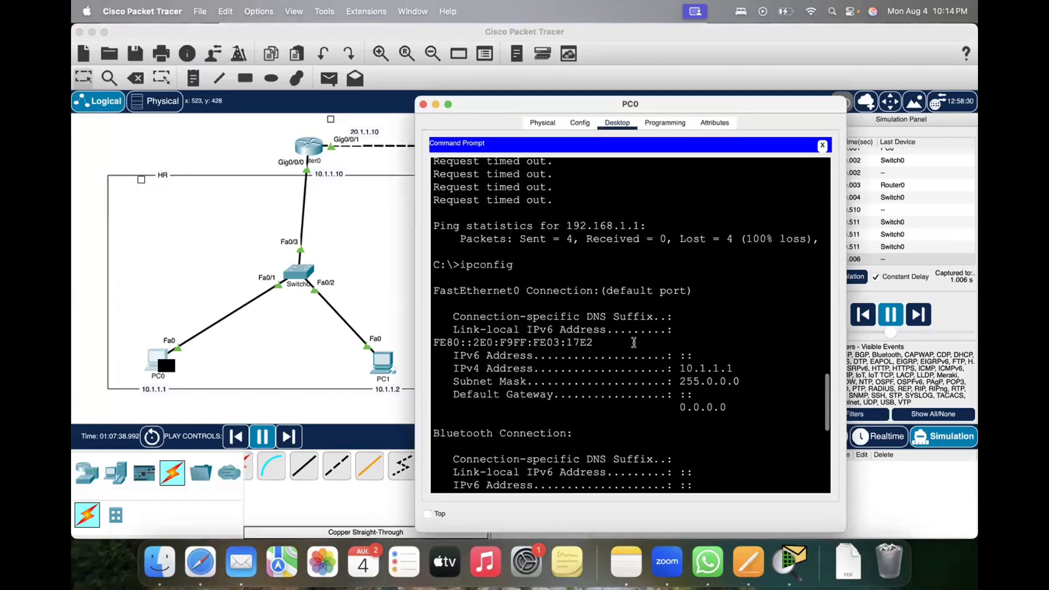
scroll(633, 342, up, 3)
drag(439, 284, 571, 325)
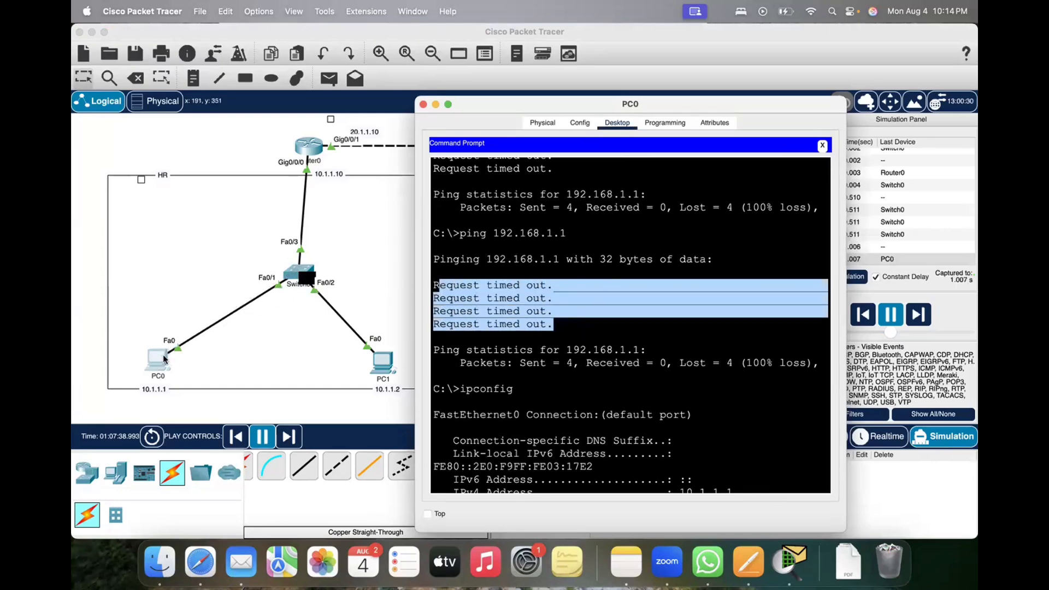
scroll(584, 415, down, 15)
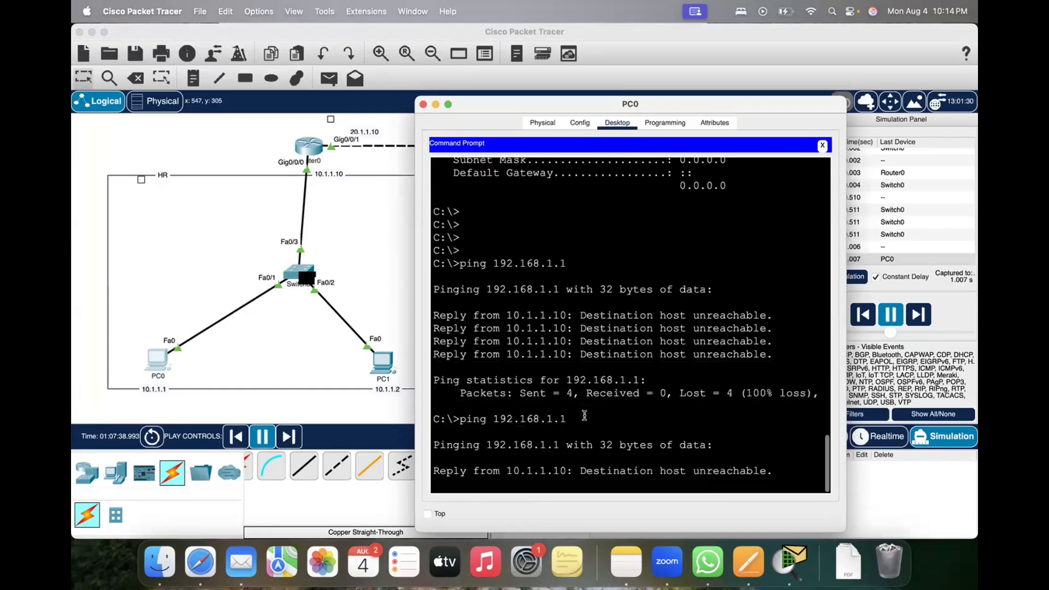
drag(559, 315, 713, 355)
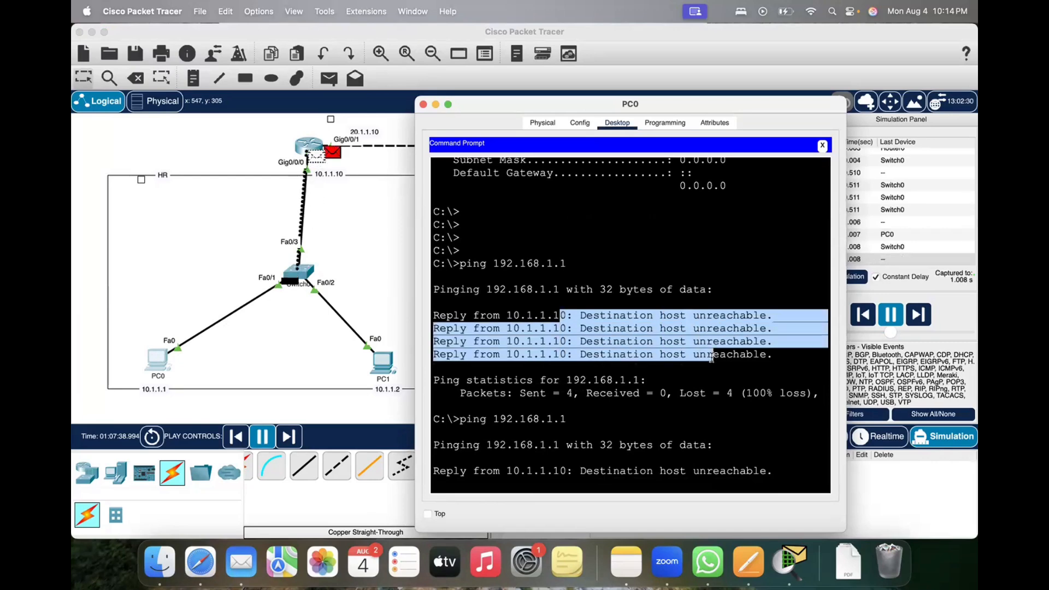
click(620, 338)
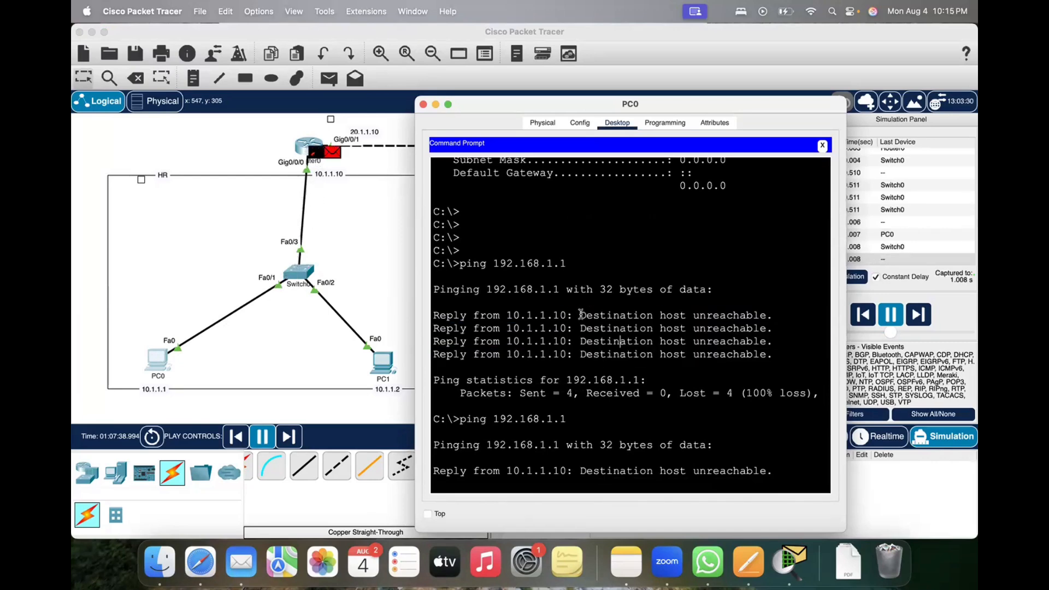
drag(580, 315, 761, 355)
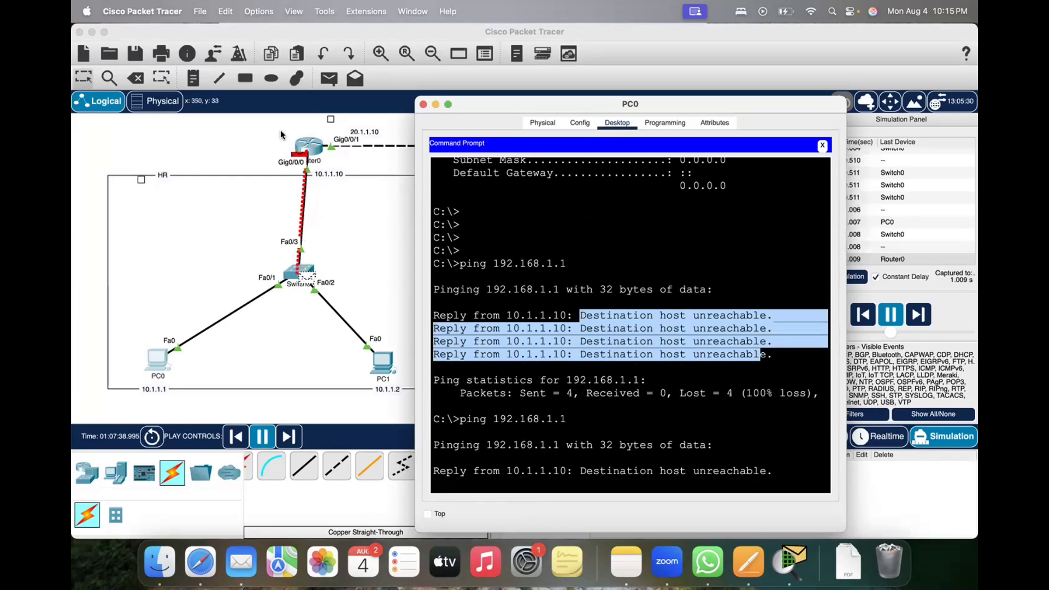
Step: Bring the network topology back to the front and switch from Simulation to Realtime mode
click(352, 184)
click(351, 184)
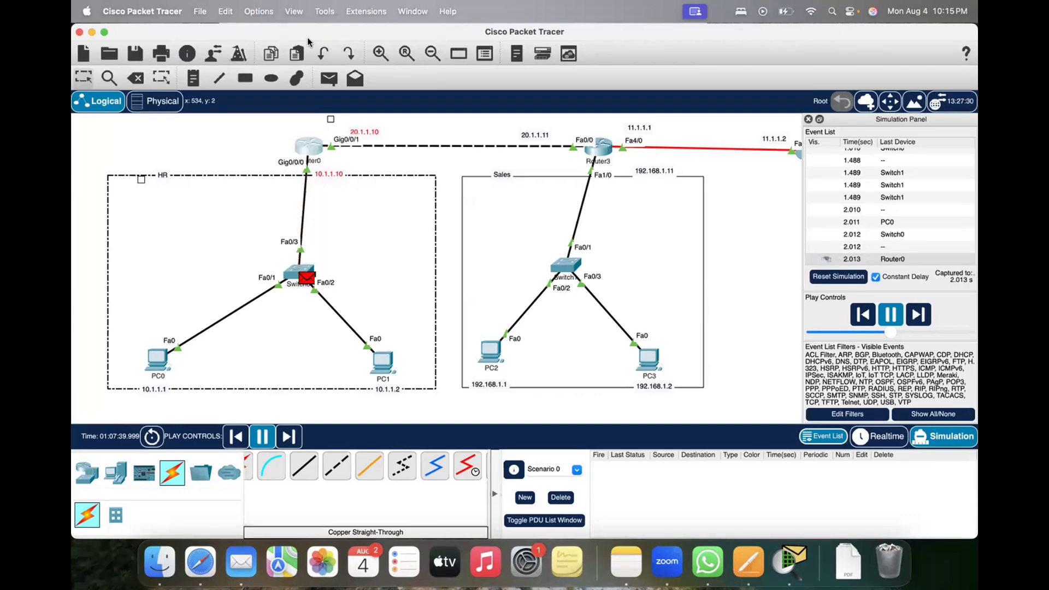
click(878, 436)
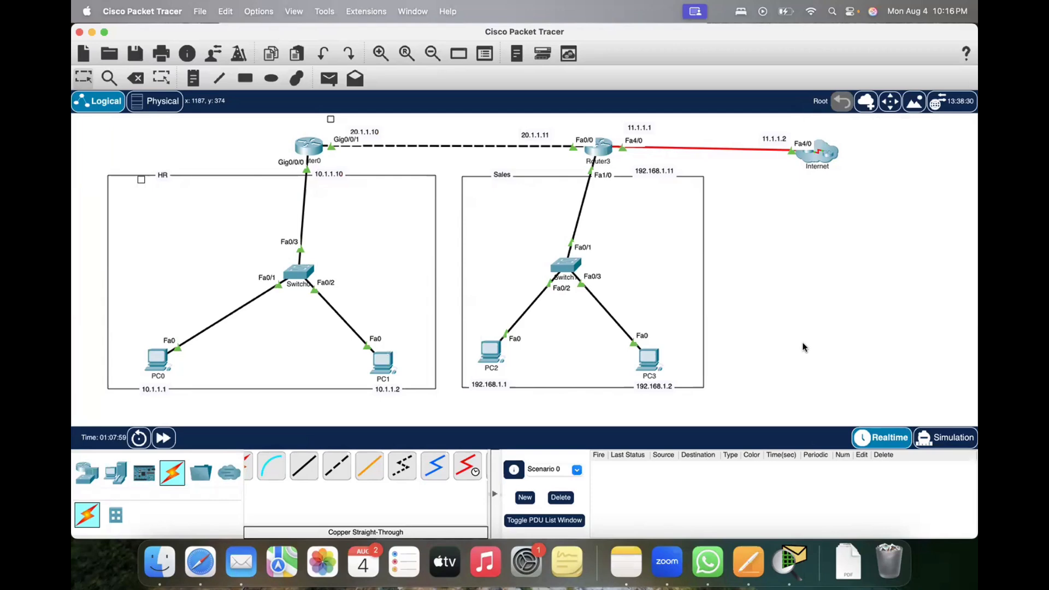
Step: Review the recorded router and PC interface addresses in Notes, and return to Cisco Packet Tracer
click(626, 567)
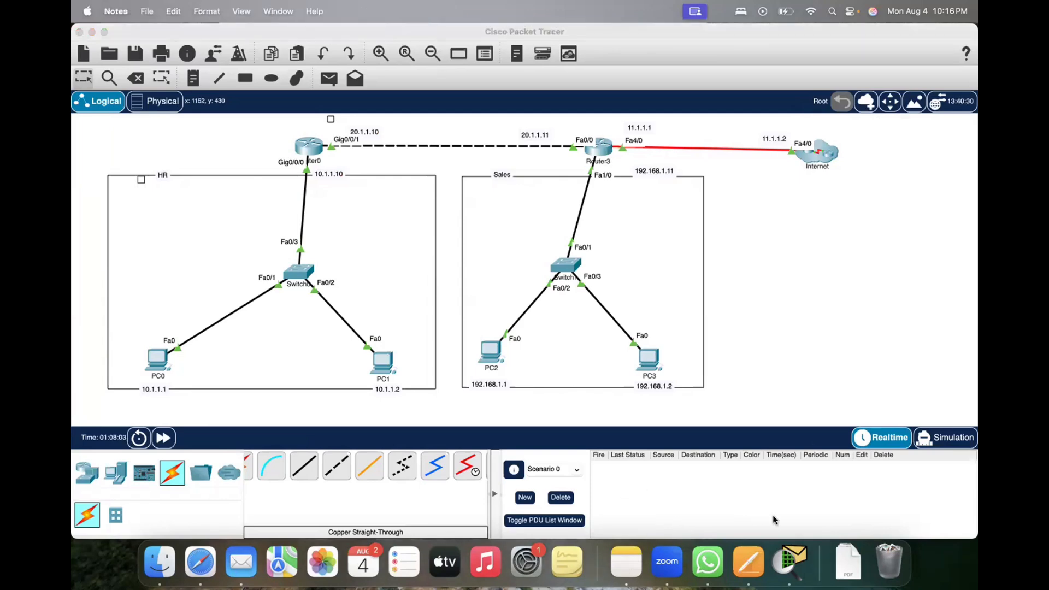
key(ctrl+Up)
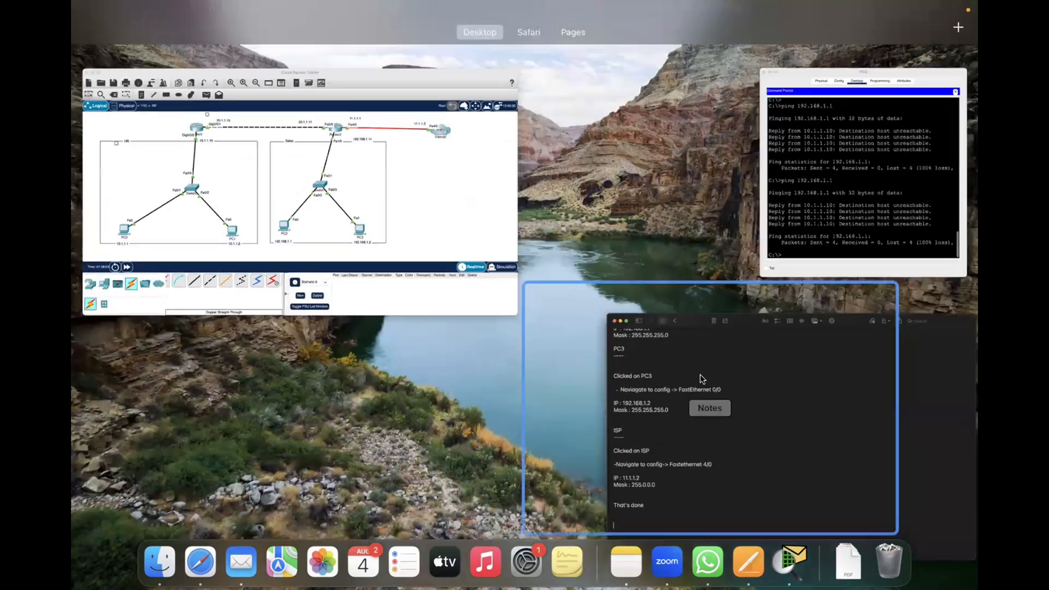
click(700, 374)
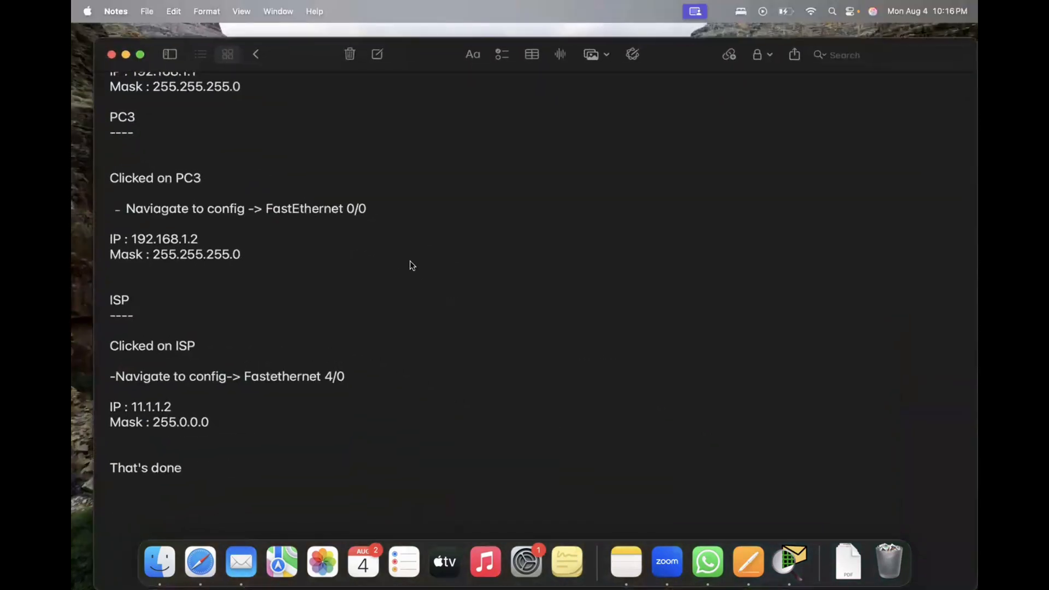
scroll(410, 261, up, 20)
scroll(672, 537, down, 10)
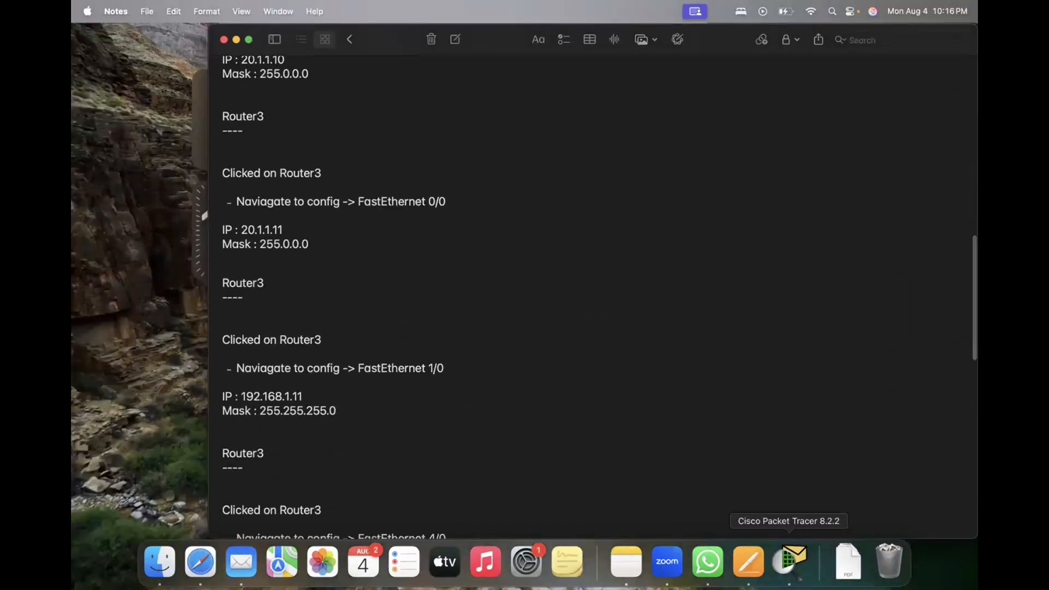
click(788, 559)
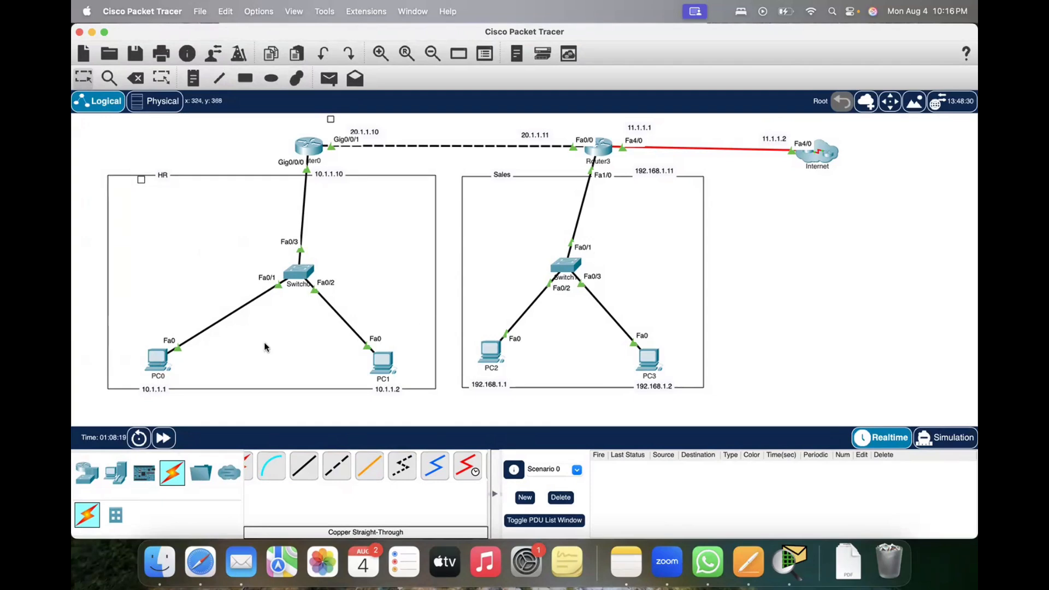
Step: Review PC0's global gateway settings and its FastEthernet0 IPv4 address and subnet mask, and close the PC0 window
click(159, 358)
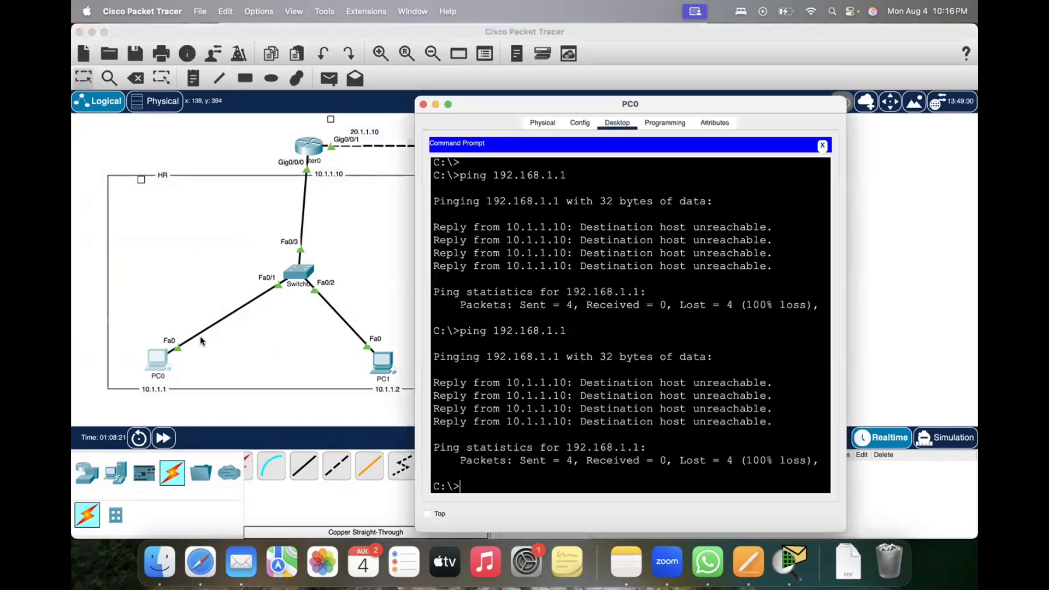
click(578, 124)
click(542, 123)
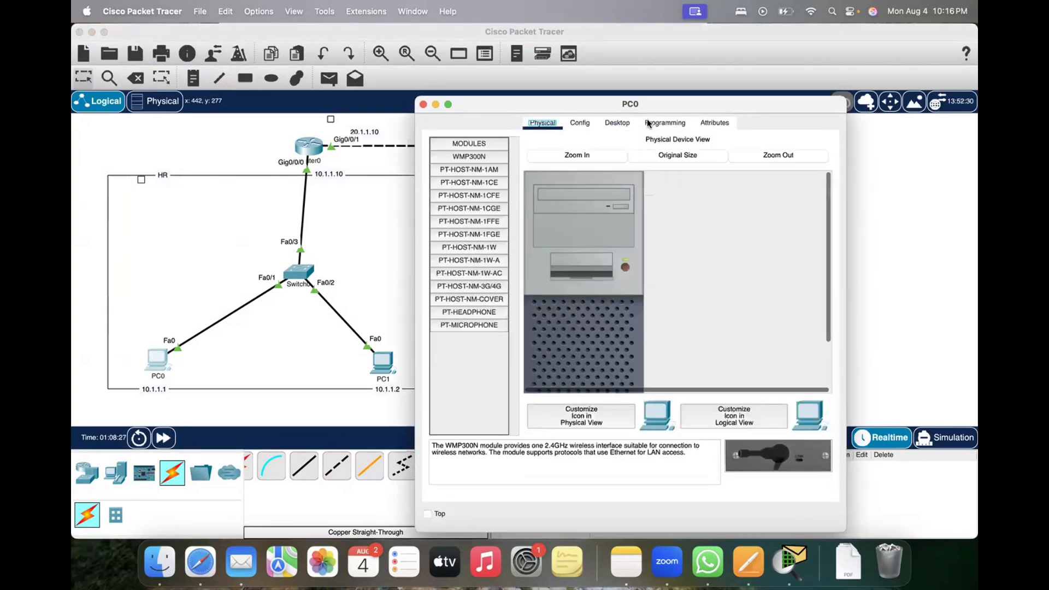
click(422, 104)
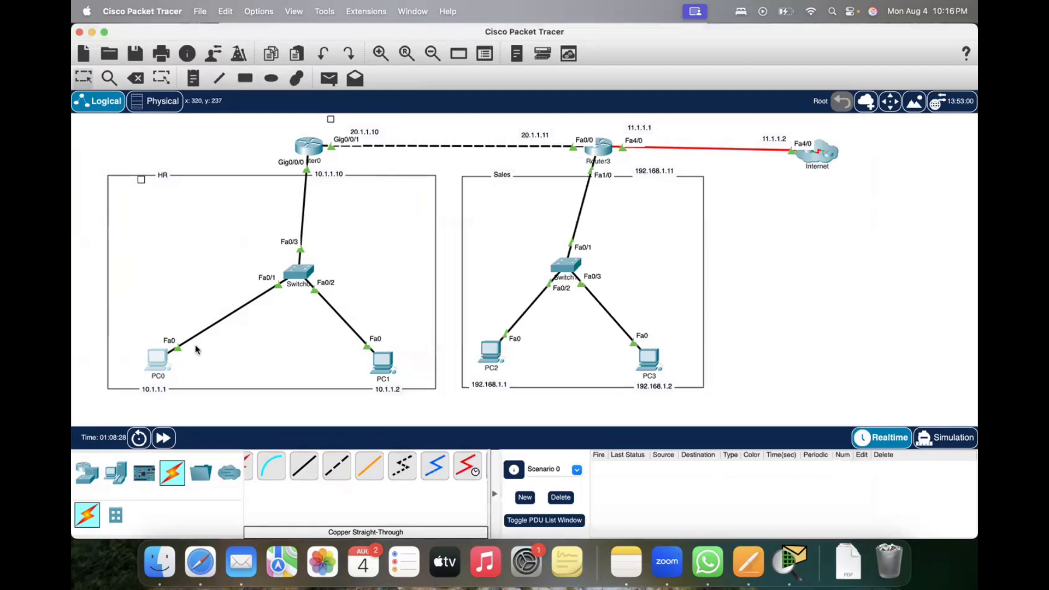
click(154, 359)
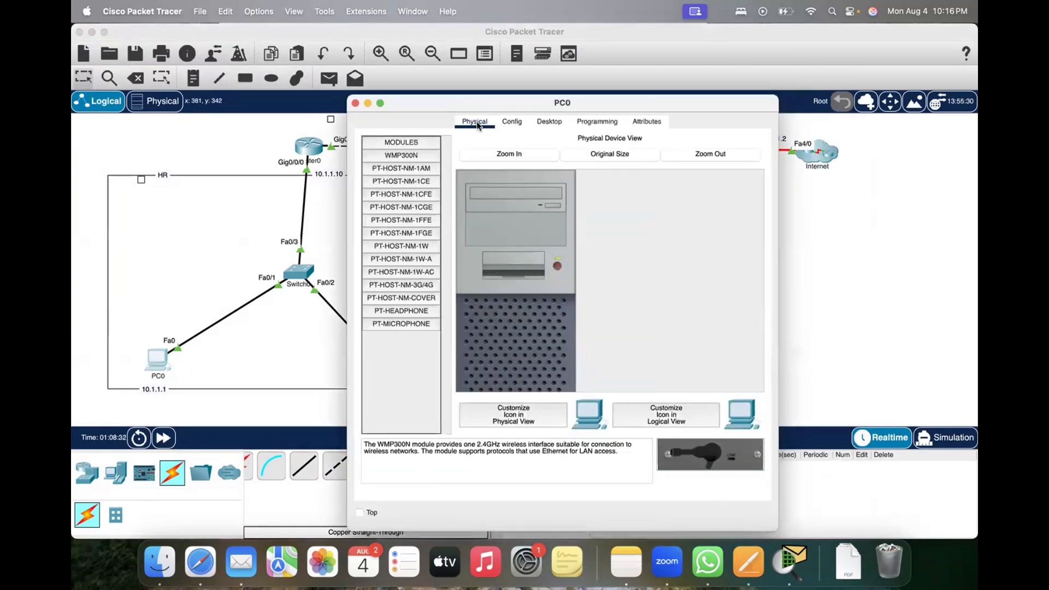
click(510, 123)
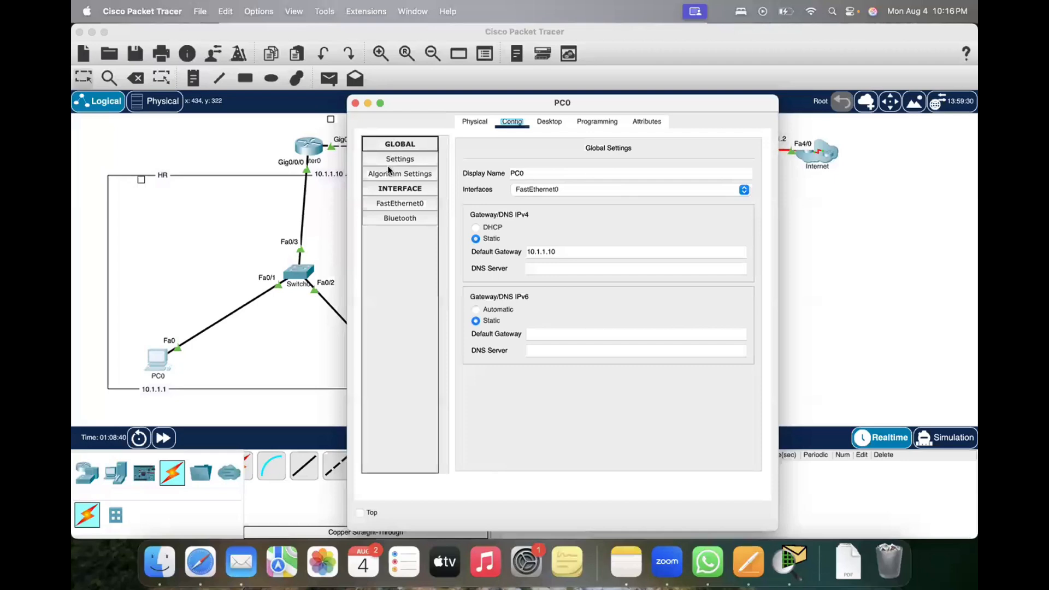
click(391, 206)
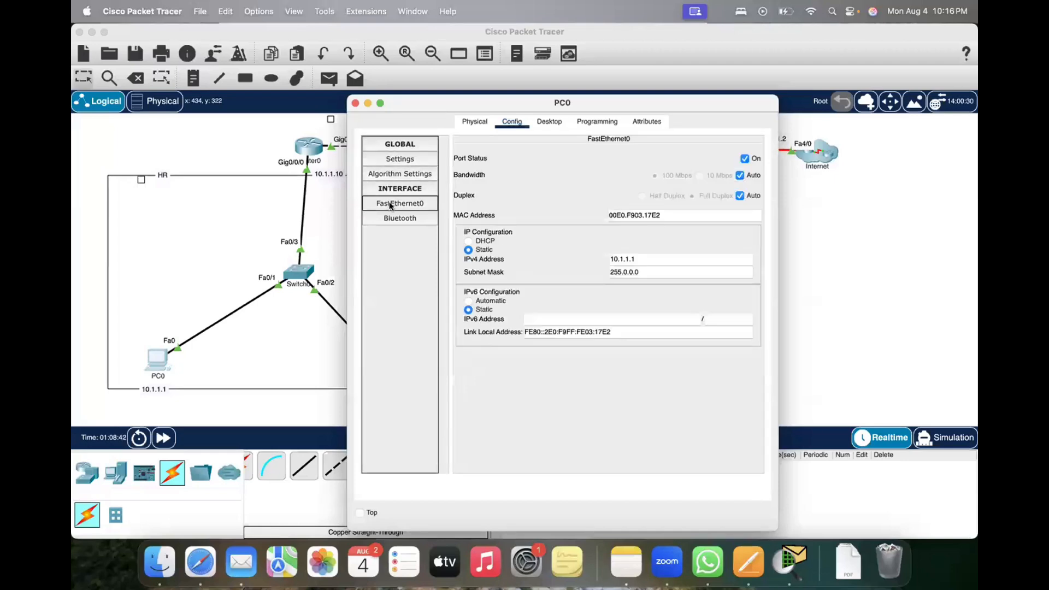
click(631, 260)
drag(631, 261, 589, 264)
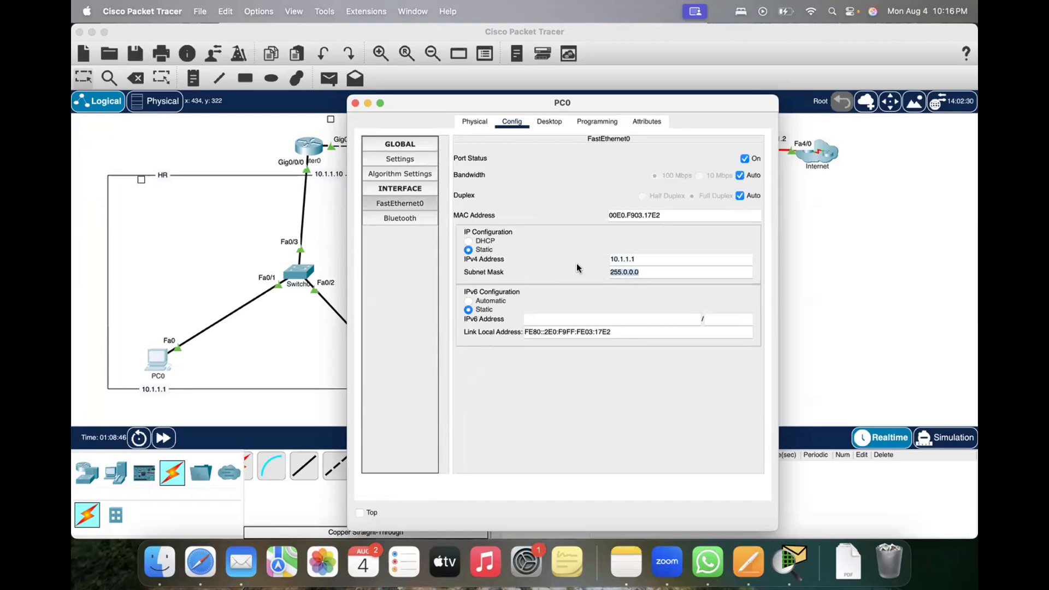
click(355, 103)
Step: Review PC1's FastEthernet0 IPv4 address and subnet mask and its global gateway settings, and close the PC1 window
click(380, 356)
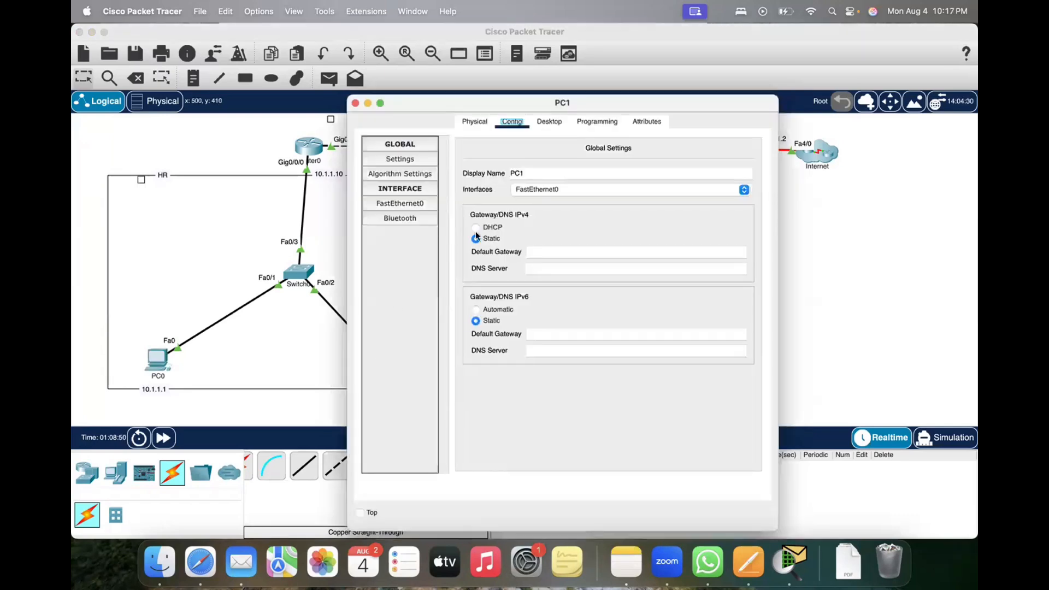
click(394, 202)
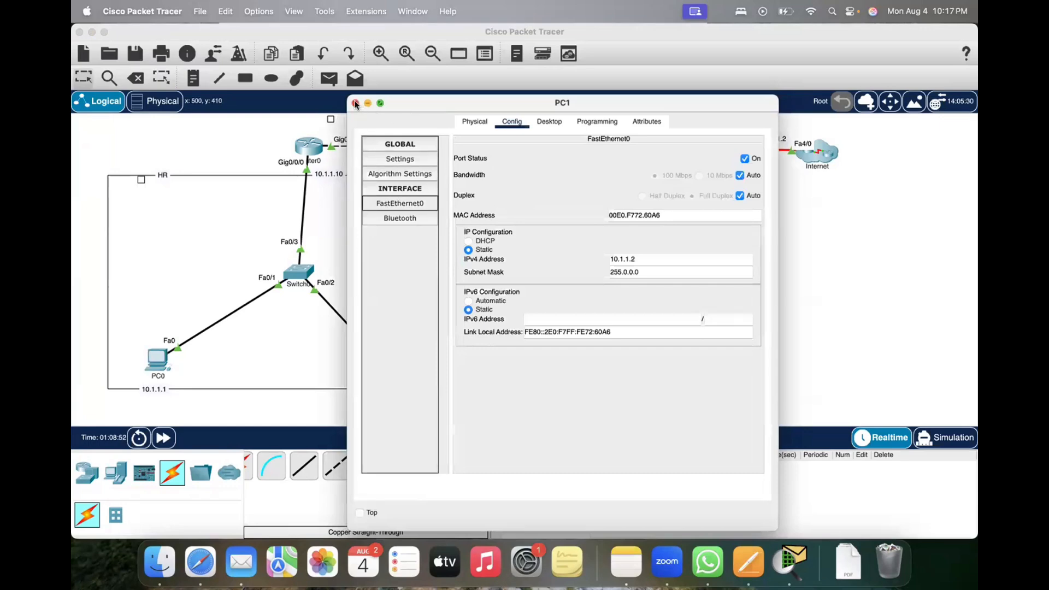
click(474, 123)
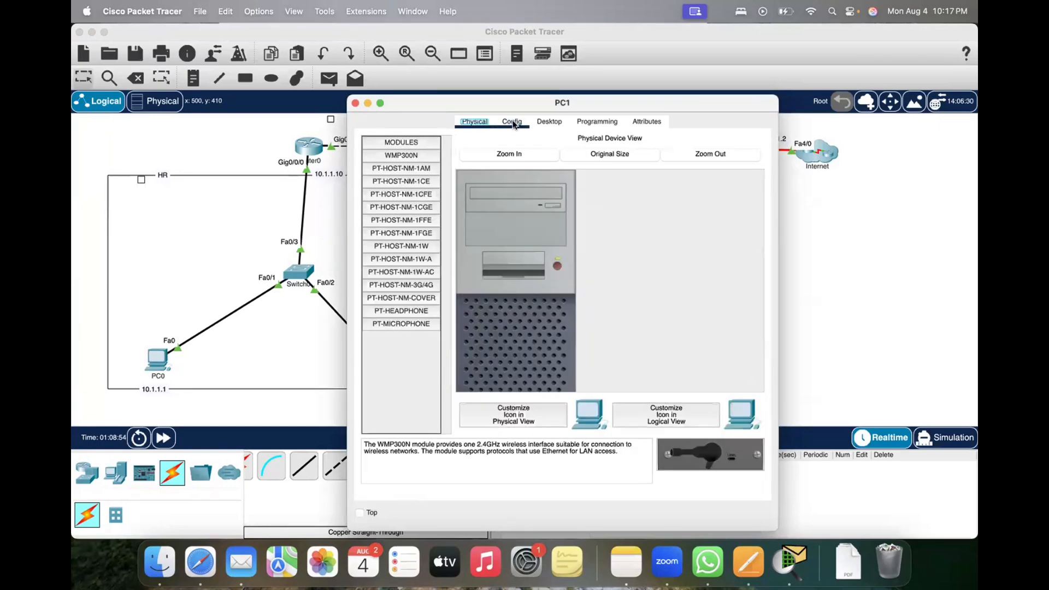
click(513, 123)
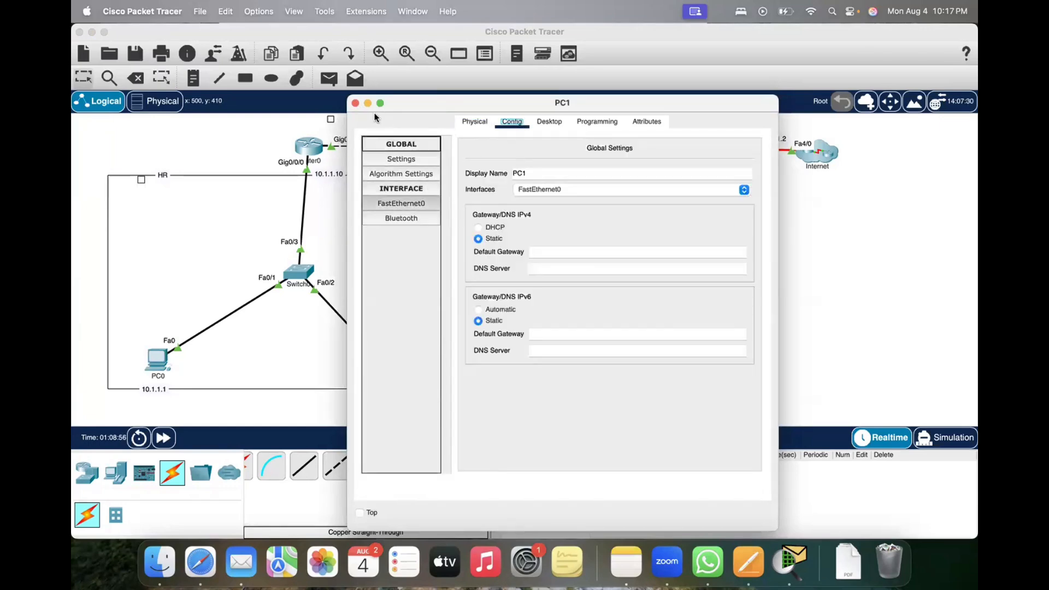
click(354, 104)
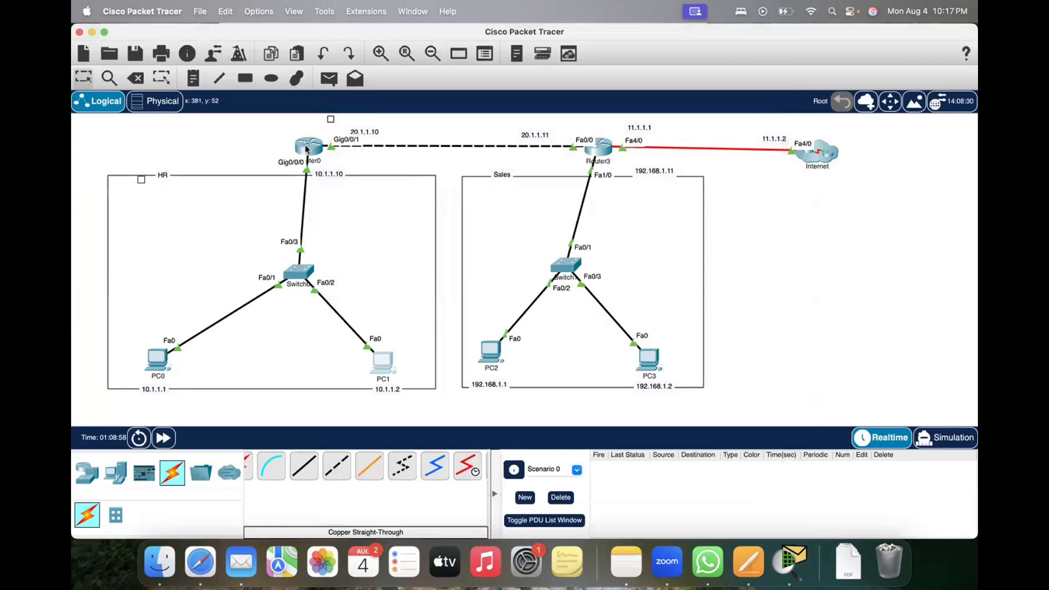
Step: Review the IPv4 address and subnet mask of Router0's GigabitEthernet0/0/0 interface
click(307, 147)
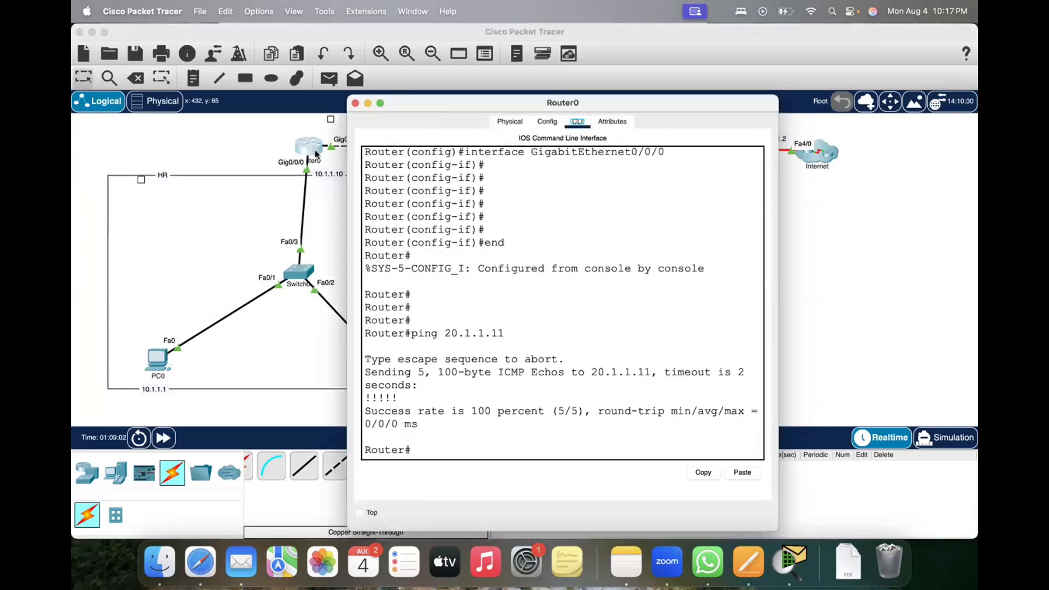
click(509, 123)
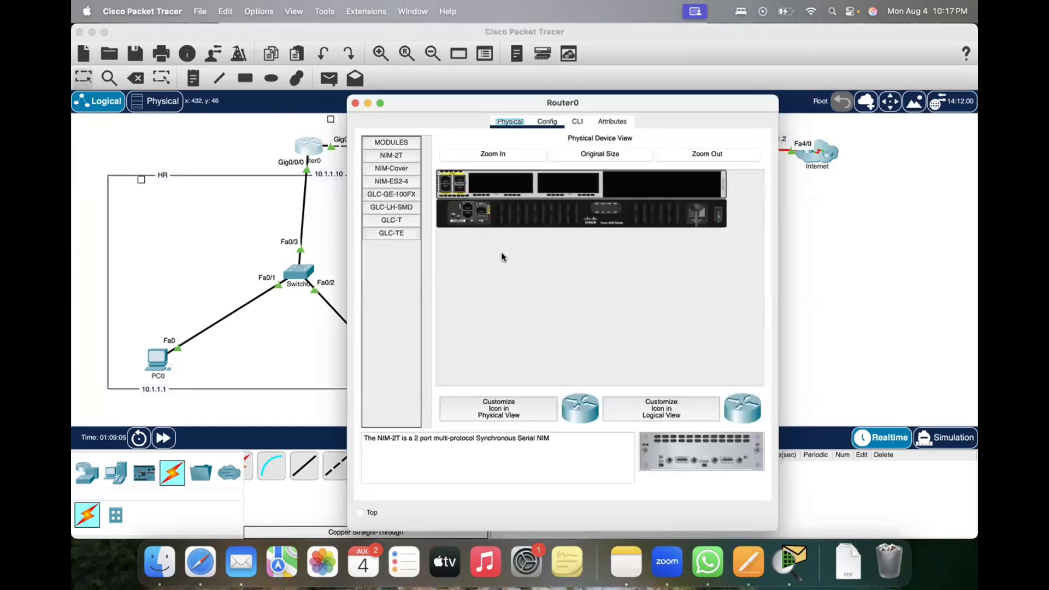
click(548, 121)
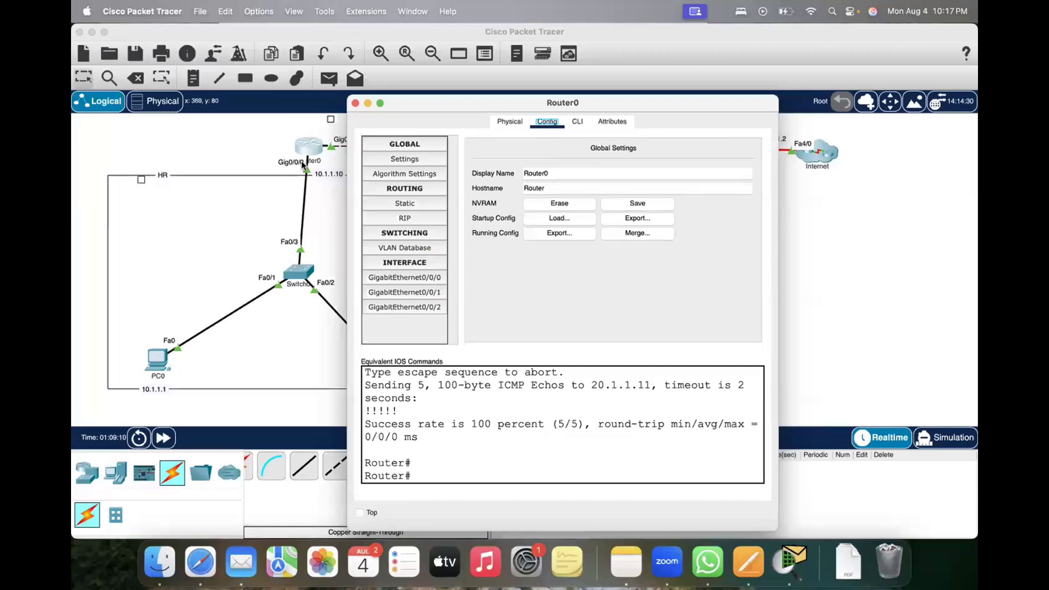
click(405, 276)
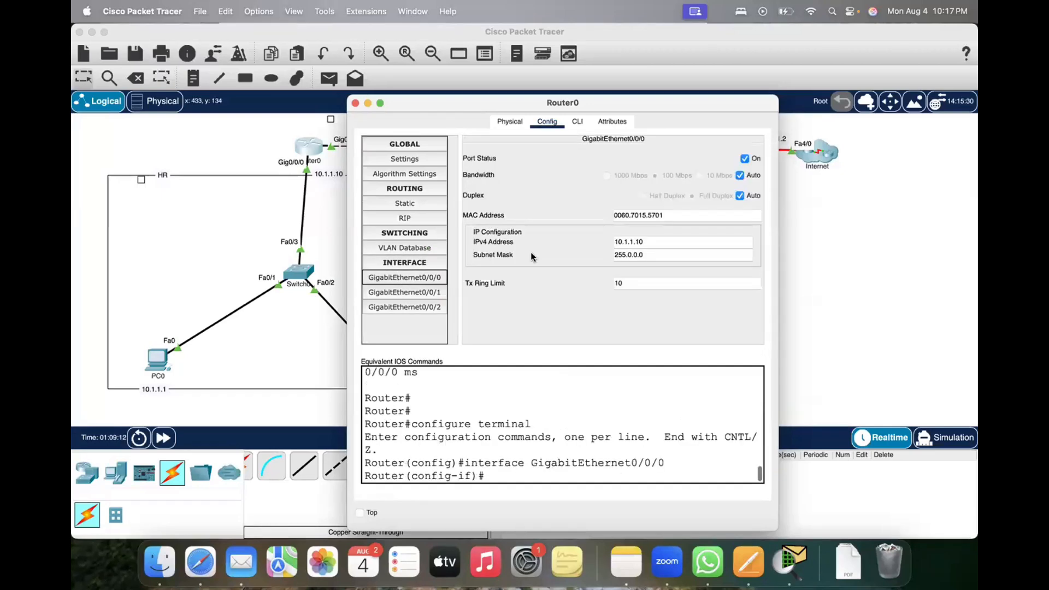
drag(655, 241, 538, 251)
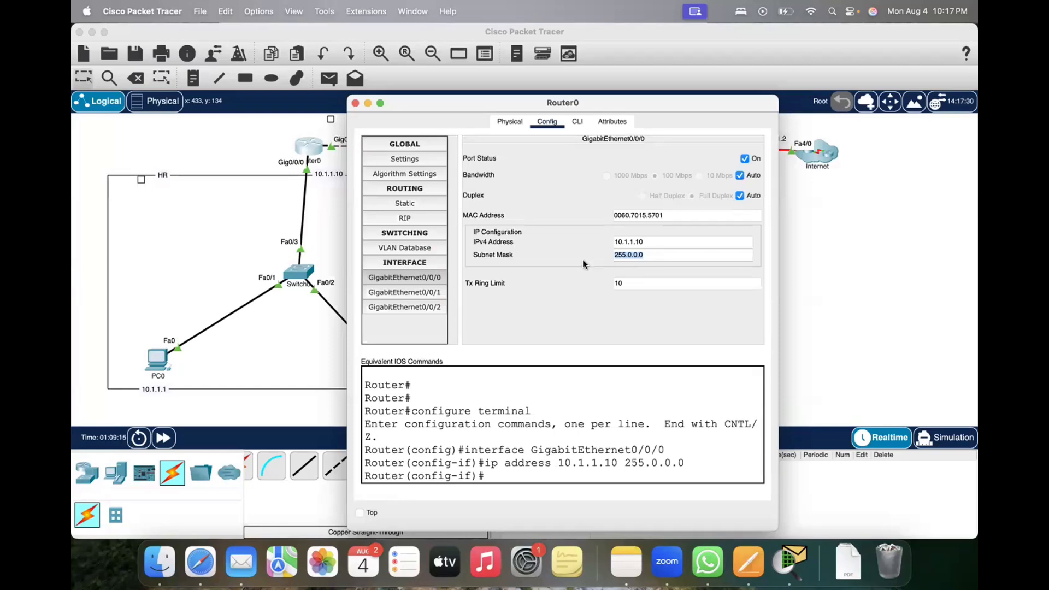
key(Return)
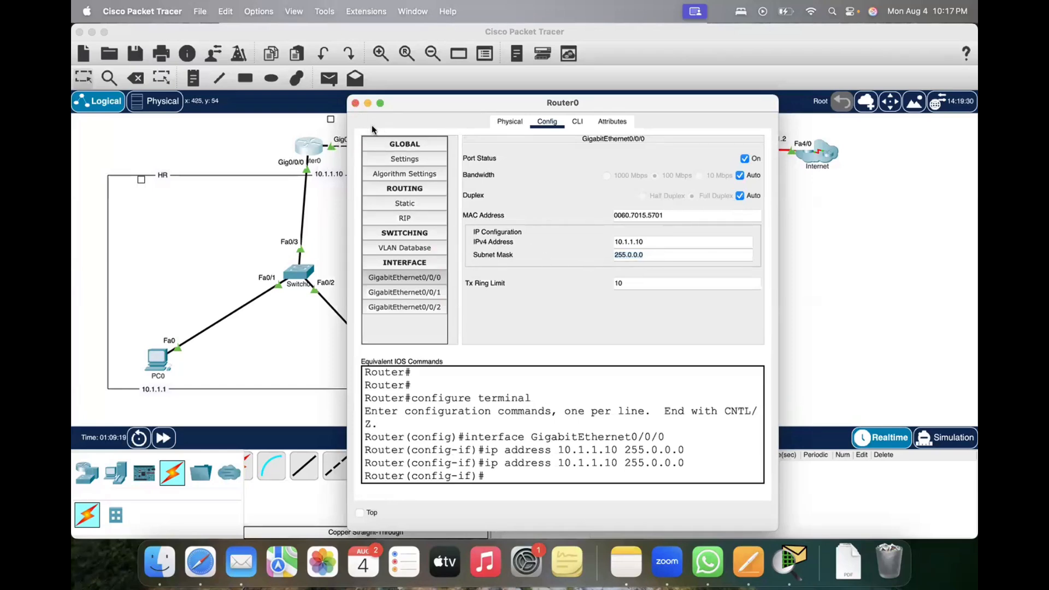
Step: Review the IPv4 configuration of Router0's GigabitEthernet0/0/1 interface and Router3's command-line ping history, closing both router windows
drag(405, 104, 507, 120)
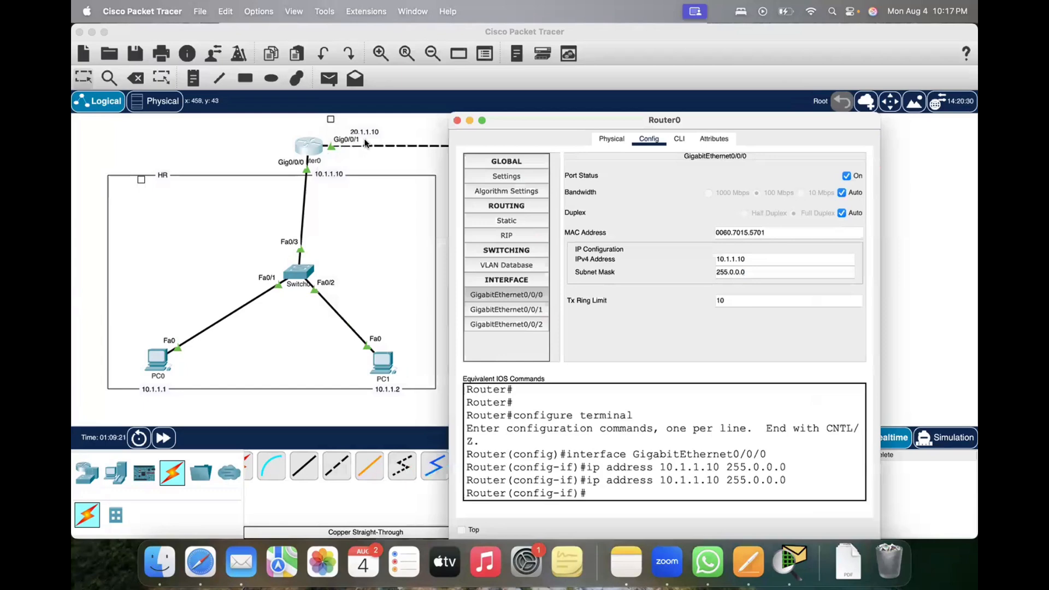
click(508, 311)
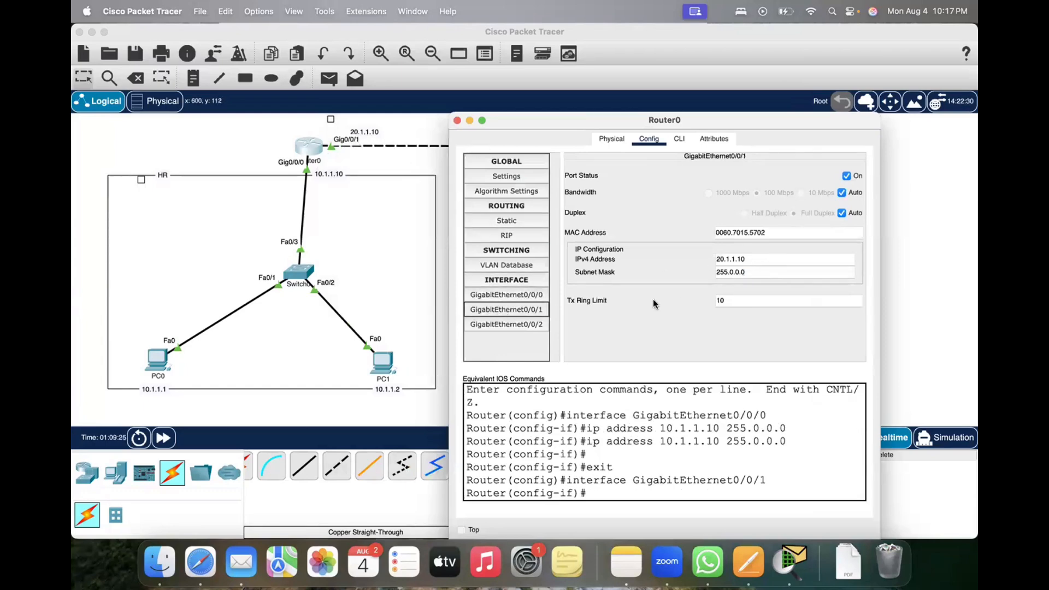
click(457, 121)
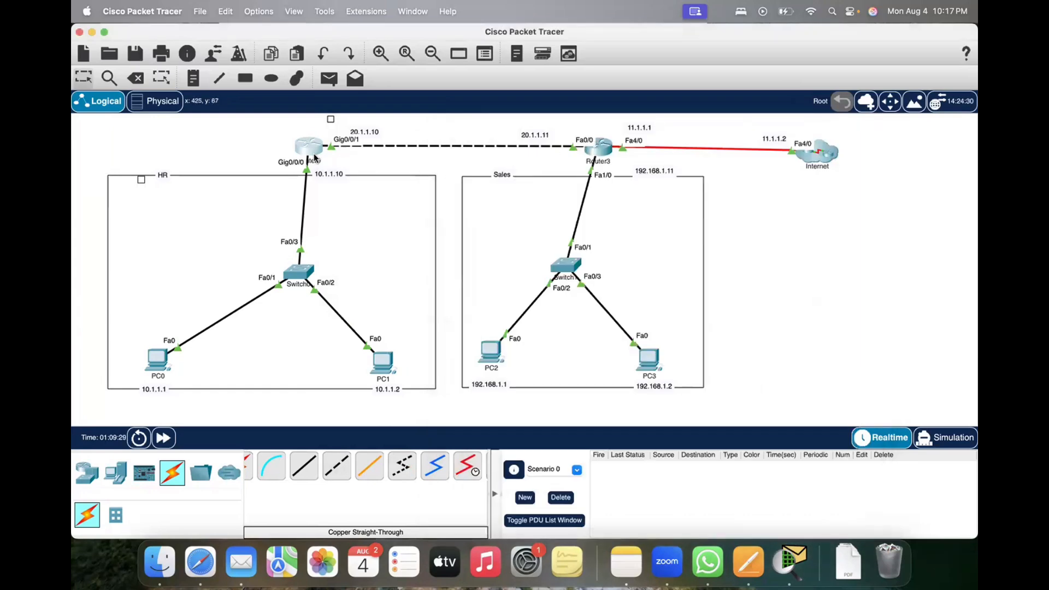
click(597, 149)
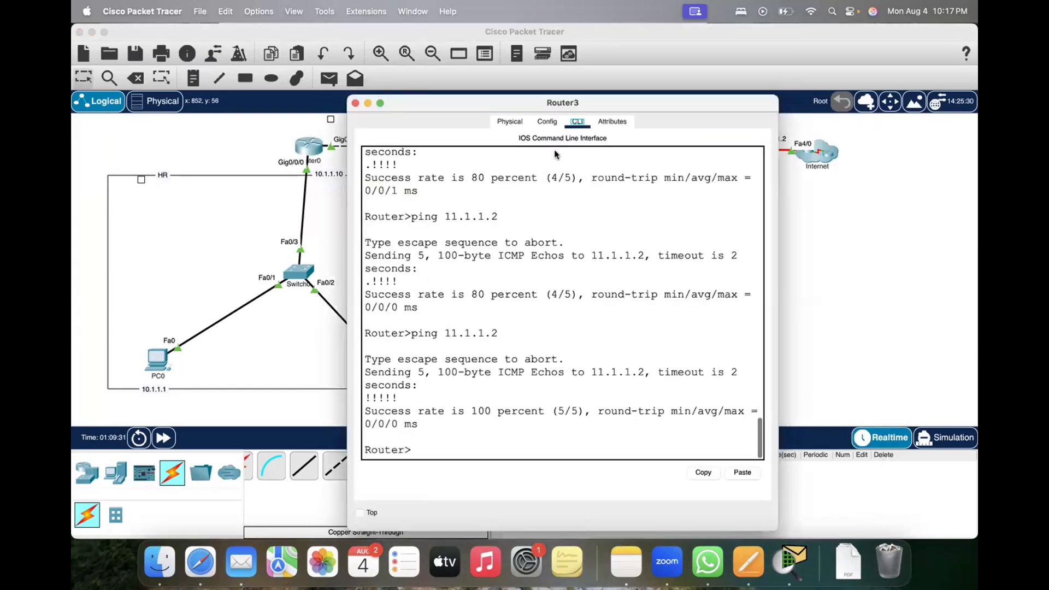
click(355, 103)
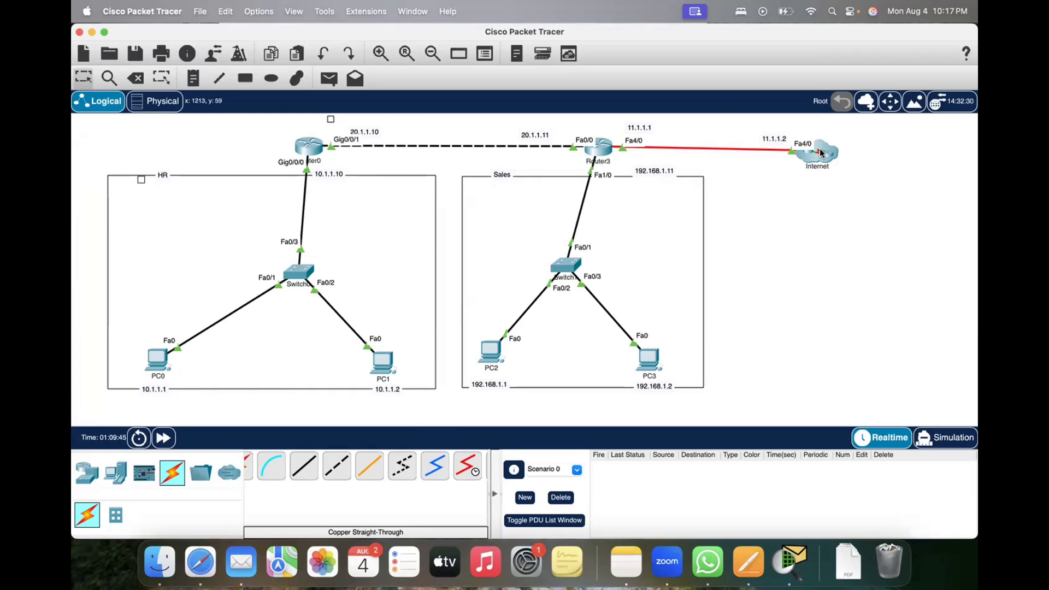
Step: Move the Internet cloud slightly farther from Router3 so its link runs roughly level, leaving no other objects selected
mouse_move(815, 151)
mouse_down()
mouse_move(823, 146)
mouse_move(821, 167)
mouse_up()
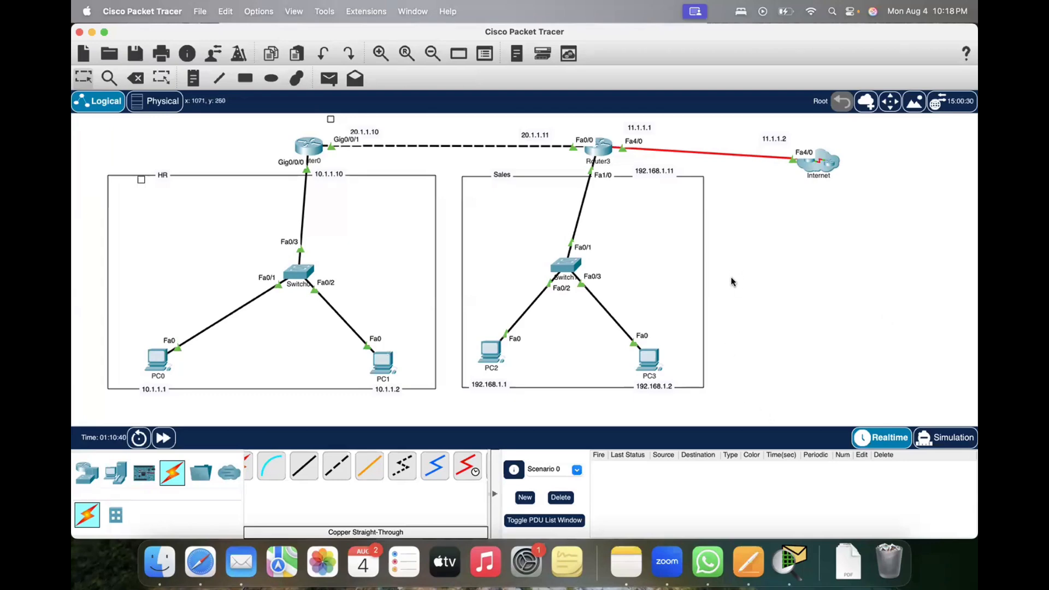
drag(732, 274, 801, 358)
drag(510, 122, 658, 177)
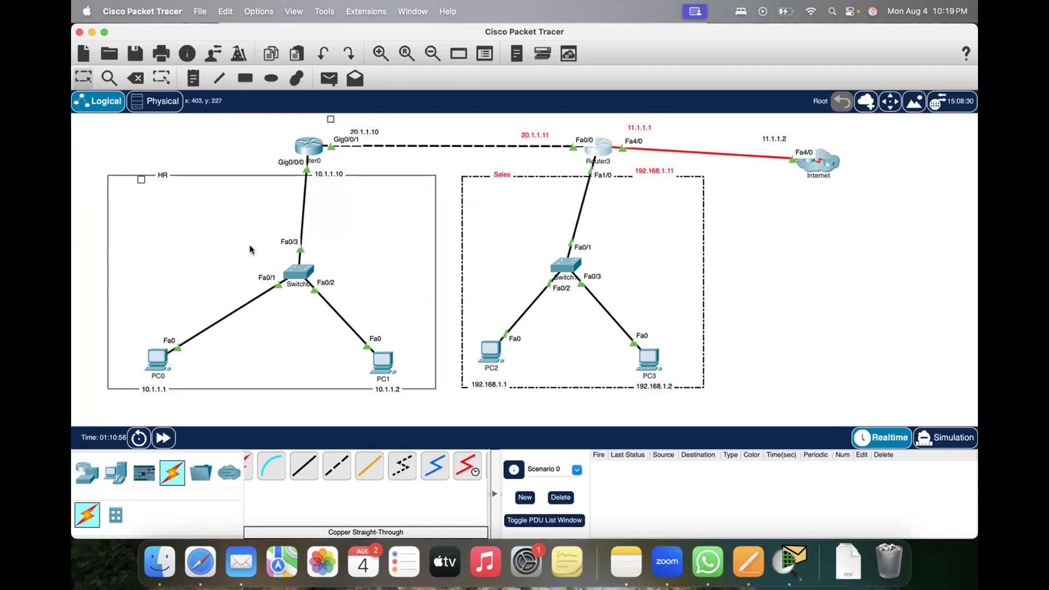
click(796, 335)
drag(820, 170, 835, 158)
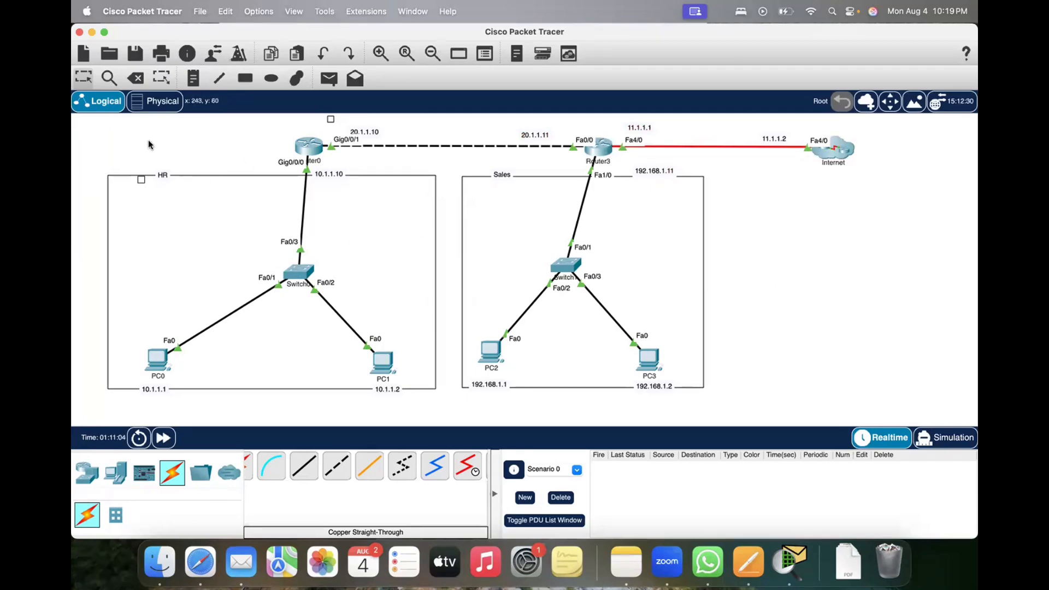
Step: Draw one unfilled, black-outlined rectangle enclosing the HR and Sales networks and both routers, leaving the Internet cloud outside
click(245, 80)
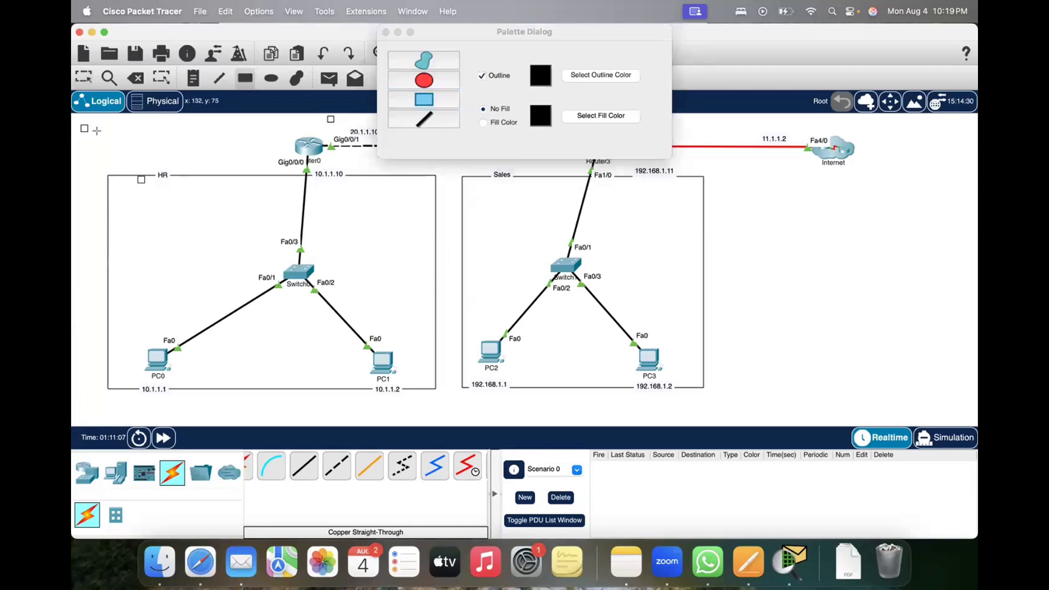
drag(90, 126, 804, 359)
drag(731, 399, 729, 411)
click(386, 32)
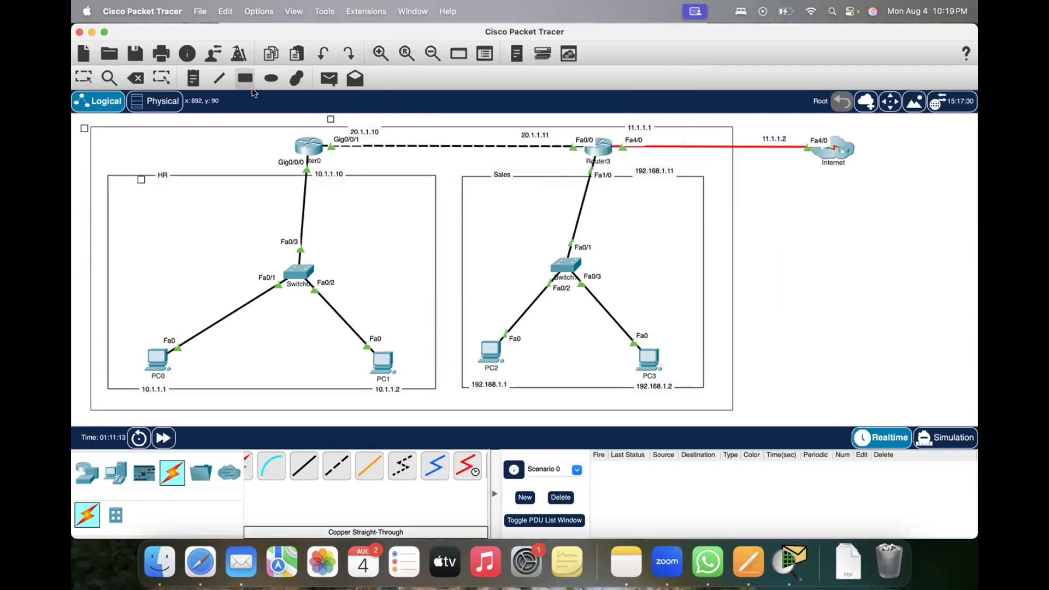
Step: Add the text label ABC and position it on the upper edge of the new enclosing rectangle
click(134, 131)
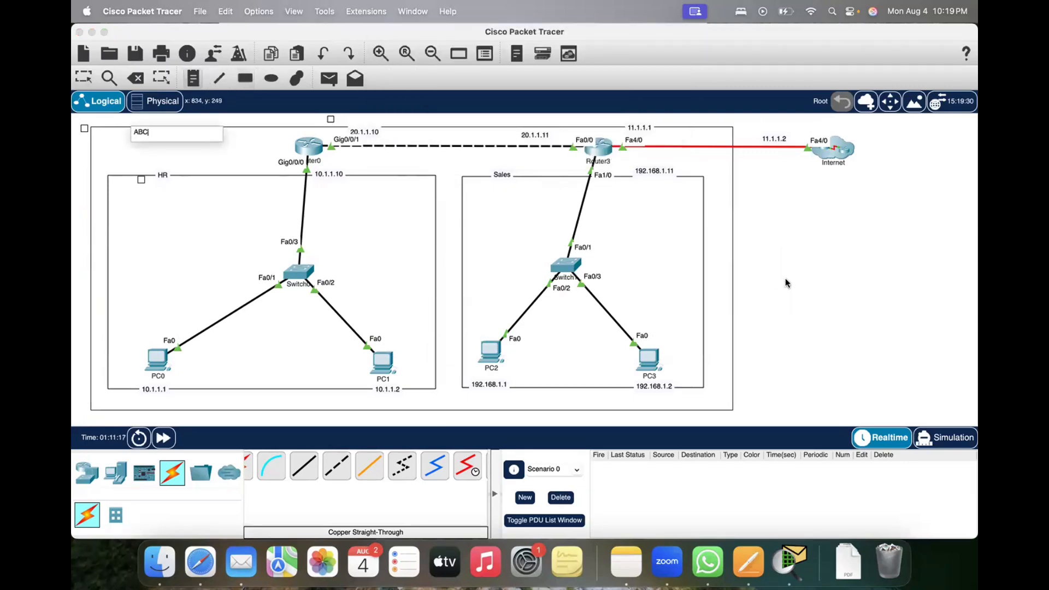
click(805, 284)
click(749, 277)
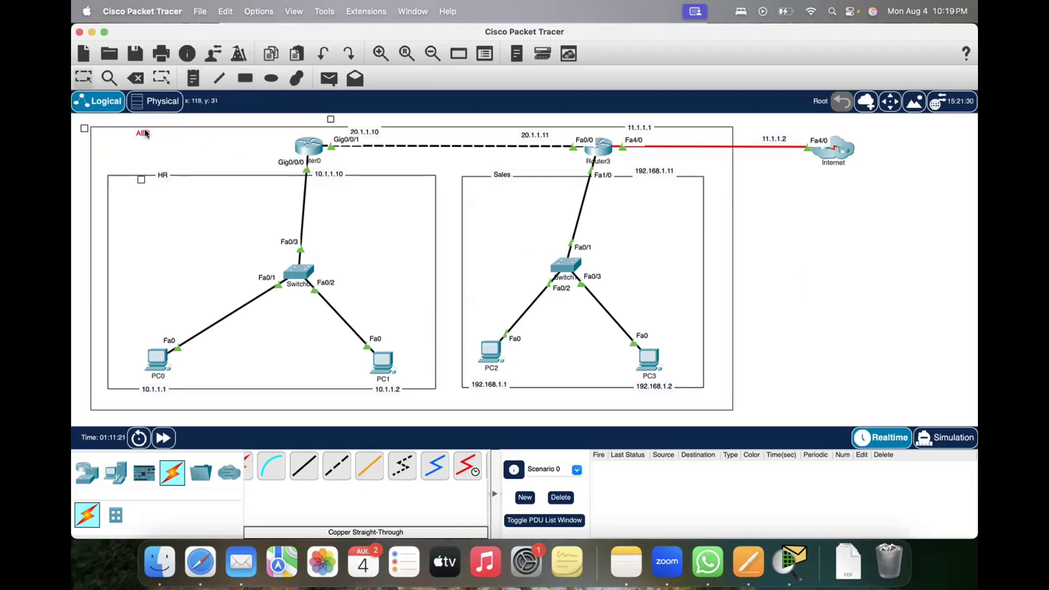
drag(145, 133, 148, 128)
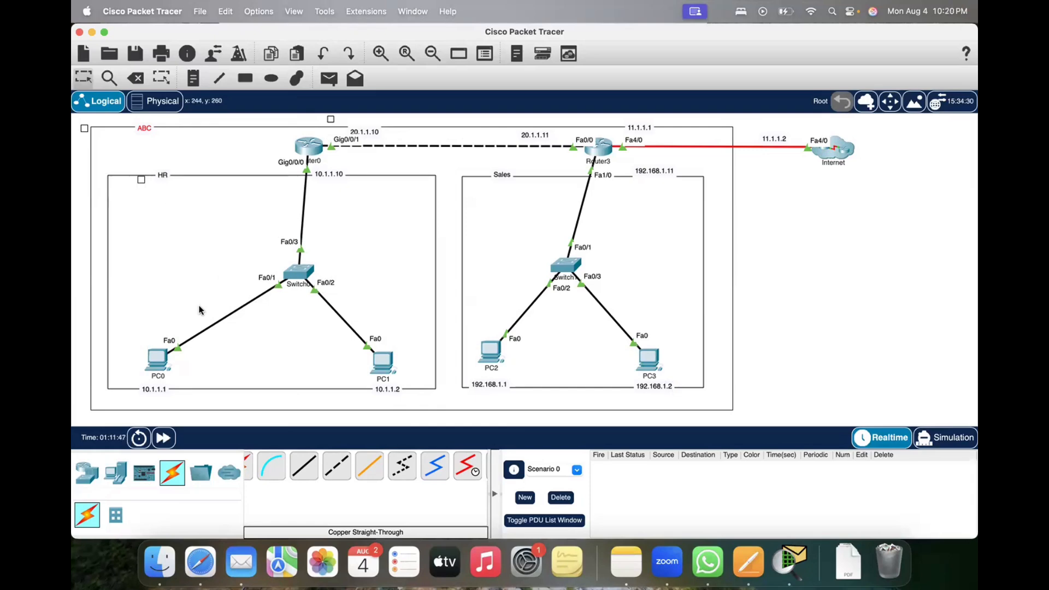
Step: Switch to Safari, search Google for "network racks" in a new tab, and show the image results
click(200, 561)
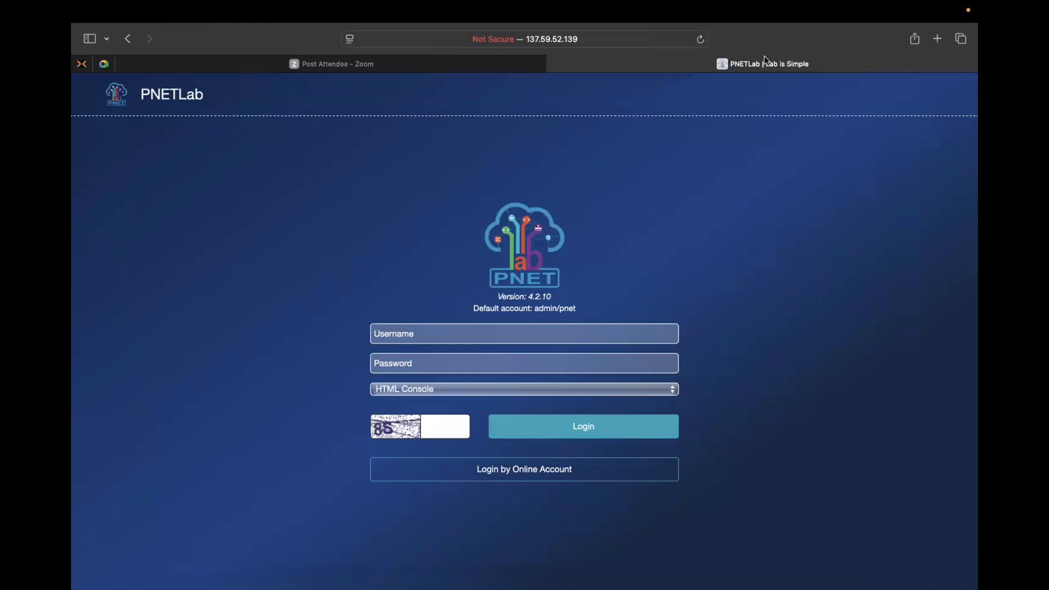
click(936, 40)
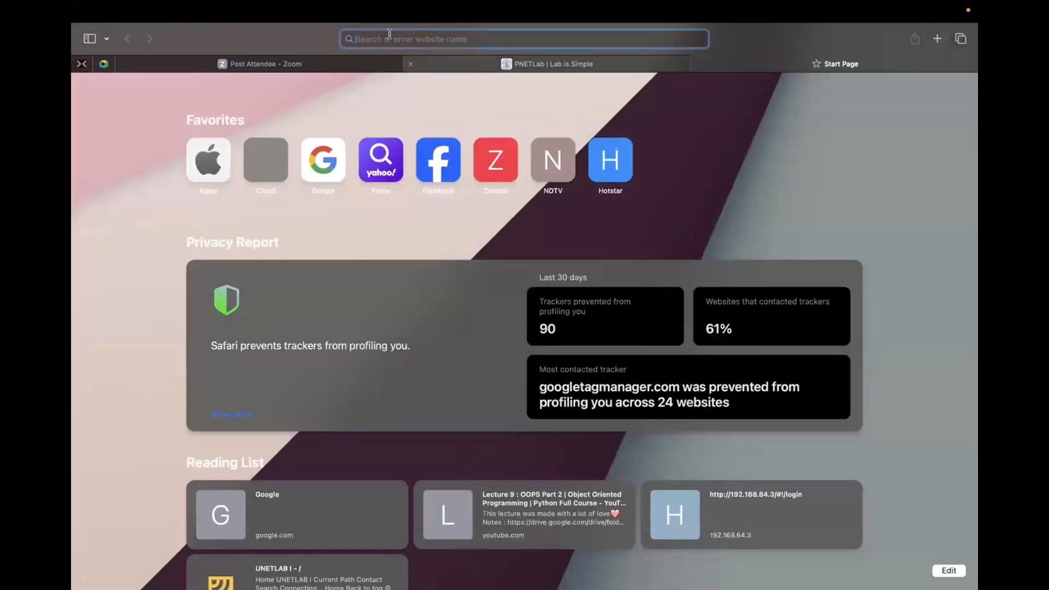
text(nwtw)
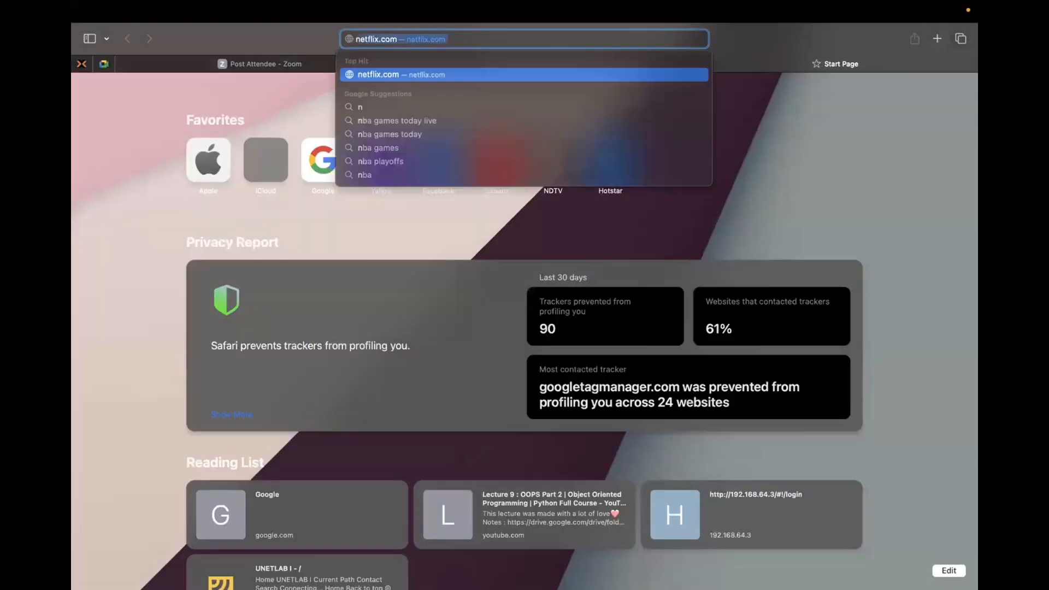
key(BackSpace)
key(BackSpace)
key(BackSpace)
text(etw)
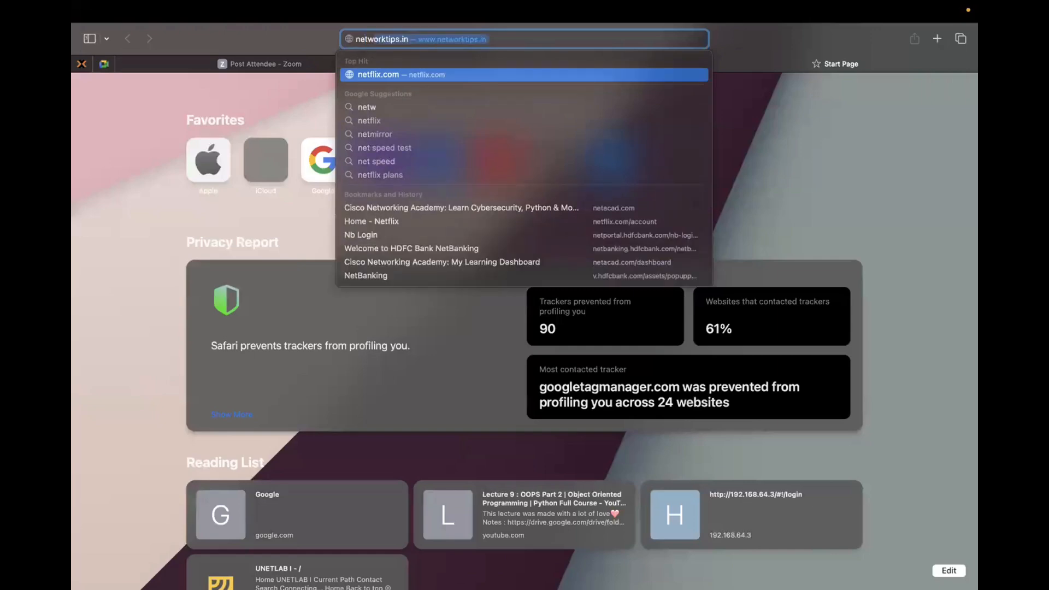
text(ork racks)
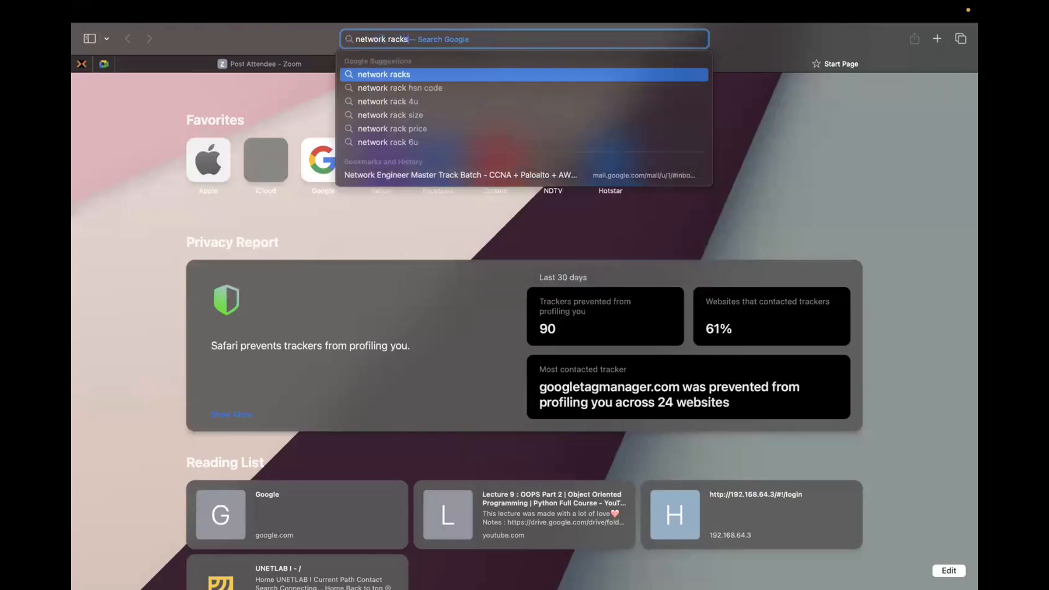
key(Return)
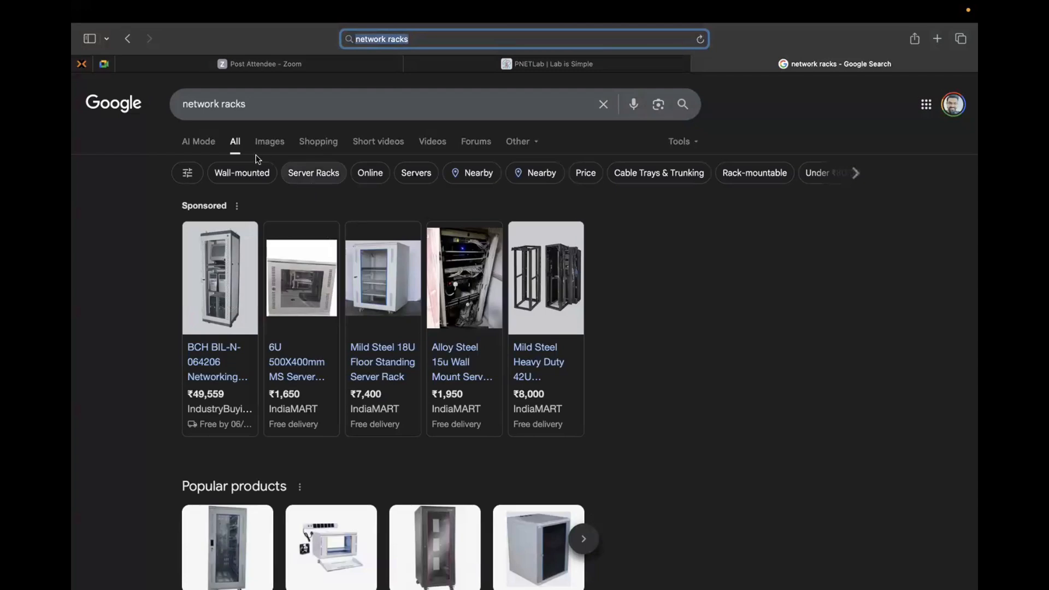
click(267, 142)
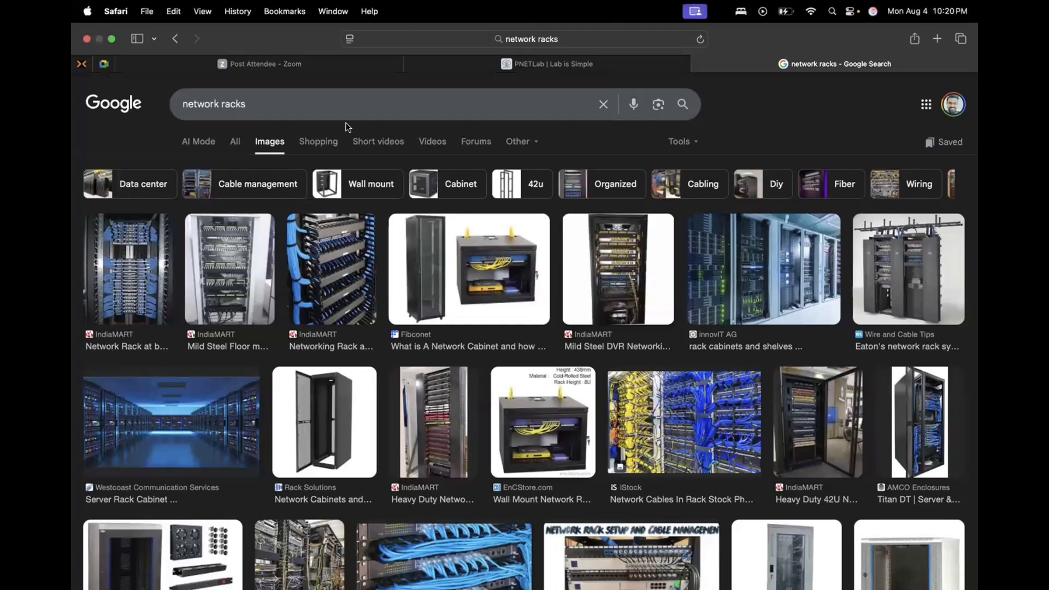
Step: Switch back to Cisco Packet Tracer to view the network topology
key(ctrl+Up)
click(428, 50)
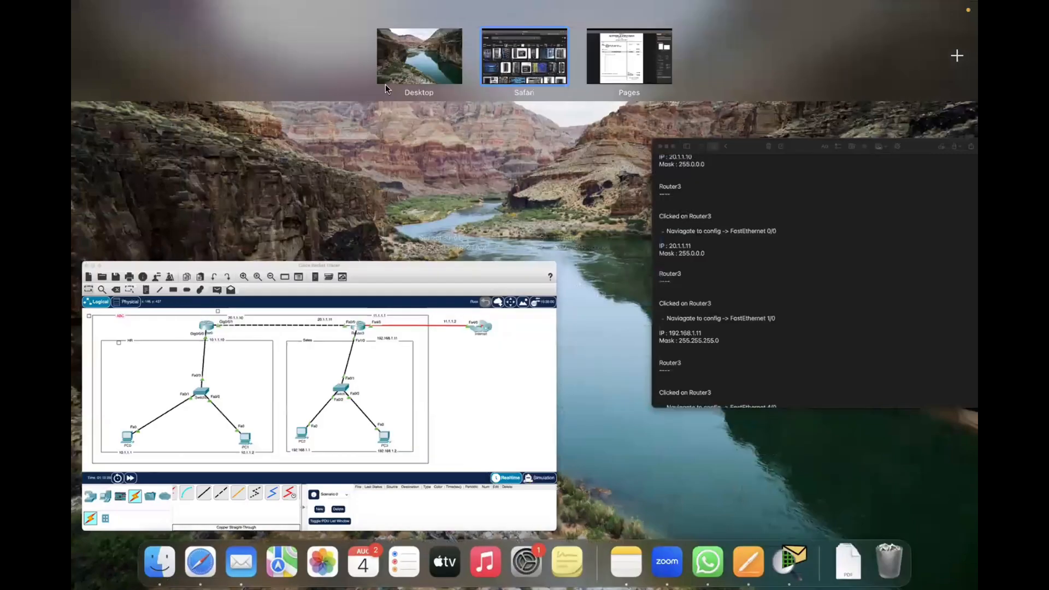
click(392, 353)
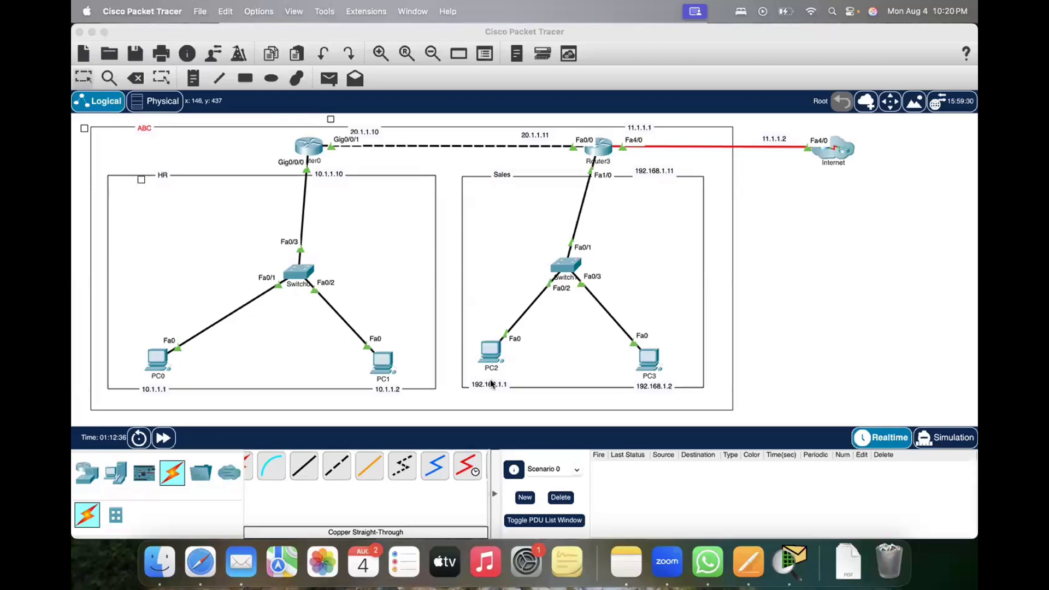
Step: Return to the Safari image results and open the preview of IndiaMART's Mild Steel DVR networking rack
click(200, 561)
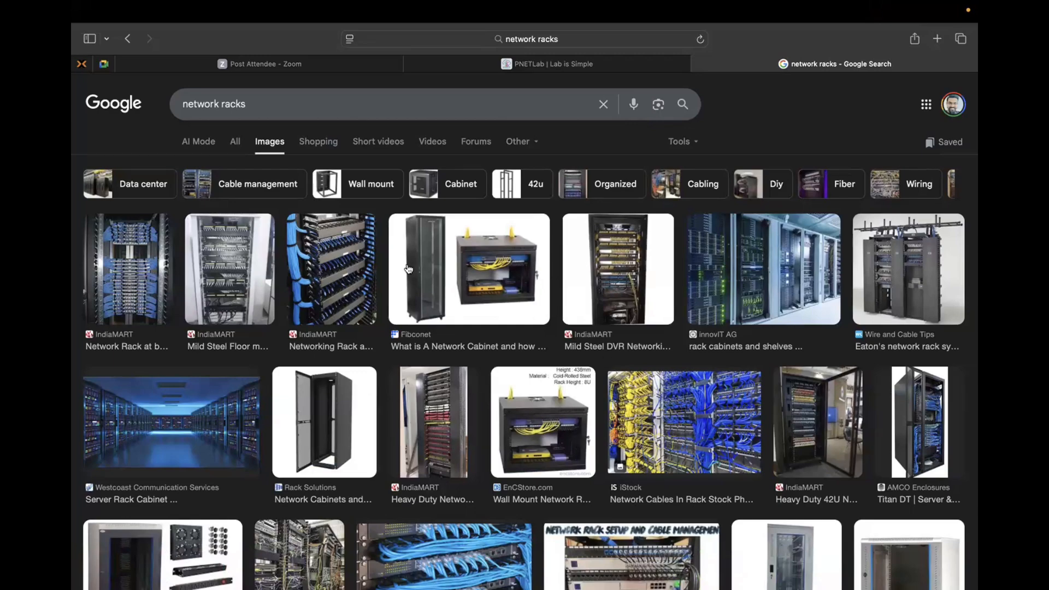
click(619, 248)
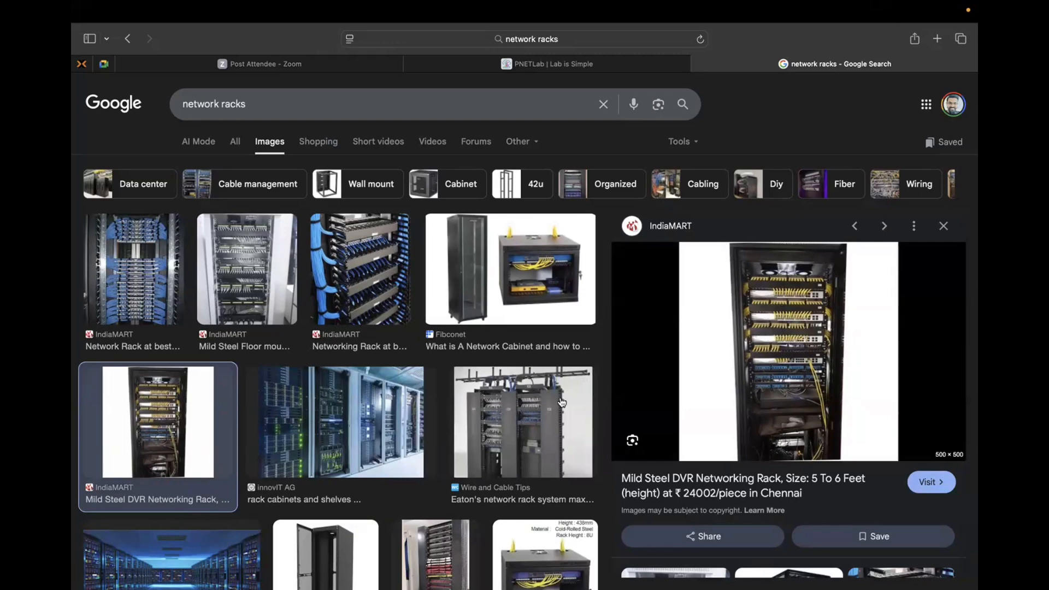
Step: Browse the rack image results and open the preview of NacSpace's network closets photo with the blue patch cables
scroll(523, 428, down, 3)
scroll(431, 476, down, 3)
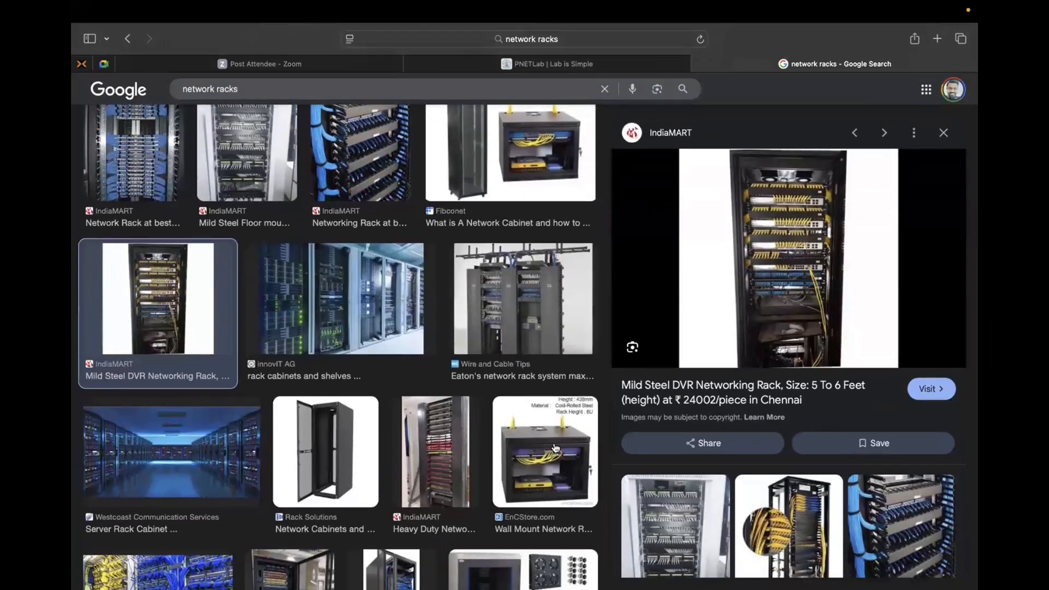
scroll(511, 281, up, 4)
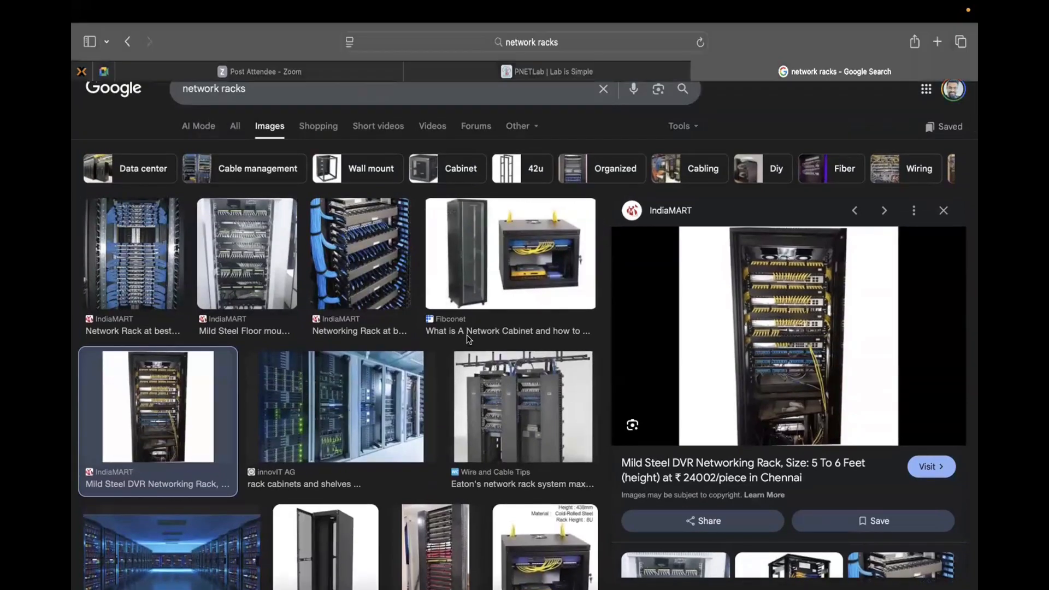
key(ctrl+Up)
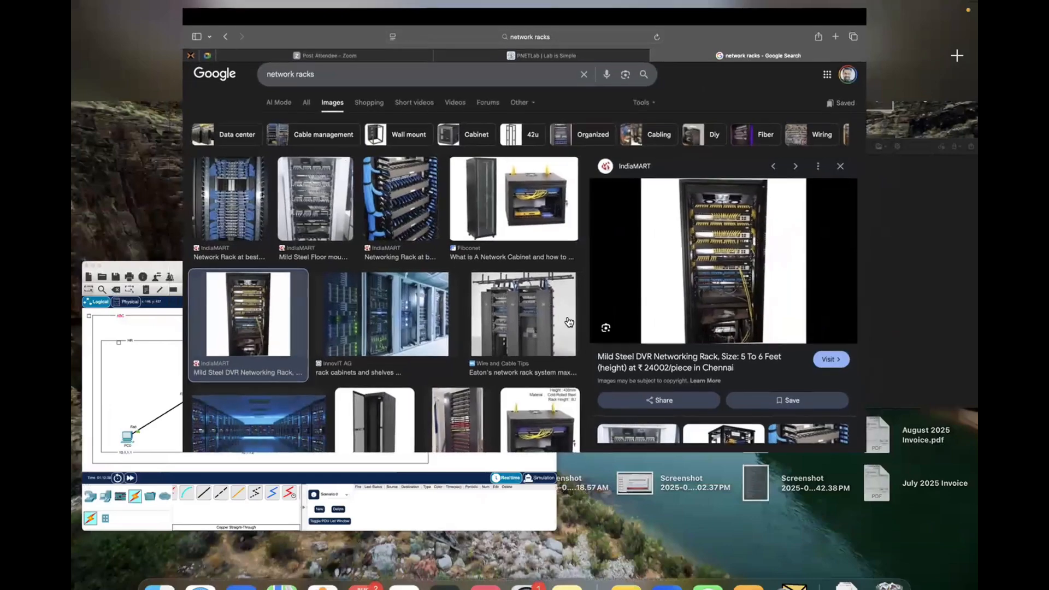
click(568, 322)
scroll(265, 490, down, 3)
scroll(265, 491, down, 5)
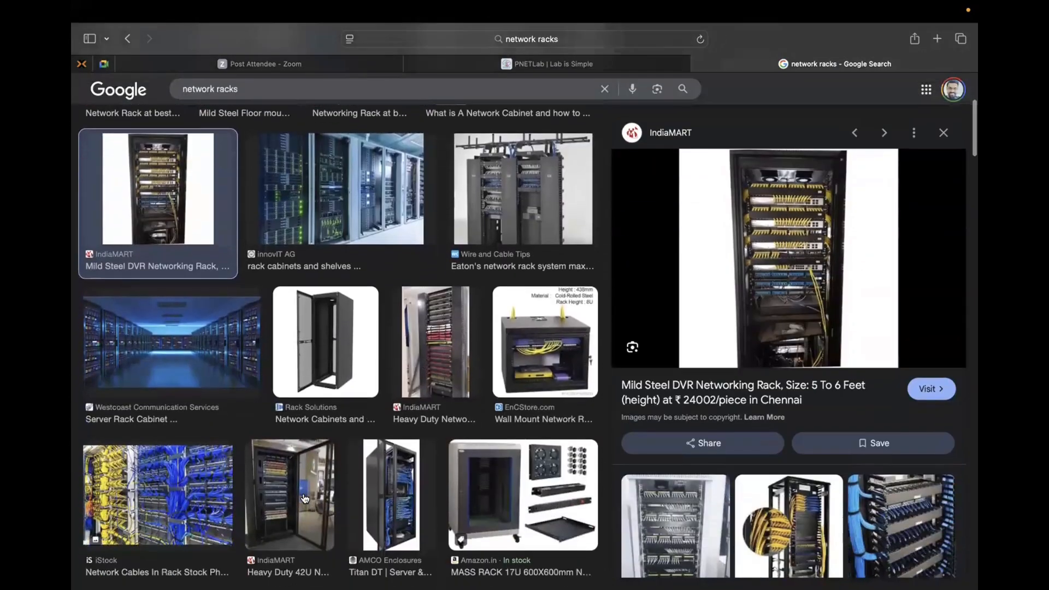
click(295, 495)
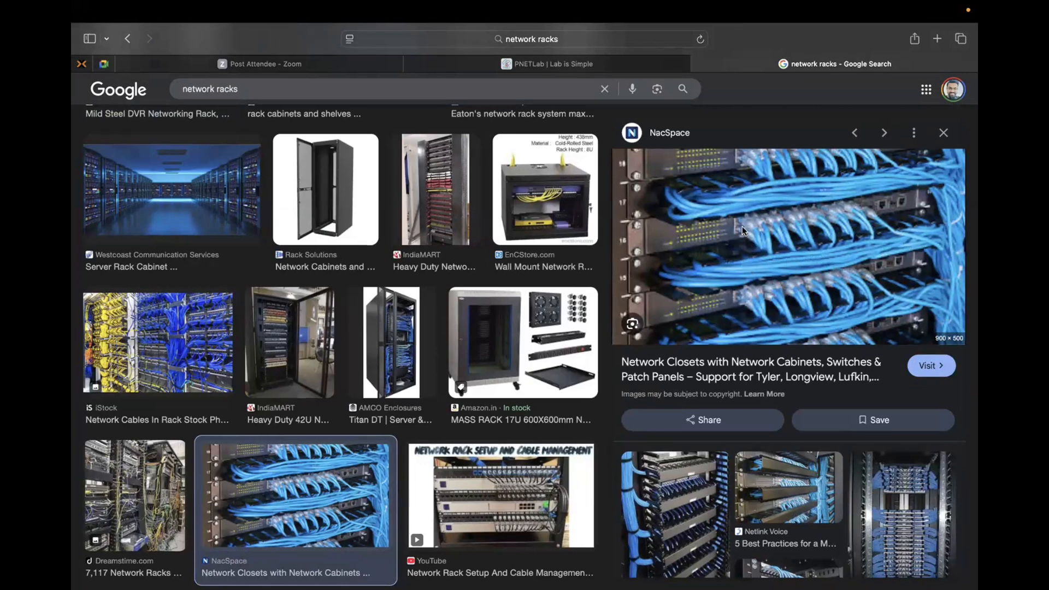
Step: Switch to Cisco Packet Tracer, highlight the Internet link and the whole ABC network by area selection, and clear the selection
key(ctrl+Up)
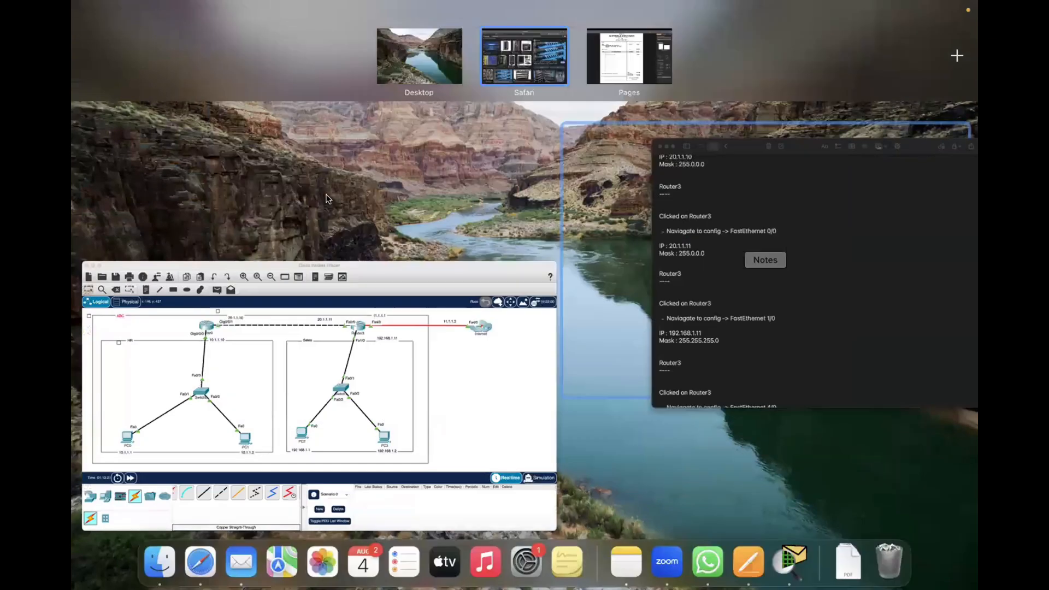
click(328, 198)
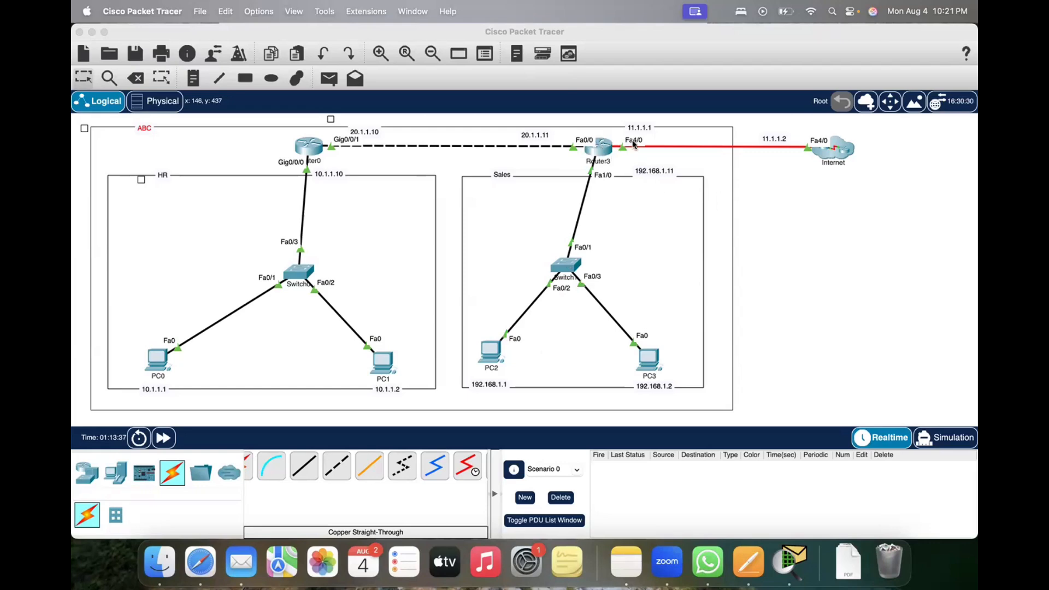
drag(747, 127, 774, 172)
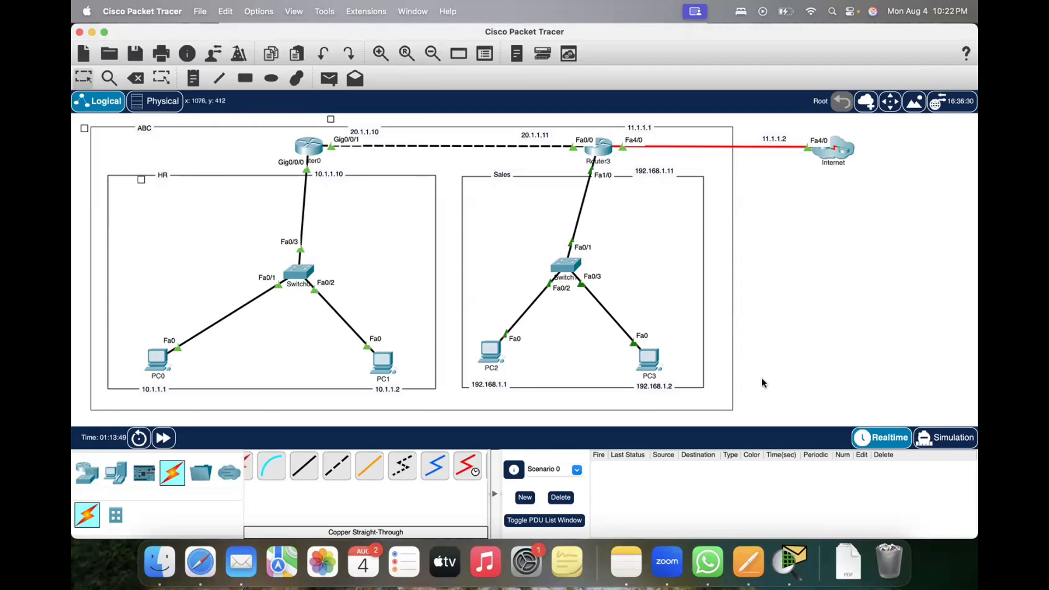
drag(774, 401, 87, 129)
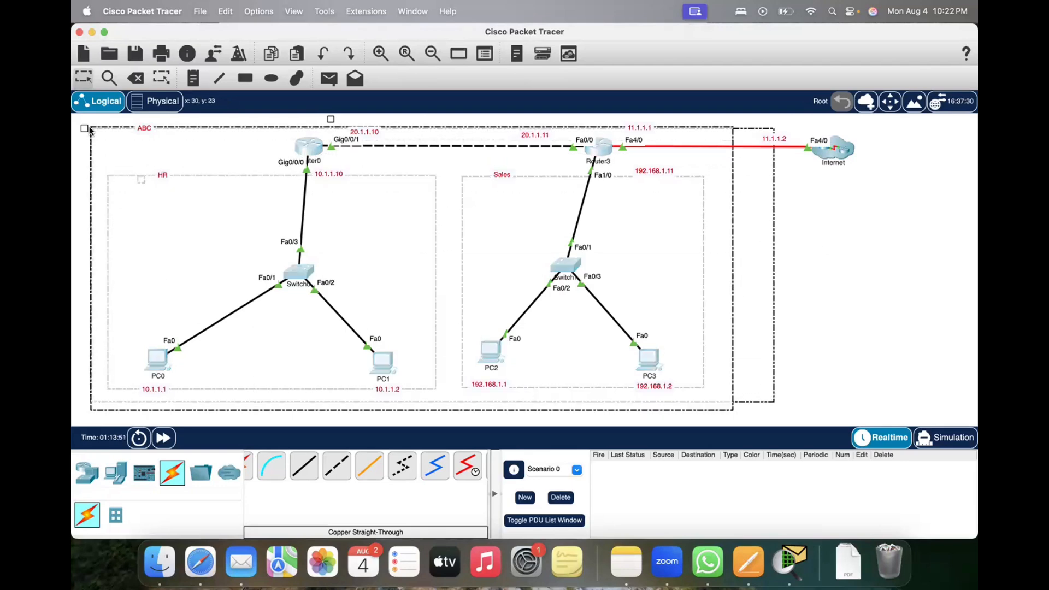
click(886, 267)
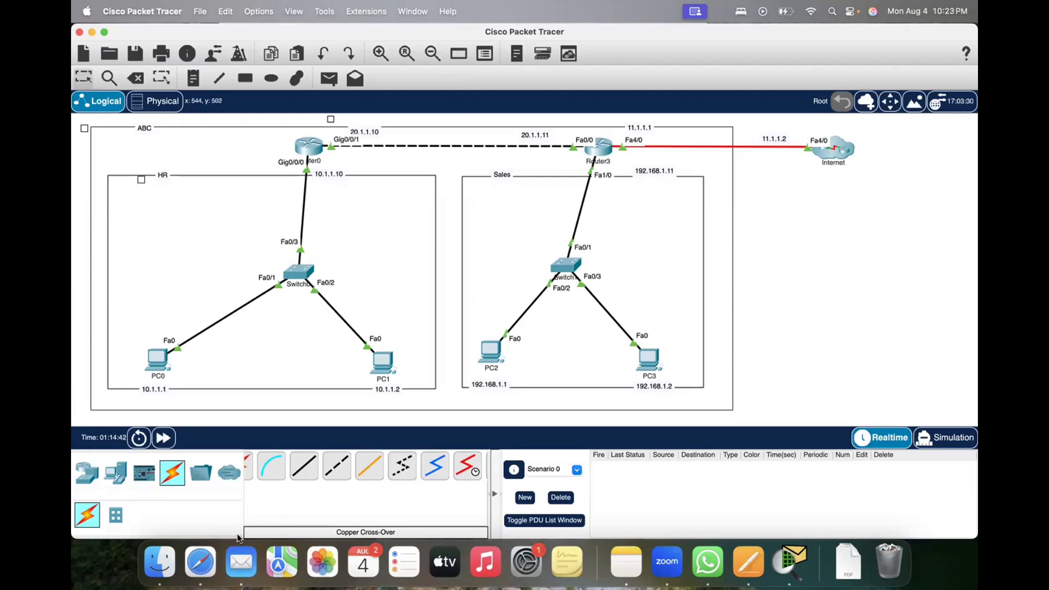
Step: Return to the Safari image results and open the preview of the empty network cabinet from Rack Solutions
click(191, 566)
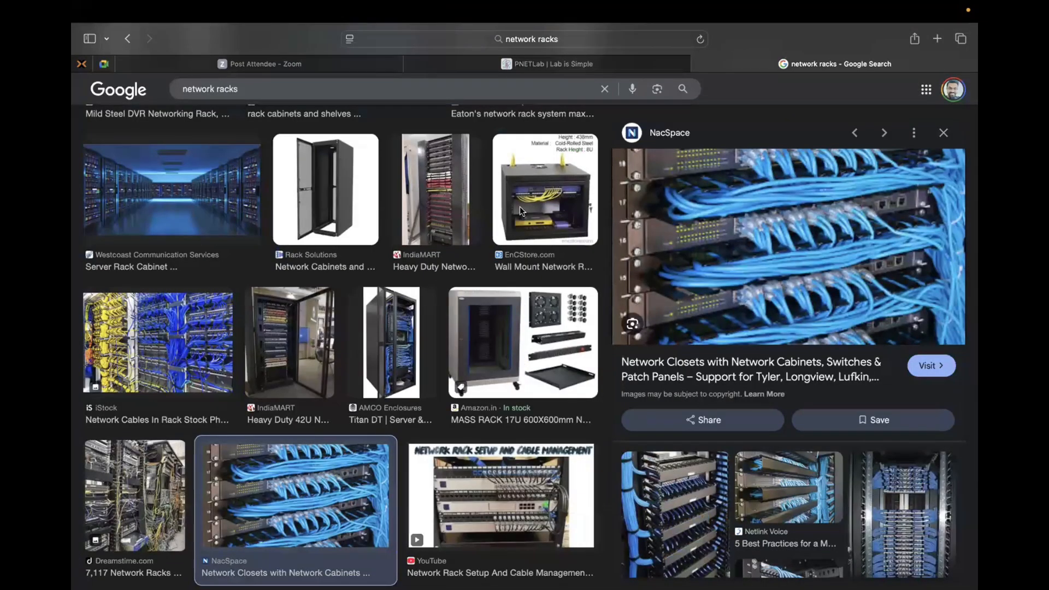
scroll(322, 361, down, 3)
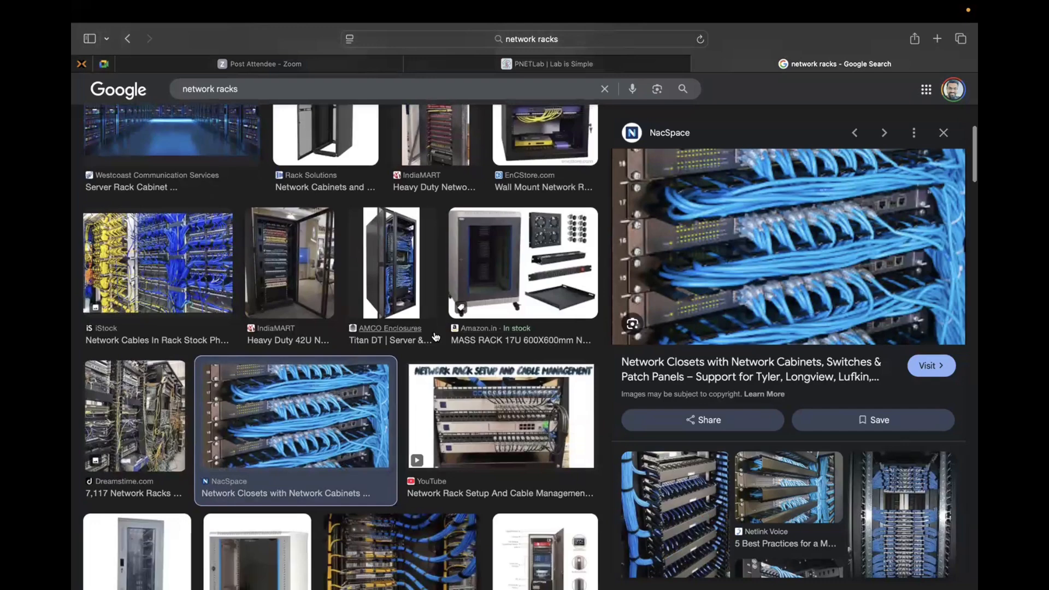
scroll(323, 231, up, 3)
click(319, 205)
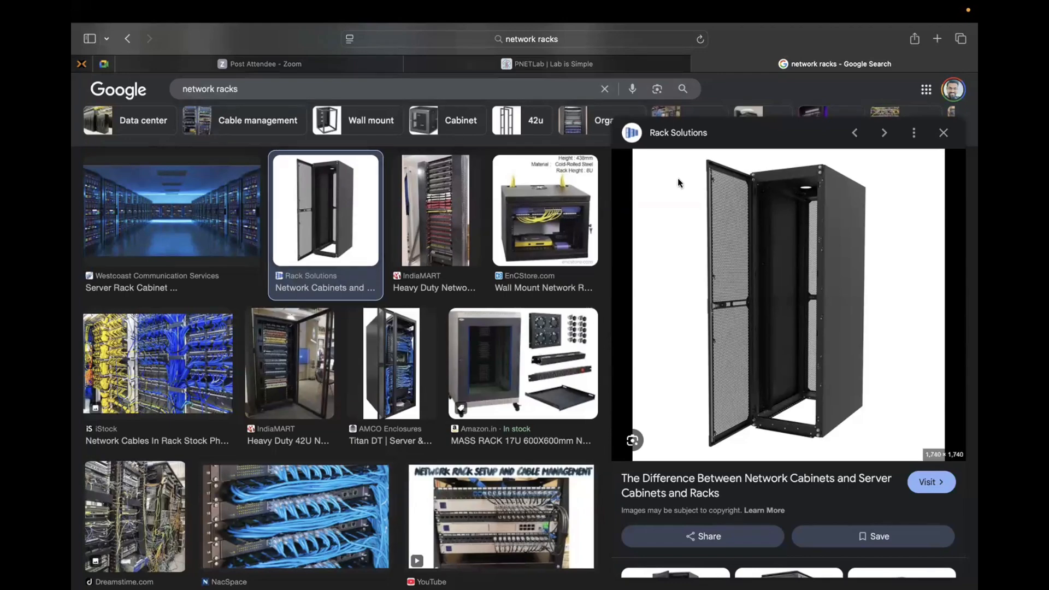
Step: Switch back to Cisco Packet Tracer and add the text note Logical in the empty area below the Internet cloud
key(ctrl+Up)
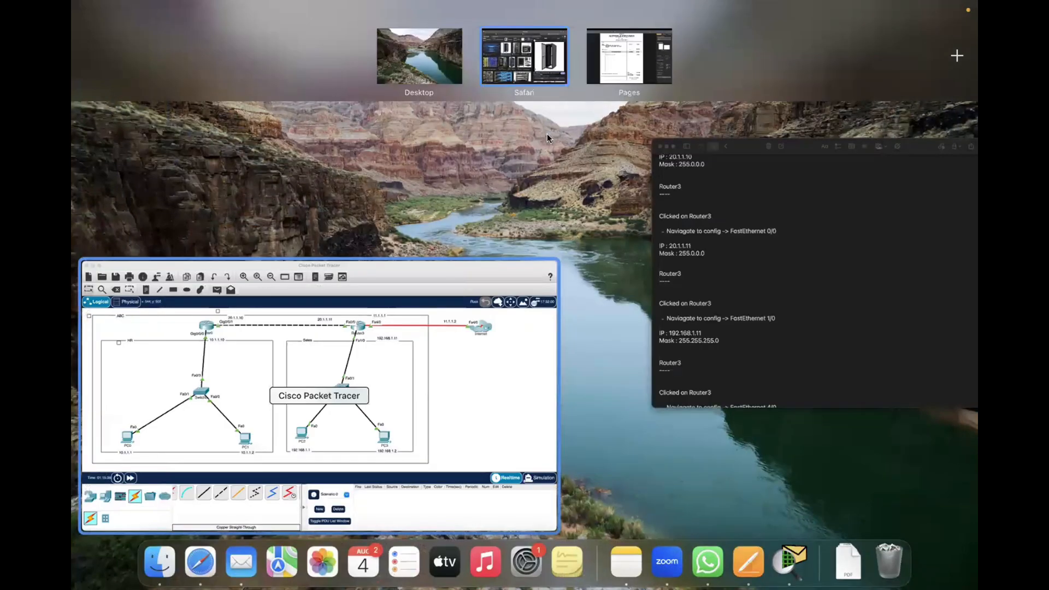
click(565, 132)
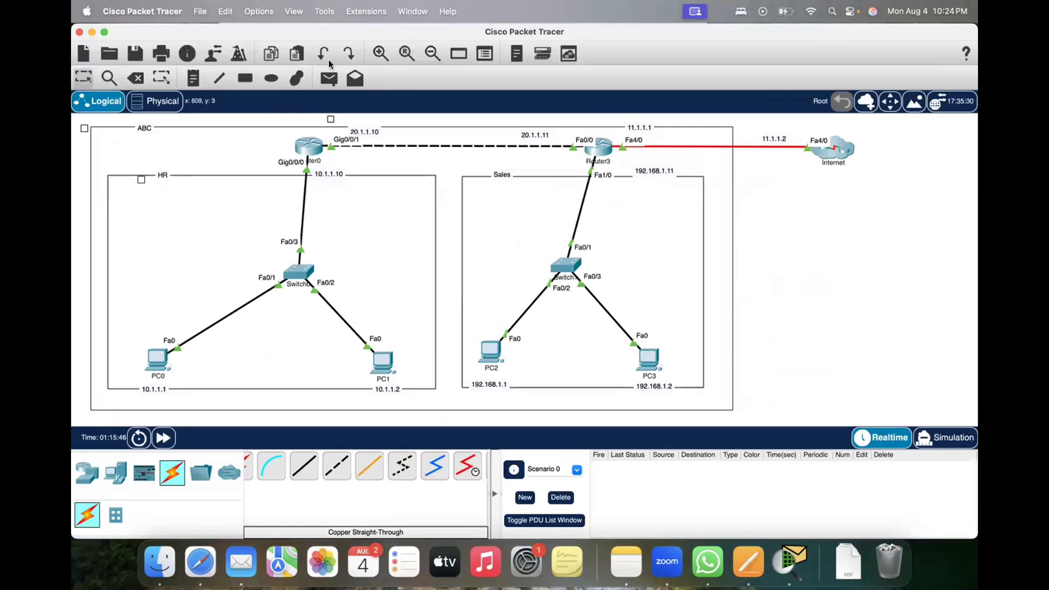
click(192, 78)
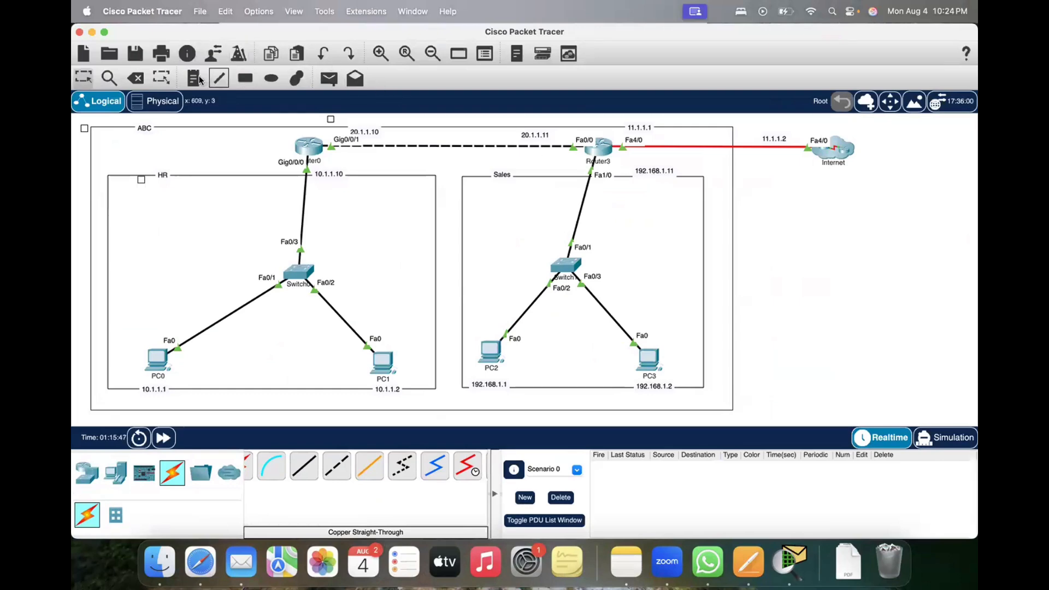
click(767, 204)
text(Co)
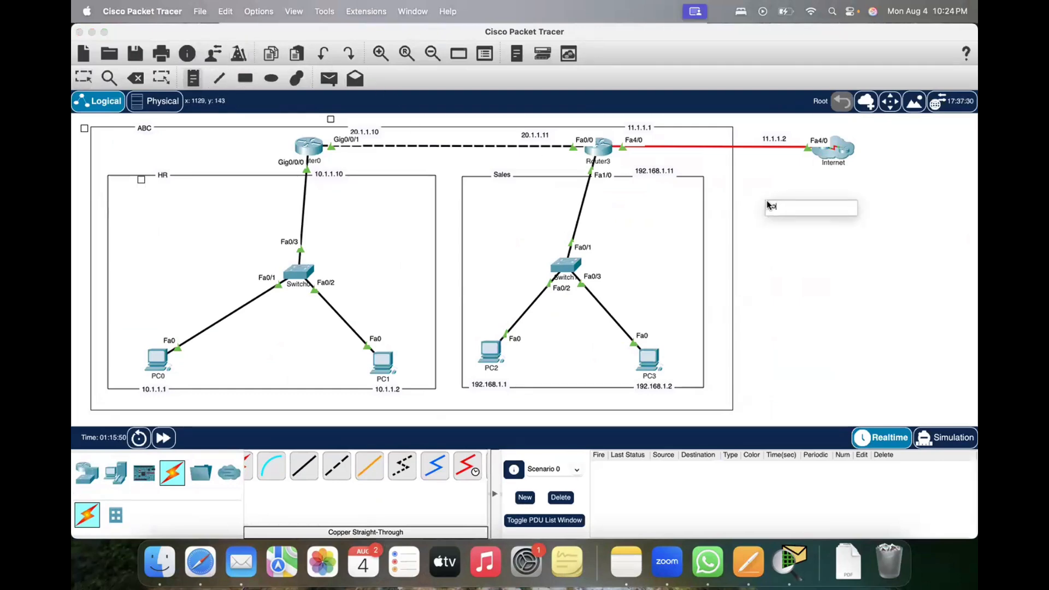
text(gical)
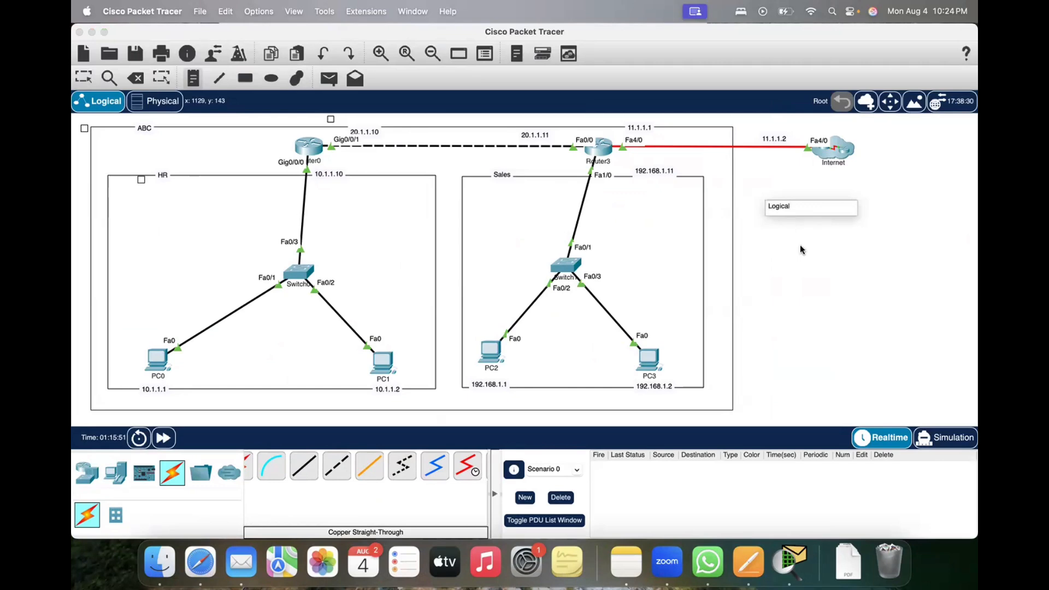
Step: Add the text note Physical below the Logical note and leave the note tool
click(775, 257)
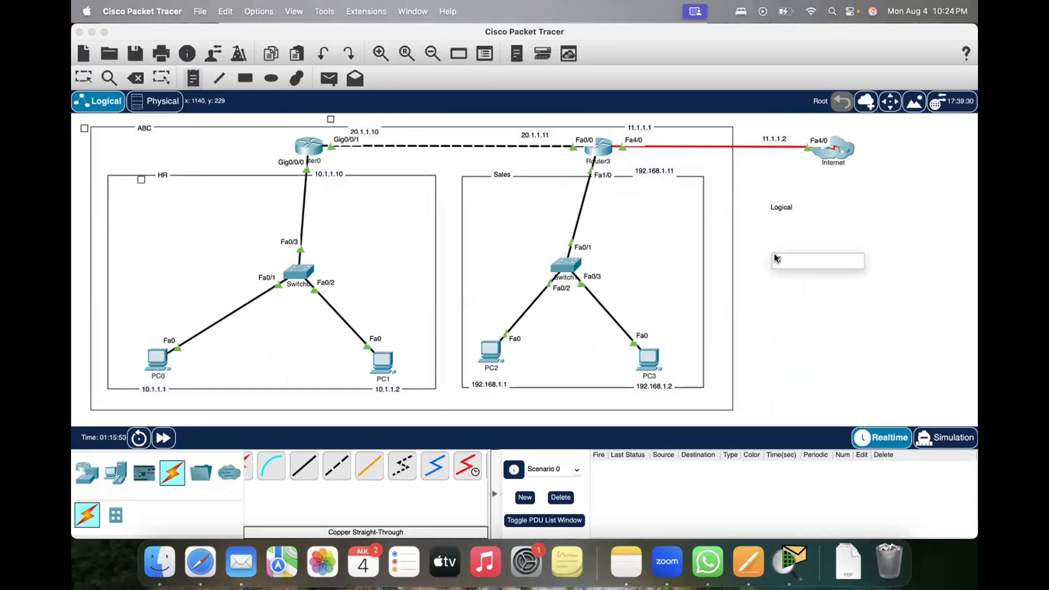
text(Physical)
click(838, 325)
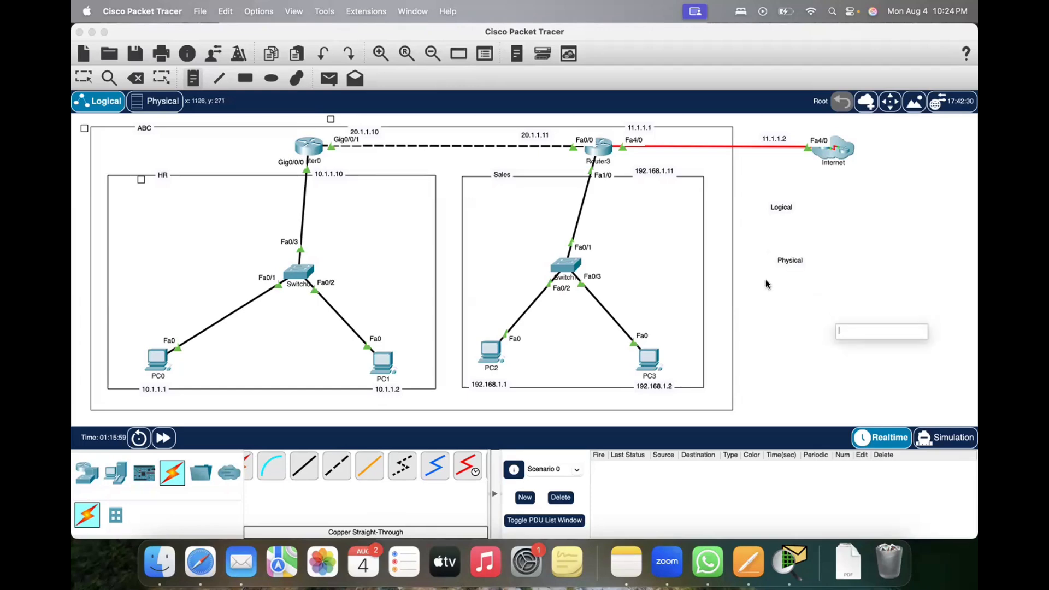
key(Escape)
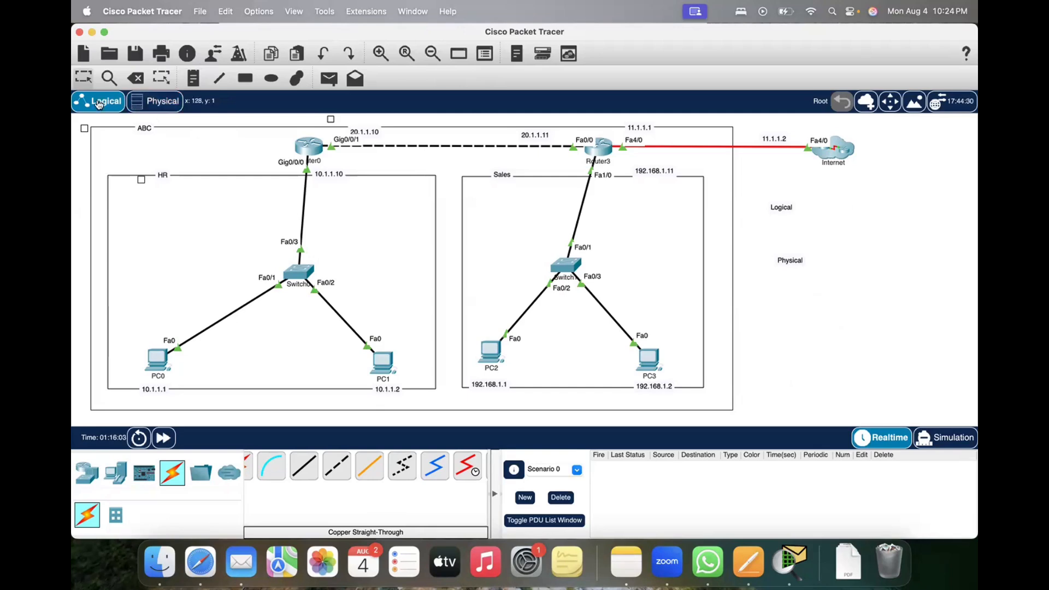
Step: Switch the workspace to the physical view and open Home City and its Corporate Office
click(155, 101)
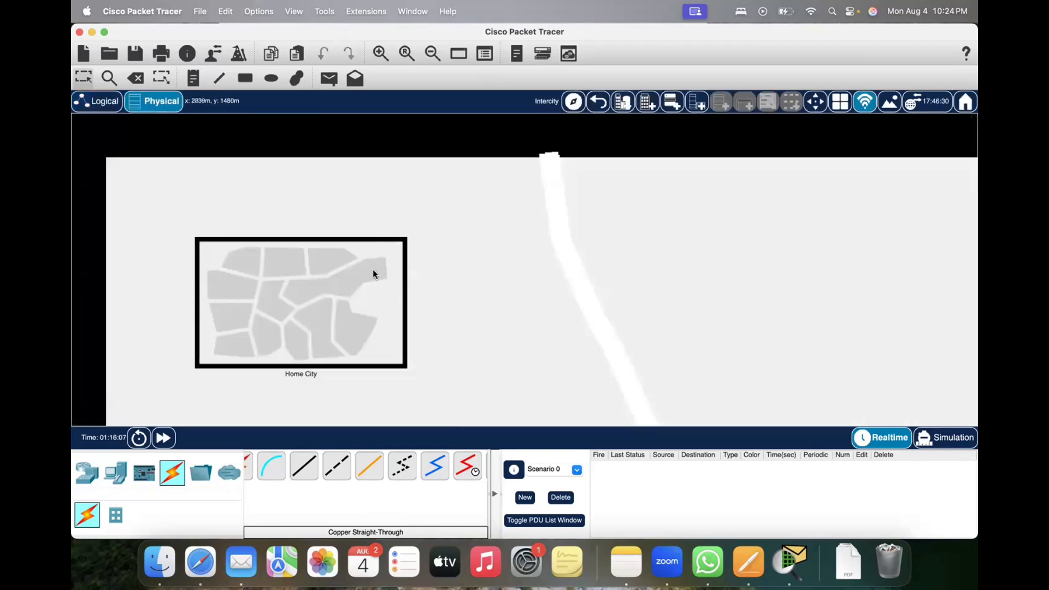
click(320, 294)
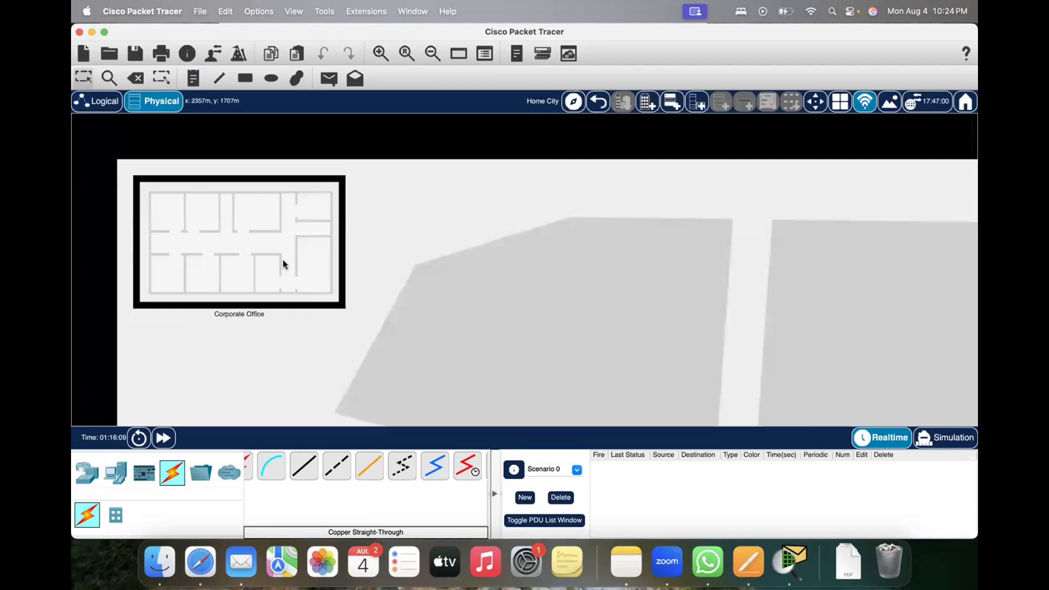
click(256, 288)
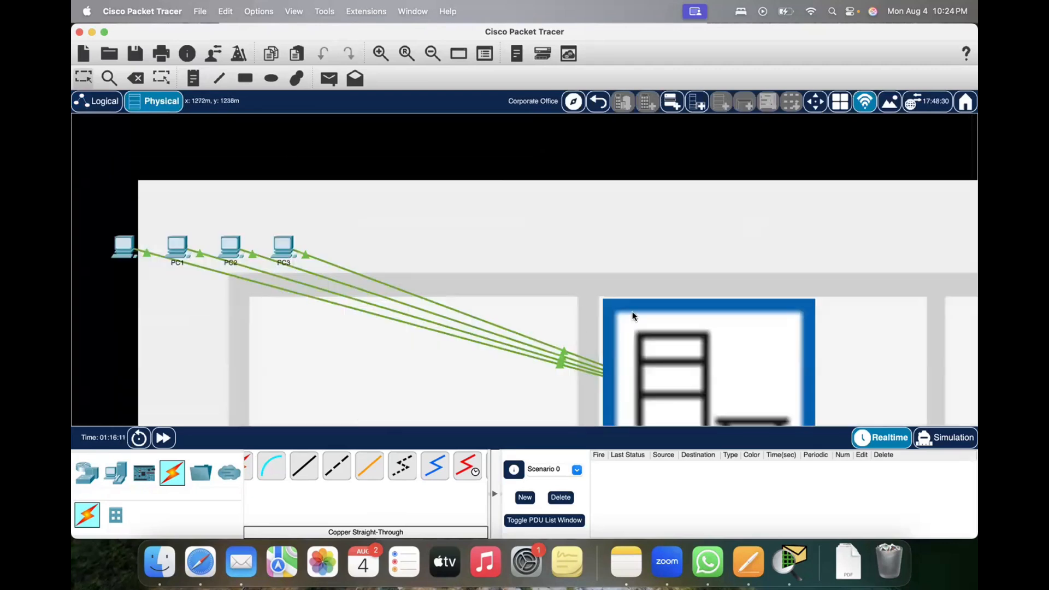
Step: Examine the Corporate Office floor plan, including the Main Wiring Closet and the cables running to it from the PCs
scroll(632, 312, down, 2)
scroll(633, 314, down, 3)
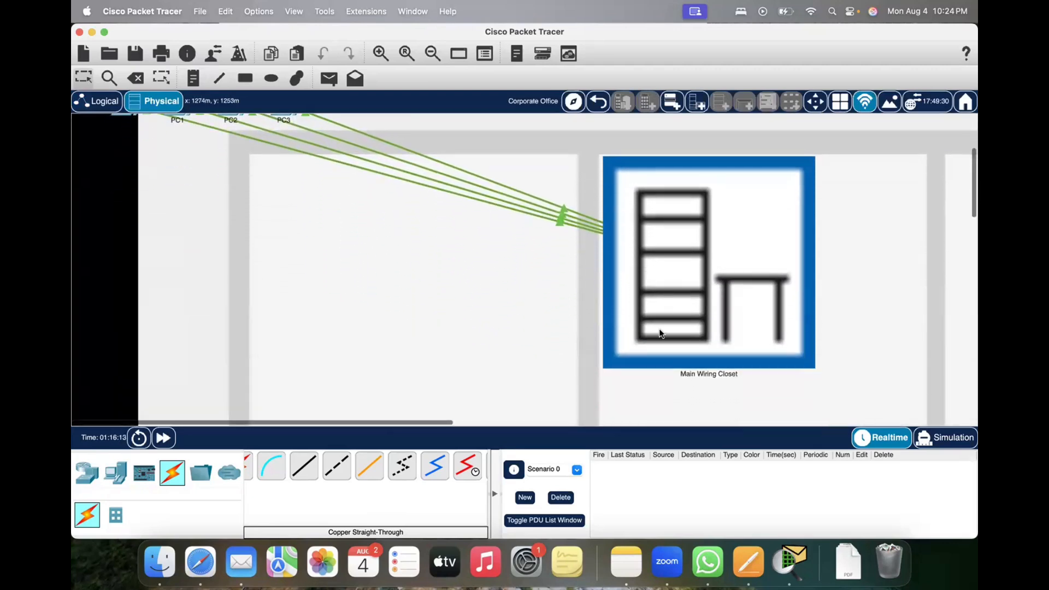
scroll(655, 317, up, 2)
scroll(659, 328, up, 1)
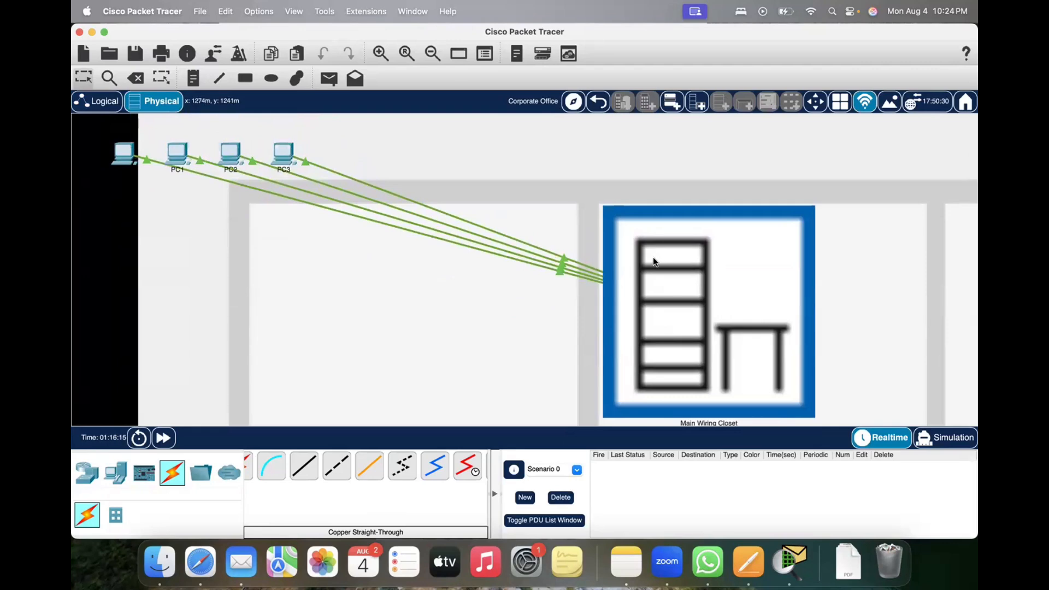
scroll(656, 262, down, 1)
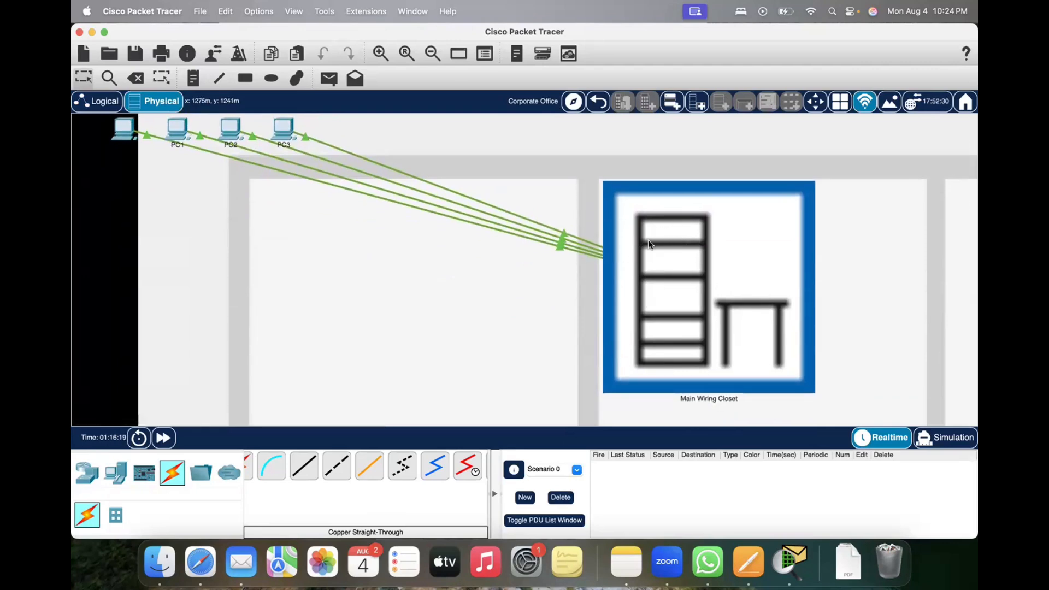
scroll(648, 243, down, 4)
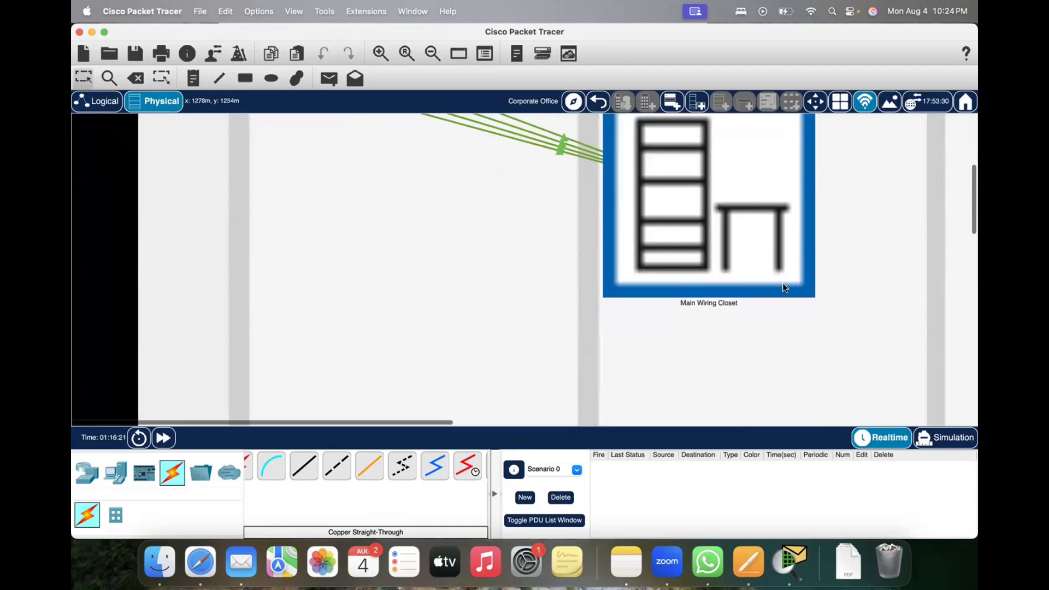
scroll(782, 288, down, 12)
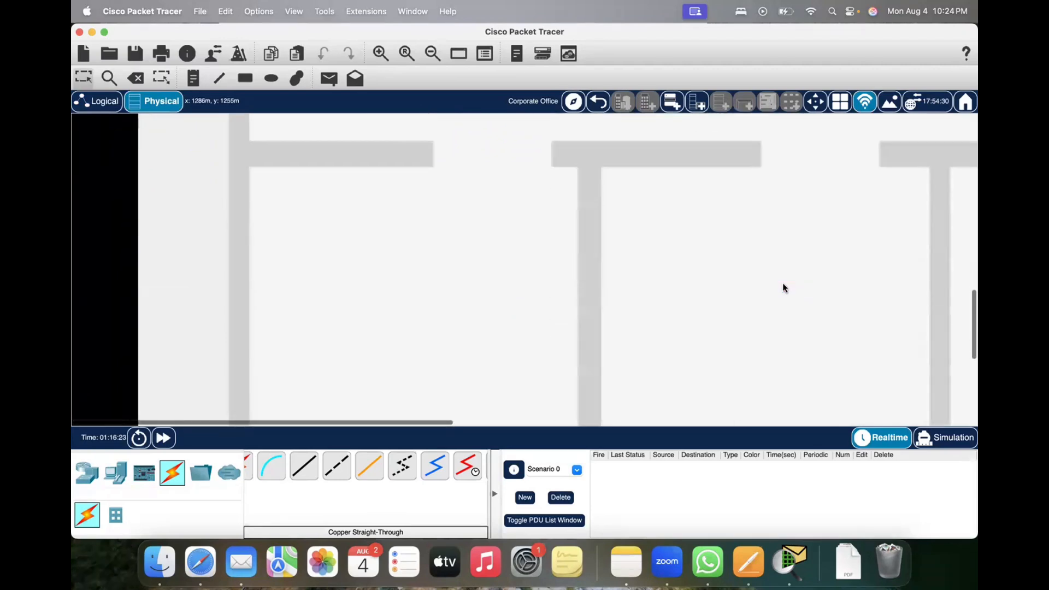
Step: Move PC0 lower on the Corporate Office plan and shift PC1 slightly down toward it
scroll(782, 288, up, 15)
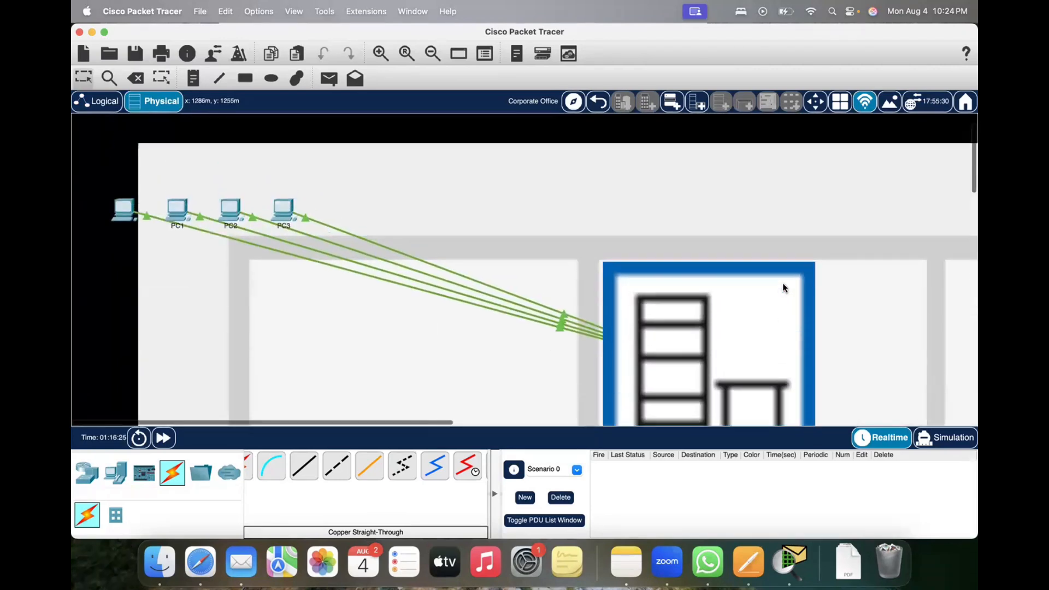
scroll(784, 288, up, 2)
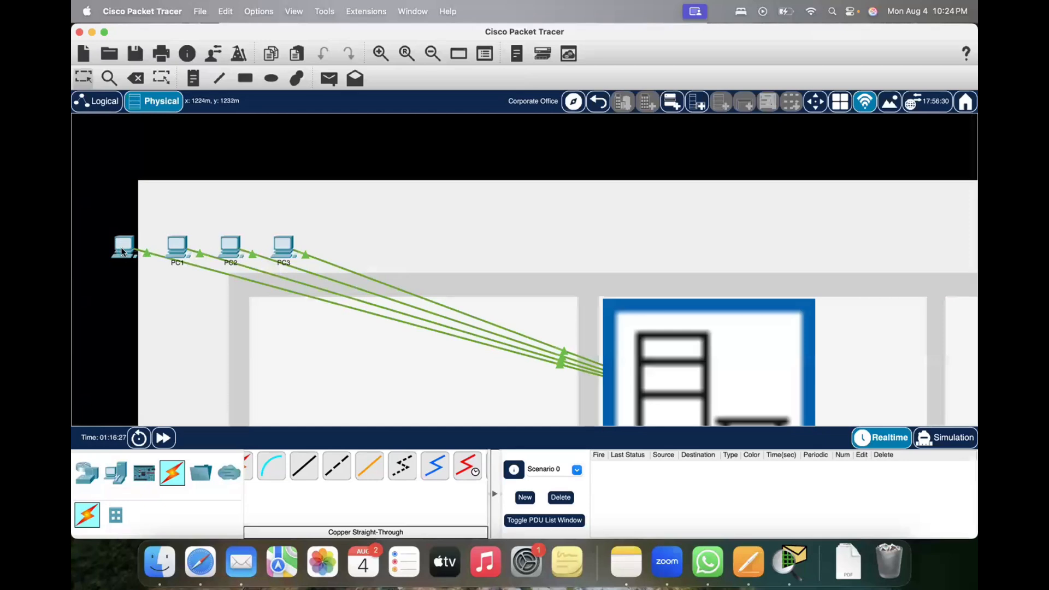
drag(122, 251, 122, 291)
mouse_move(176, 247)
mouse_down()
mouse_move(167, 234)
mouse_move(168, 256)
mouse_up()
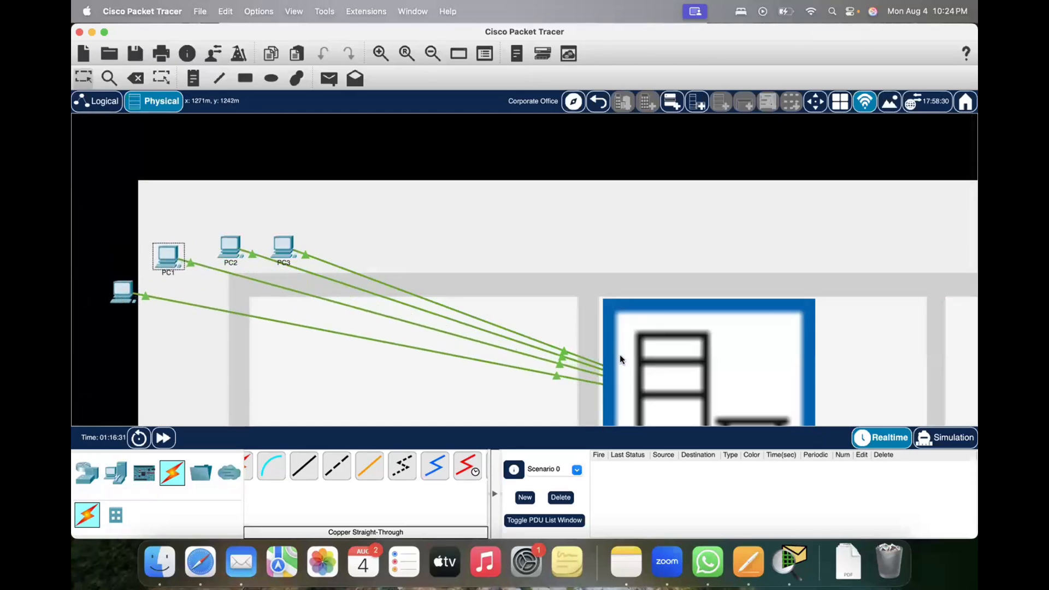
Step: Open the Main Wiring Closet and inspect the device details of Router3 and the switches mounted in the rack
click(619, 355)
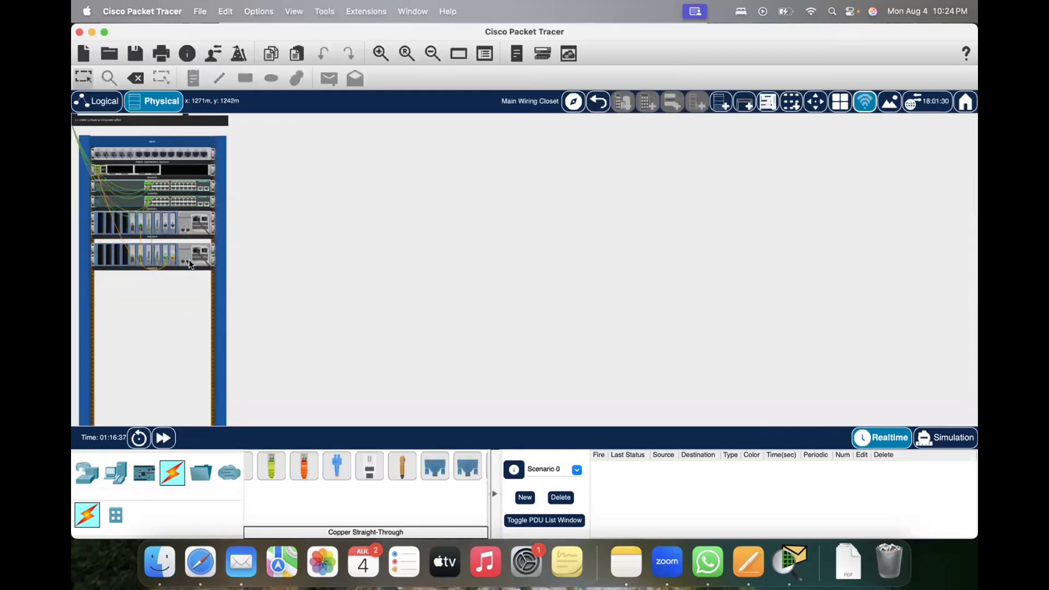
mouse_move(189, 264)
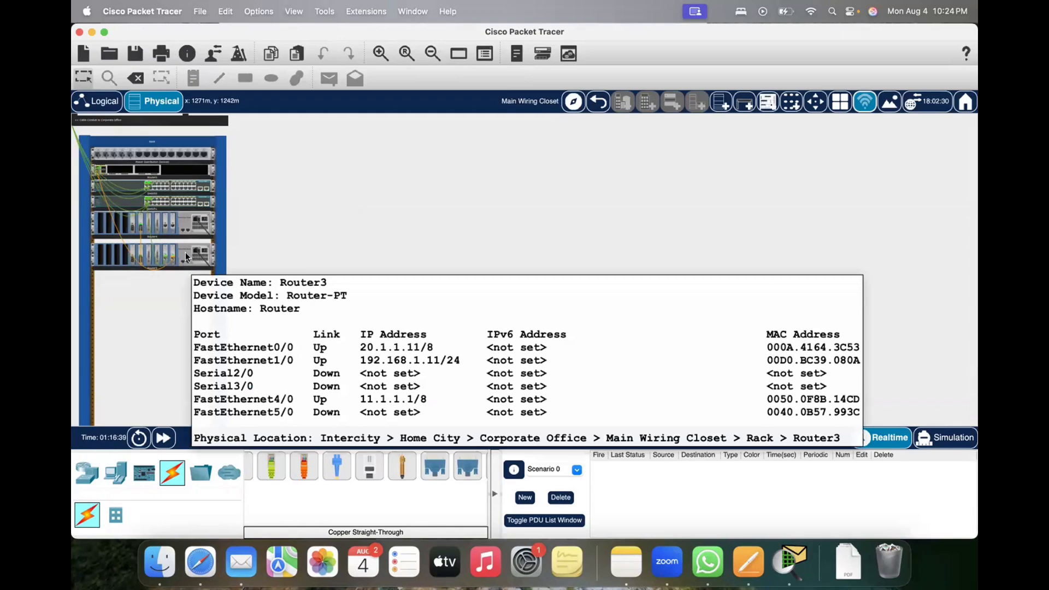
mouse_move(185, 202)
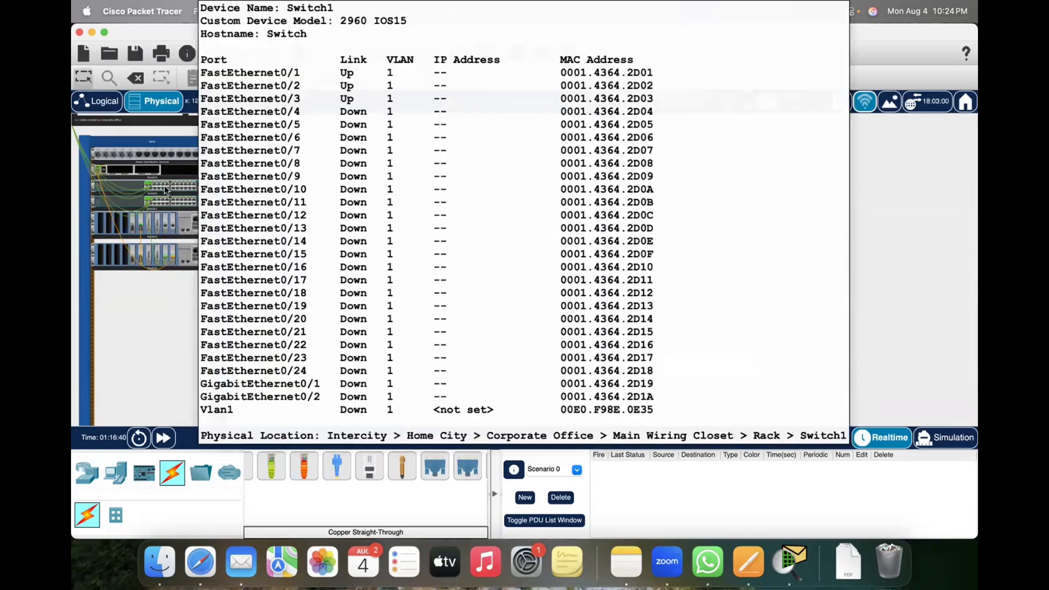
Step: Compare the wiring closet rack with the logical topology, checking the Router0–Router3 cable, the Router3–Router4 cable and Router0's port details
mouse_move(144, 184)
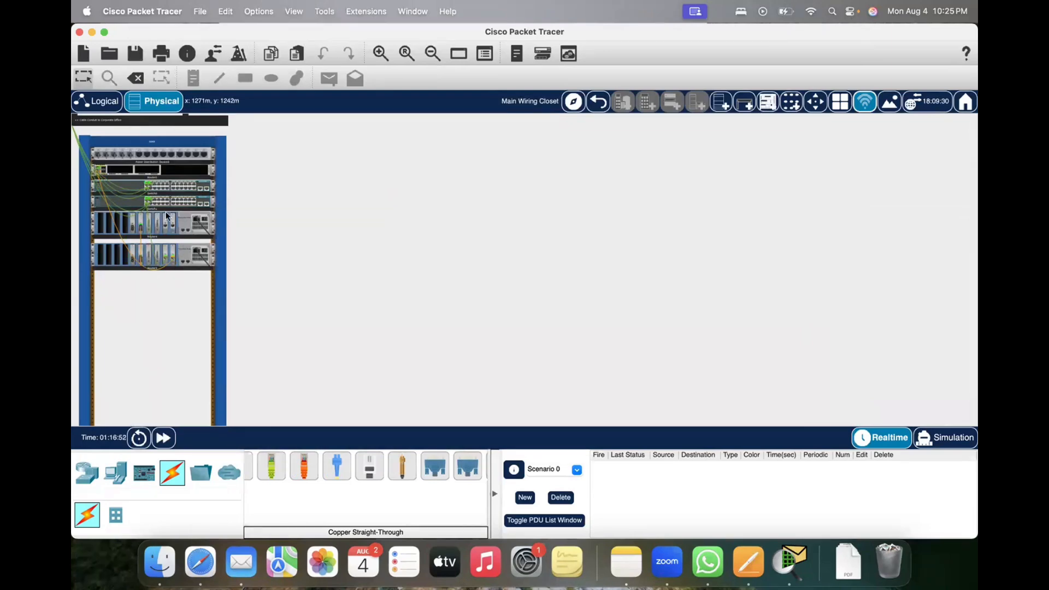
click(97, 101)
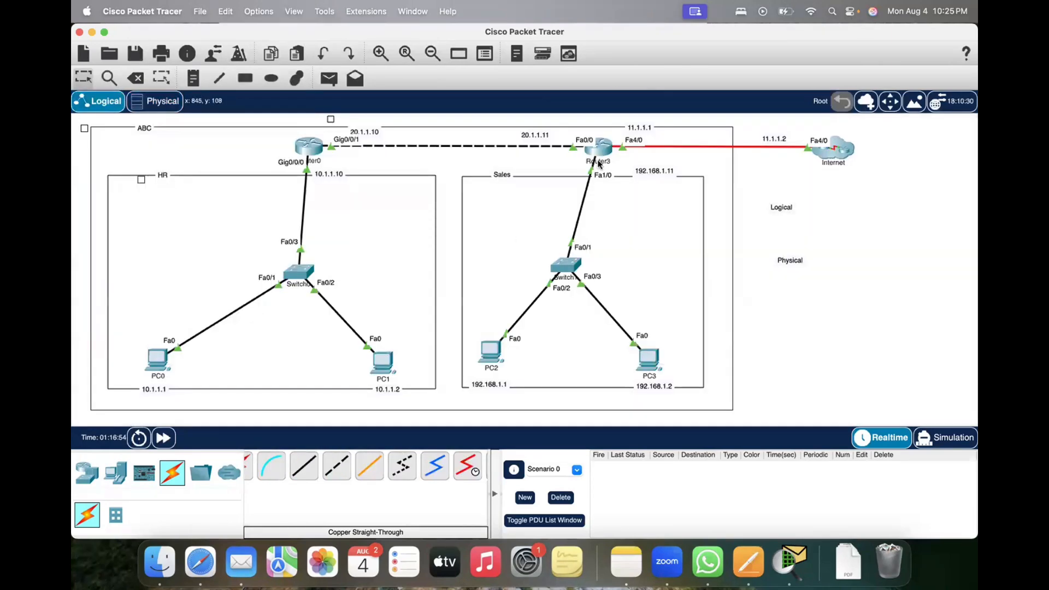
click(156, 101)
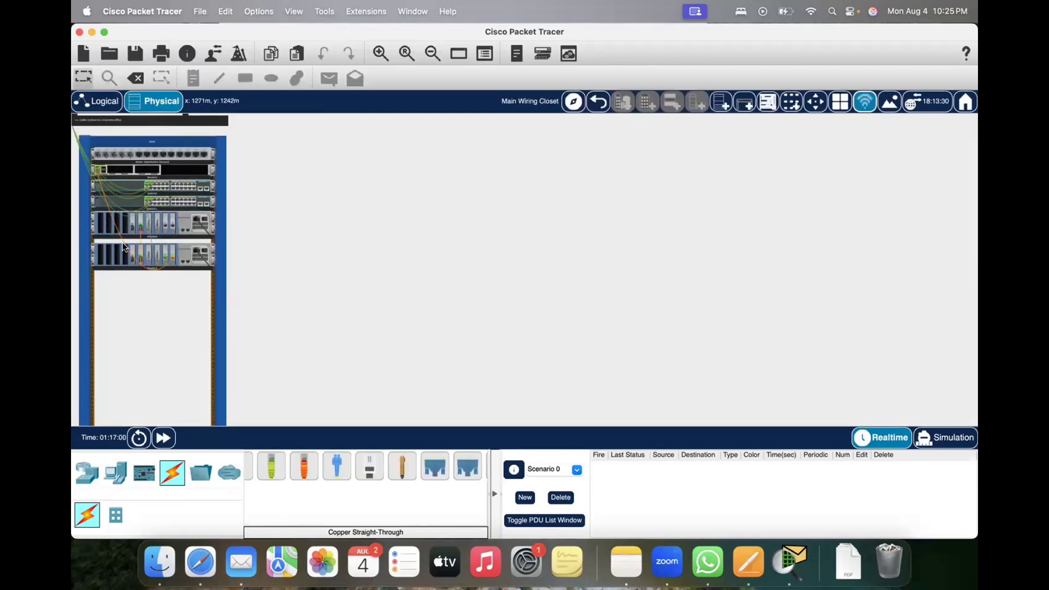
mouse_move(123, 245)
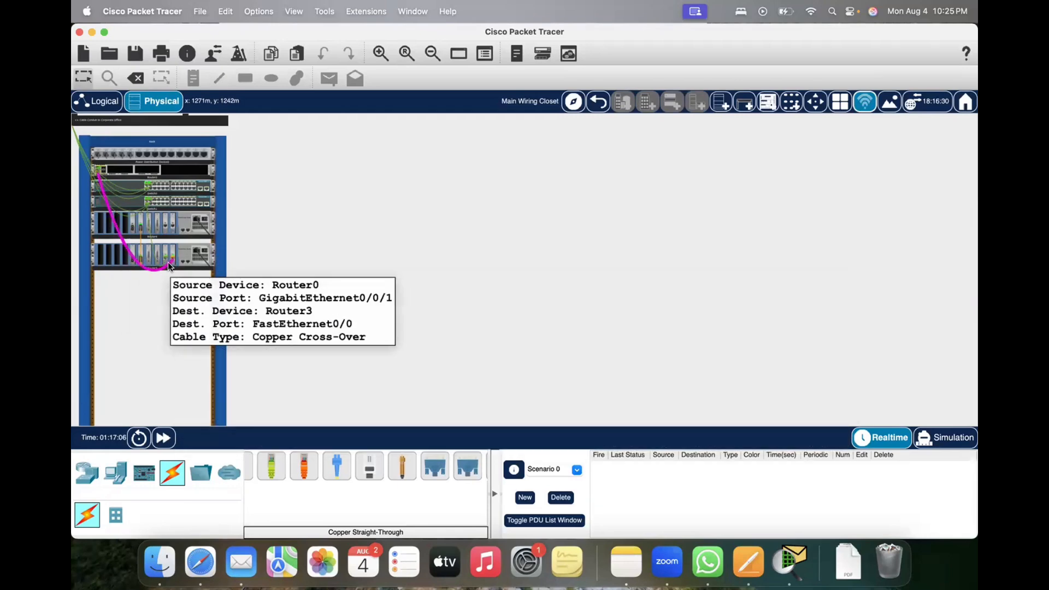
click(96, 101)
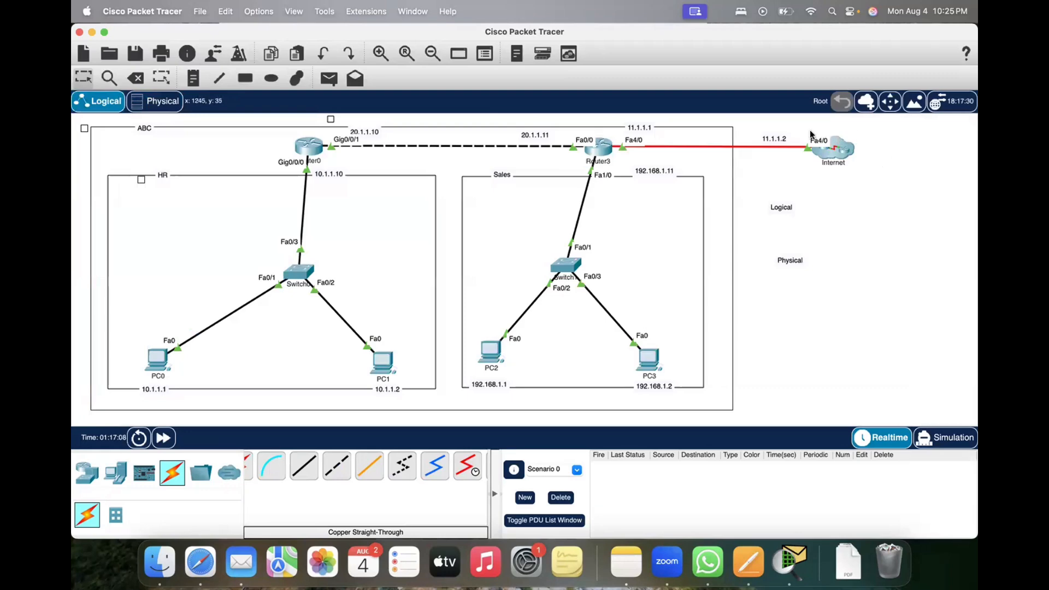
click(154, 100)
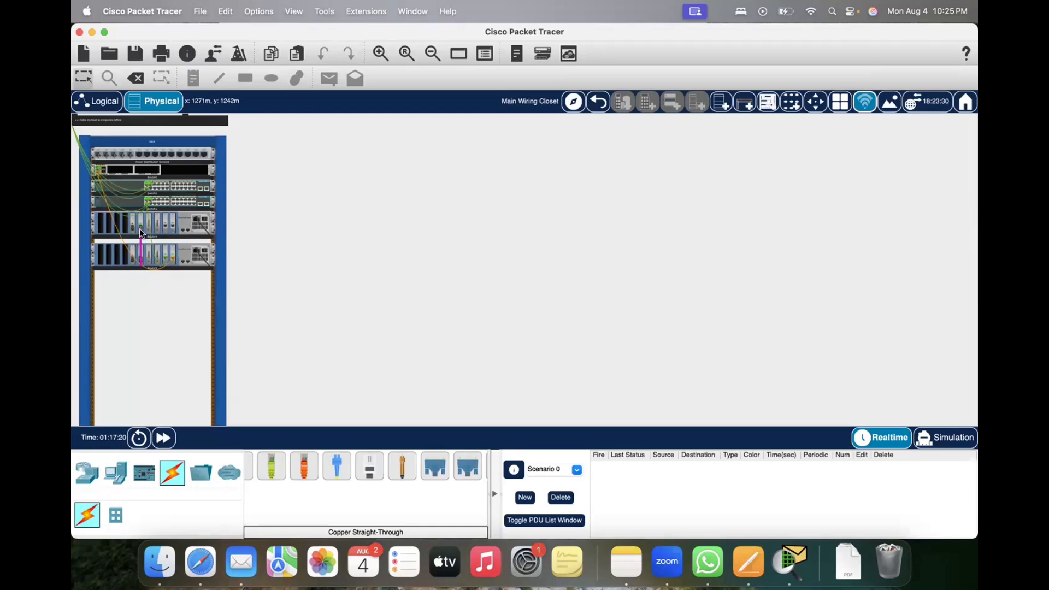
mouse_move(140, 231)
mouse_move(182, 172)
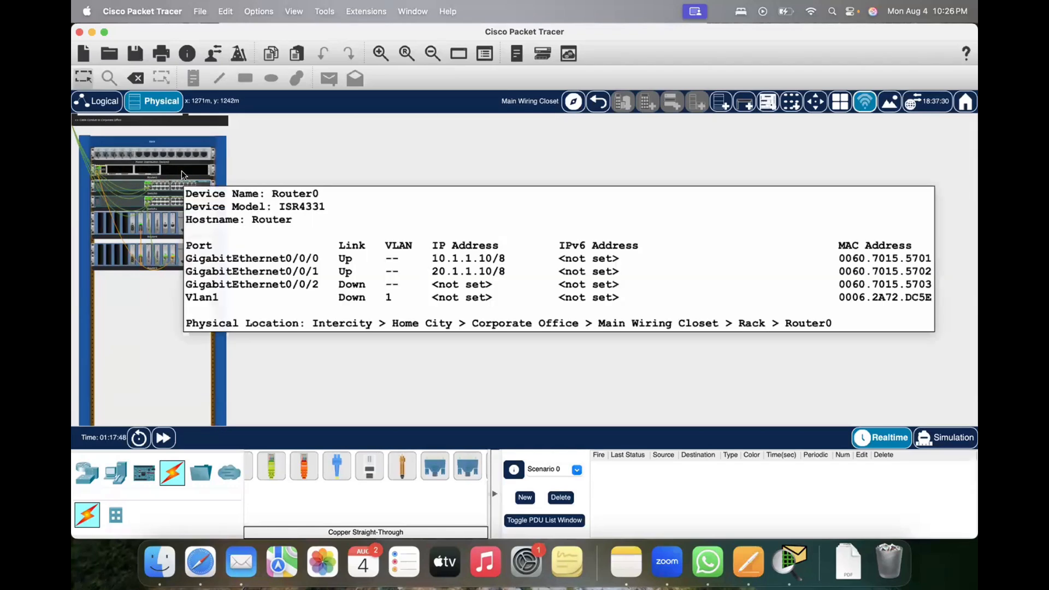
Step: Review the Internet device in the logical topology, and view the rack's Power Distribution Device0 in its physical device view before closing it
click(98, 101)
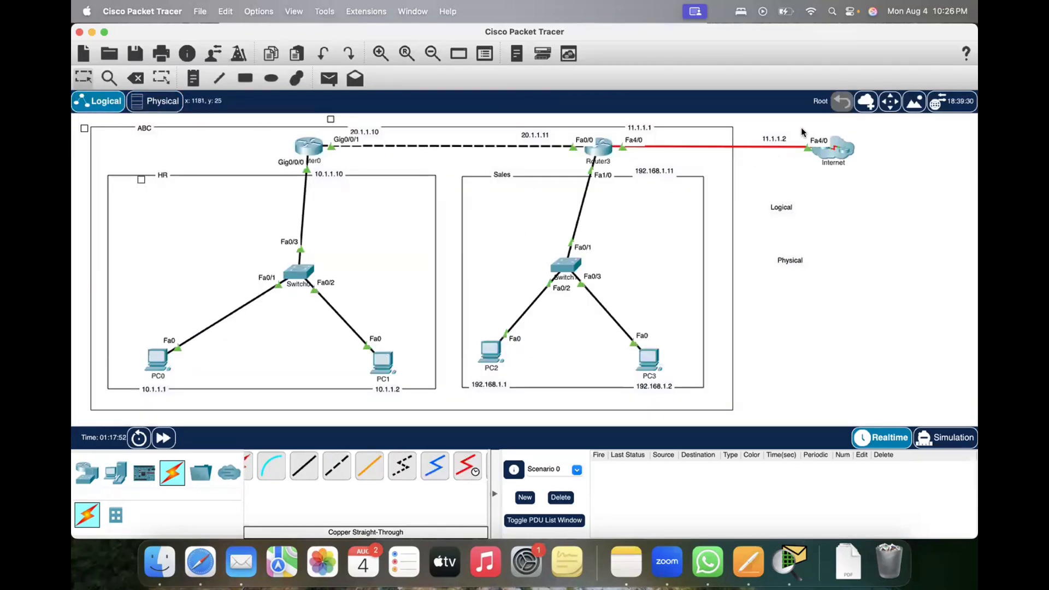
drag(800, 128, 882, 161)
drag(893, 199, 895, 202)
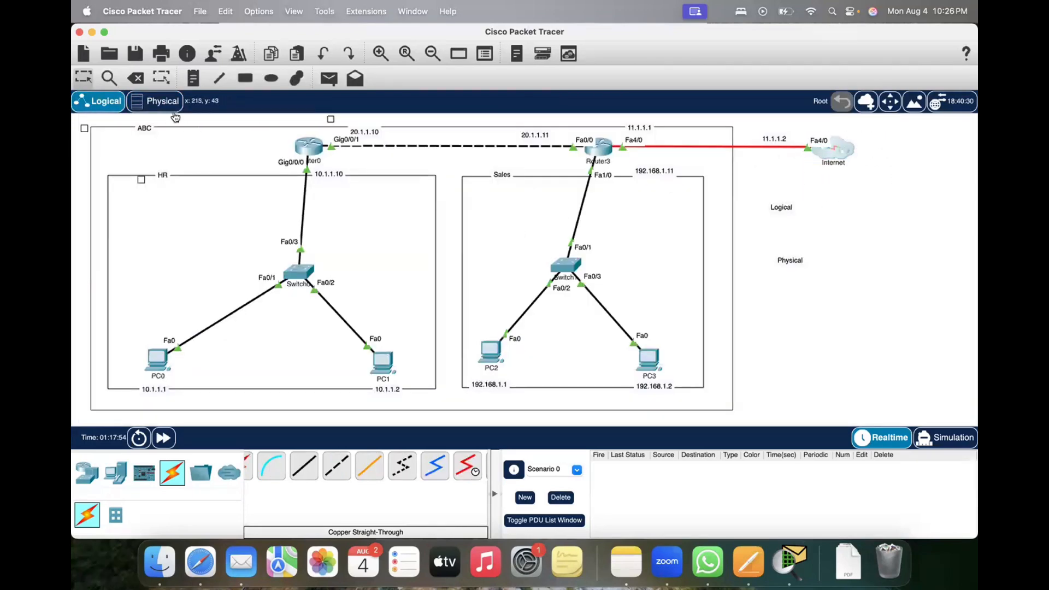
click(159, 103)
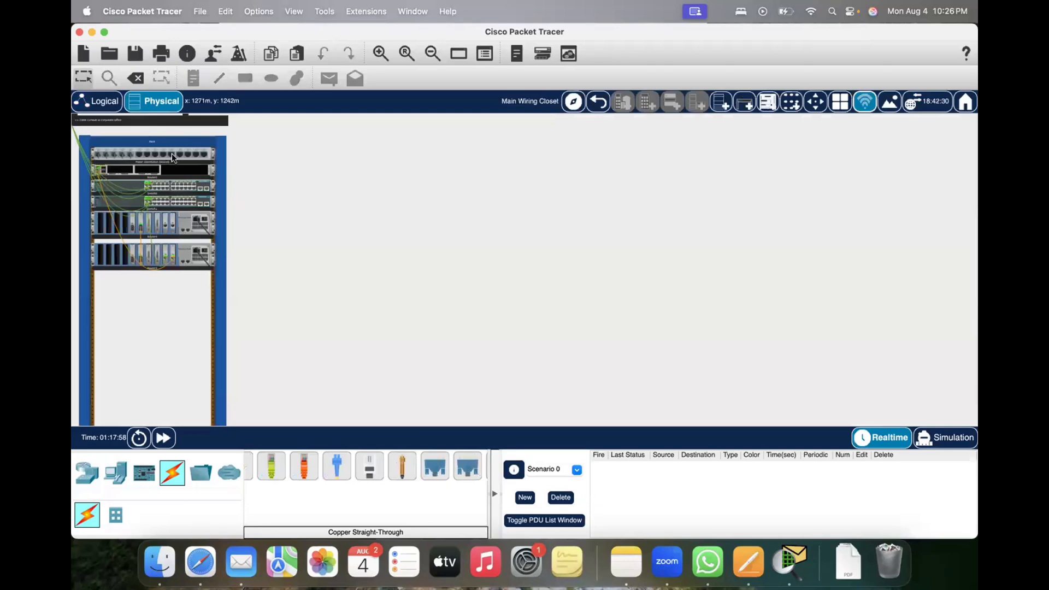
click(139, 152)
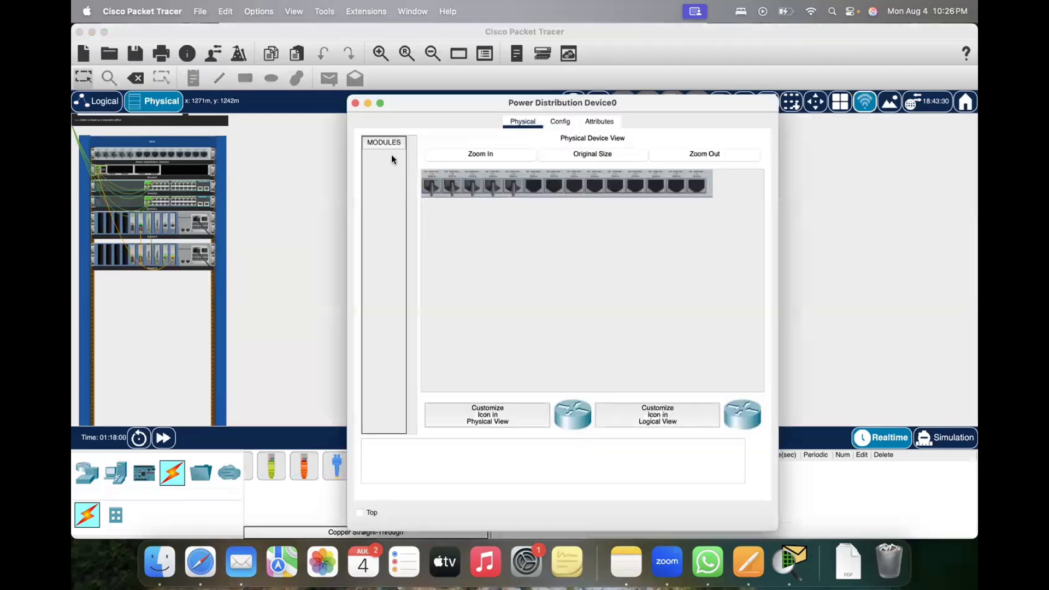
drag(517, 103, 509, 110)
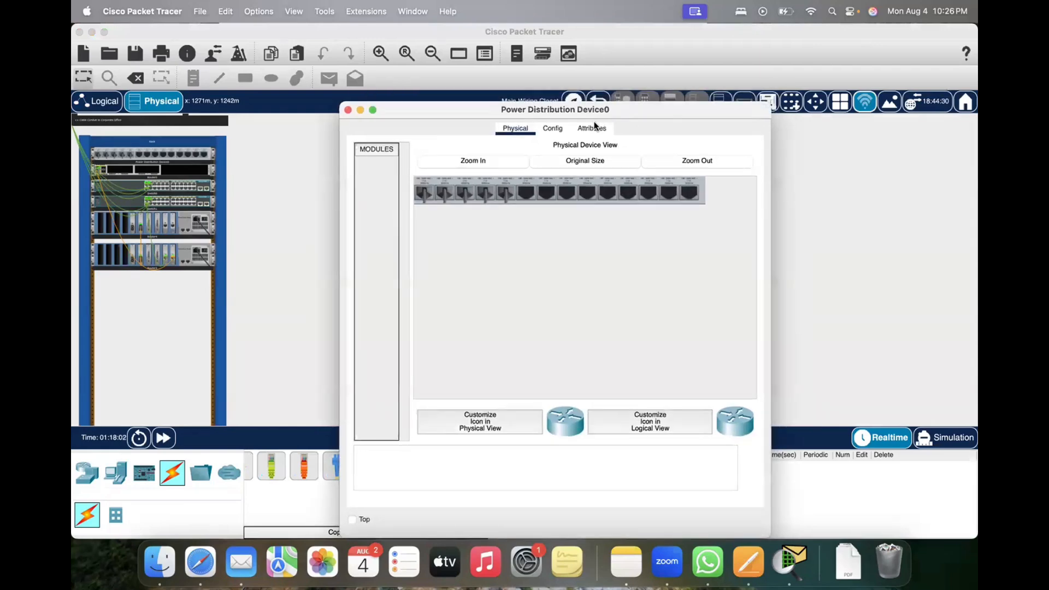
click(347, 110)
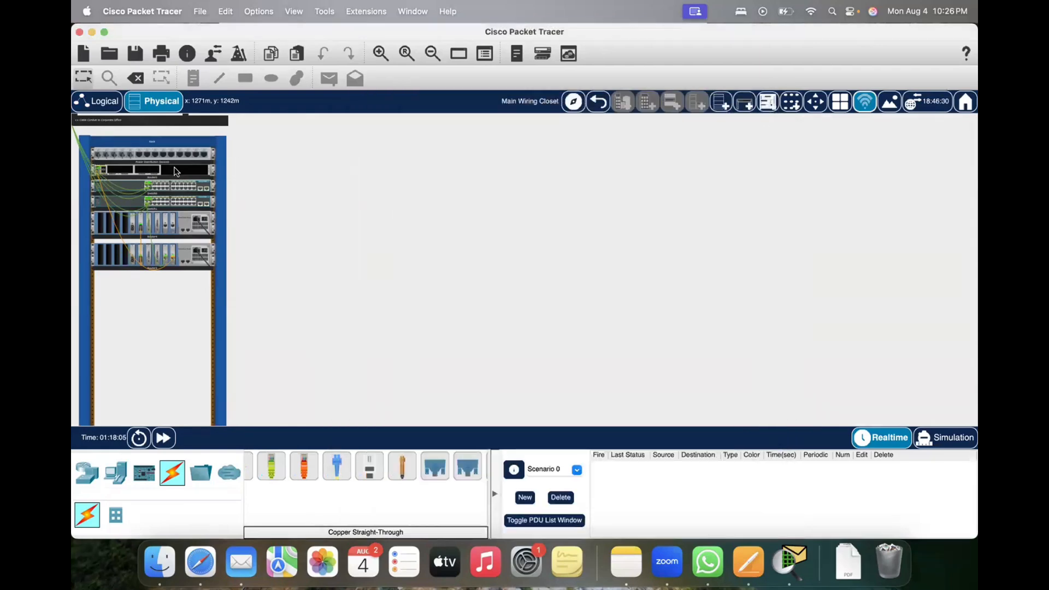
Step: Inspect the port details of Router0, Switch1, Router4 and Router3 one after another in the wiring closet rack
mouse_move(176, 172)
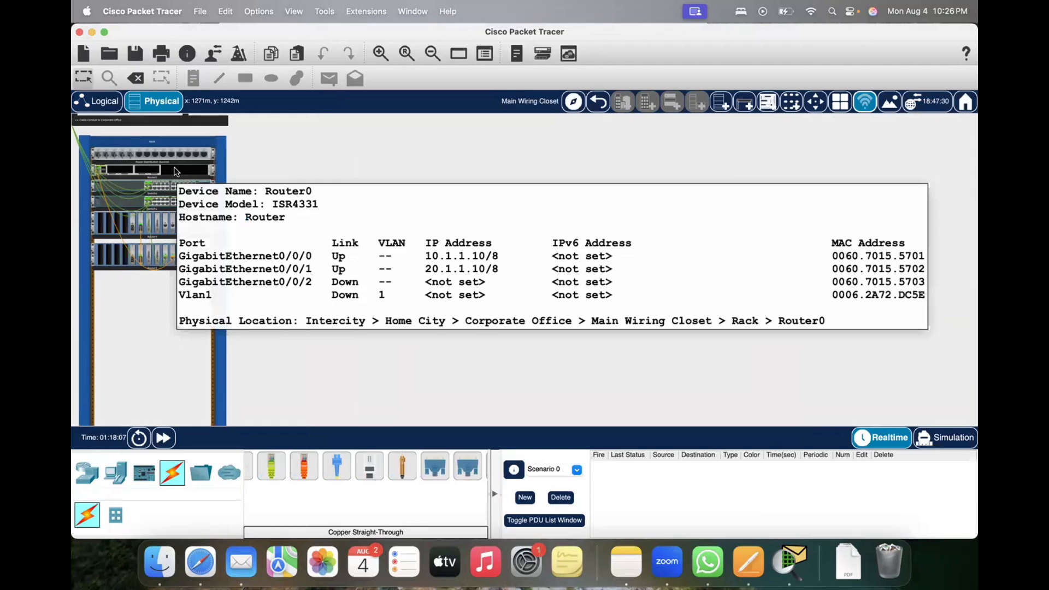
mouse_move(132, 188)
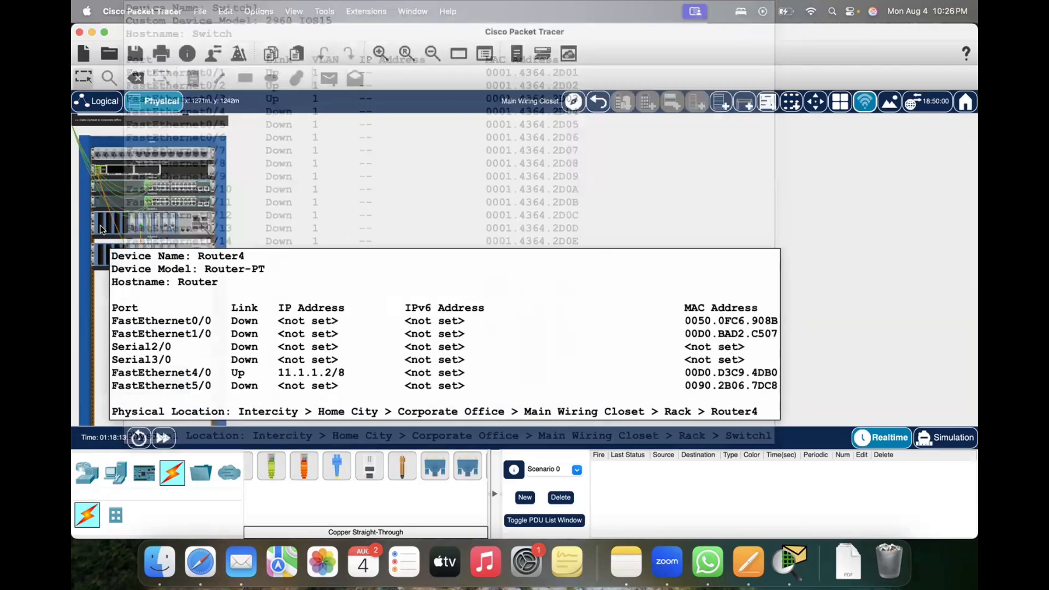
mouse_move(181, 224)
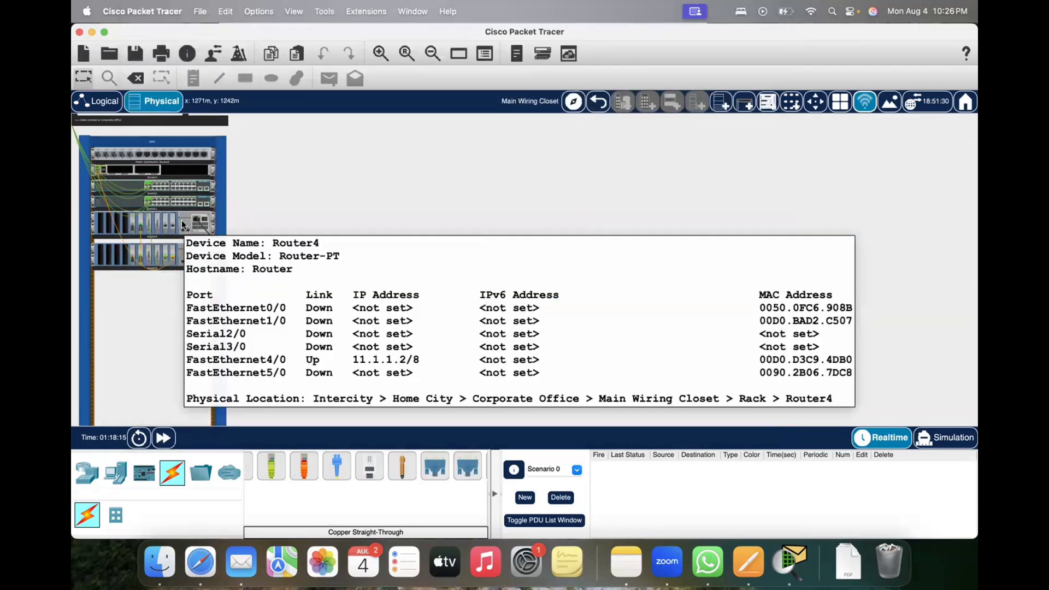
mouse_move(185, 256)
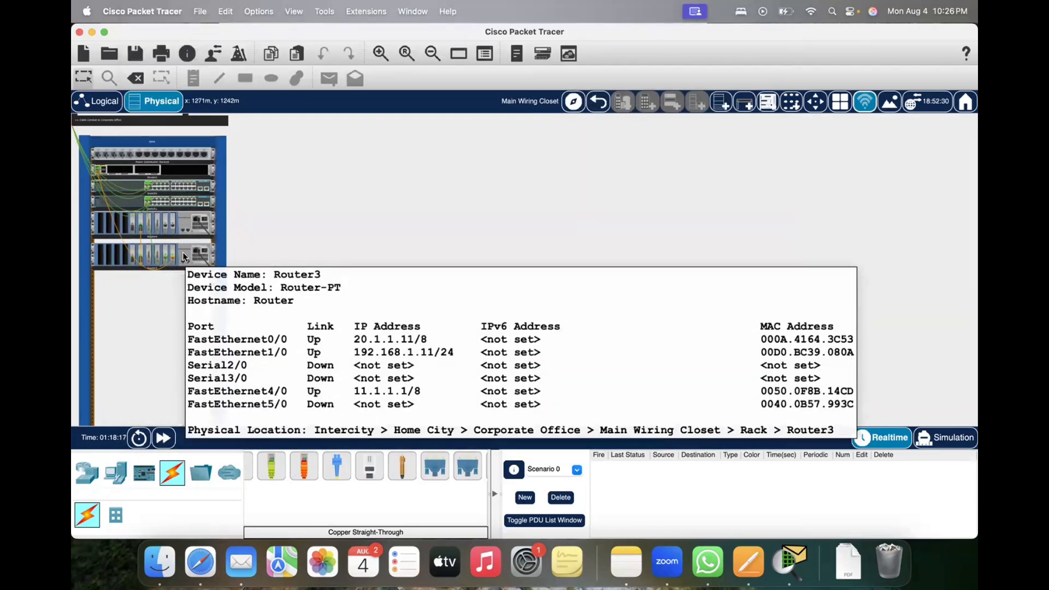
Step: Compare the fiber cable between Router3 and Router4 in the rack with the Router3–Internet link in the logical topology
click(105, 100)
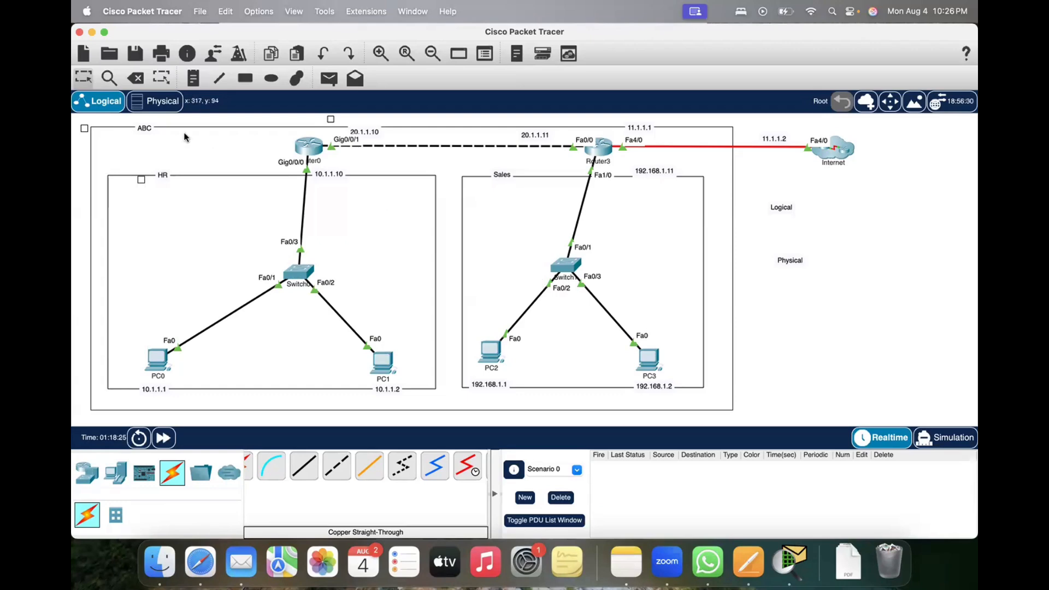
click(155, 103)
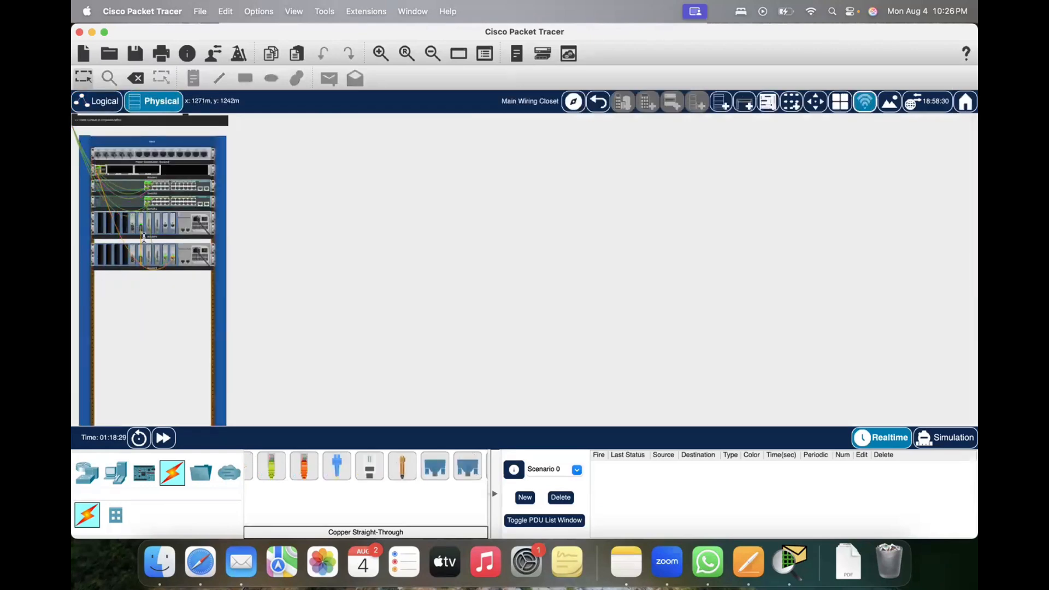
mouse_move(139, 231)
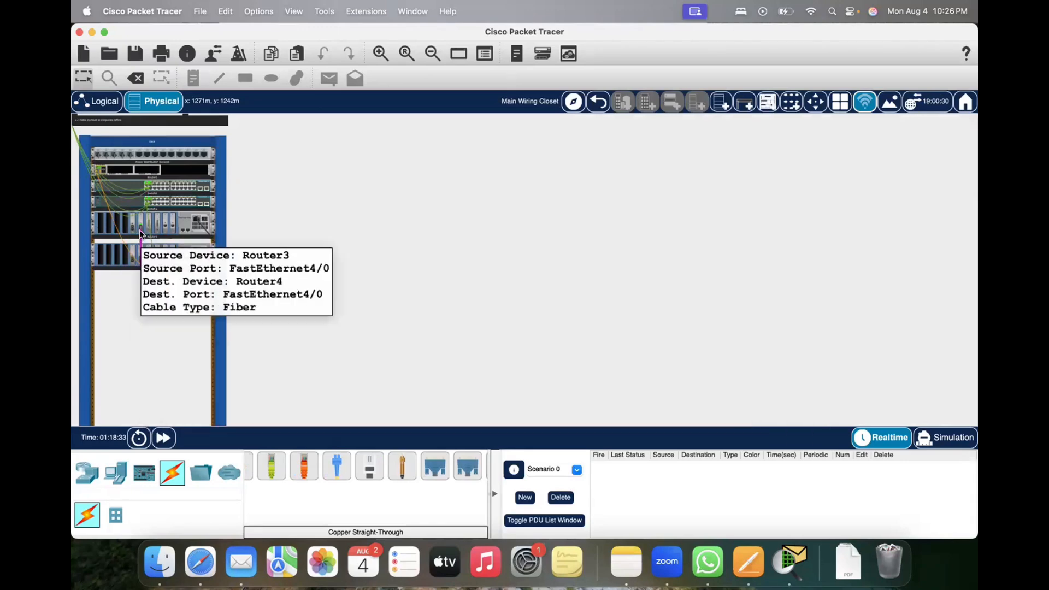
click(97, 101)
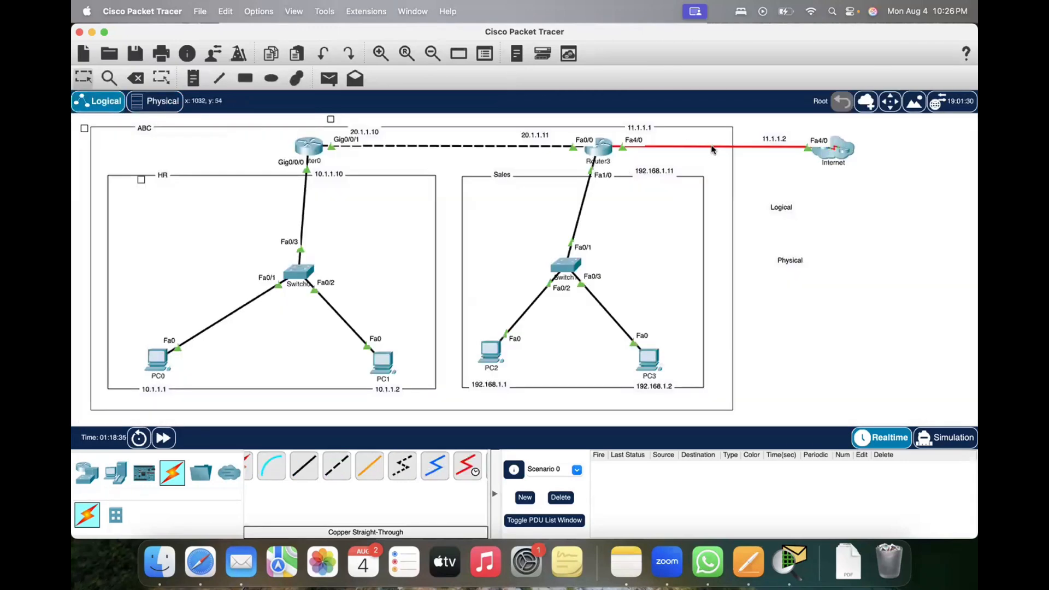
click(157, 101)
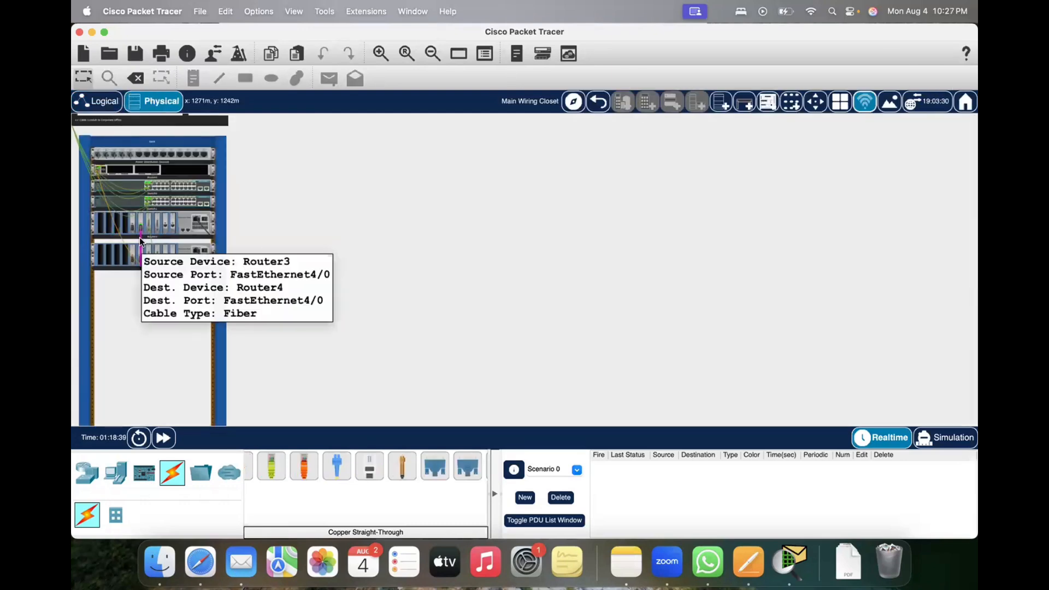
Step: Compare the Router0–Router3 cross-over cable in the rack with the dashed link between these routers in the logical topology
mouse_move(116, 228)
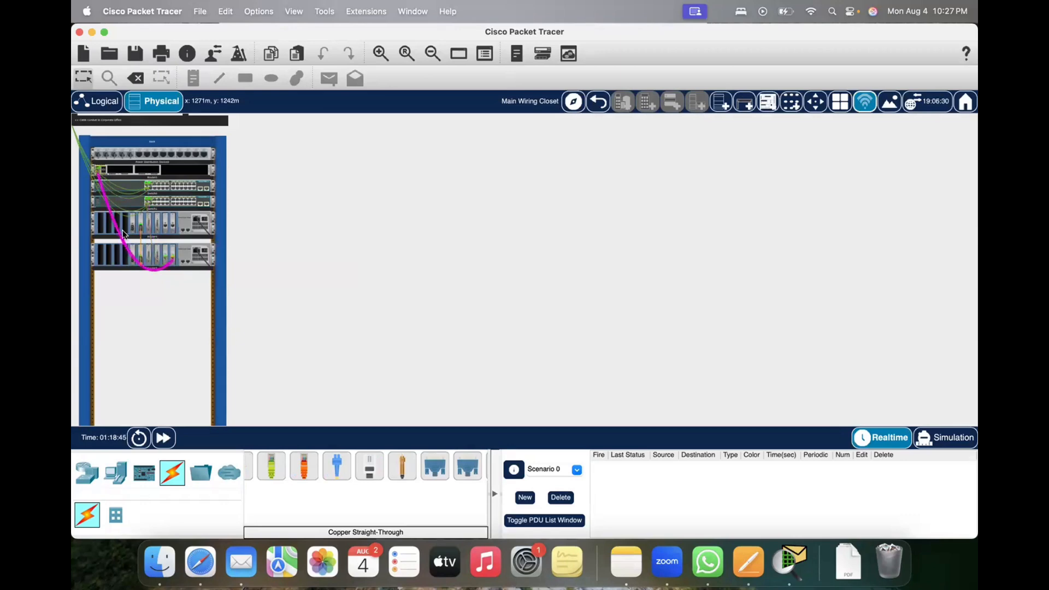
click(98, 100)
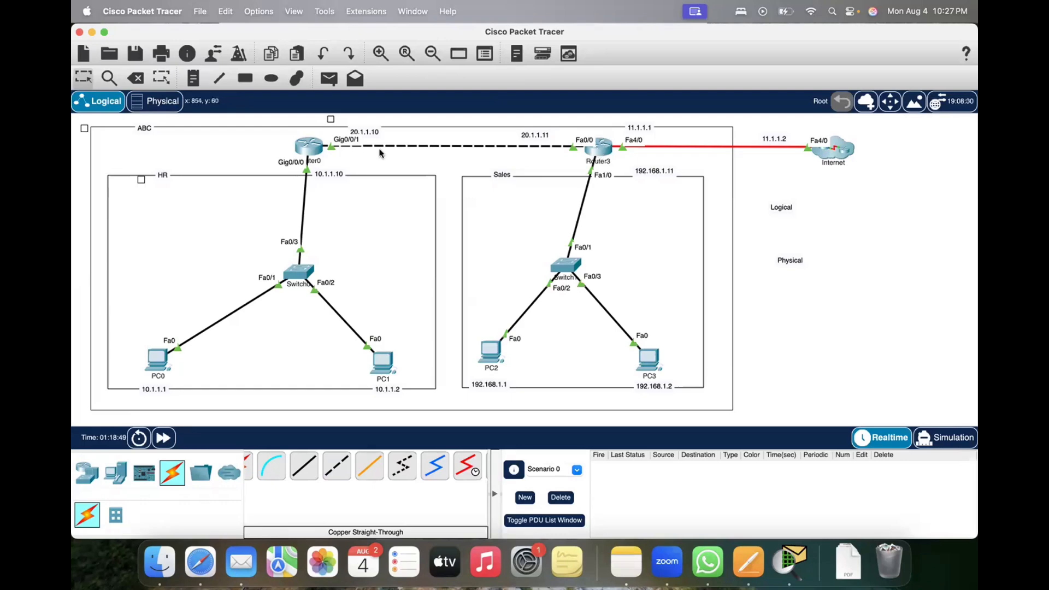
click(156, 103)
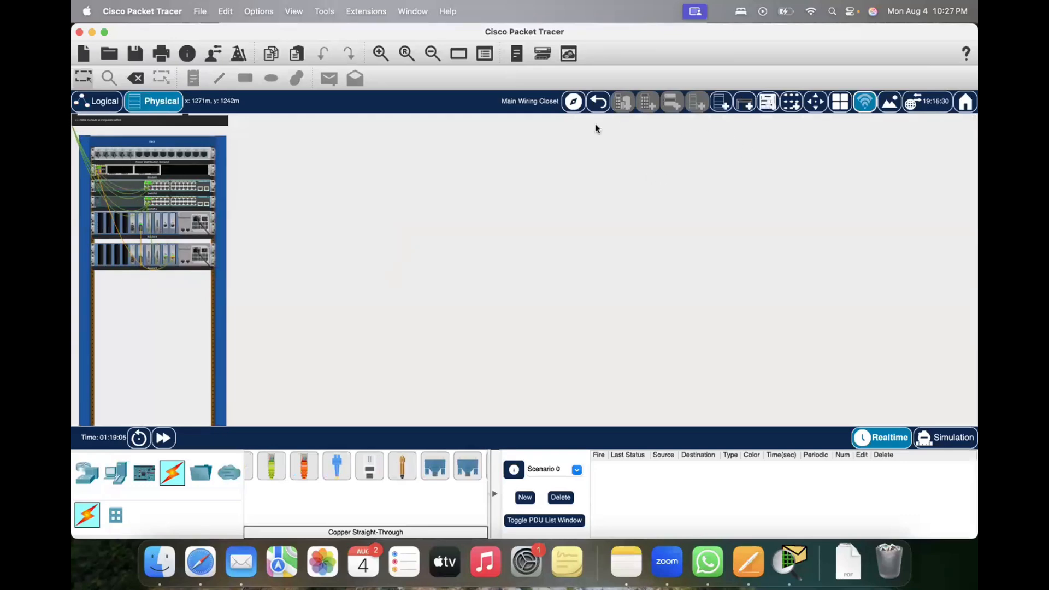
click(107, 104)
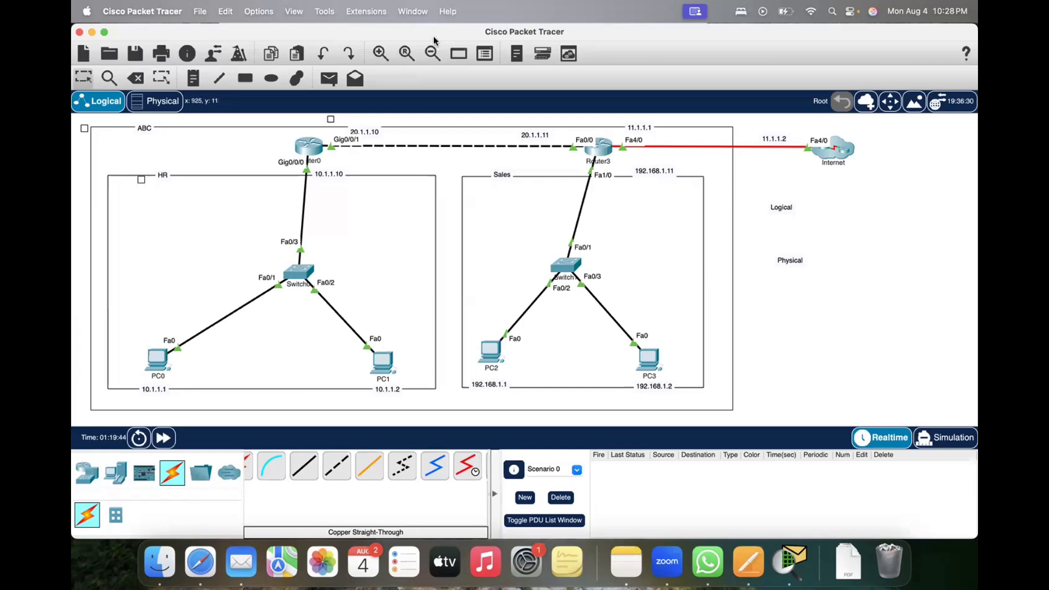
click(150, 103)
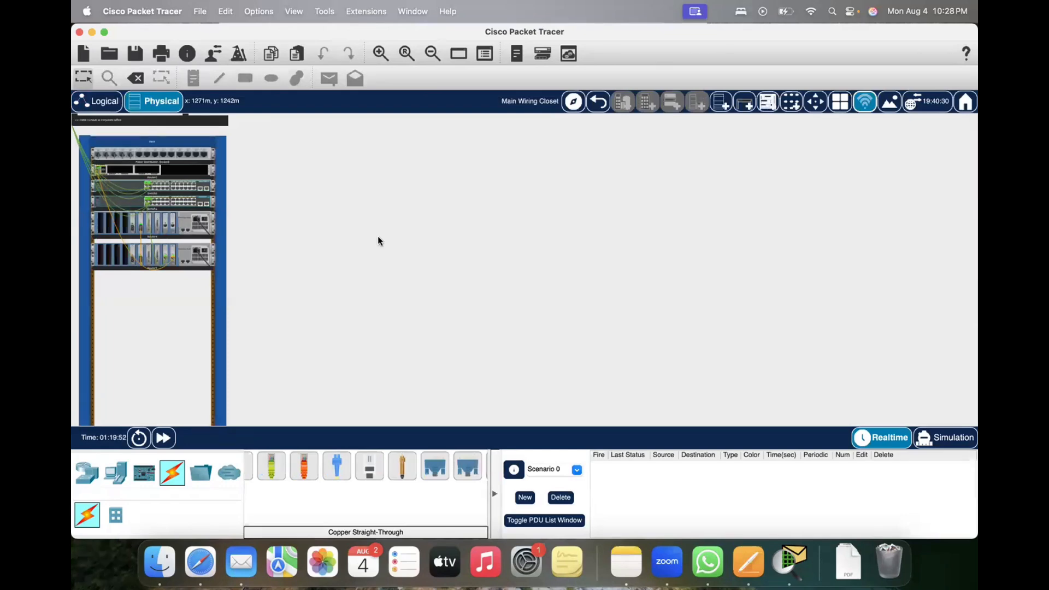
Step: Move Router3 in the logical topology closer to the Internet cloud, keeping it just inside the ABC boundary, and check its port details
click(97, 101)
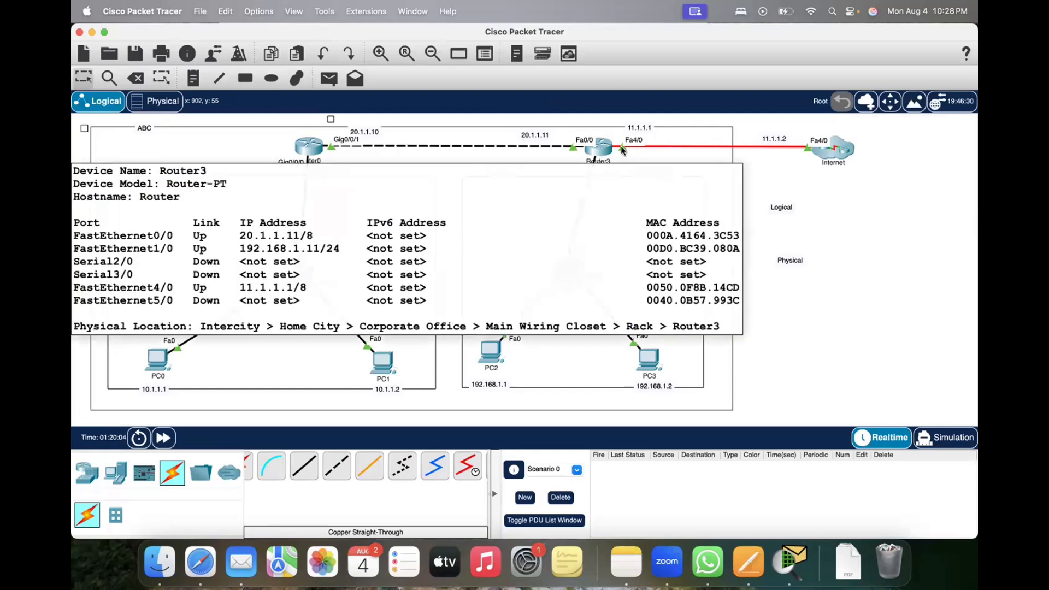
drag(605, 149, 732, 134)
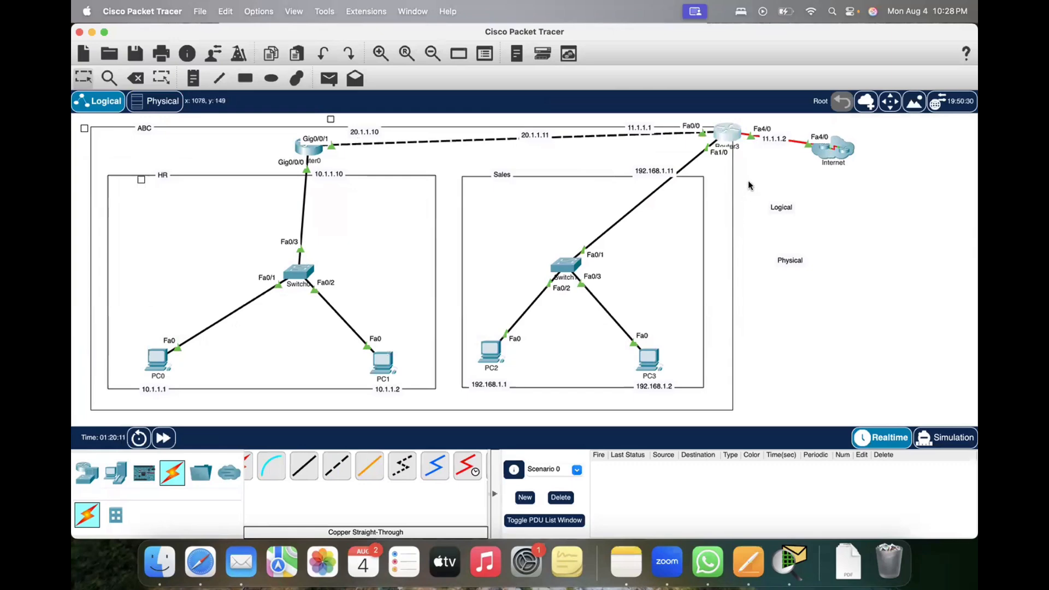
drag(733, 141, 691, 147)
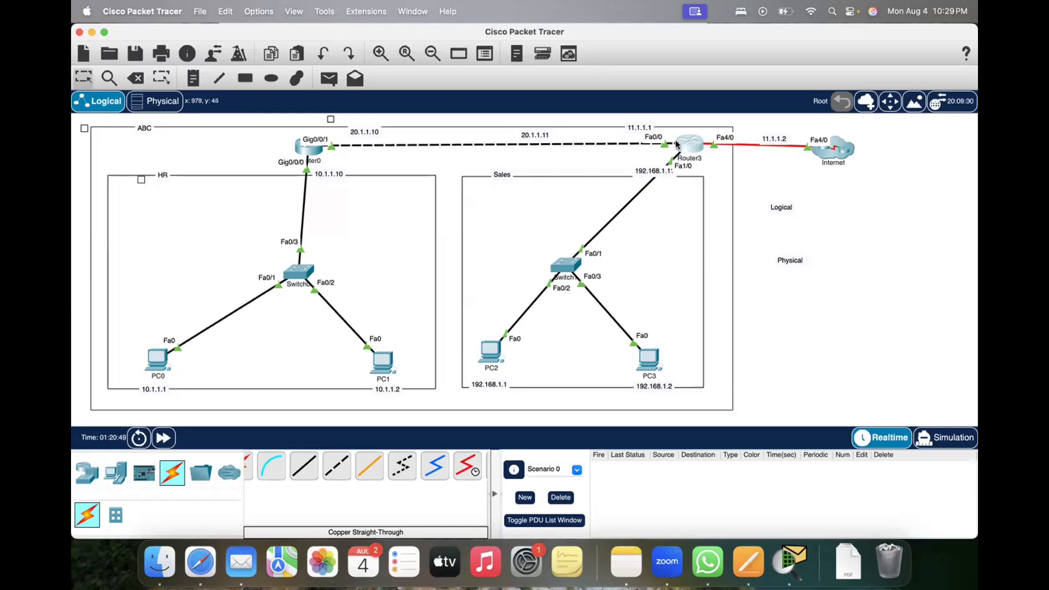
mouse_move(676, 144)
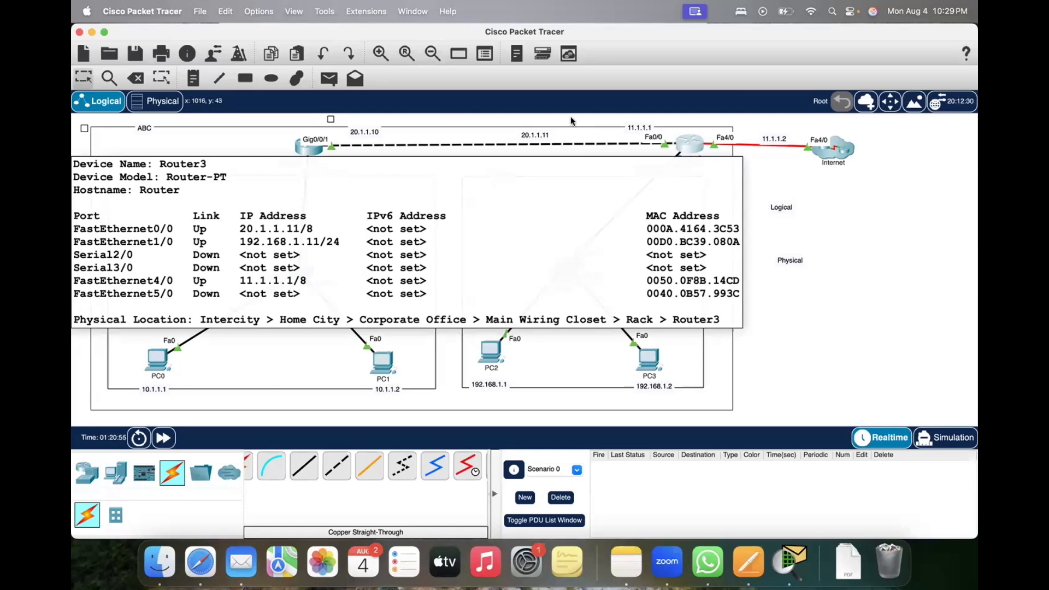
Step: Open Router4 from the wiring closet rack and examine the fiber modules in its physical device view
click(159, 106)
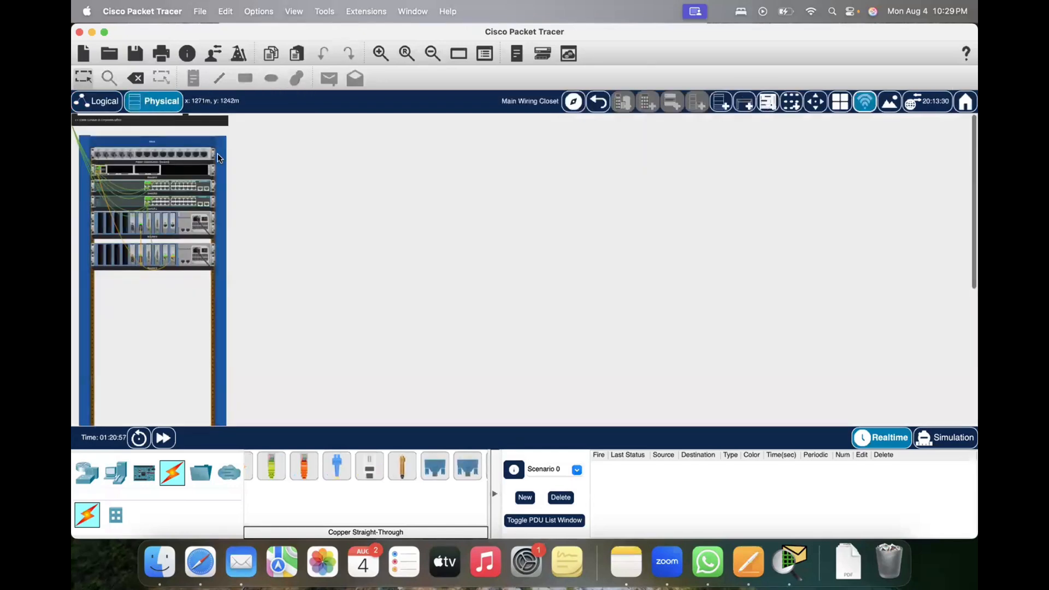
click(108, 230)
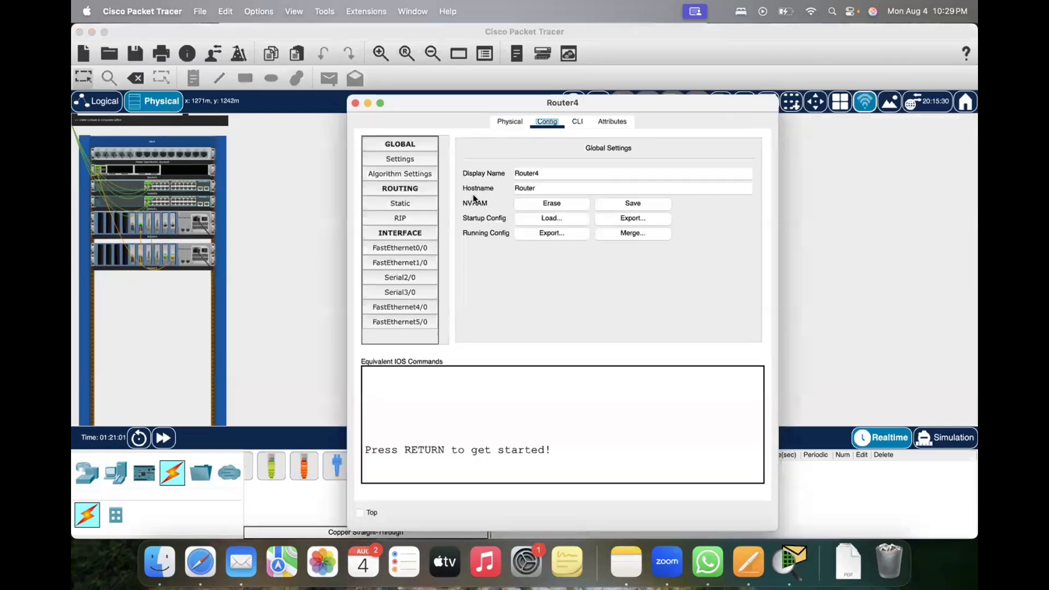
click(509, 122)
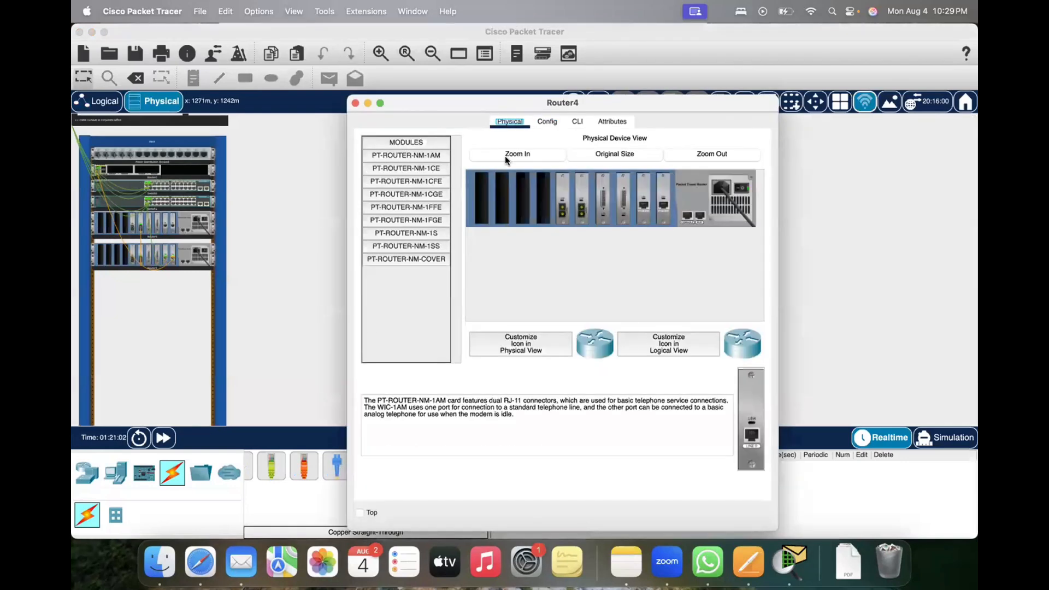
click(562, 213)
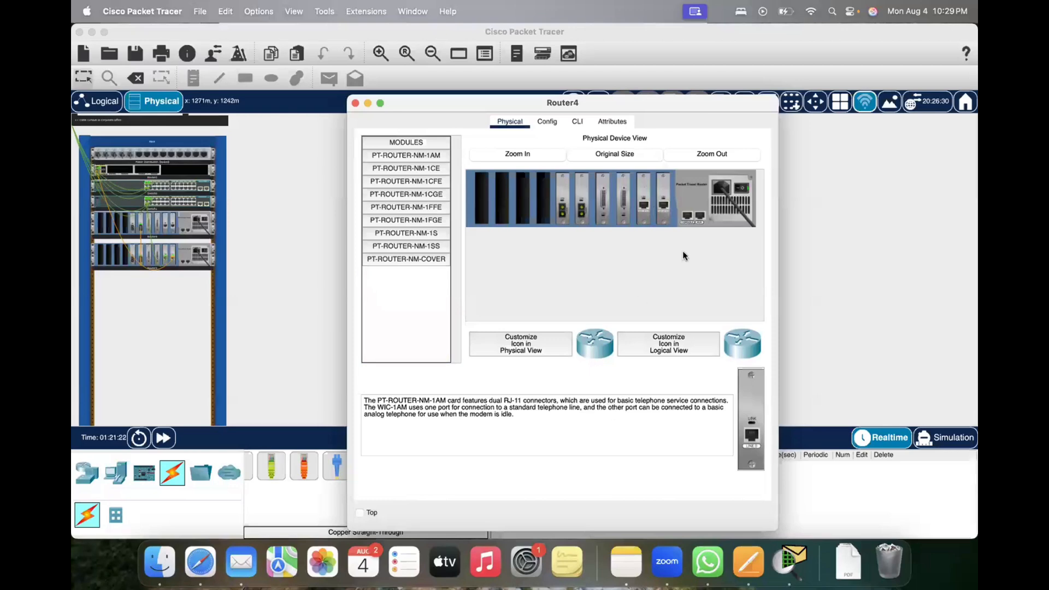
Step: Review the descriptions of Router4's PT-ROUTER-NM-1CE, 1CFE, 1CGE and 1FFE modules and close the device window
click(407, 170)
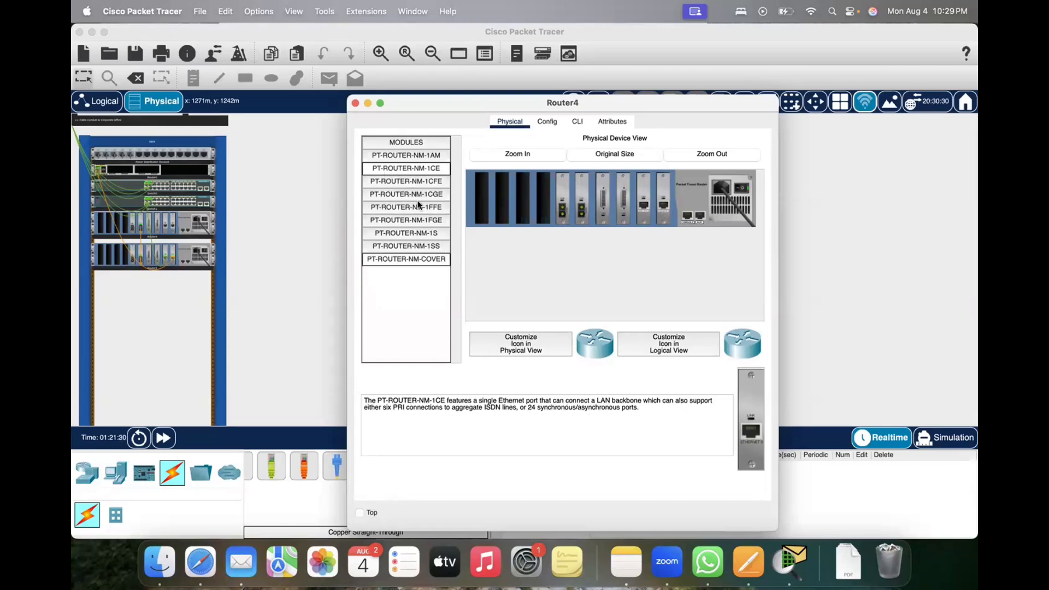
click(415, 182)
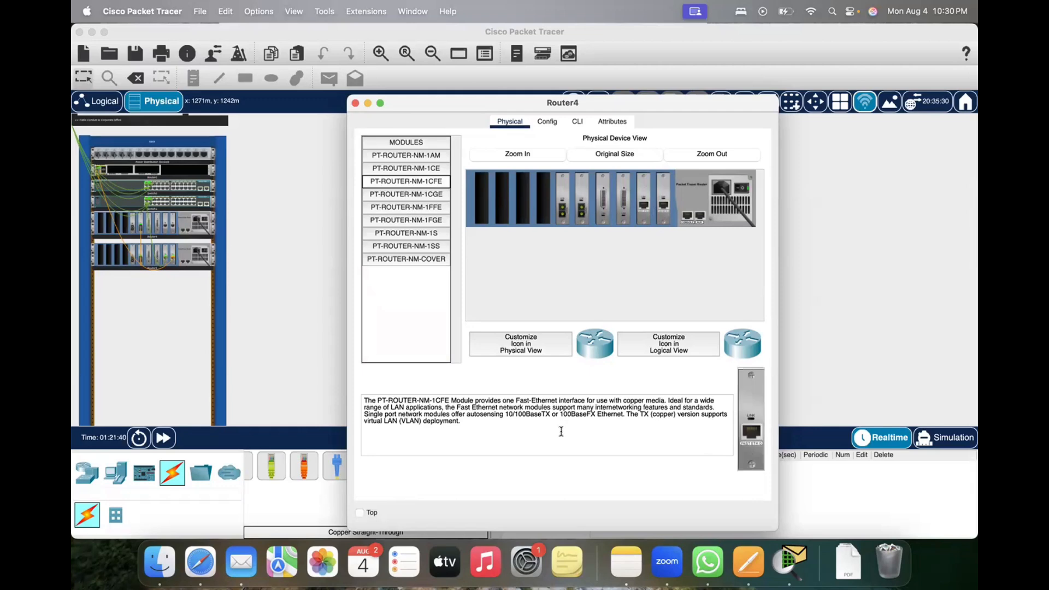
click(418, 196)
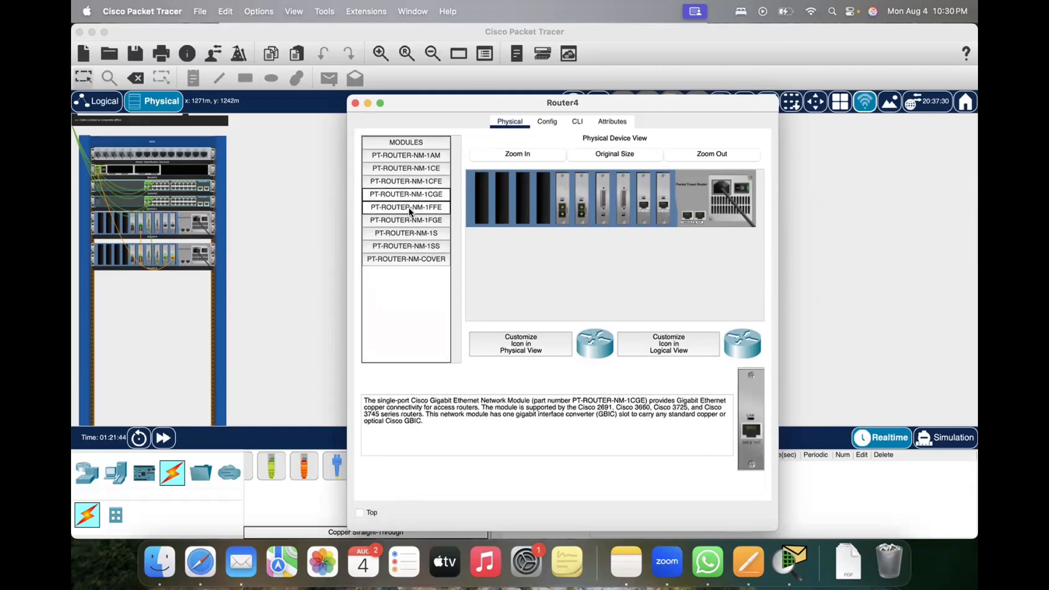
click(409, 208)
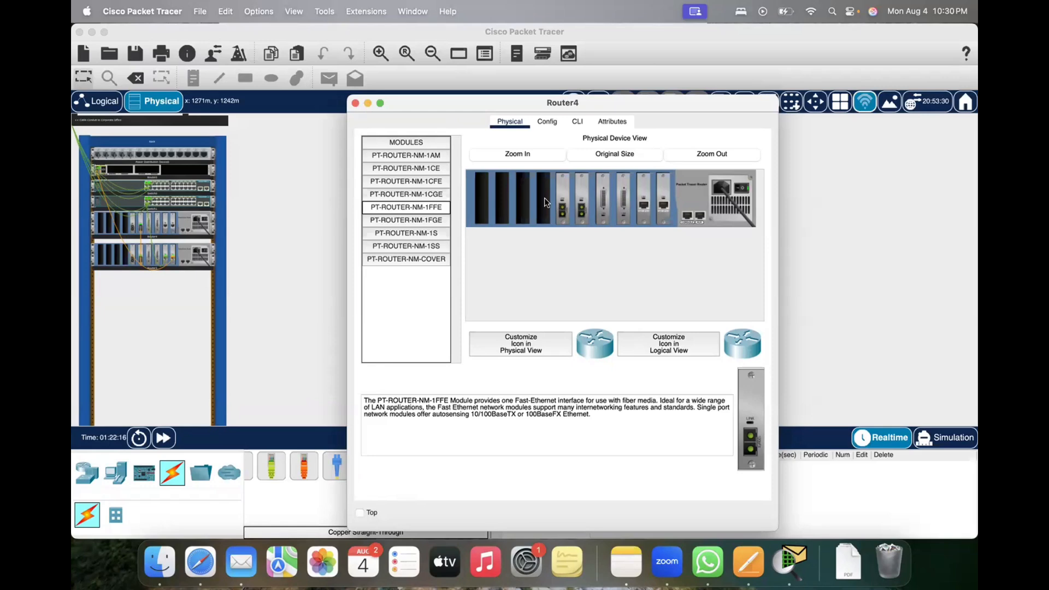
click(354, 104)
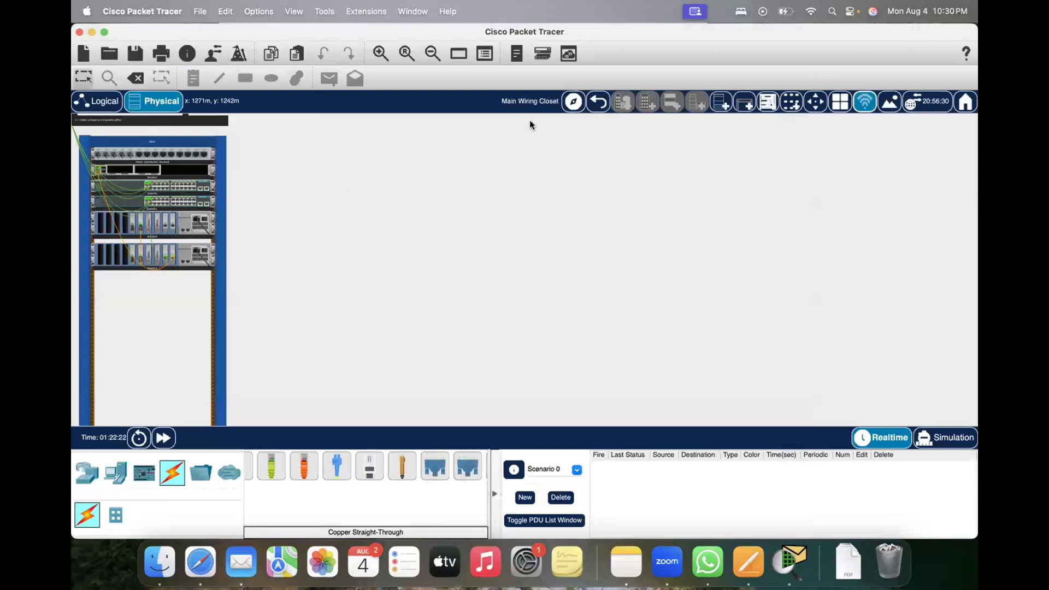
Step: Review the ABC logical topology and compare it with the Switch0–Router0 cable details in the main wiring closet rack
click(598, 103)
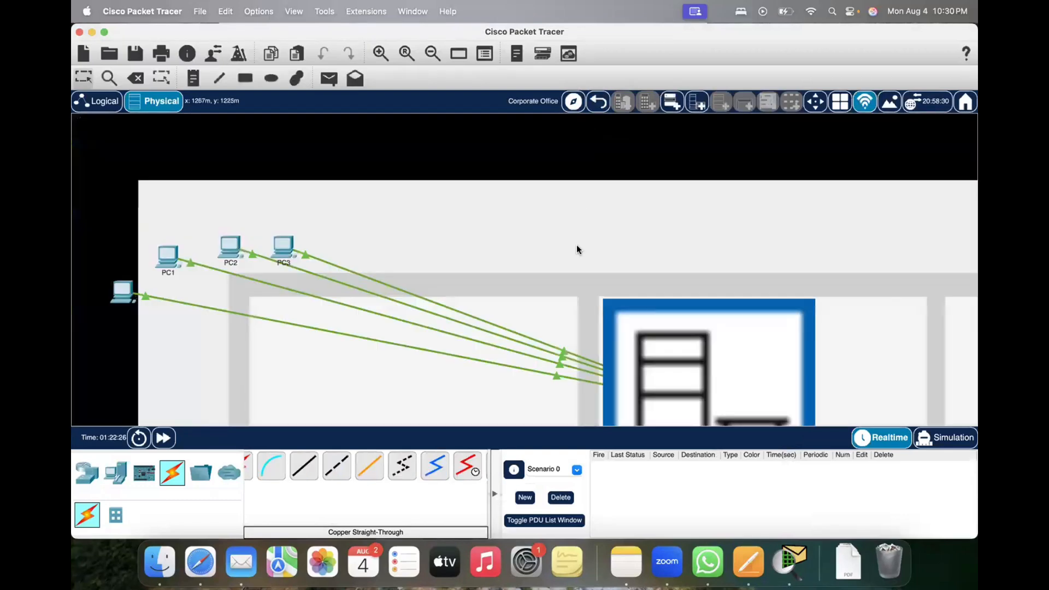
click(97, 101)
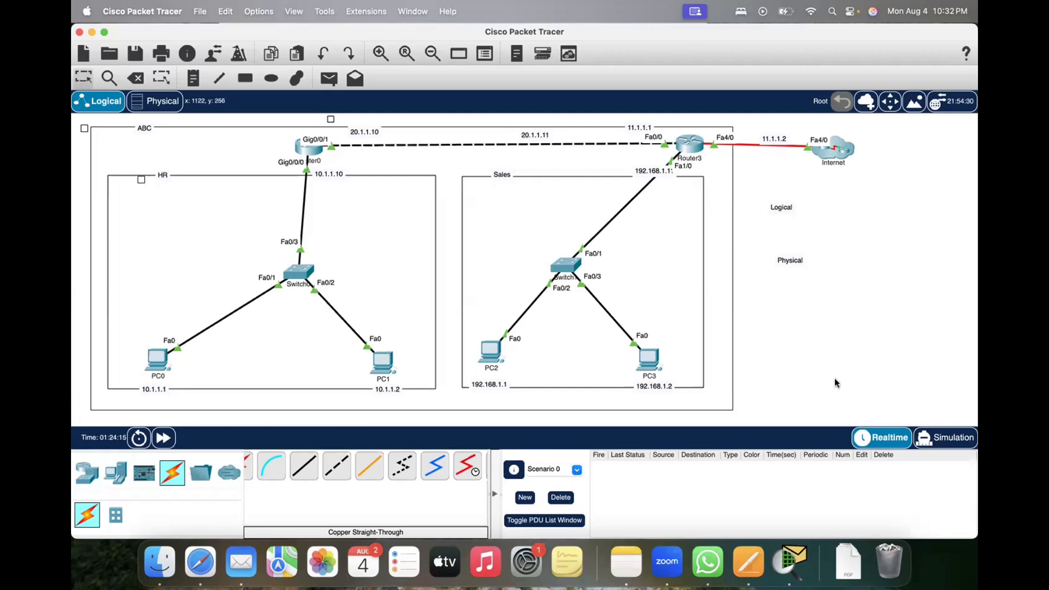
click(154, 101)
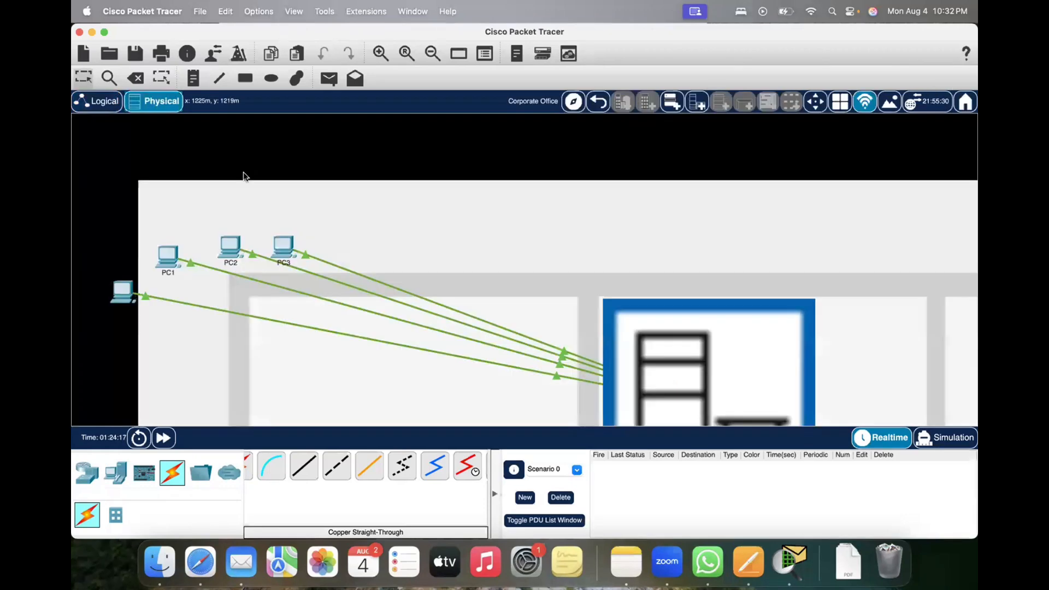
click(657, 344)
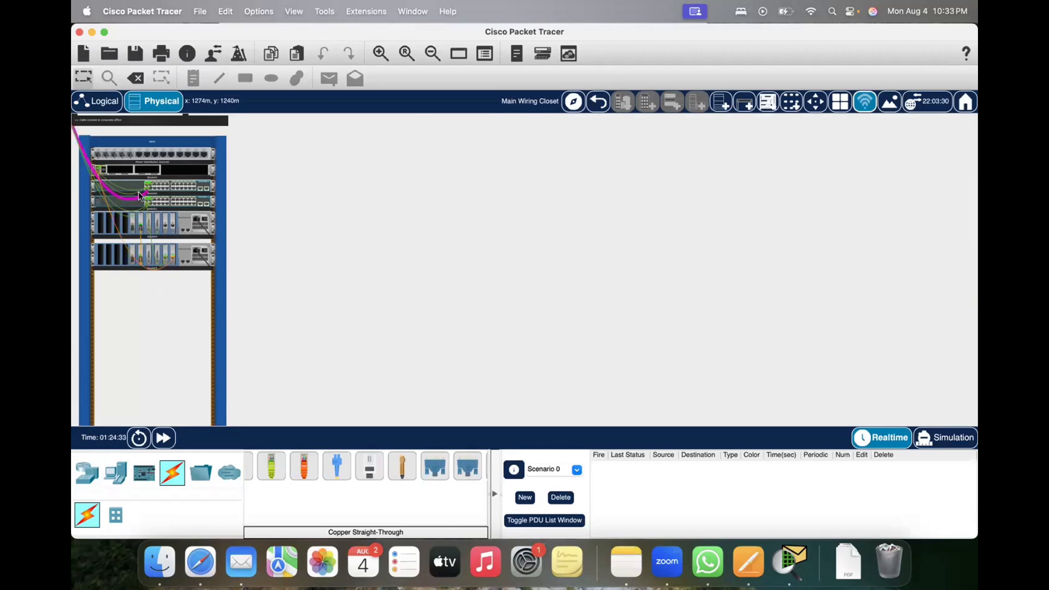
mouse_move(137, 189)
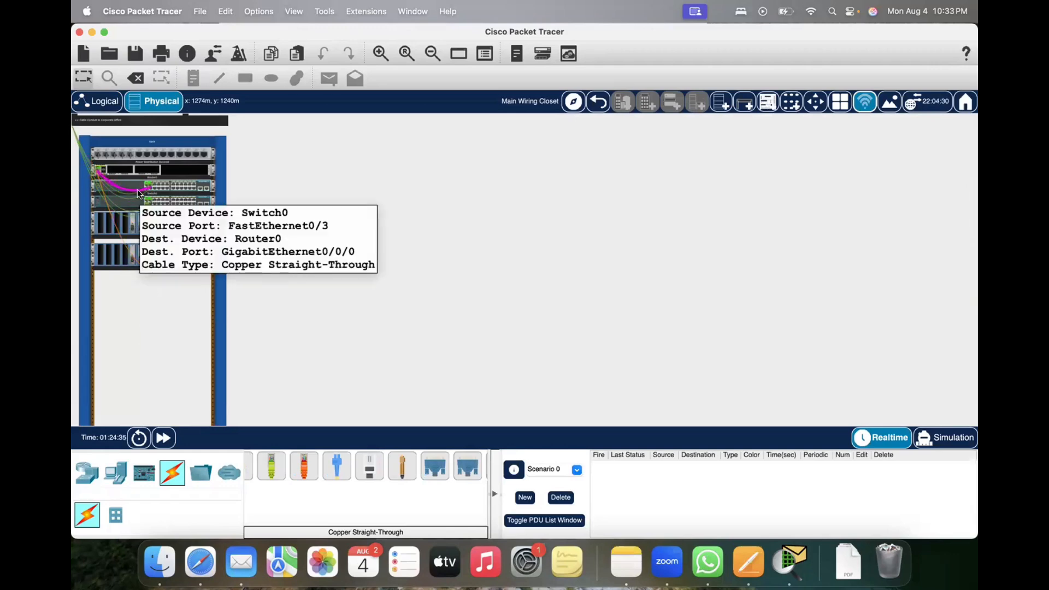
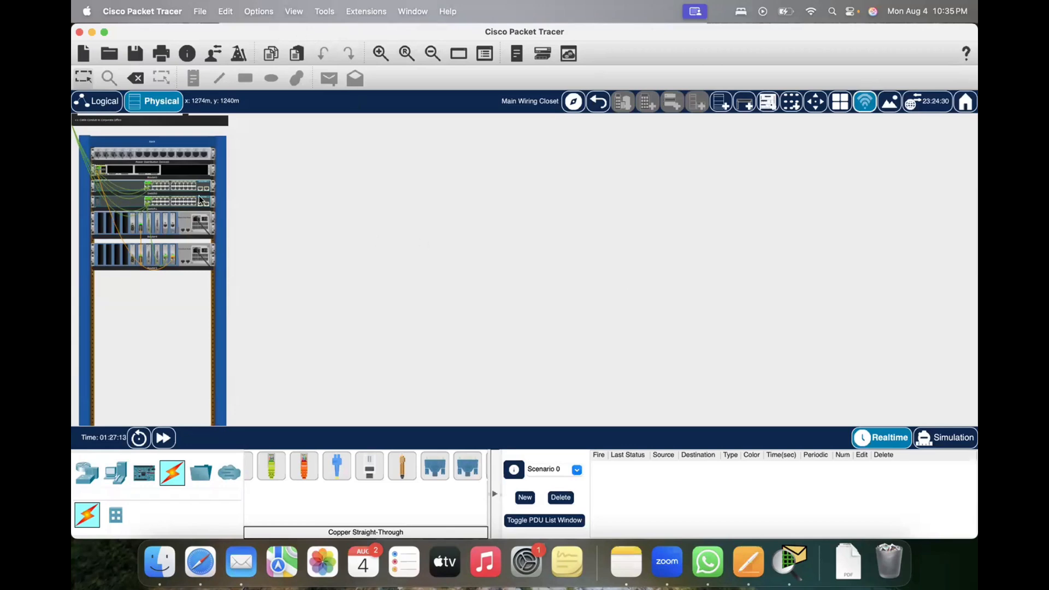
Step: Return to the logical topology, shift the ABC boundary slightly towards the HR side, and check PC0's port and address details
click(95, 103)
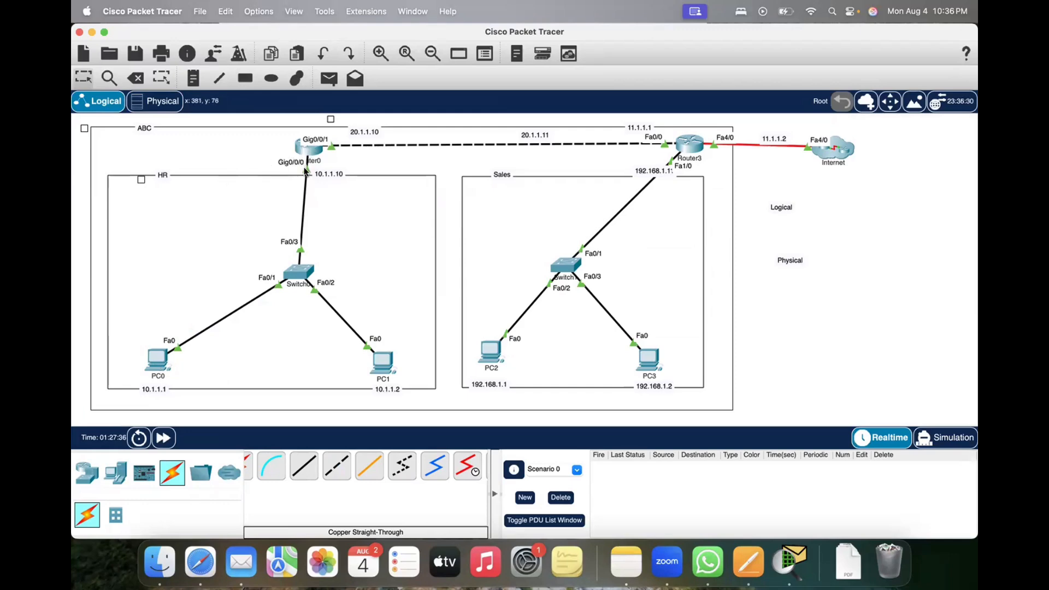
click(267, 159)
drag(304, 166, 259, 151)
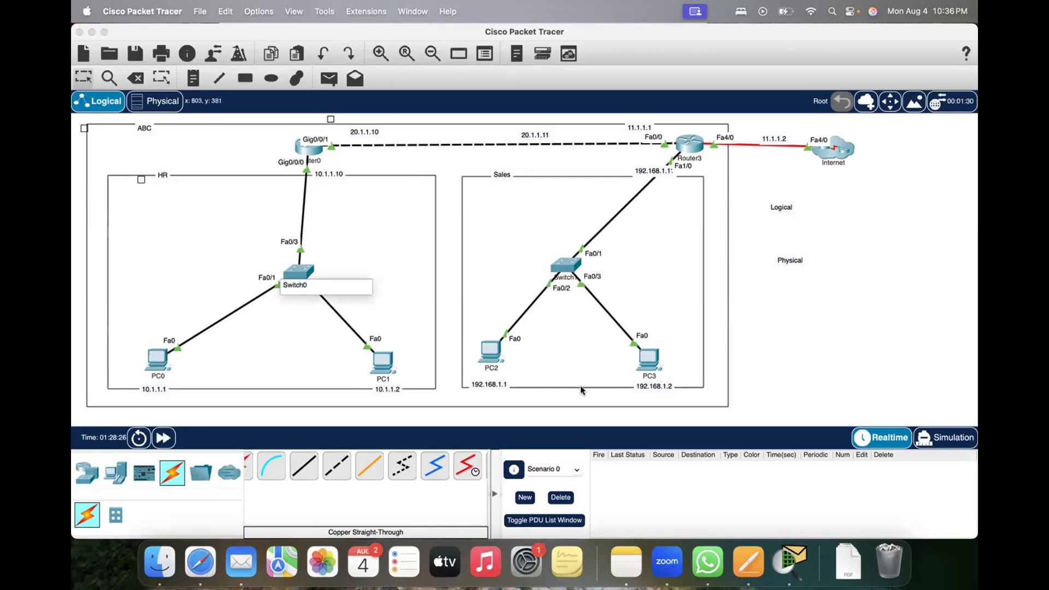
click(550, 419)
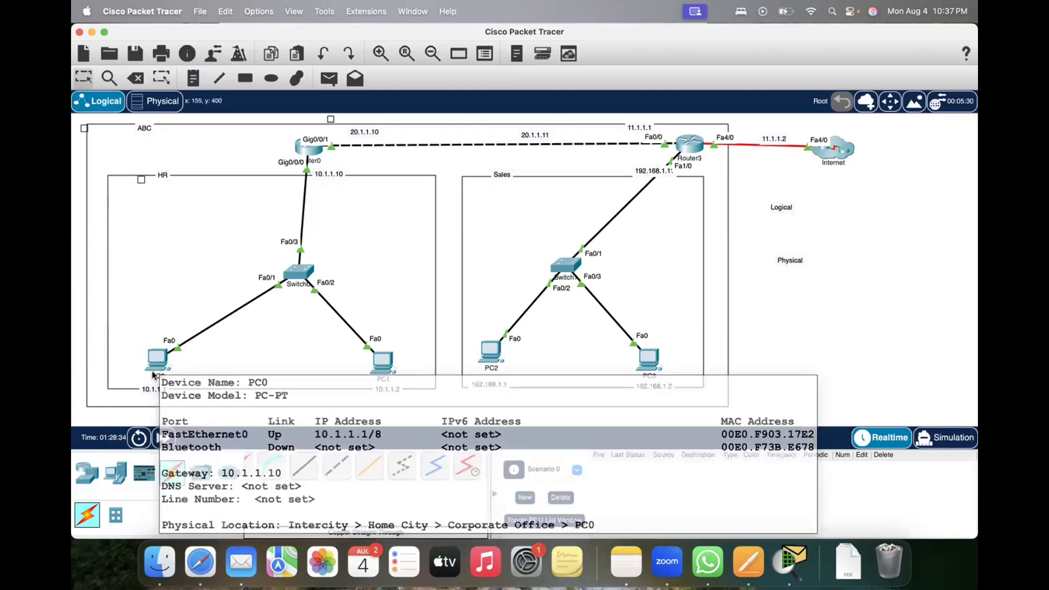
mouse_move(156, 361)
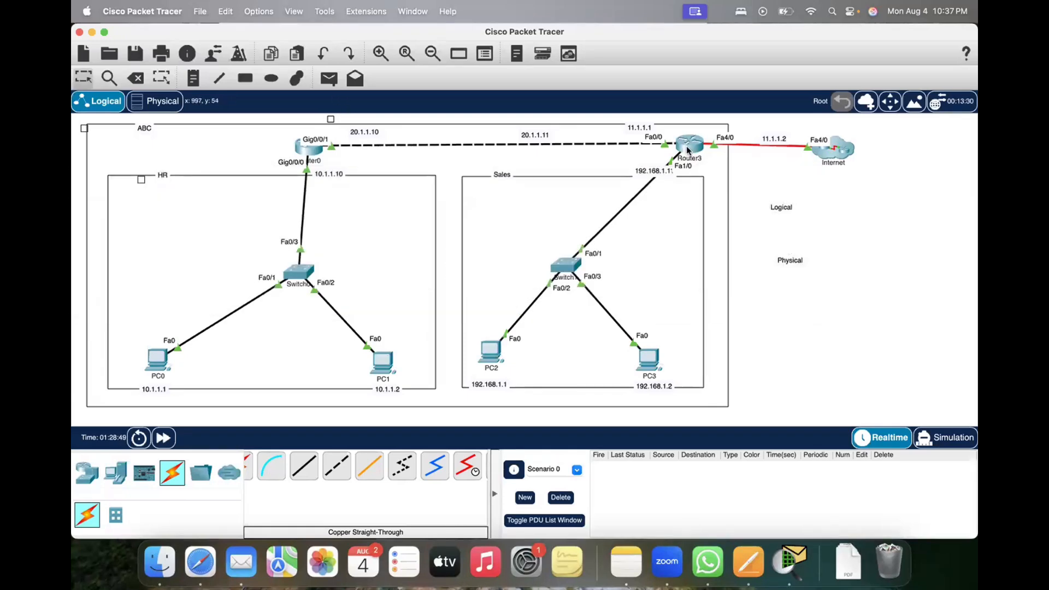
mouse_move(687, 150)
mouse_move(260, 141)
mouse_down()
mouse_move(283, 140)
mouse_move(257, 143)
mouse_up()
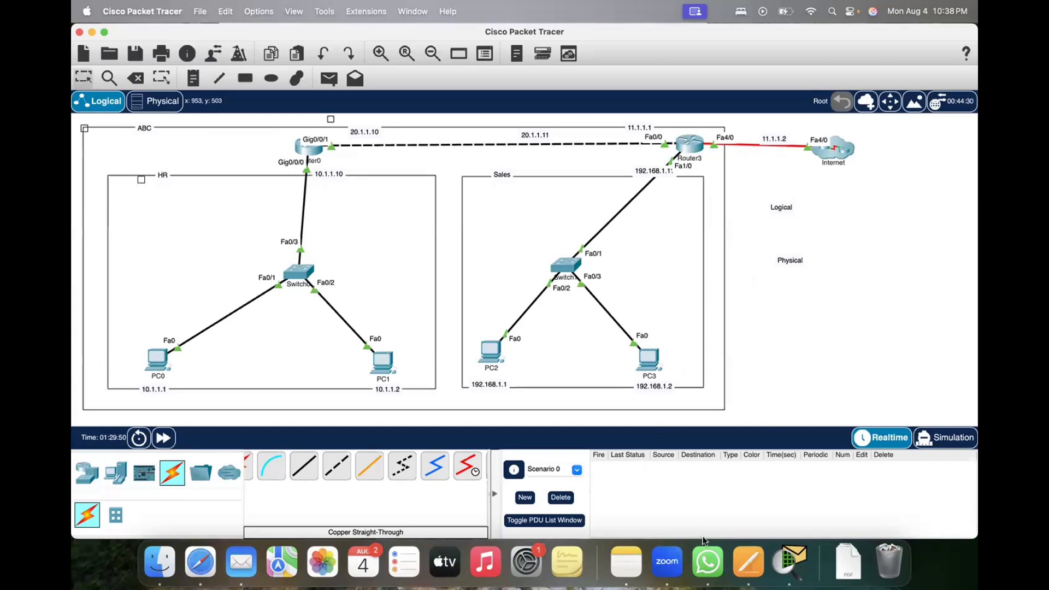
Step: Switch to the Notes document and add a "---" separator followed by a dashed list of "ARP" and "IP address"
click(628, 564)
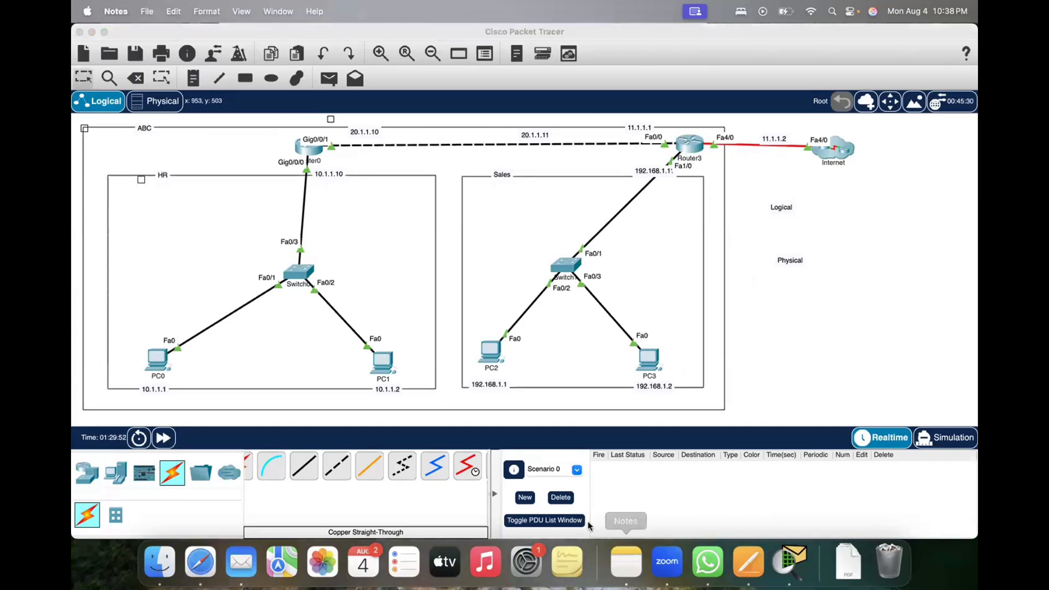
key(ctrl+Up)
click(743, 196)
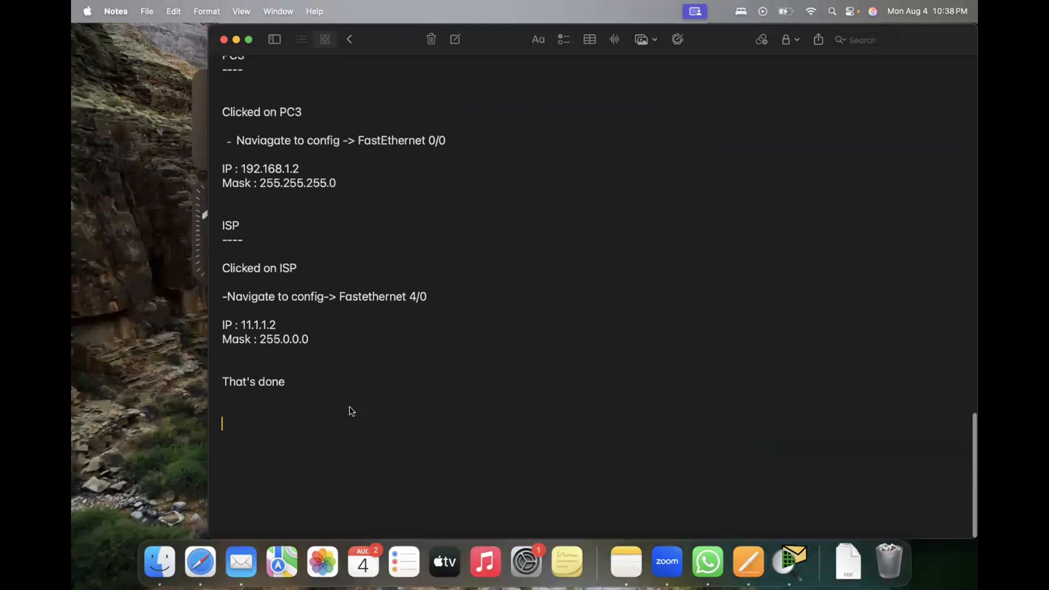
text(---)
key(Return)
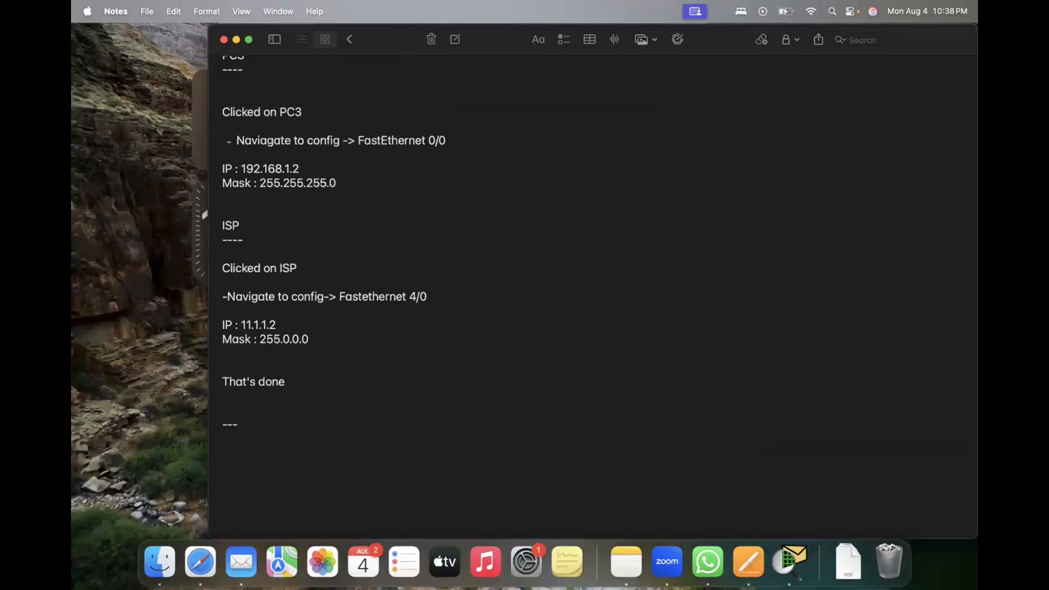
text(ARP)
text(-)
text(IP addre)
text(ss)
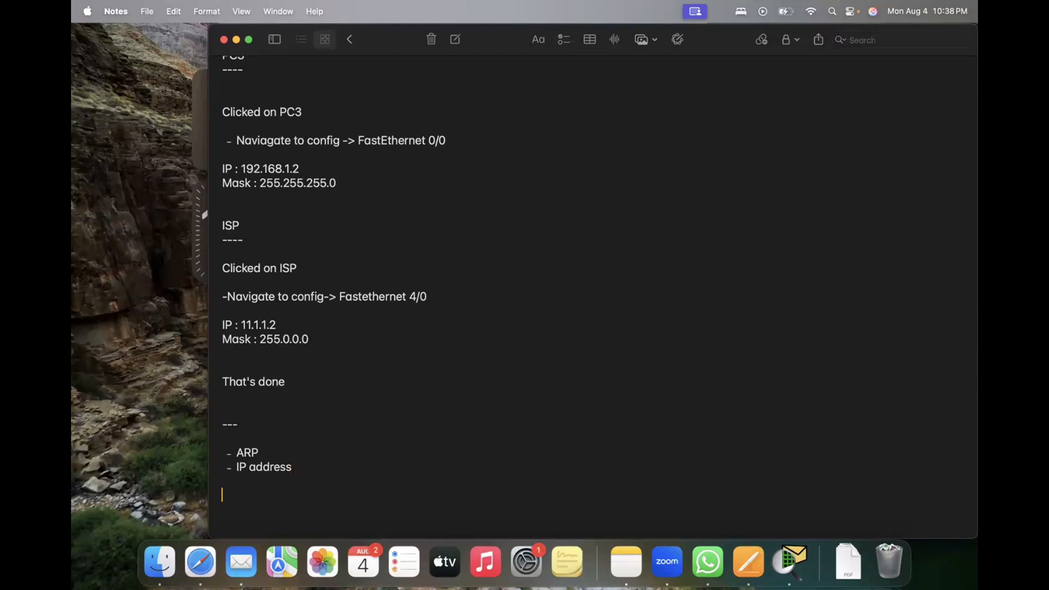
Step: Below the list, add the lines "/24 ----", "192.168.1.1 /24" and "192.168.1.1 ---- 24 bits belong network"
text(24 ----)
key(Return)
key(Return)
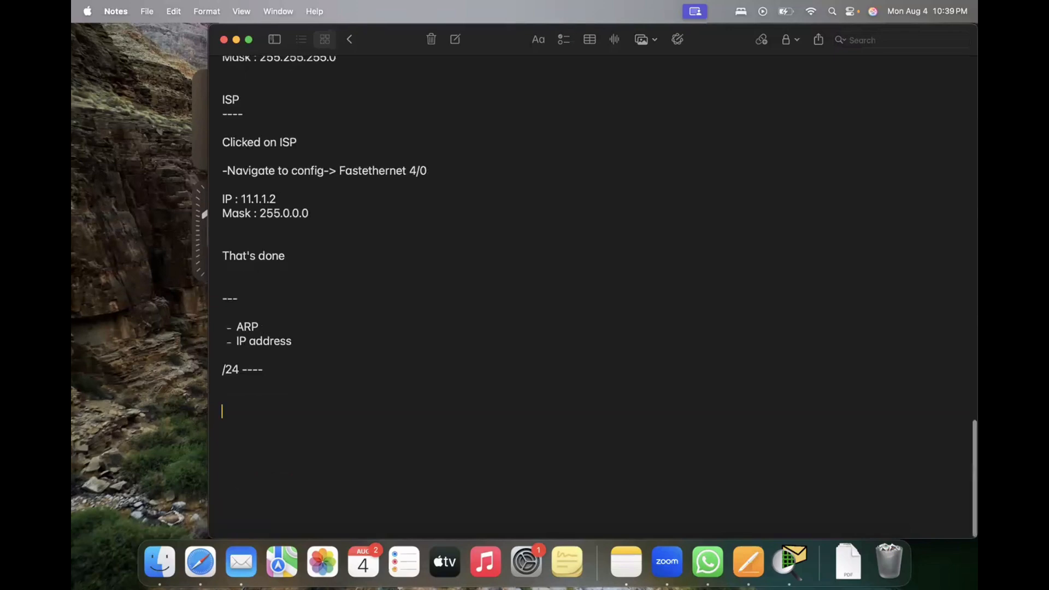
text(192.168.1)
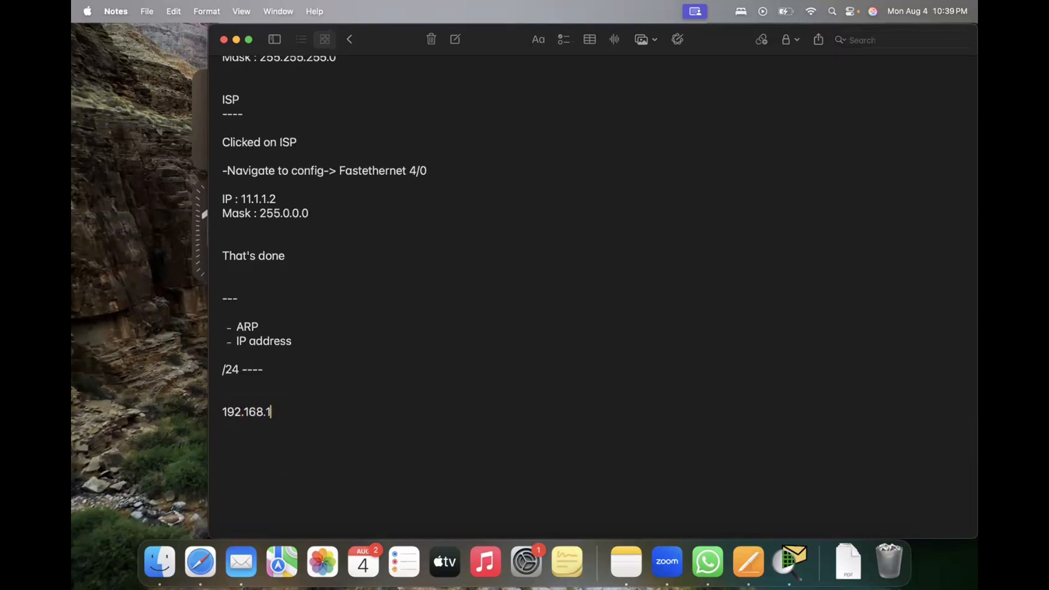
text(.1 /24)
text( 192.168.1.)
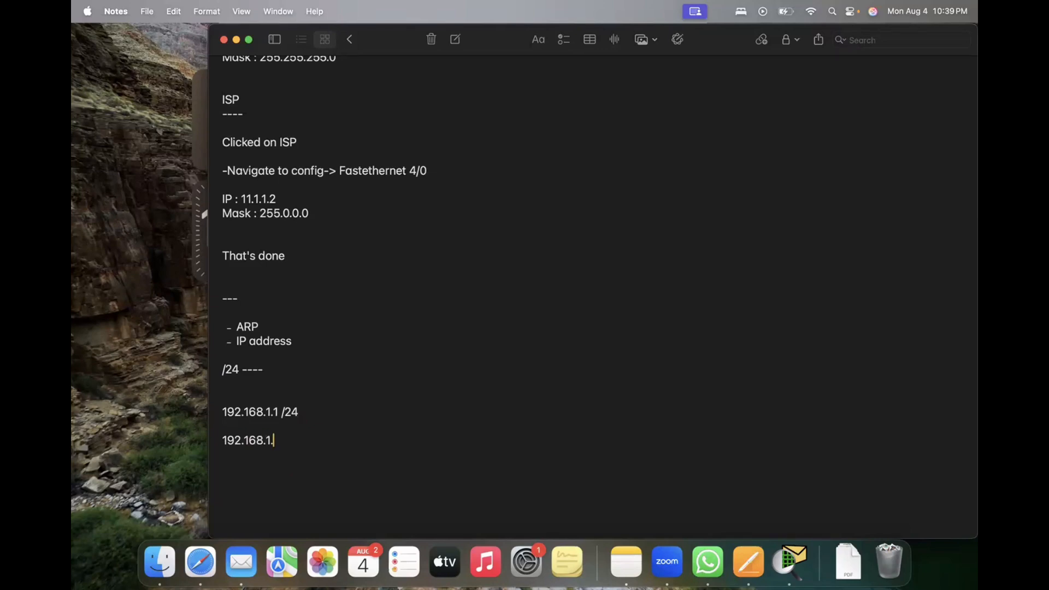
text(1 ---- 24 bits belong network)
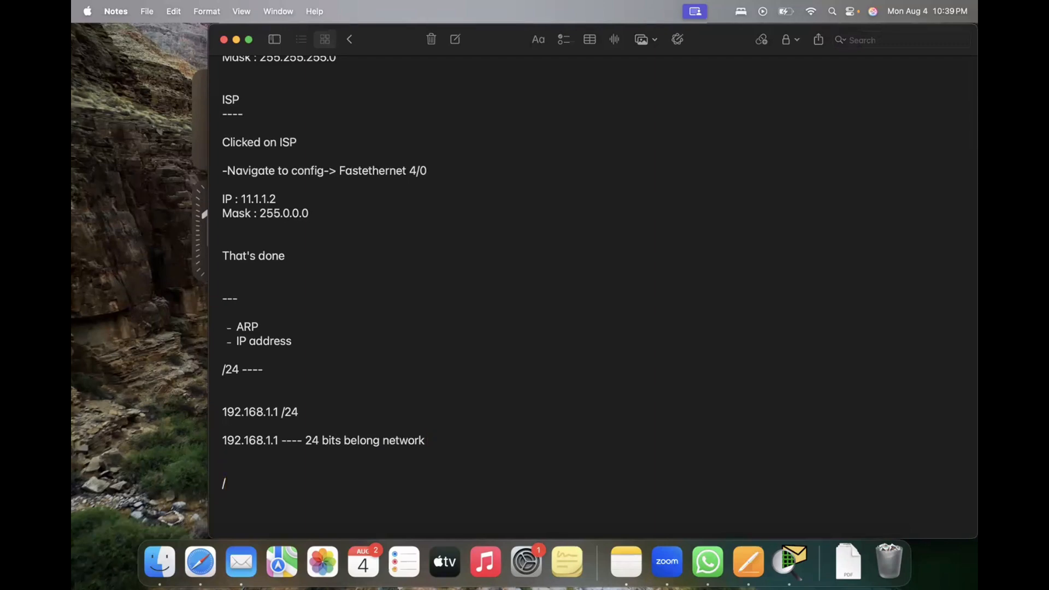
Step: Add the sentence "any value after the slash tells the number of network bits in this given IP."
key(BackSpace)
text(any value after the slash )
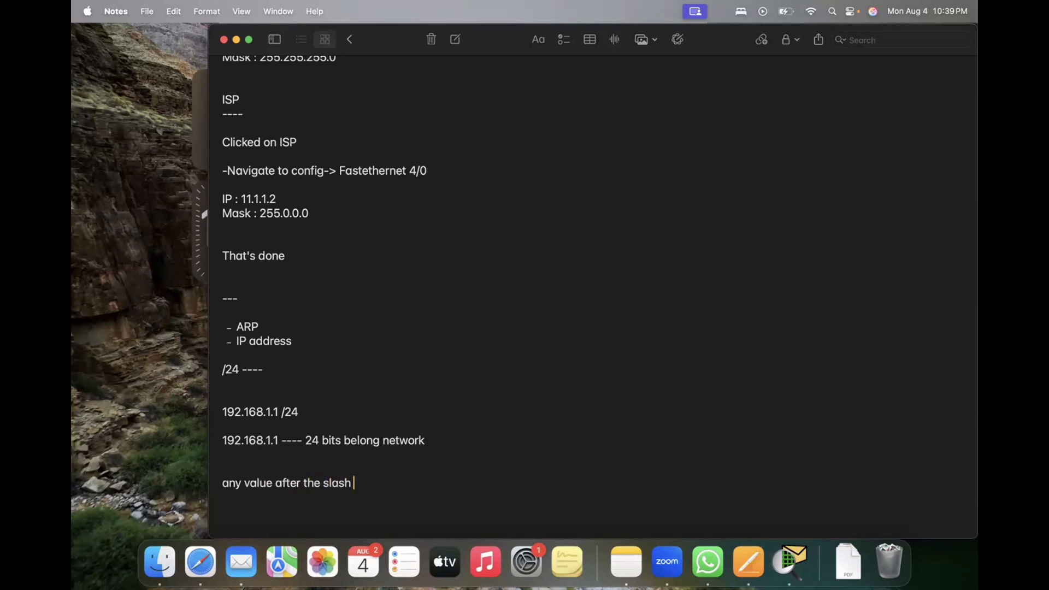
text(tells the number of ne)
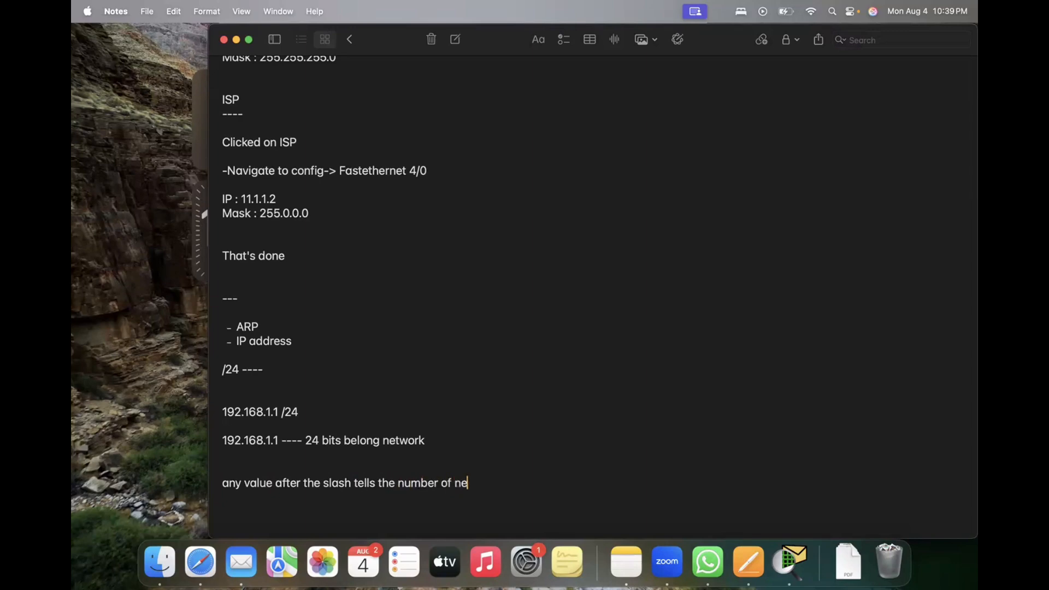
text(twork bits in this IP)
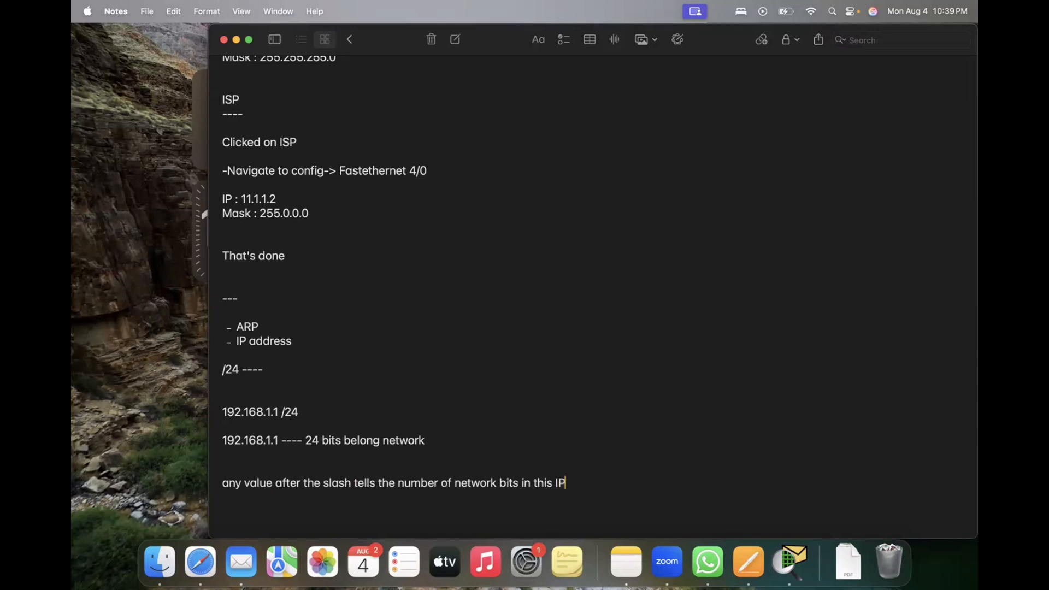
key(BackSpace)
key(BackSpace)
text(given IP.)
key(Return)
Step: Write the example address "192.168.1.1 /24" on its own line below the slash explanation
text(192.168)
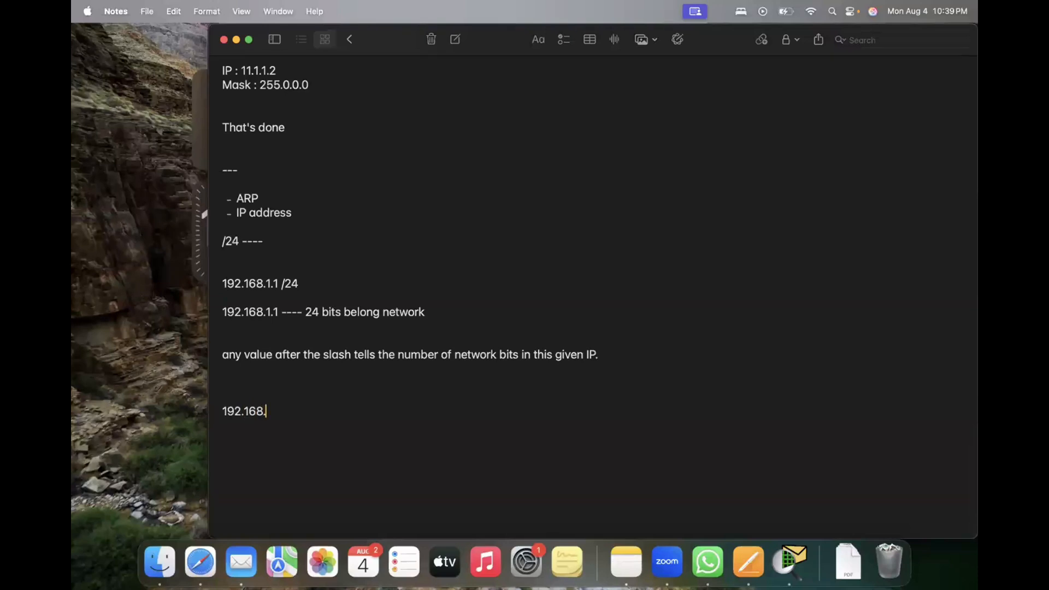
text(.1.1. /24)
key(Left)
key(Left)
key(Left)
key(Left)
key(BackSpace)
key(Right)
key(Right)
key(Right)
key(Right)
Step: Below the example, write "It is combination of 32 bits among them 24 belong to network and rest belong to host."
text(It is com)
key(BackSpace)
key(BackSpace)
text(ombina)
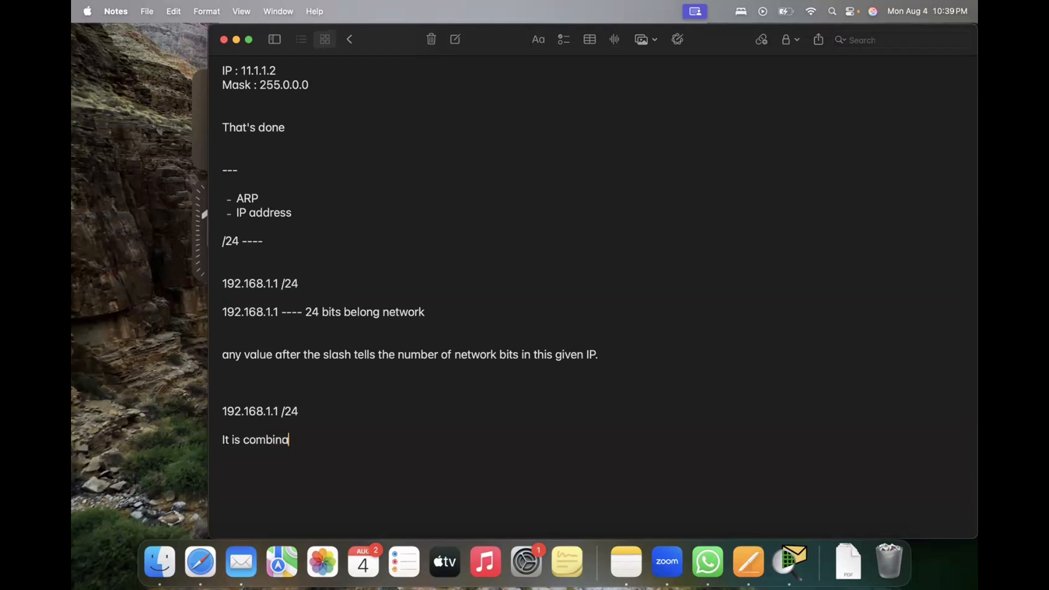
text(tion of 32 bits )
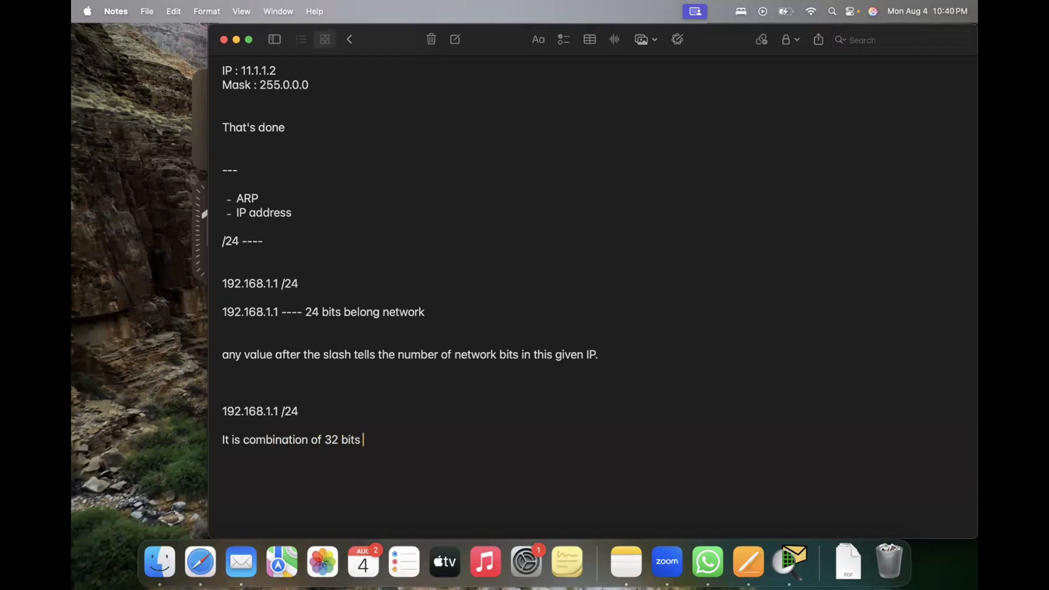
text(among them 24 be)
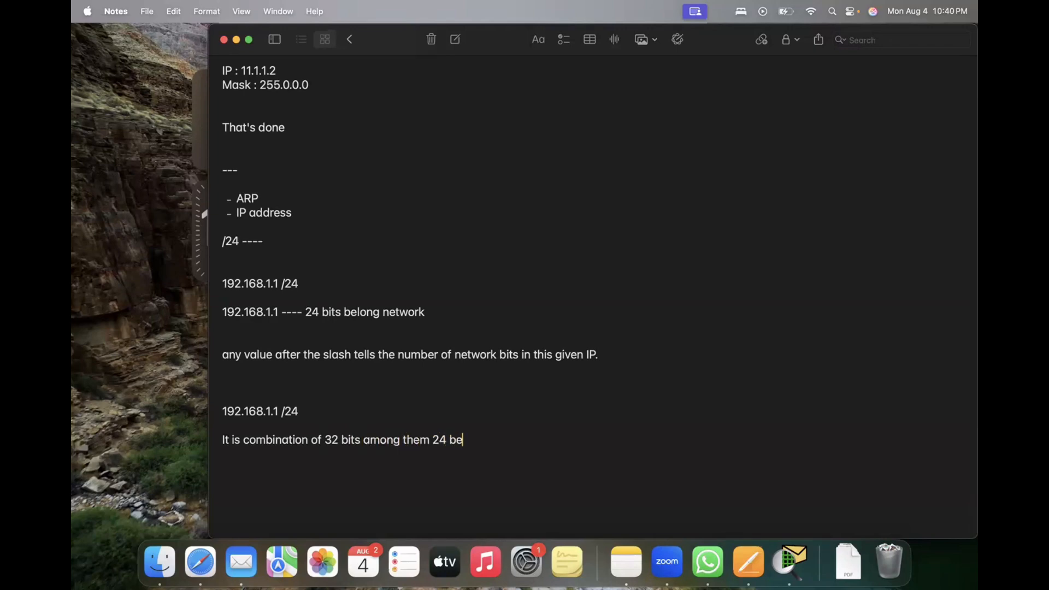
text(long to network and rest )
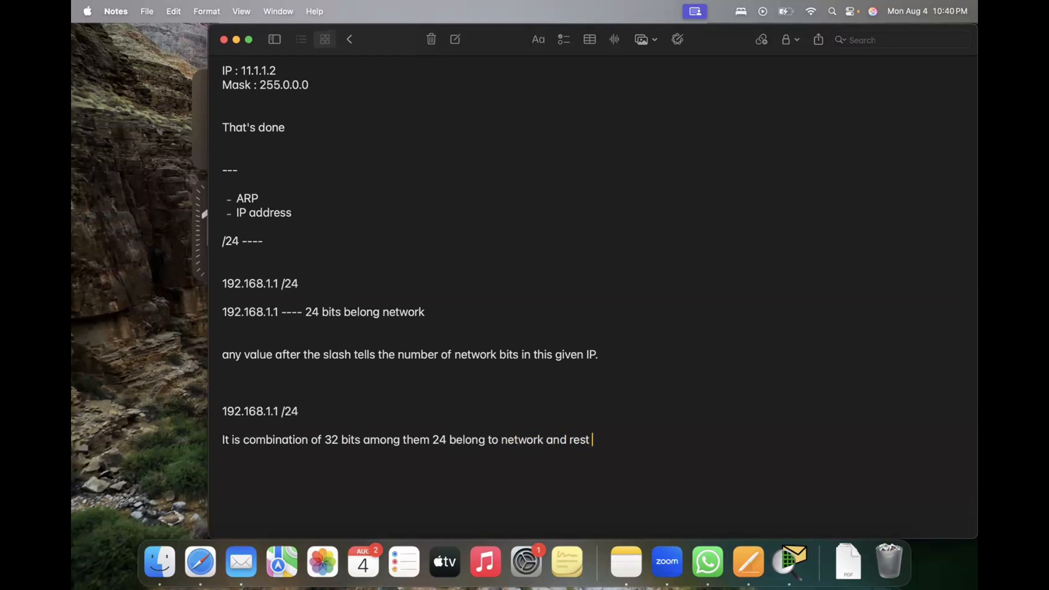
text(belong to host)
text(.   )
text(8.8.8.8)
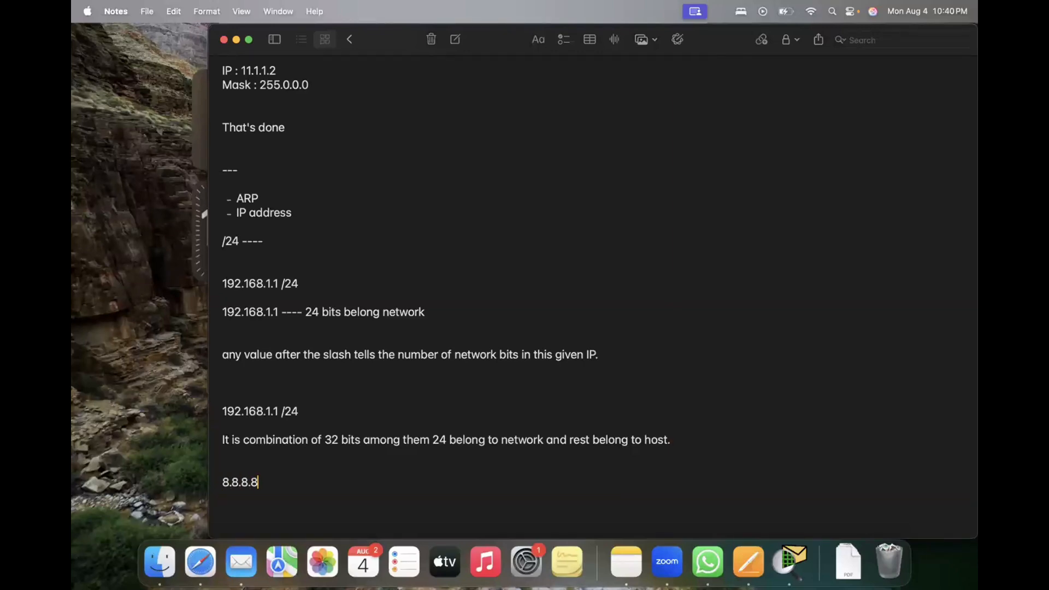
Step: Write 8.8.8.8 on a new line and replace each number with eight x's, giving "xxxxxxxx.xxxxxxxx.xxxxxxxx.xxxxxxxx"
key(Left)
key(Left)
key(Left)
key(Left)
key(Left)
key(BackSpace)
key(BackSpace)
text(xxxxxxxx)
key(shift+Left)
key(shift+Left)
key(shift+Left)
key(shift+Left)
key(shift+Left)
key(shift+Left)
key(shift+Left)
key(shift+Left)
key(shift+Left)
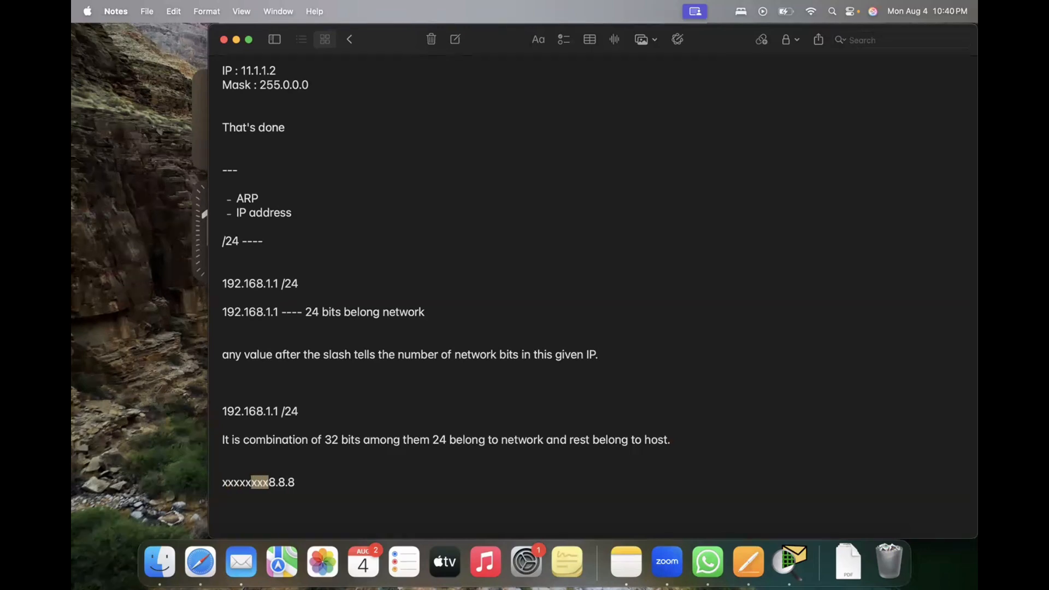
key(shift+Right)
key(Right)
key(shift+Right)
key(Left)
text(.)
key(shift+Right)
text(xxxxxxxx)
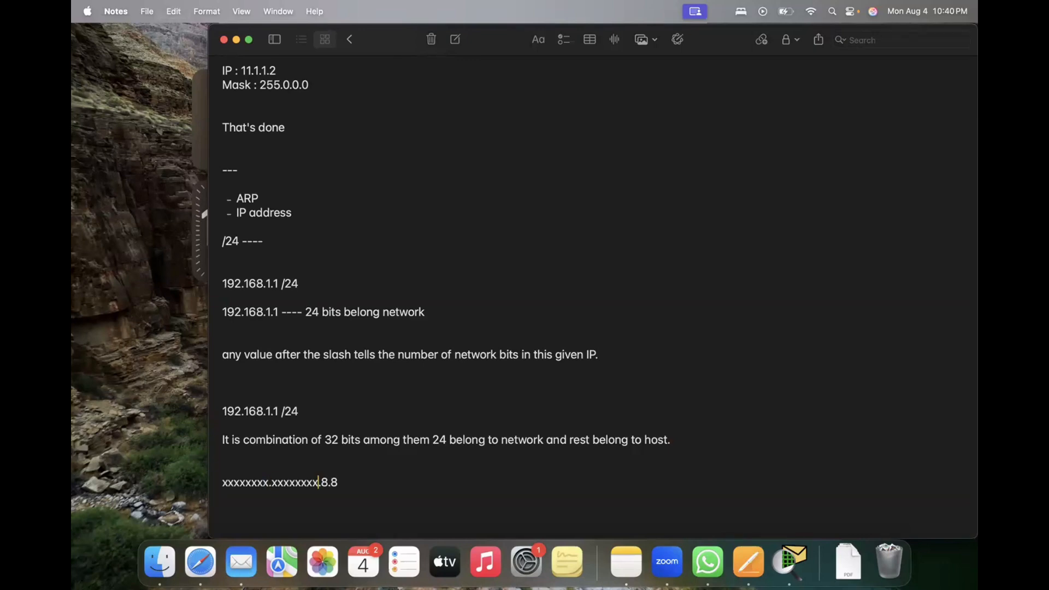
key(shift+Right)
key(shift+Right)
key(shift+Right)
text(xxxxxxxx)
text(.xxxxxxxx)
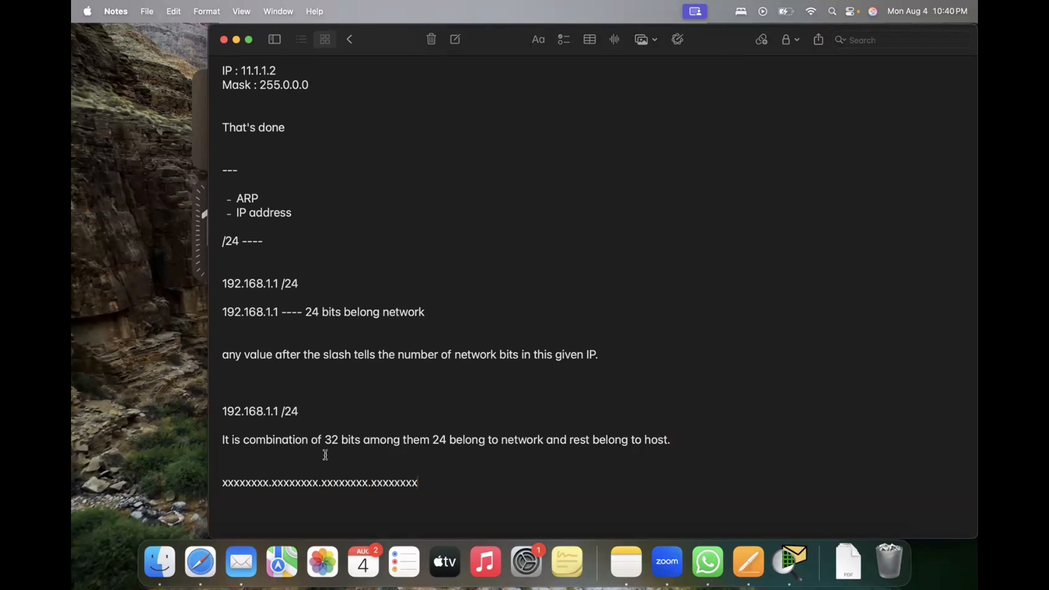
Step: Write 192, 168, 1 and 1 on the line beneath the x pattern, spaced out with dots to match its octets
key(Return)
text(192.     . 168.      .1.         .1)
key(Return)
key(Return)
key(Return)
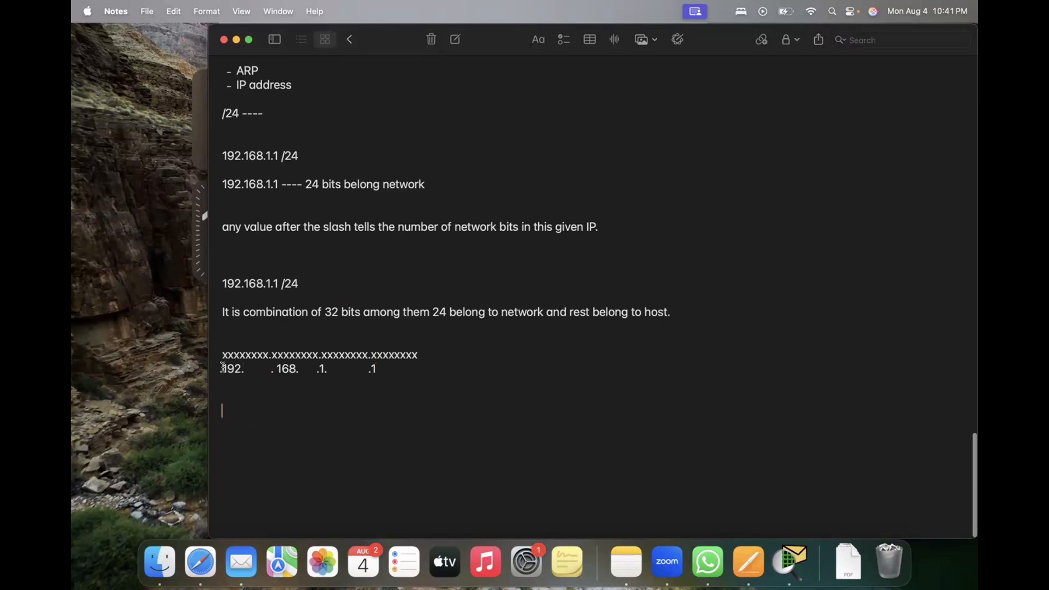
Step: Highlight the first three octets of the spaced-out address, then the last group of eight x's
drag(223, 367, 368, 369)
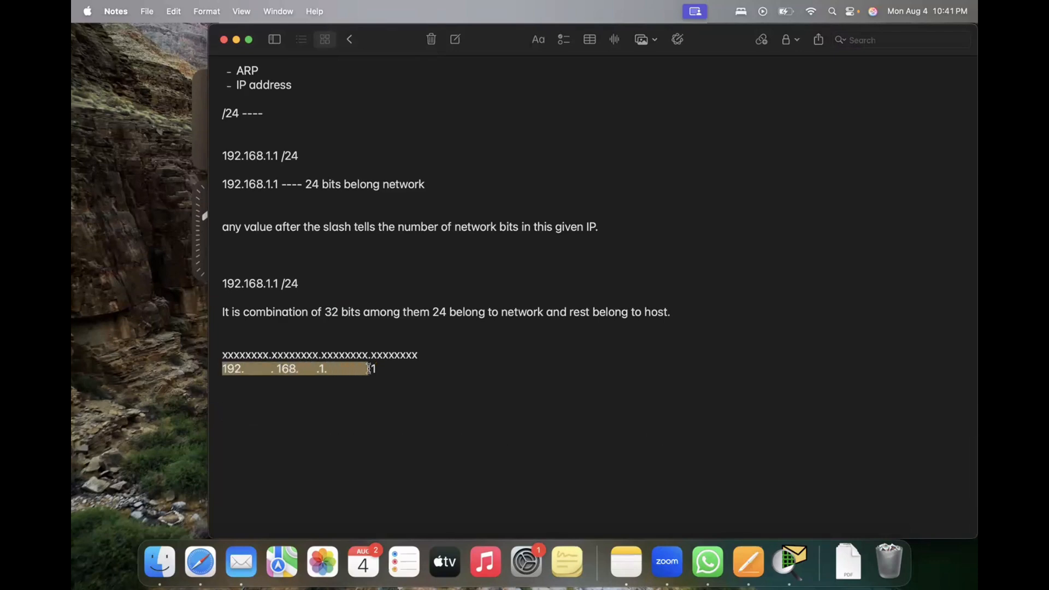
click(406, 378)
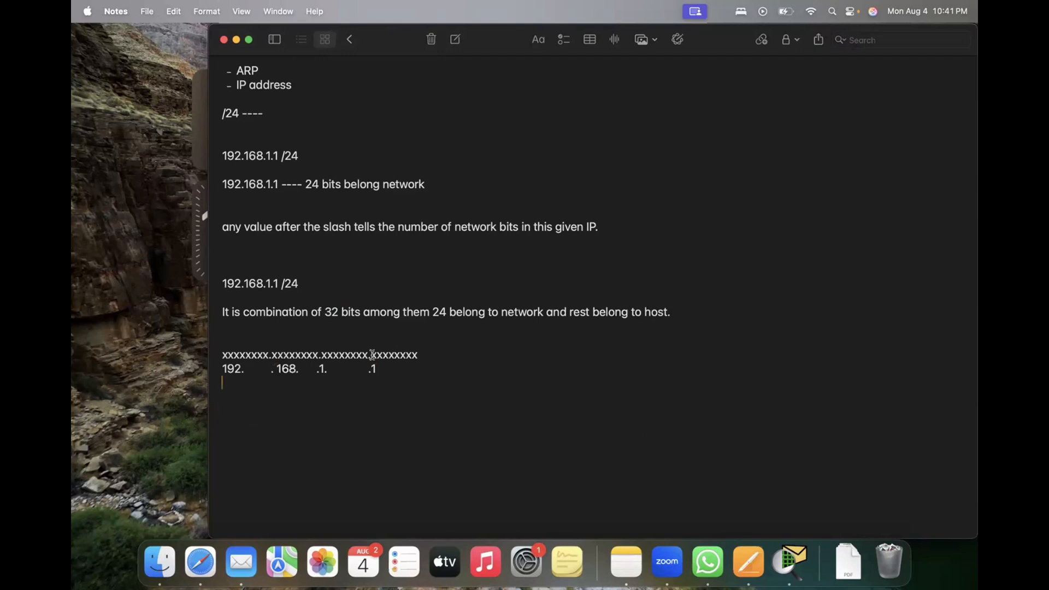
drag(373, 354, 419, 355)
click(389, 365)
Step: Add the line "IP we assign to hosts or users or devices we use last 8 bits for that that is here host portion."
key(Down)
text(IP we assign to ho)
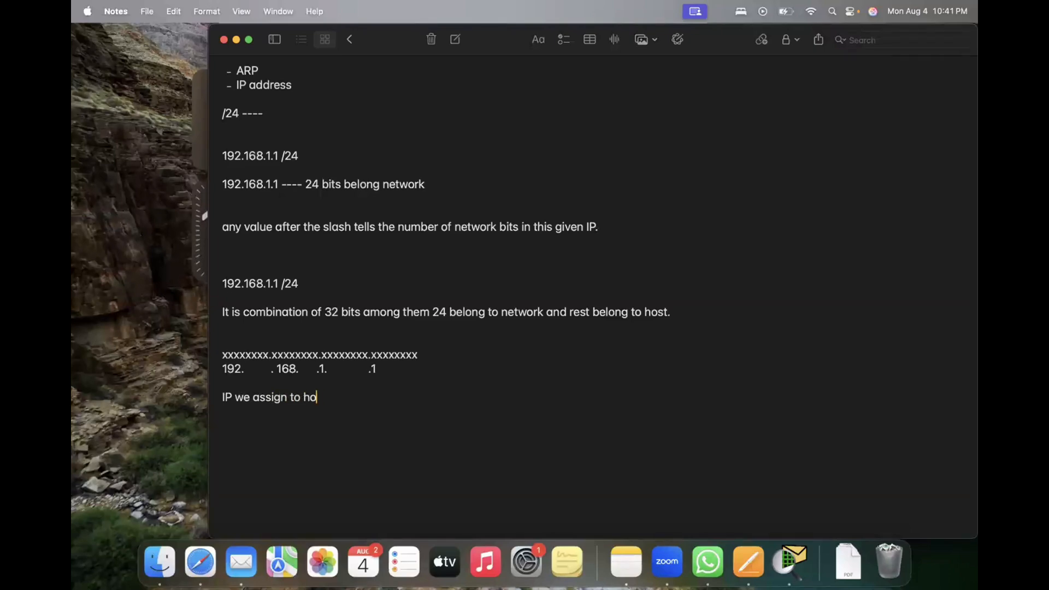
text(sts or users or devices )
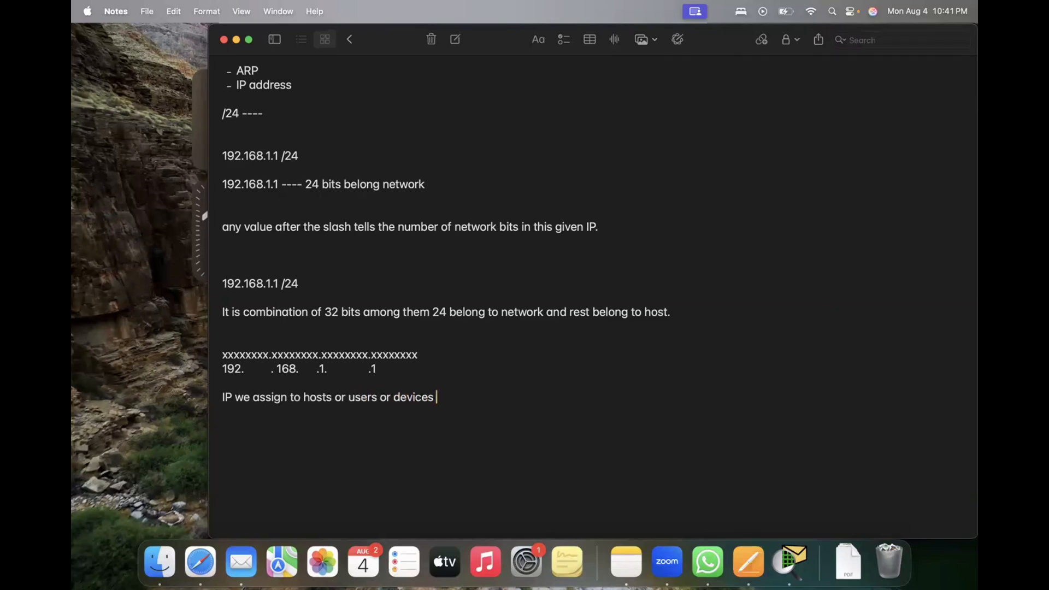
text(we use lo)
text(st 8 bits )
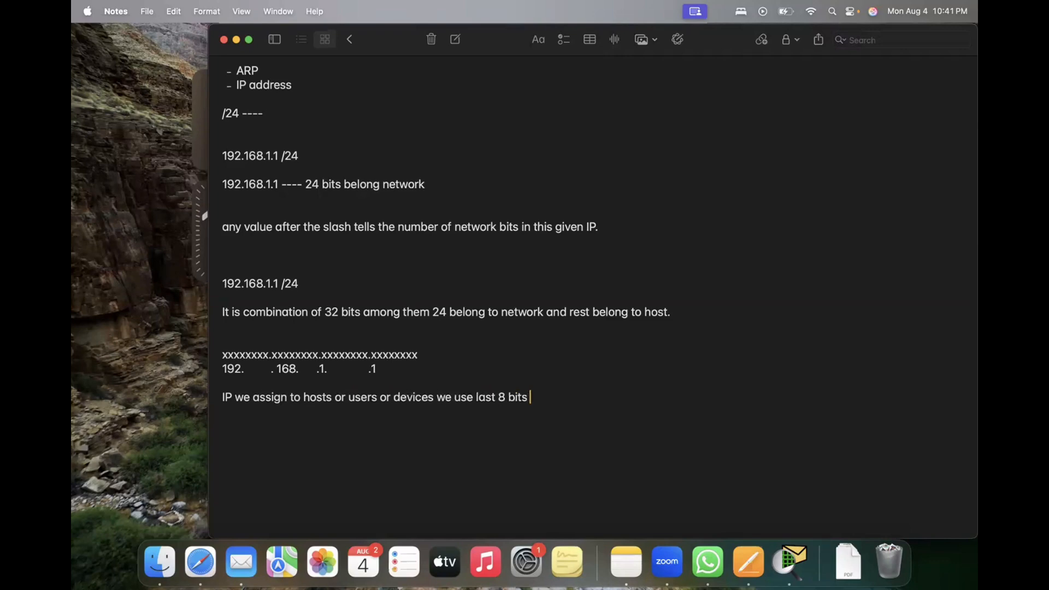
text(for that that is here)
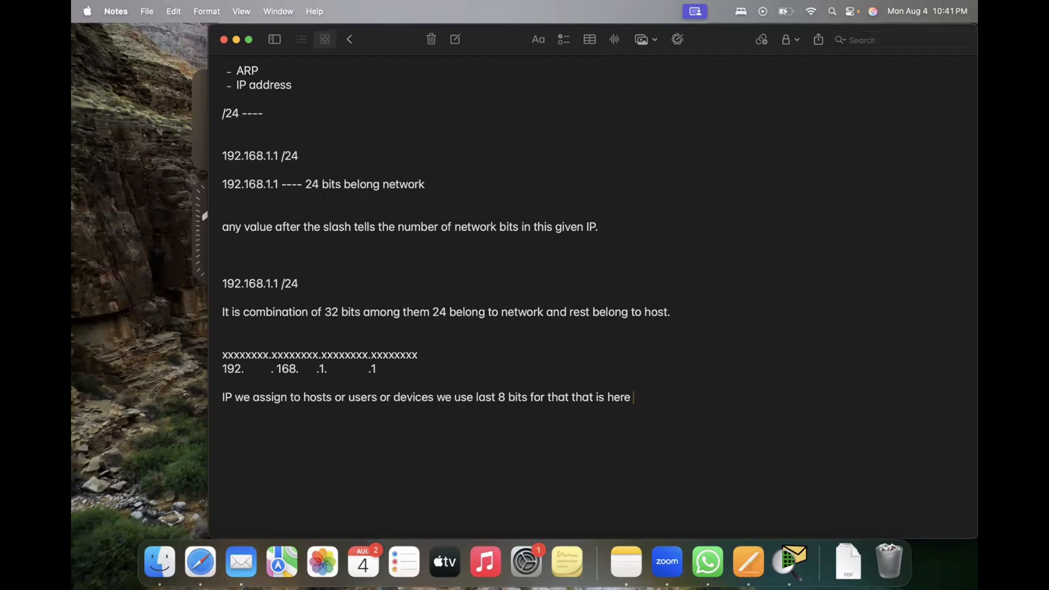
text( host portion.)
Step: Insert the network address "192.168.1.0 /24" between the spaced-out octets and the host portion sentence
drag(336, 369, 207, 370)
click(404, 368)
key(Return)
key(Return)
text(19)
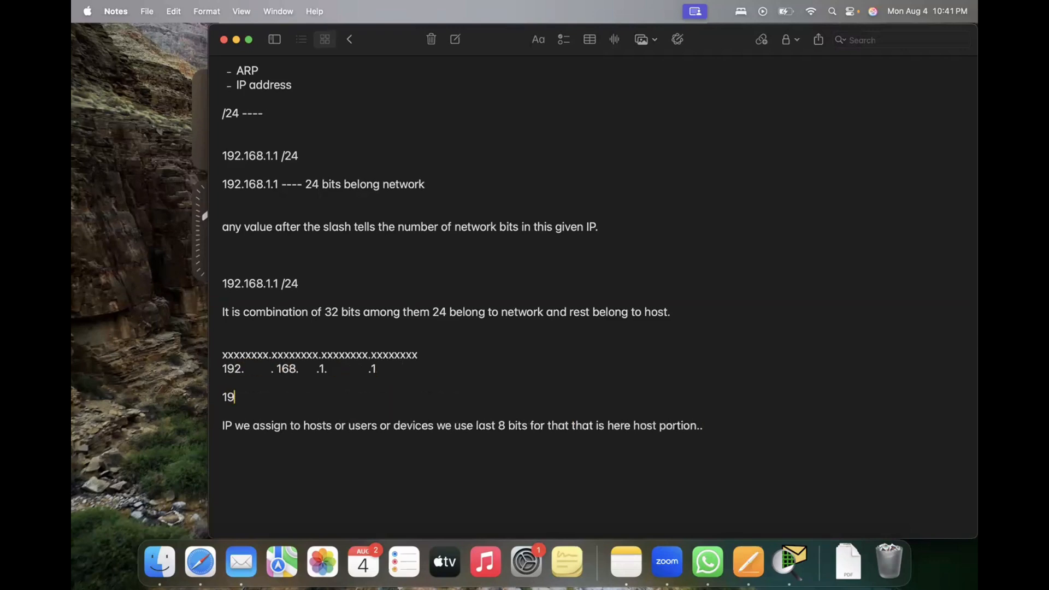
text(2.168.1.0 /24)
key(Return)
key(Return)
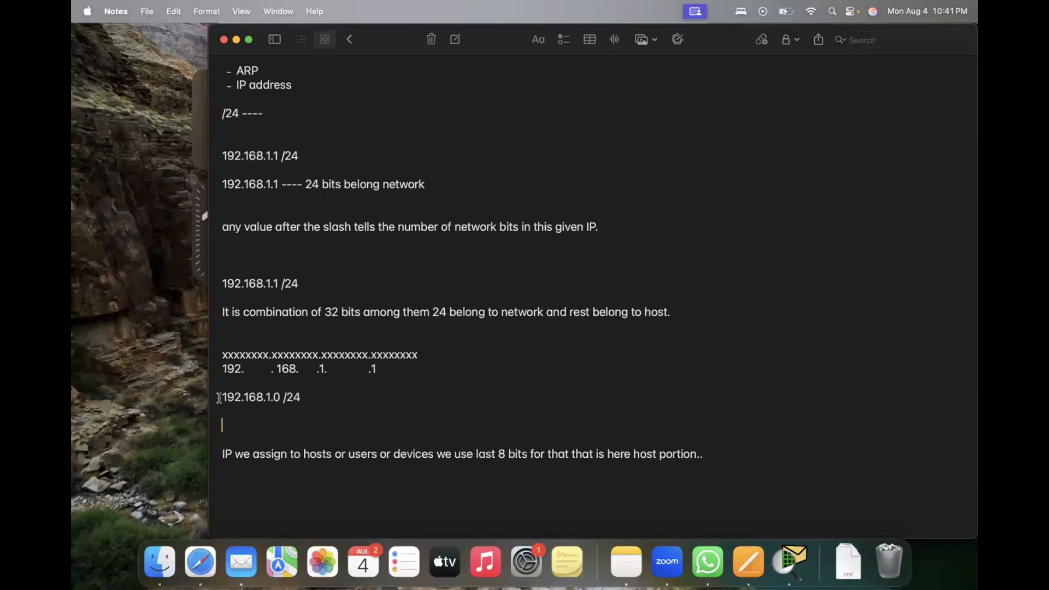
Step: Highlight the network portion and the final 0 of 192.168.1.0 /24 and review the notes above
click(294, 397)
drag(273, 397, 222, 398)
click(278, 397)
drag(273, 397, 278, 397)
click(329, 396)
scroll(555, 276, up, 5)
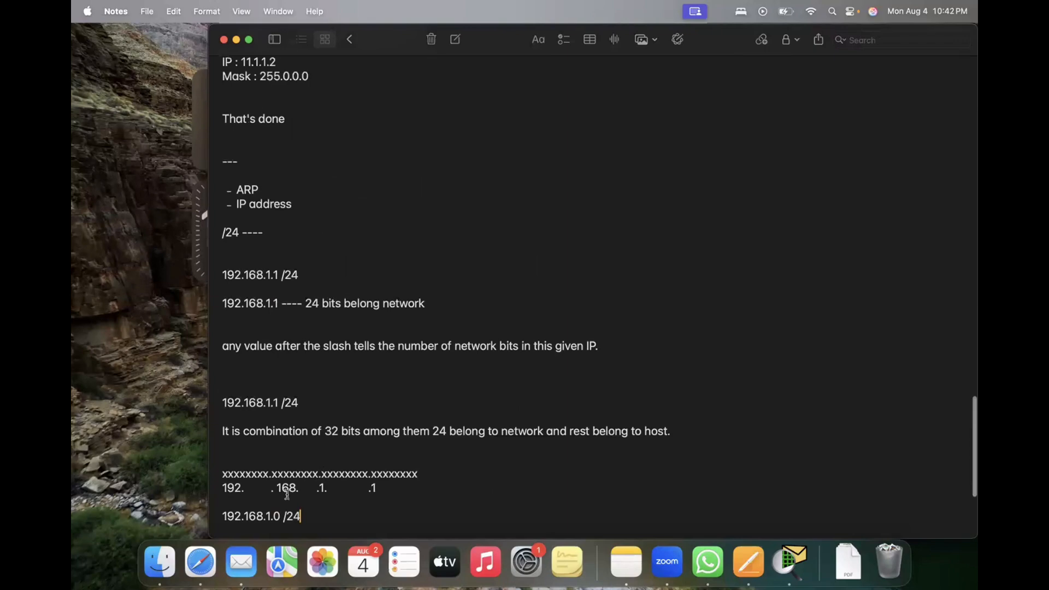
Step: Delete the ARP and IP address bullets above the "/24 ----" line, leaving blank lines in their place
scroll(287, 494, down, 3)
drag(319, 437, 194, 354)
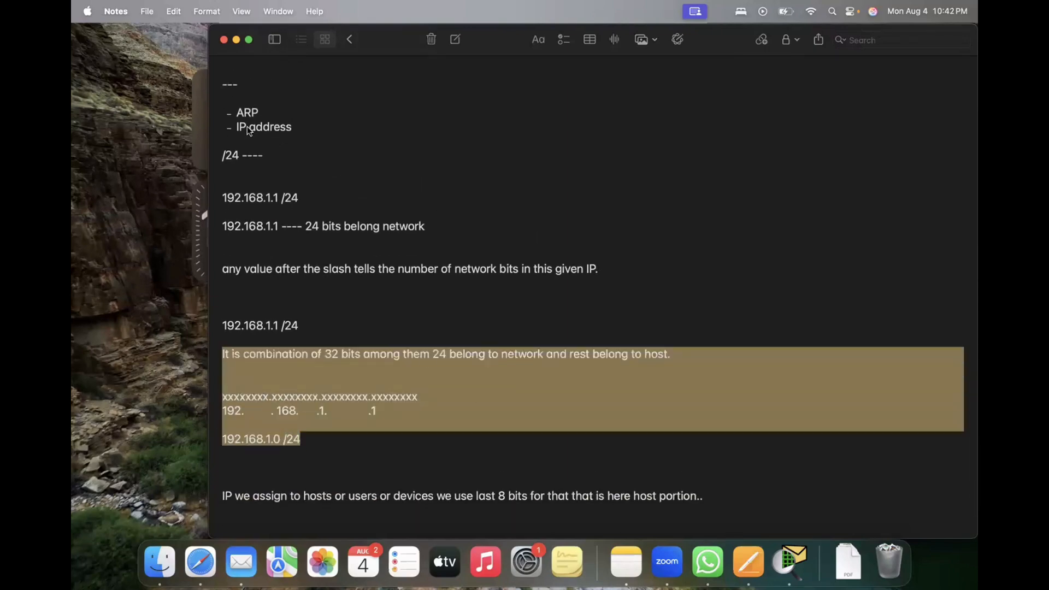
click(299, 131)
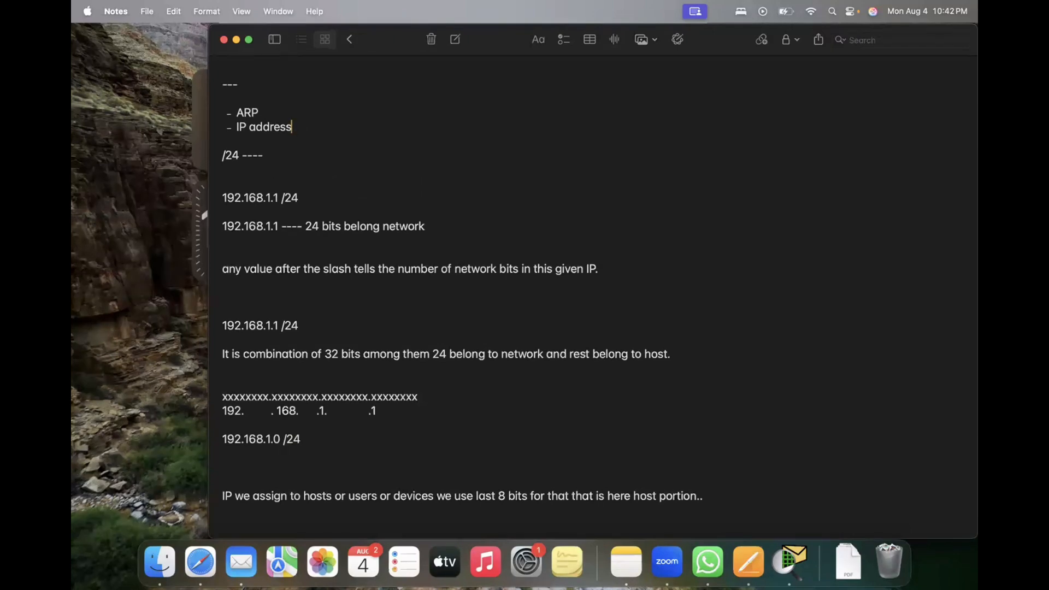
key(BackSpace)
key(BackSpace)
key(BackSpace)
key(BackSpace)
key(BackSpace)
key(BackSpace)
key(BackSpace)
key(BackSpace)
key(BackSpace)
key(BackSpace)
key(BackSpace)
key(BackSpace)
key(BackSpace)
key(BackSpace)
key(BackSpace)
key(BackSpace)
key(BackSpace)
key(BackSpace)
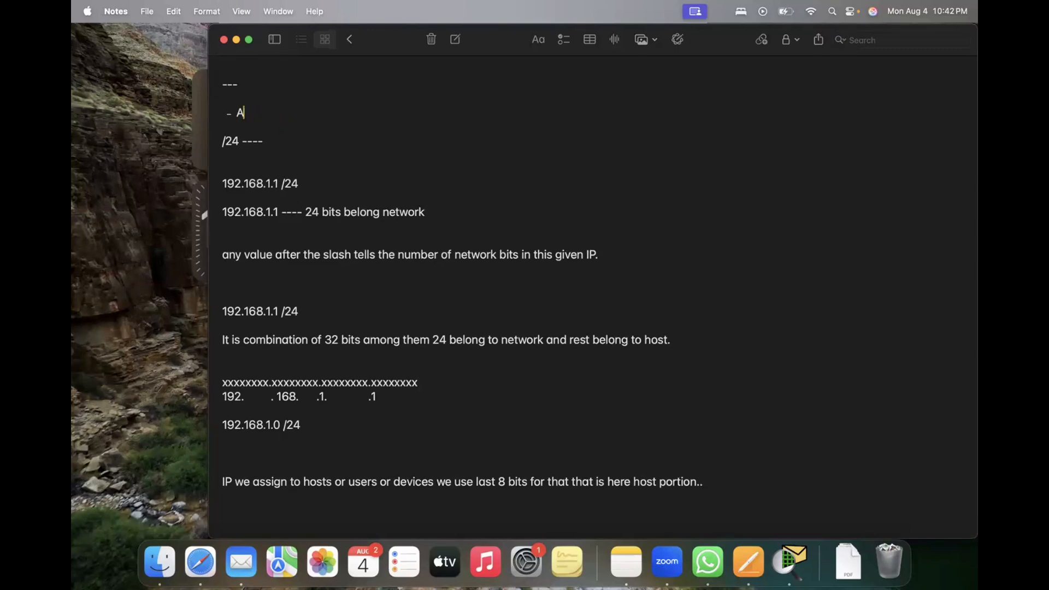
key(Return)
key(Return)
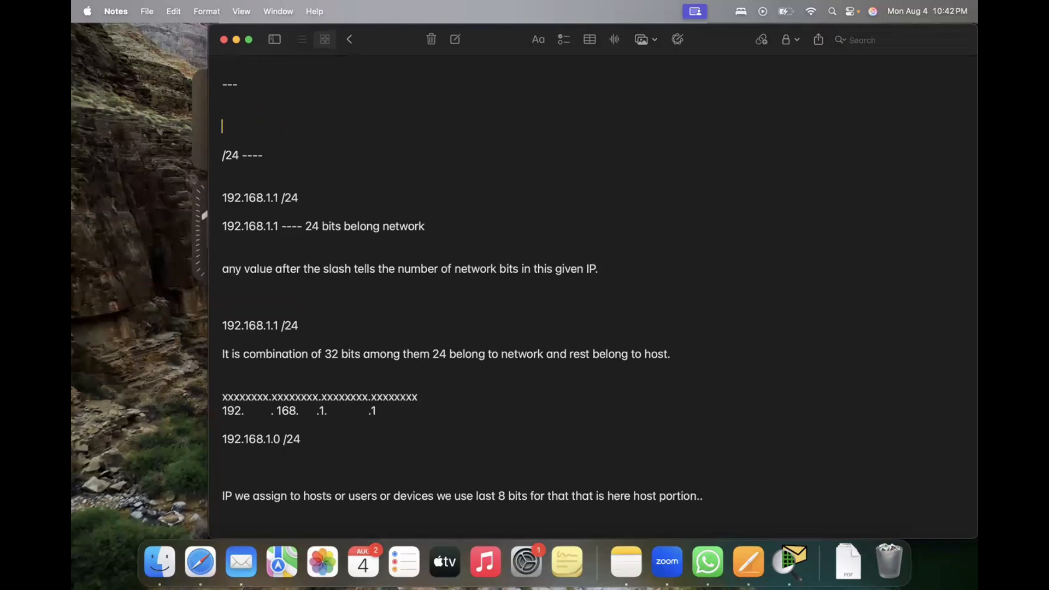
Step: Add the heading "IP address" above the "/24 ----" line and underline it with a row of dashes
text(IP address)
key(Return)
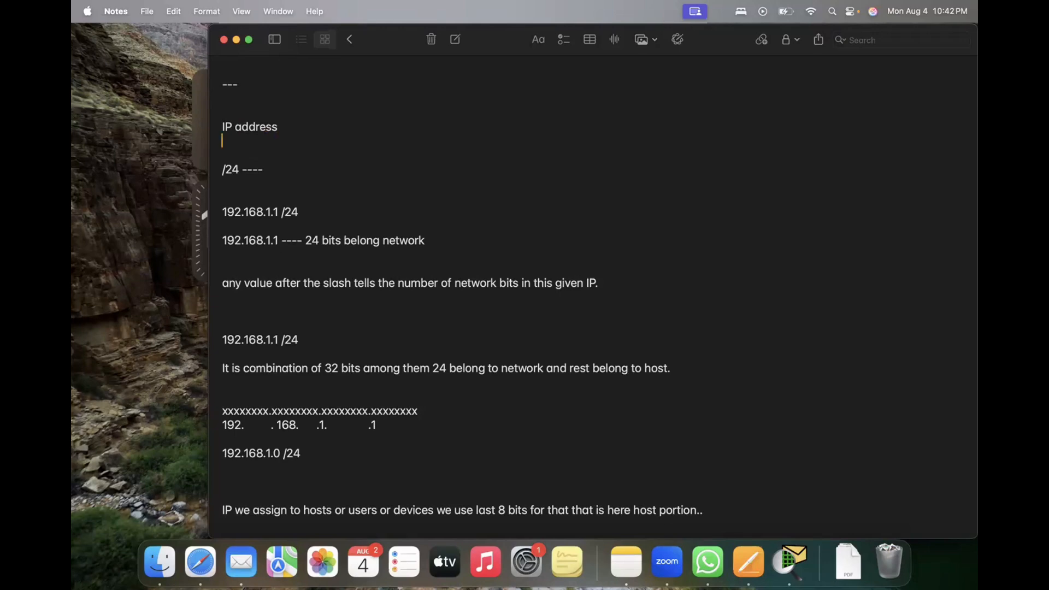
key(shift+Down)
key(Right)
key(shift+Down)
key(Right)
key(shift+Down)
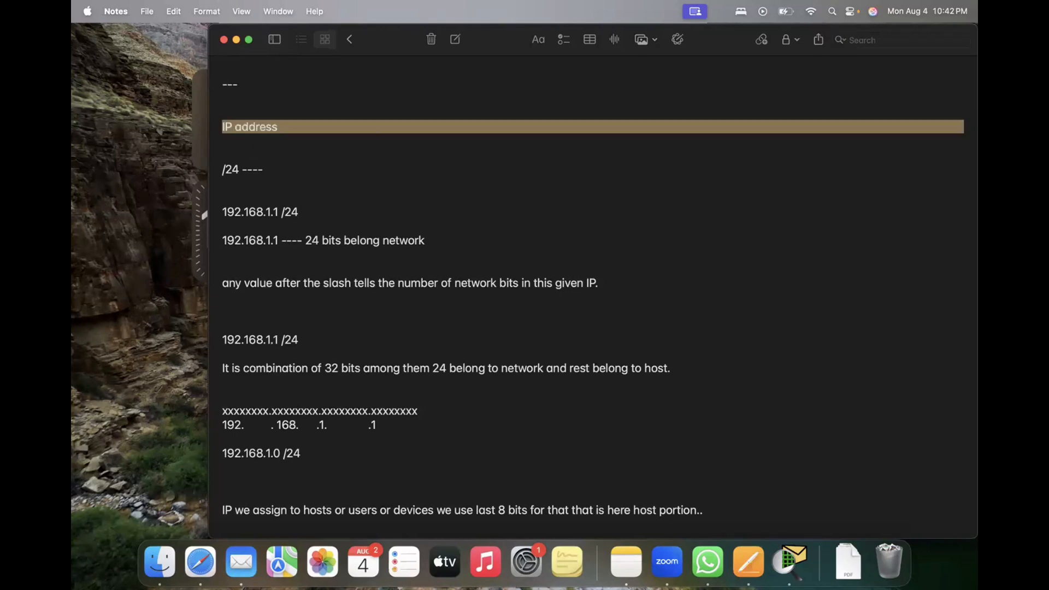
key(Right)
text(--)
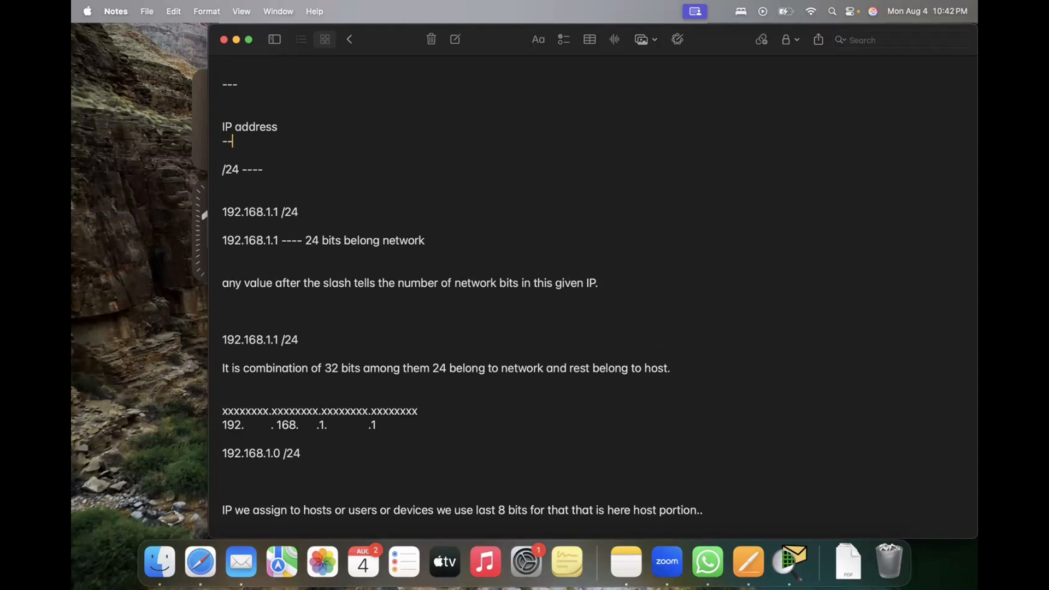
text(-------------)
key(Return)
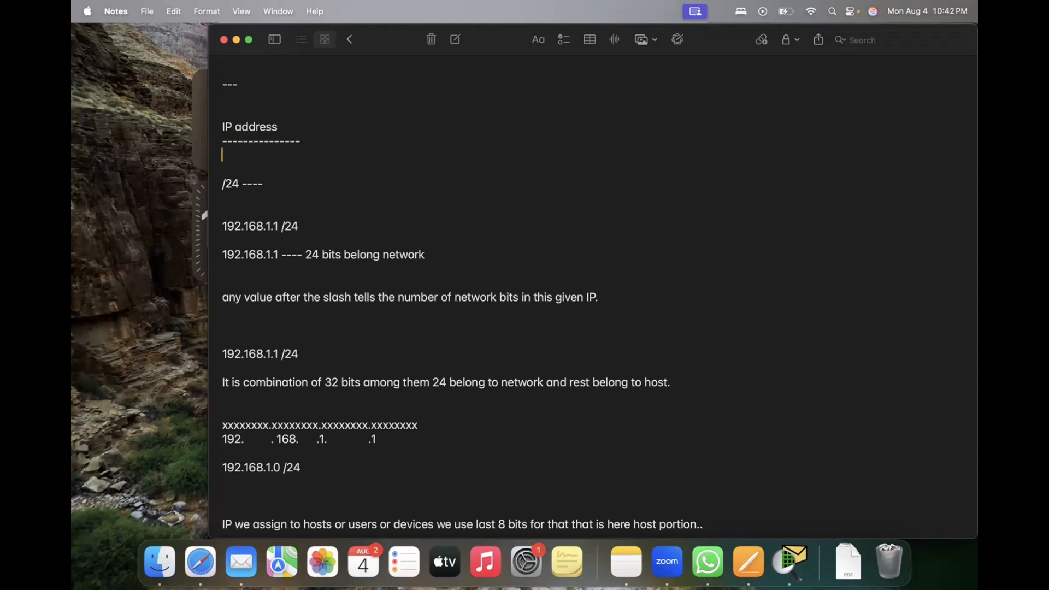
Step: Extend the heading to "IP address. version 4", lengthen its dashed underline to match, and add blank lines below
key(shift+Down)
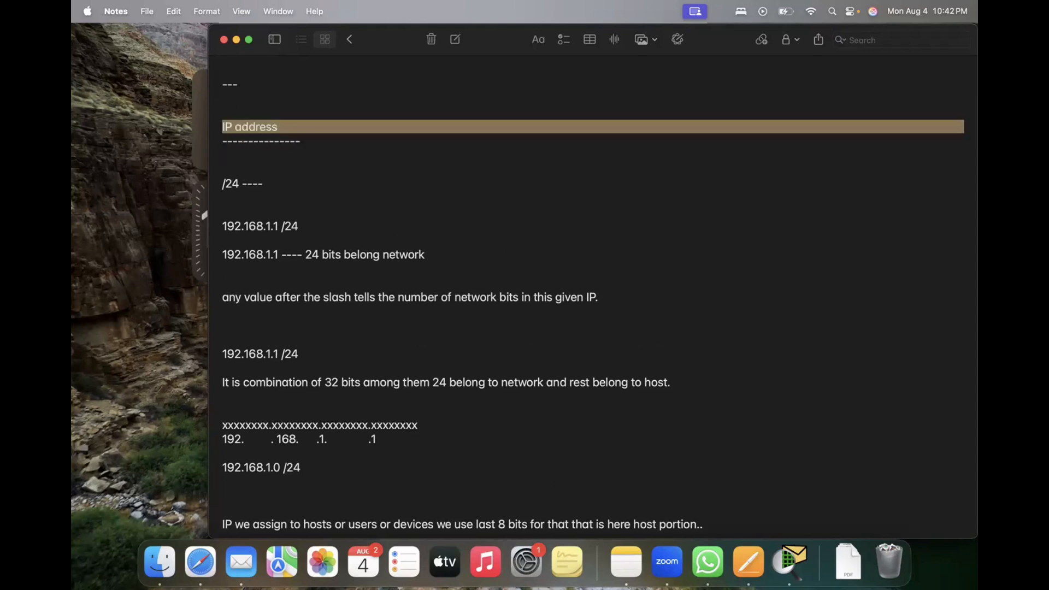
key(Left)
key(Right)
key(Right)
key(Right)
key(Right)
key(Right)
key(Right)
key(Right)
key(Right)
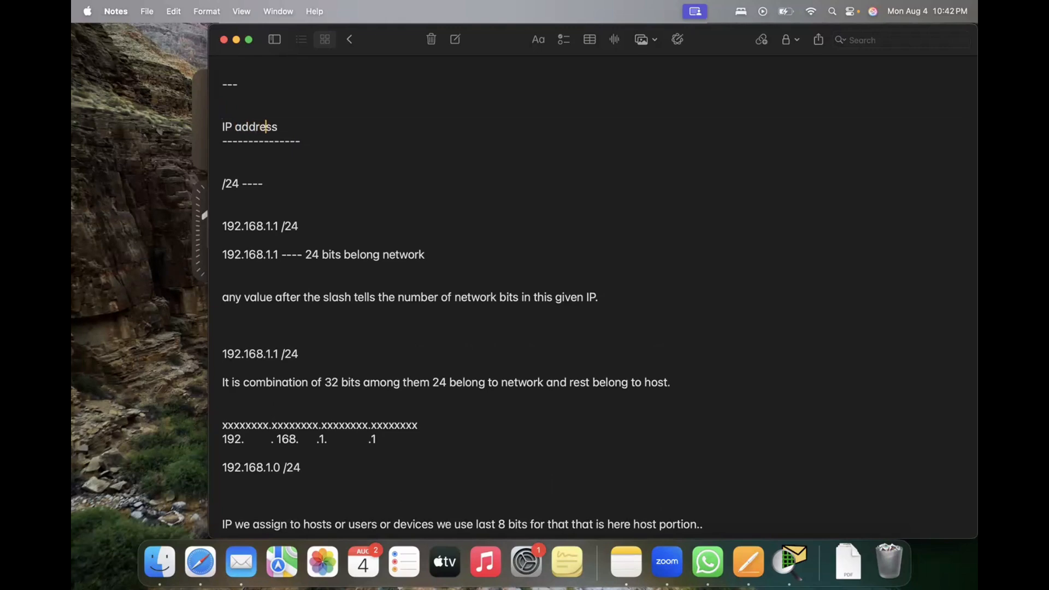
key(Right)
key(Right)
key(Left)
text(. version 4)
key(Down)
text(------)
key(Return)
key(Return)
key(Return)
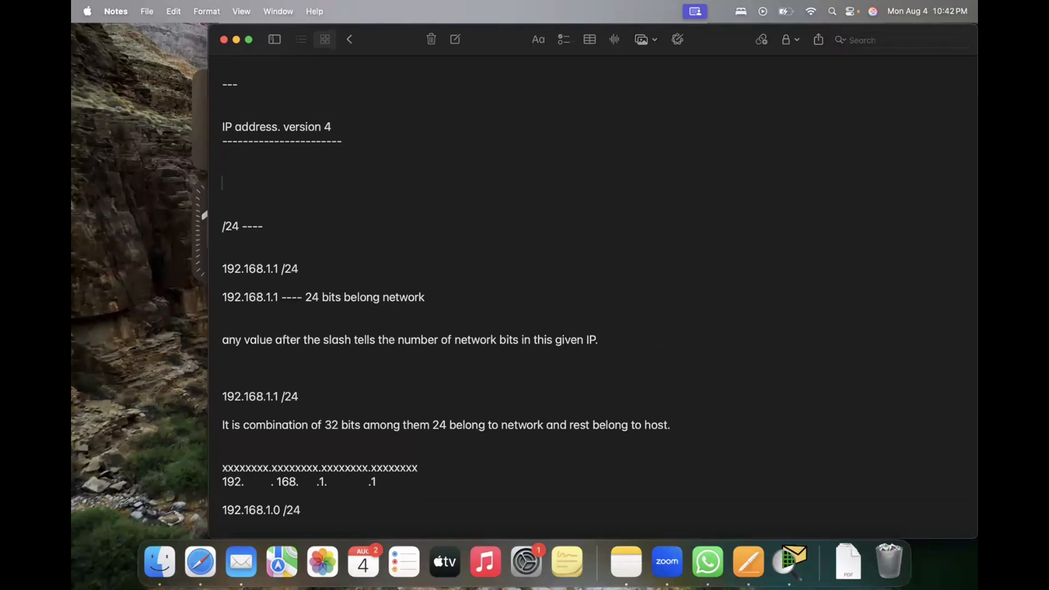
Step: Add the line "Starting of CCNA syllabus" below the IP address version 4 heading
text(Starting of CCNA sy)
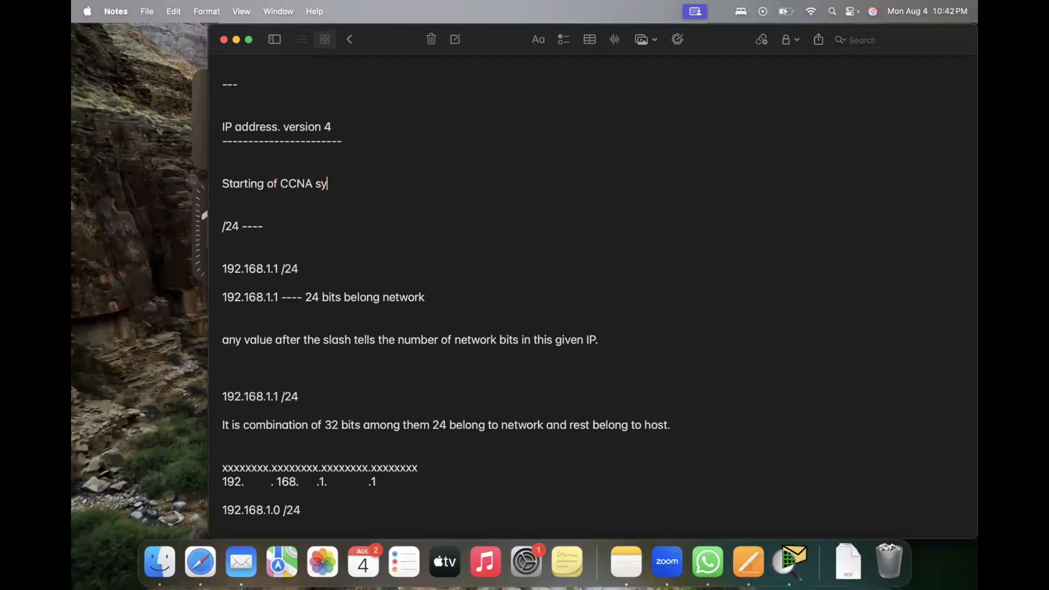
text(llabus)
key(Return)
Step: Start a dashed list under the CCNA syllabus line with the item "IP configuration on devices."
text(- IP con)
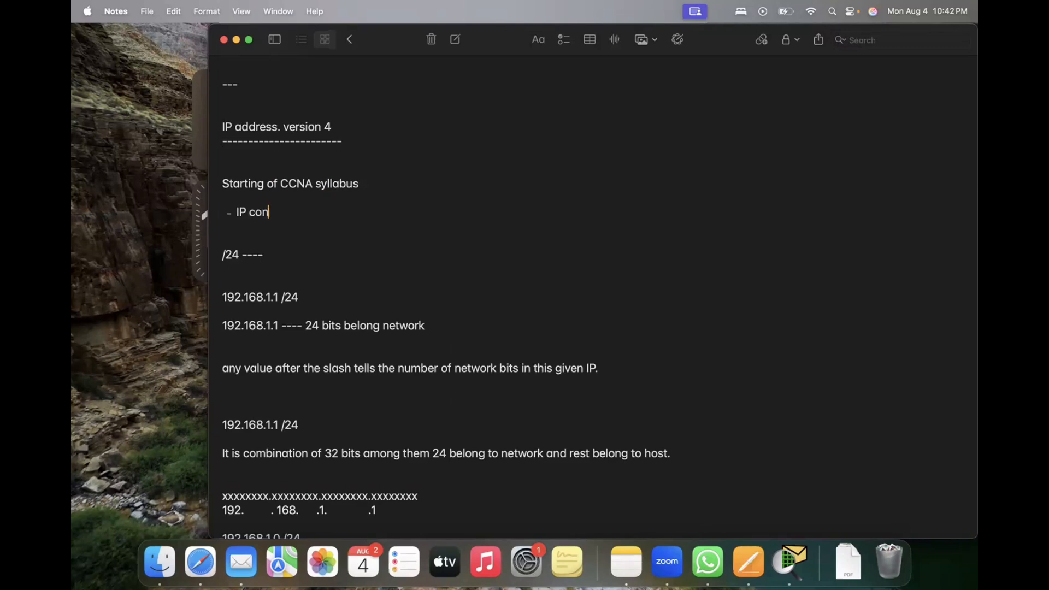
text(figuration on devices.)
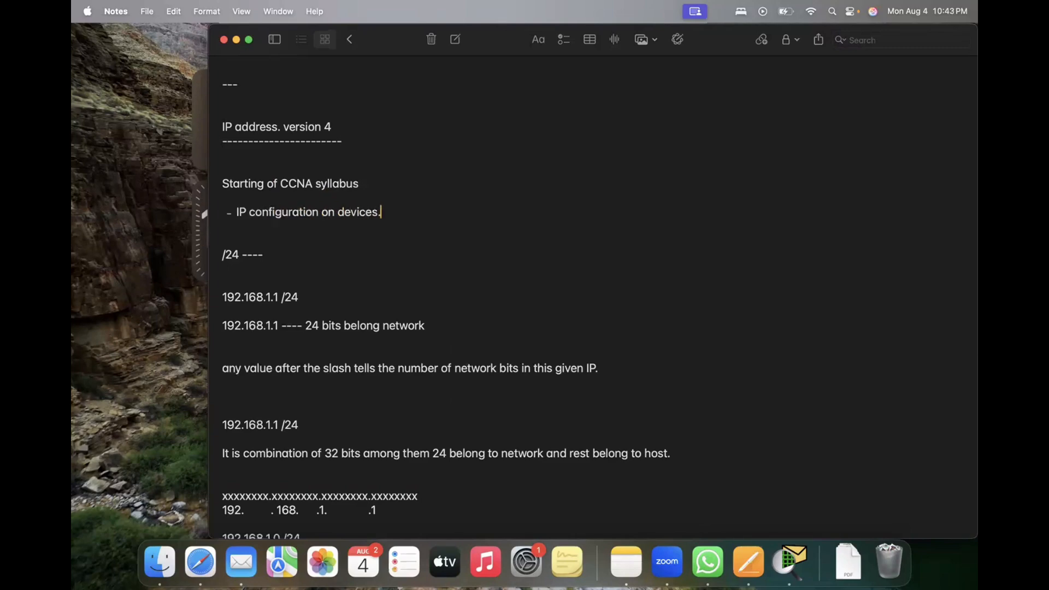
key(Return)
key(Return)
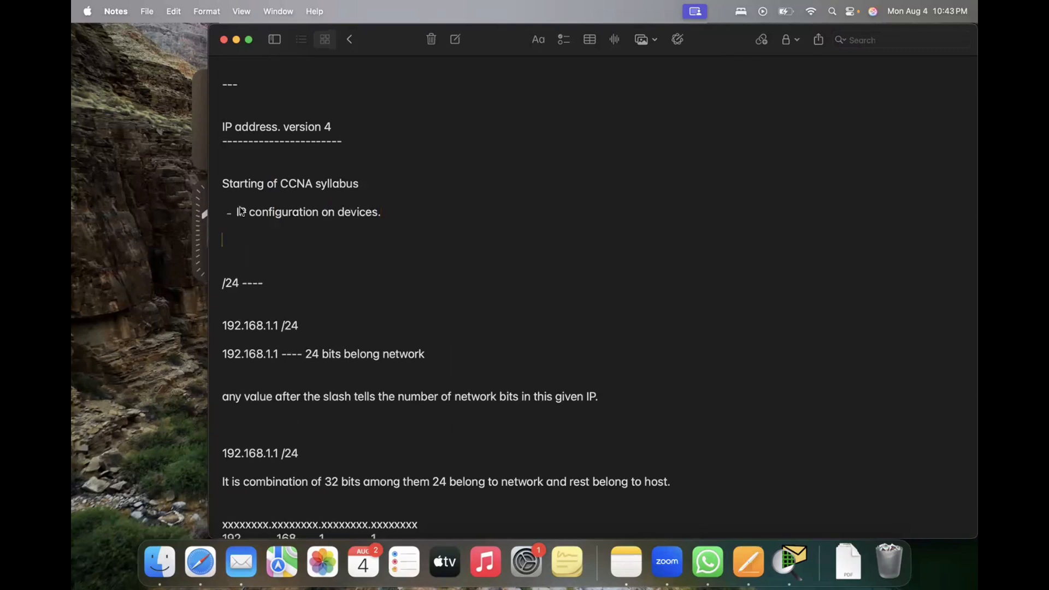
Step: Add the bullets "MAC" and "ARP" below the IP configuration item
drag(237, 212, 272, 215)
click(392, 216)
key(Return)
text(MAC)
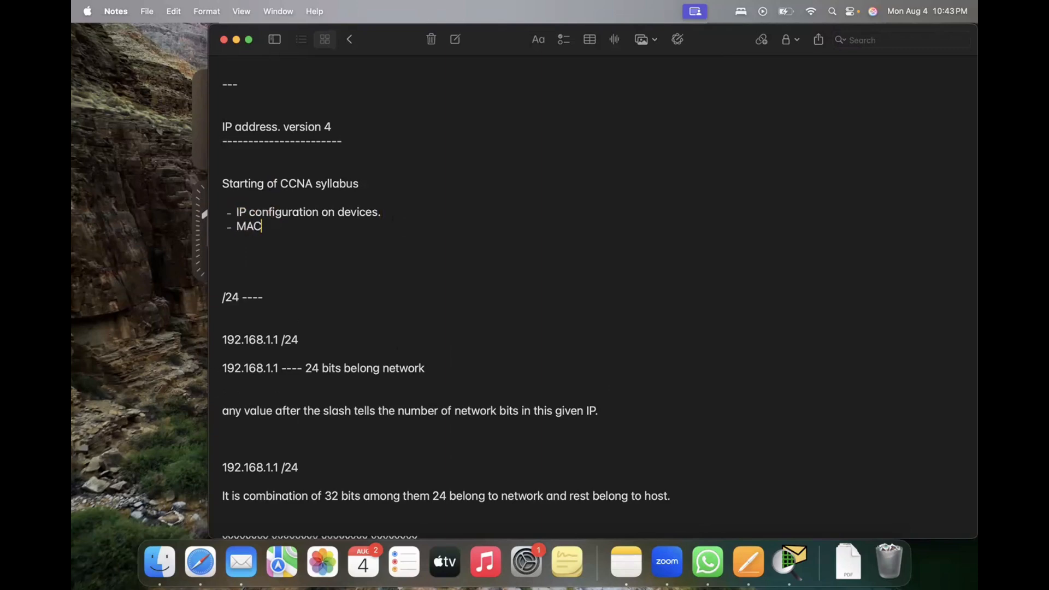
key(Return)
text(ARP)
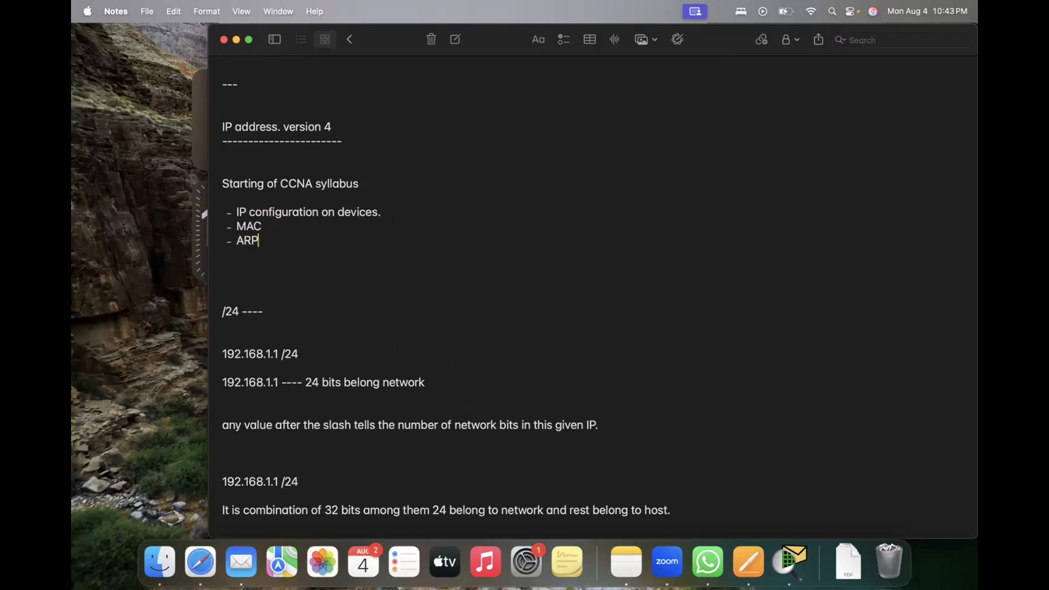
key(Return)
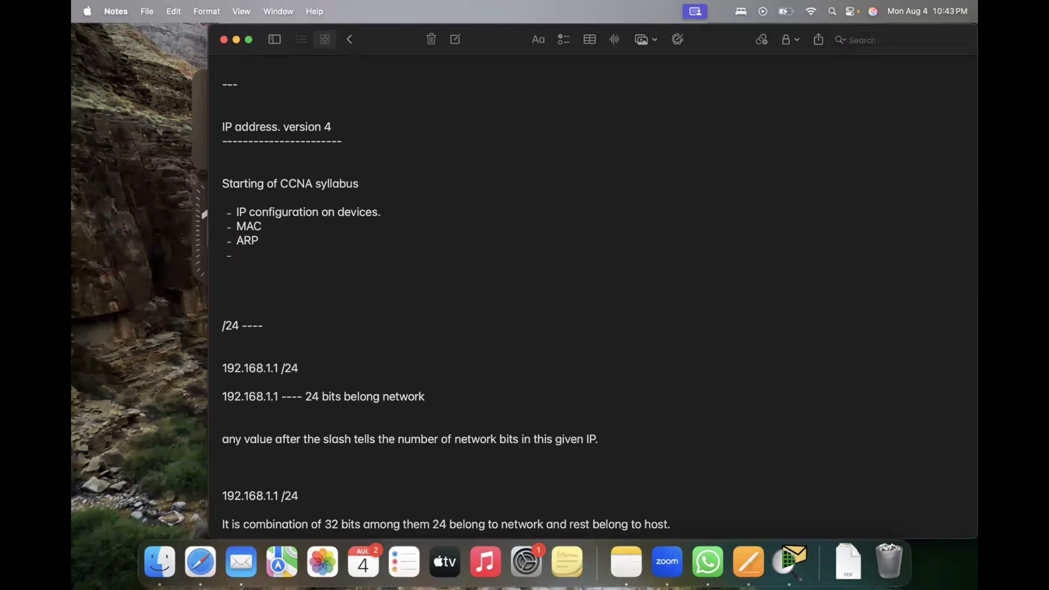
key(BackSpace)
key(BackSpace)
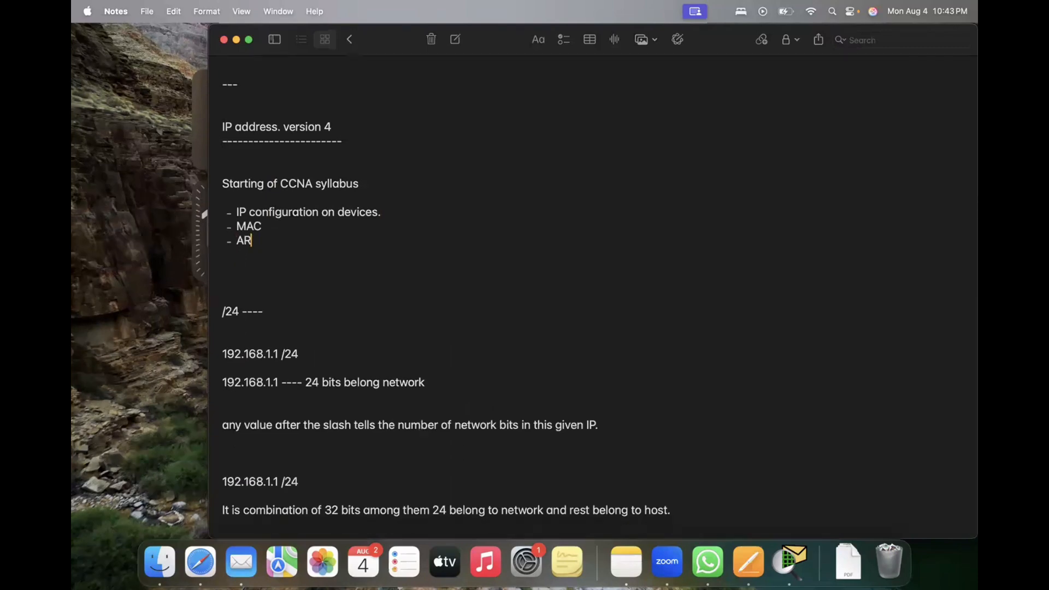
key(BackSpace)
text(P)
Step: Close the syllabus list with a long dashed separator line and highlight the list items for review
key(Return)
text(-)
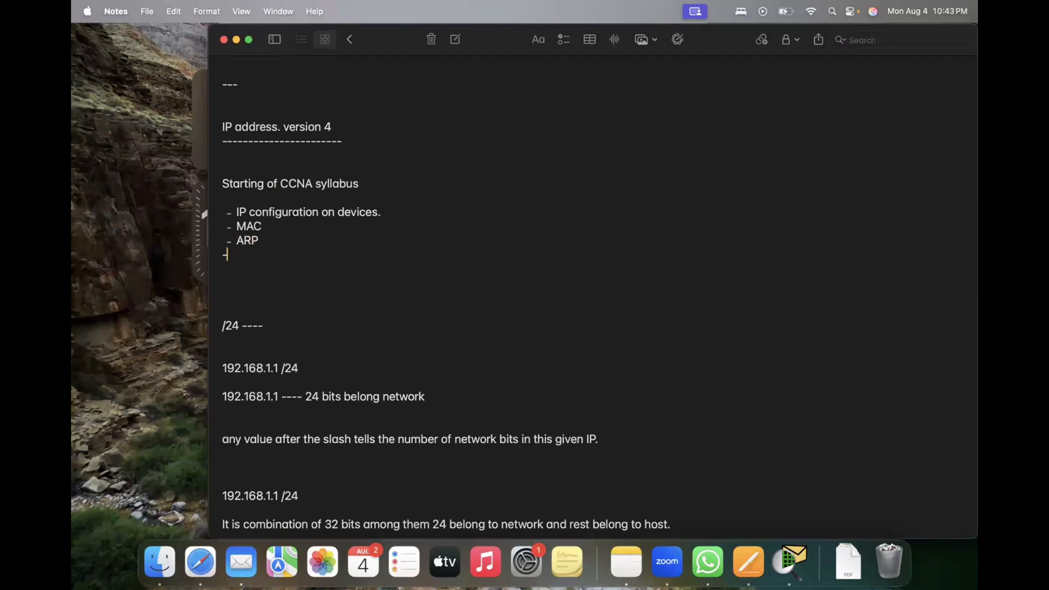
text(-----------------------------------)
key(shift+Up)
key(shift+Up)
key(shift+Up)
key(shift+Up)
key(shift+Up)
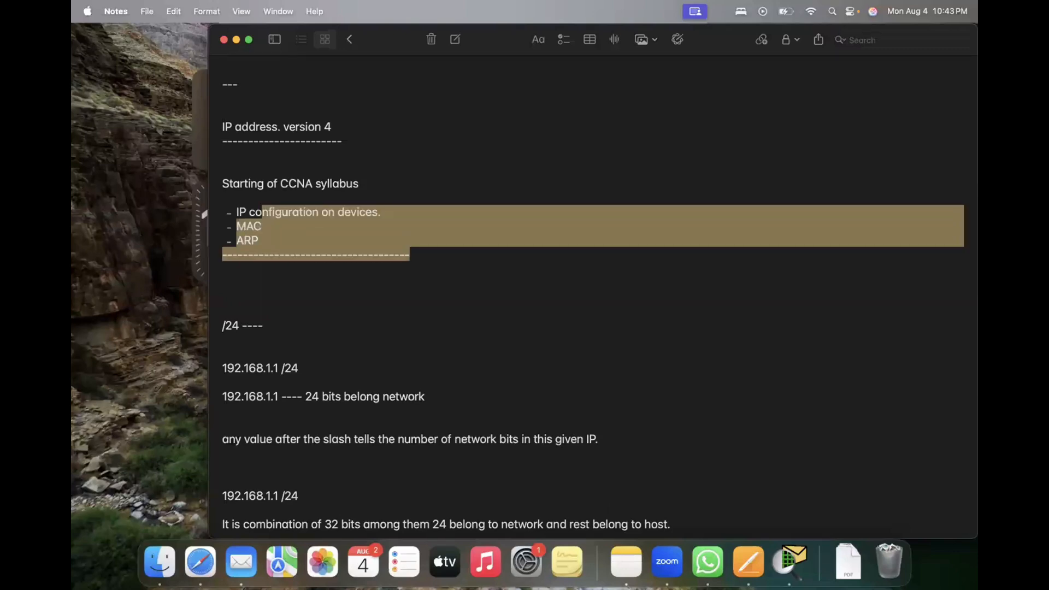
key(Down)
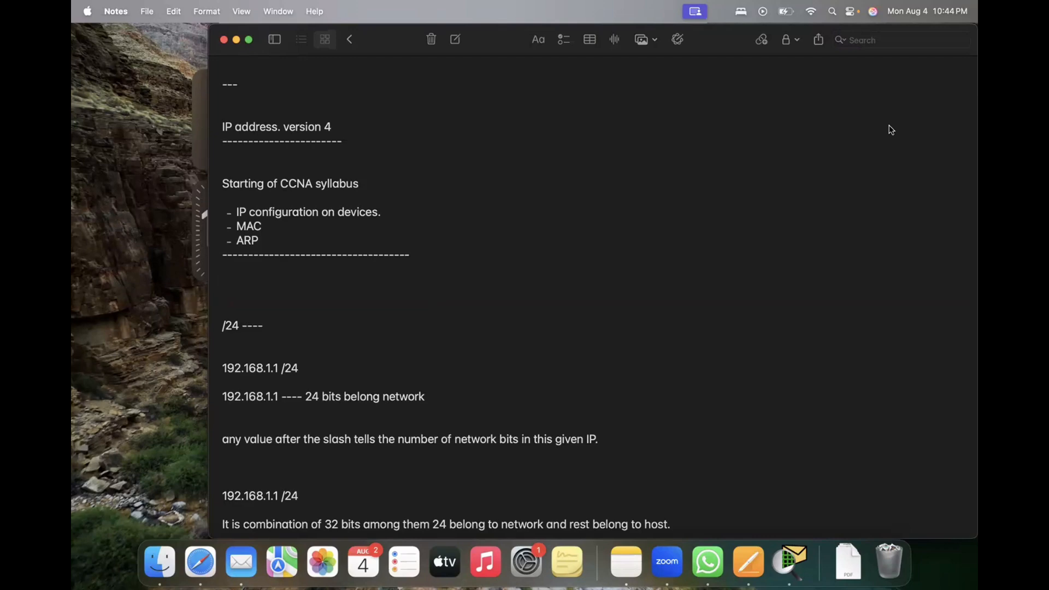
click(954, 127)
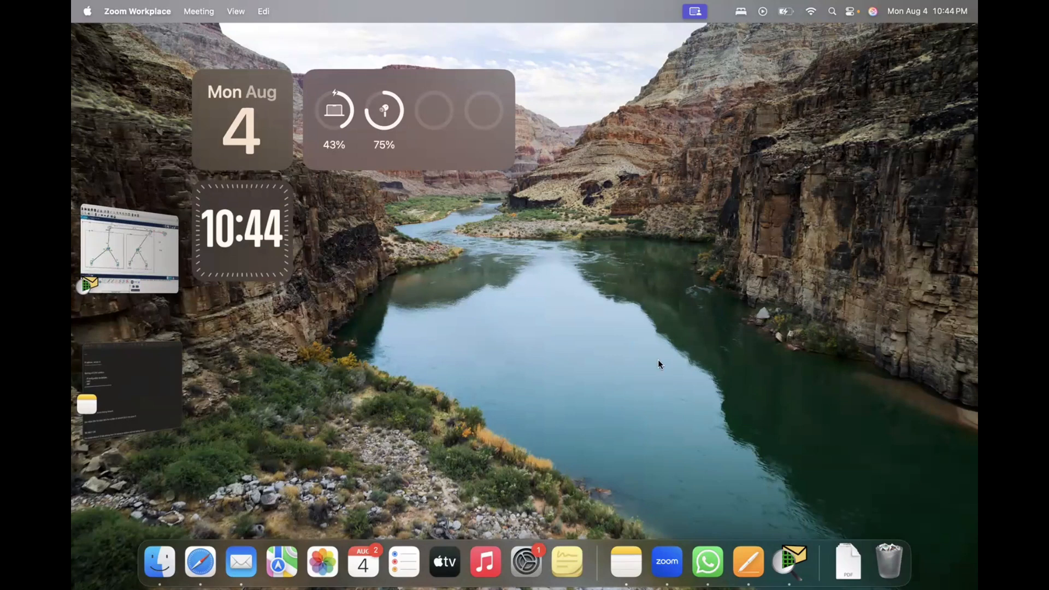
click(345, 517)
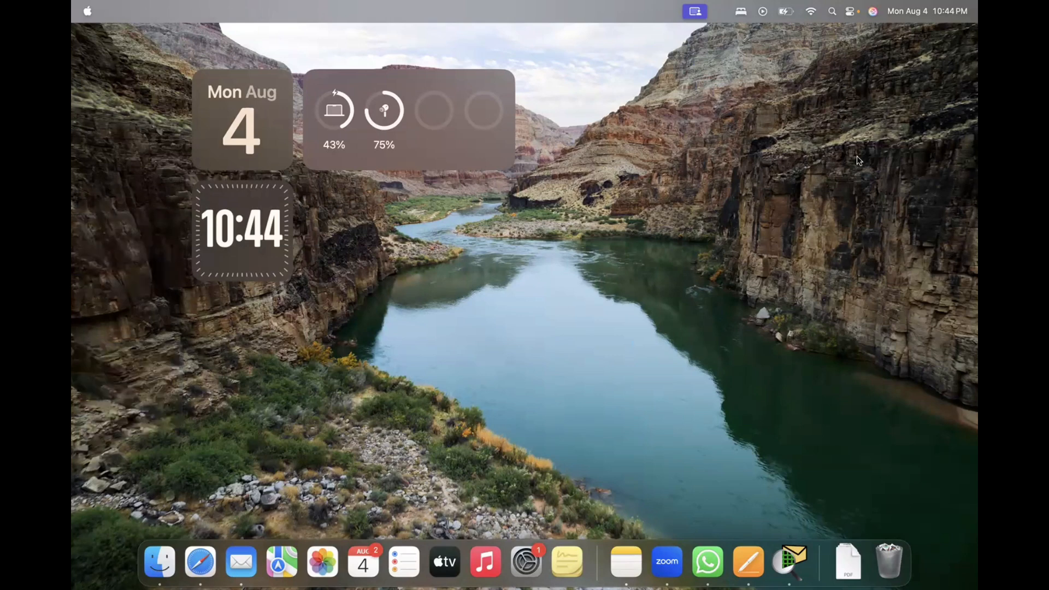